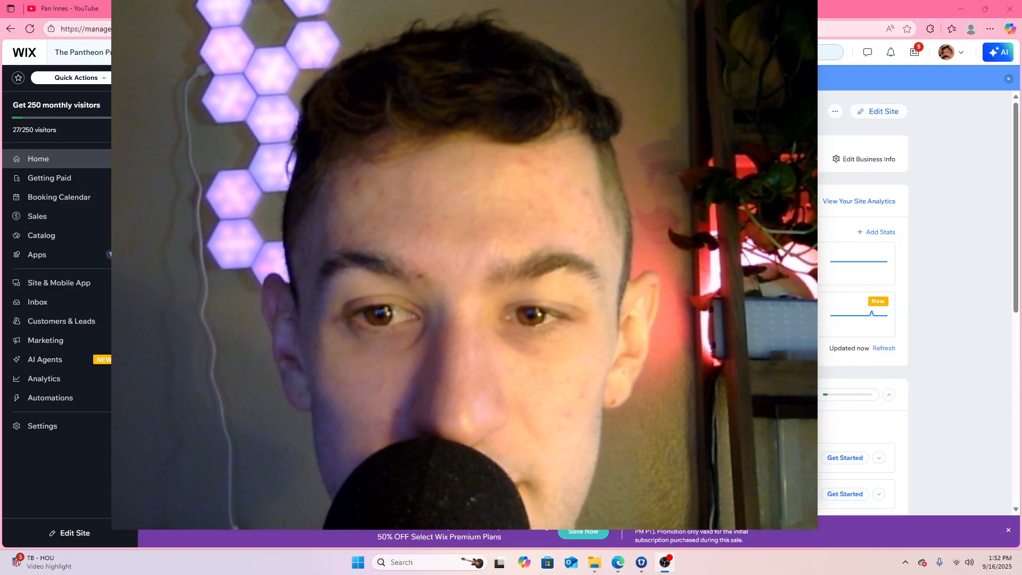
drag(595, 271, 400, 140)
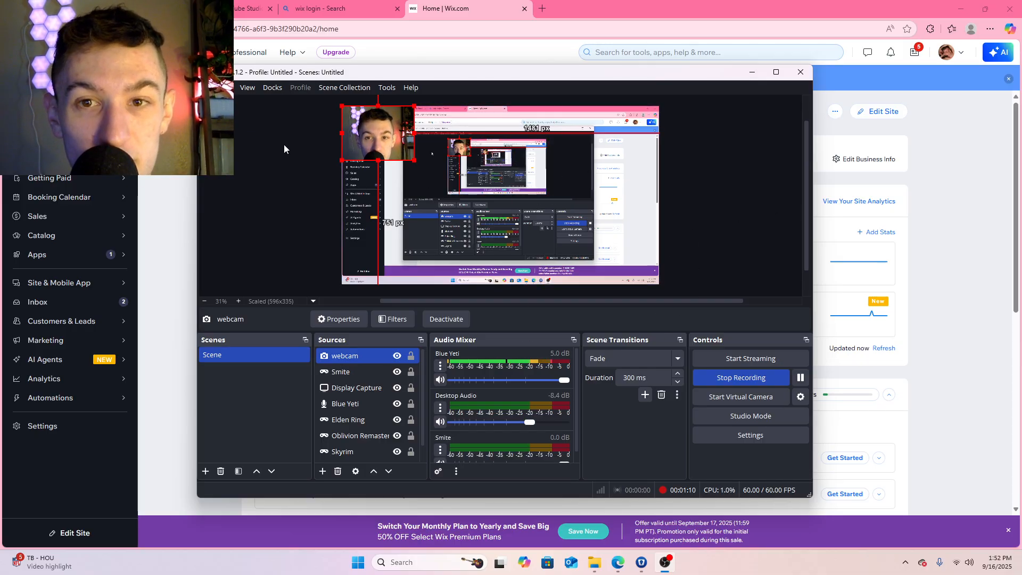
click(754, 75)
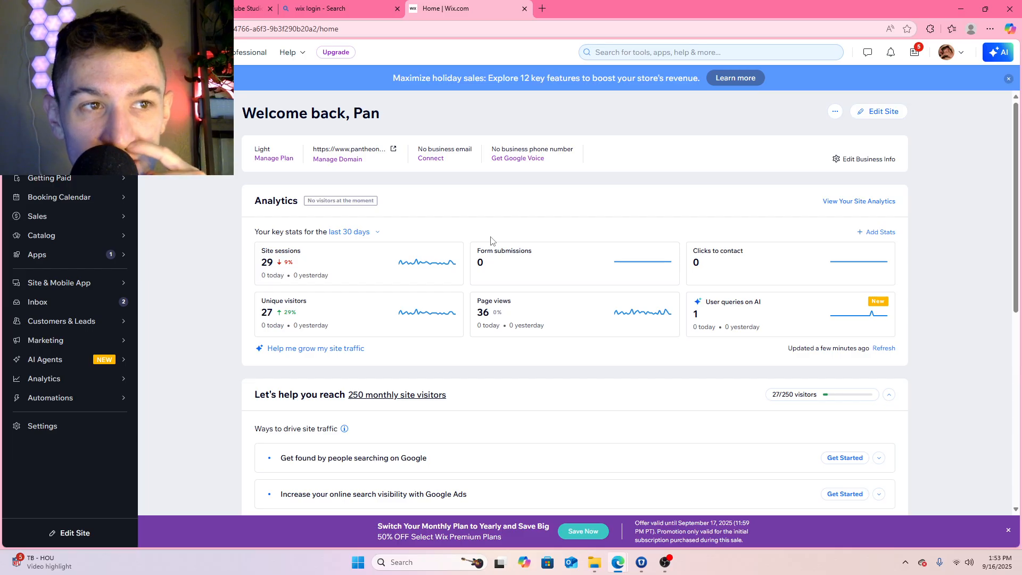
Open the site in the website editor from its dashboard
scroll(488, 239, down, 6)
scroll(489, 240, down, 1)
scroll(489, 240, up, 6)
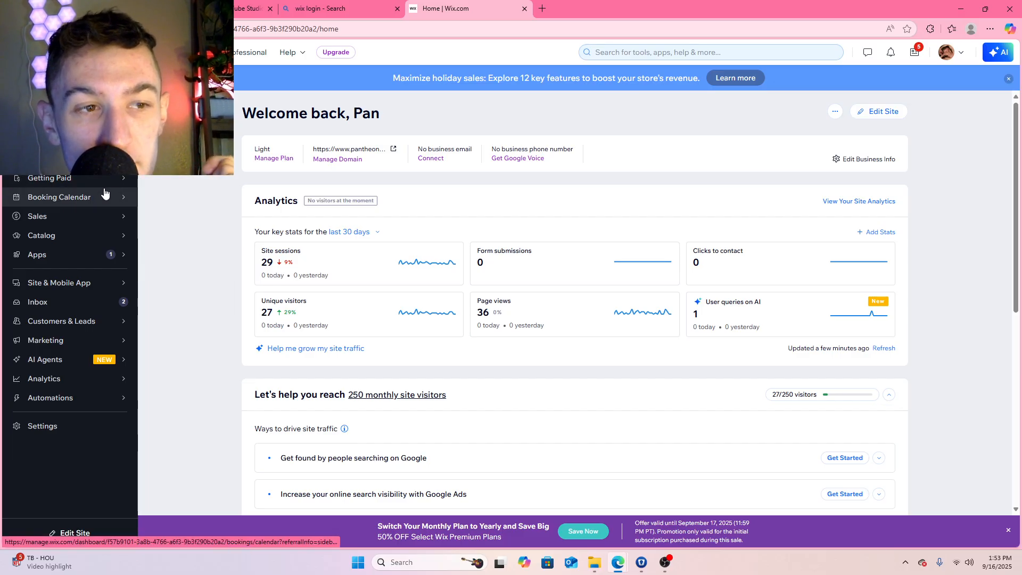
mouse_move(102, 207)
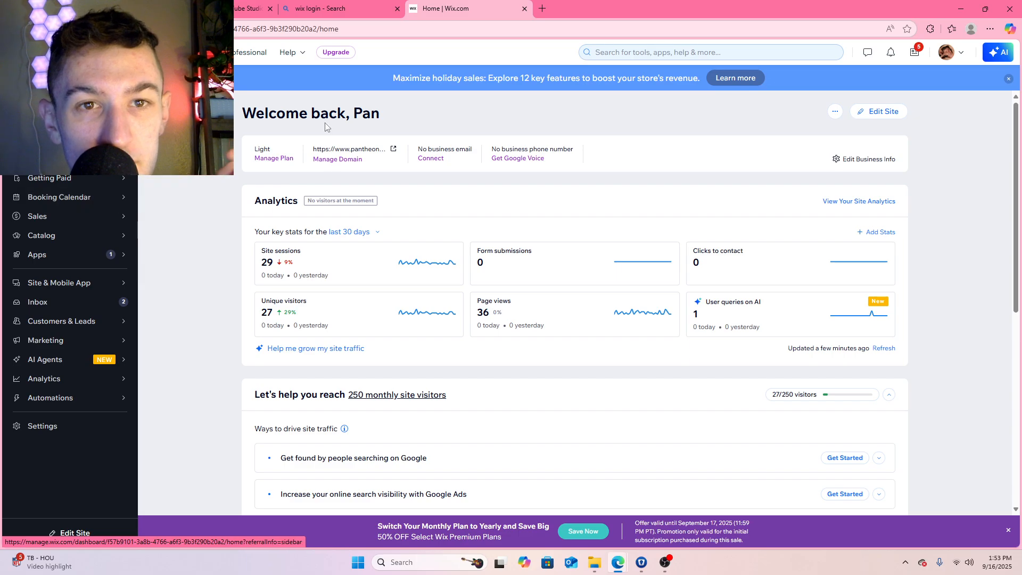
click(875, 118)
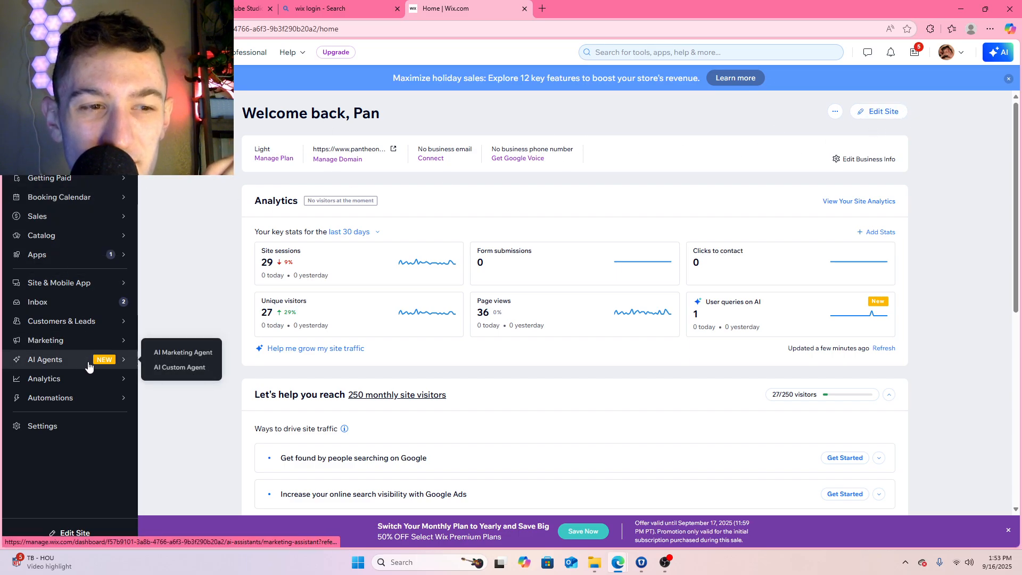
click(887, 120)
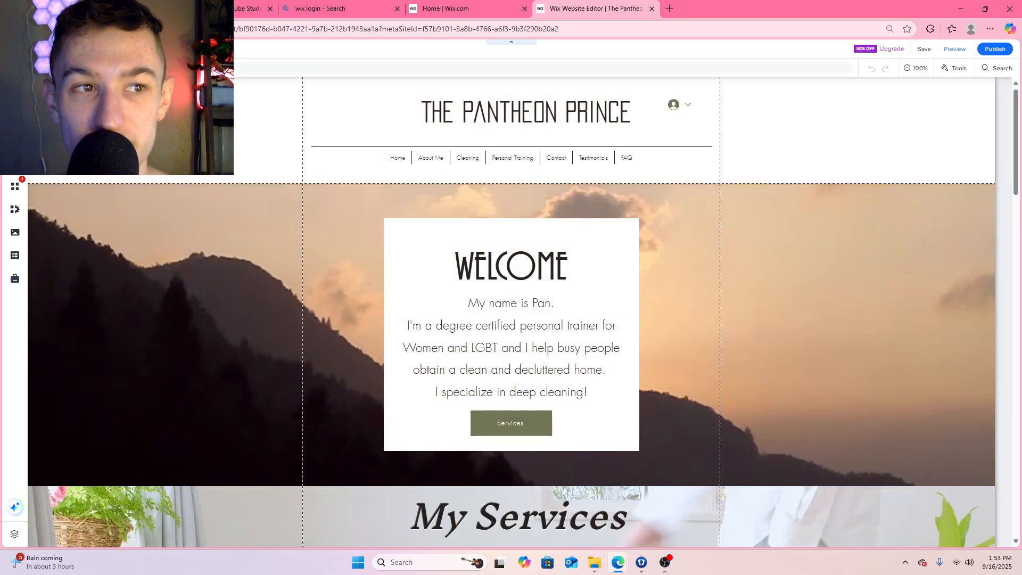
Look through the homepage layout, from the welcome banner through the service descriptions to the About section
scroll(752, 271, down, 20)
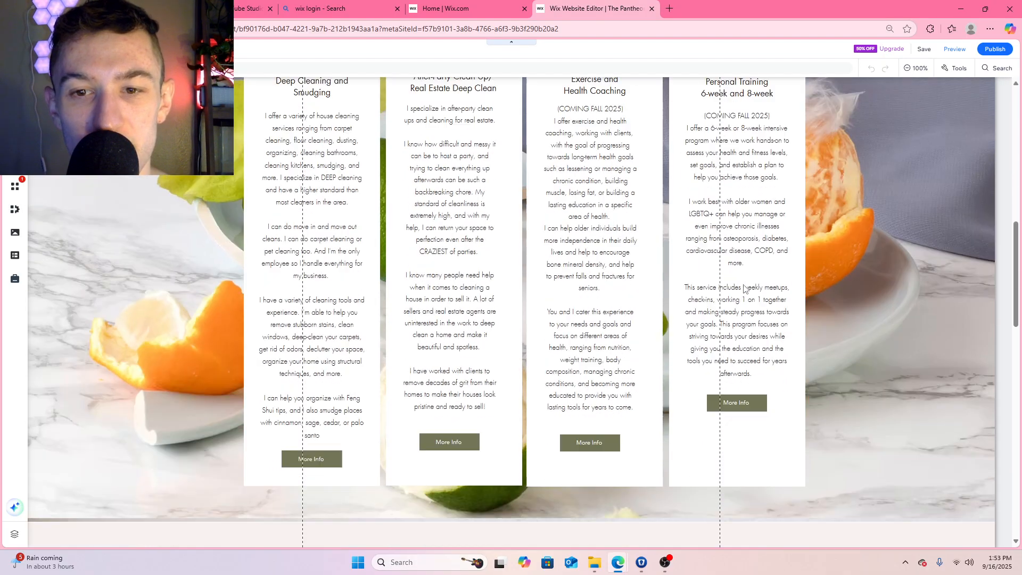
scroll(745, 311, up, 15)
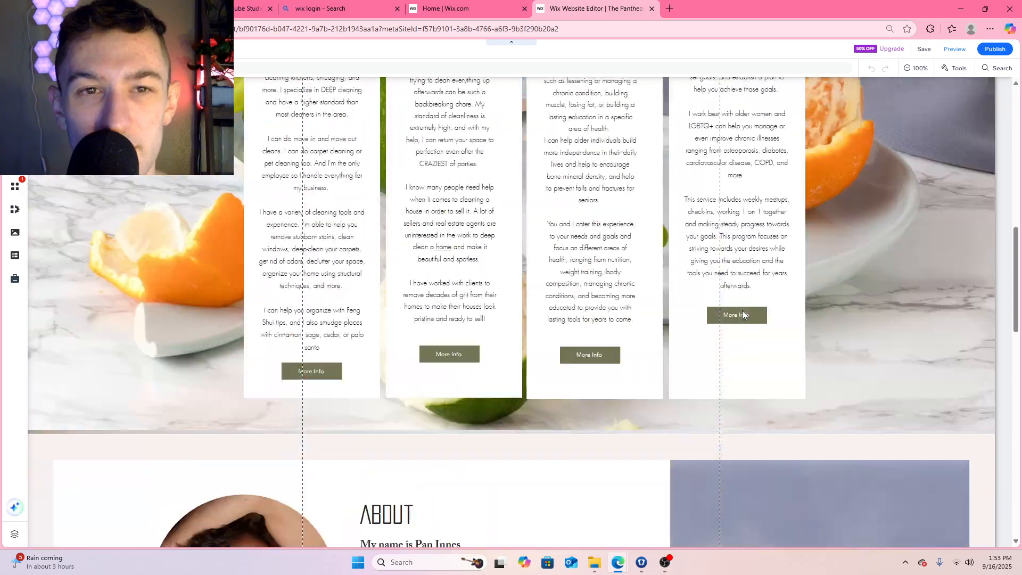
scroll(742, 311, up, 3)
scroll(736, 308, down, 10)
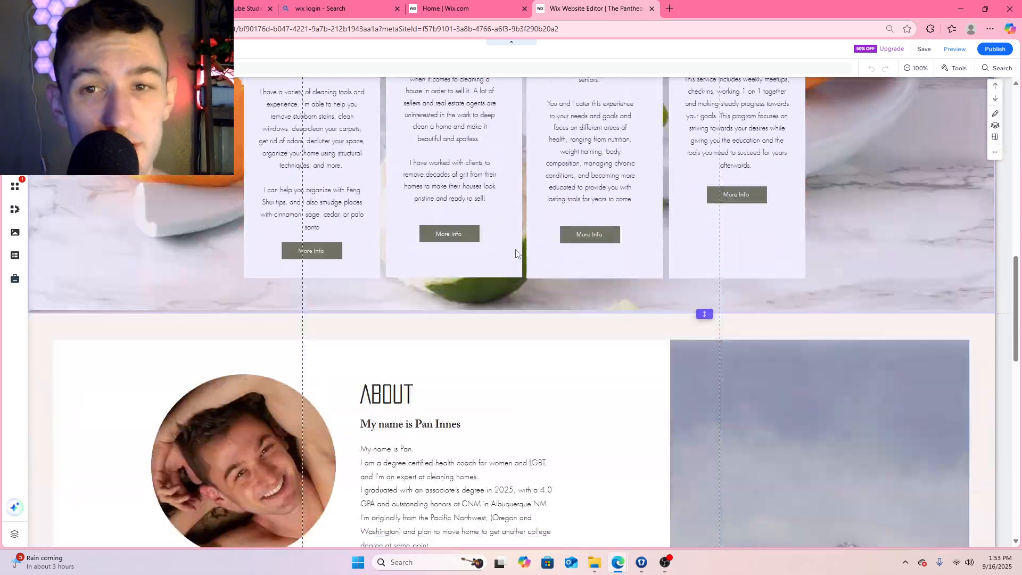
scroll(519, 254, down, 8)
scroll(521, 255, up, 20)
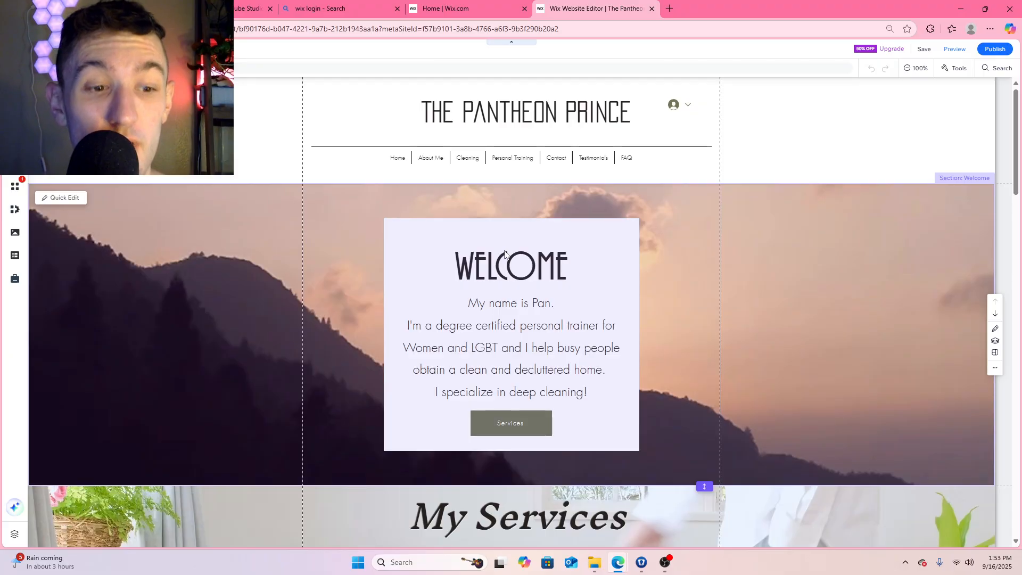
scroll(505, 254, down, 8)
scroll(513, 254, up, 8)
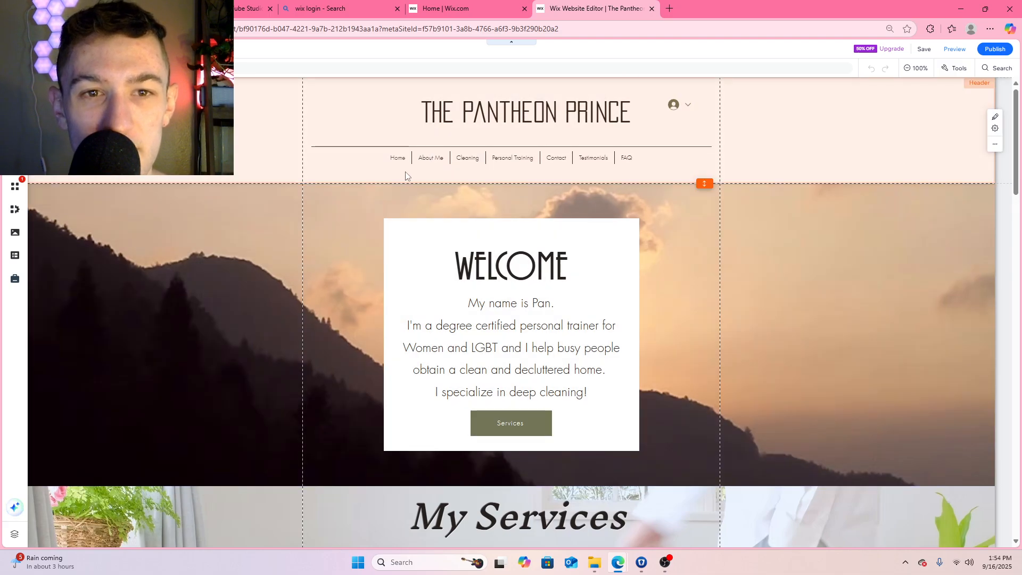
click(448, 182)
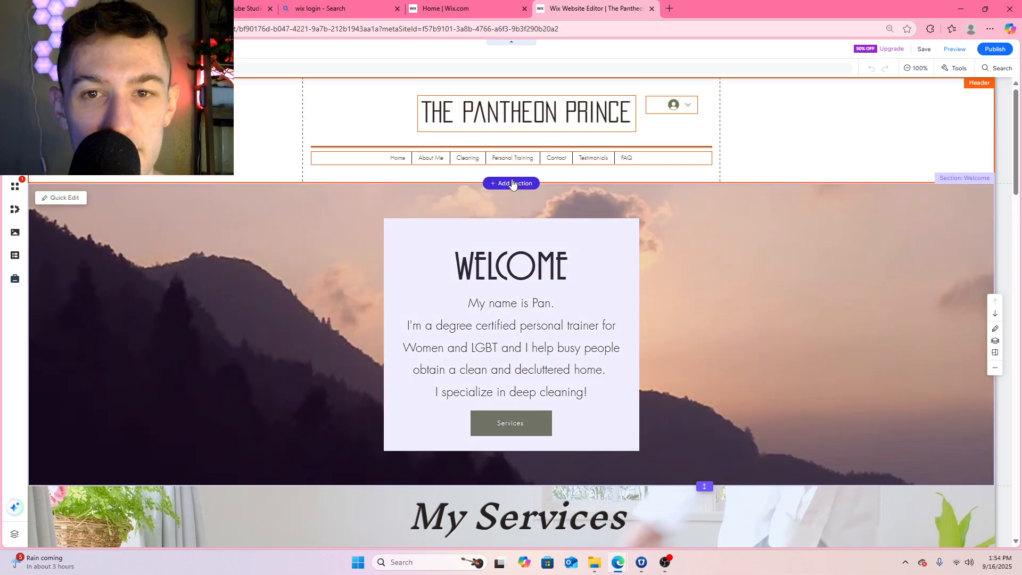
right_click(865, 124)
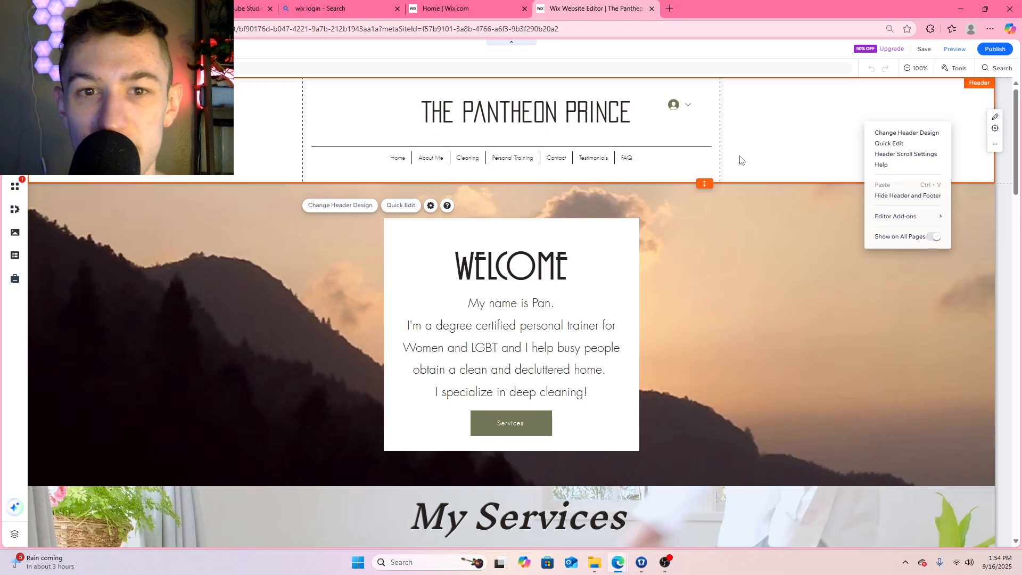
click(888, 144)
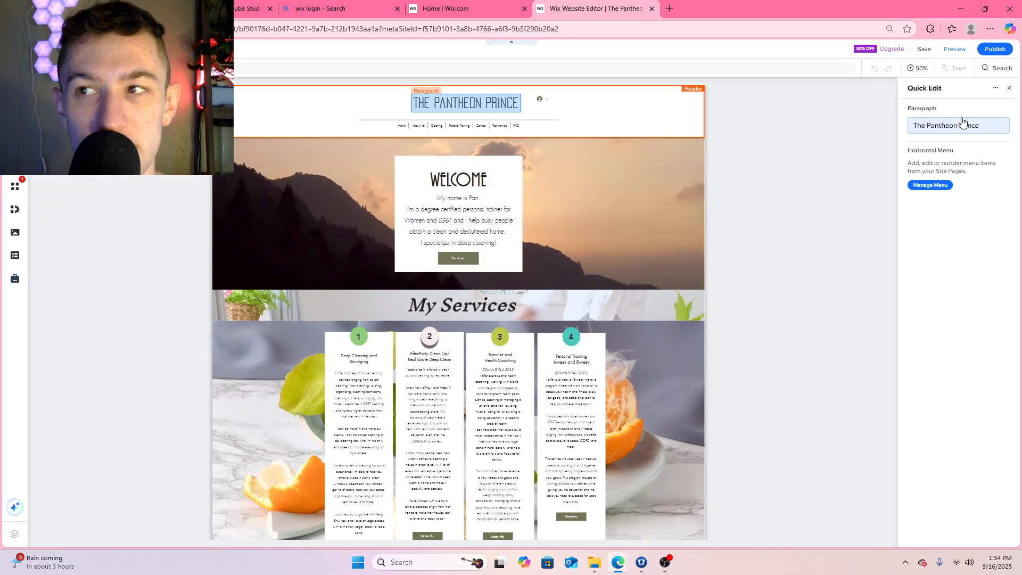
click(1009, 89)
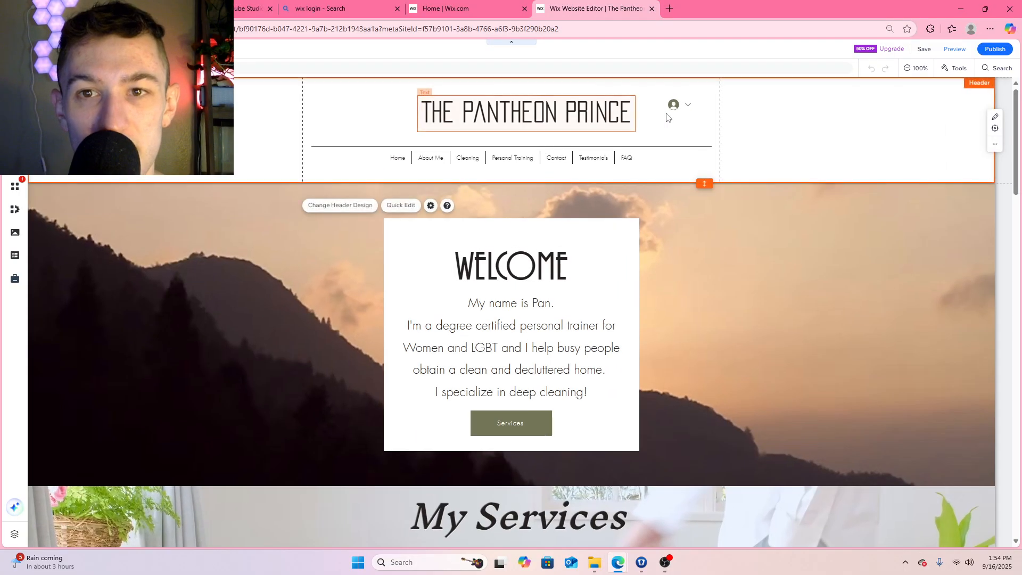
right_click(789, 133)
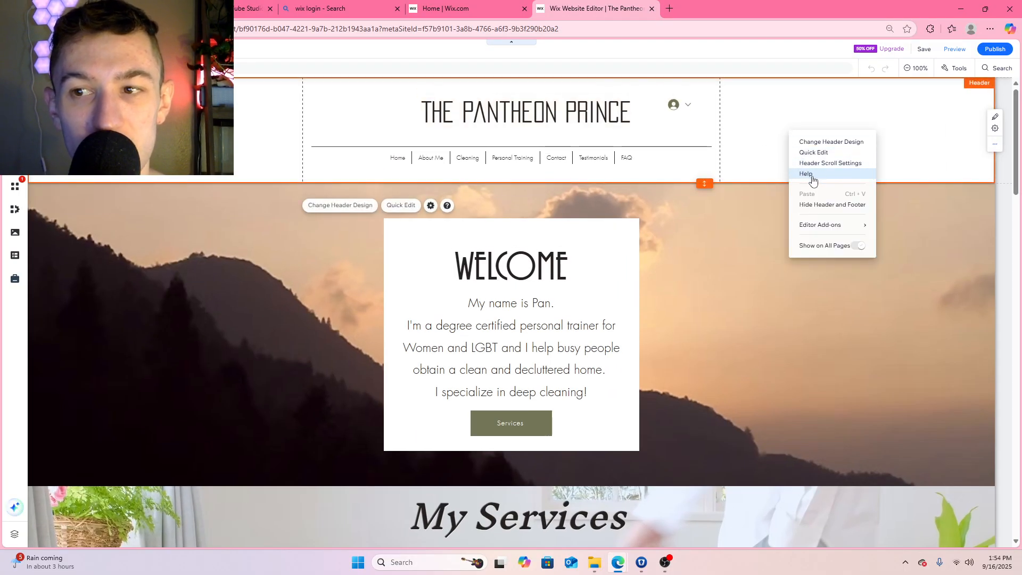
mouse_move(817, 228)
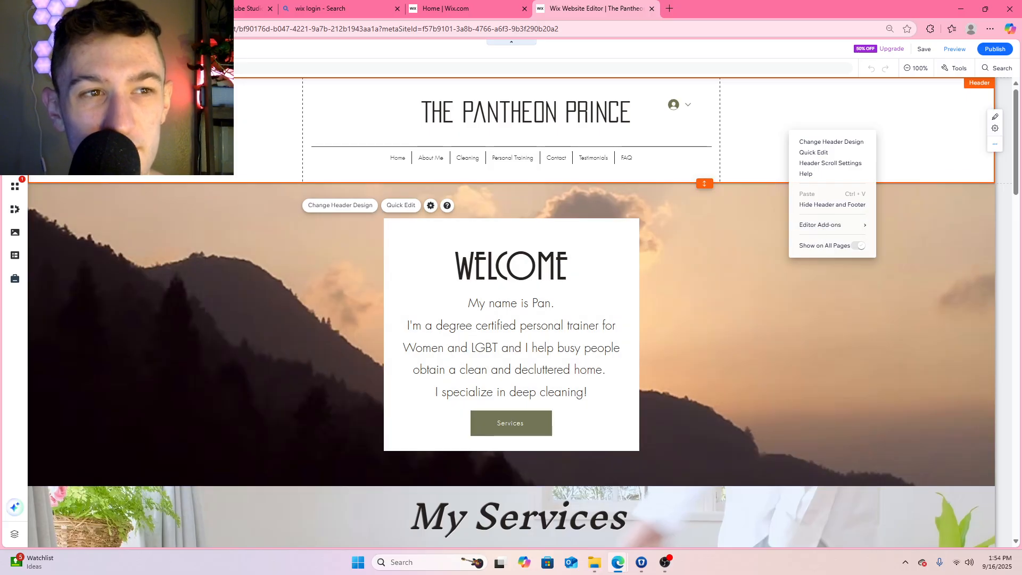
Rename the Cleaning page in the site menu to Hestia
click(15, 141)
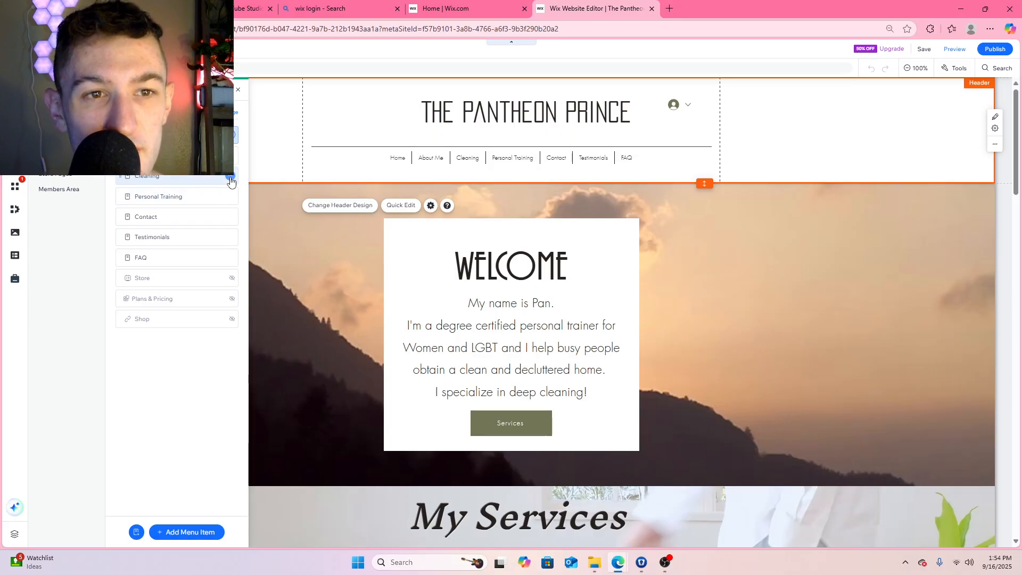
click(230, 177)
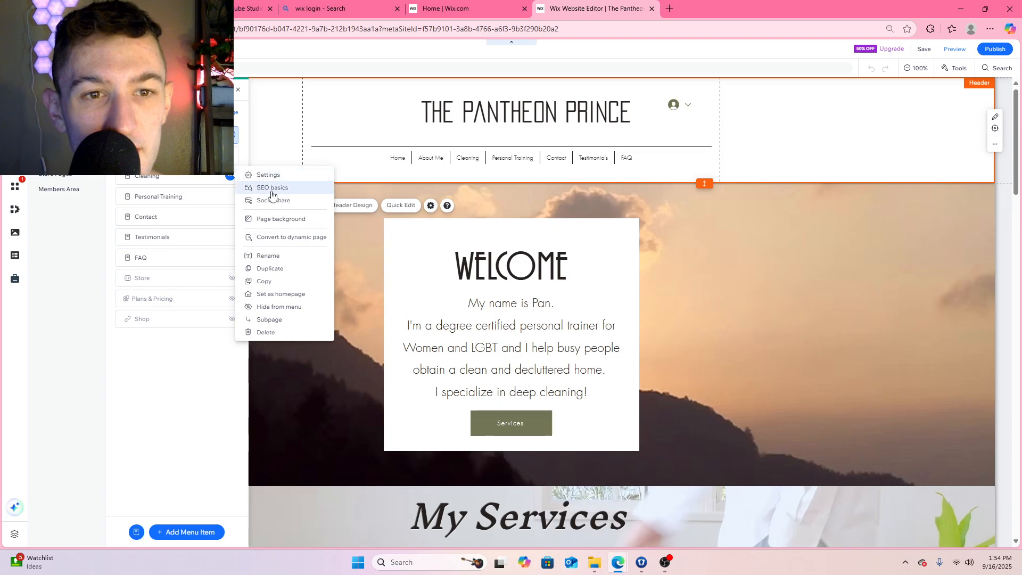
click(282, 256)
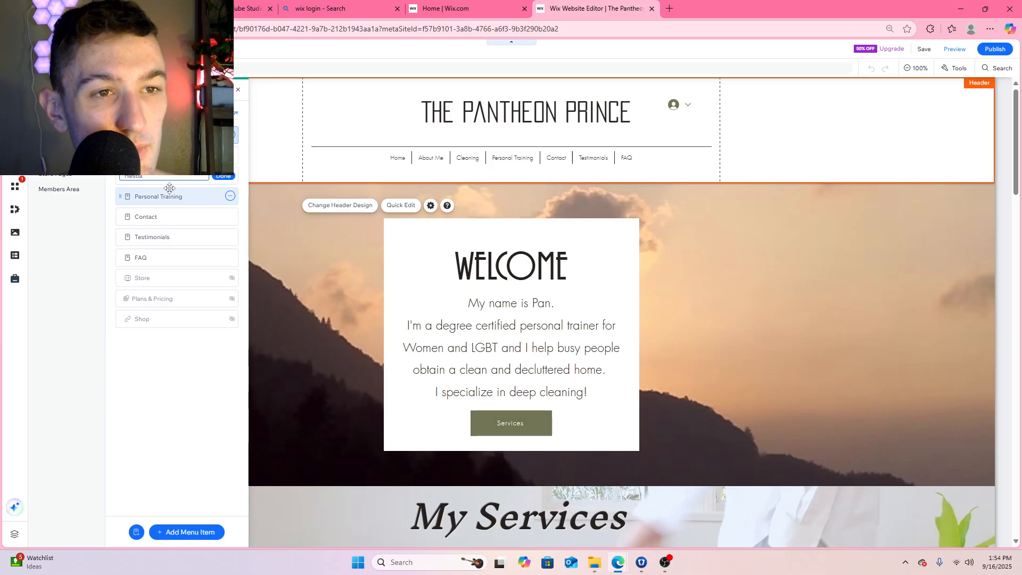
click(230, 177)
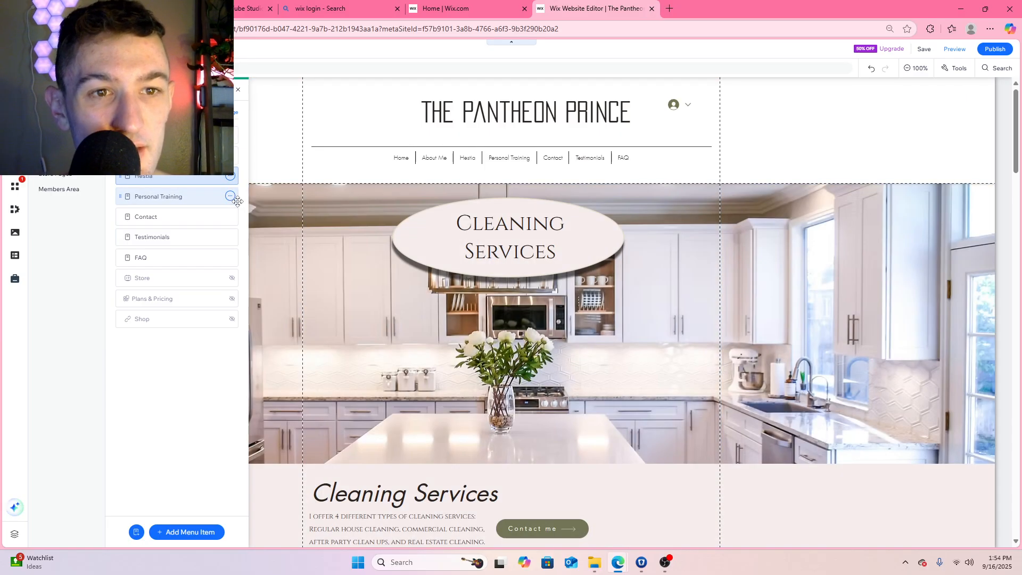
Rename the Personal Training page in the site menu to Aries
click(229, 197)
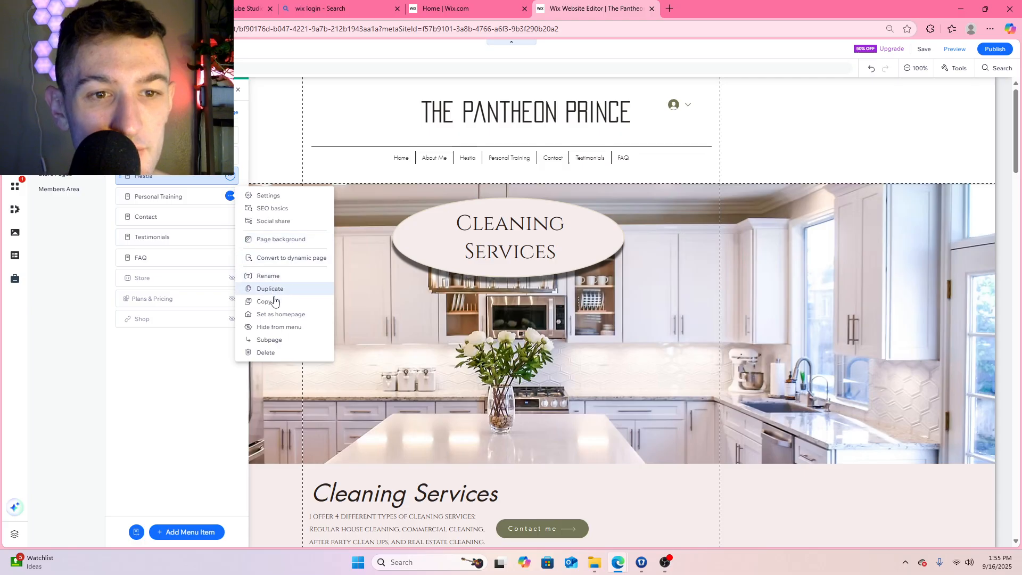
click(279, 275)
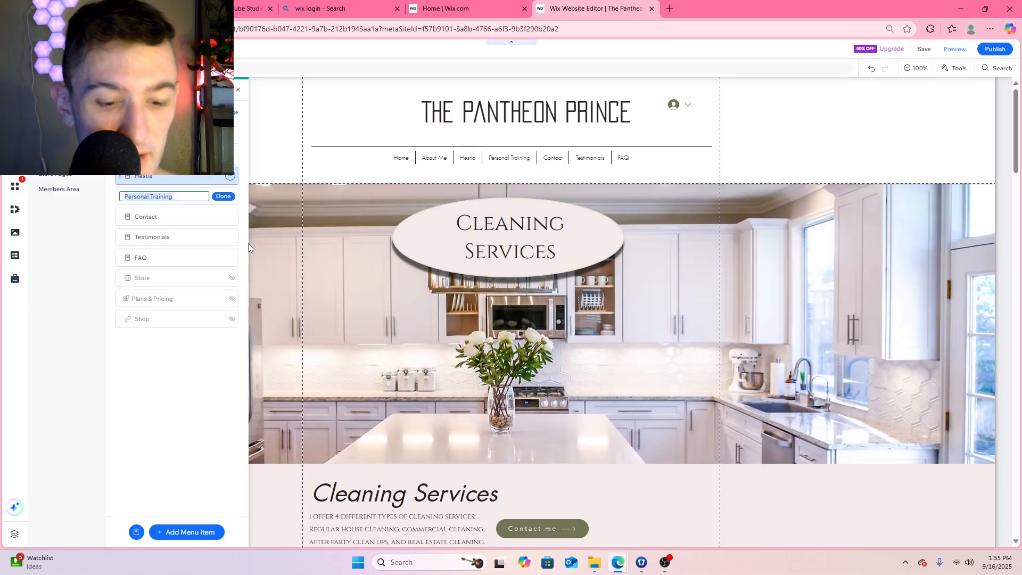
text(Aries)
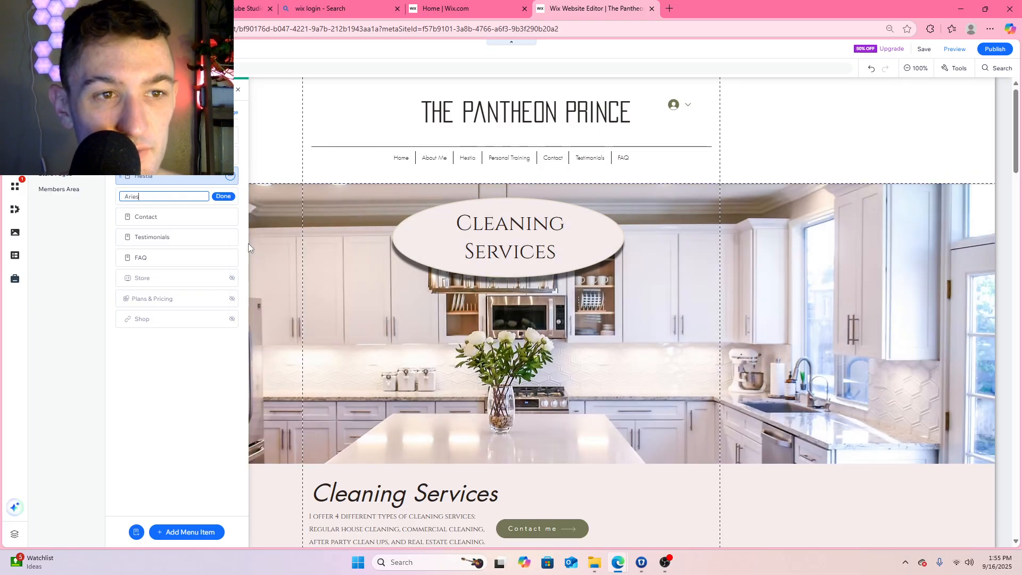
click(224, 197)
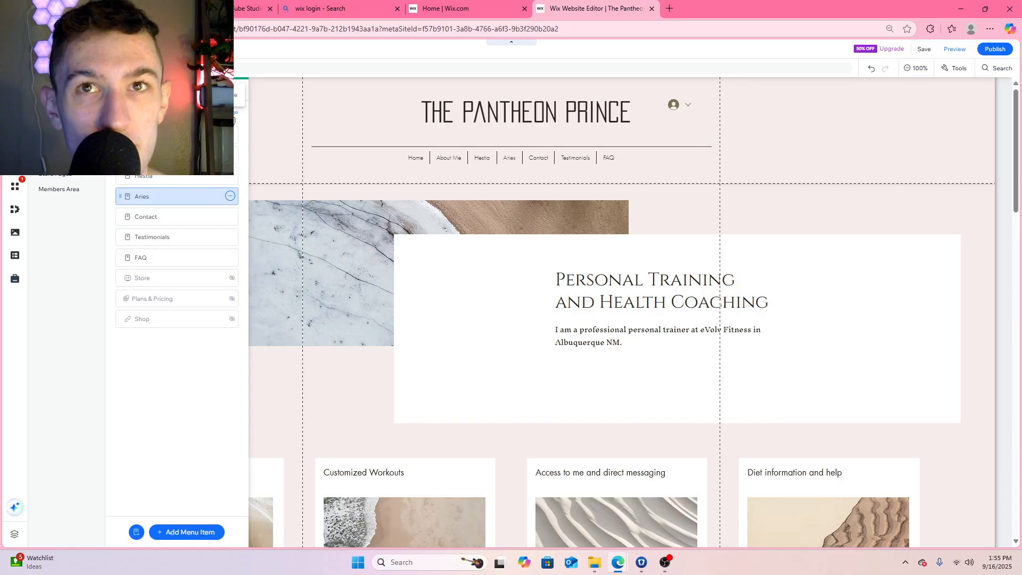
Add a new page to the site using the Illustrated 404 error page template
click(233, 120)
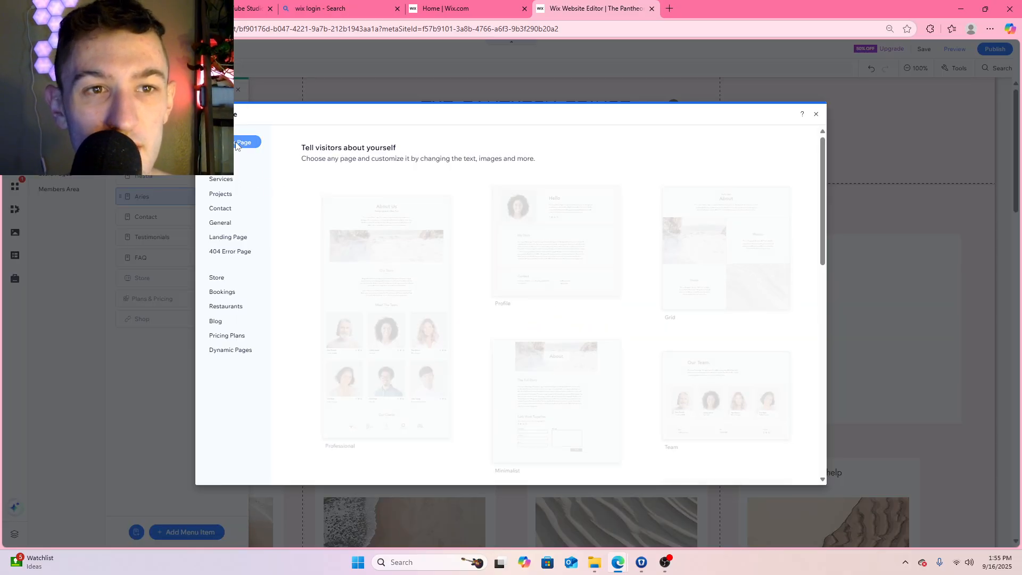
click(221, 179)
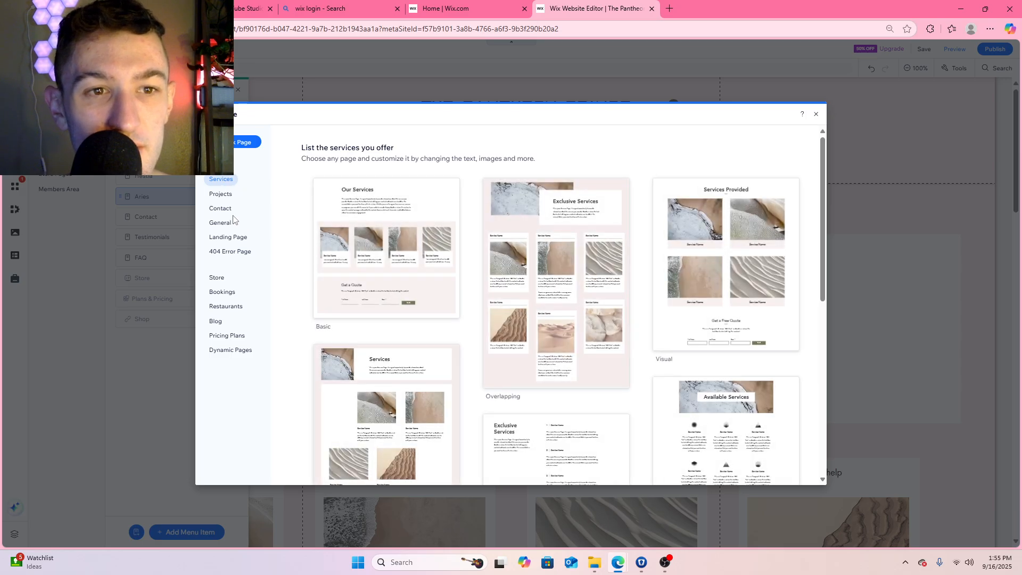
click(233, 253)
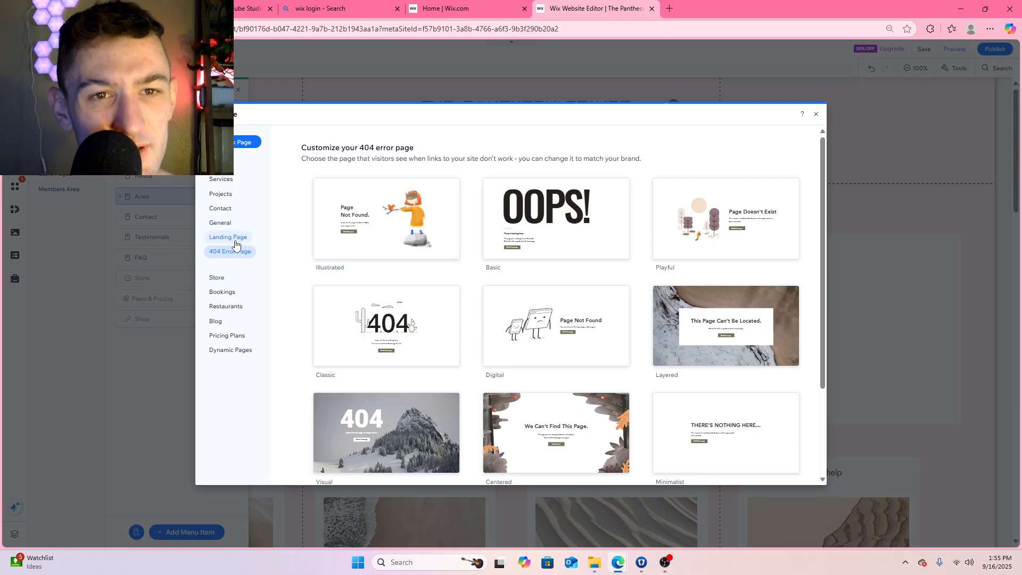
mouse_move(424, 225)
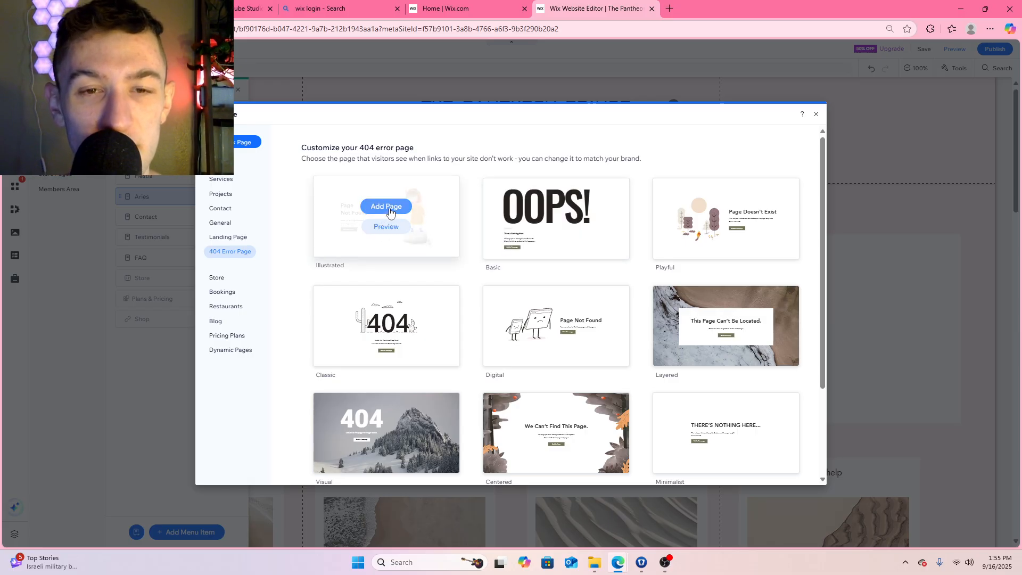
click(388, 211)
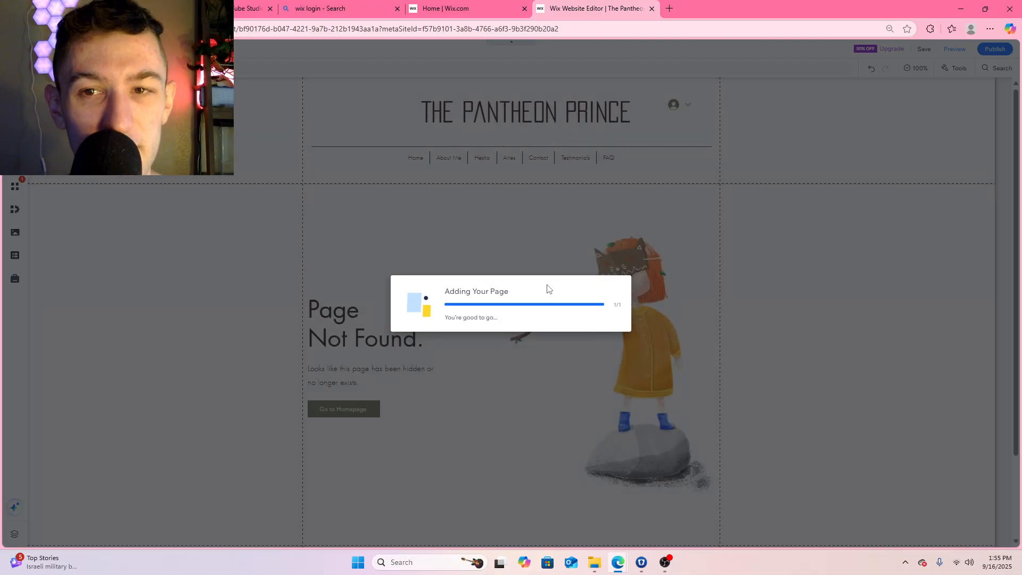
Keep the name 404 Error Page for the new page and move it directly below FAQ in the page list
scroll(532, 282, down, 2)
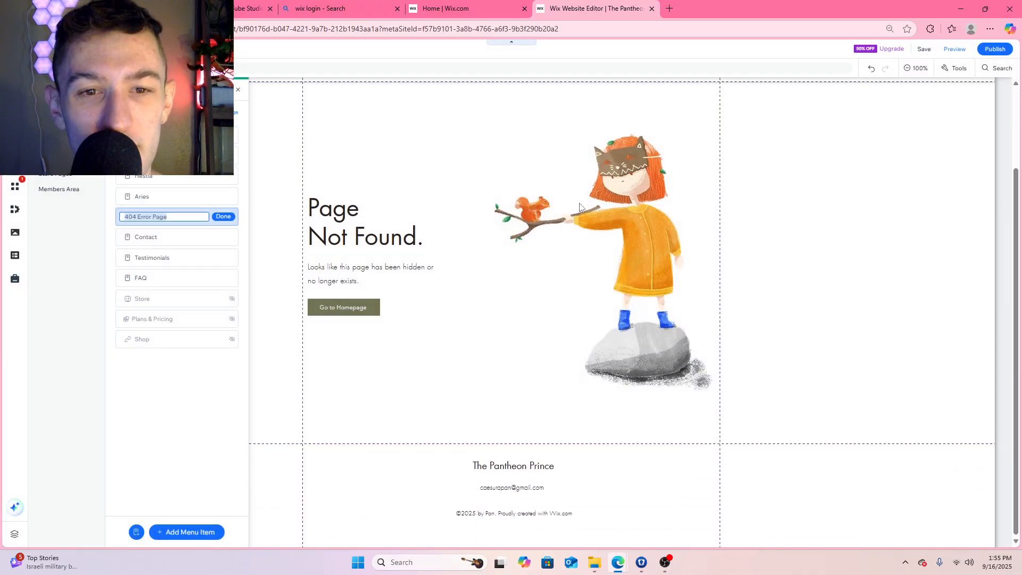
scroll(420, 278, up, 2)
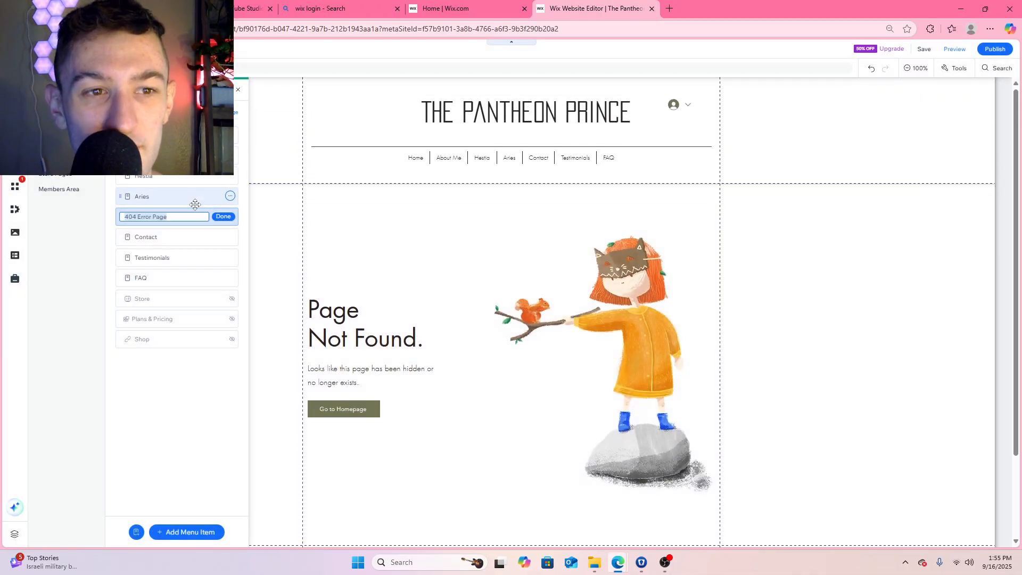
click(226, 218)
drag(201, 215, 201, 275)
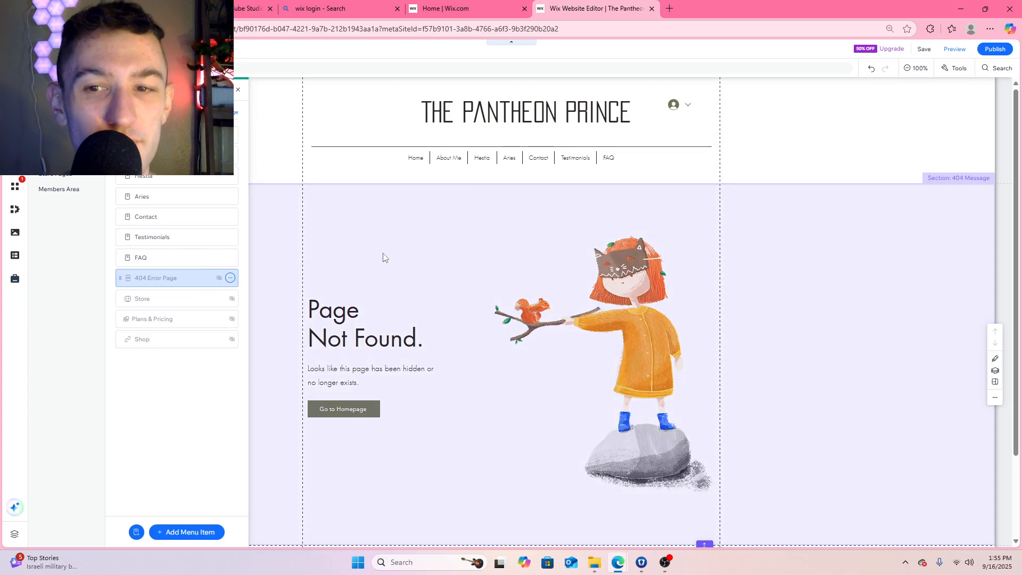
Append "SORRY from Pan!" to the paragraph under the Page Not Found heading and reopen the site's page list
click(362, 384)
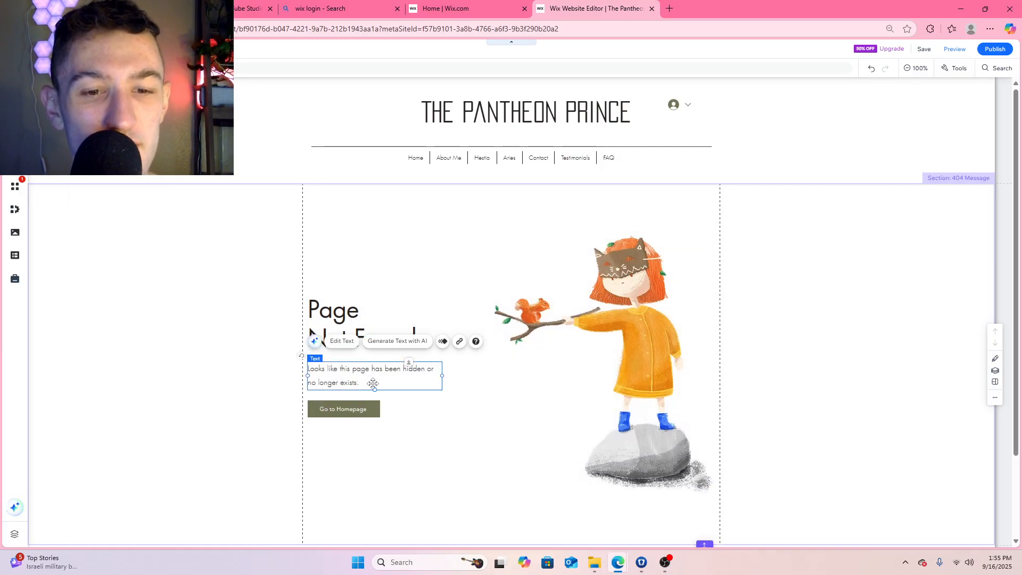
double_click(368, 383)
click(376, 383)
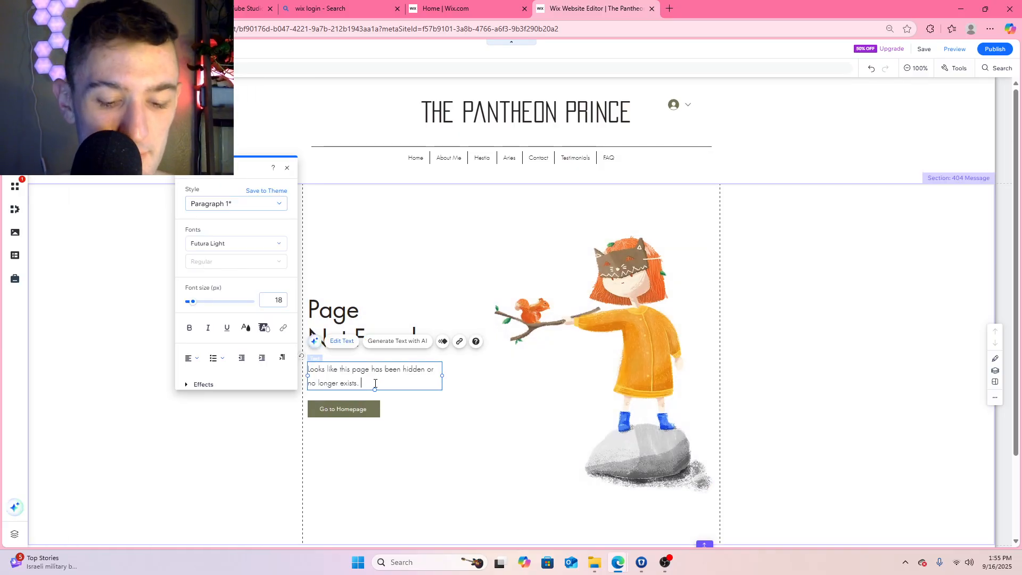
text(S)
key(BackSpace)
key(BackSpace)
text(SORRY from Pan!)
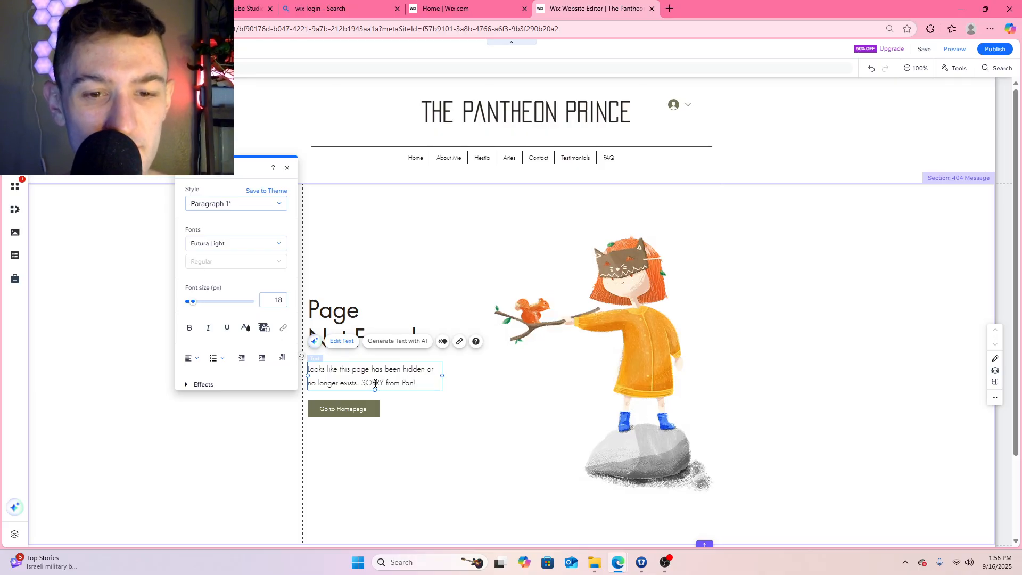
click(439, 249)
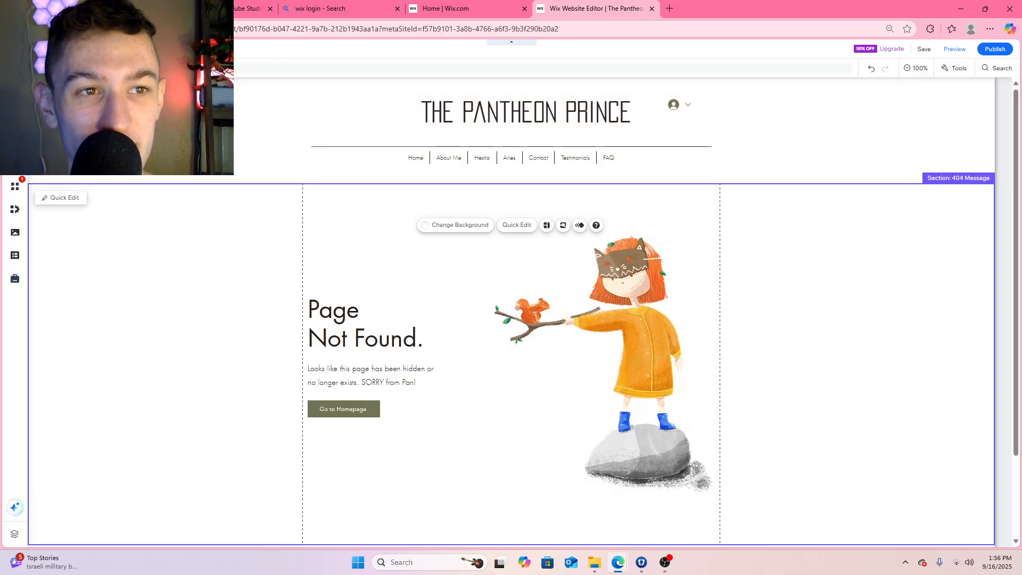
click(15, 141)
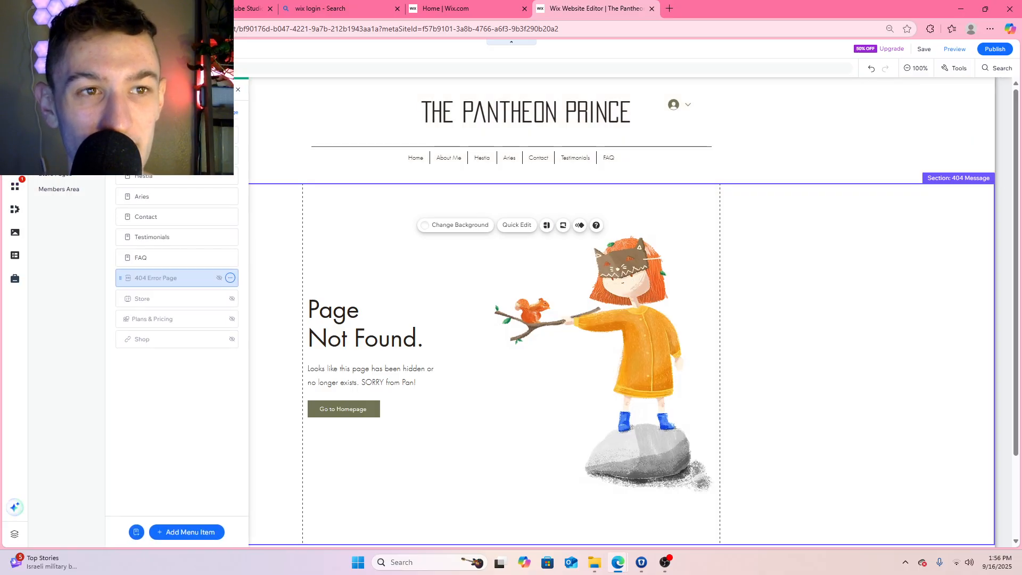
click(668, 567)
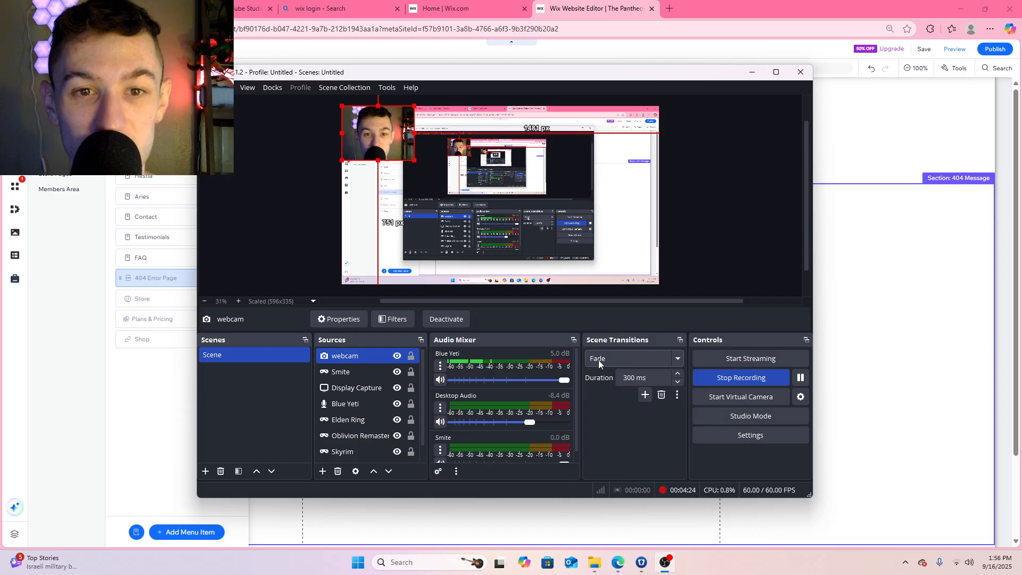
click(663, 564)
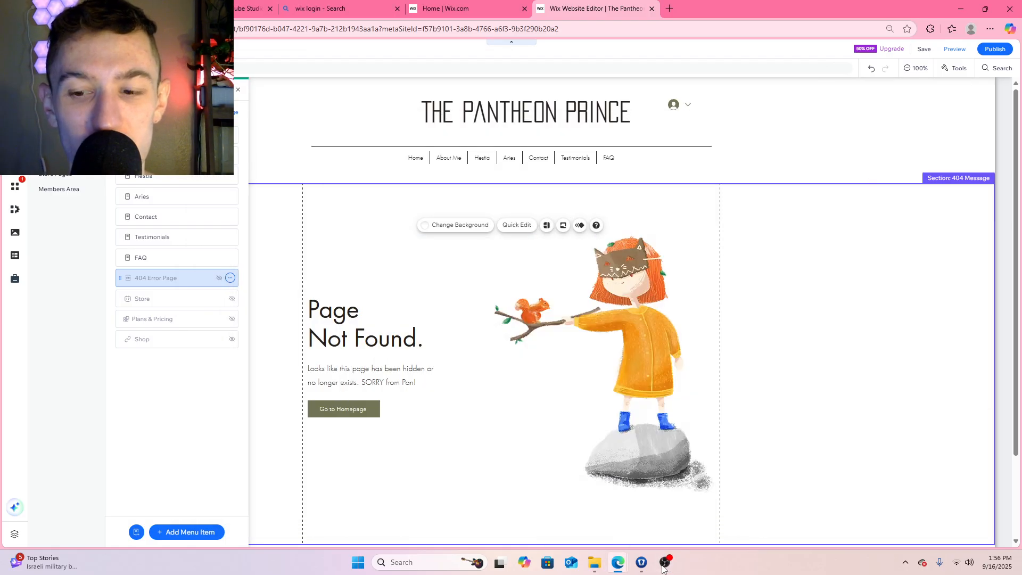
click(664, 565)
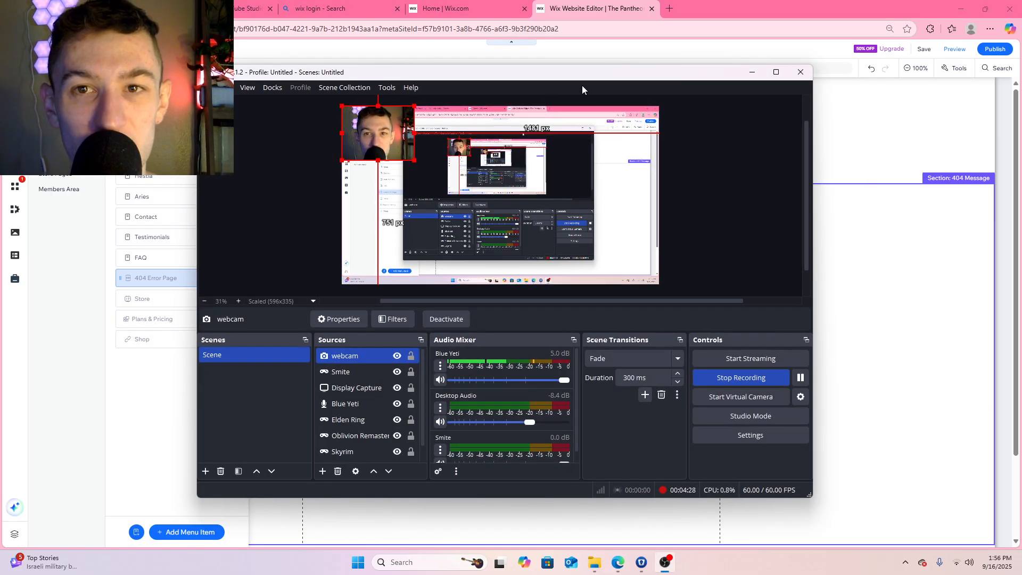
drag(564, 76, 701, 84)
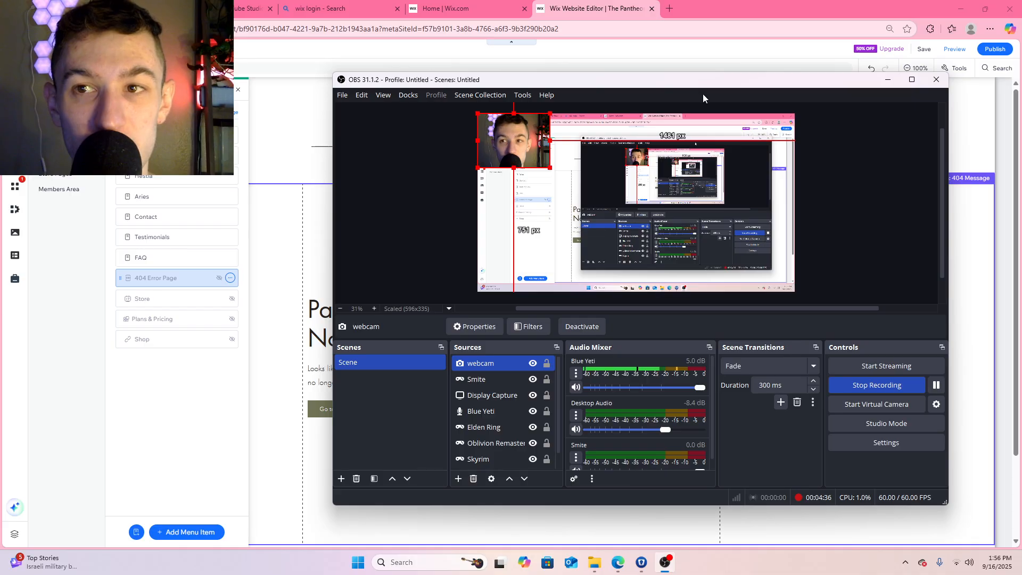
drag(700, 85, 614, 84)
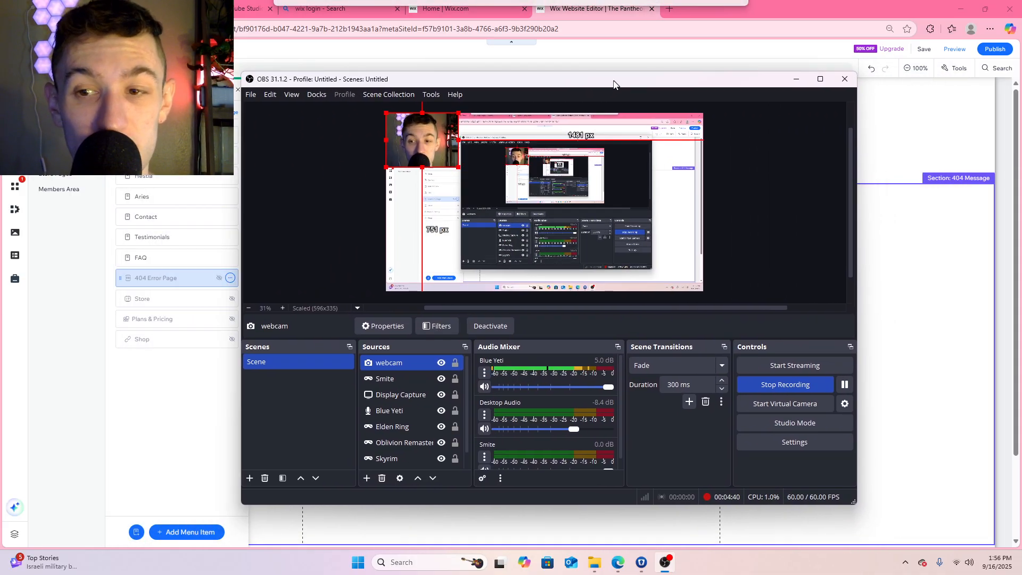
click(797, 80)
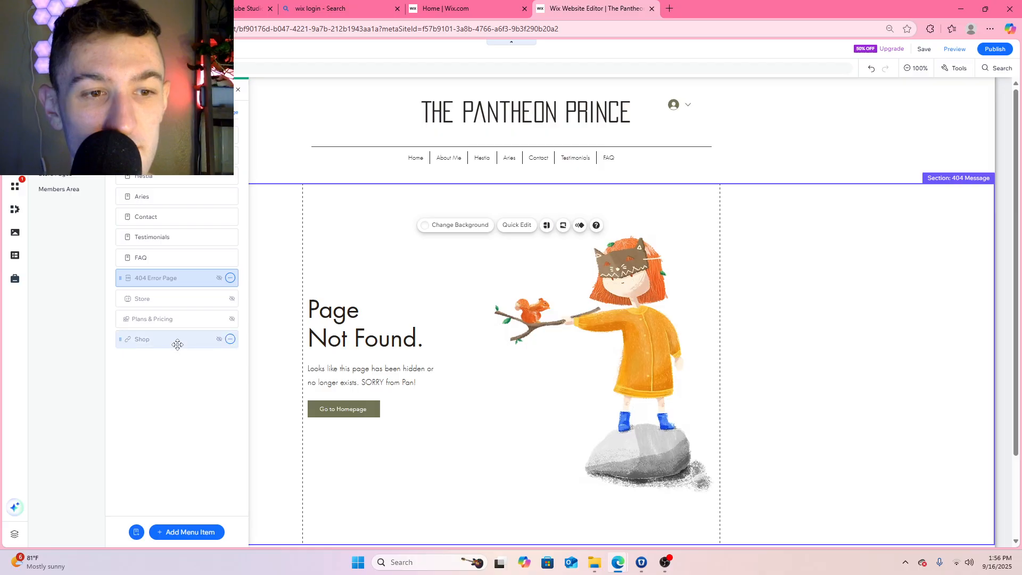
Open the Store page to review its product collection and the options available for that page
click(193, 300)
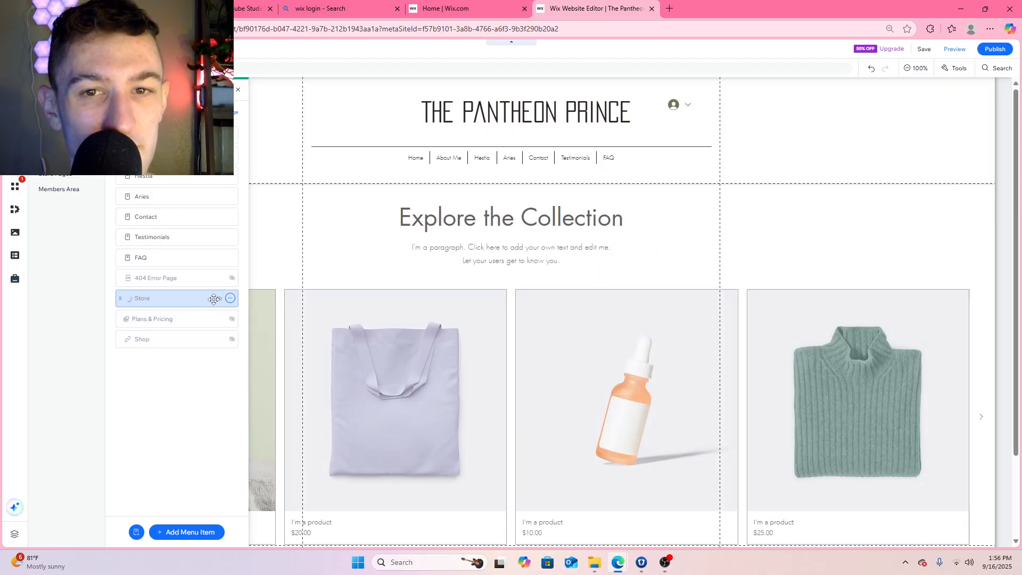
scroll(407, 269, down, 6)
scroll(407, 267, up, 6)
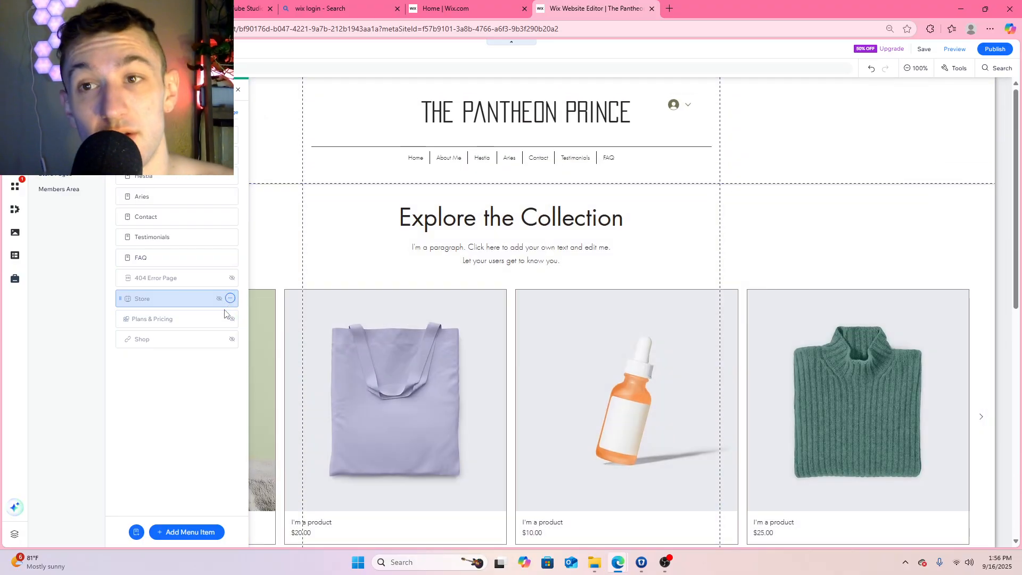
click(231, 299)
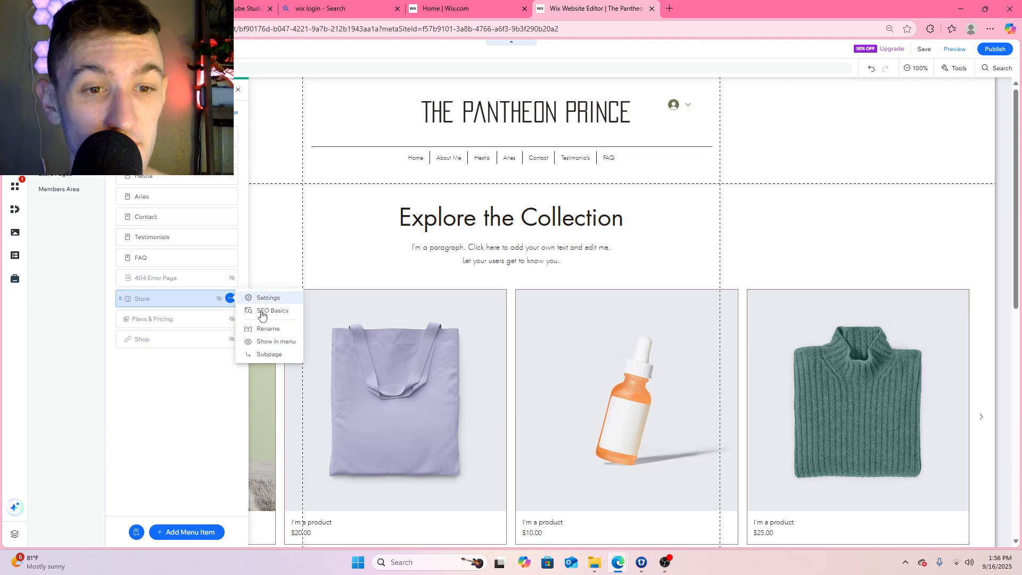
click(201, 296)
Start adding a new page and look through the Landing Page and General template categories
click(227, 112)
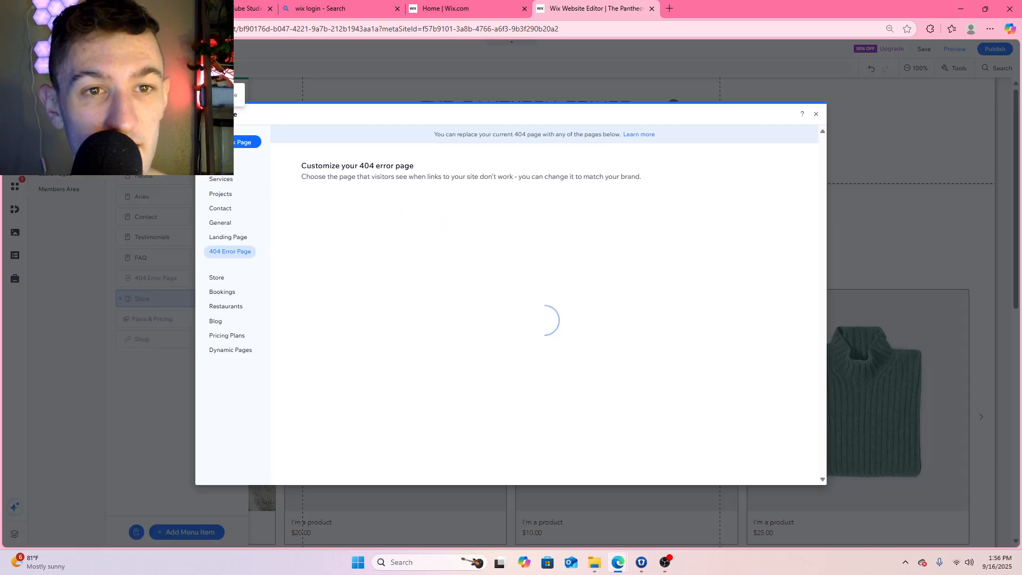
click(230, 238)
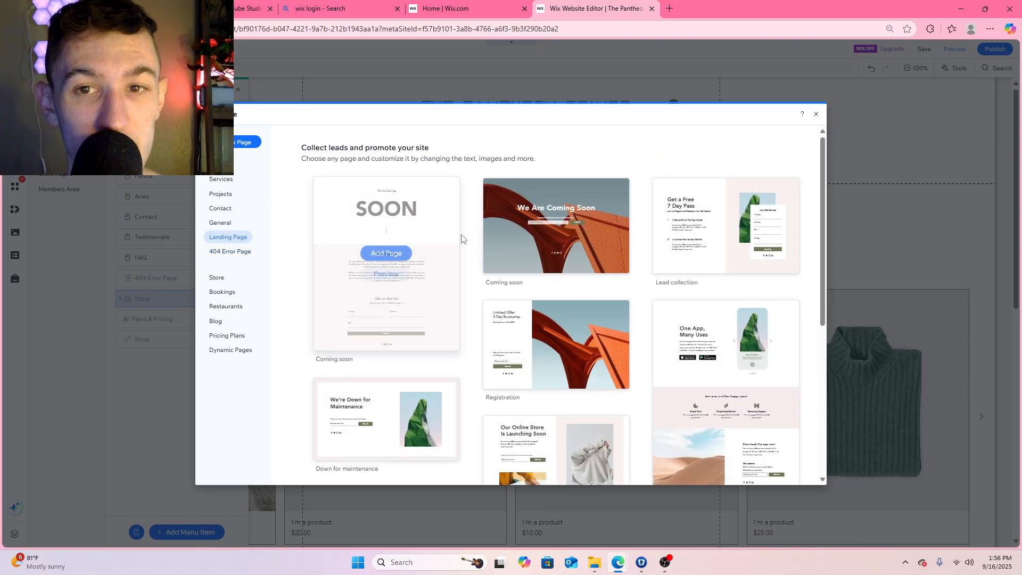
mouse_move(588, 243)
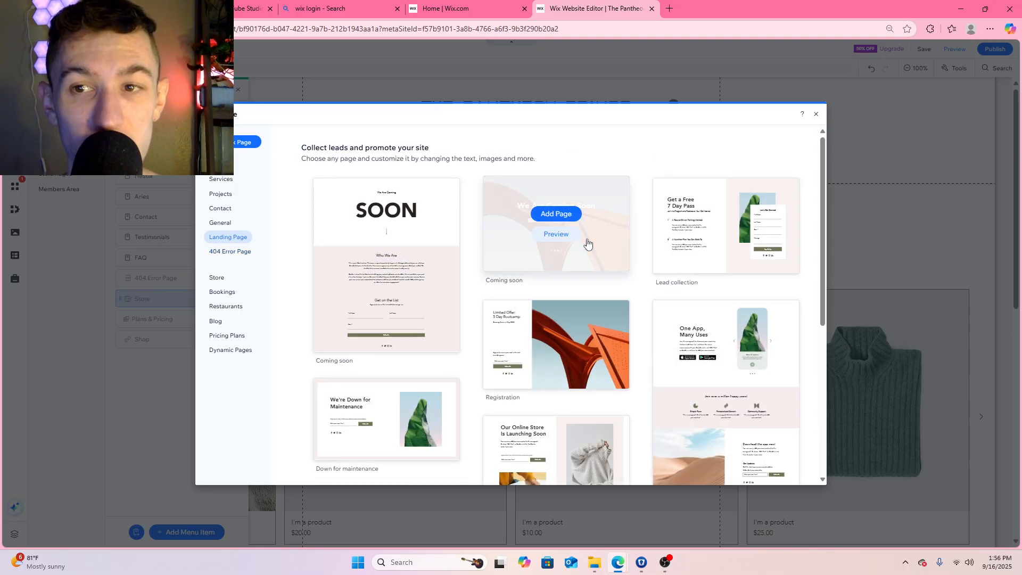
click(226, 223)
mouse_move(607, 308)
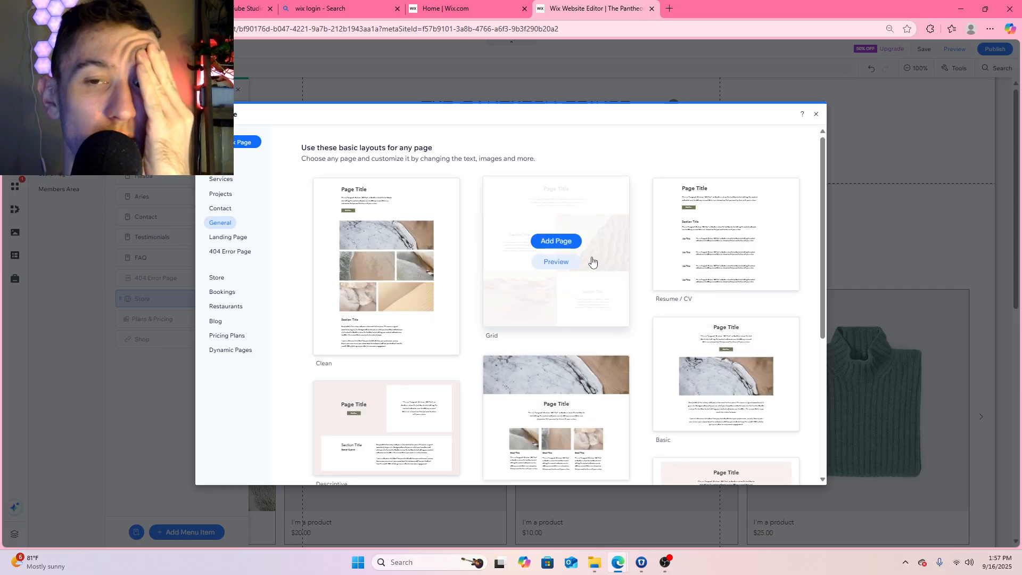
scroll(656, 291, down, 4)
scroll(653, 280, down, 1)
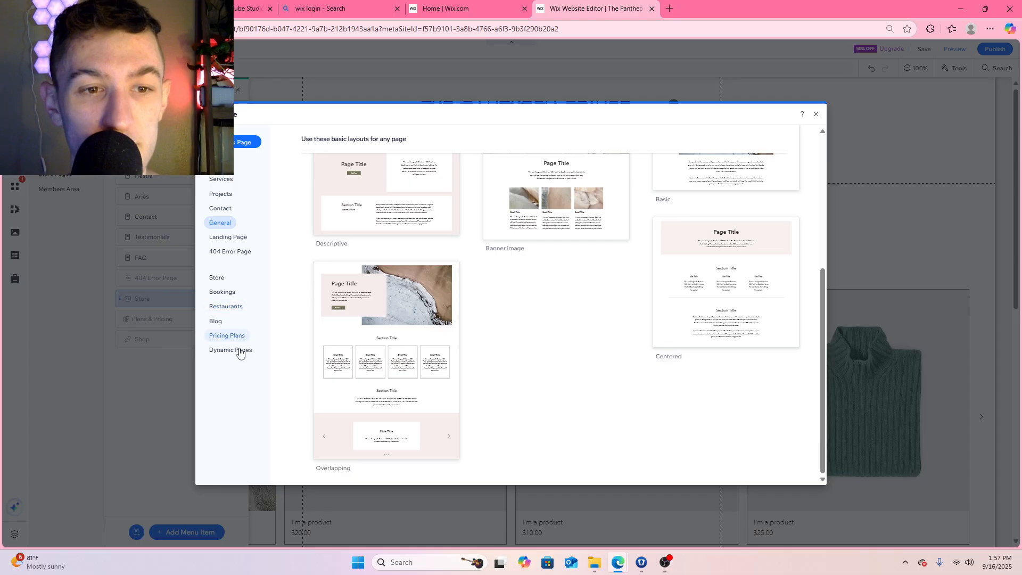
Add a new page to the site from the Projects templates using the Side by side layout
click(226, 209)
click(227, 196)
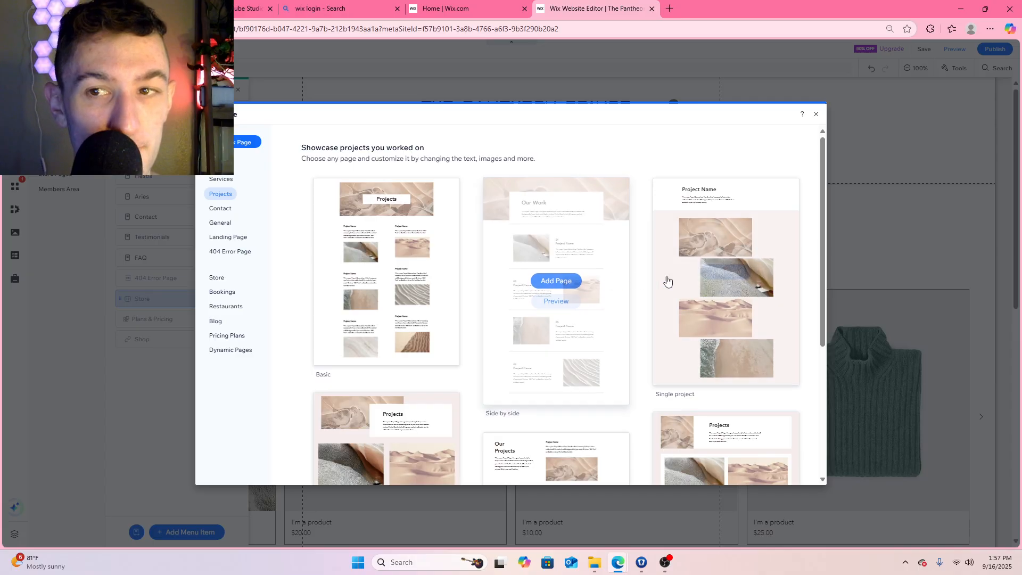
scroll(458, 373, down, 2)
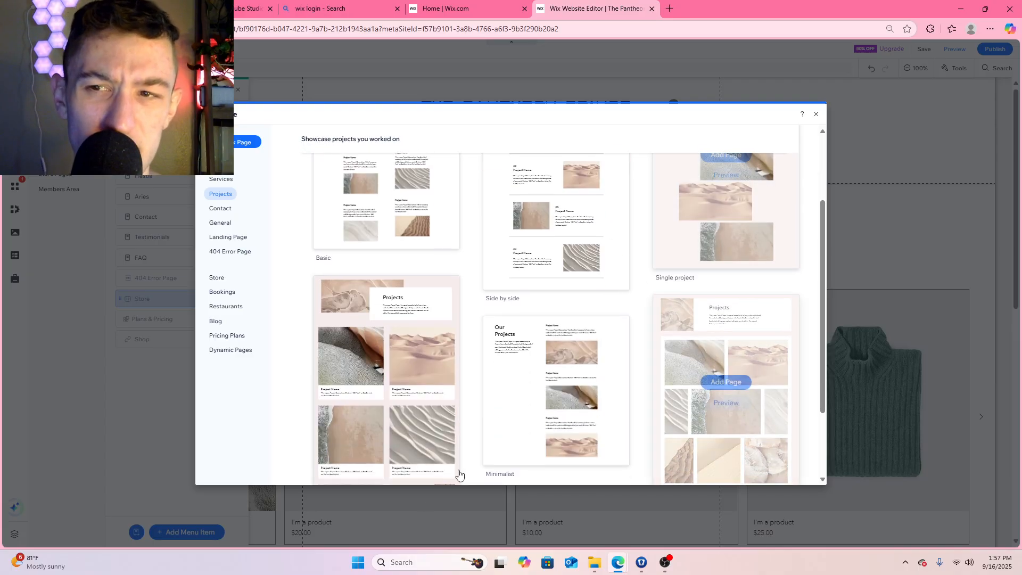
scroll(463, 366, down, 2)
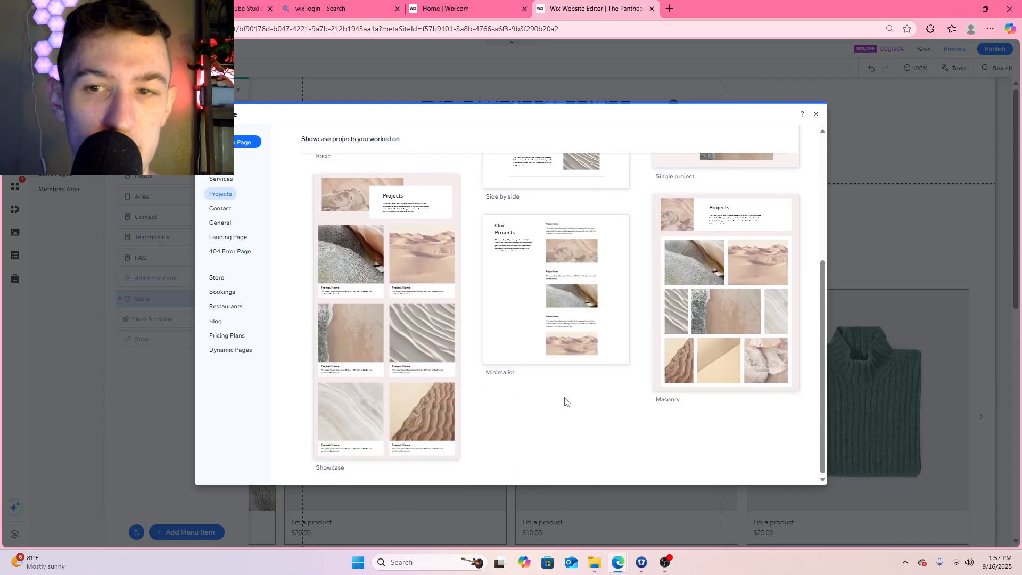
scroll(566, 402, up, 1)
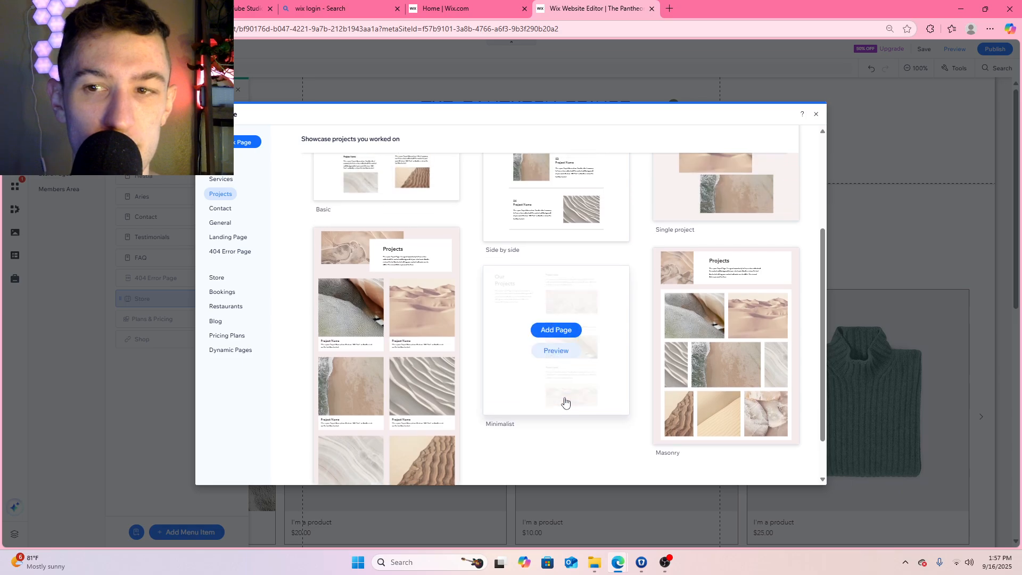
scroll(553, 330, down, 1)
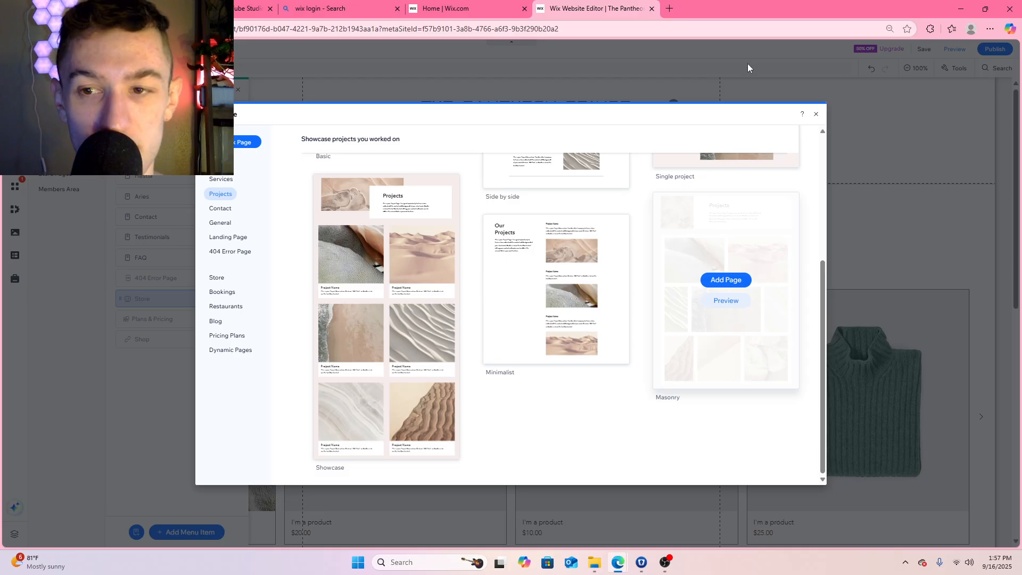
scroll(645, 297, up, 5)
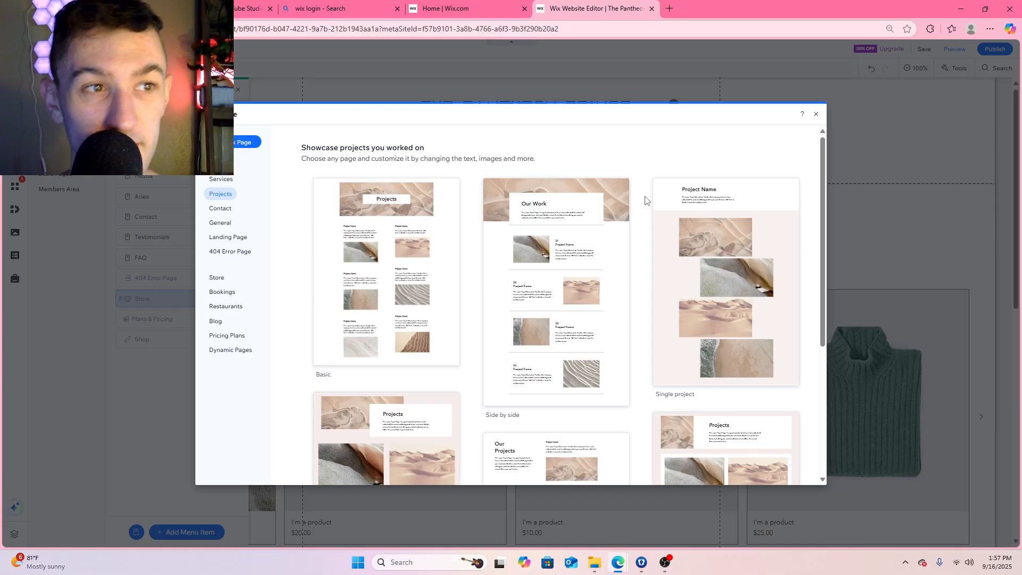
mouse_move(662, 268)
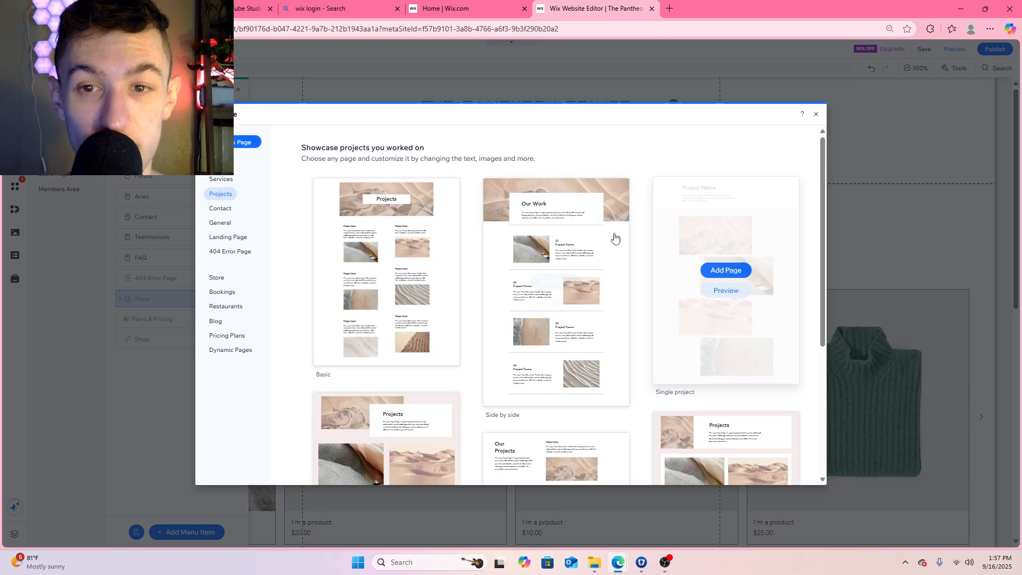
mouse_move(314, 251)
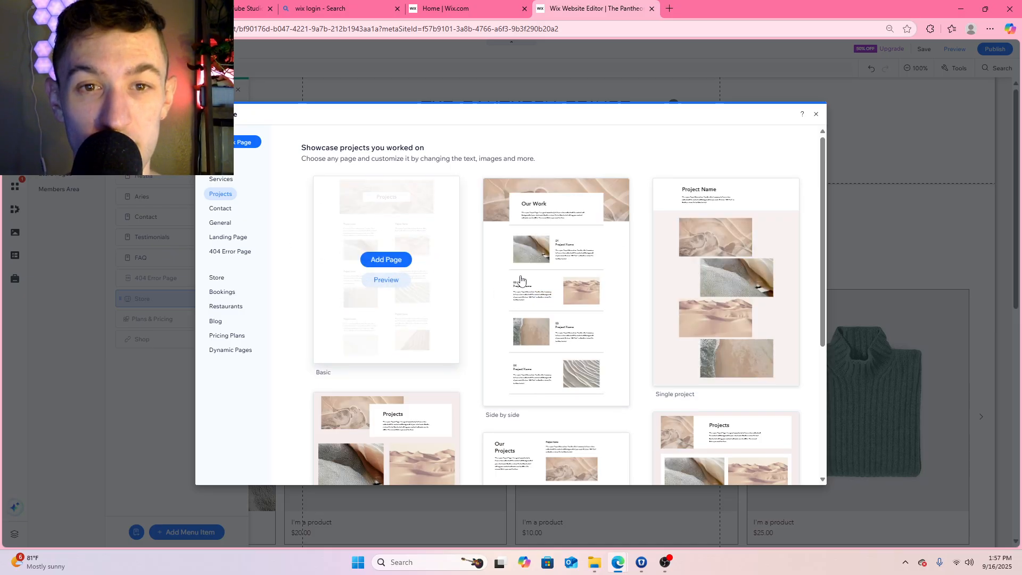
mouse_move(482, 246)
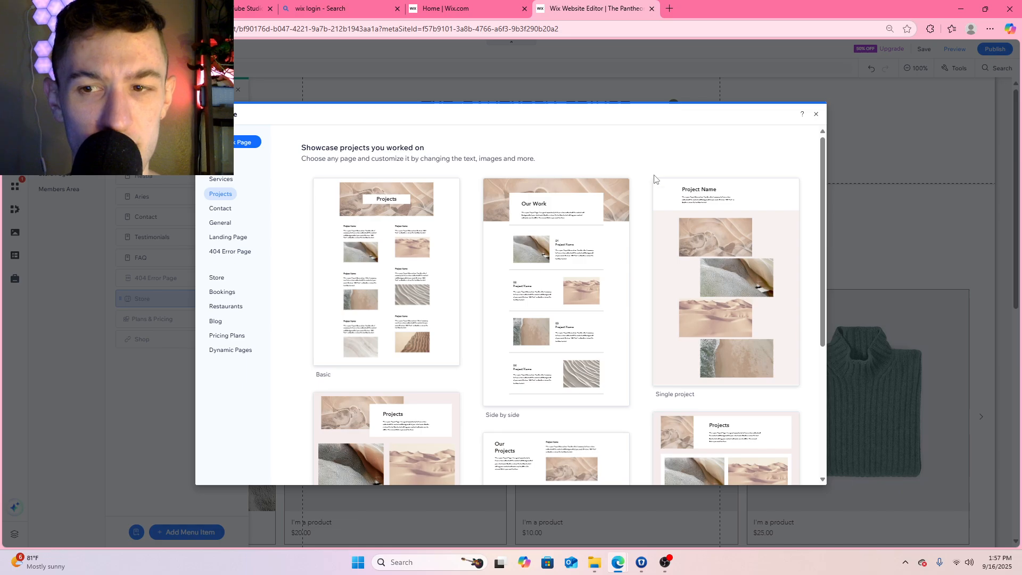
mouse_move(641, 253)
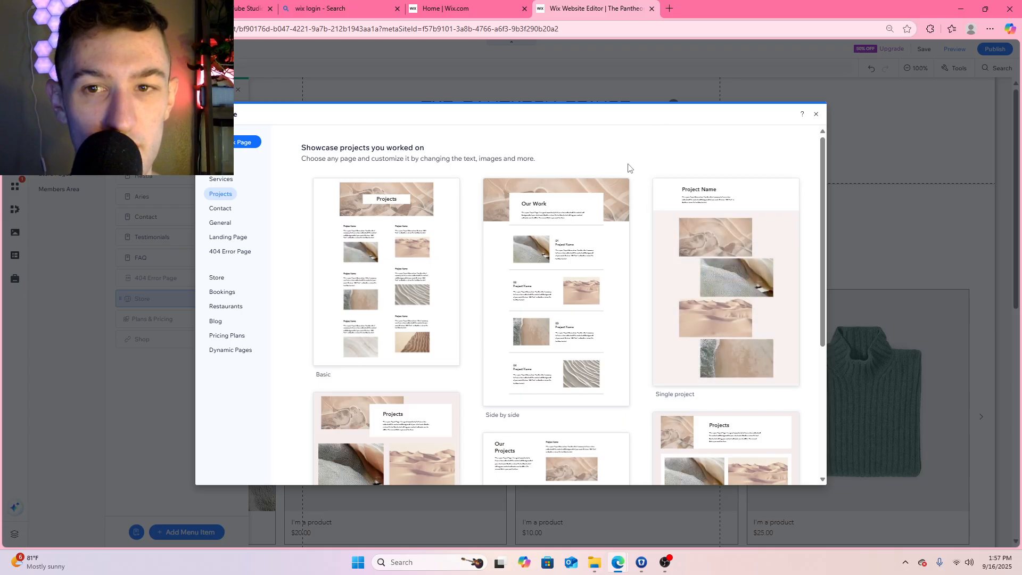
click(562, 287)
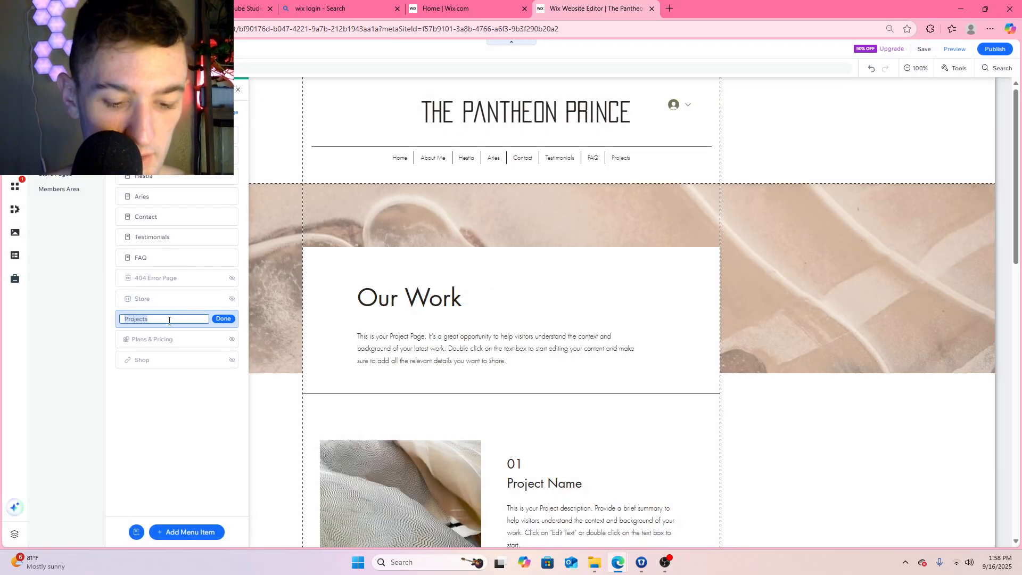
Name the new projects page Aphrodite and move it directly above Hestia in the page list
text(Aphrodite)
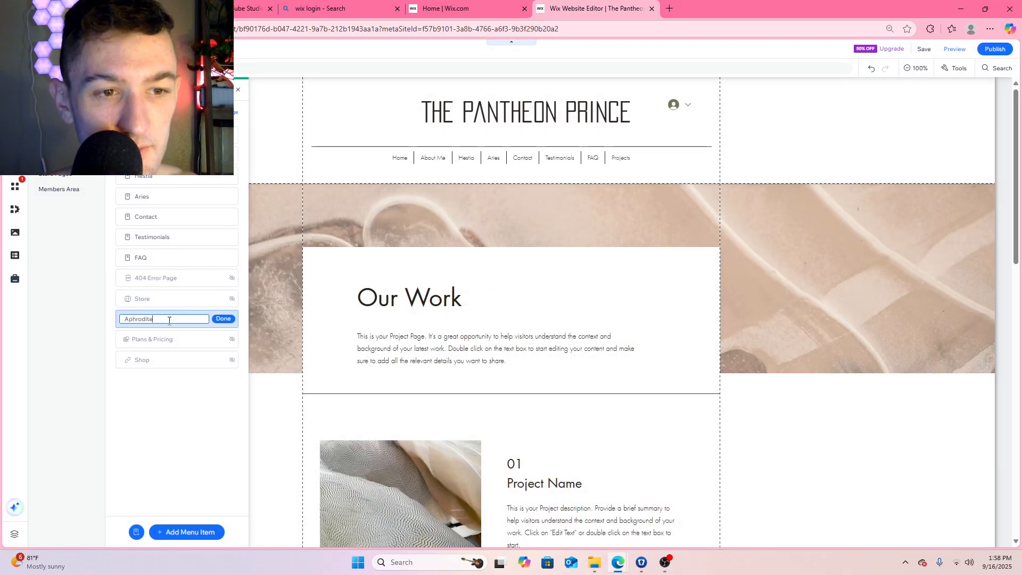
click(223, 319)
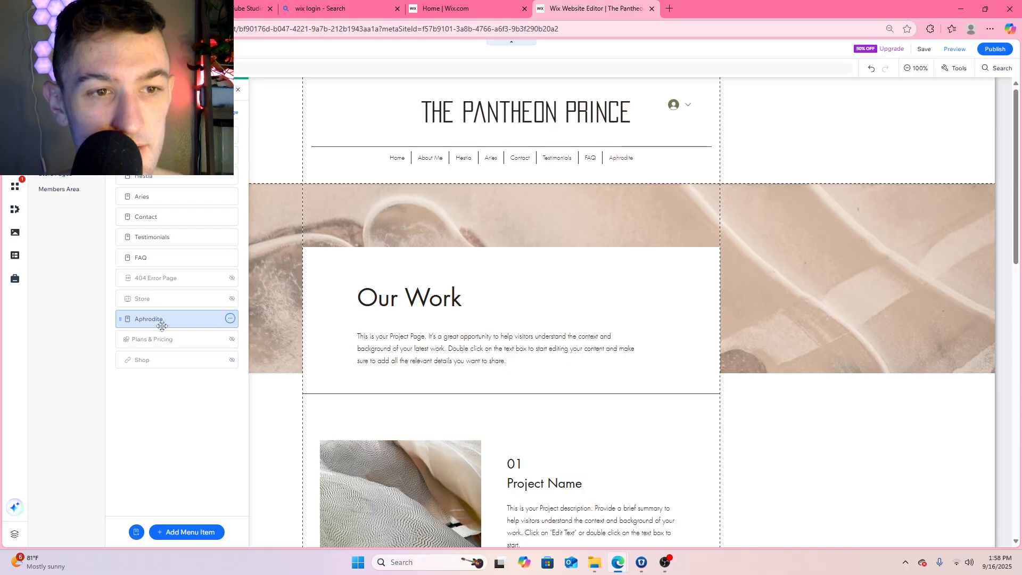
drag(166, 320, 168, 217)
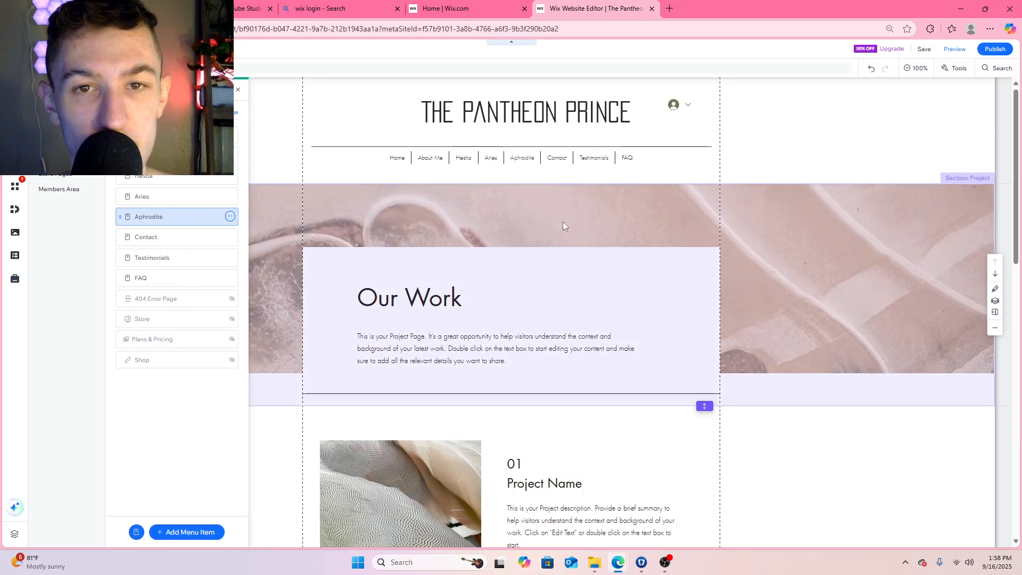
drag(178, 219, 178, 176)
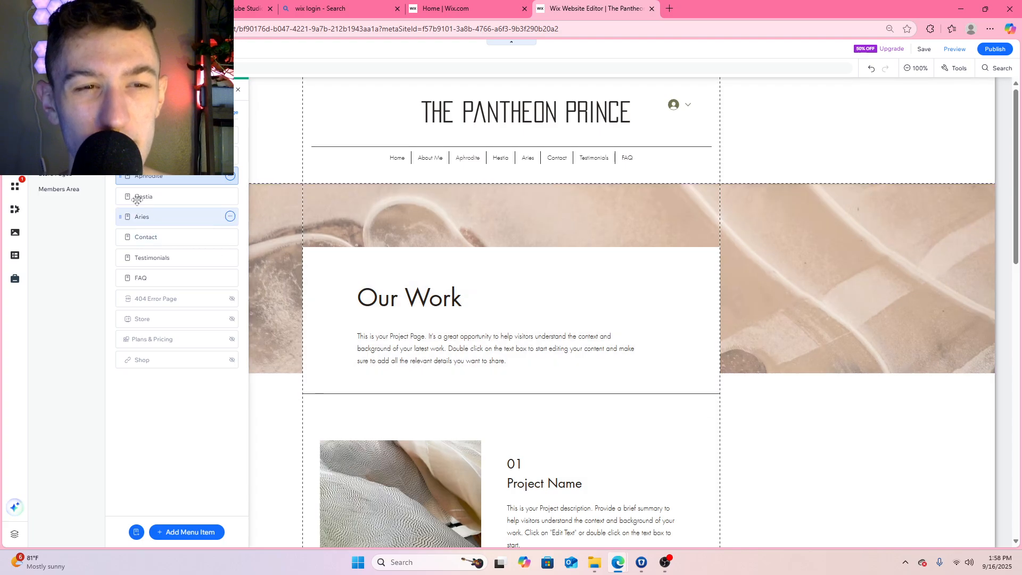
Add a new page from the Services templates using the Overlapping layout and name it Apollo
click(233, 118)
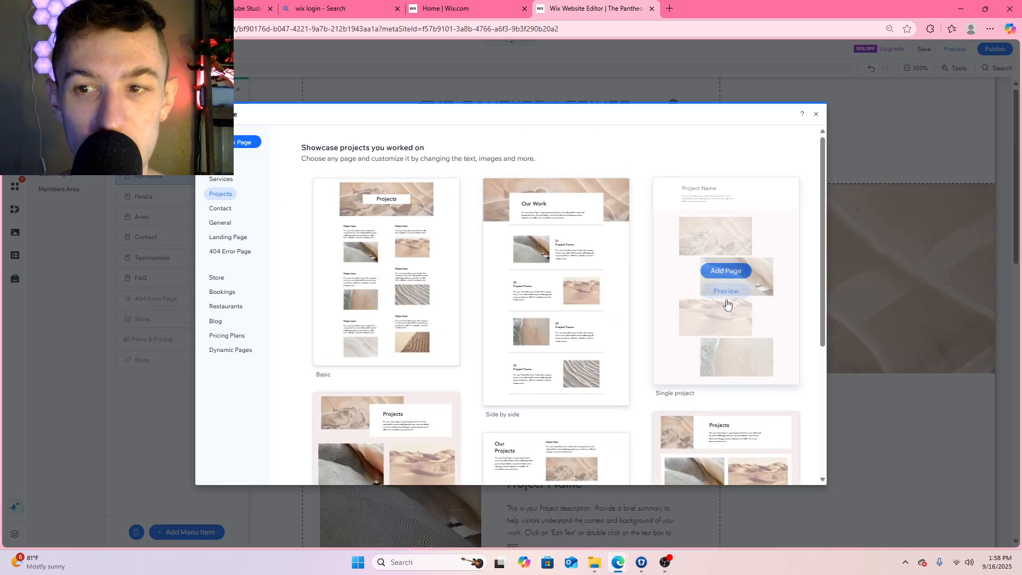
scroll(585, 234, down, 2)
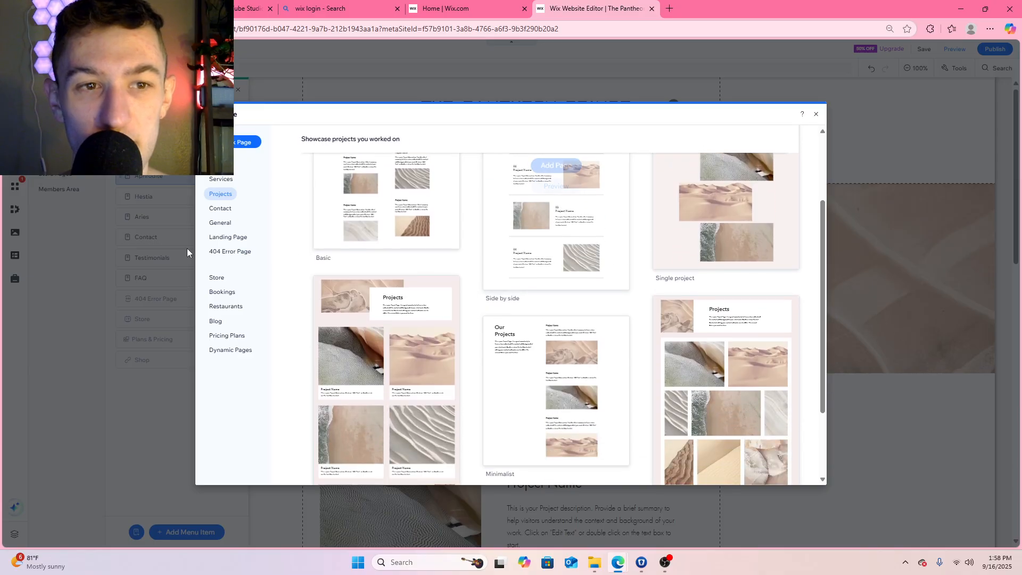
click(223, 179)
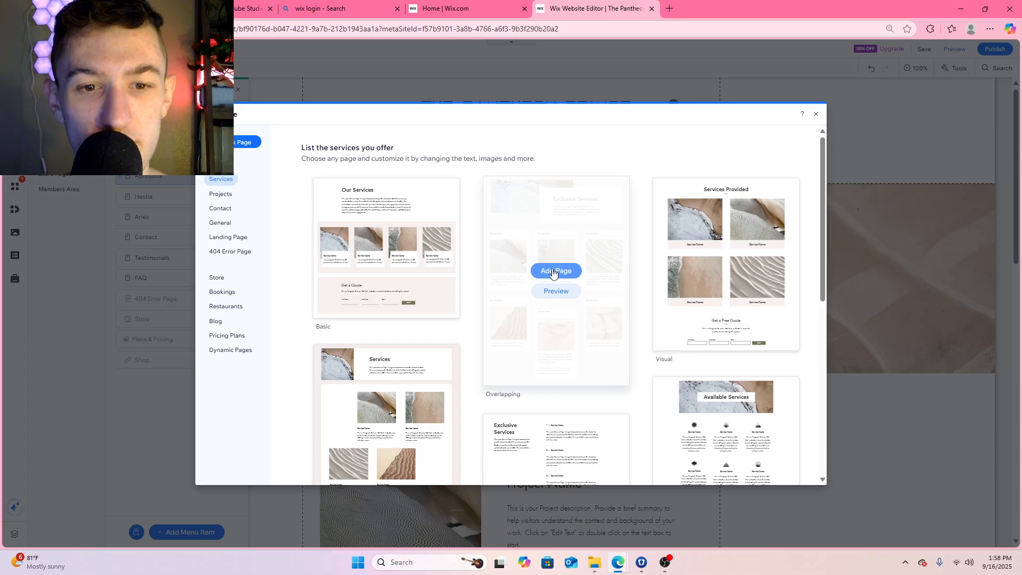
click(552, 273)
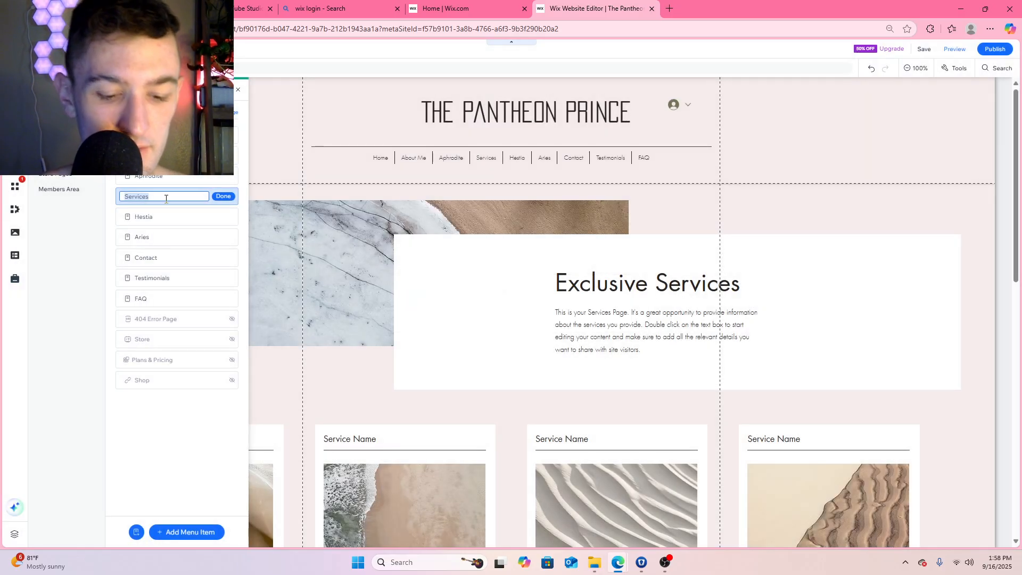
text(Apollo)
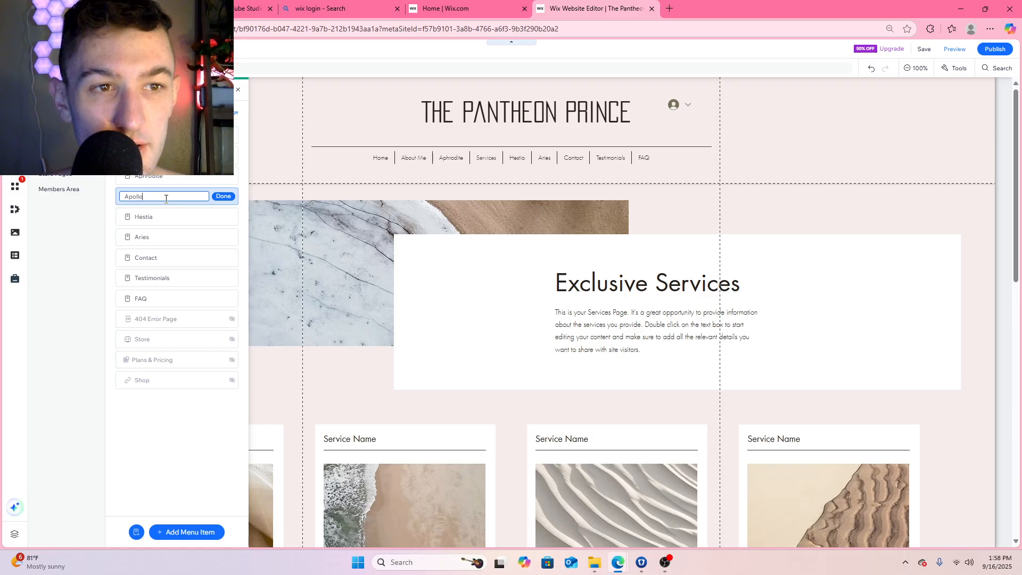
click(223, 197)
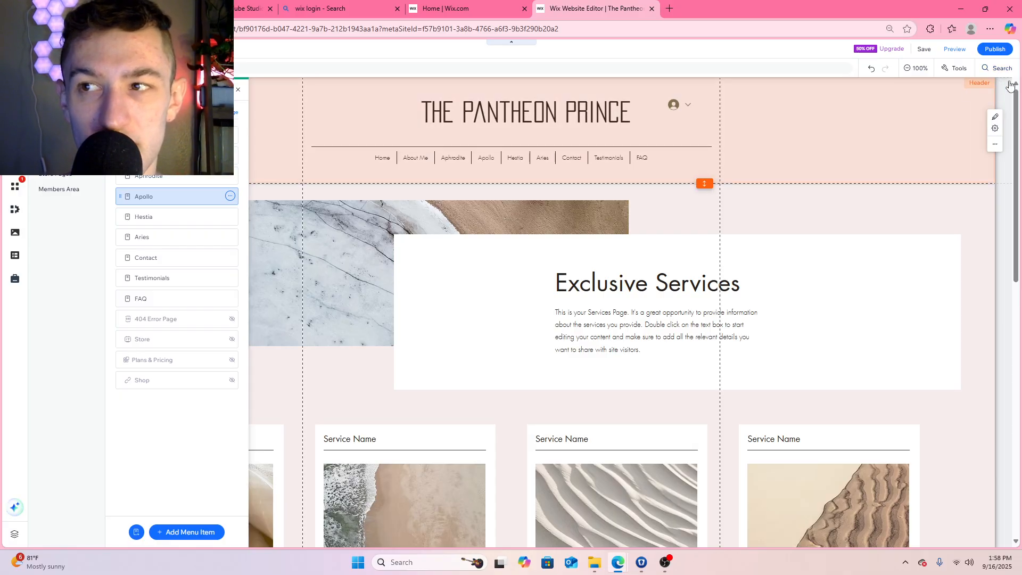
Check the Quick Edit options for the content of the Apollo page's header and top section
click(996, 121)
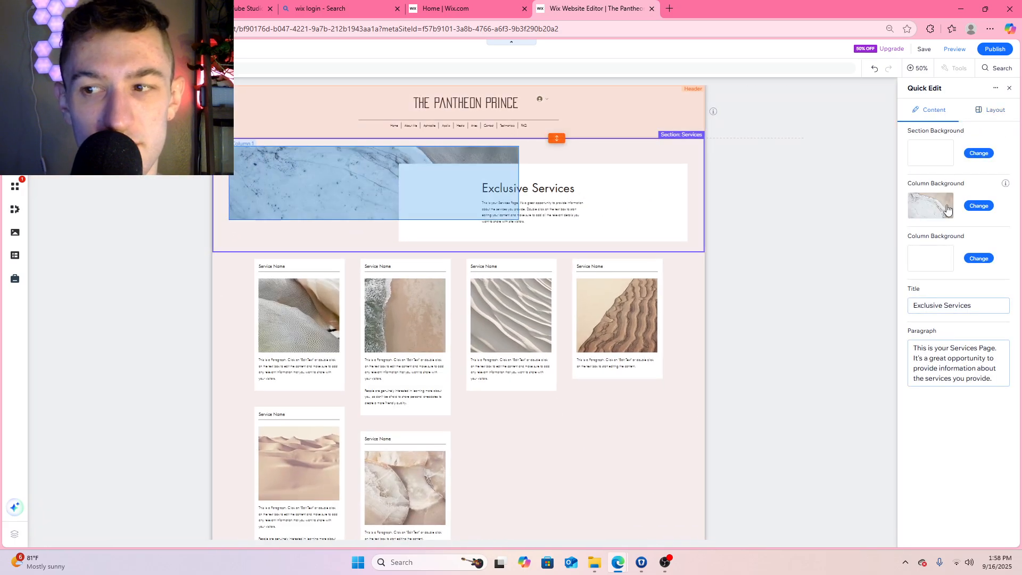
click(1014, 90)
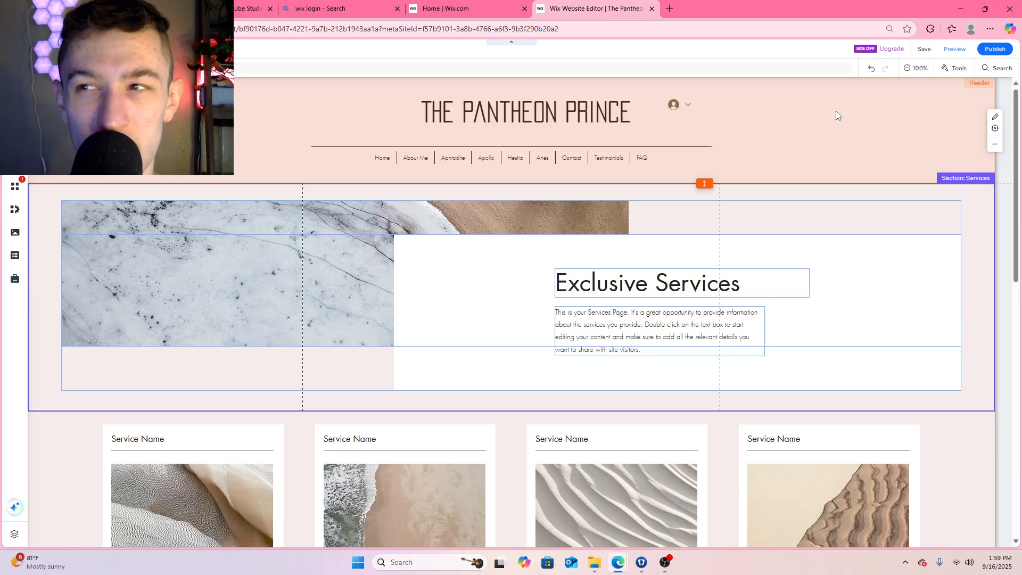
Search the web in a new browser tab for "how to edit the header on wix" and read the suggested steps
click(669, 8)
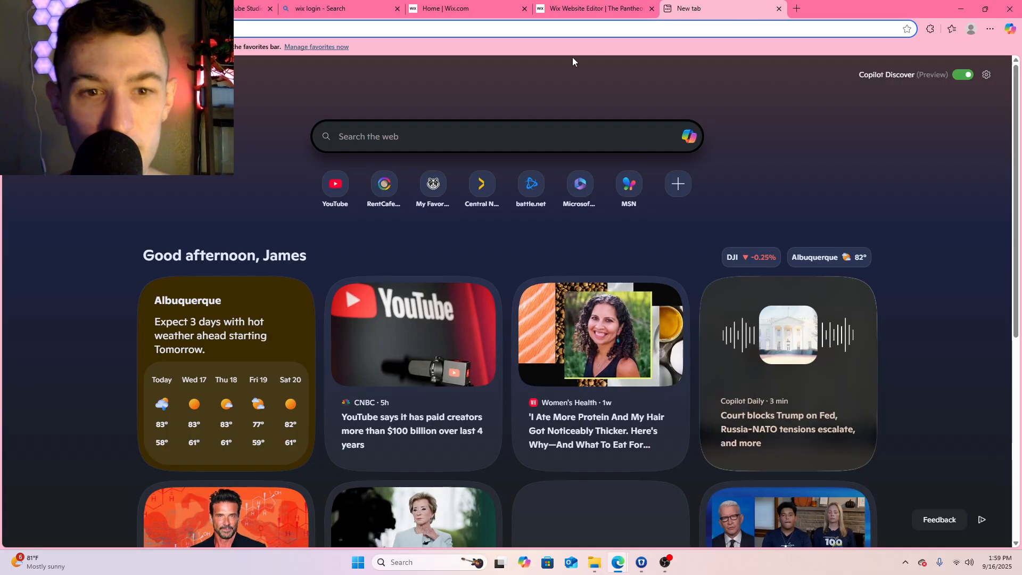
text(how to)
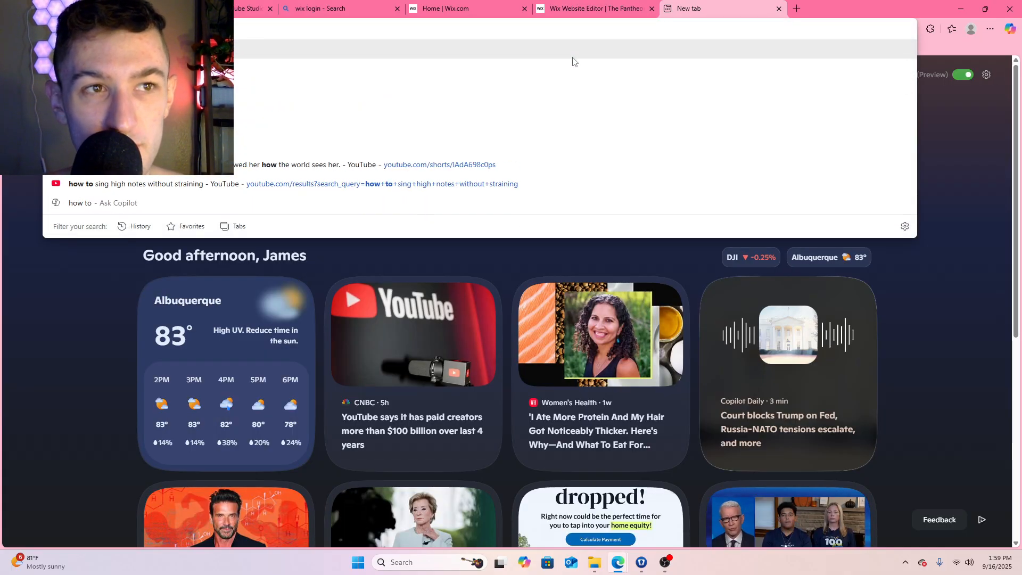
text( edit the header)
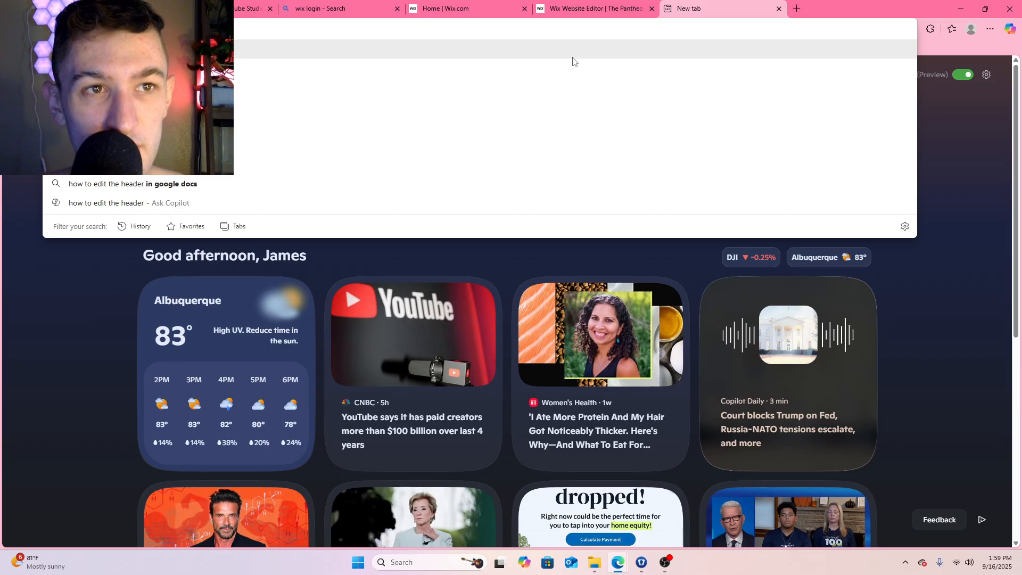
text( on wix)
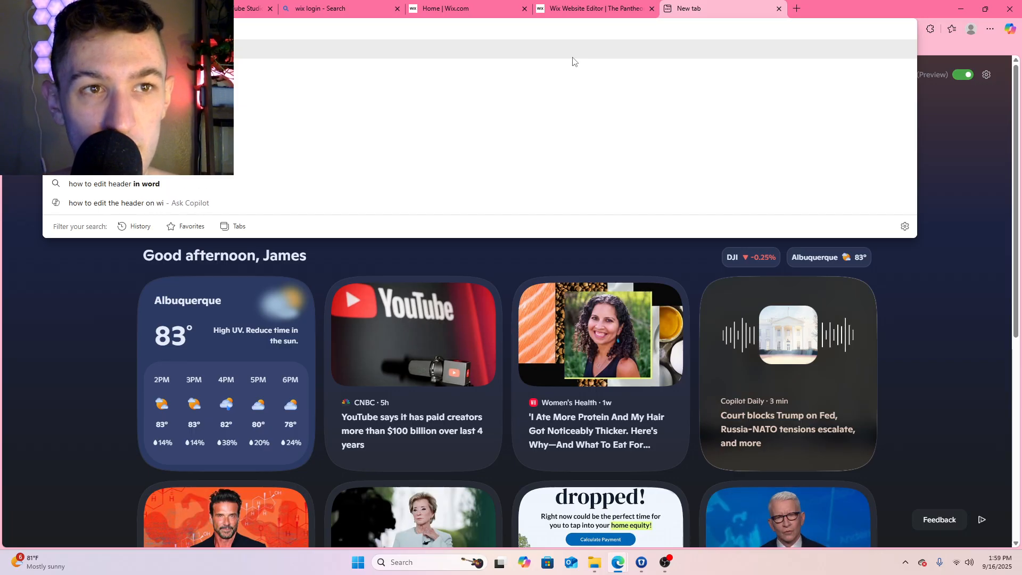
key(Return)
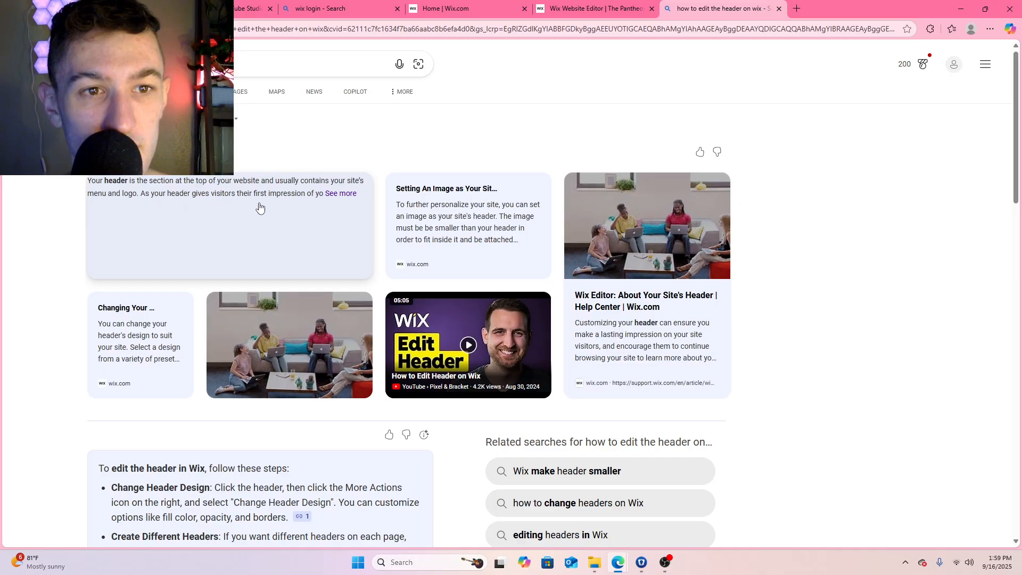
scroll(298, 269, down, 4)
mouse_move(250, 284)
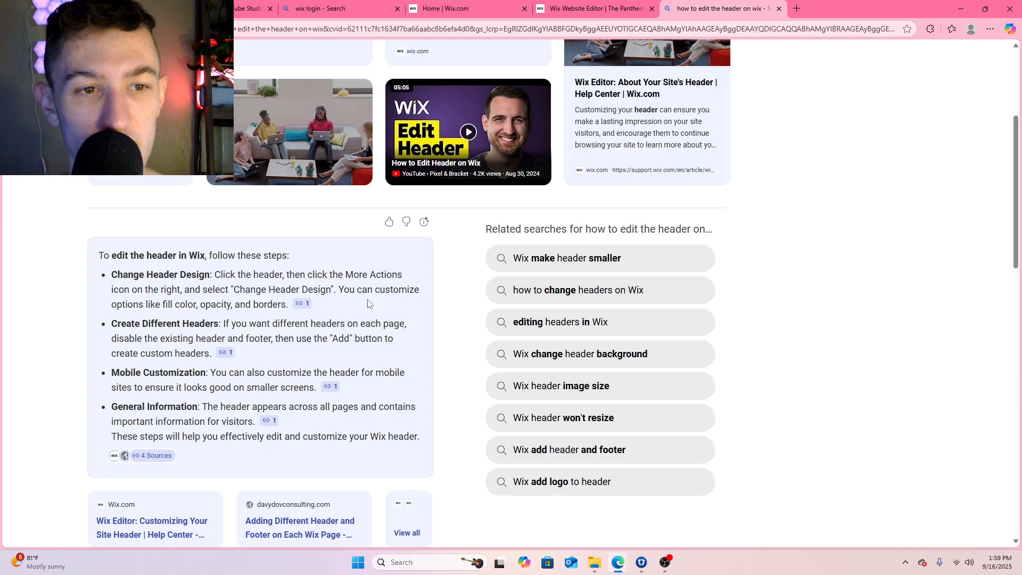
Return to the Wix editor and look through the header's design options for fill, border, corners, shadow and scroll state
click(600, 10)
click(876, 116)
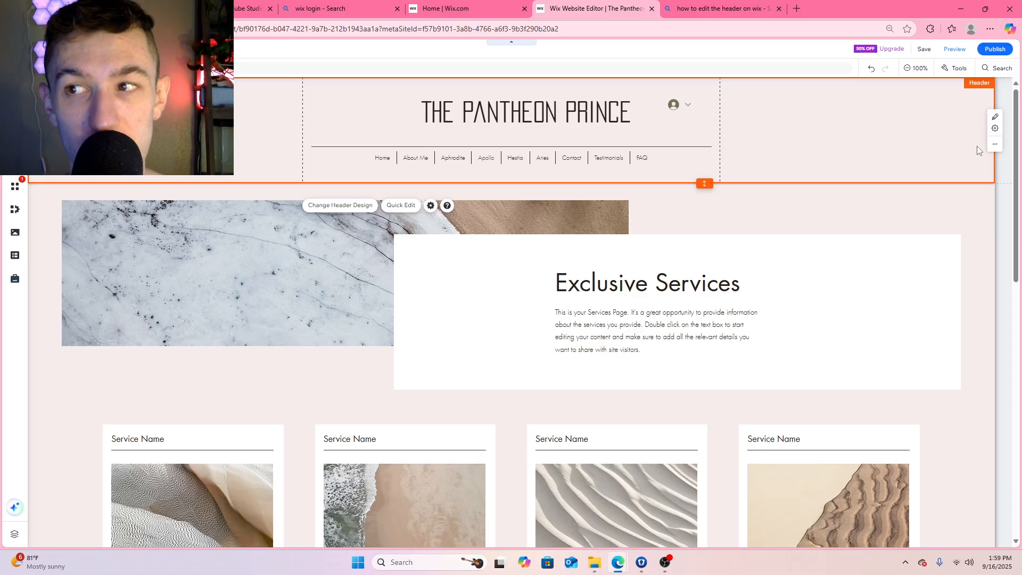
click(996, 147)
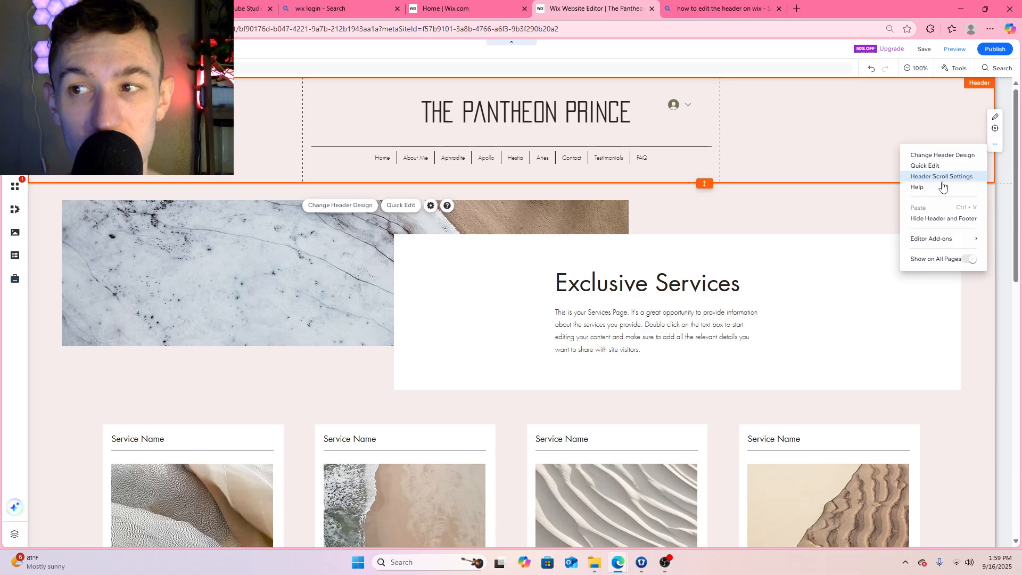
click(948, 156)
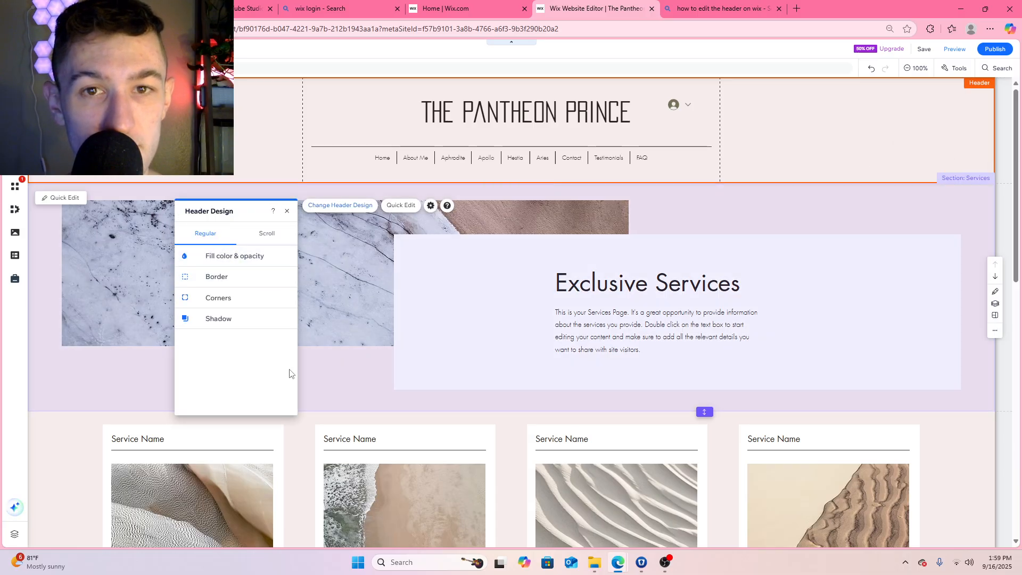
click(263, 234)
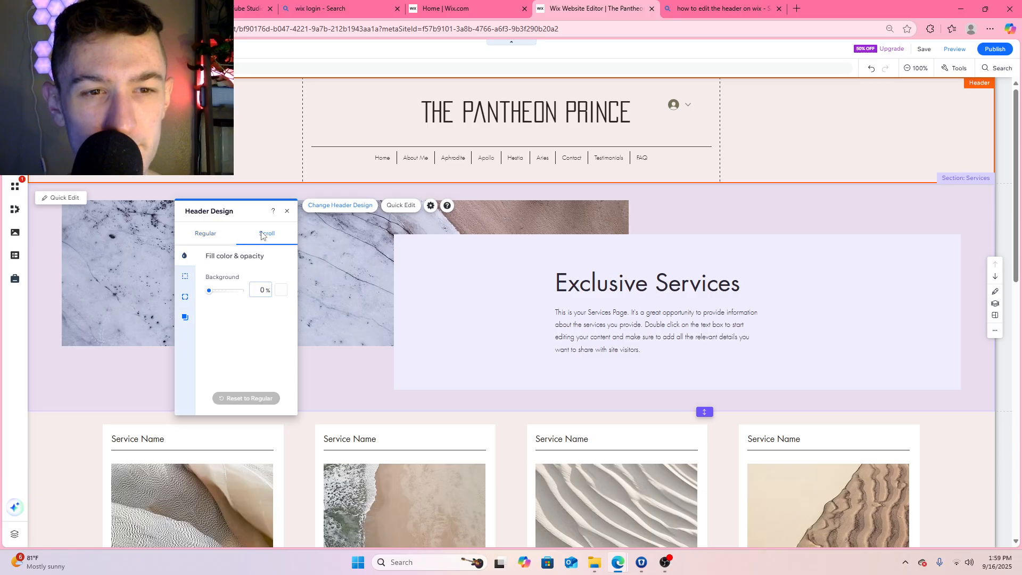
click(217, 240)
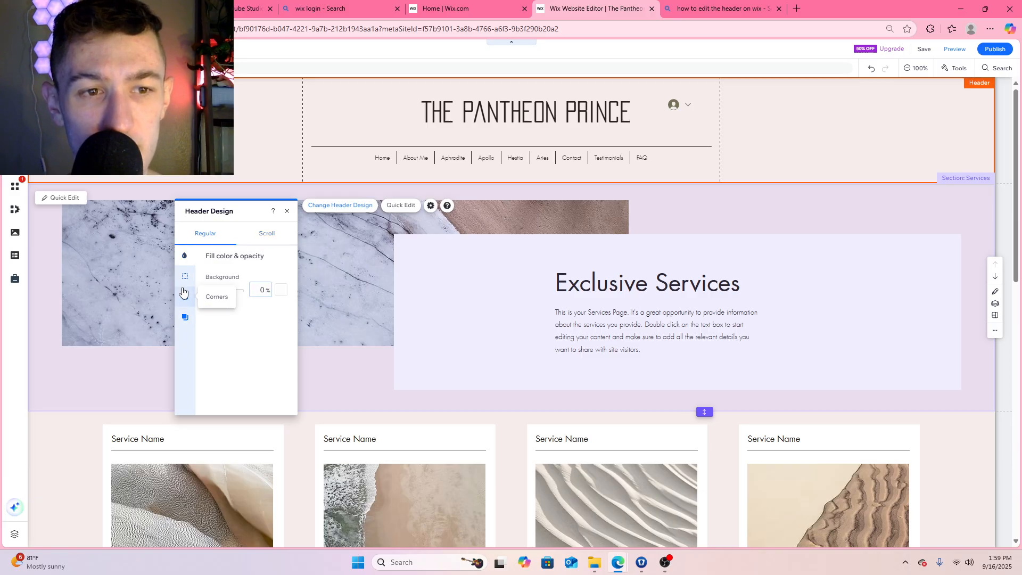
click(184, 277)
click(187, 296)
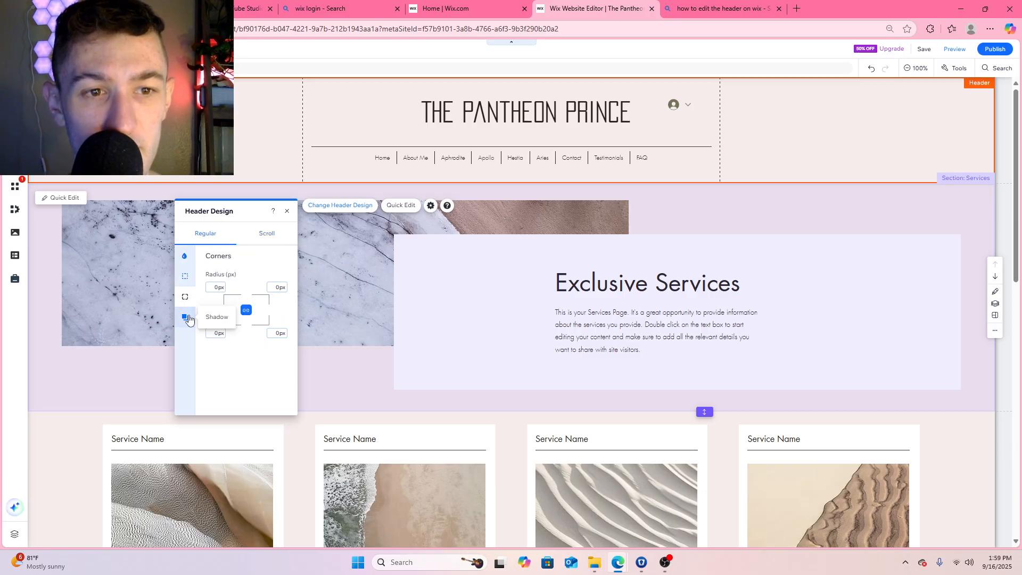
click(187, 318)
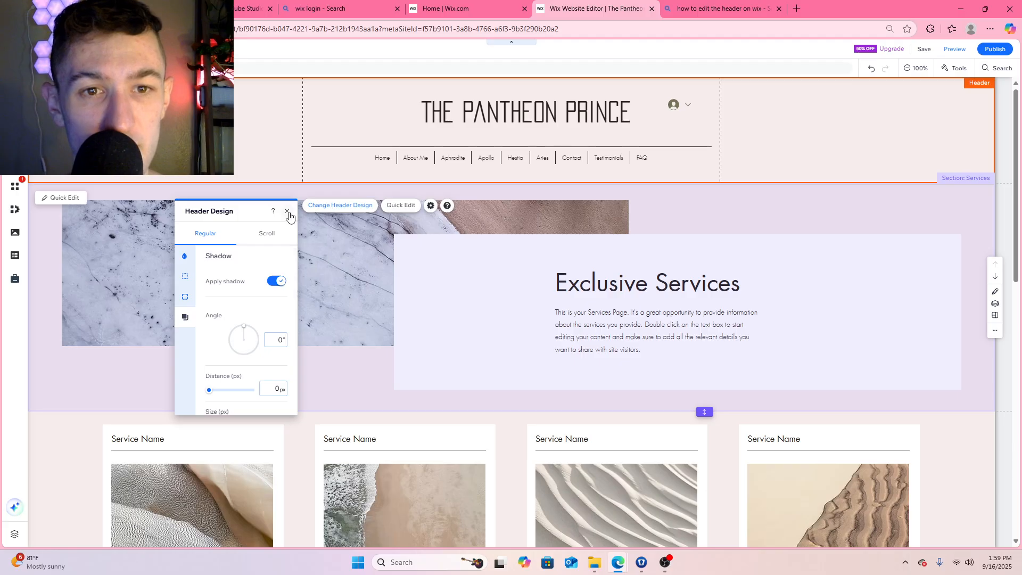
click(288, 213)
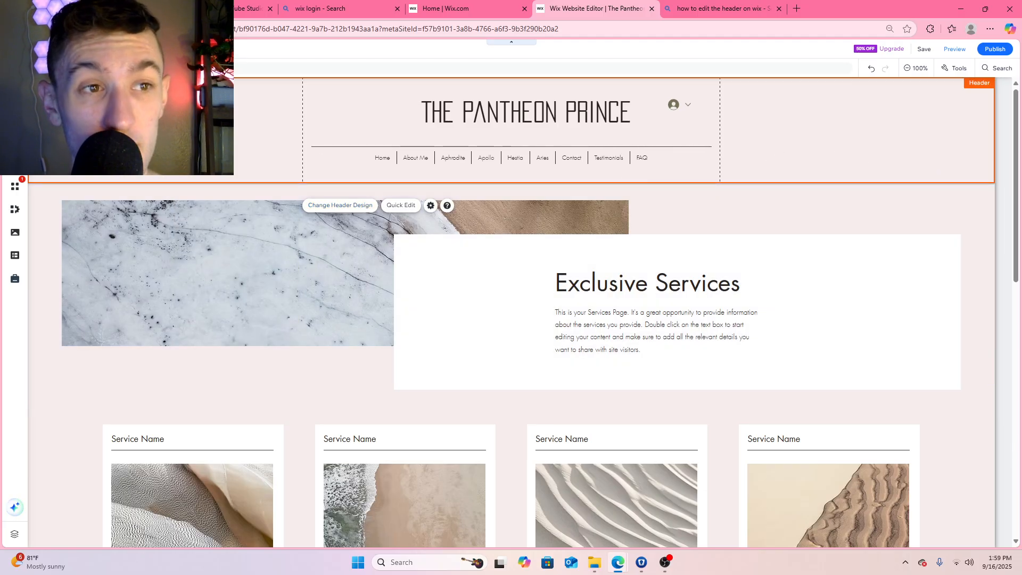
Open the Home page and look over its Welcome and My Services sections
click(15, 140)
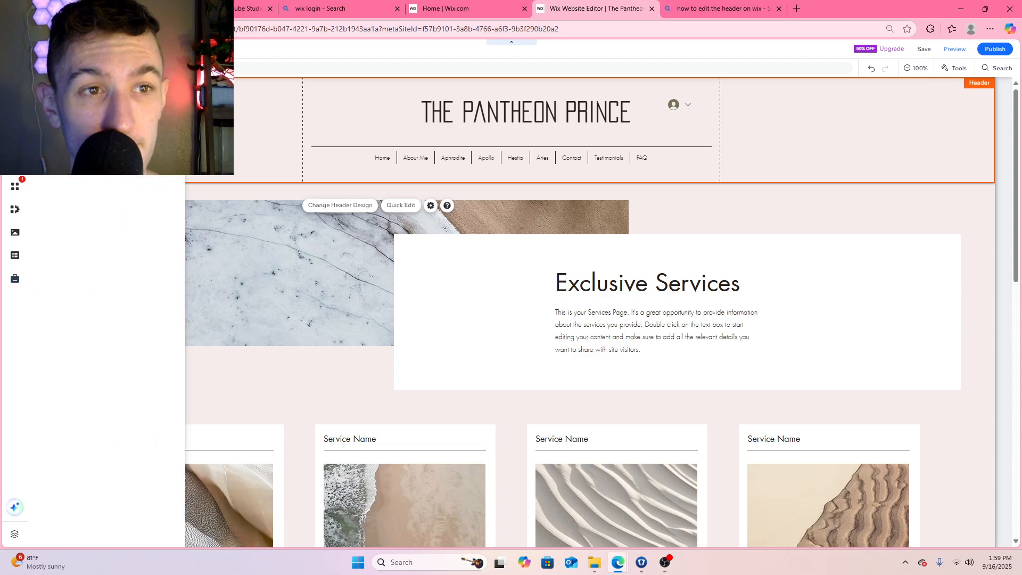
click(175, 135)
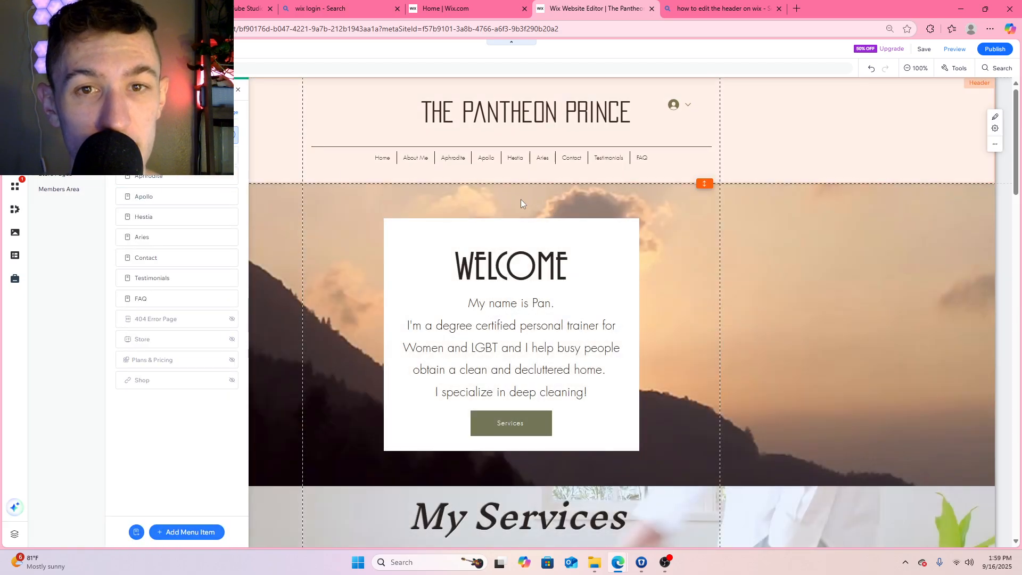
click(687, 191)
scroll(517, 220, down, 2)
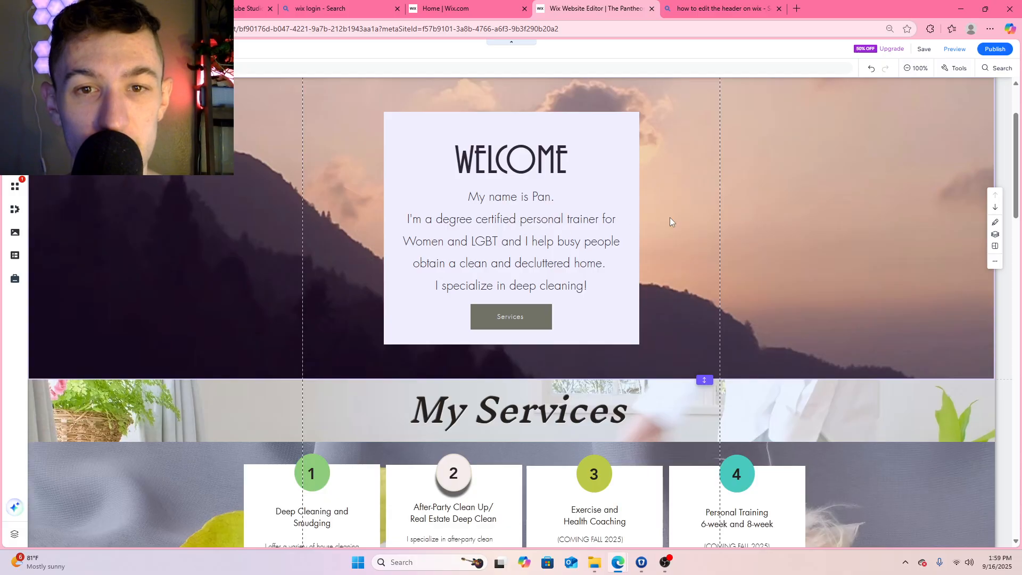
scroll(527, 376, up, 1)
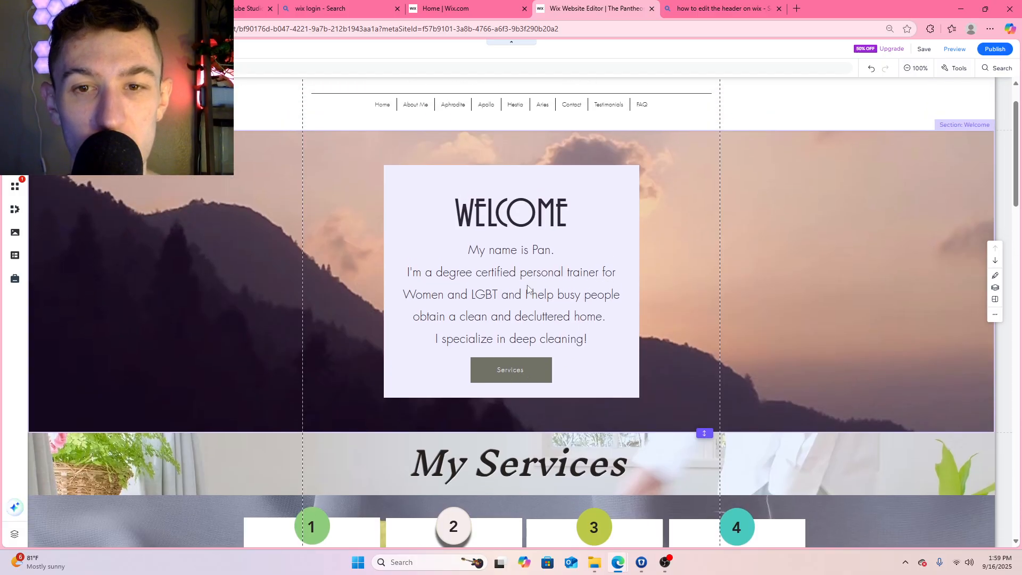
scroll(528, 290, up, 1)
Add the line "All of my services are named after Greek Gods: The Pantheon Prince" below the name introduction in the Welcome text
click(563, 331)
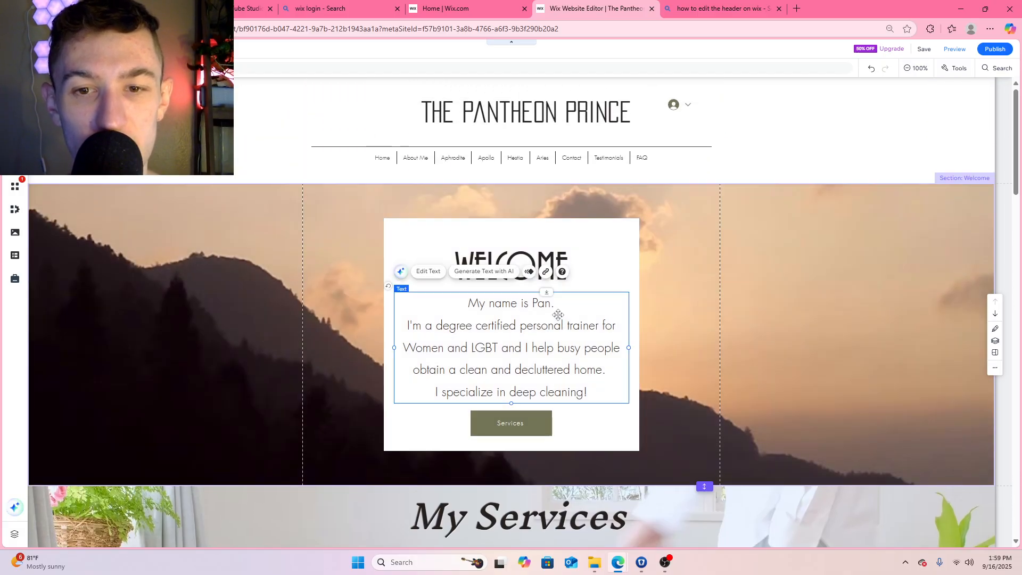
scroll(558, 315, down, 1)
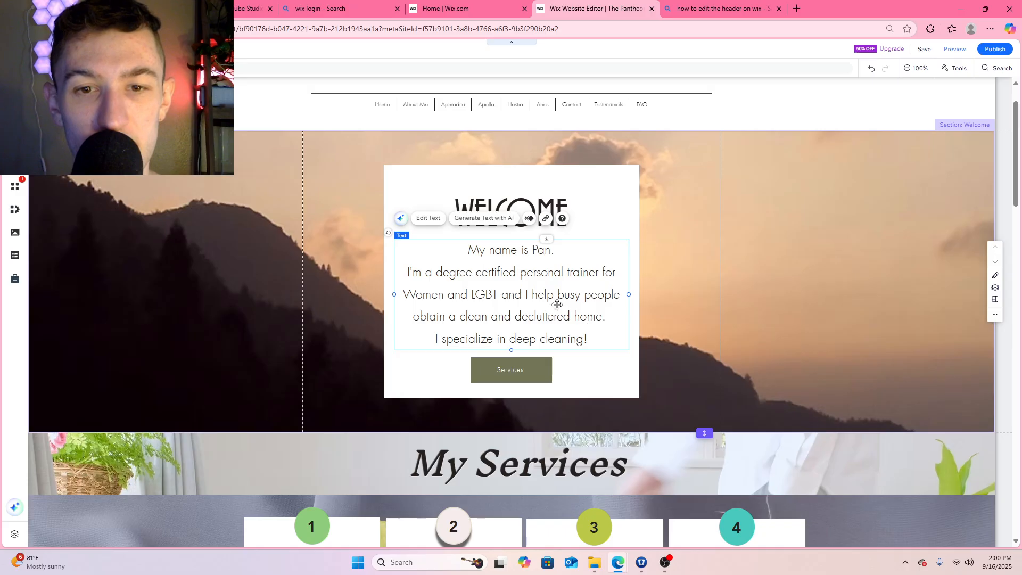
double_click(563, 279)
click(563, 258)
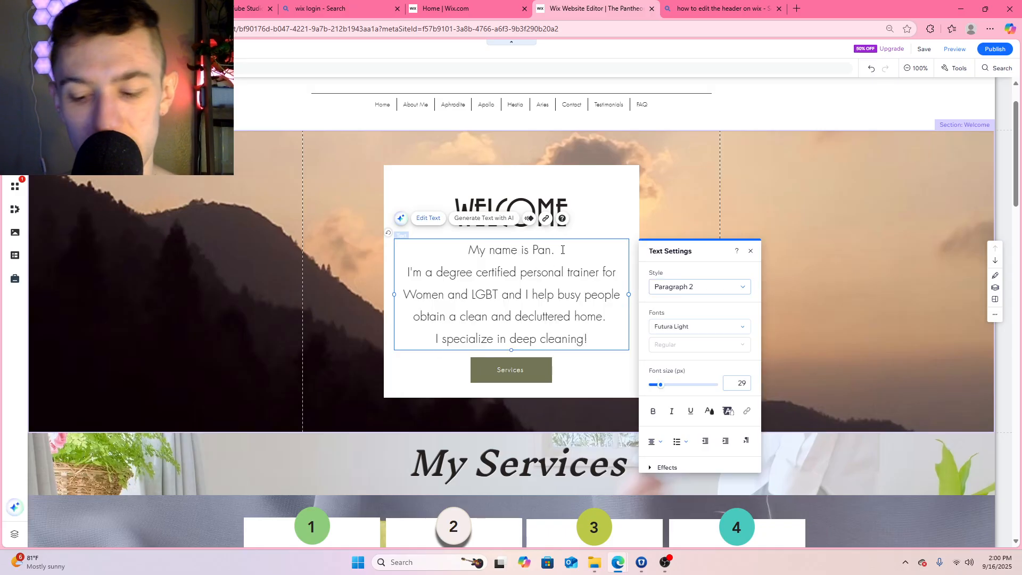
key(Return)
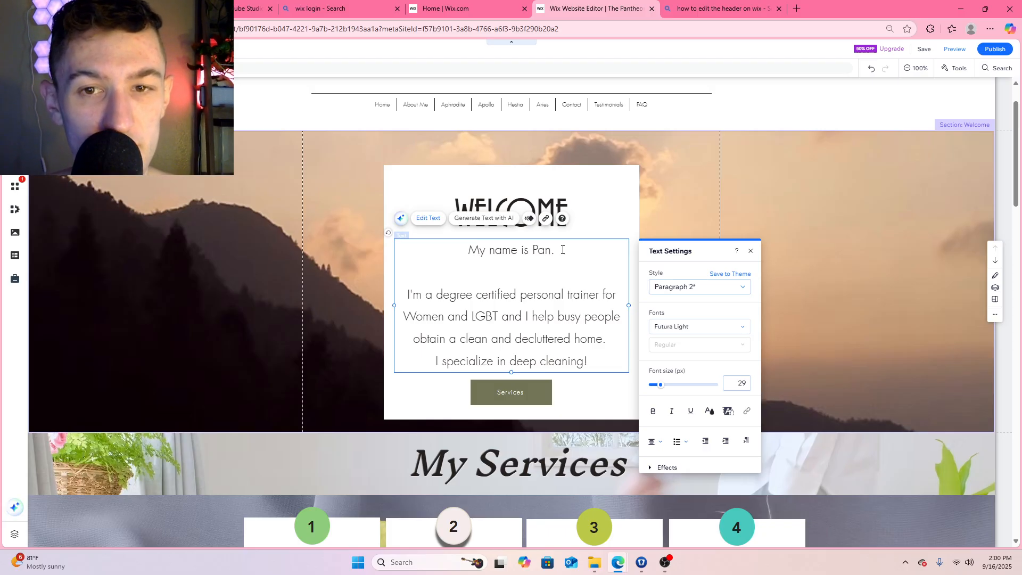
text(All of )
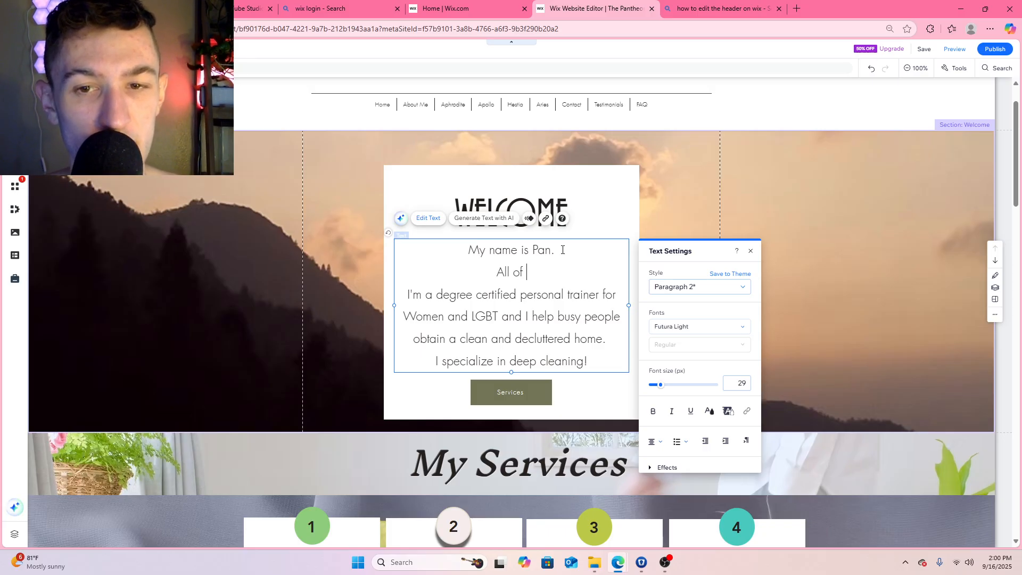
text(my )
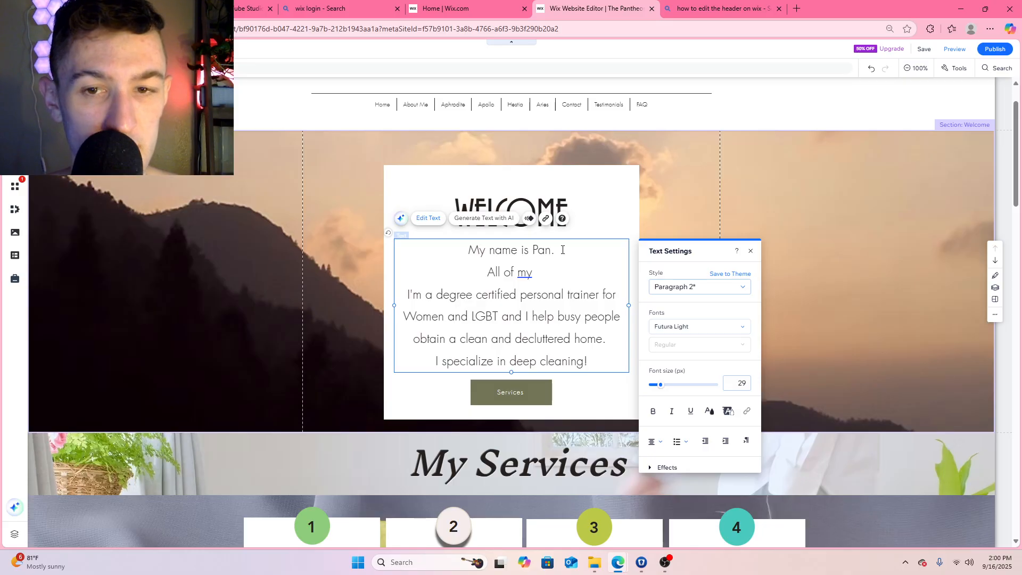
text(services are )
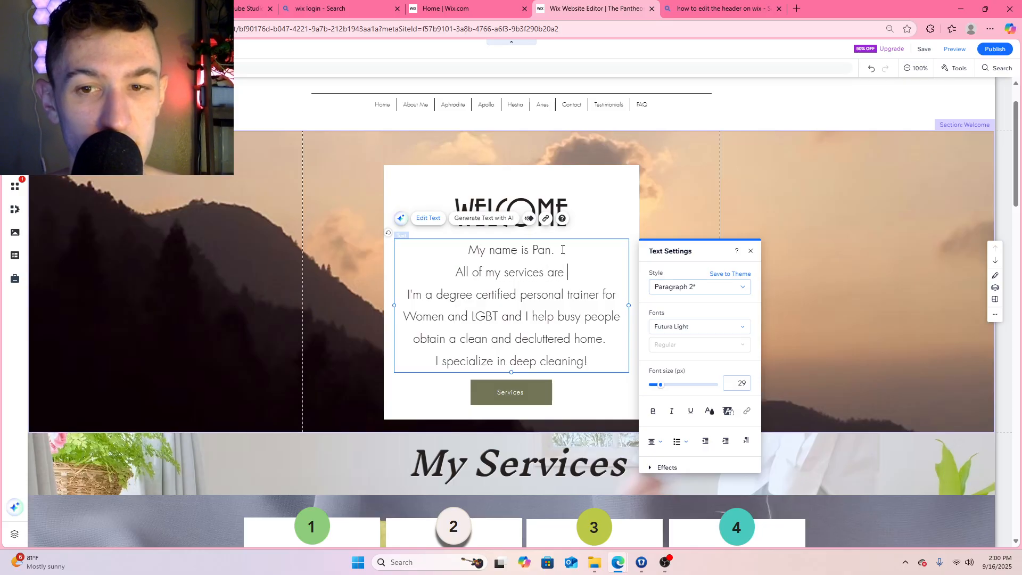
text(named after)
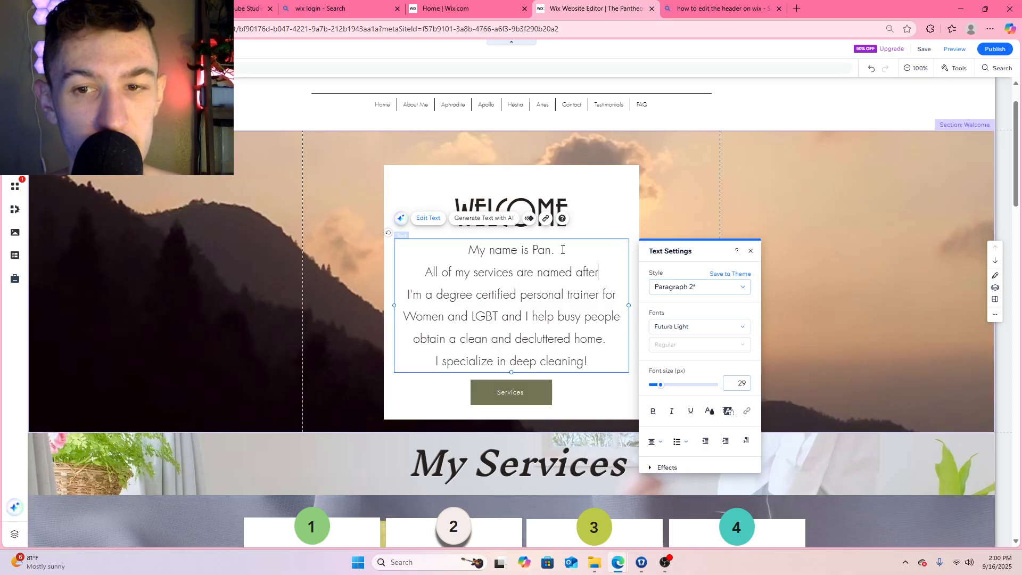
text( Greek Go)
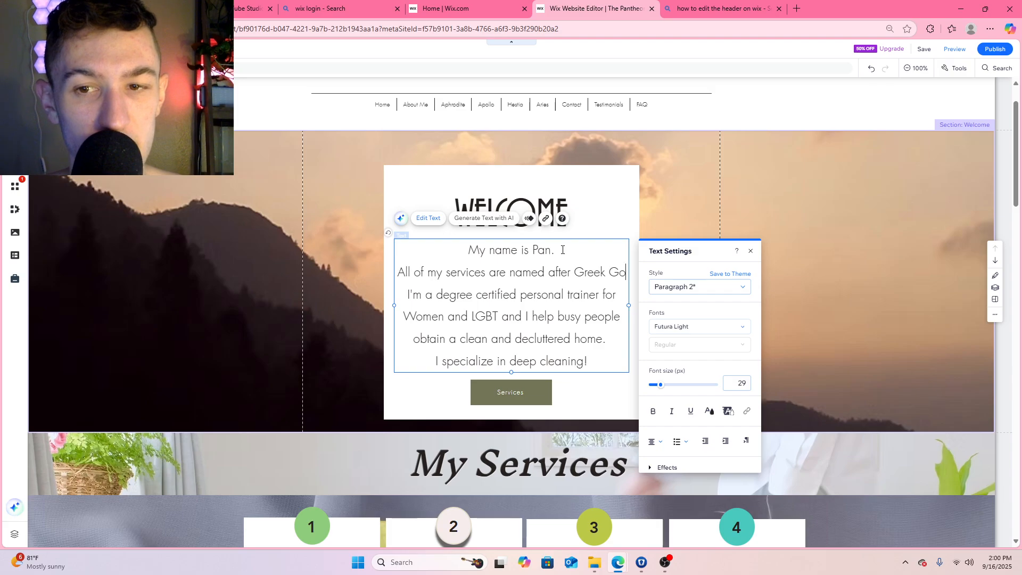
text(ds)
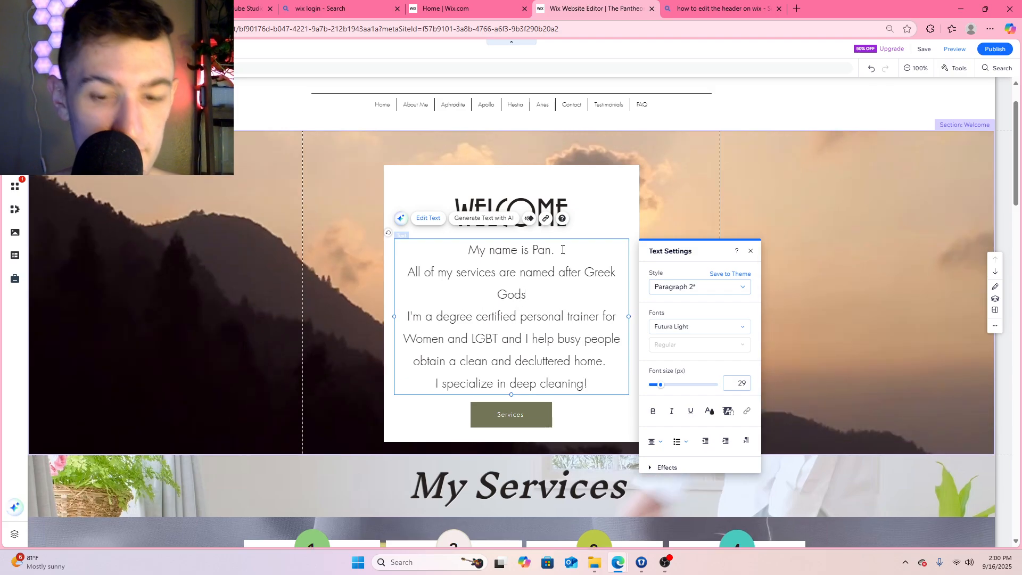
text(: The Pa)
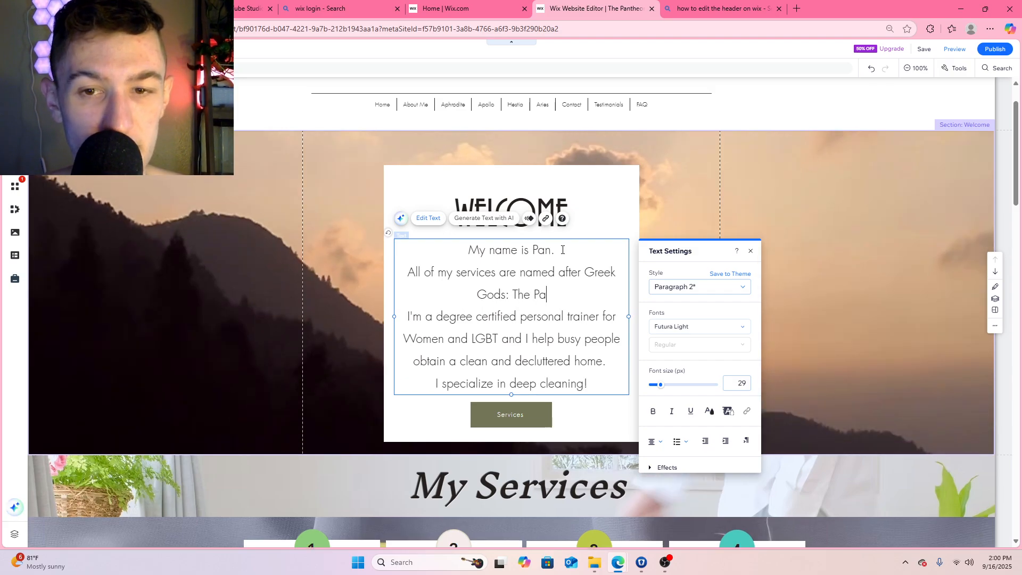
text(ntheon Prince)
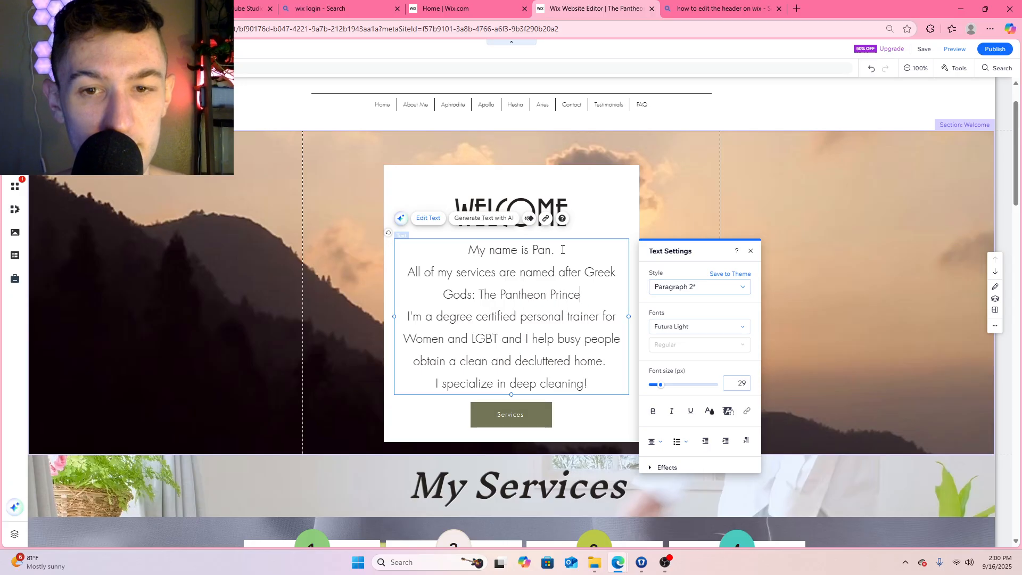
Reword the end of the new Welcome line to read "Greek Gods, hence: The Pantheon Prince"
key(BackSpace)
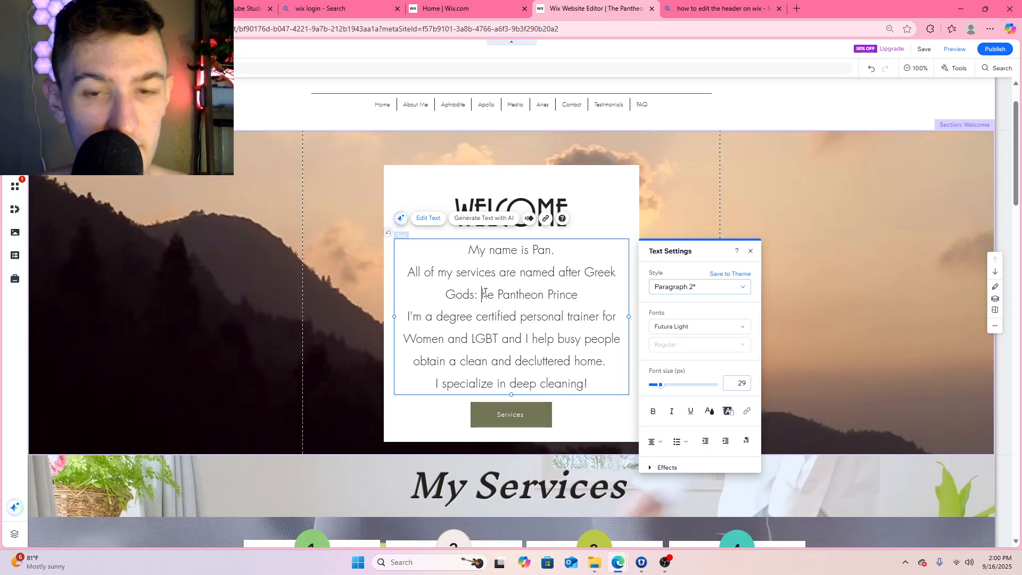
text(Henc)
key(BackSpace)
key(BackSpace)
key(BackSpace)
key(BackSpace)
key(BackSpace)
key(BackSpace)
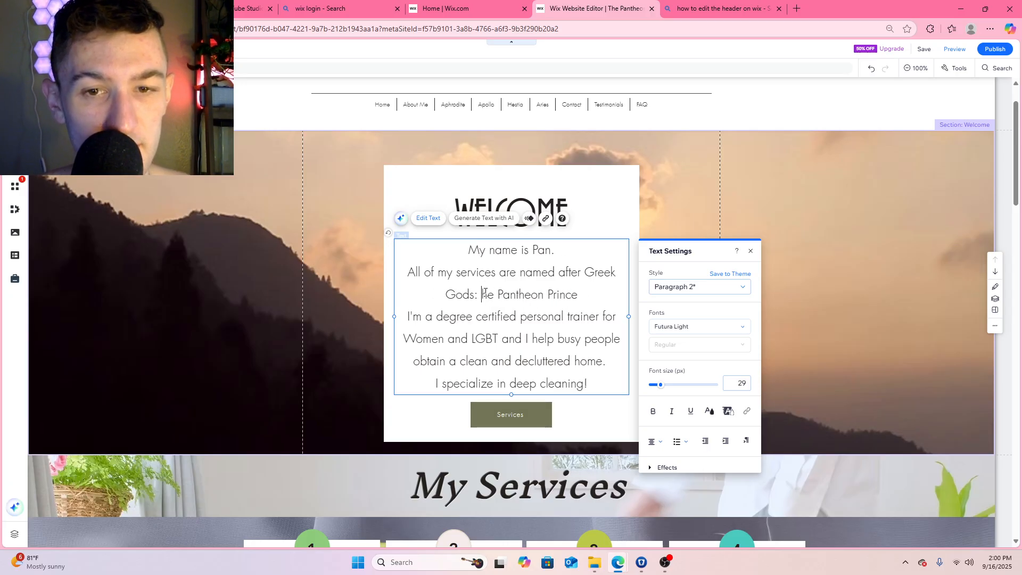
text(, hence)
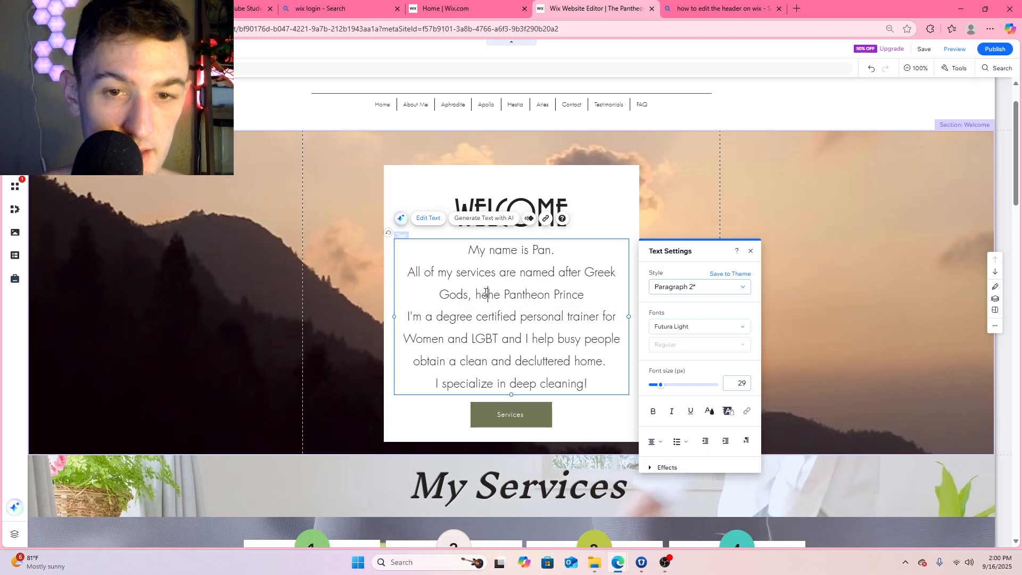
text(: t)
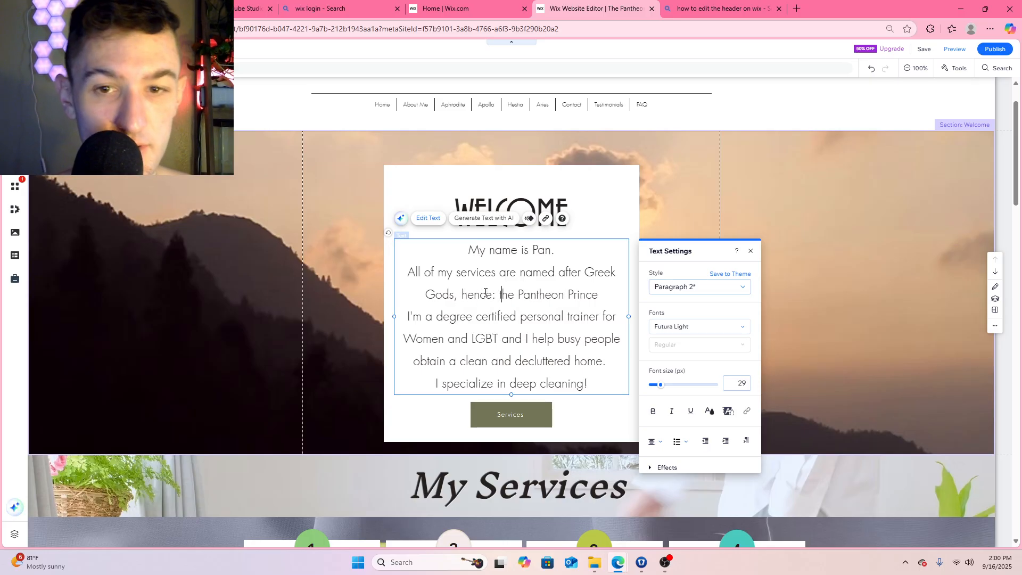
key(BackSpace)
text(T)
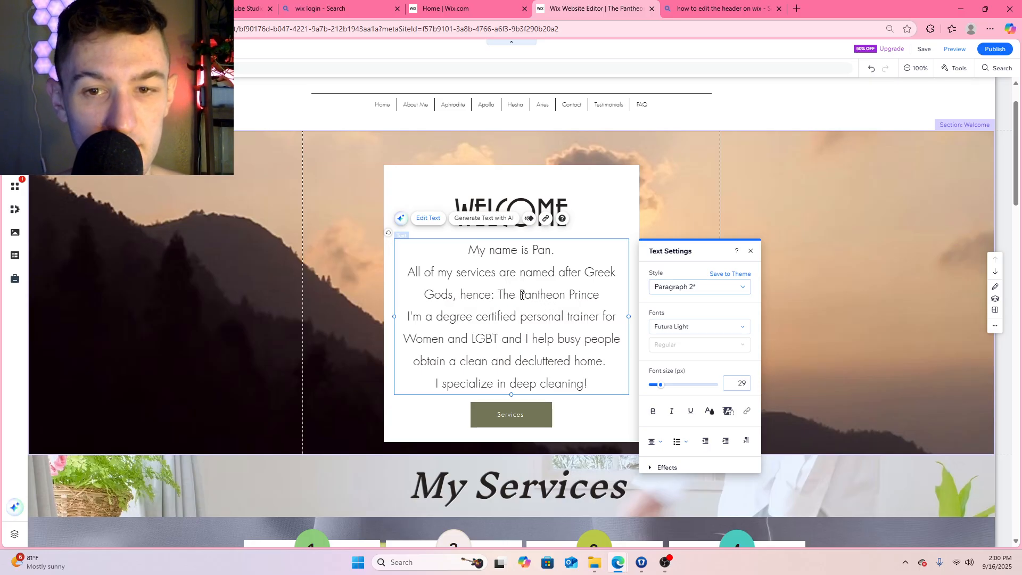
Put the word Pantheon in double quotation marks in the Welcome text
click(521, 296)
text(")
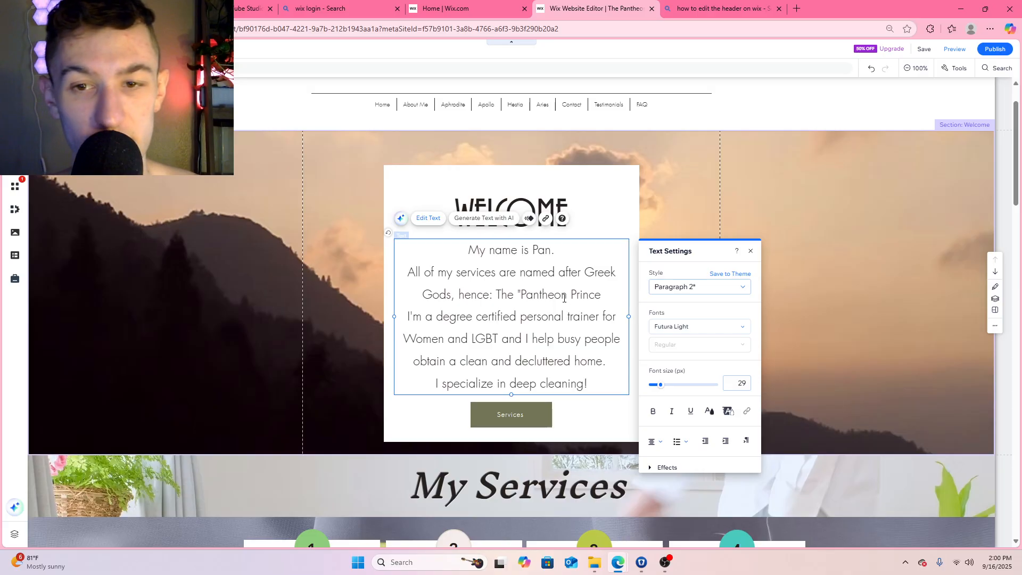
click(568, 296)
text(")
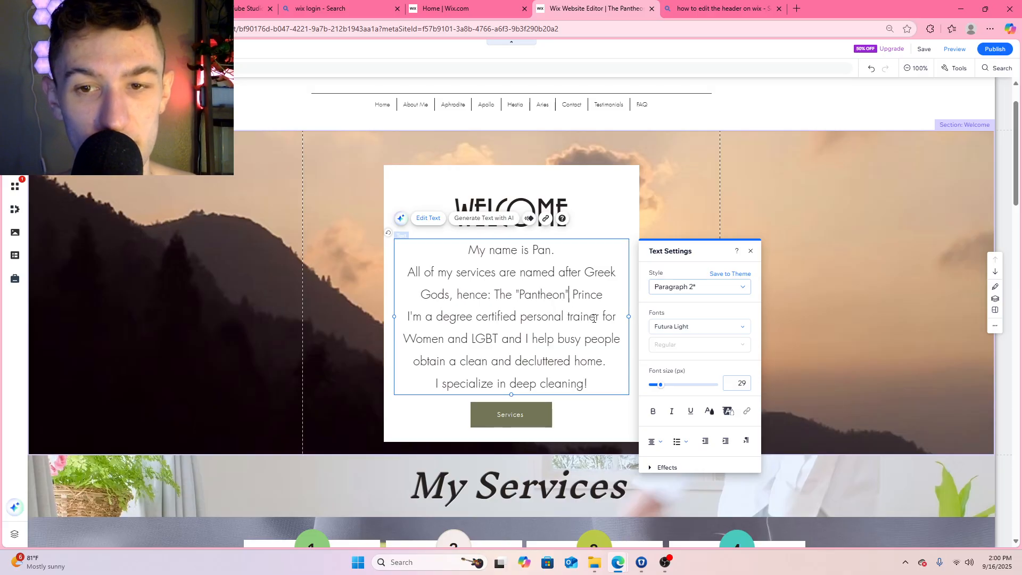
Extend the Welcome section downward to leave more room above the My Services section
scroll(532, 415, down, 4)
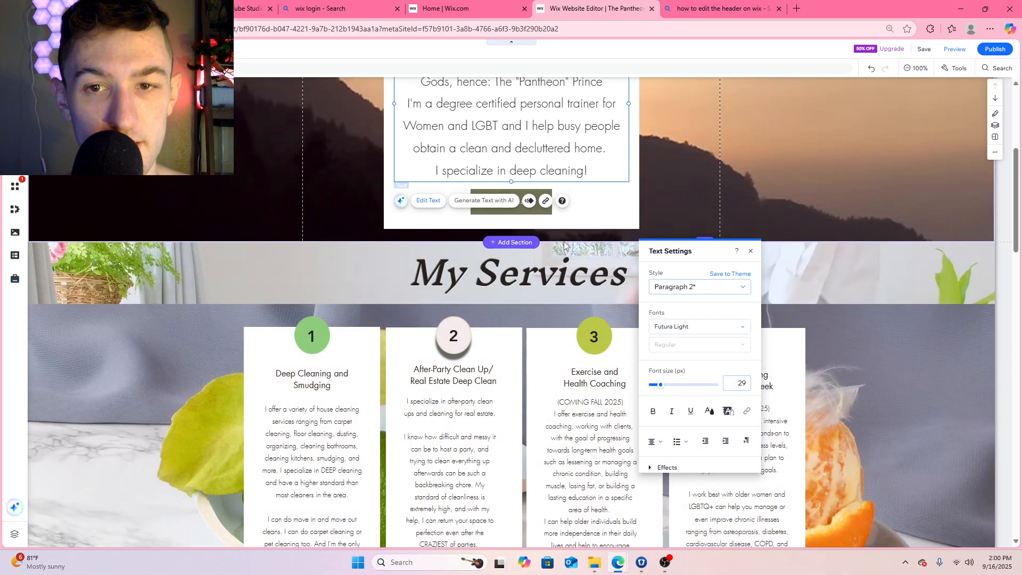
click(606, 231)
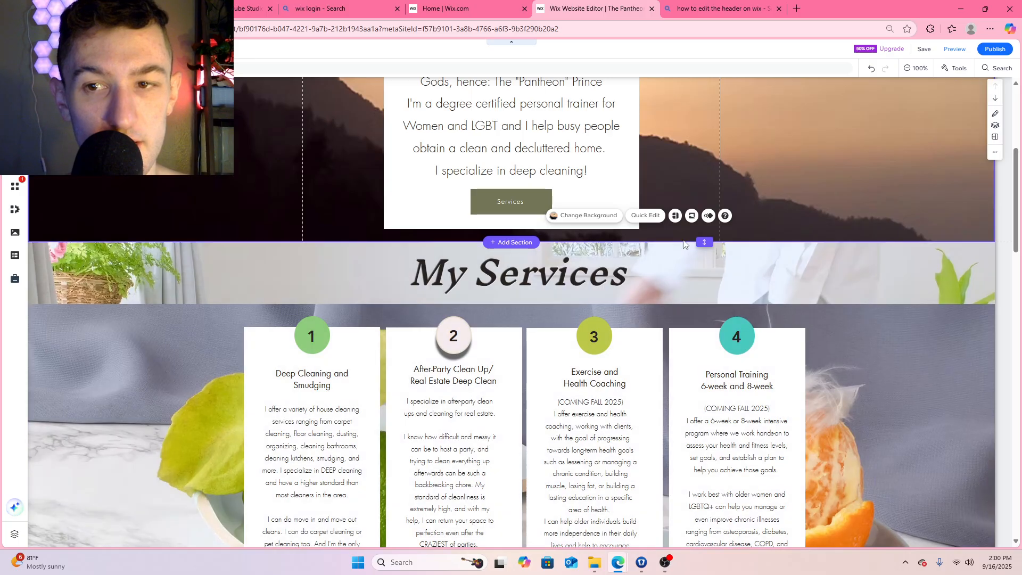
drag(705, 242, 719, 372)
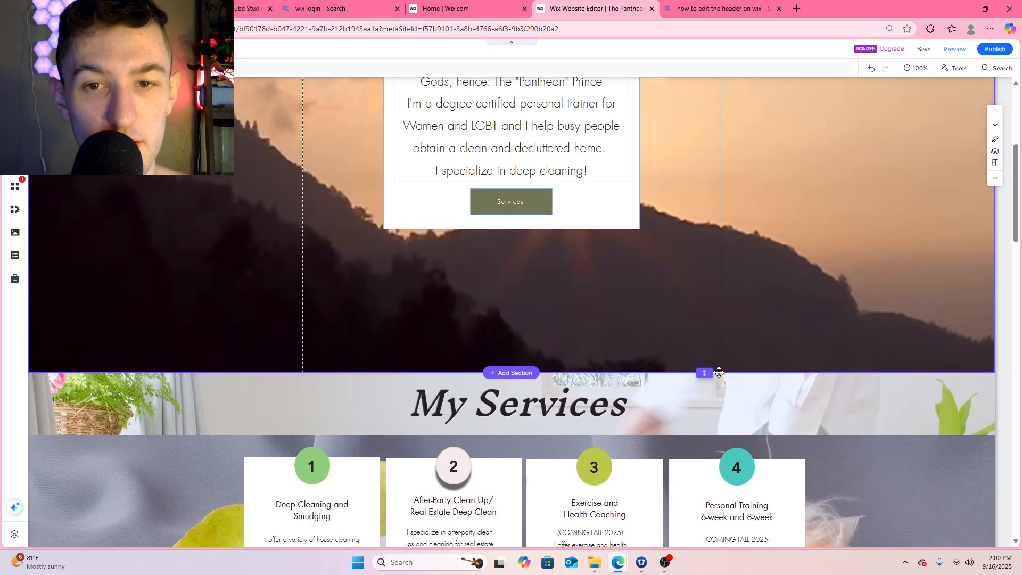
Add a period after "Prince" in the Welcome text's Greek Gods sentence
scroll(676, 275, up, 5)
scroll(671, 276, down, 2)
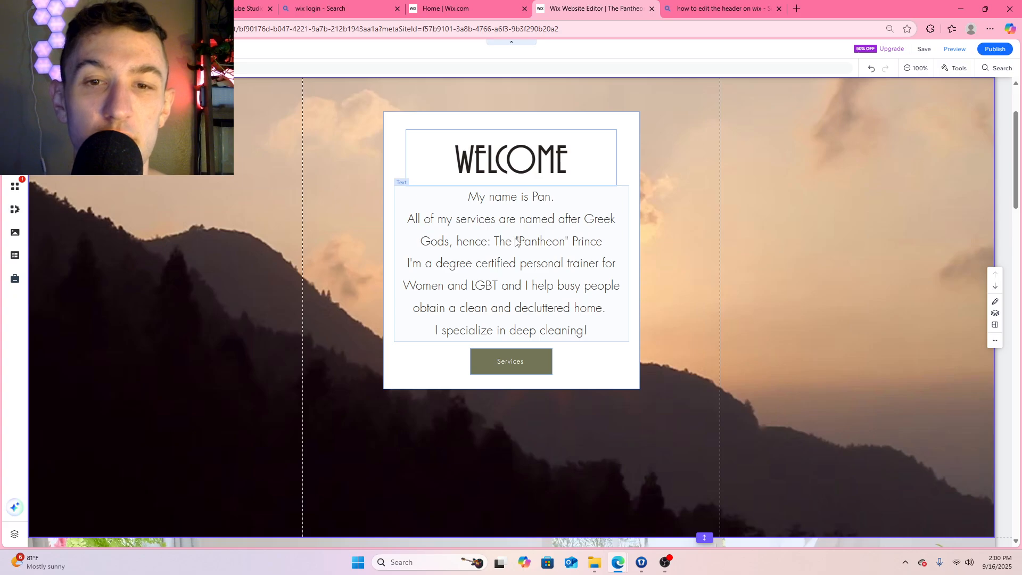
click(605, 242)
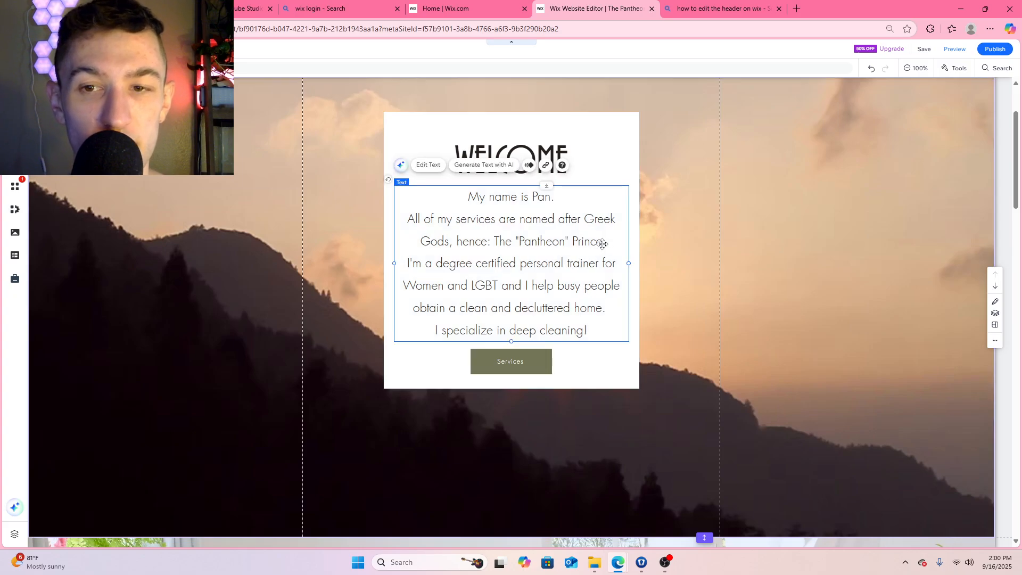
triple_click(602, 243)
click(605, 242)
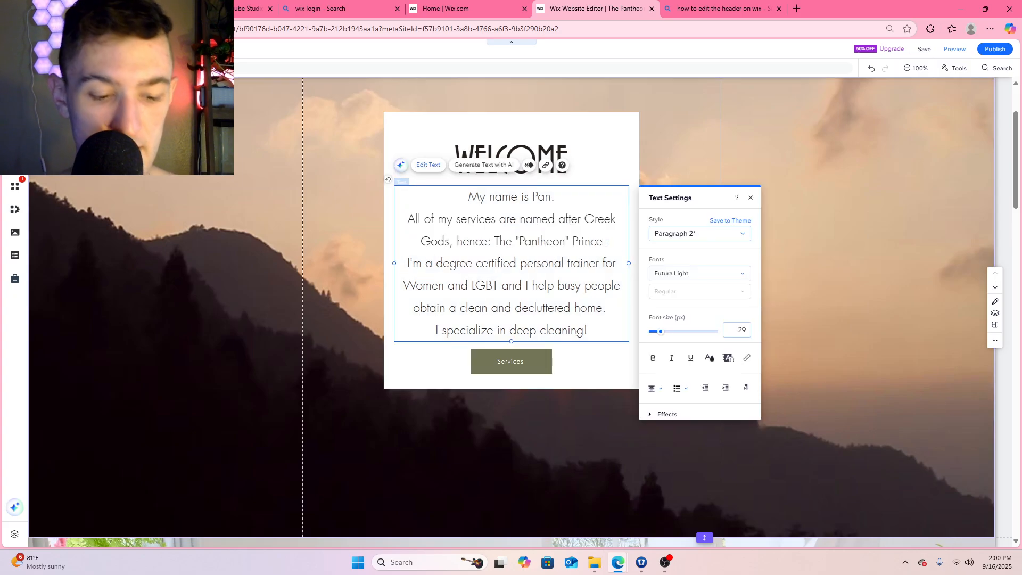
text(.)
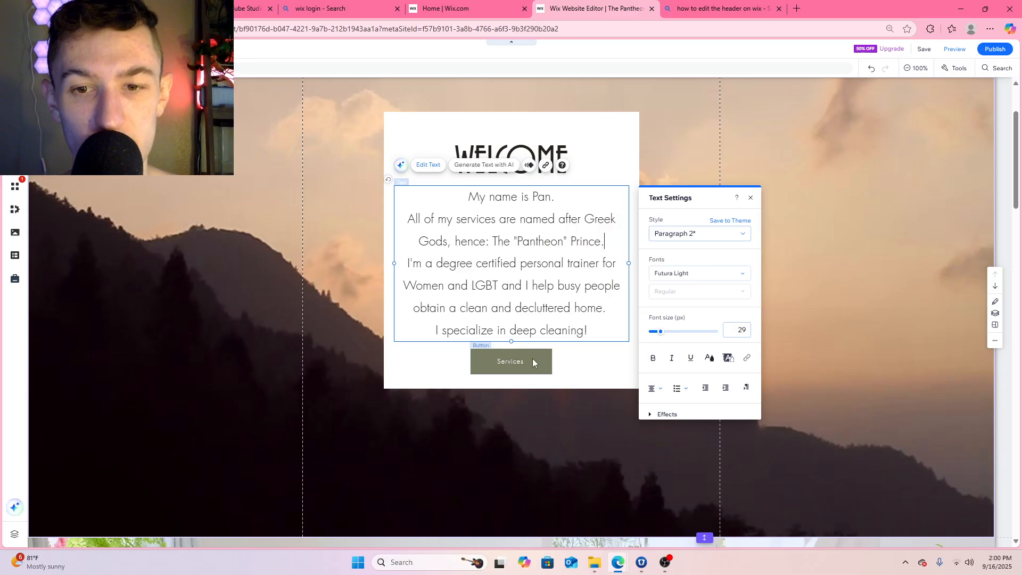
Lengthen the white Welcome box downward and move the Services button to the box's lower end
click(515, 386)
drag(511, 389, 518, 519)
drag(518, 358, 523, 494)
Delete the Welcome text's personal trainer, decluttering and deep cleaning sentences that follow the Greek Gods sentence
click(612, 263)
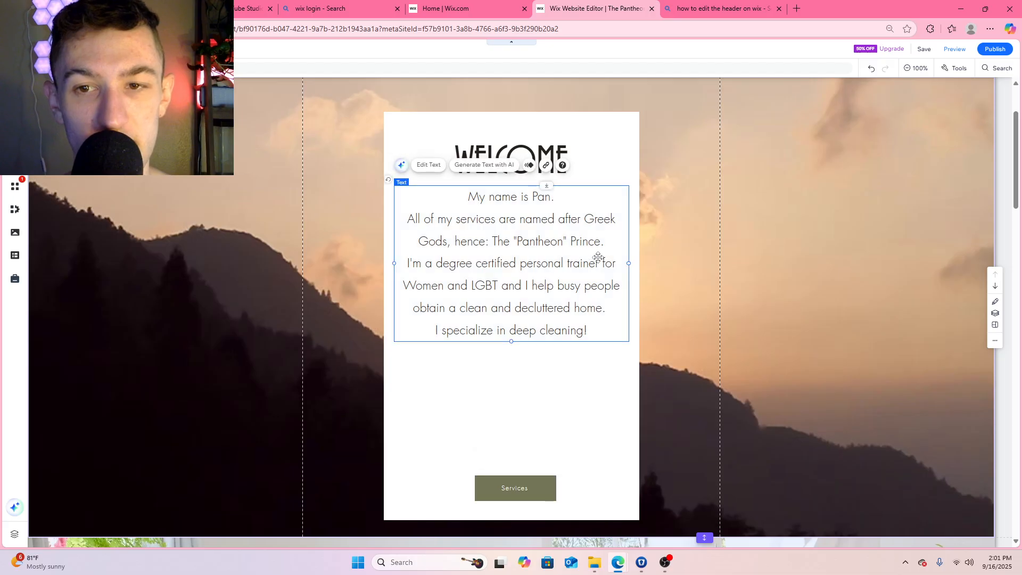
double_click(526, 265)
click(533, 263)
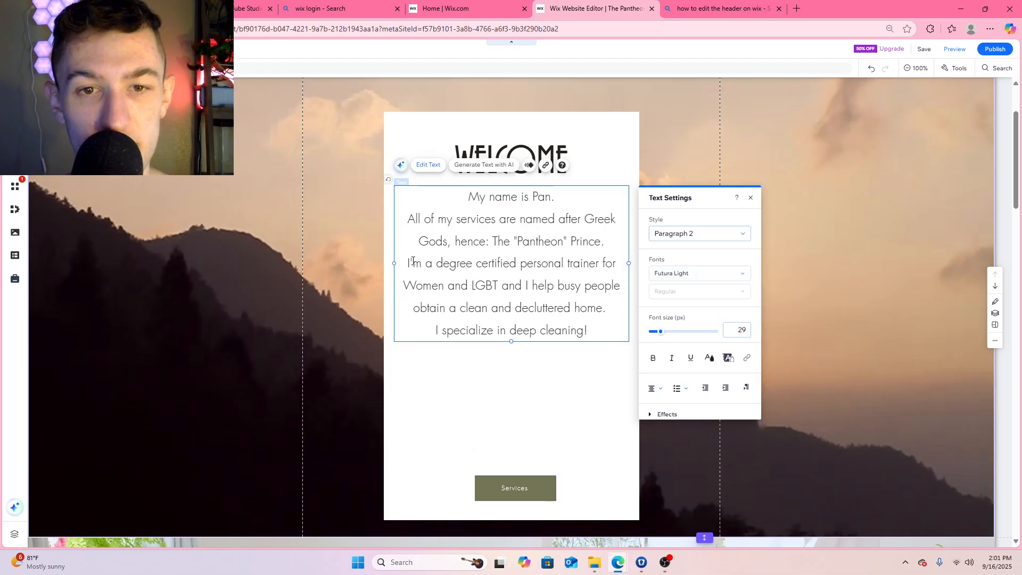
scroll(426, 245, up, 3)
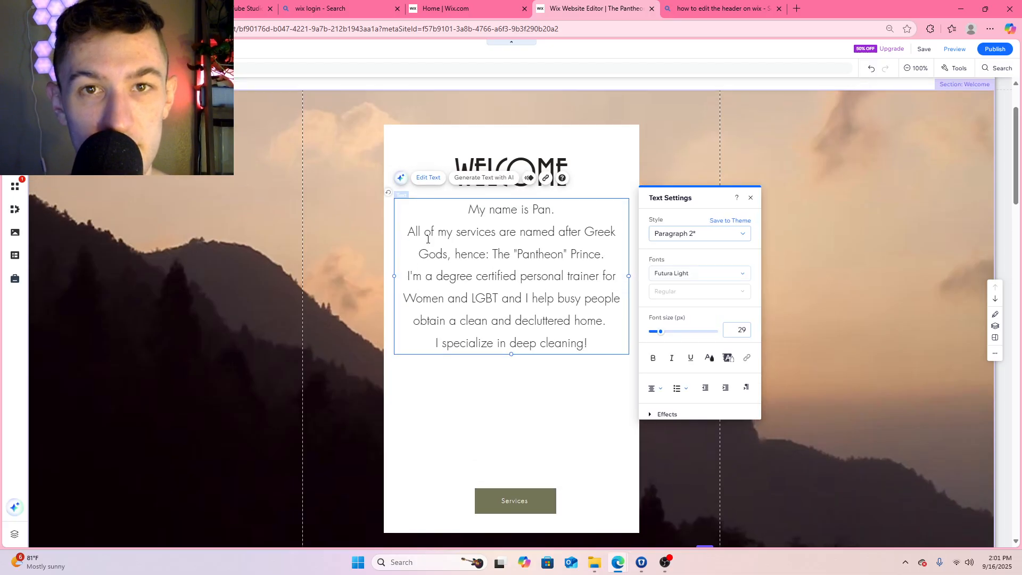
scroll(428, 239, down, 1)
scroll(428, 239, down, 2)
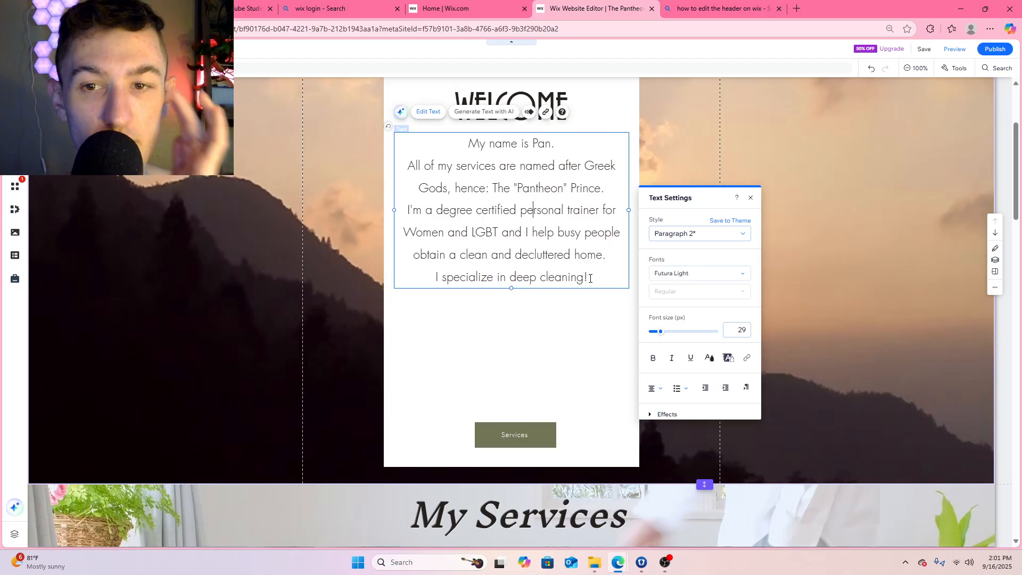
drag(588, 278, 407, 215)
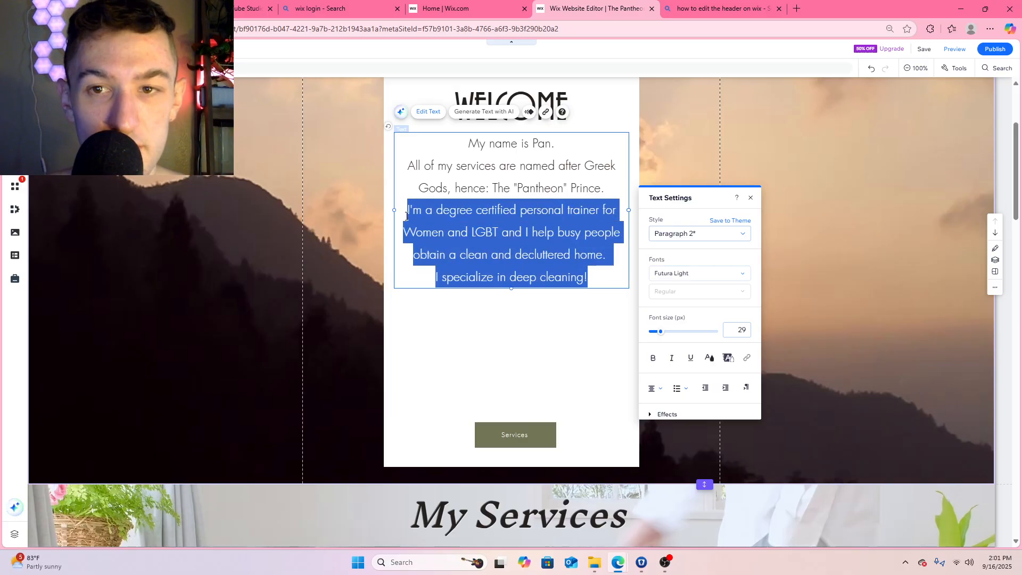
key(BackSpace)
Start a new sentence at the end of the Welcome text reading "As a brand partner for Neora Skincare"
text(As a)
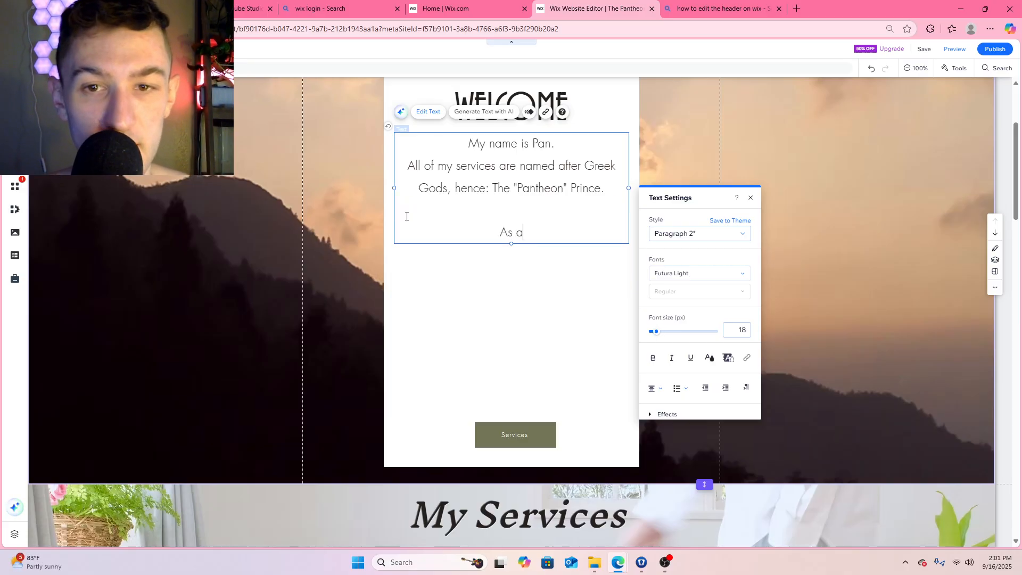
text( brand partner for )
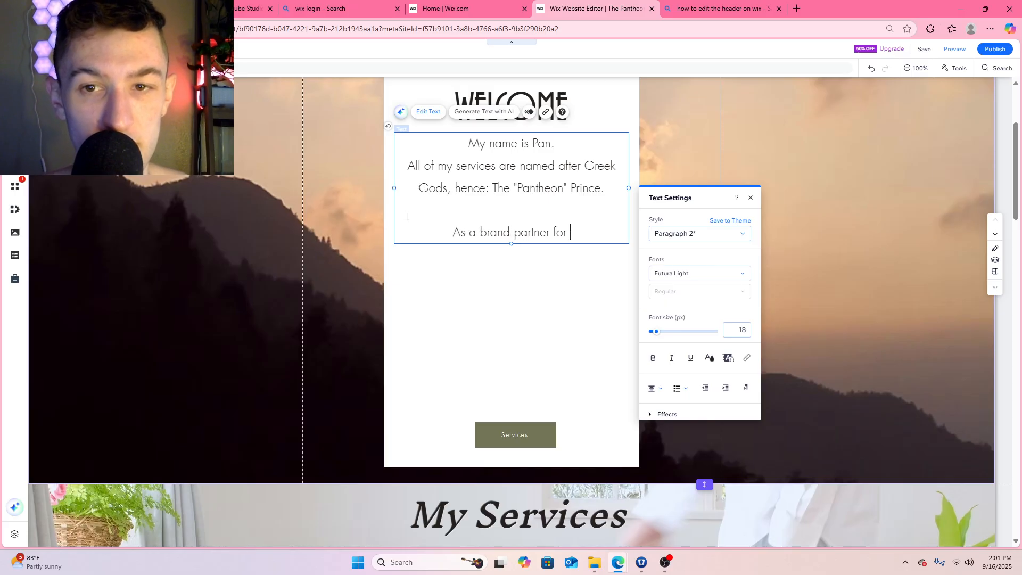
text(Neora Skincare)
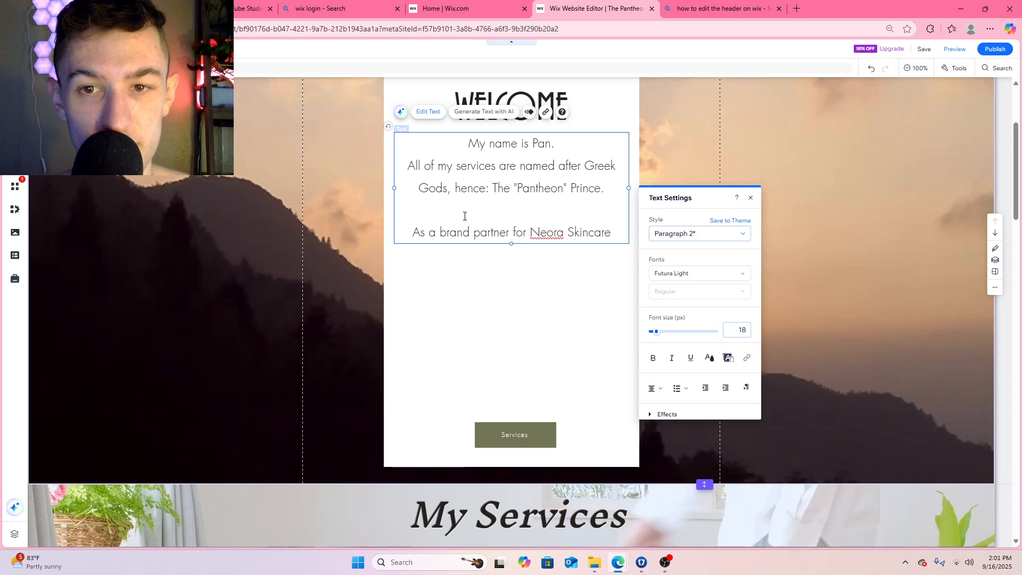
Ignore the spelling suggestion for "Neora" in the Welcome text and return to the end of the sentence
click(547, 233)
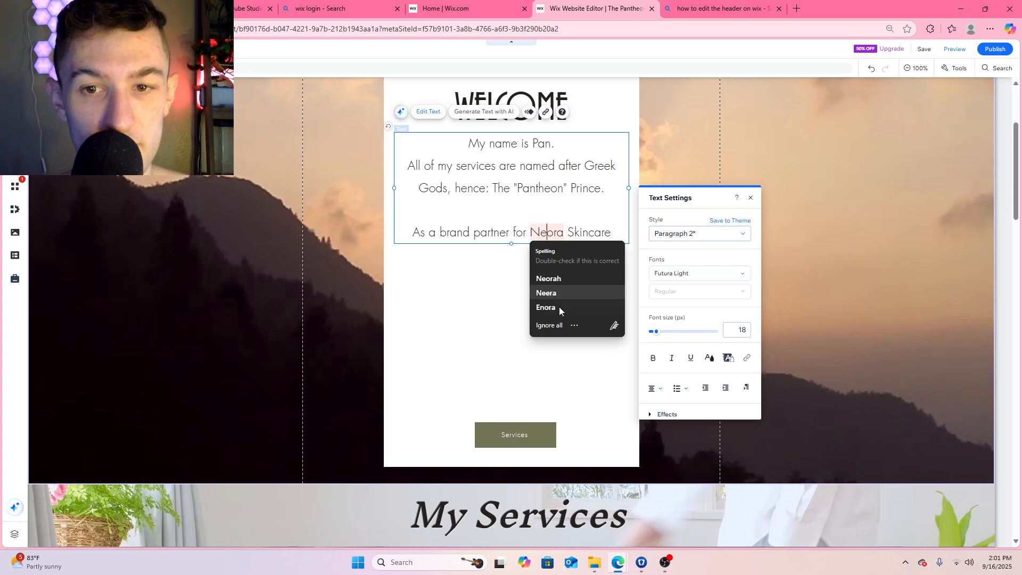
click(556, 231)
click(575, 233)
right_click(541, 235)
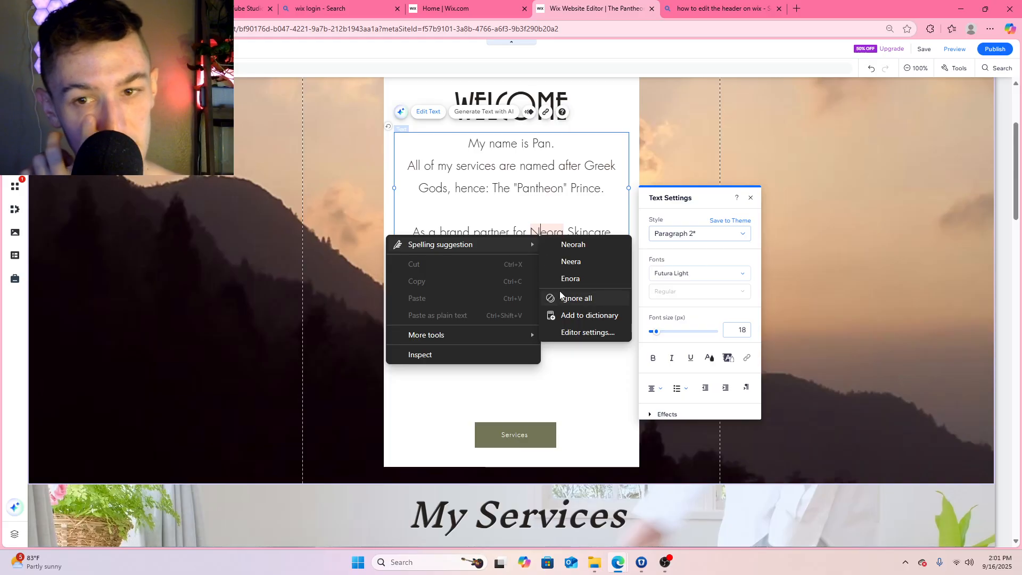
click(577, 300)
click(610, 229)
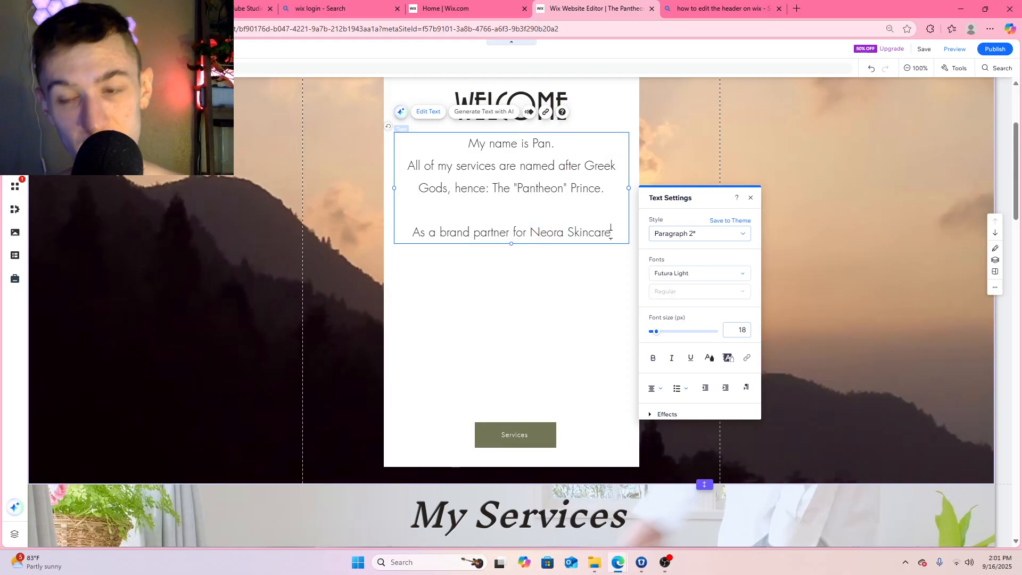
Try continuing the sentence with ", my work with Neora is under "Aphrodite", and delete the whole Neora sentence
text(my)
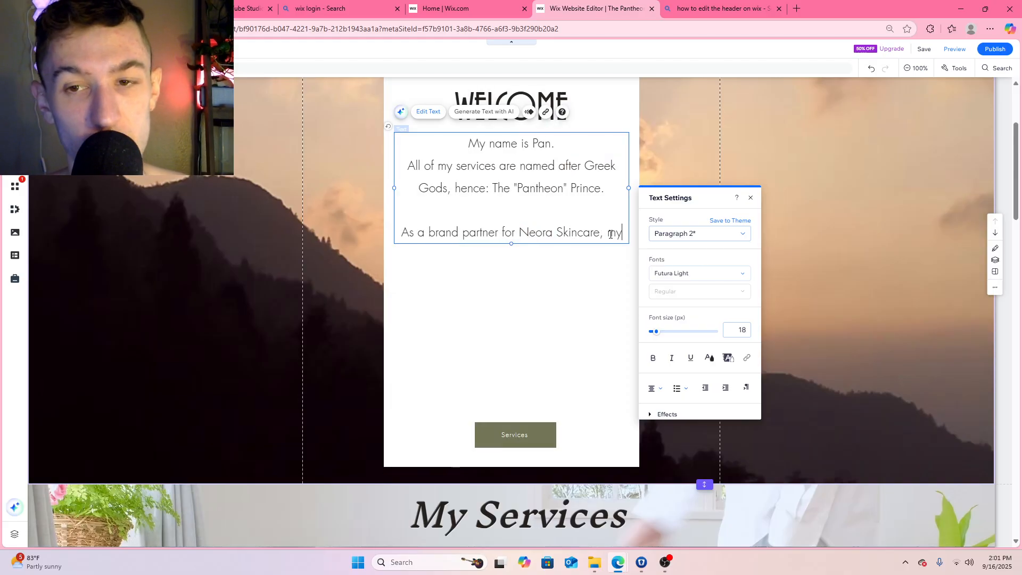
text( work wit)
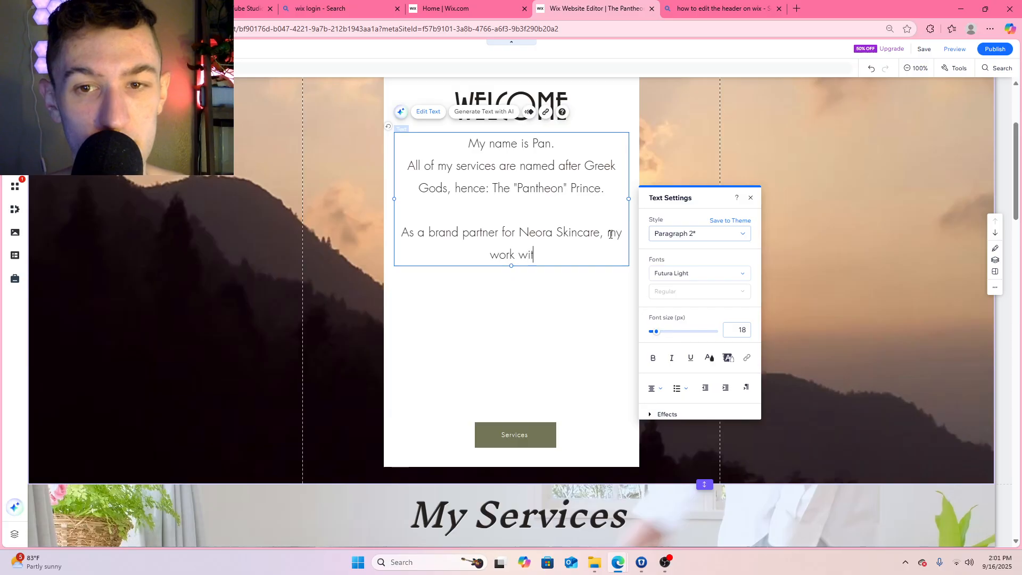
text(h Neora is )
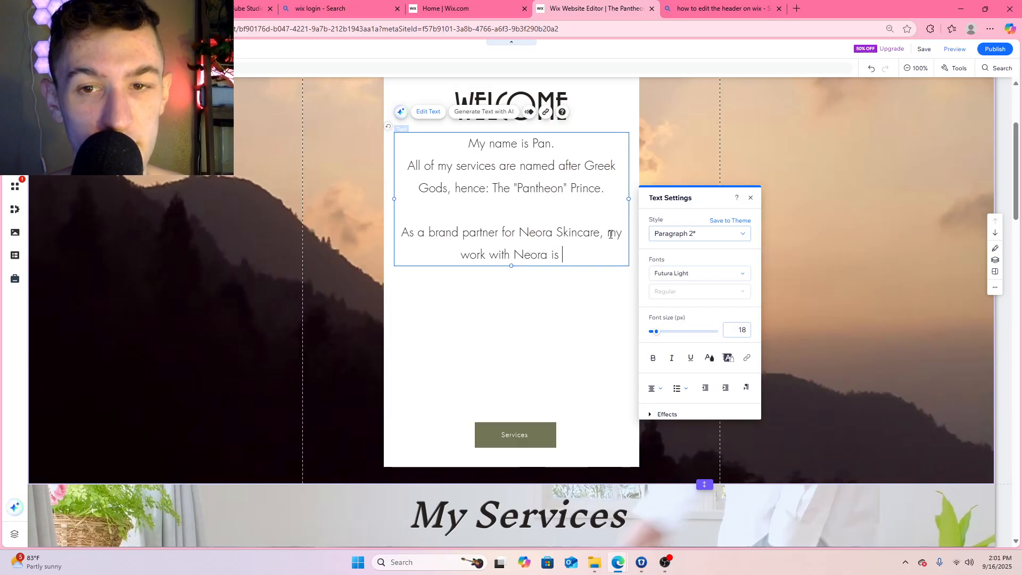
text(under "Aphrdo)
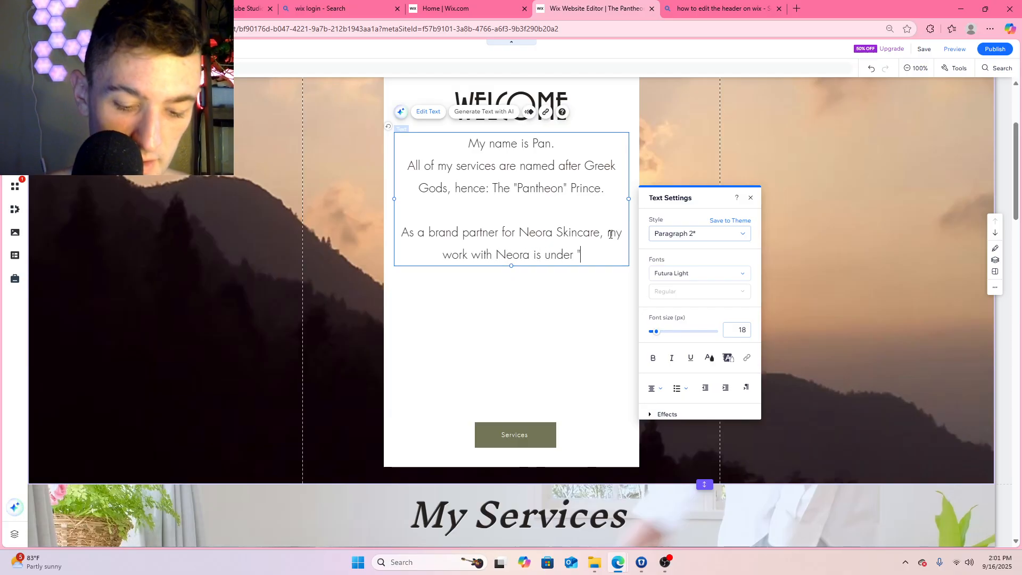
key(BackSpace)
key(BackSpace)
key(BackSpace)
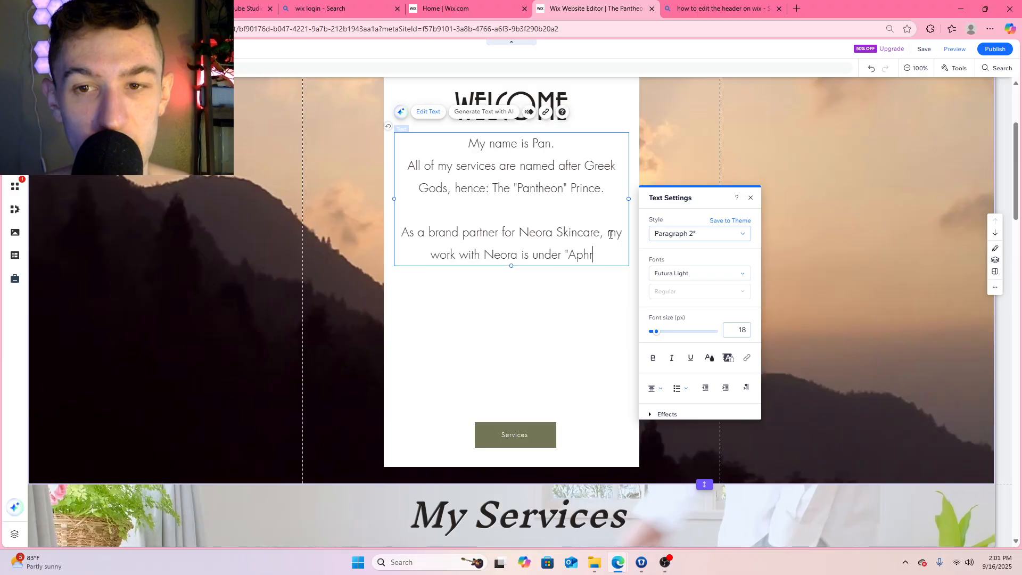
text(rodite)
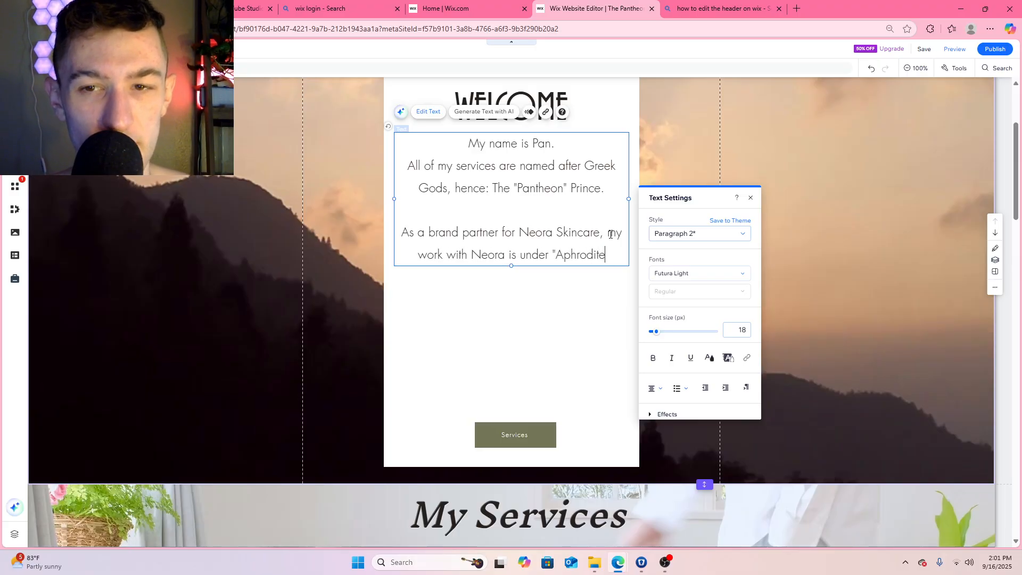
drag(606, 254, 401, 235)
key(BackSpace)
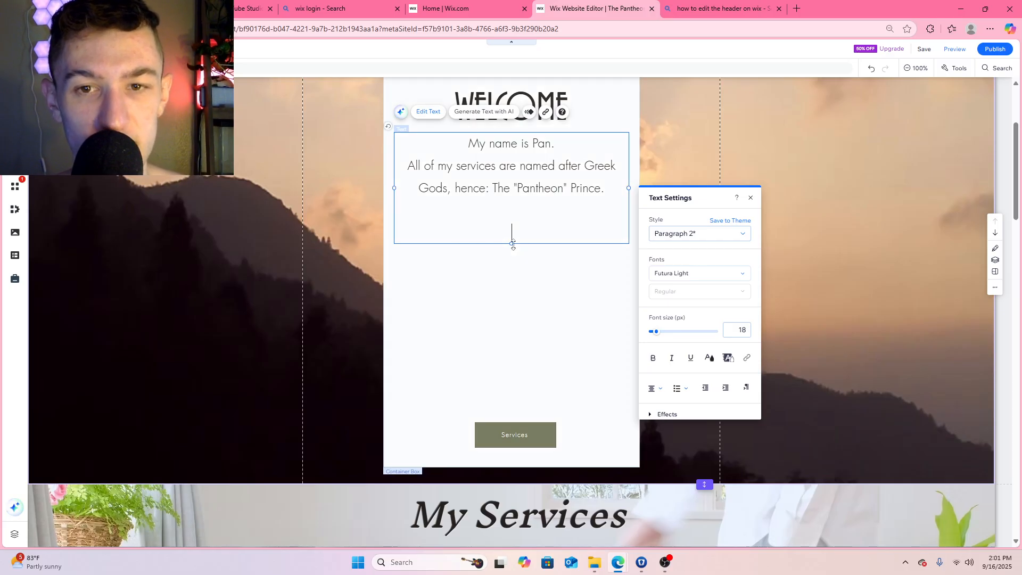
Remove the blank lines below the Greek Gods sentence to shorten the Welcome text box
drag(517, 244, 526, 222)
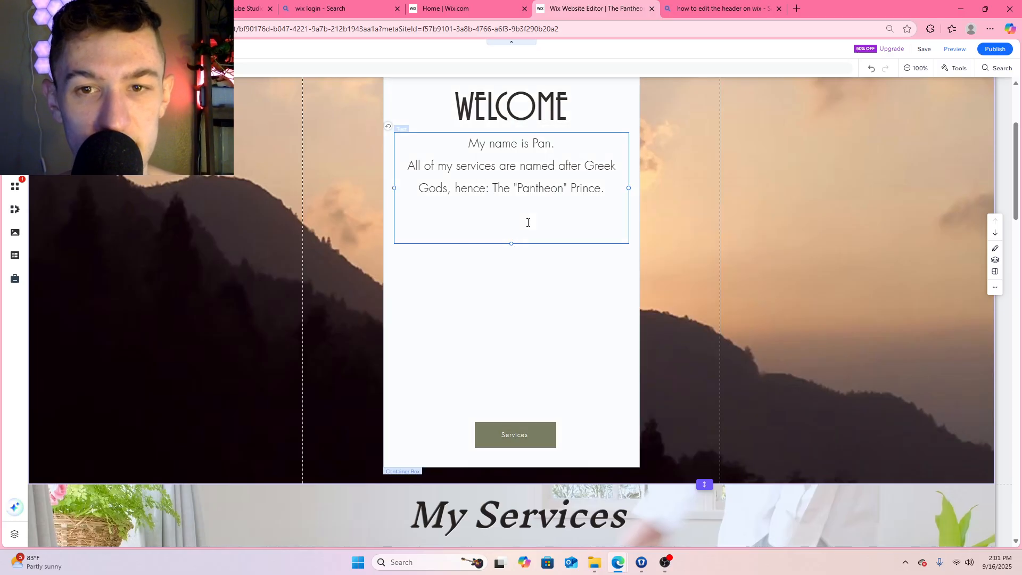
click(580, 298)
click(548, 231)
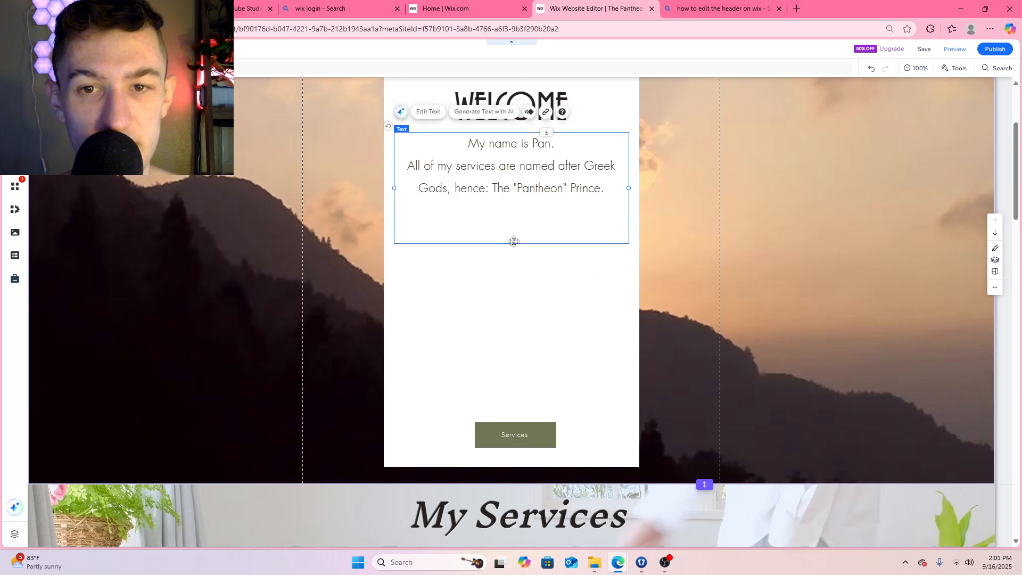
drag(511, 243, 517, 208)
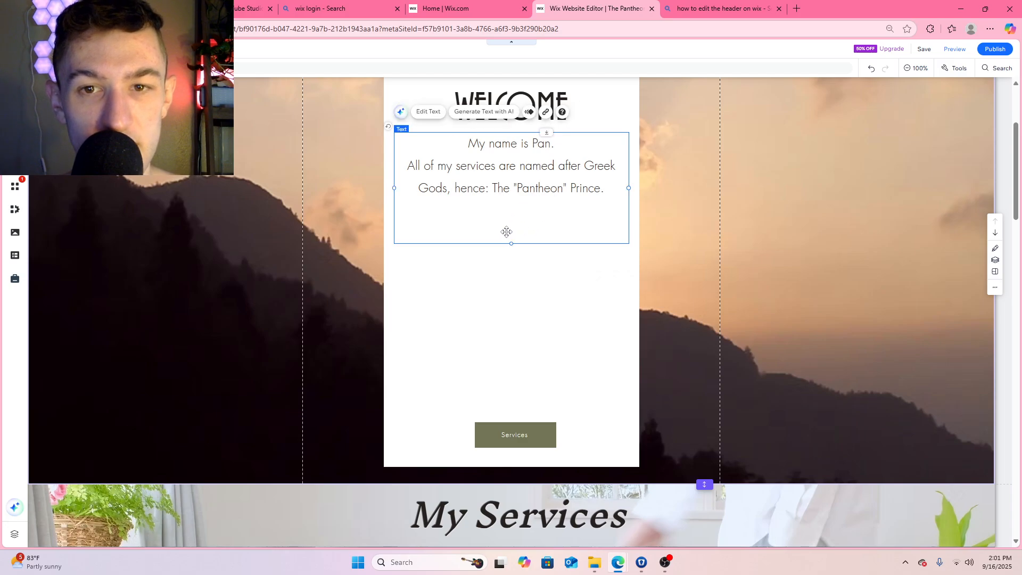
click(510, 219)
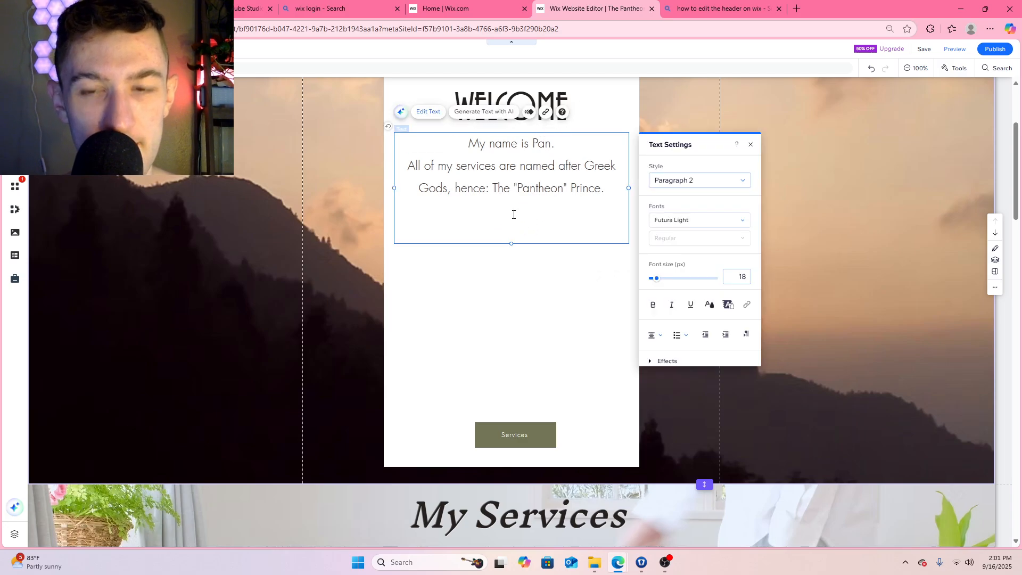
key(BackSpace)
key(BackSpace)
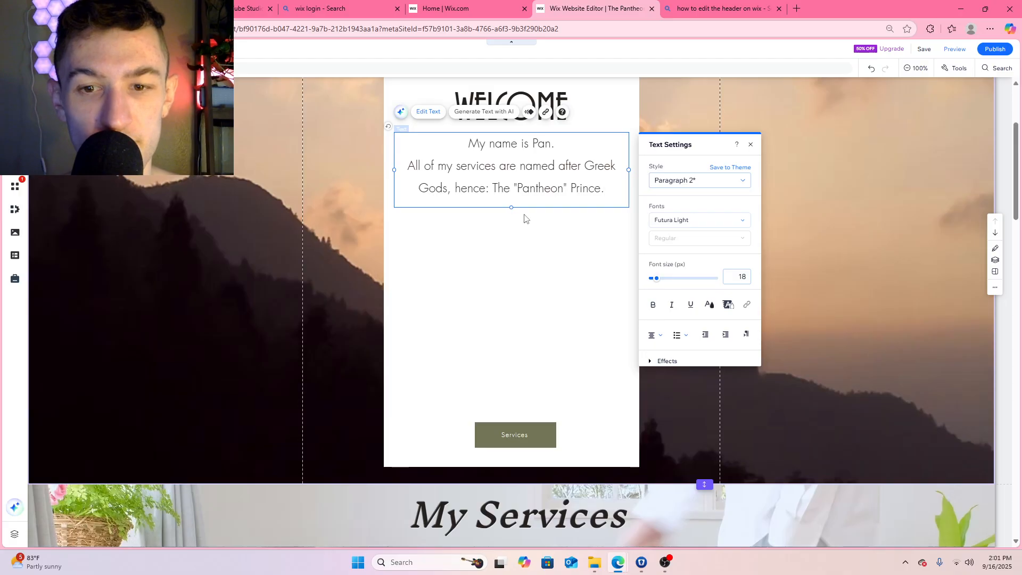
Move the Services button up directly beneath the Welcome text and shorten the white container box to about 459 high
drag(506, 432, 509, 224)
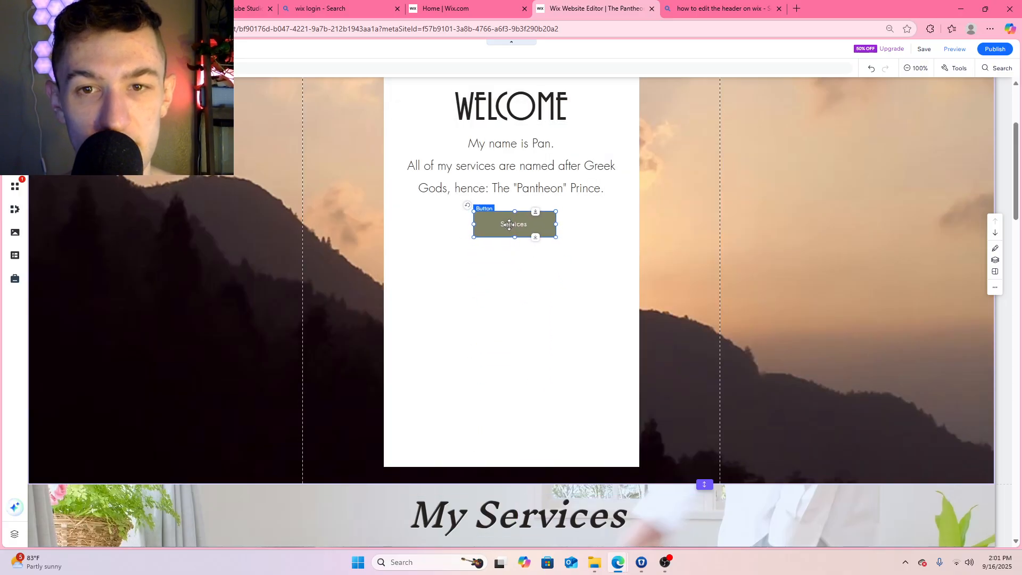
click(528, 467)
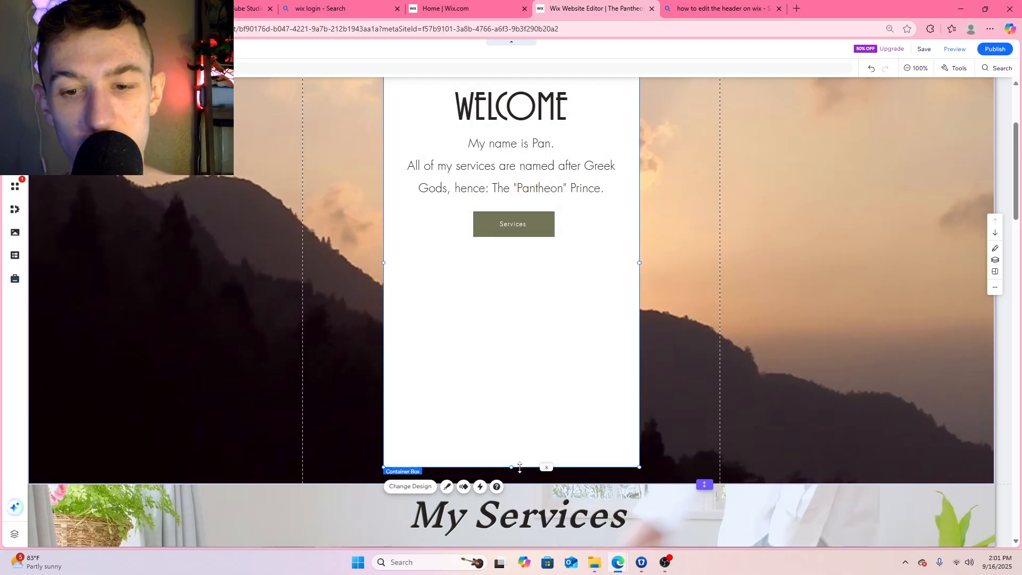
drag(519, 467, 526, 261)
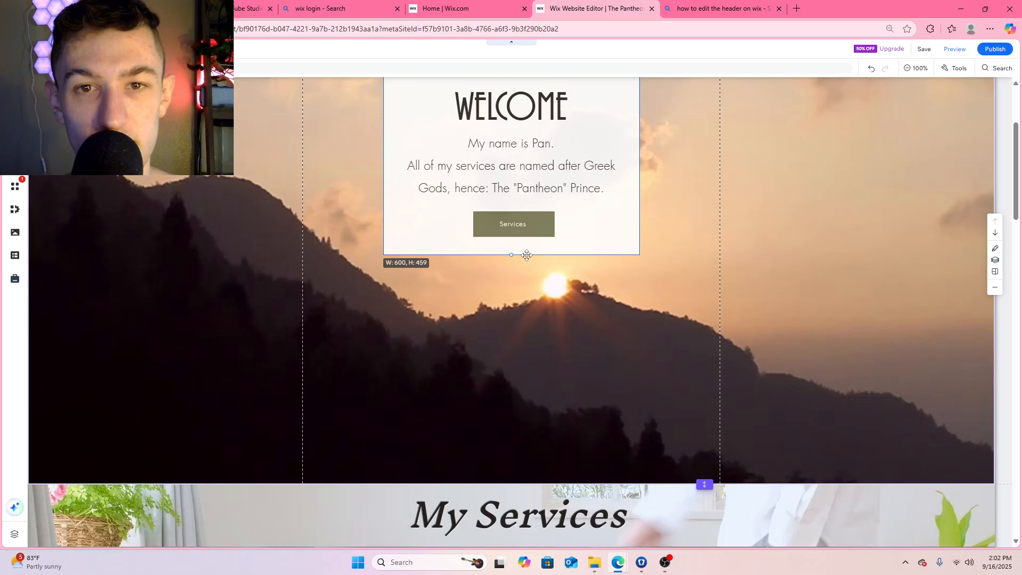
click(527, 256)
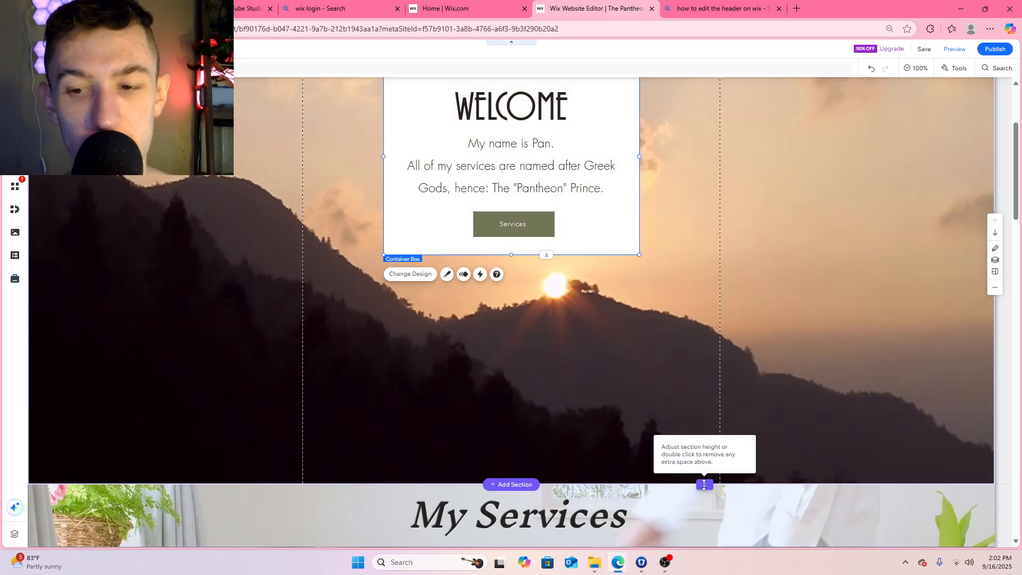
Reduce the Welcome section's height to close the empty space between the white box and My Services
drag(704, 484, 703, 287)
scroll(690, 257, up, 3)
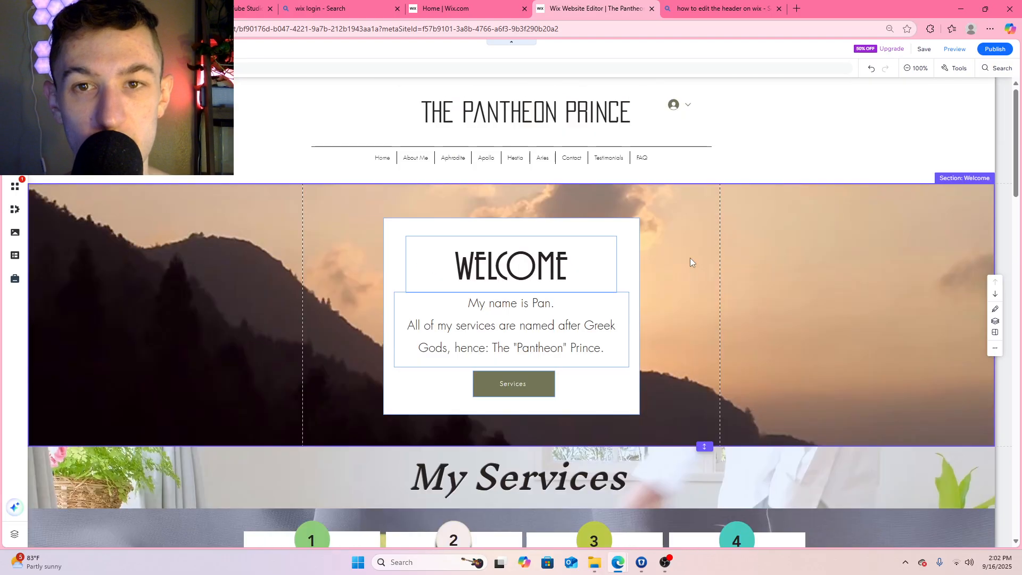
Add the line "Explore my work with Aphrodite, Apollo, Aries and Hestia." below the Greek Gods sentence in the Welcome text
click(605, 348)
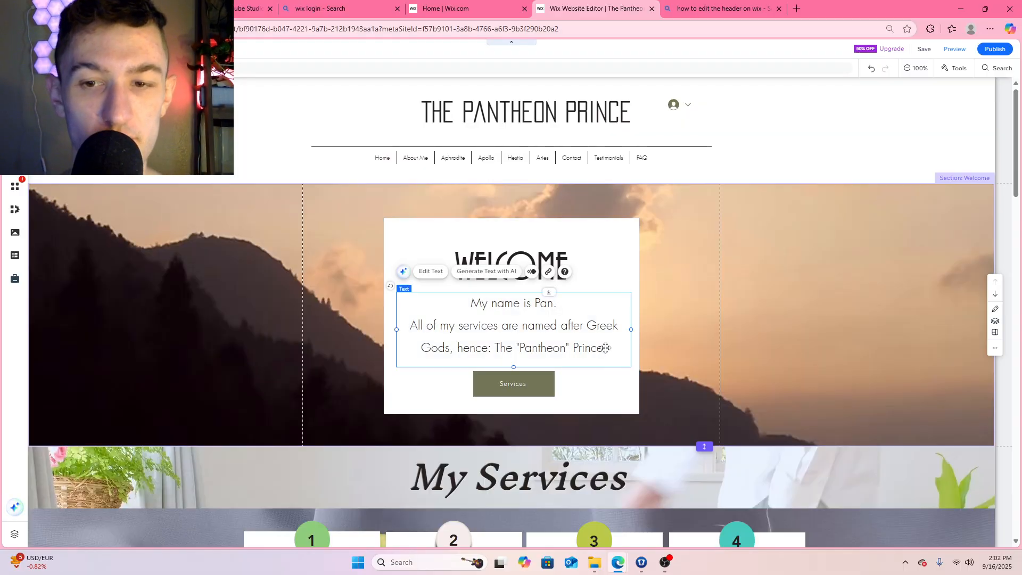
double_click(608, 349)
click(608, 351)
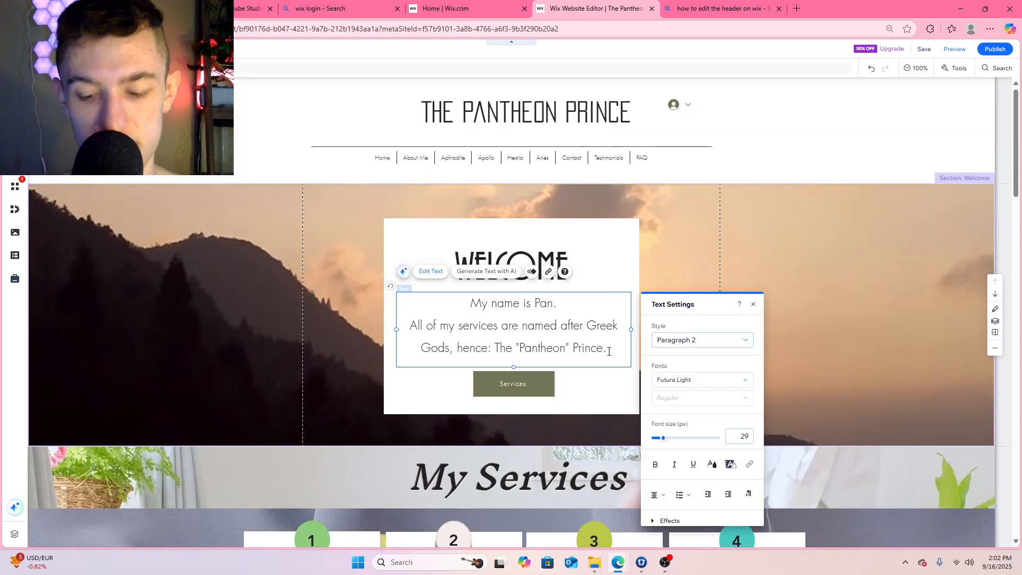
key(Return)
text(Expl)
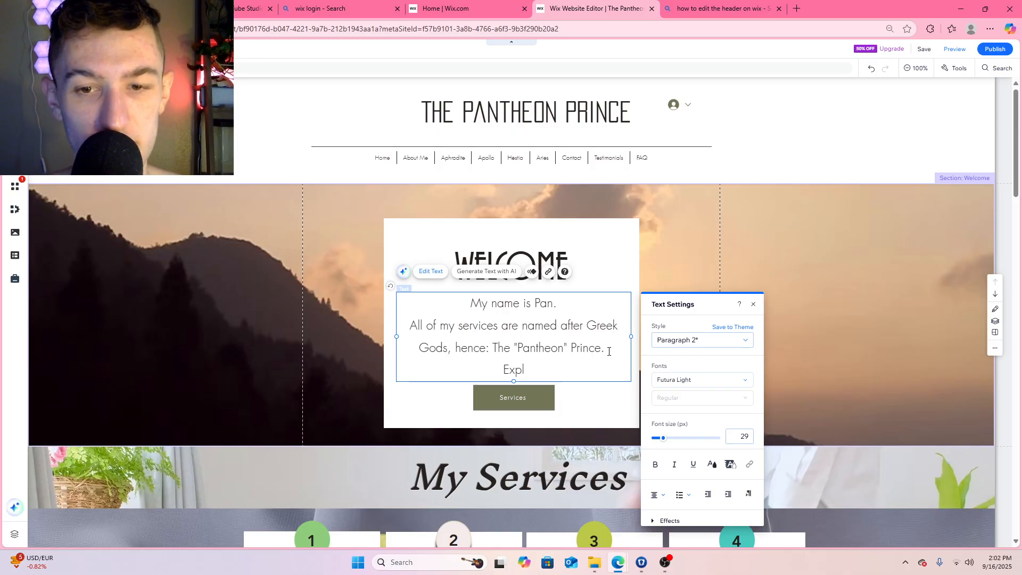
text(ore m)
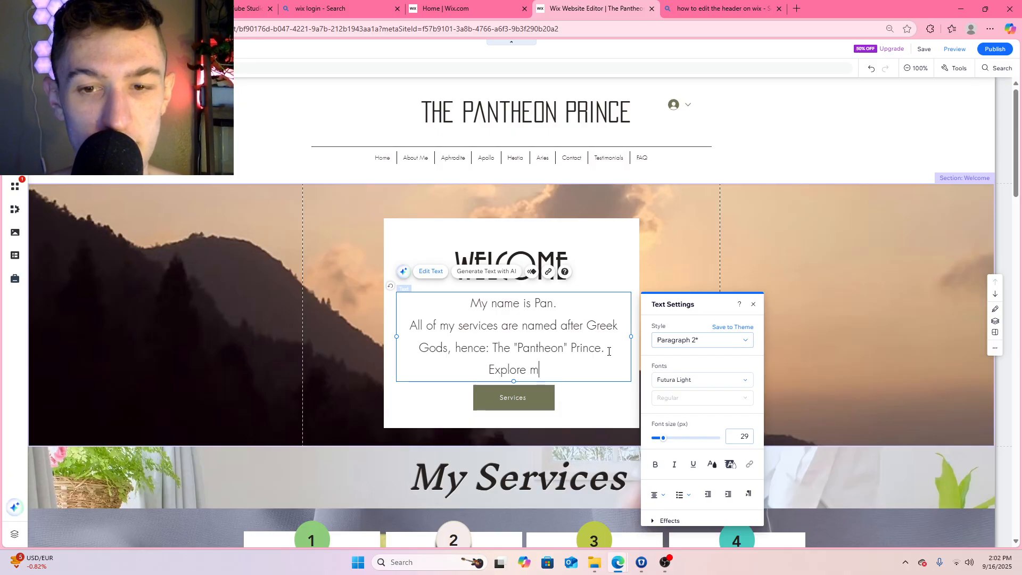
text(y work with )
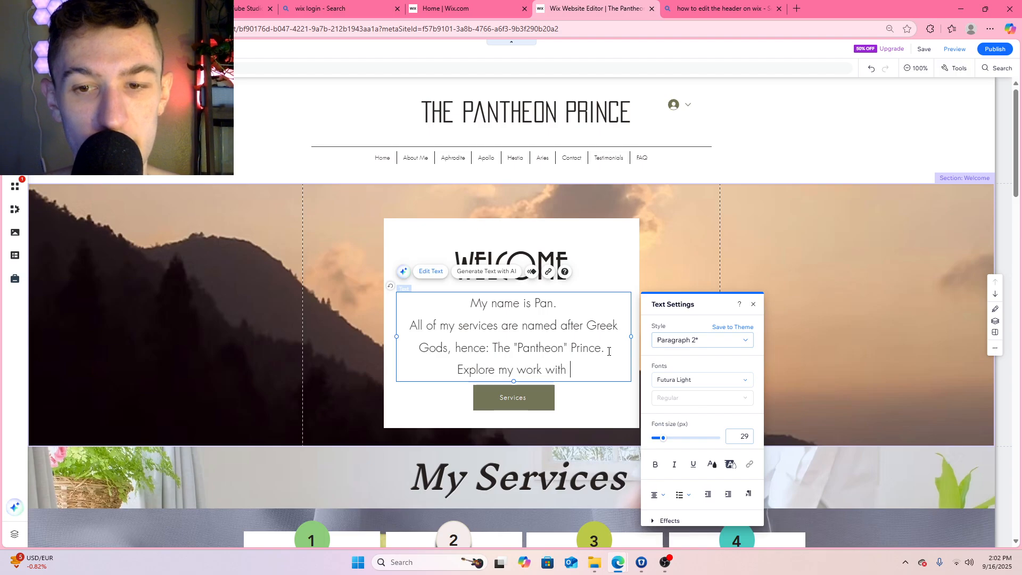
text(APh)
key(BackSpace)
key(BackSpace)
text(ph)
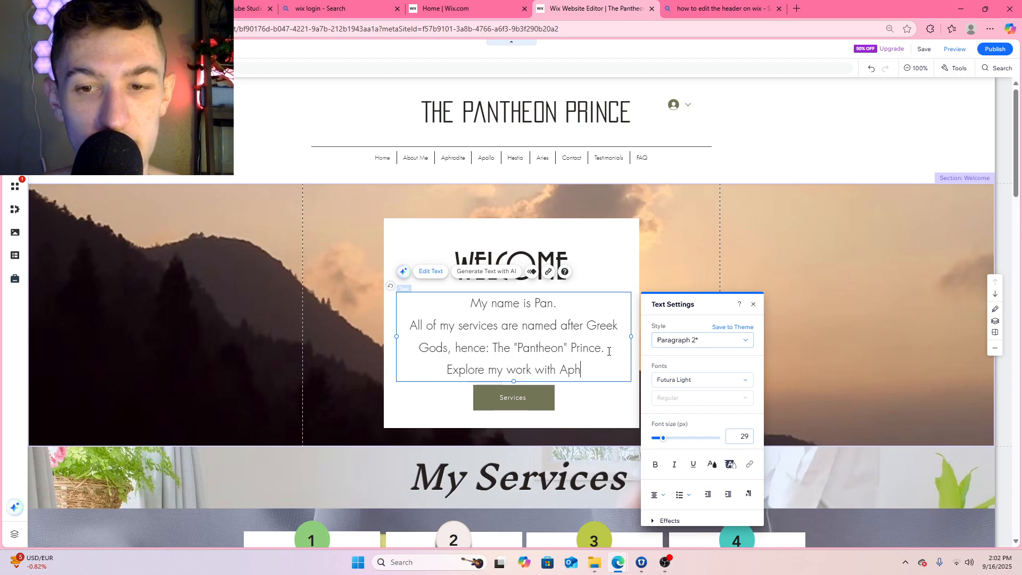
text(rodite, )
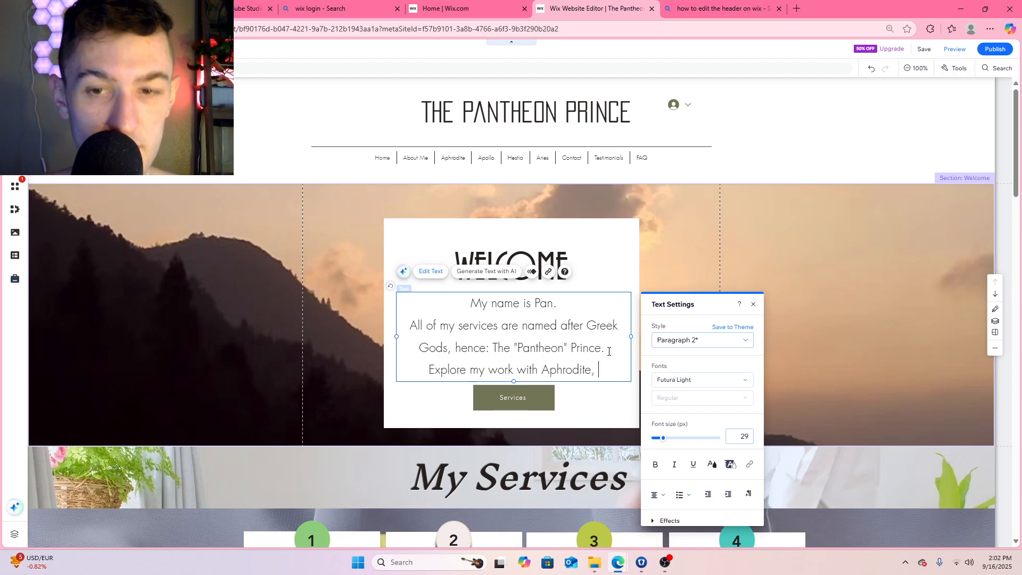
text(Apollo)
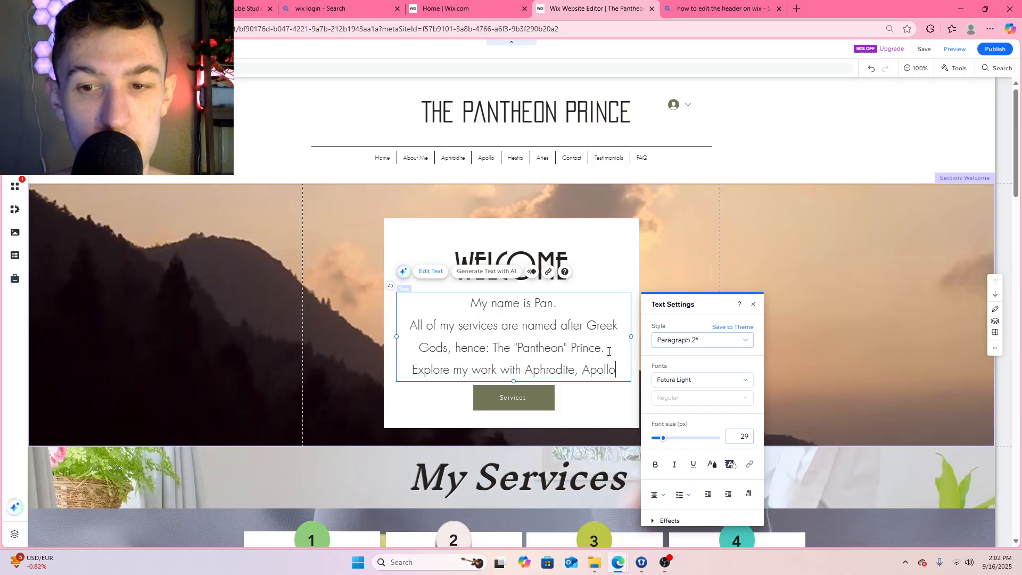
text(, Aries an)
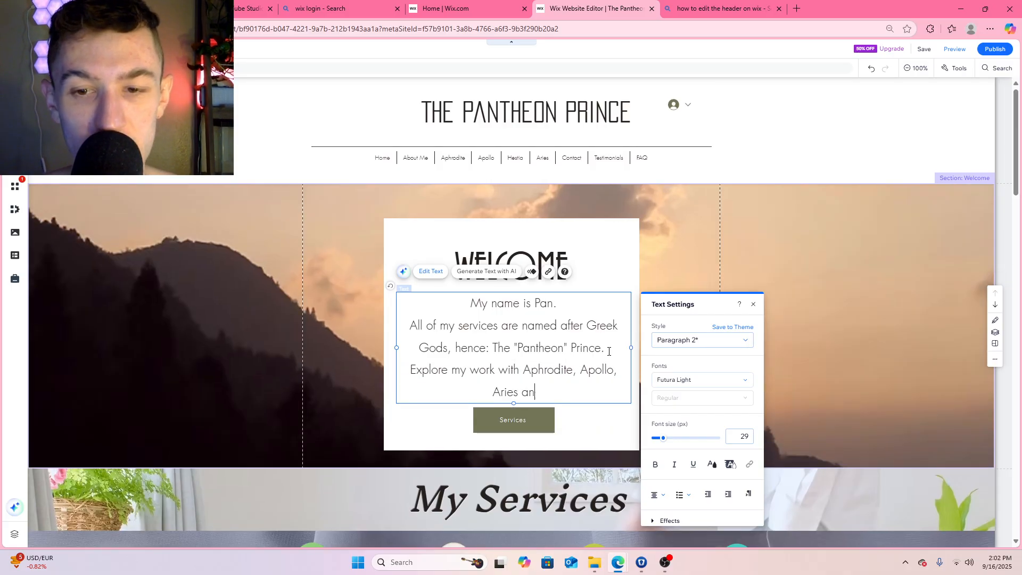
text(d Hestia)
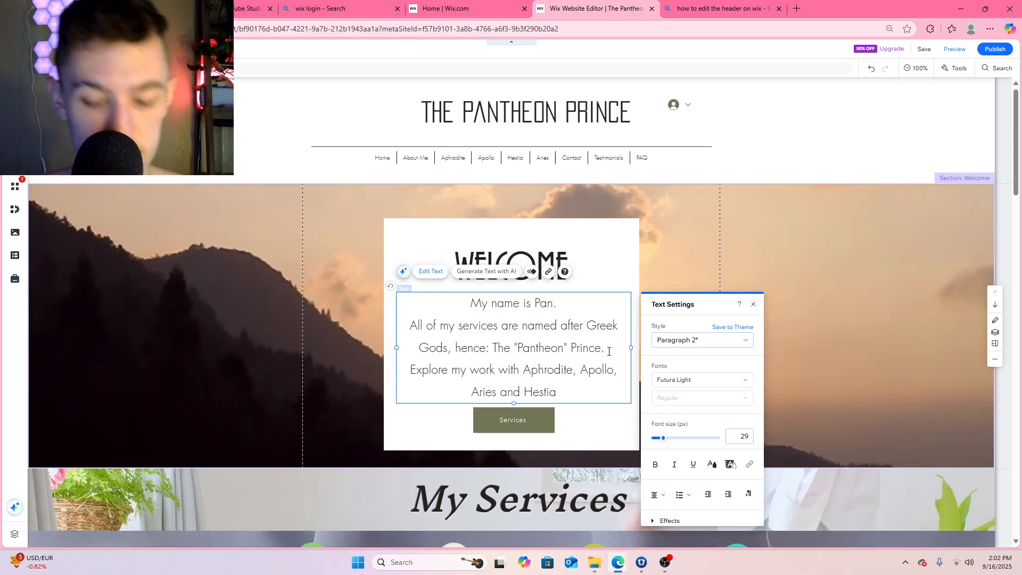
text(.)
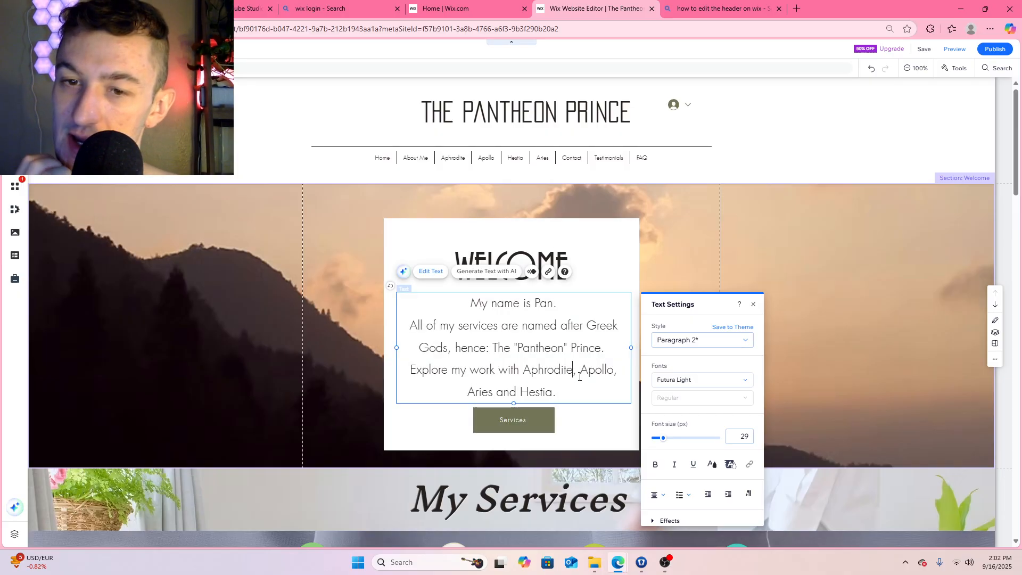
Move the Services button slightly down from the Welcome text and extend the text box's lower edge a little
scroll(592, 232, down, 2)
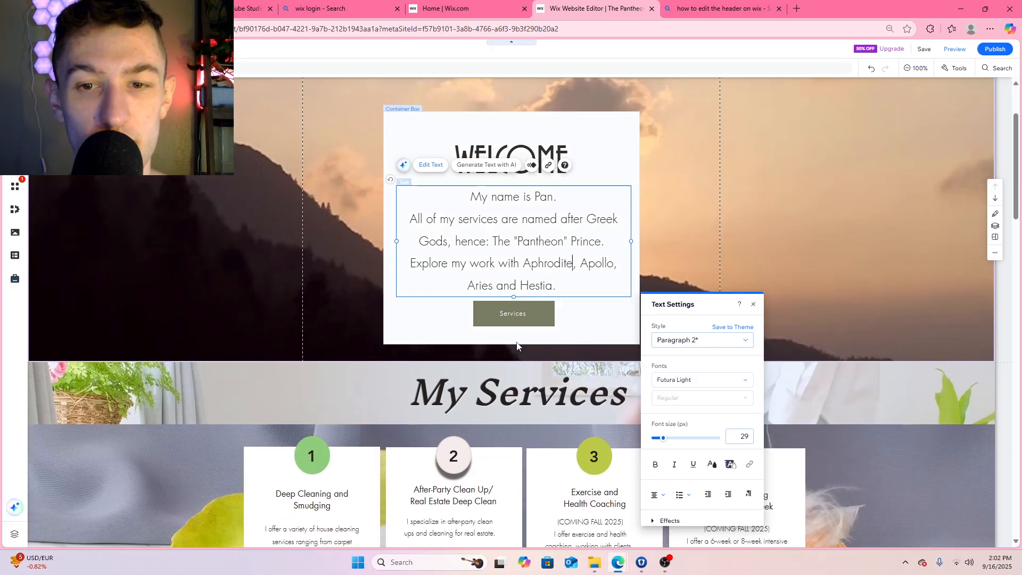
drag(514, 319, 513, 328)
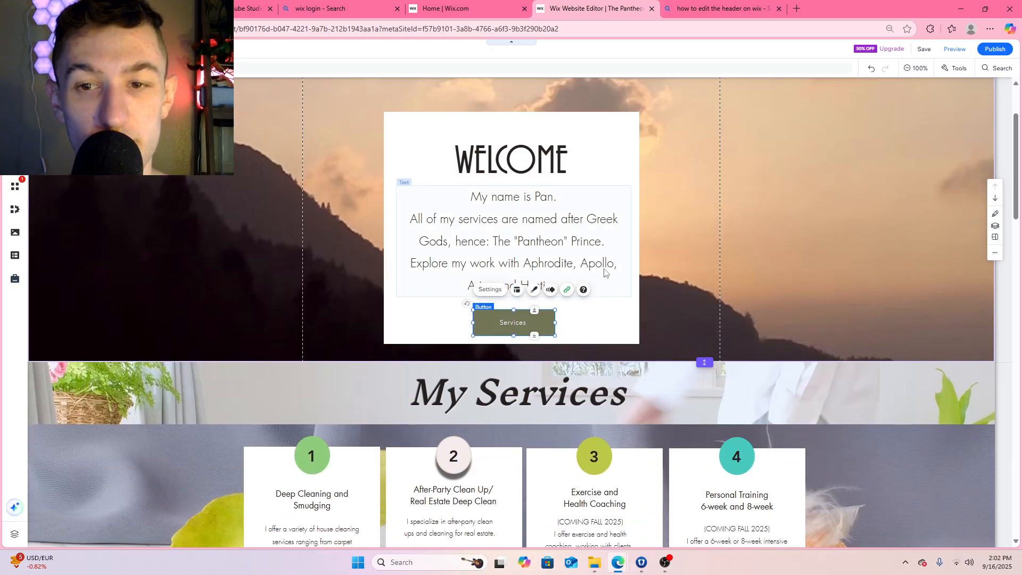
click(548, 277)
drag(550, 276, 514, 301)
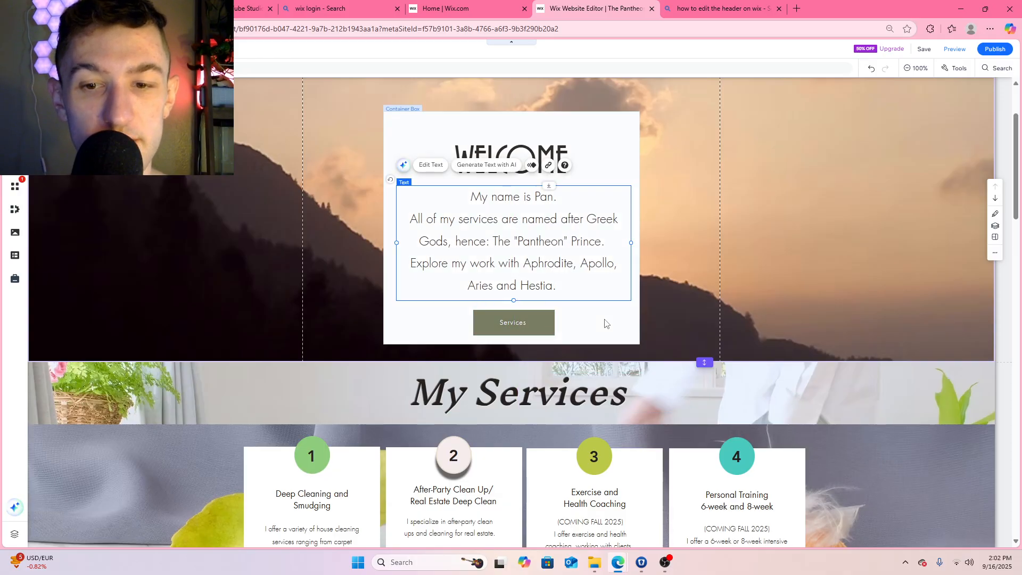
Change the Services button's link to a section or anchor, targeting Section: Services on the Home page
scroll(554, 298, down, 2)
scroll(557, 318, up, 1)
scroll(558, 270, up, 3)
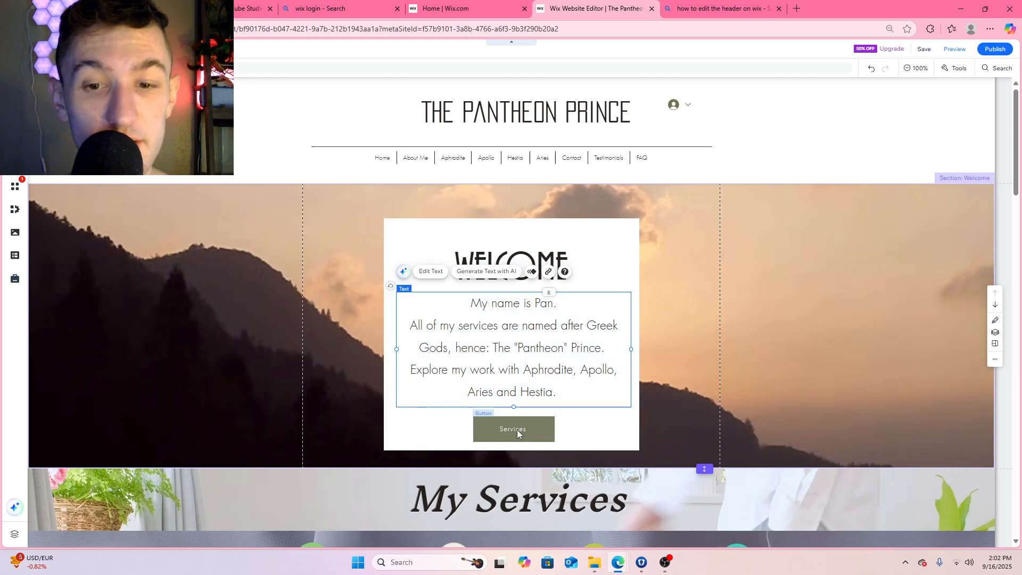
right_click(516, 433)
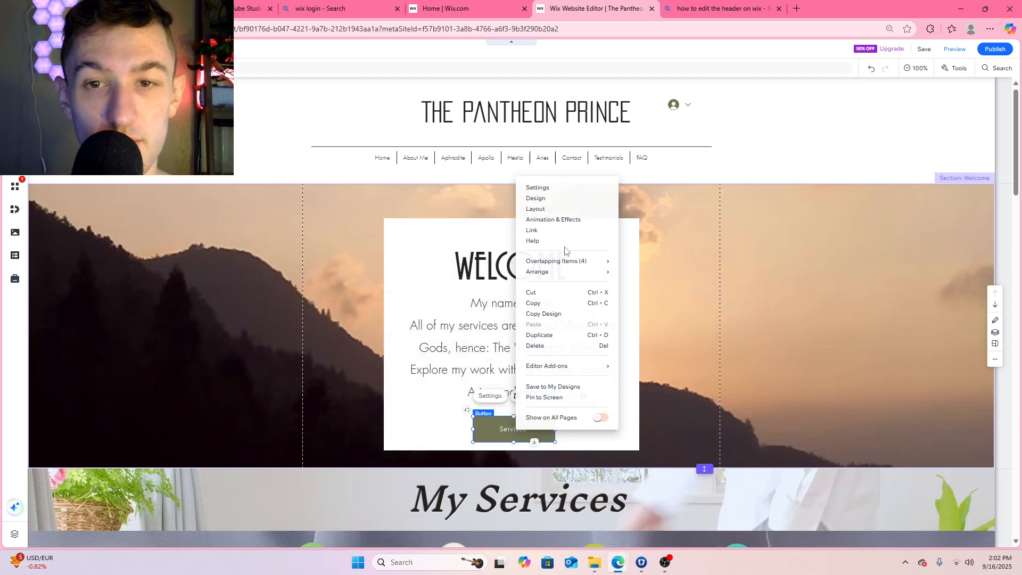
click(553, 230)
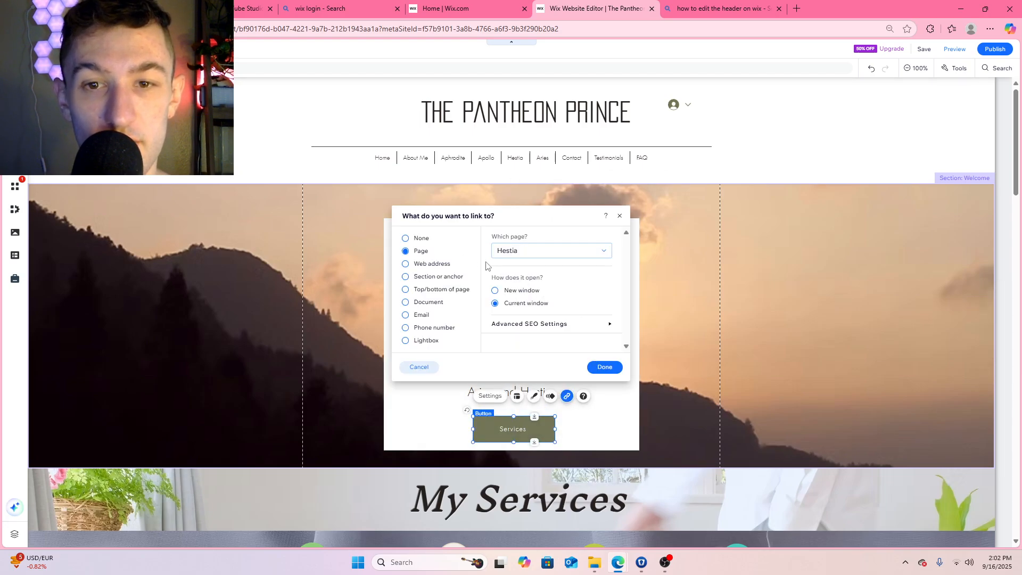
click(564, 254)
scroll(549, 315, down, 3)
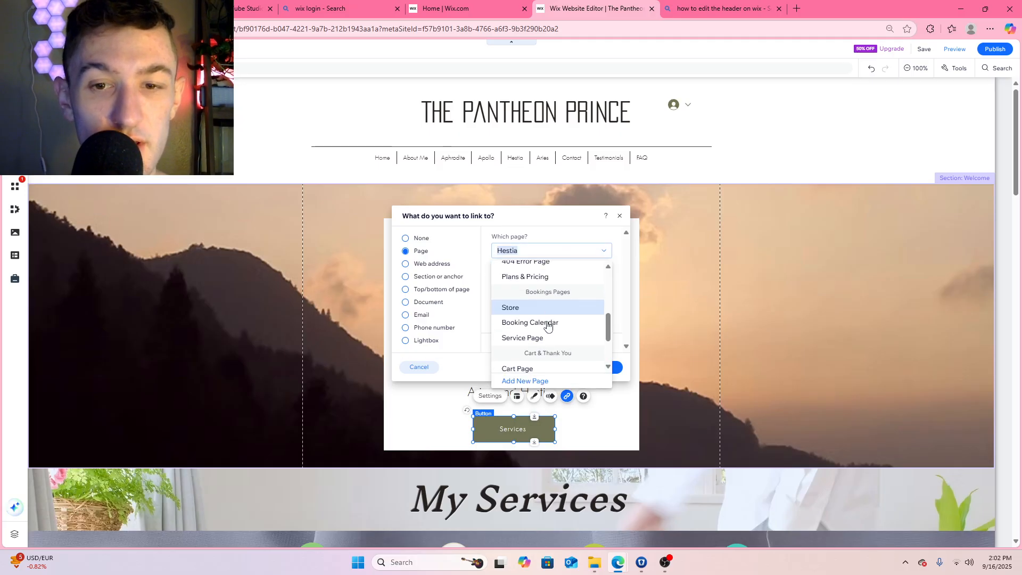
scroll(548, 314, up, 5)
click(533, 285)
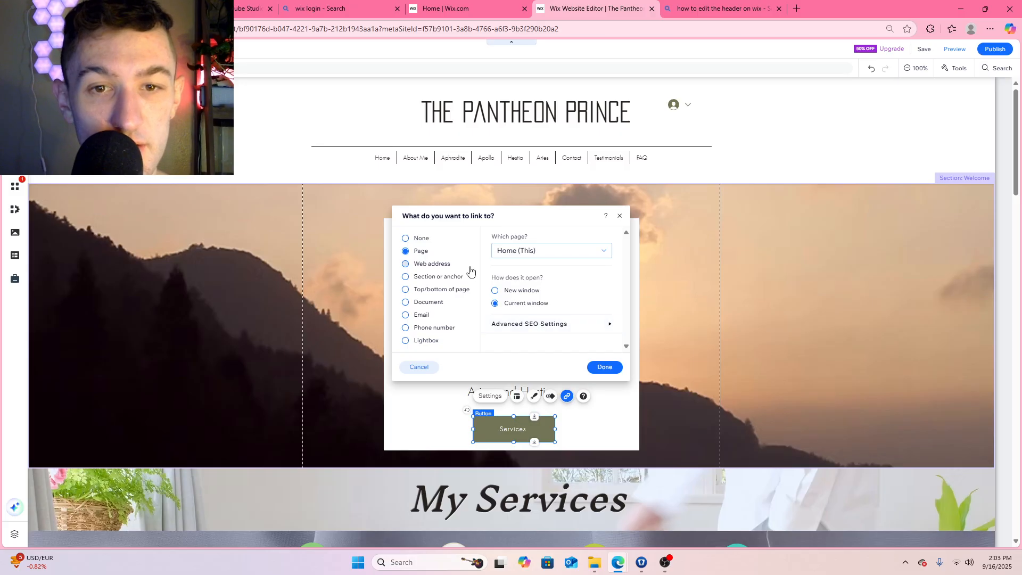
click(406, 277)
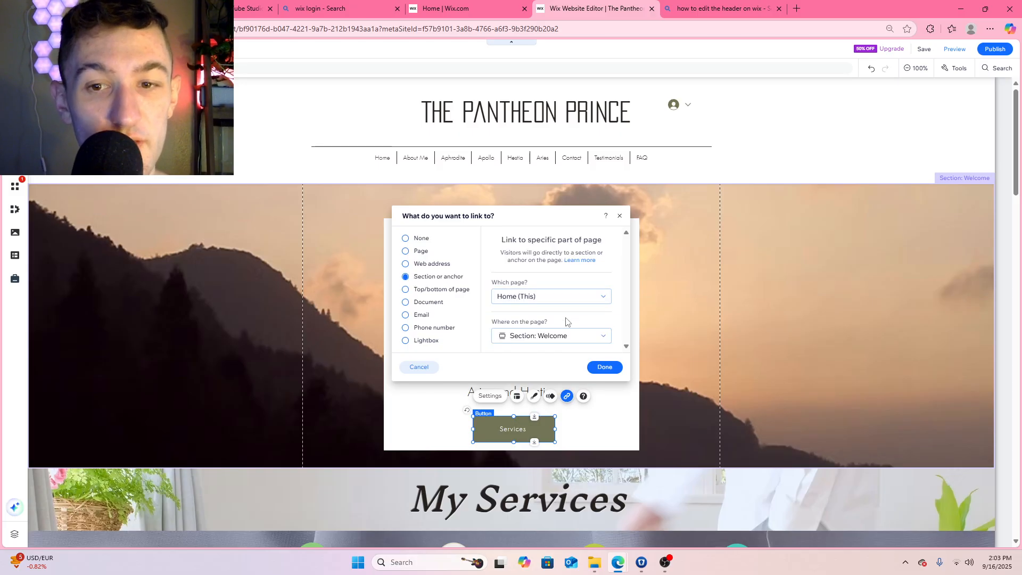
click(557, 336)
click(558, 368)
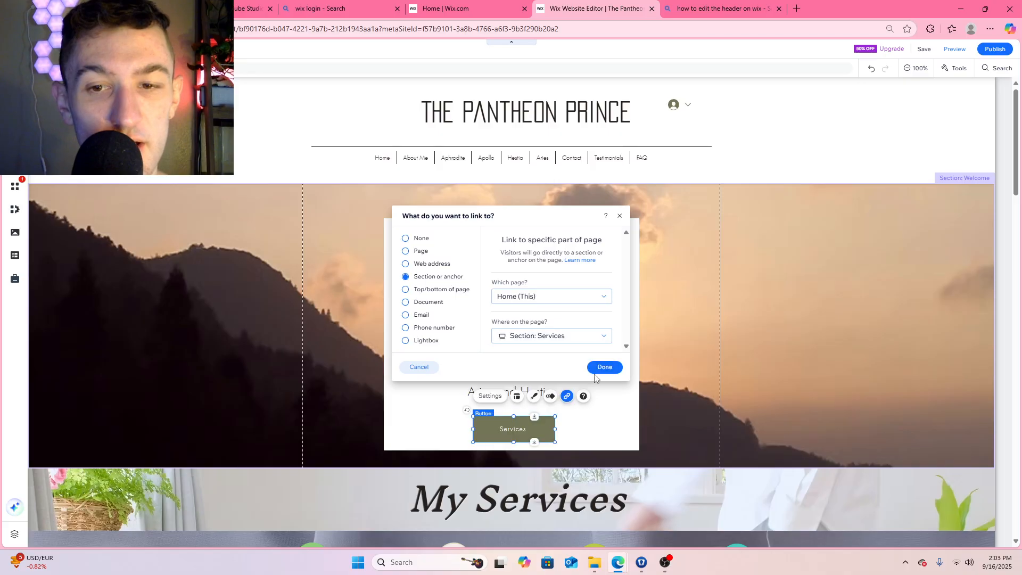
click(605, 367)
Increase the Welcome section's height slightly and extend the white container box a little below the Services button
scroll(721, 258, down, 2)
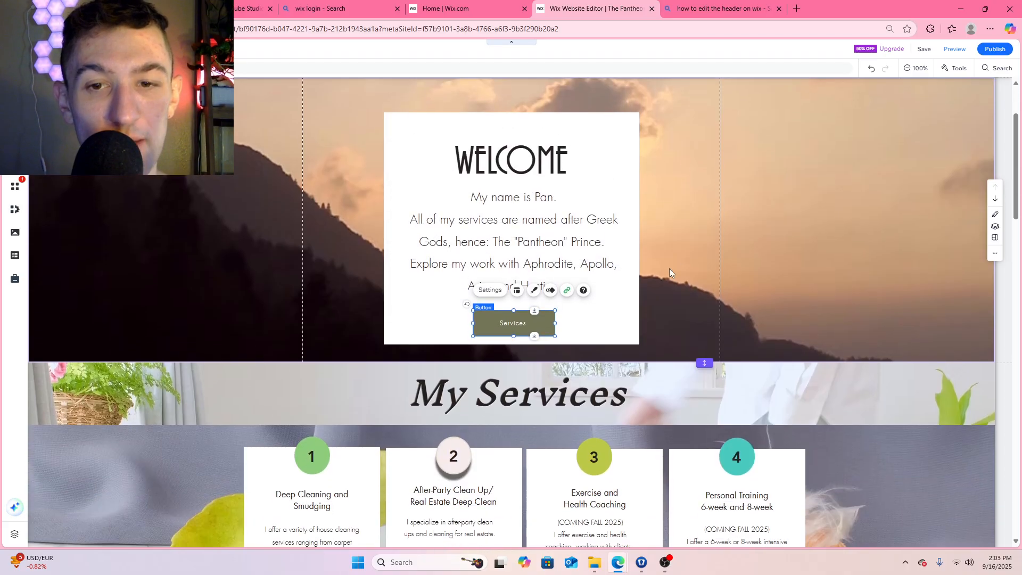
drag(705, 363, 704, 372)
click(519, 339)
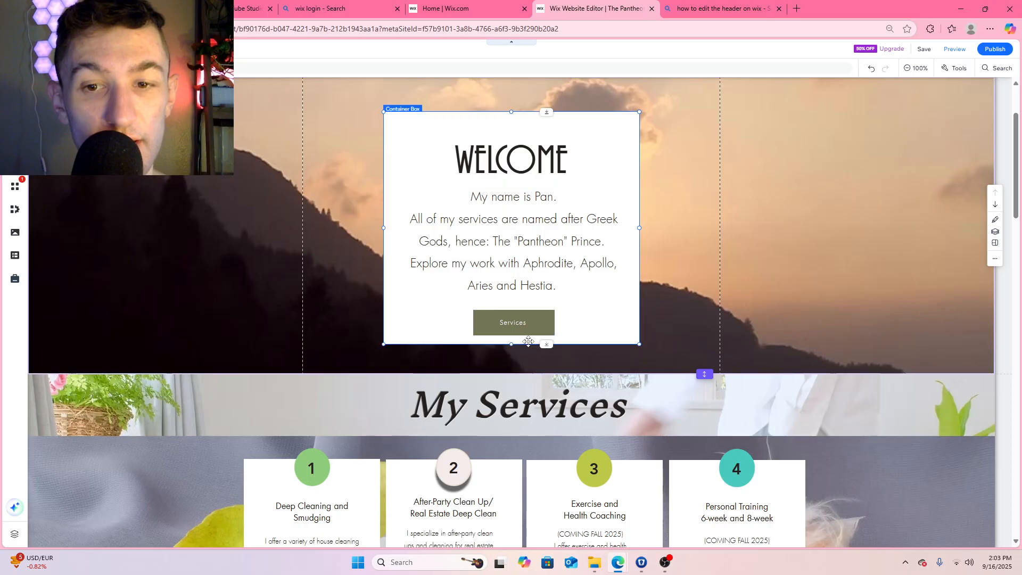
drag(519, 348, 519, 352)
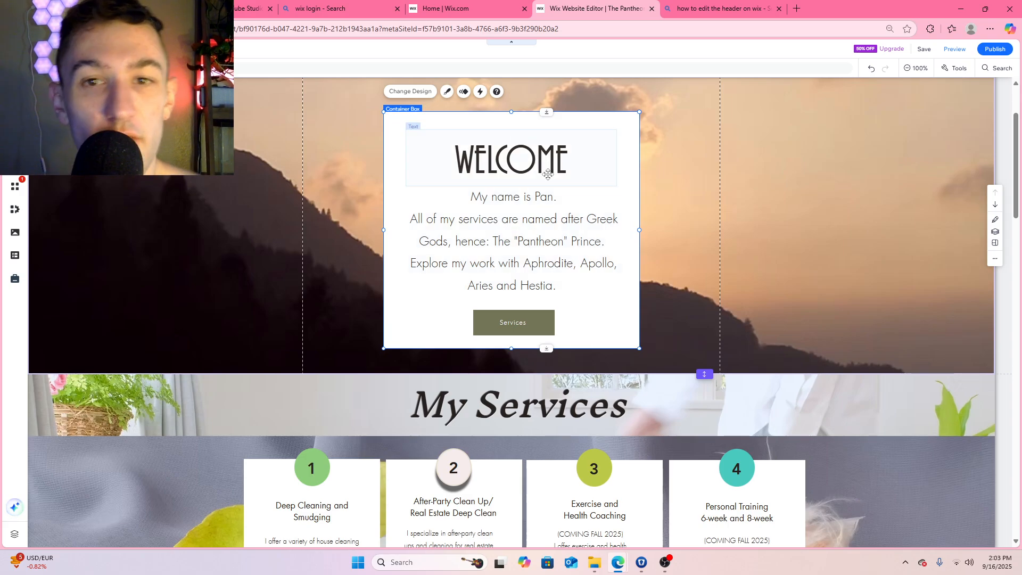
Shift the WELCOME heading slightly to the right so it is centred above the Welcome text
scroll(533, 207, up, 2)
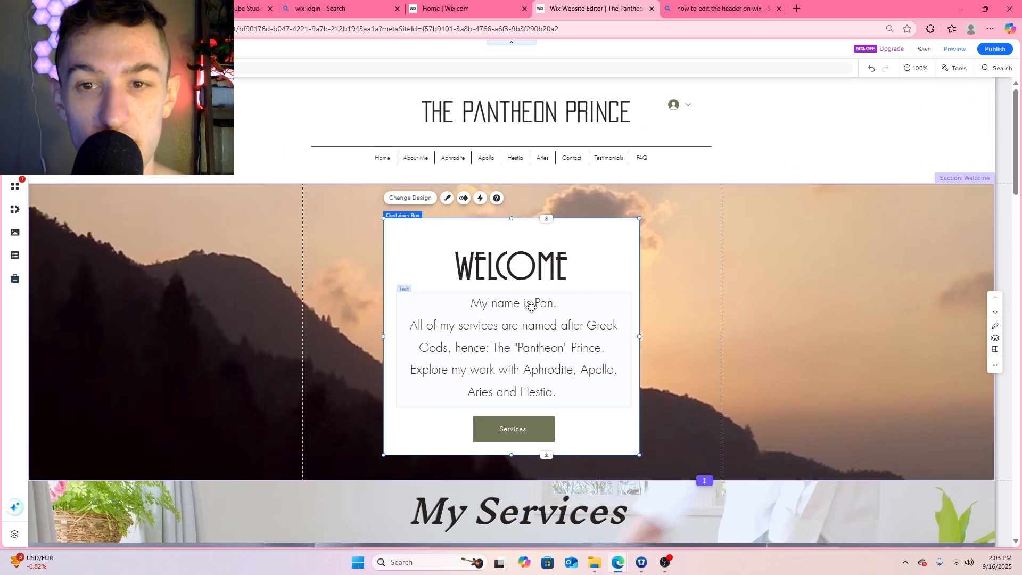
drag(523, 273, 528, 274)
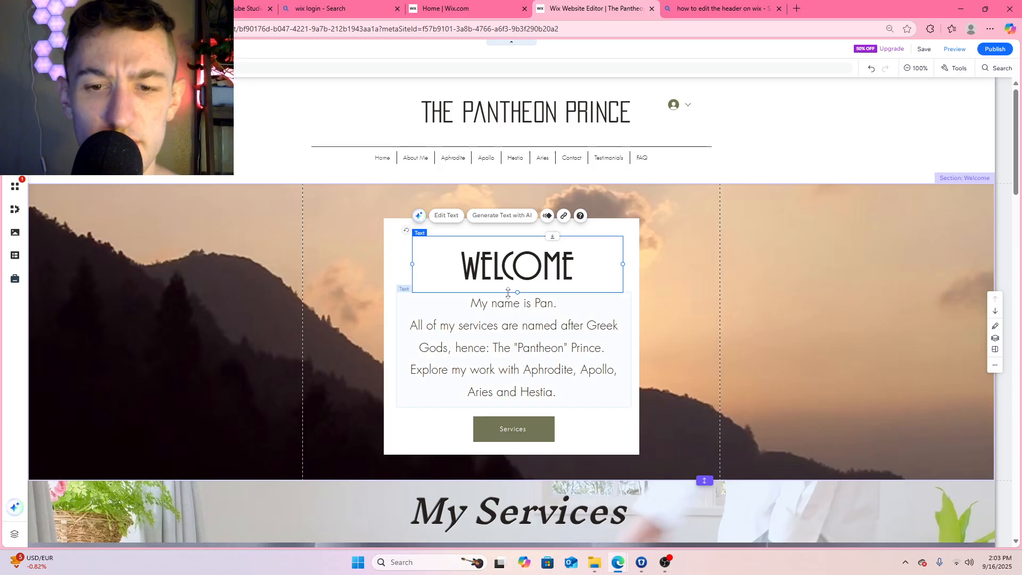
drag(537, 274, 533, 274)
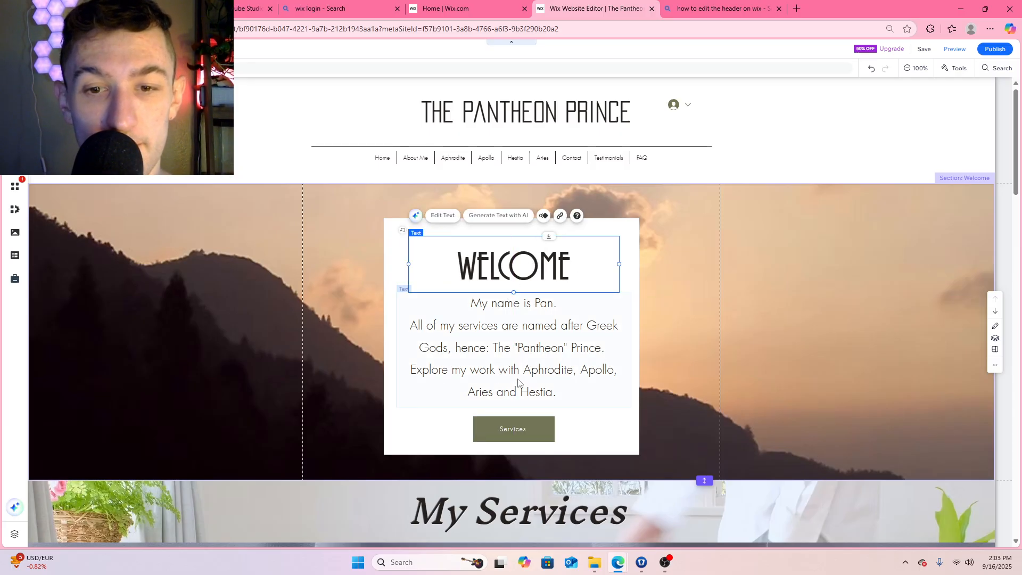
Apply the Fold entrance animation to the Services button in the Welcome section
scroll(519, 430, down, 3)
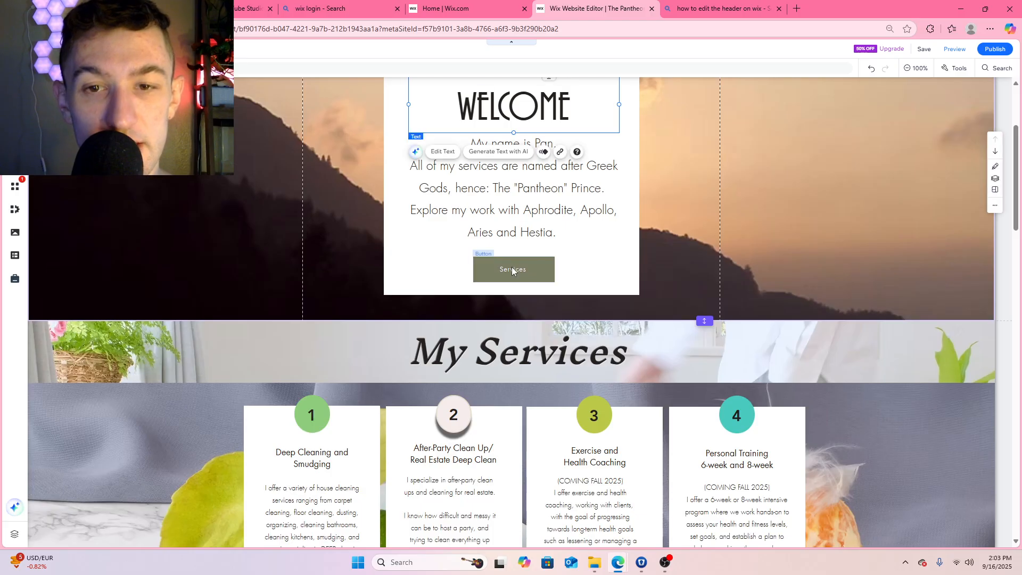
scroll(521, 276, down, 1)
right_click(516, 221)
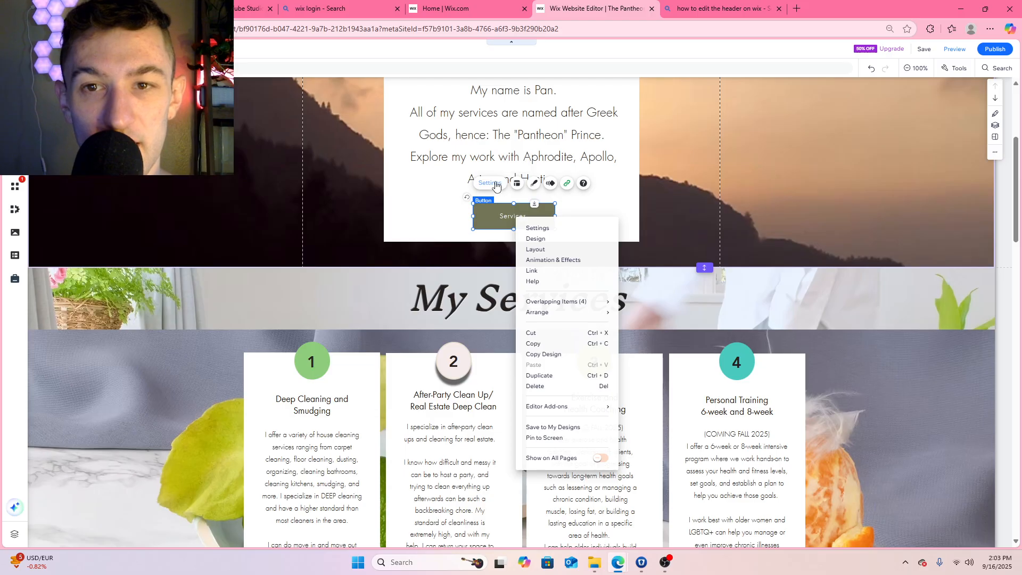
click(550, 183)
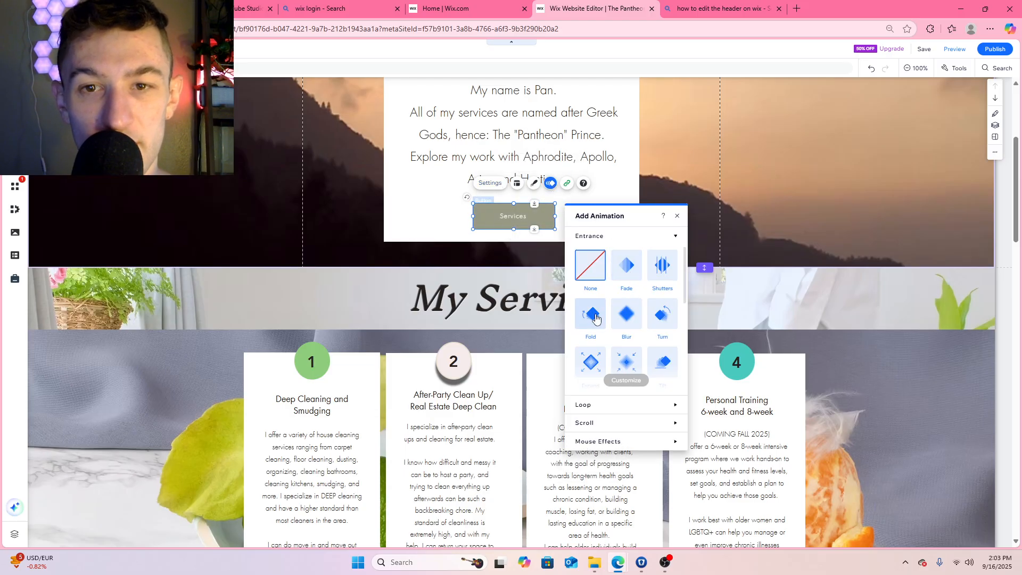
click(595, 323)
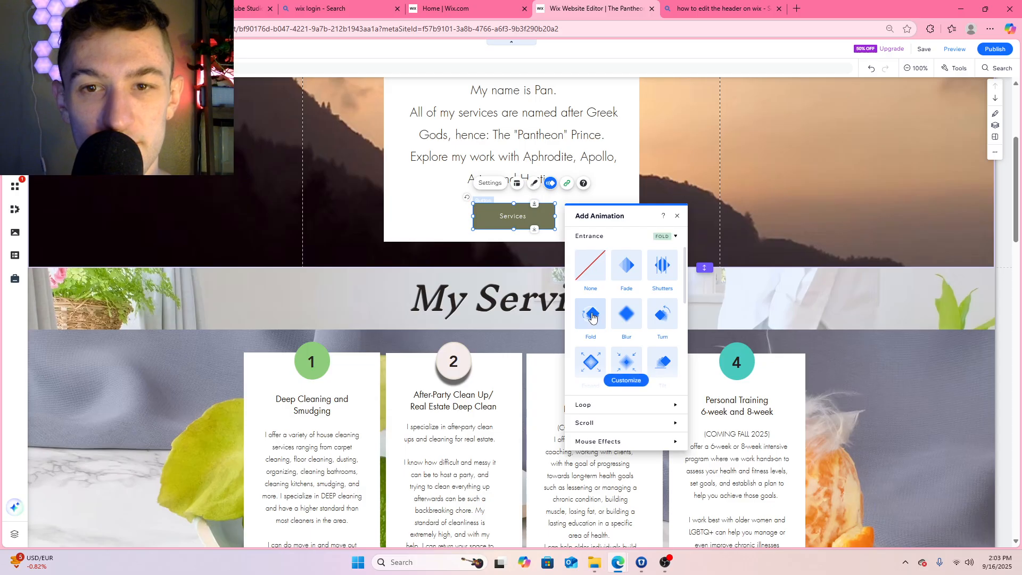
click(678, 216)
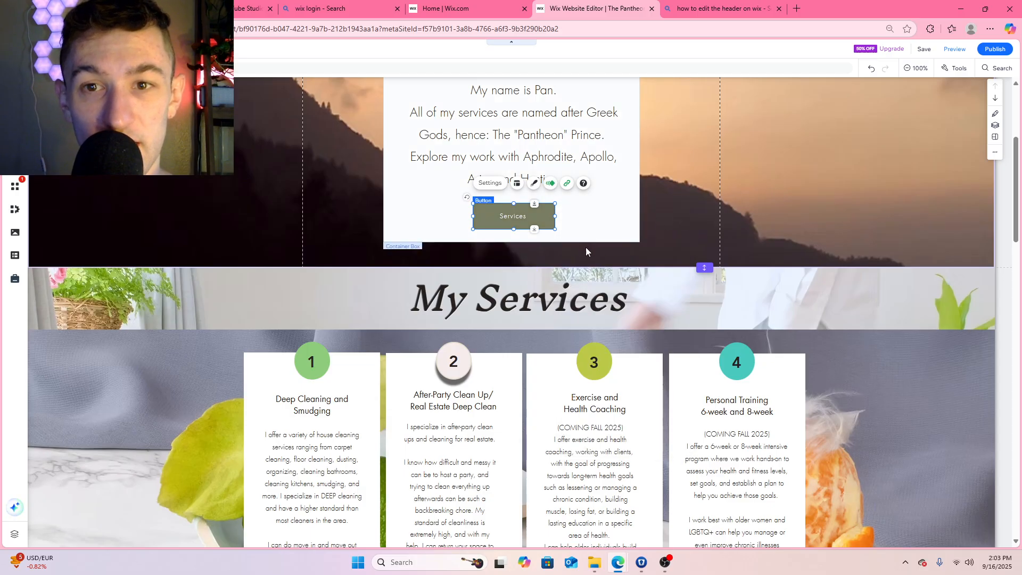
Look over the four service cards and their More Info buttons in the My Services section
scroll(577, 258, down, 2)
scroll(570, 257, up, 2)
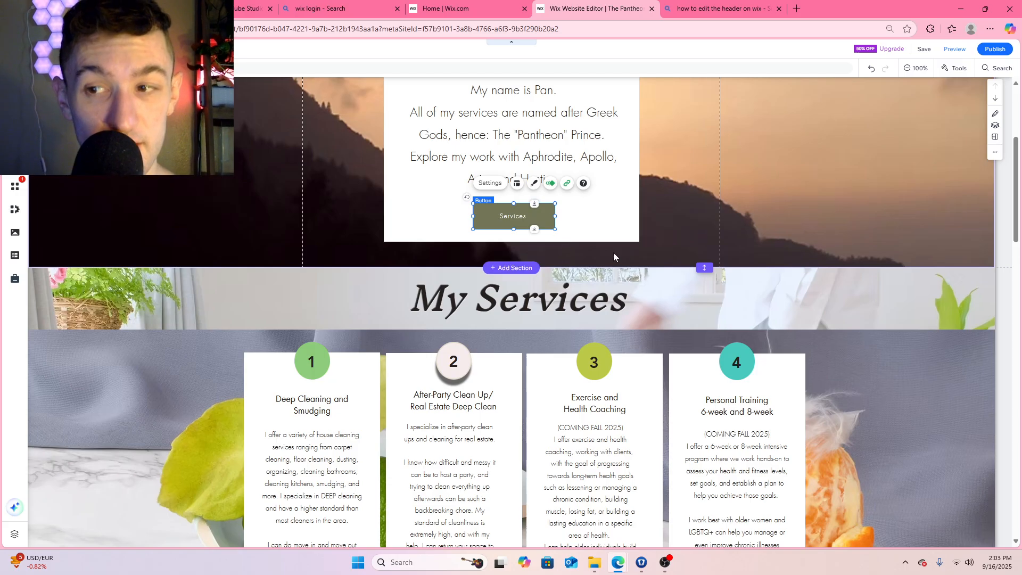
scroll(717, 258, down, 5)
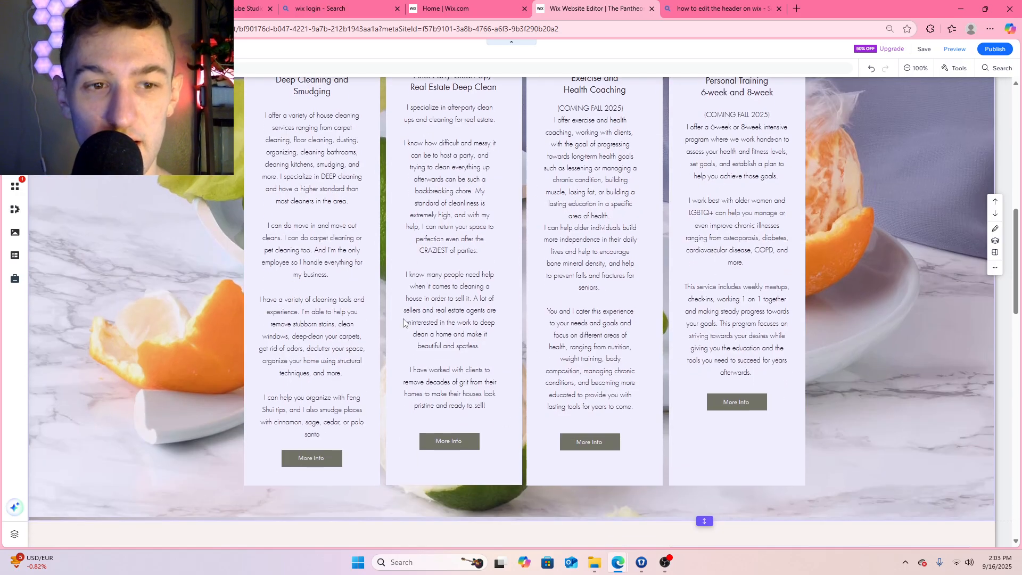
scroll(793, 290, down, 2)
scroll(809, 282, up, 5)
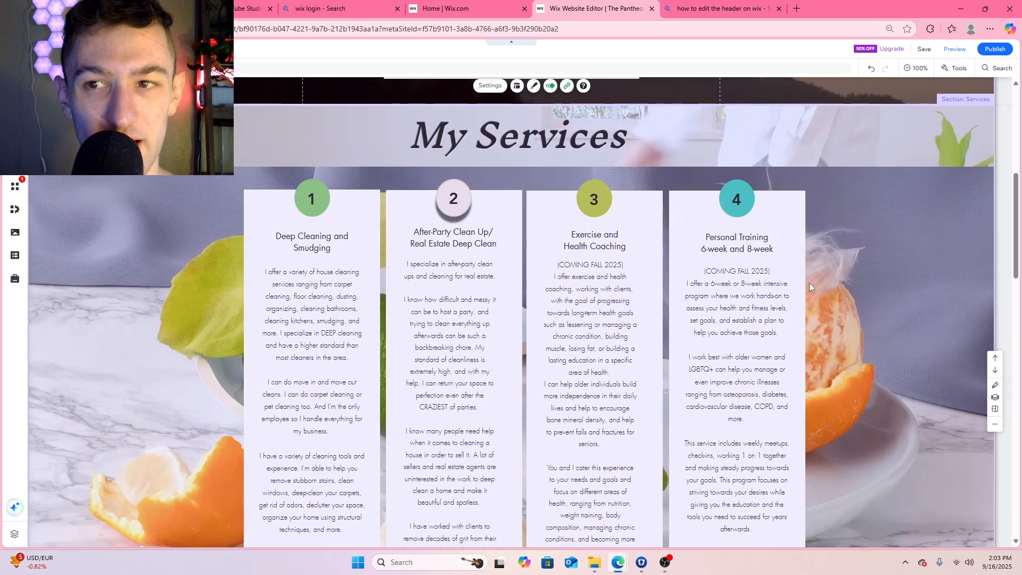
Try deleting the fruit-image strip behind the four service cards in the My Services section, and undo the deletion
scroll(820, 281, down, 1)
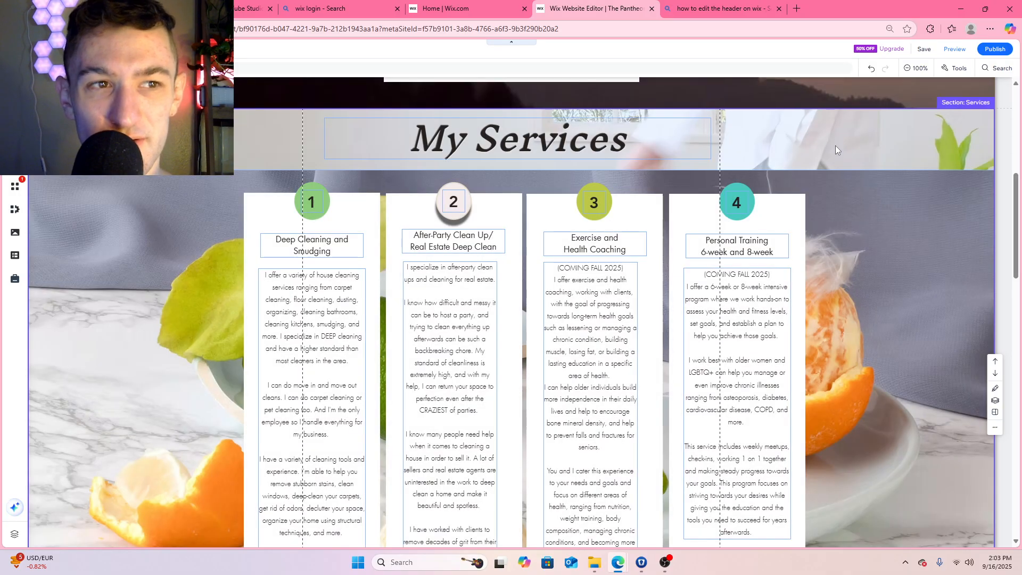
click(833, 145)
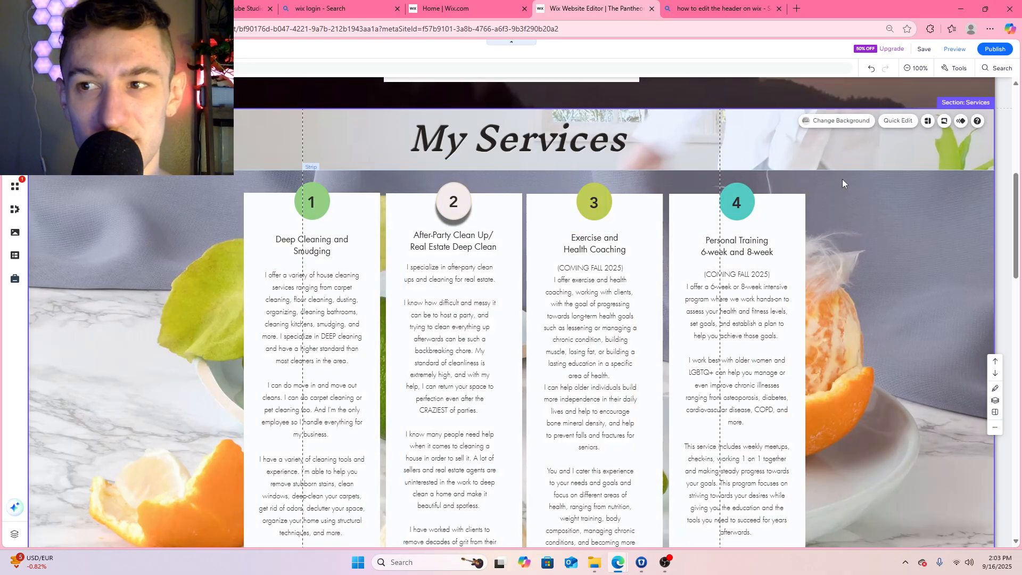
click(830, 186)
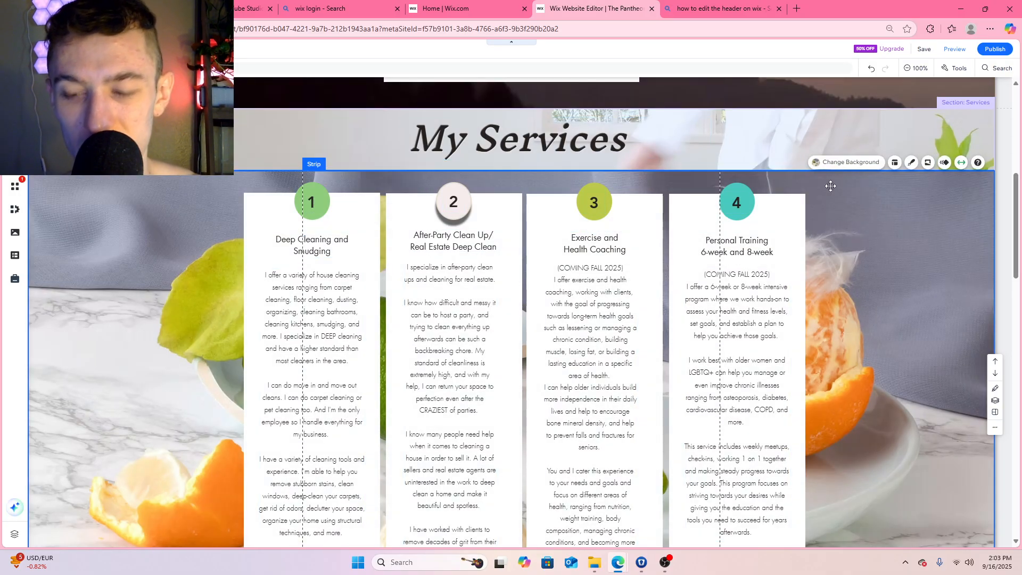
key(Delete)
scroll(845, 212, down, 7)
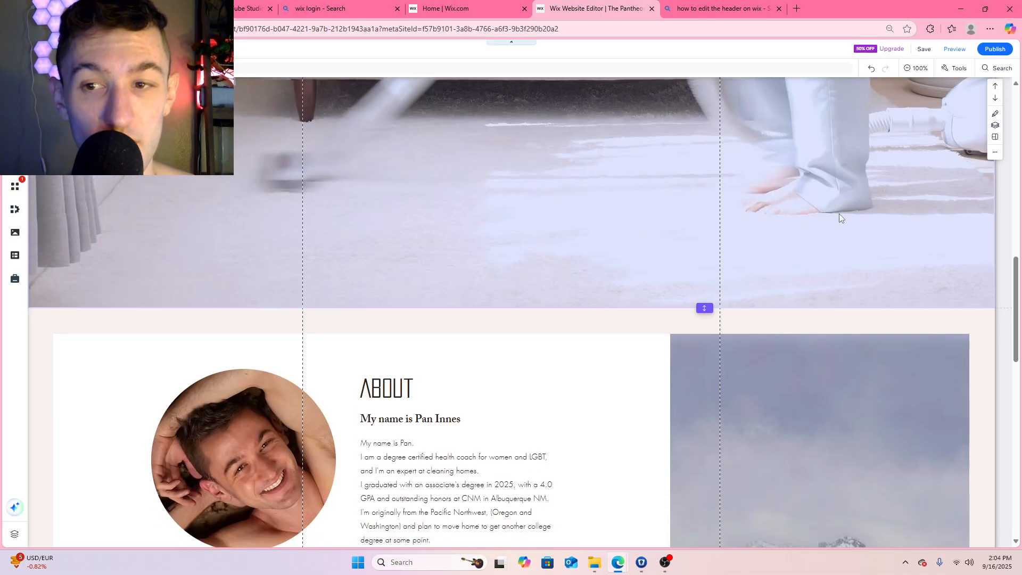
scroll(839, 213, up, 4)
scroll(833, 214, up, 1)
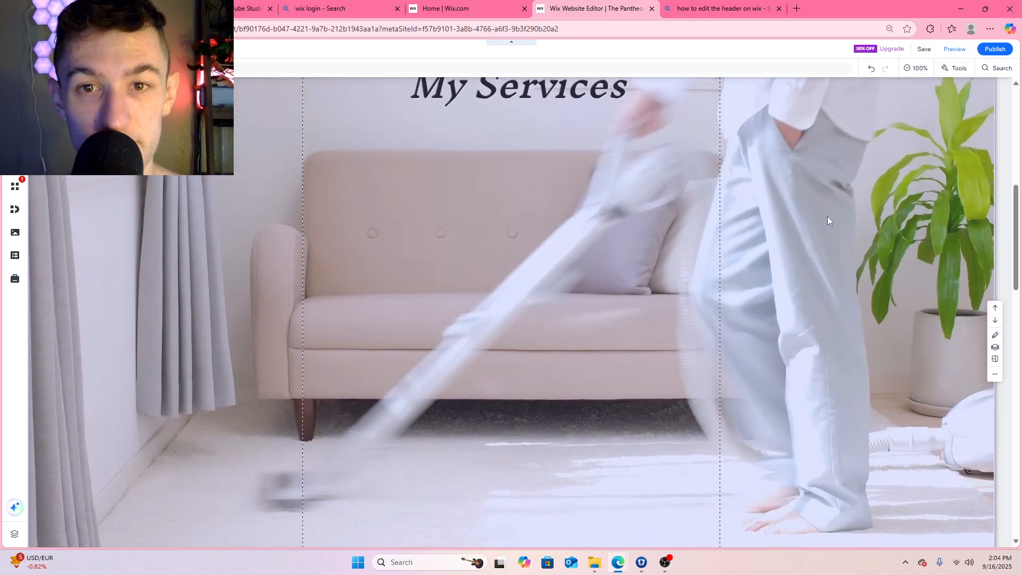
key(ctrl+z)
scroll(827, 216, up, 3)
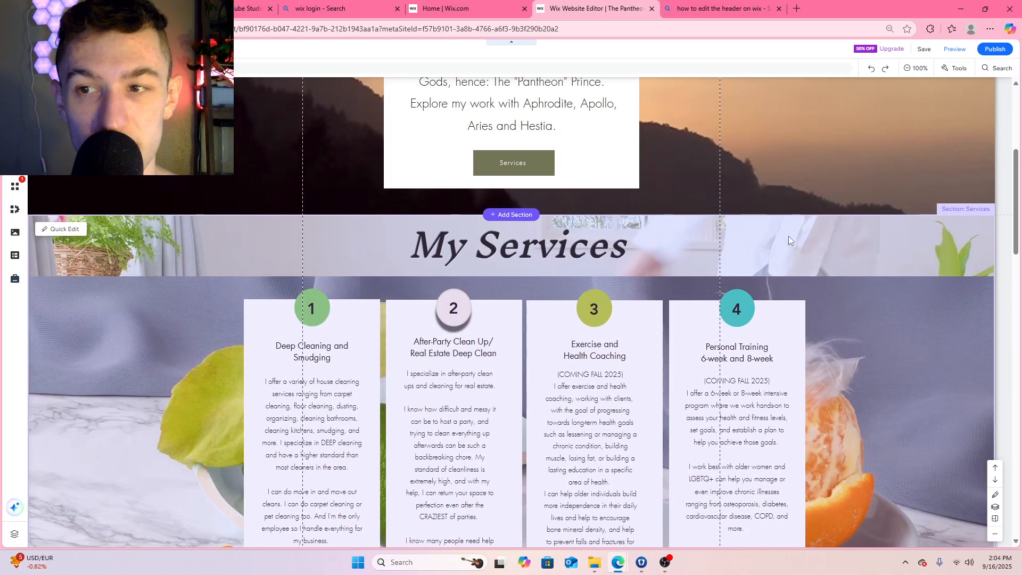
scroll(832, 308, down, 1)
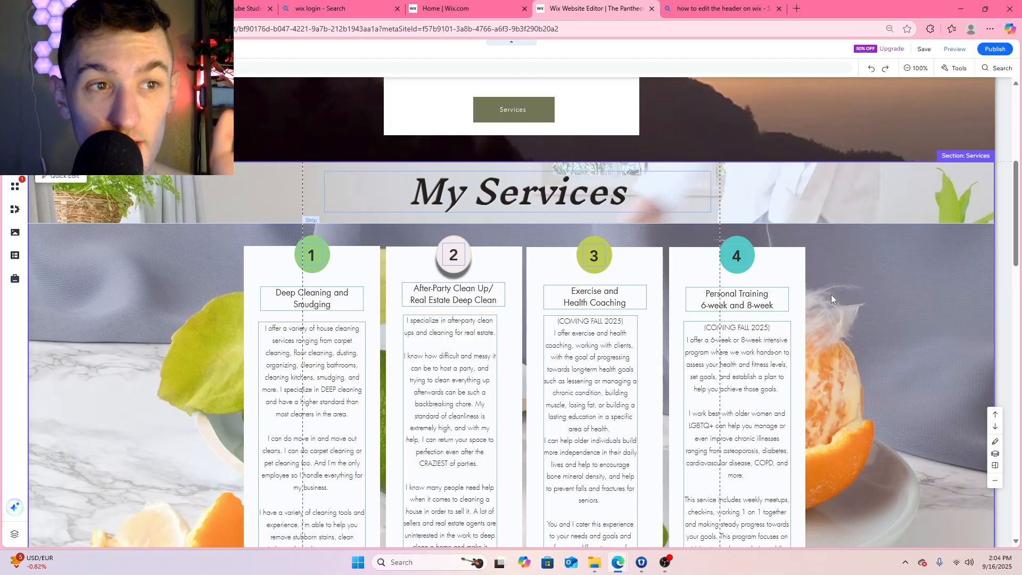
scroll(712, 312, down, 10)
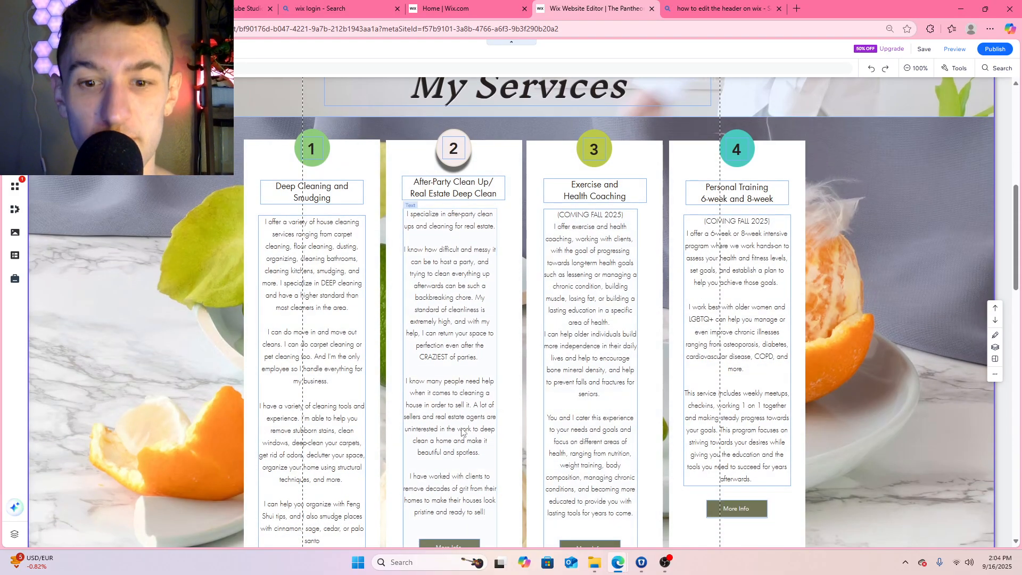
scroll(284, 400, down, 10)
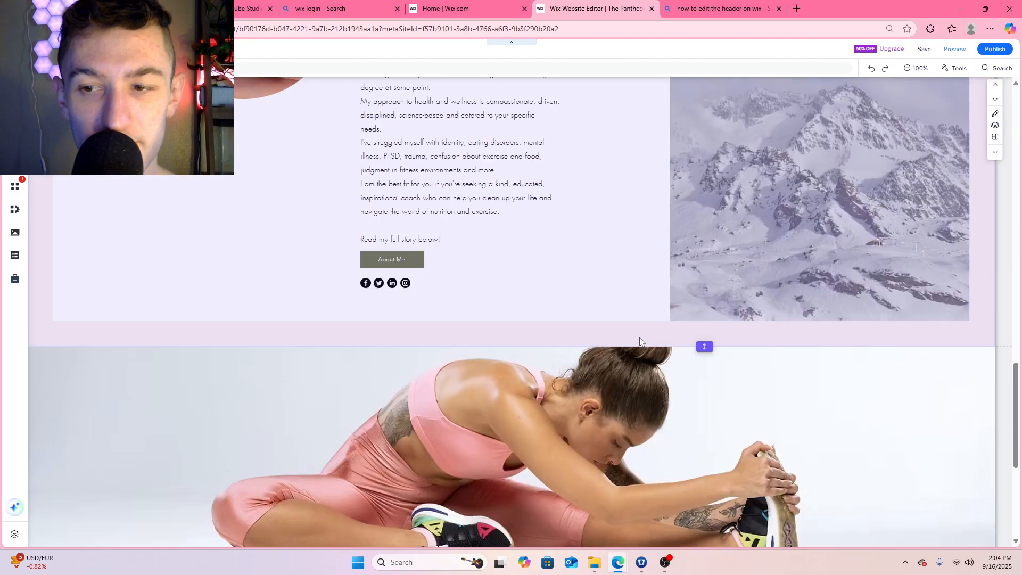
scroll(640, 214, up, 20)
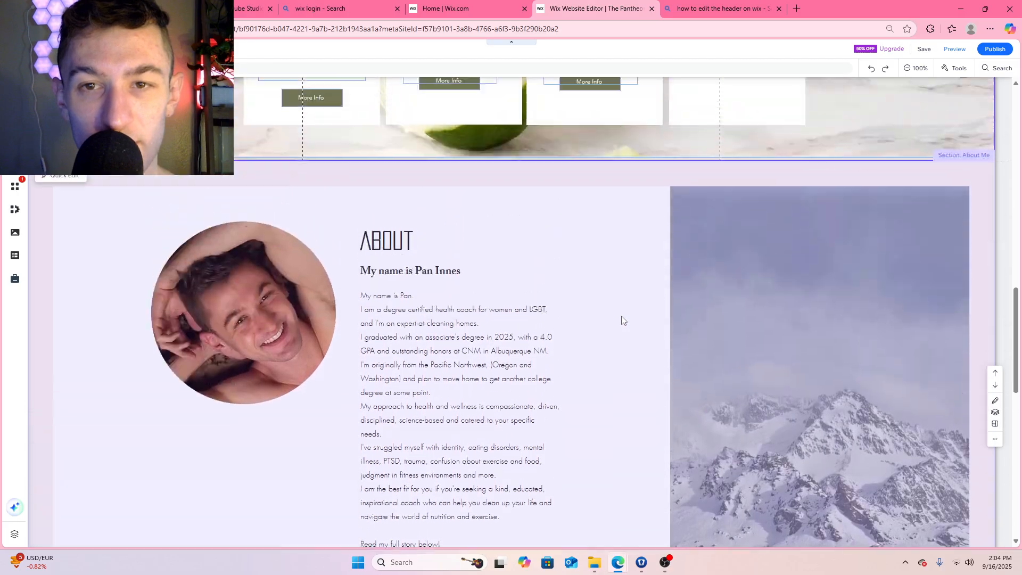
scroll(650, 328, down, 3)
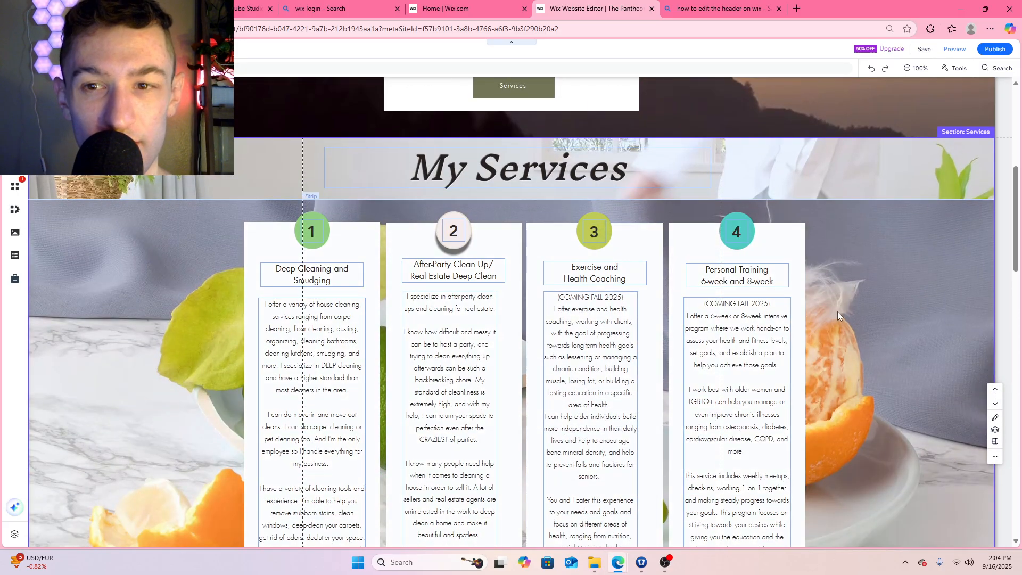
scroll(852, 296, up, 1)
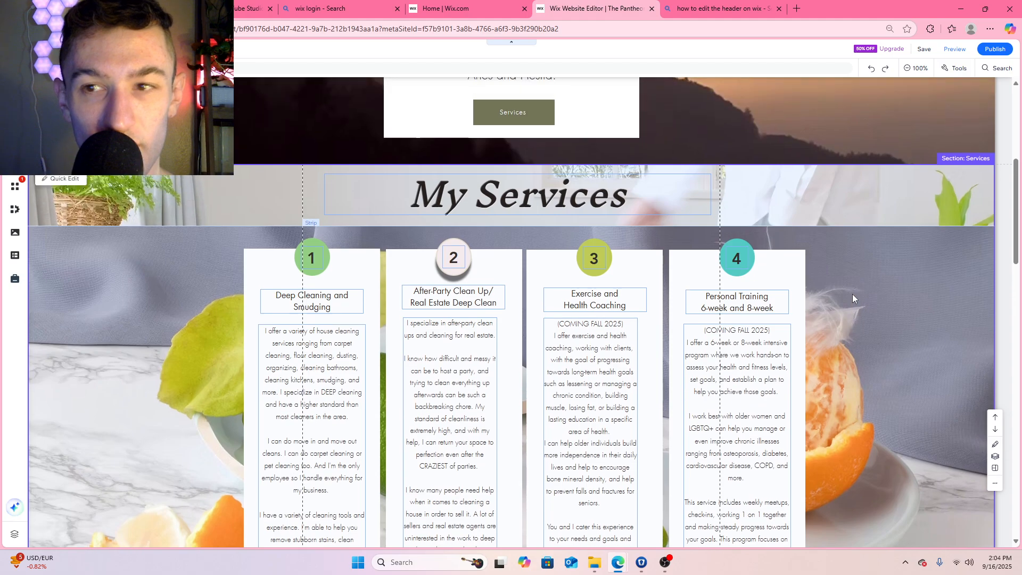
right_click(851, 229)
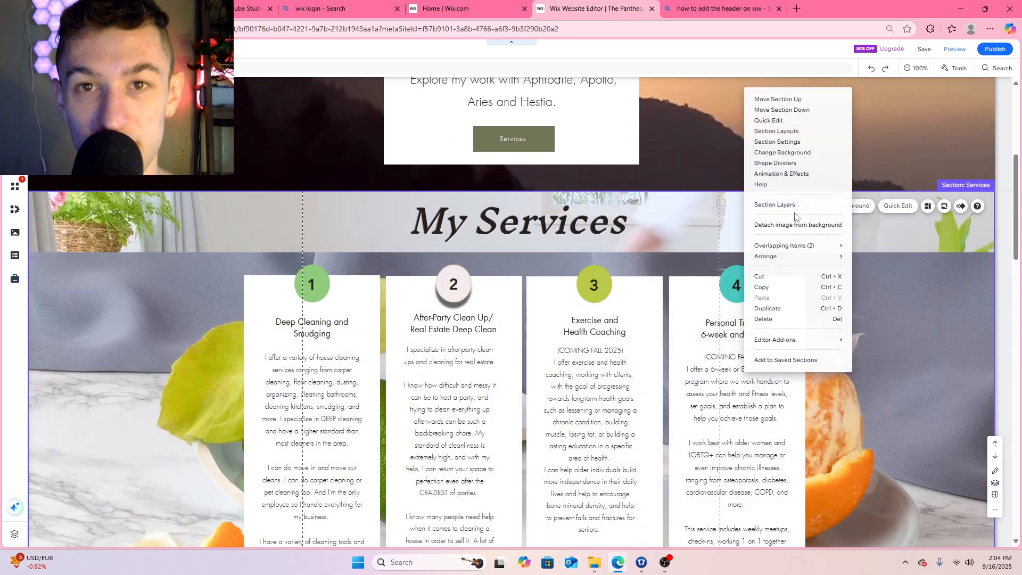
click(662, 568)
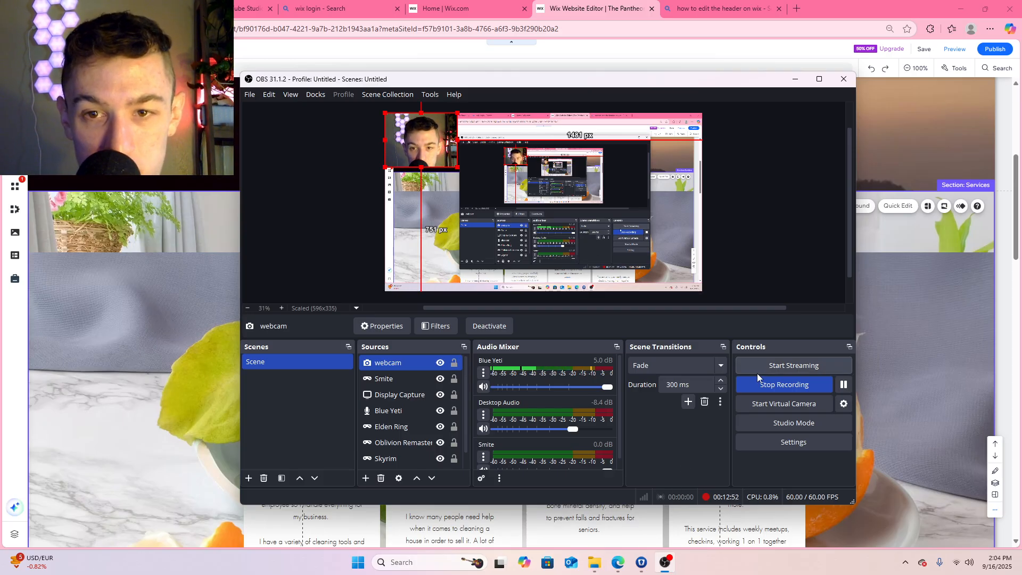
click(942, 342)
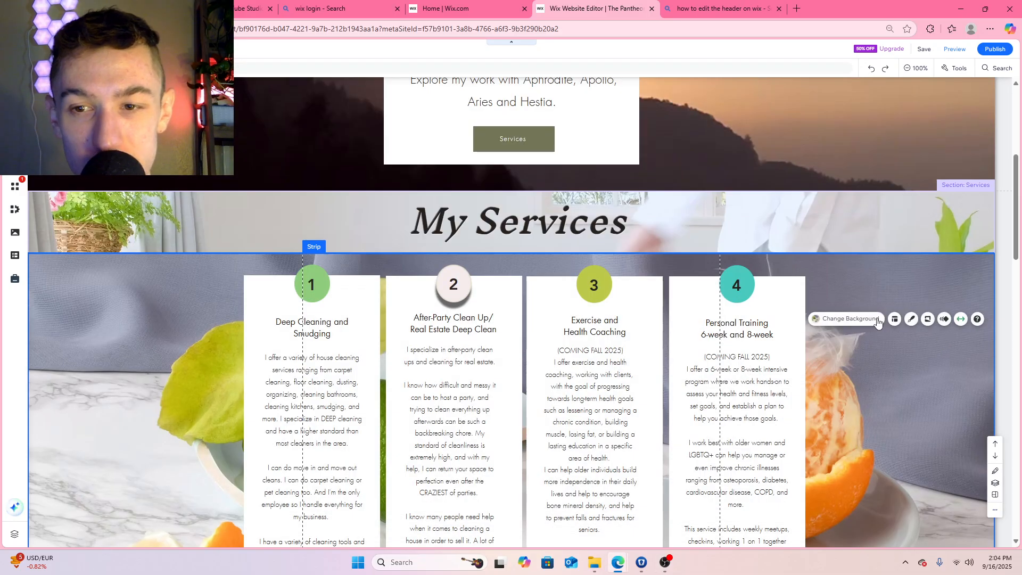
Search the Wix media for "goddess" and set the Birth of Venus image as the Services section's background
click(825, 238)
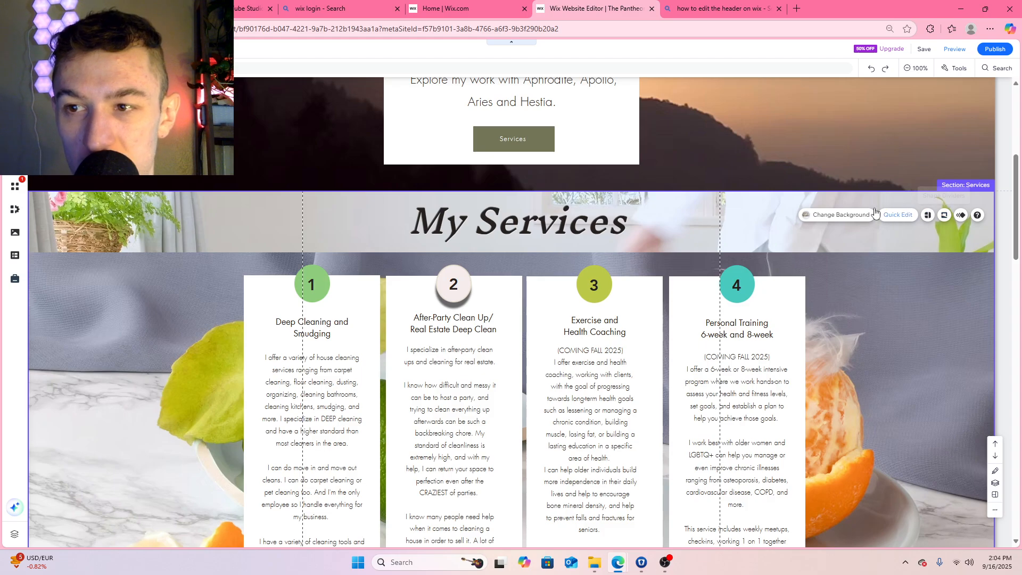
click(835, 215)
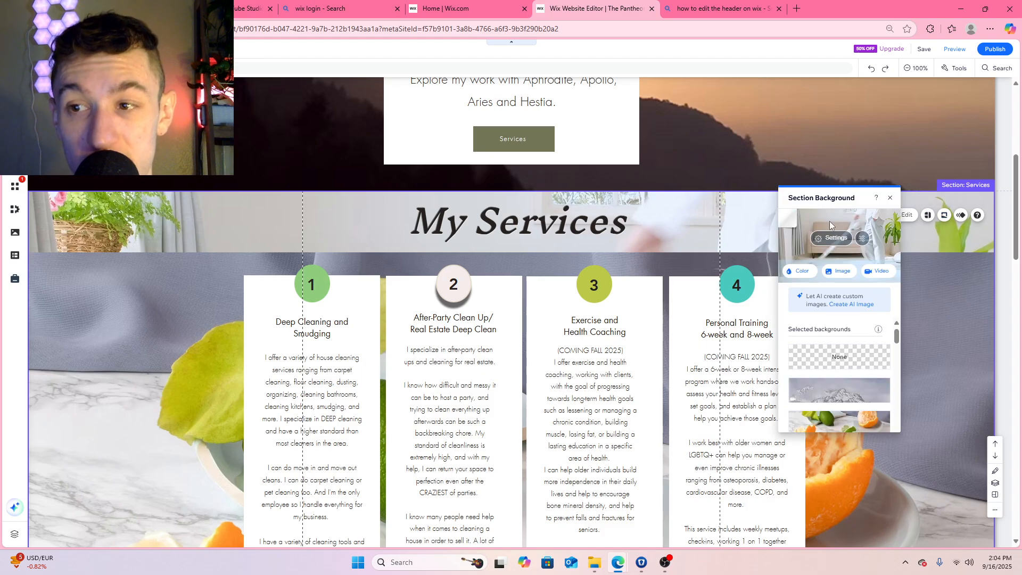
click(839, 270)
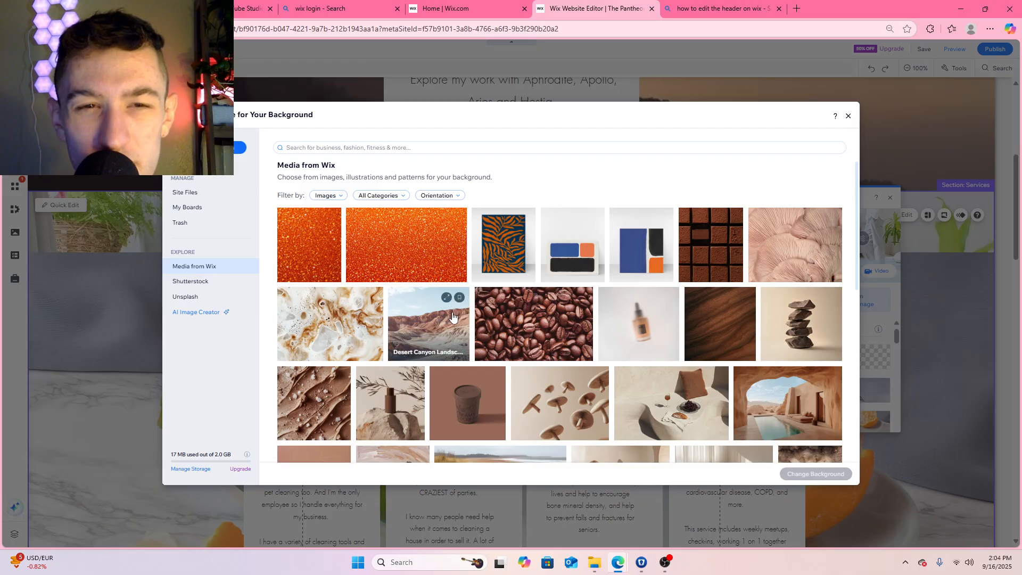
click(325, 148)
text(g)
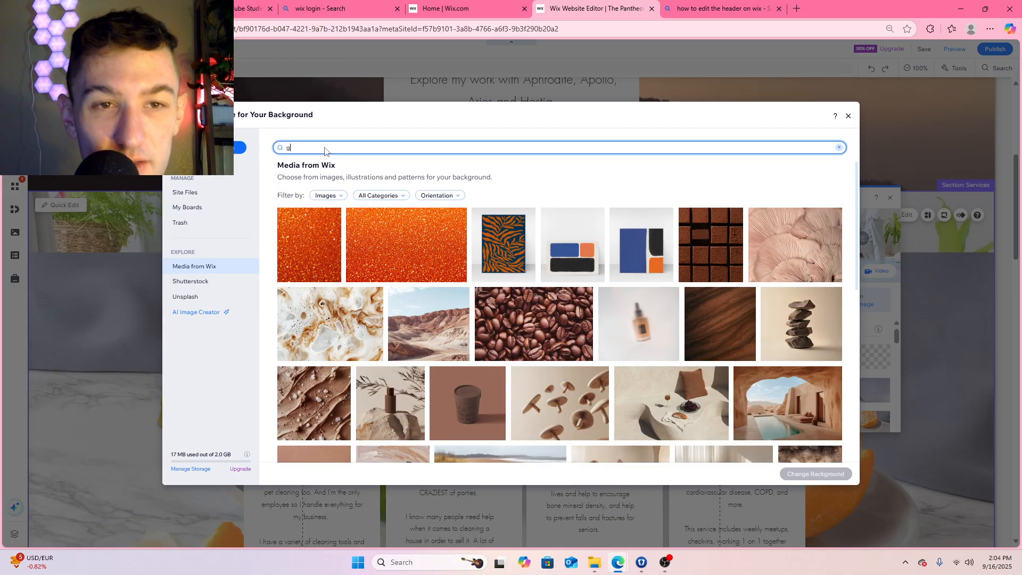
text(oddess)
key(Return)
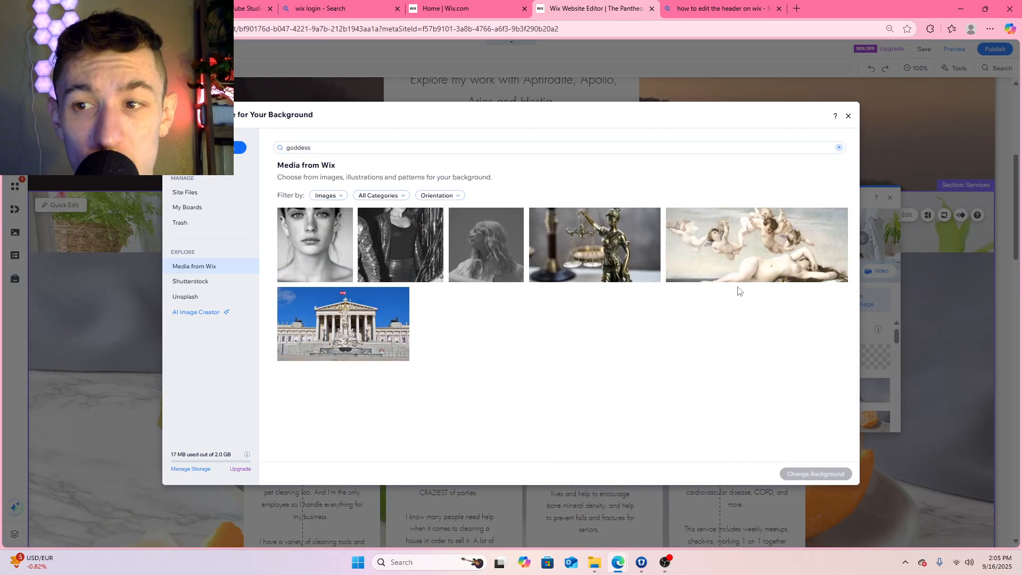
click(770, 254)
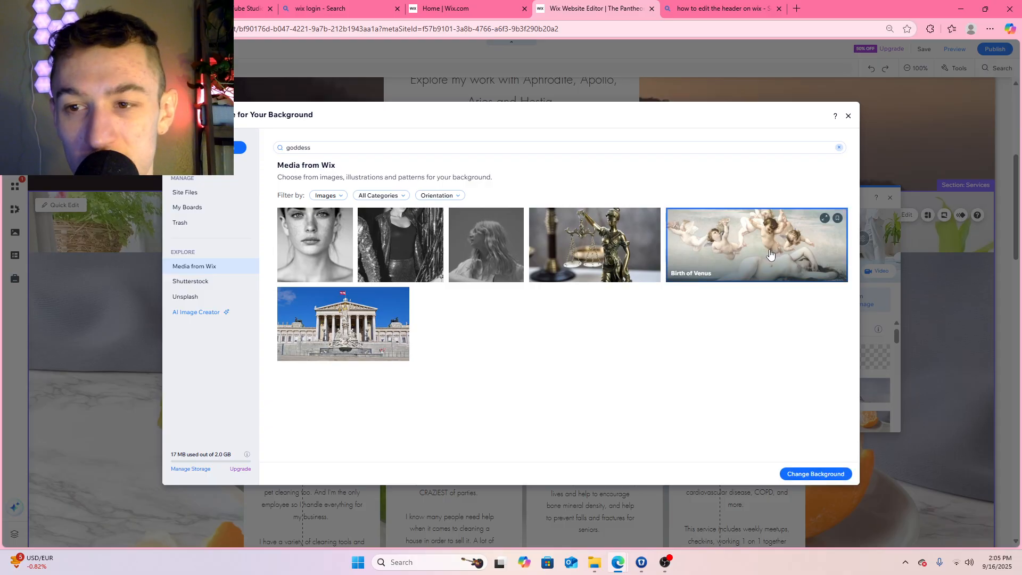
click(814, 474)
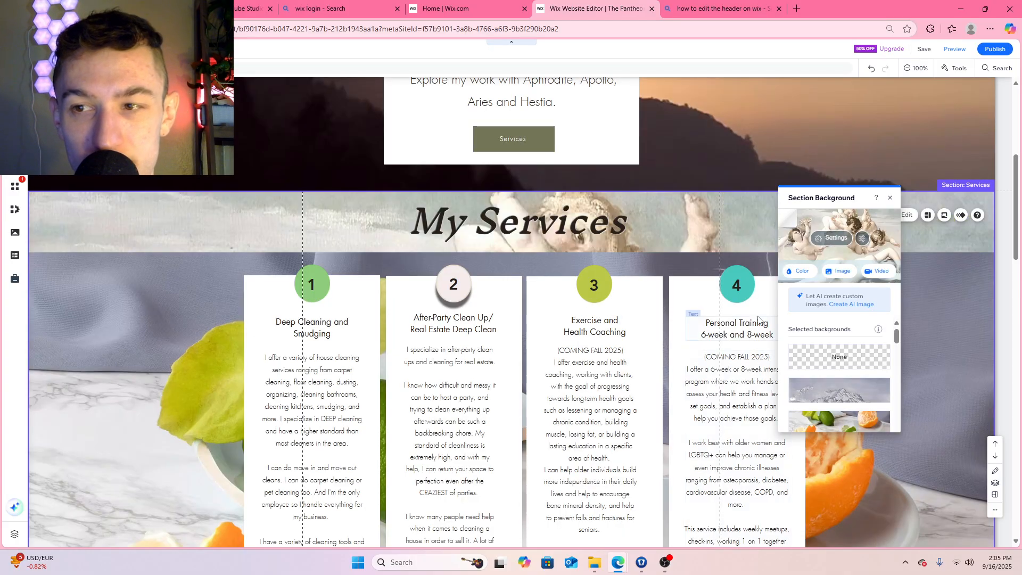
Search the Wix media for "god" images to use as the background of the strip behind the service cards
scroll(759, 320, down, 3)
scroll(780, 320, down, 2)
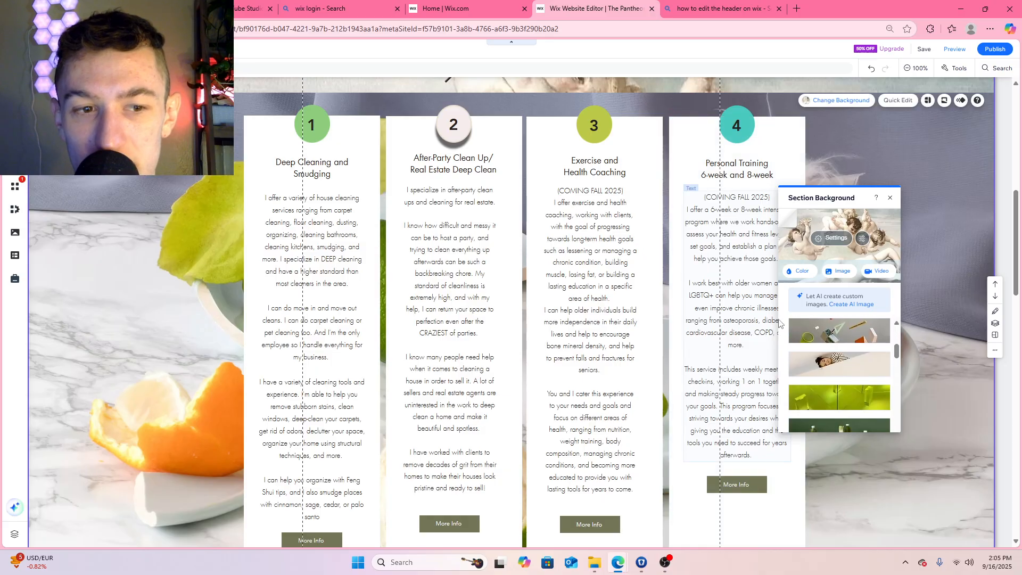
scroll(985, 319, up, 4)
scroll(985, 324, down, 1)
click(900, 305)
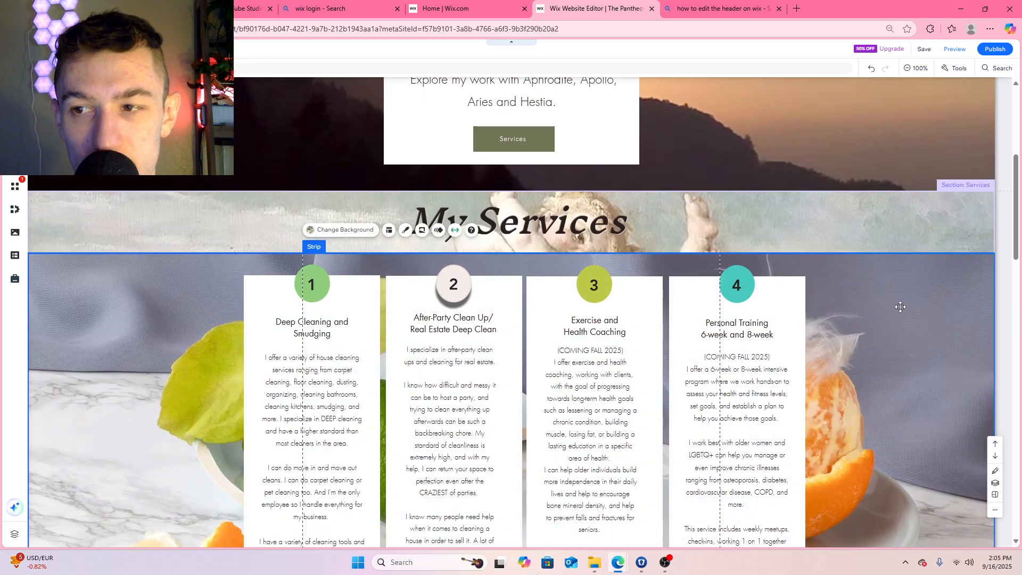
click(327, 231)
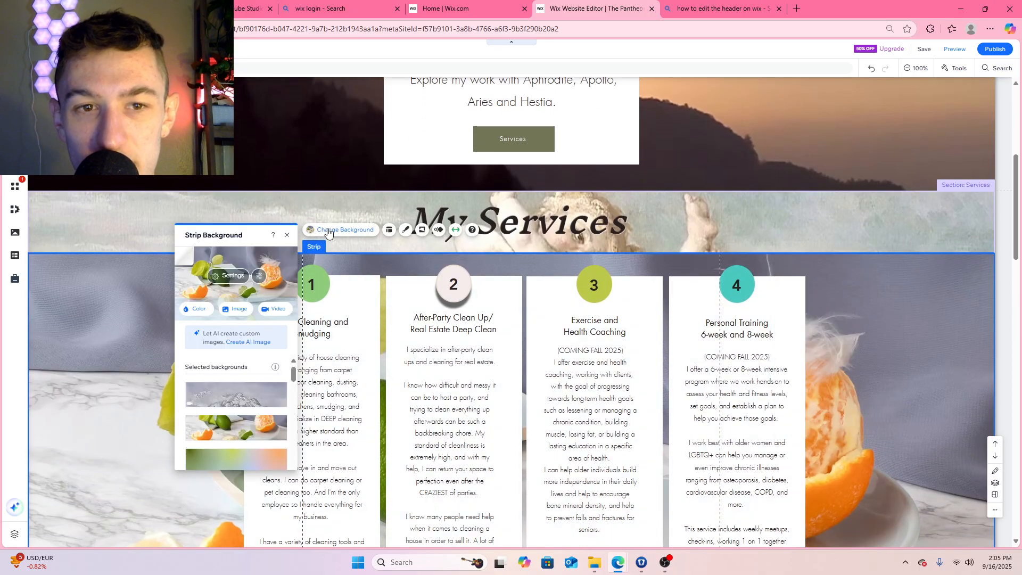
click(239, 309)
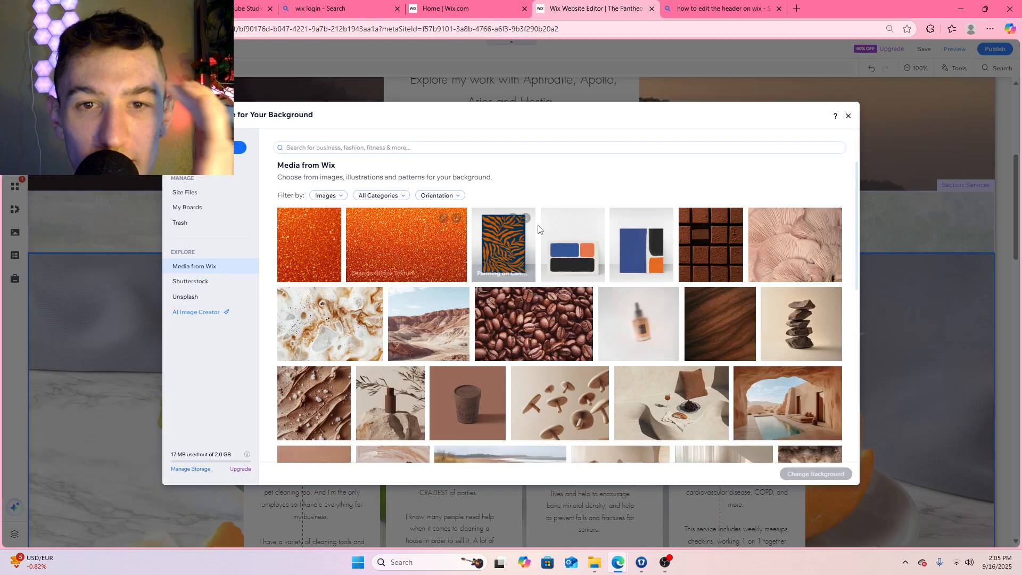
text(go)
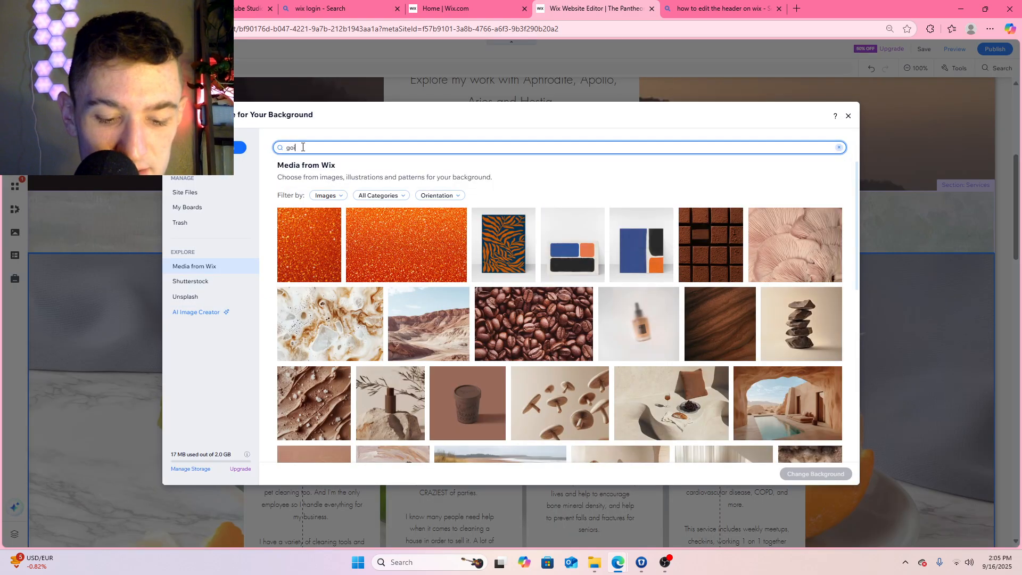
text(i)
key(BackSpace)
text(d)
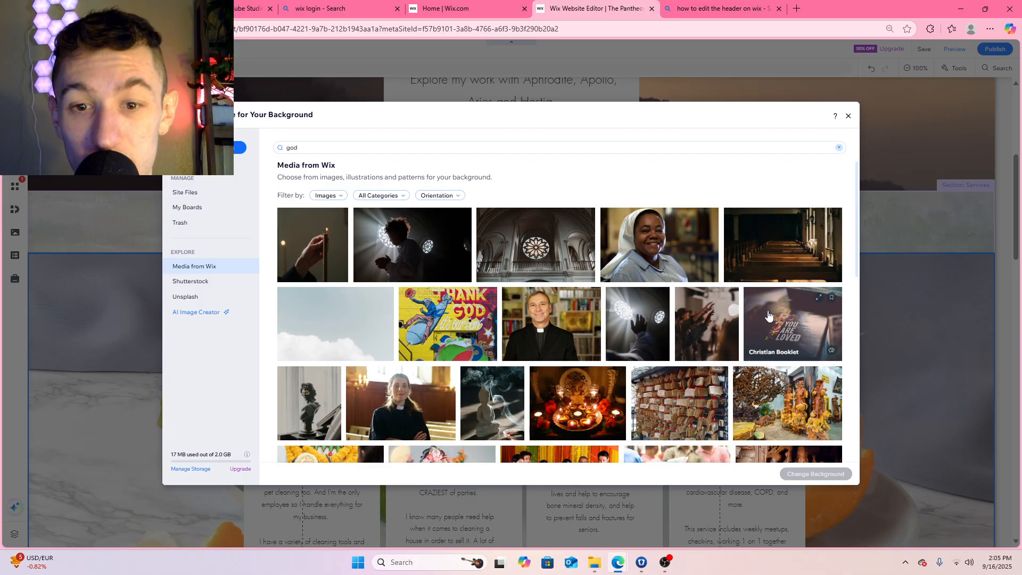
scroll(746, 340, down, 1)
scroll(713, 371, down, 3)
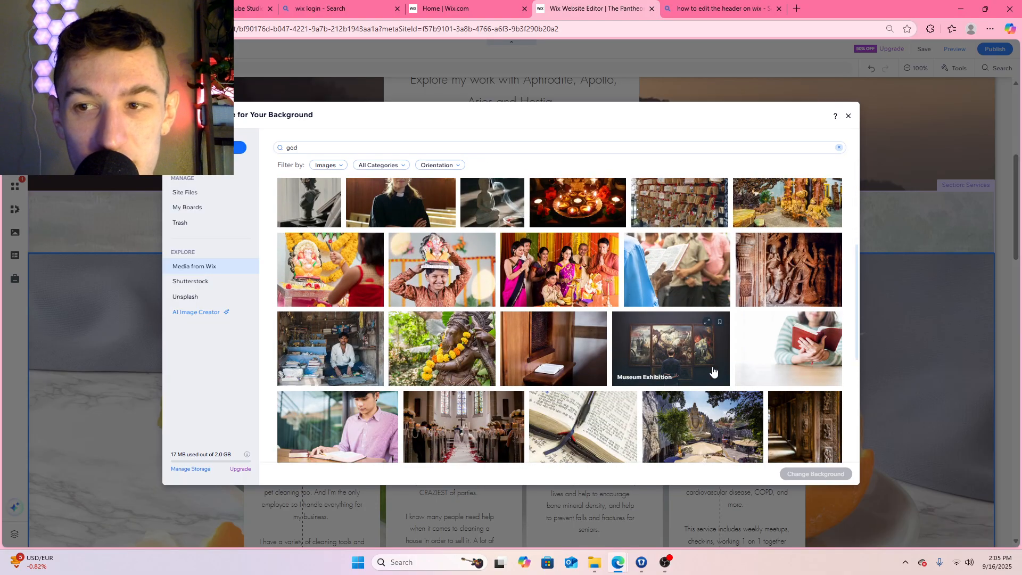
scroll(713, 371, down, 3)
scroll(559, 319, up, 7)
Search for "goddess" instead and set the Birth of Venus image as the background of the strip behind the service cards
click(317, 149)
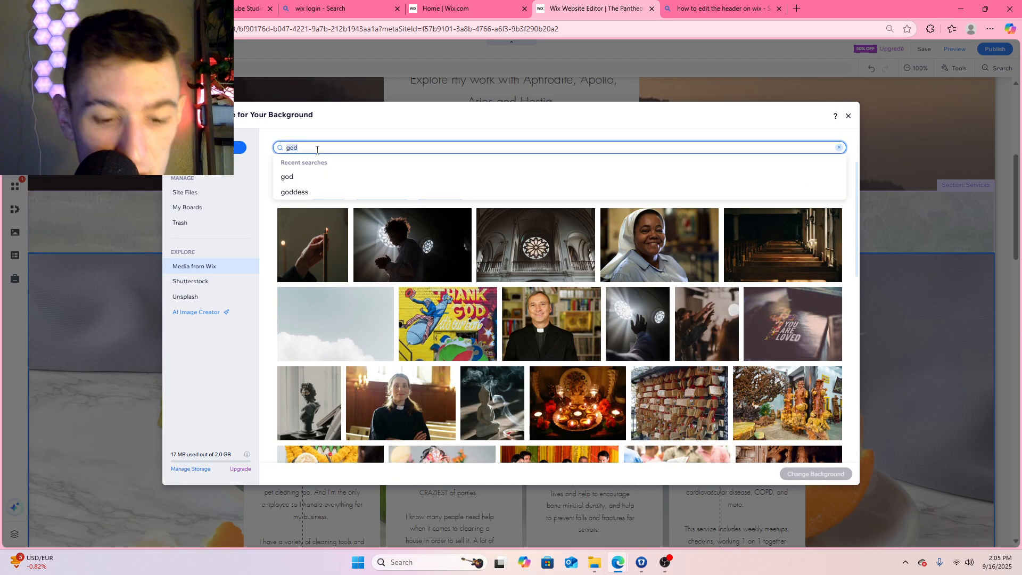
text(goddess)
key(Return)
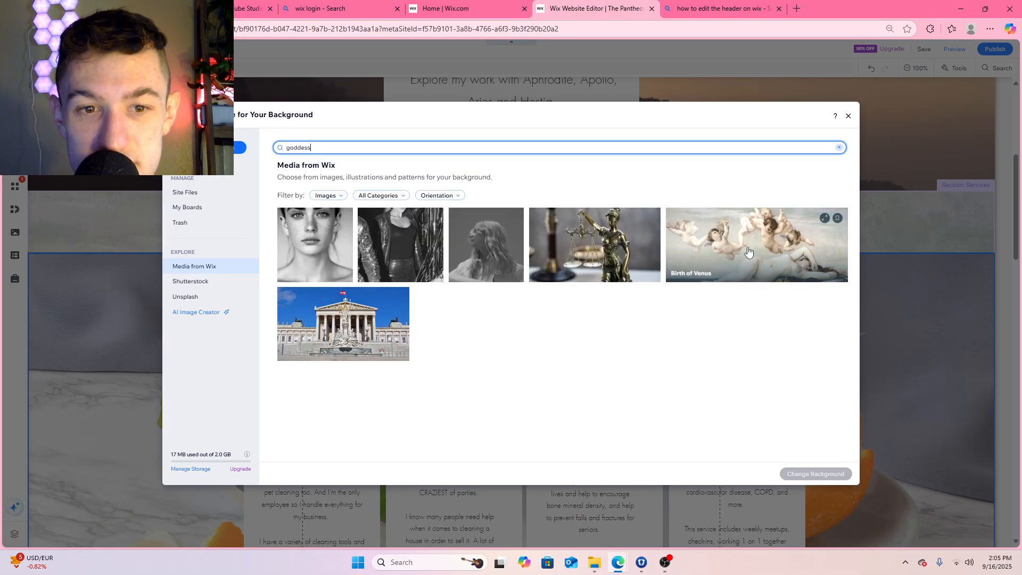
click(749, 252)
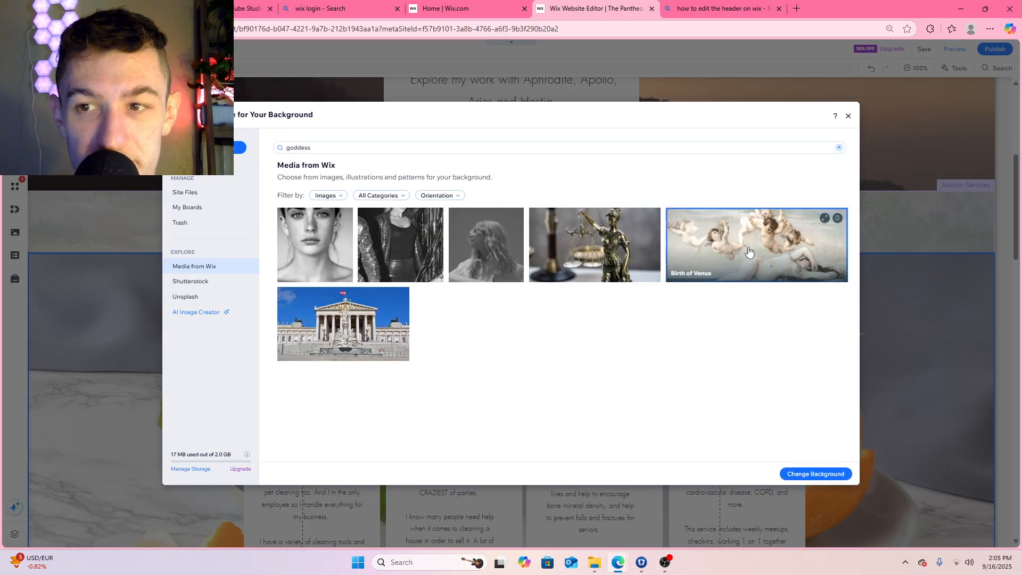
click(823, 475)
scroll(804, 344, down, 6)
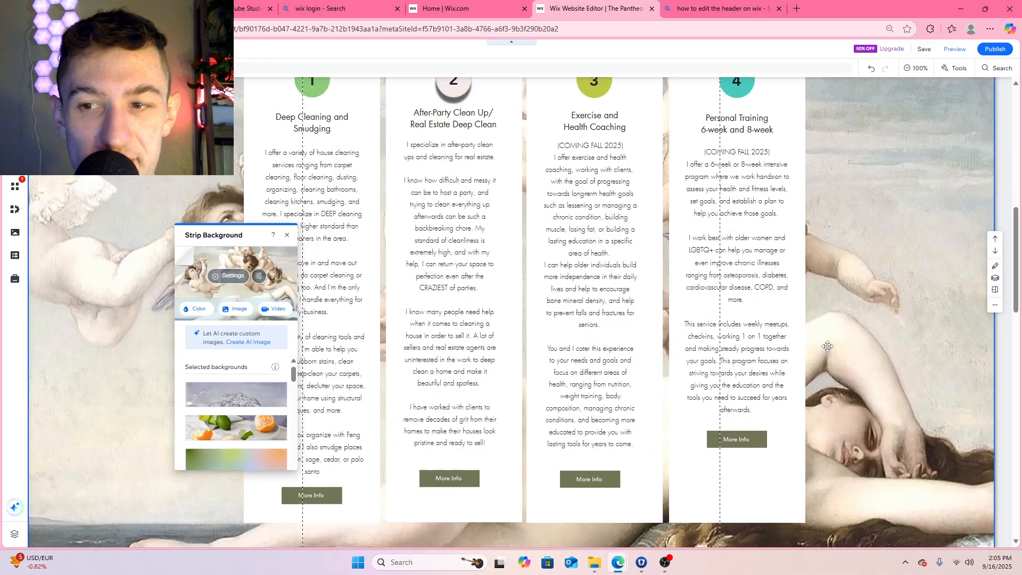
scroll(828, 343, up, 5)
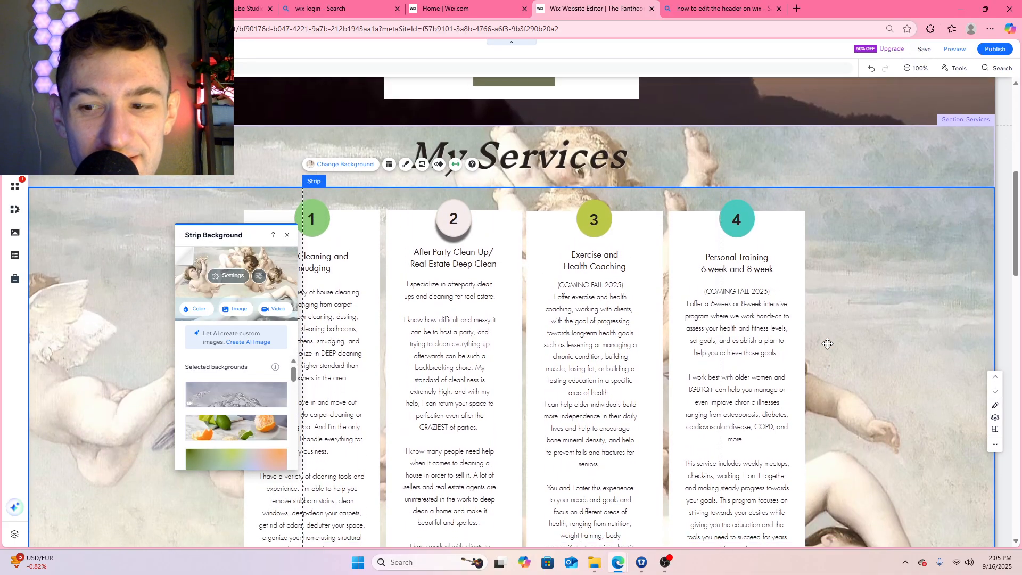
scroll(827, 343, down, 3)
scroll(827, 343, down, 1)
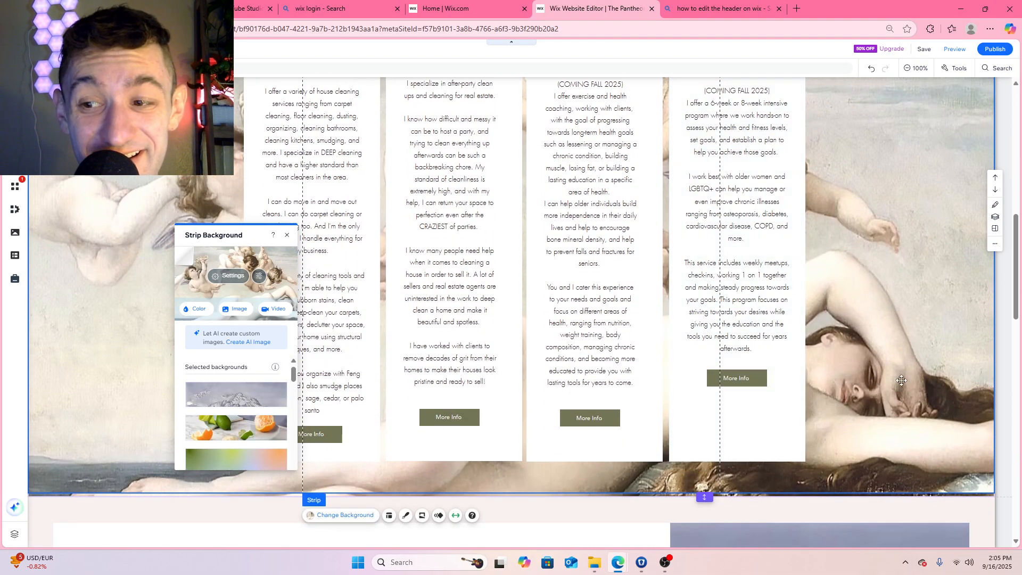
Extend the Services section's height downward so its background shows below the strip behind the service cards
scroll(913, 358, up, 8)
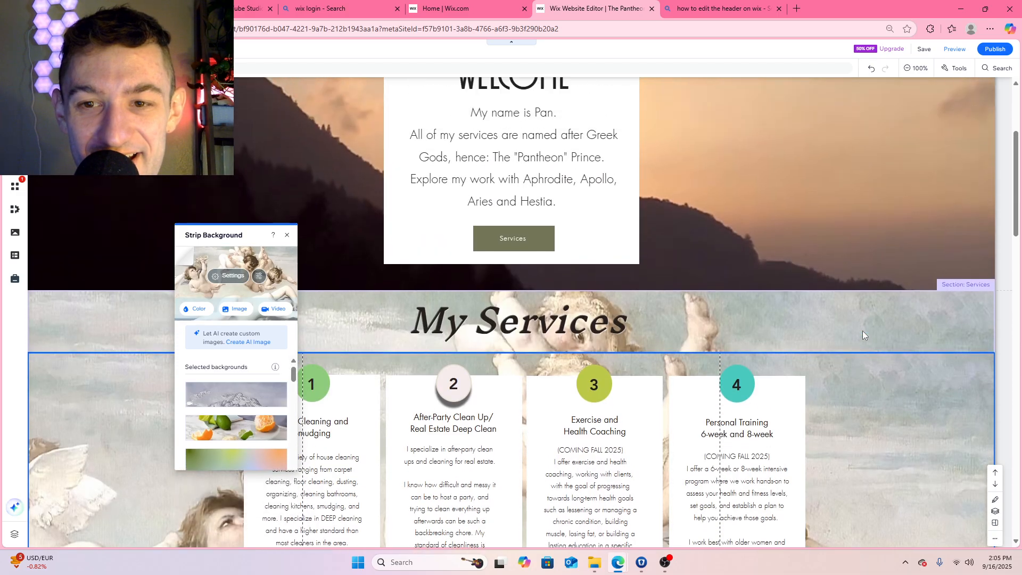
scroll(772, 234, down, 2)
click(782, 230)
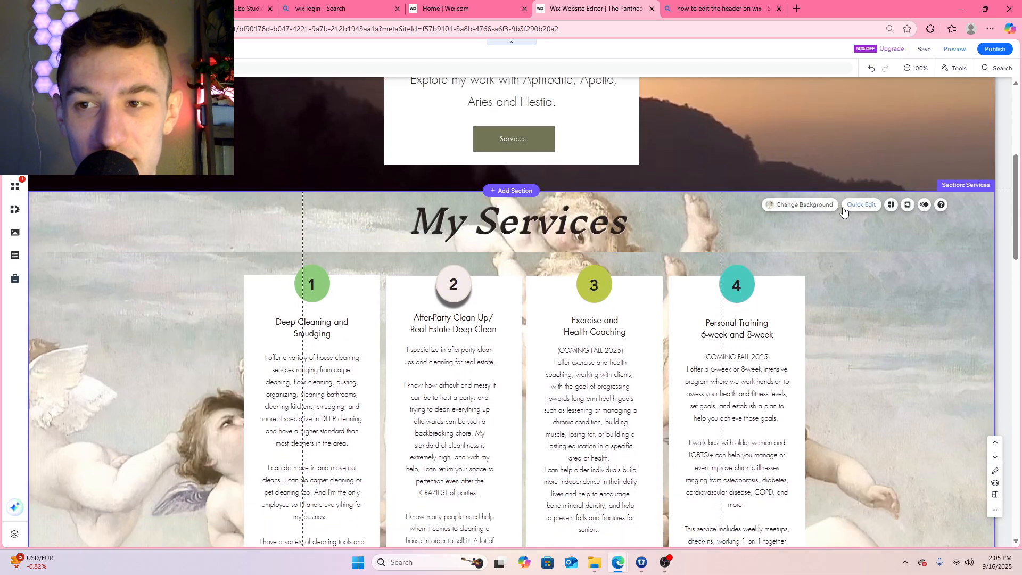
click(825, 207)
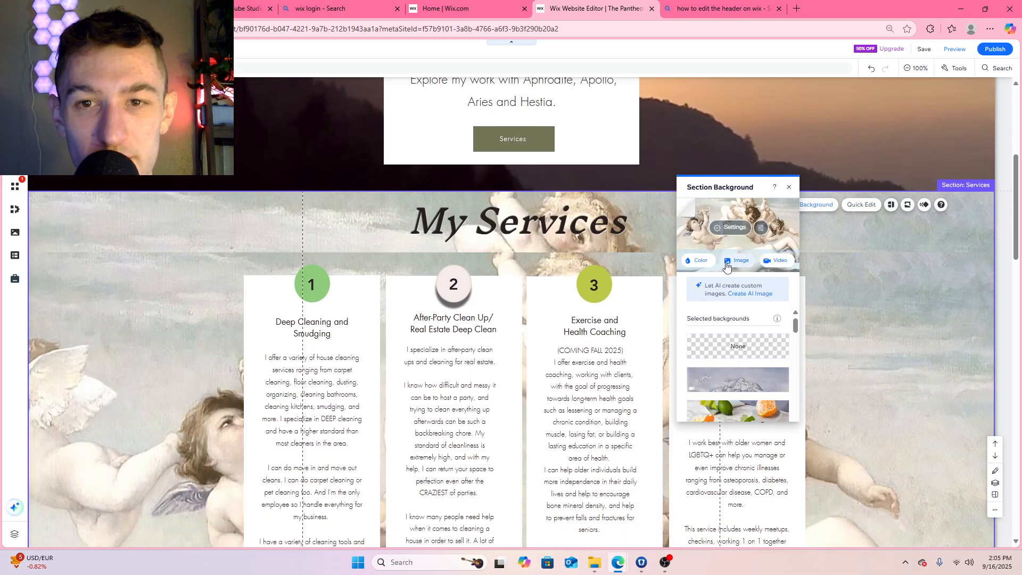
scroll(852, 240, down, 7)
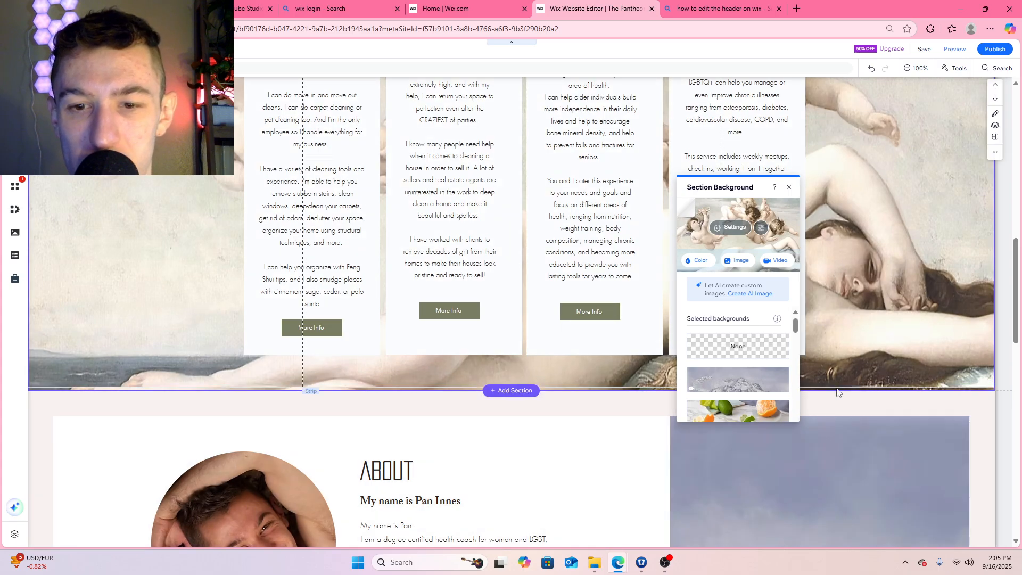
click(580, 381)
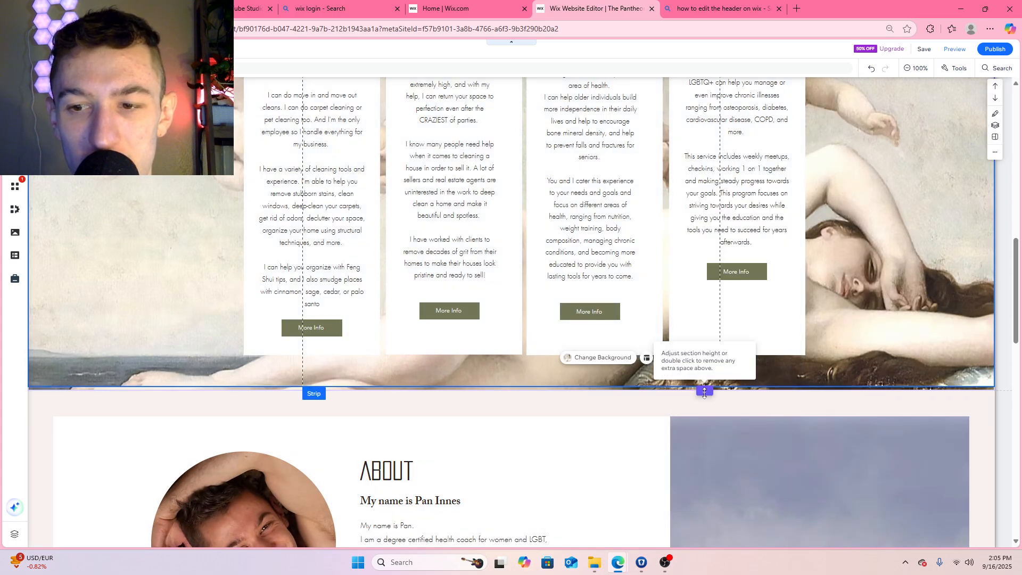
drag(708, 387, 718, 464)
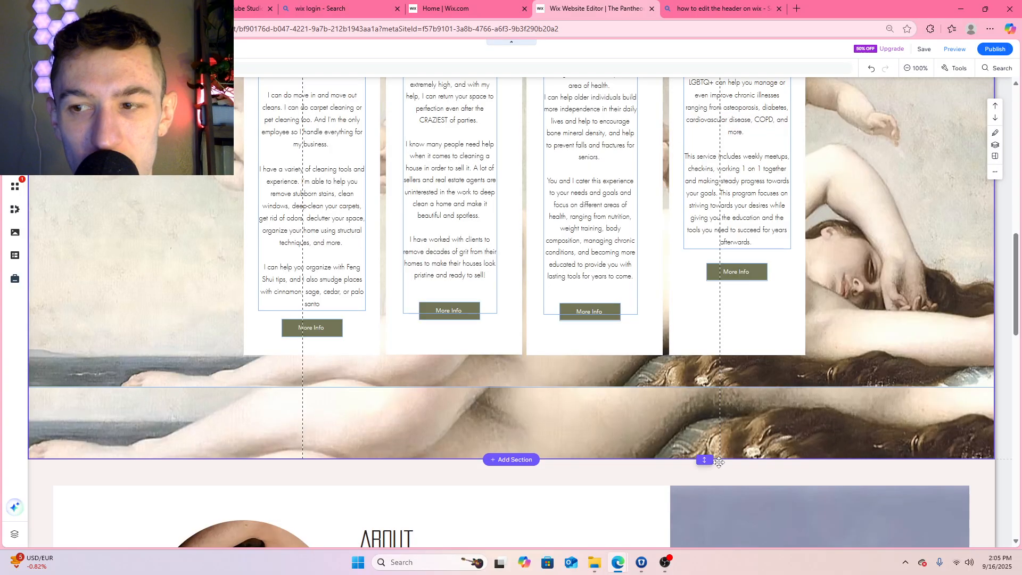
Search the Wix media for "red" and set the Red Fabric image as the Services section's background
scroll(311, 431, up, 7)
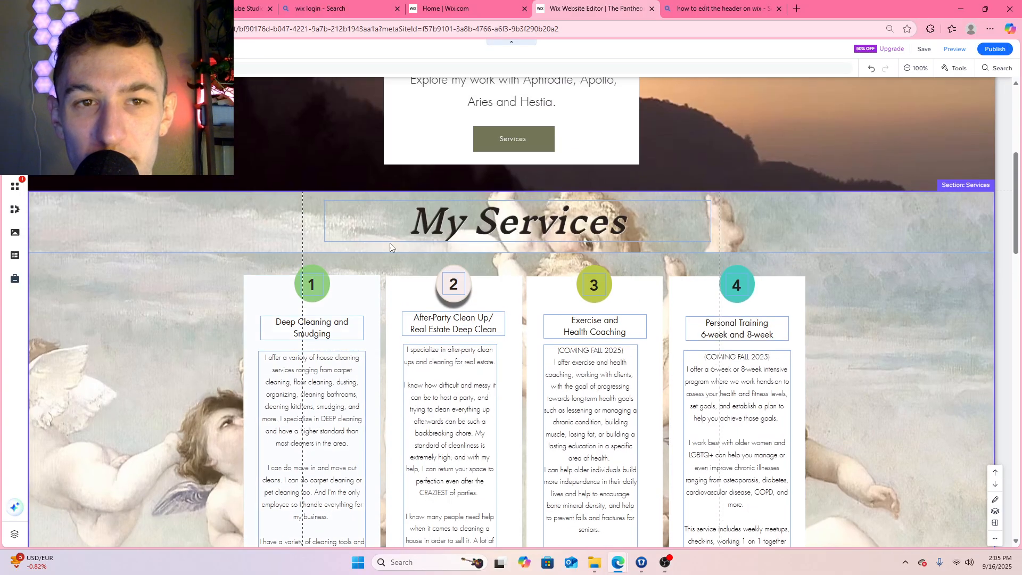
right_click(817, 224)
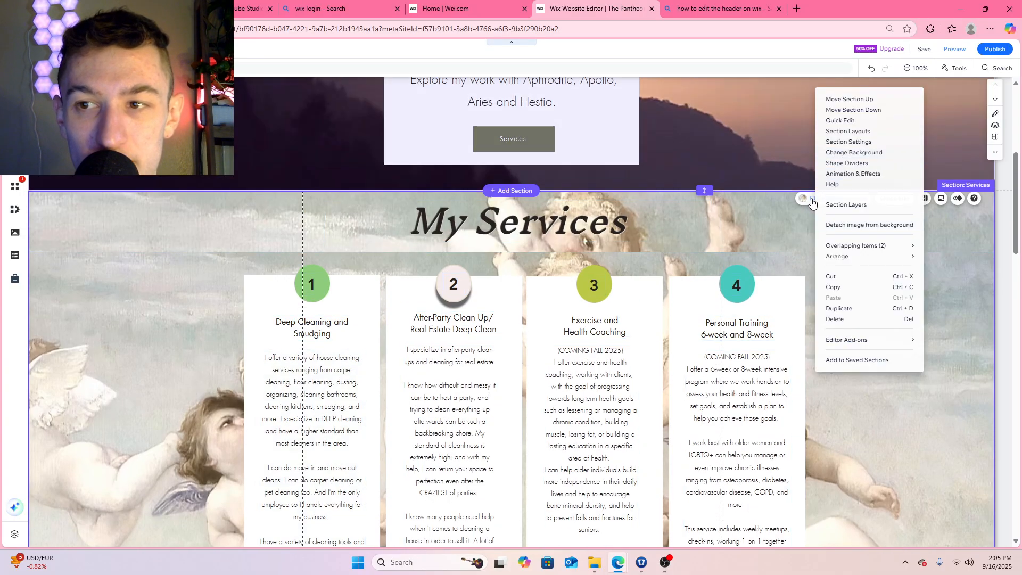
click(833, 154)
click(728, 246)
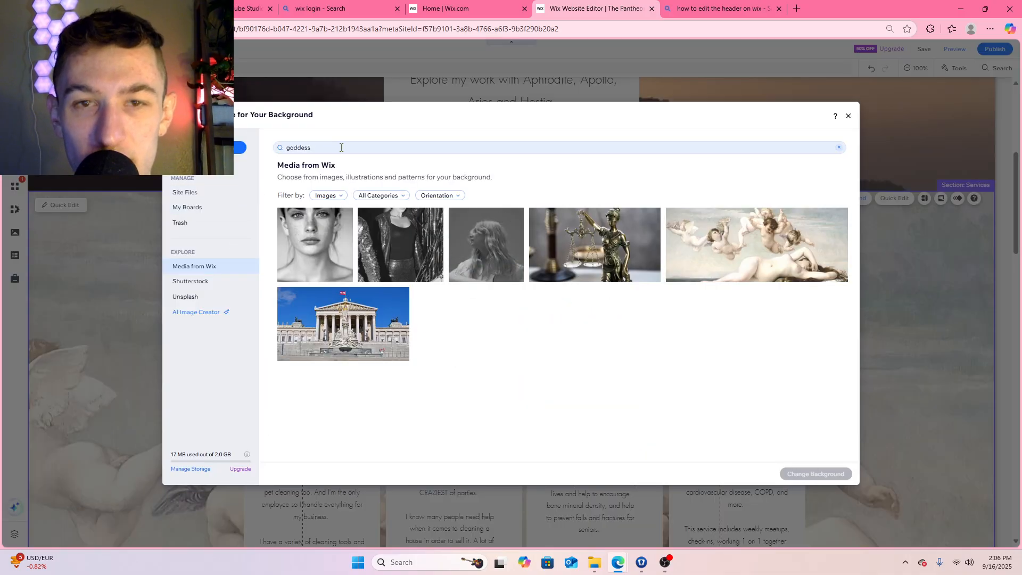
drag(341, 147, 290, 147)
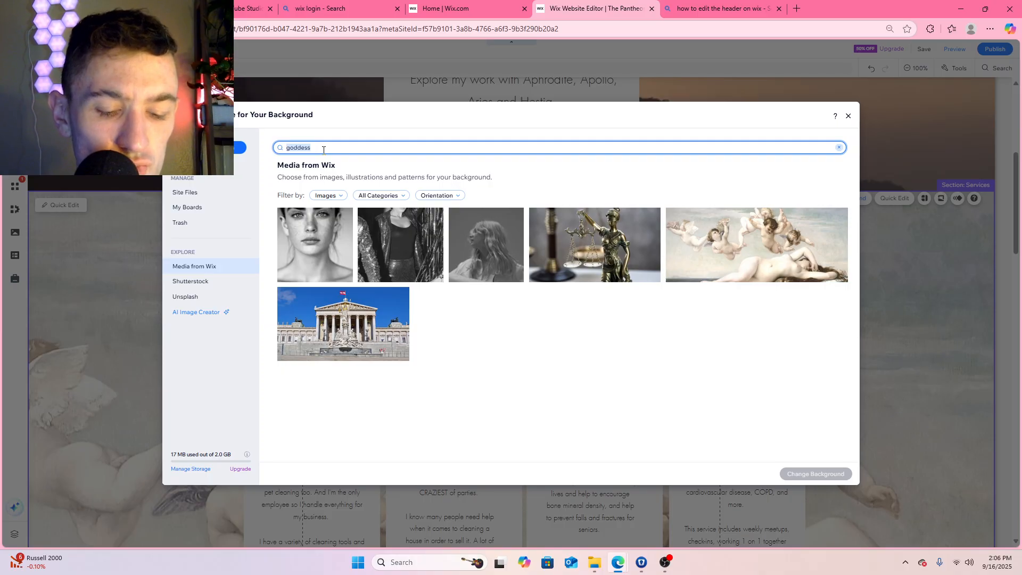
text(red)
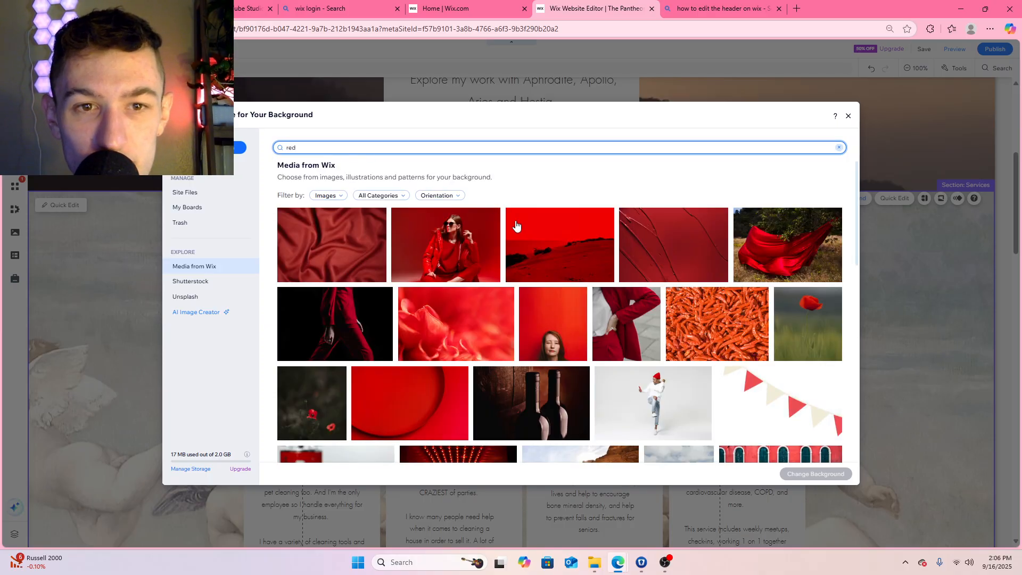
click(352, 254)
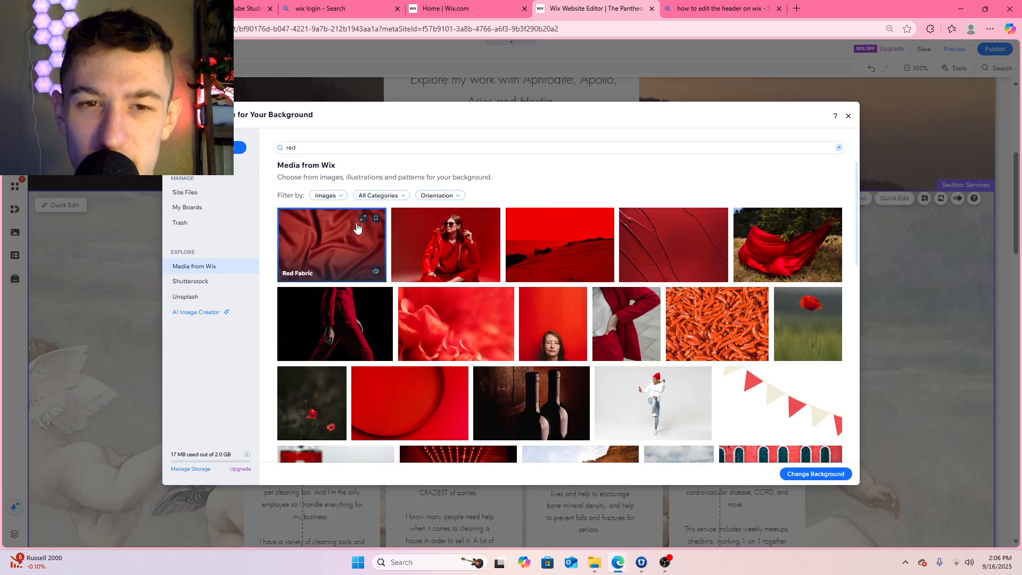
double_click(336, 243)
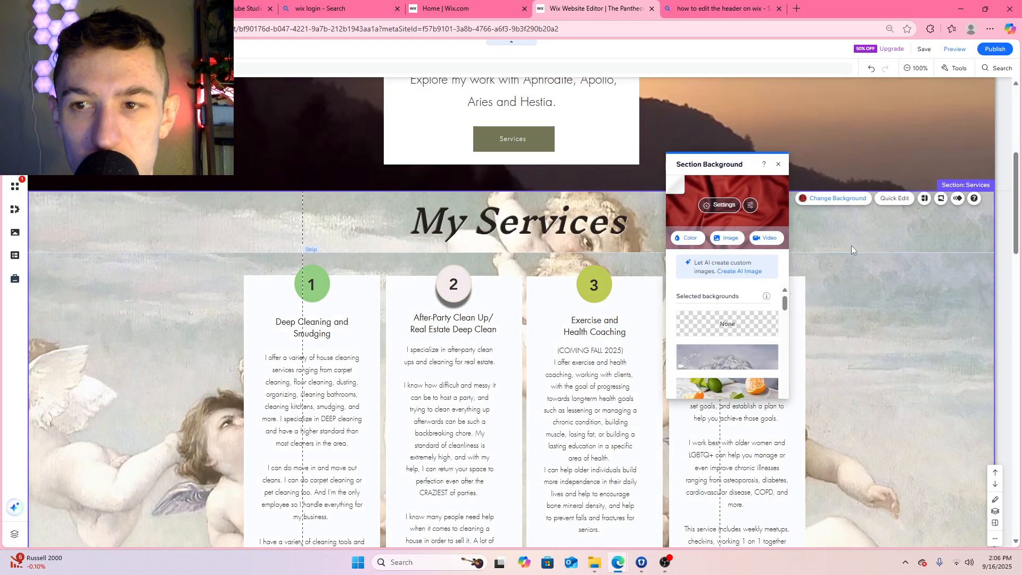
scroll(887, 267, down, 8)
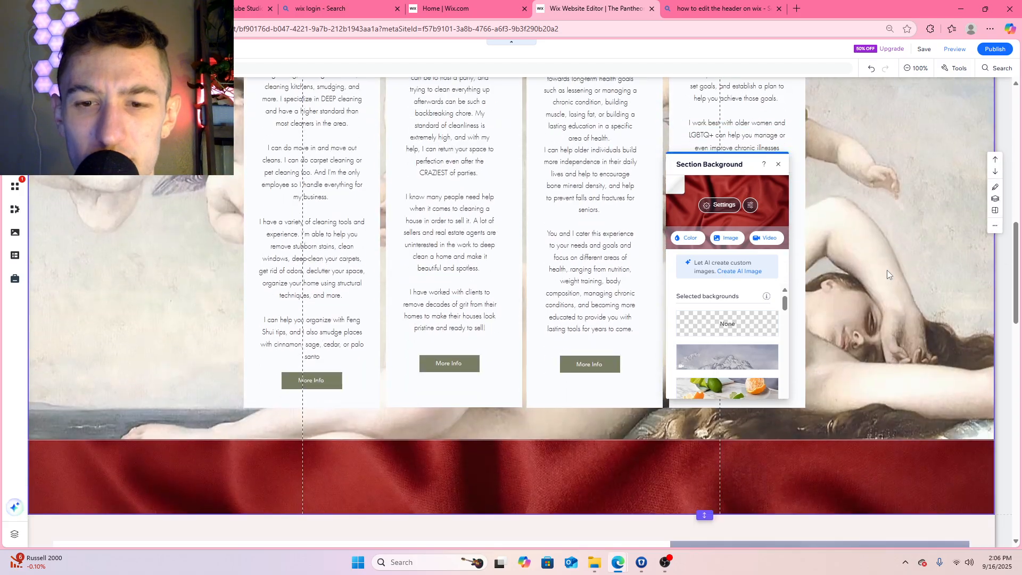
scroll(887, 270, up, 5)
scroll(886, 270, up, 2)
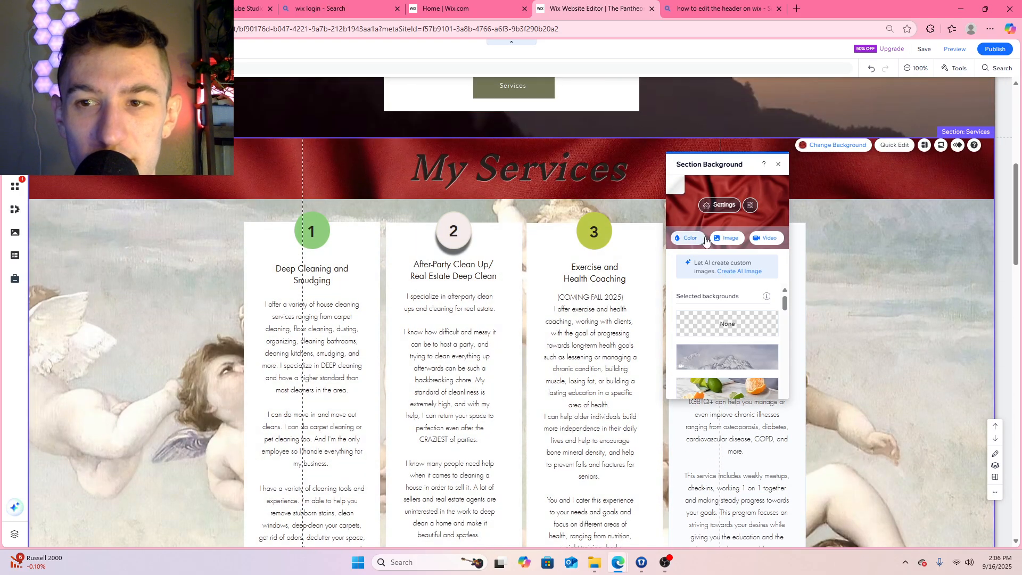
Choose a different image for the Services section's background, searching the Wix media for "brown"
click(824, 149)
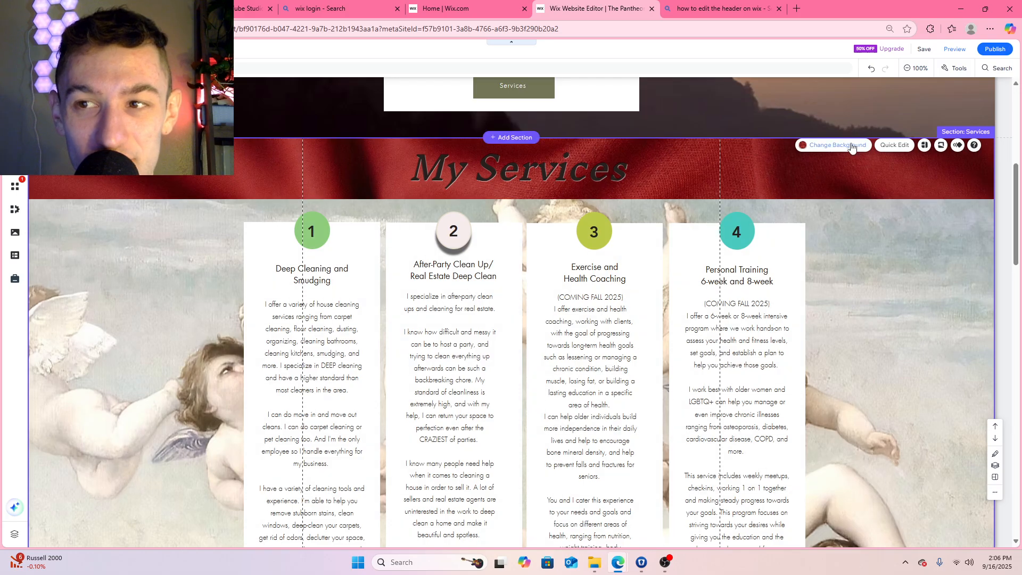
click(833, 145)
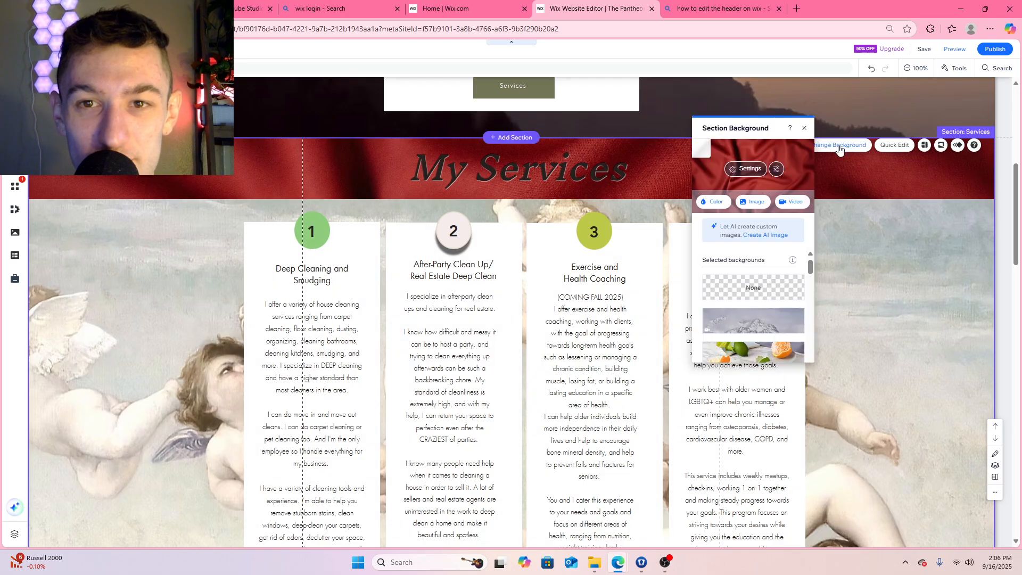
click(755, 203)
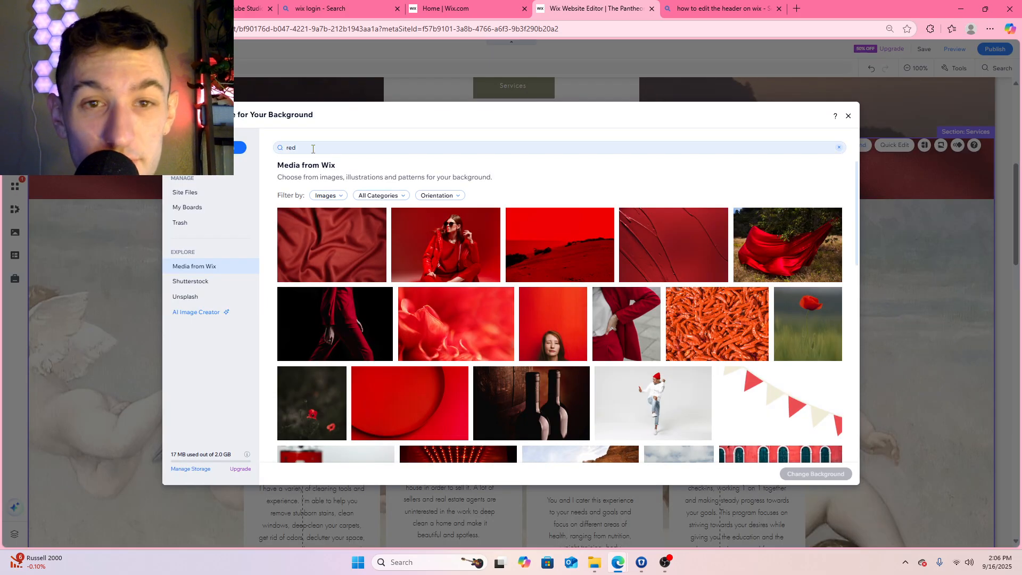
scroll(530, 270, down, 4)
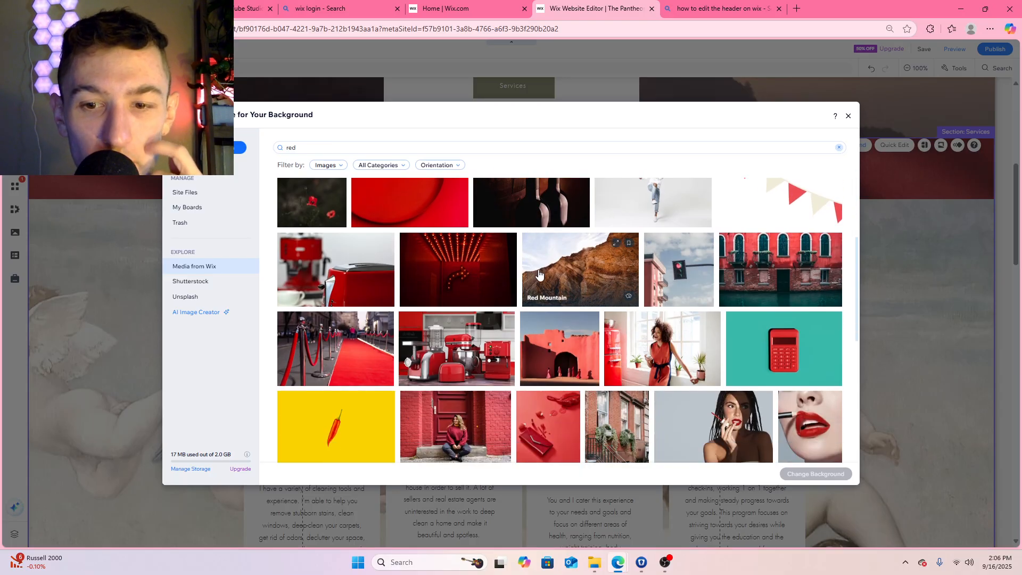
scroll(539, 274, up, 4)
double_click(305, 148)
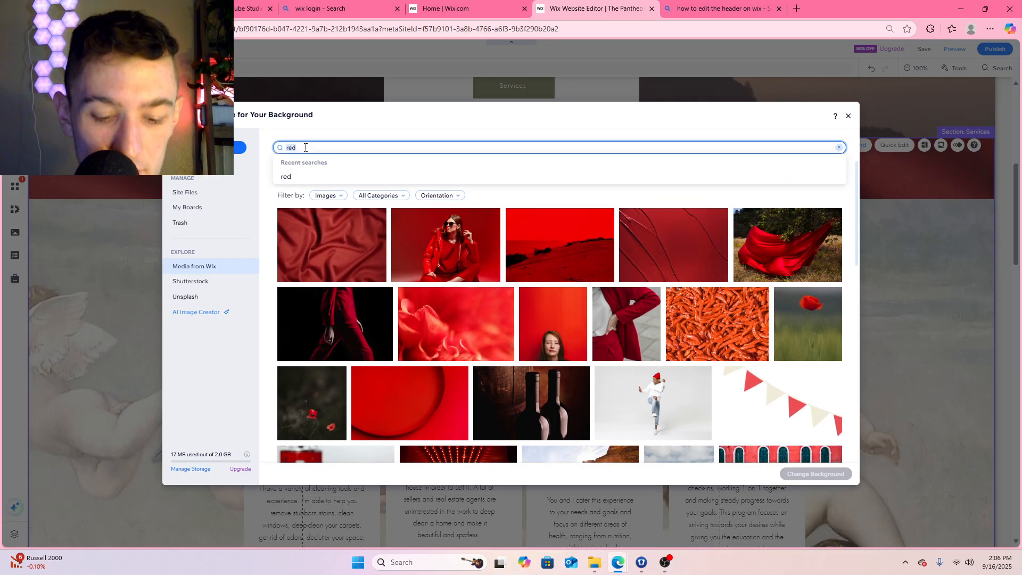
text(brown)
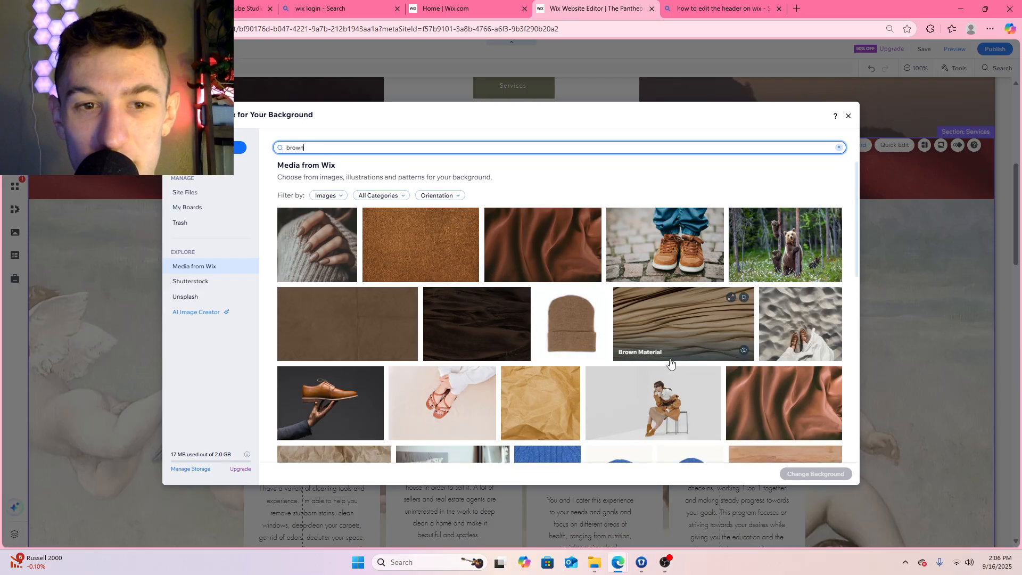
Look through the brown image results for a plain texture that suits the Services section's background
scroll(432, 333, down, 1)
scroll(432, 333, down, 4)
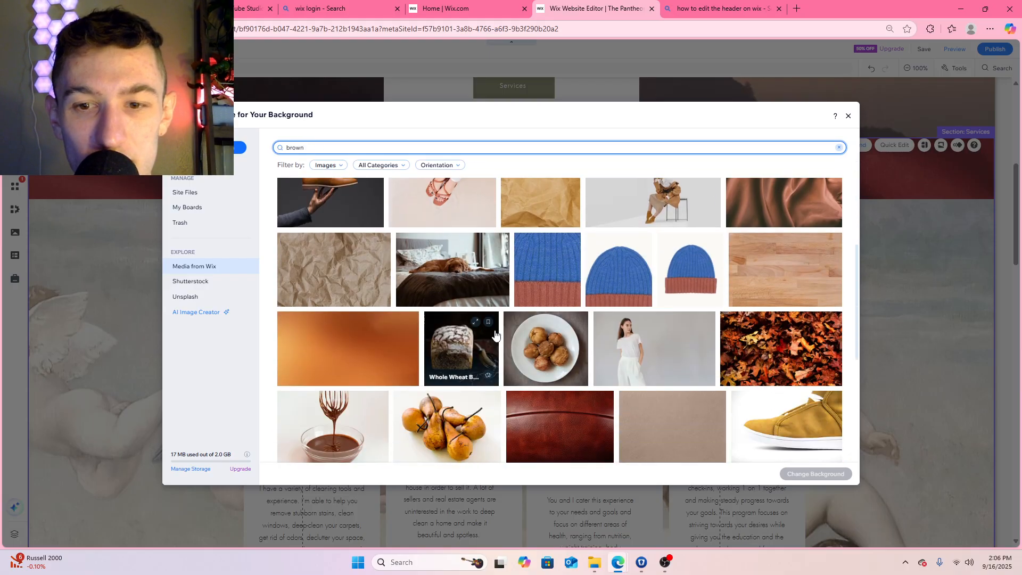
scroll(495, 334, down, 6)
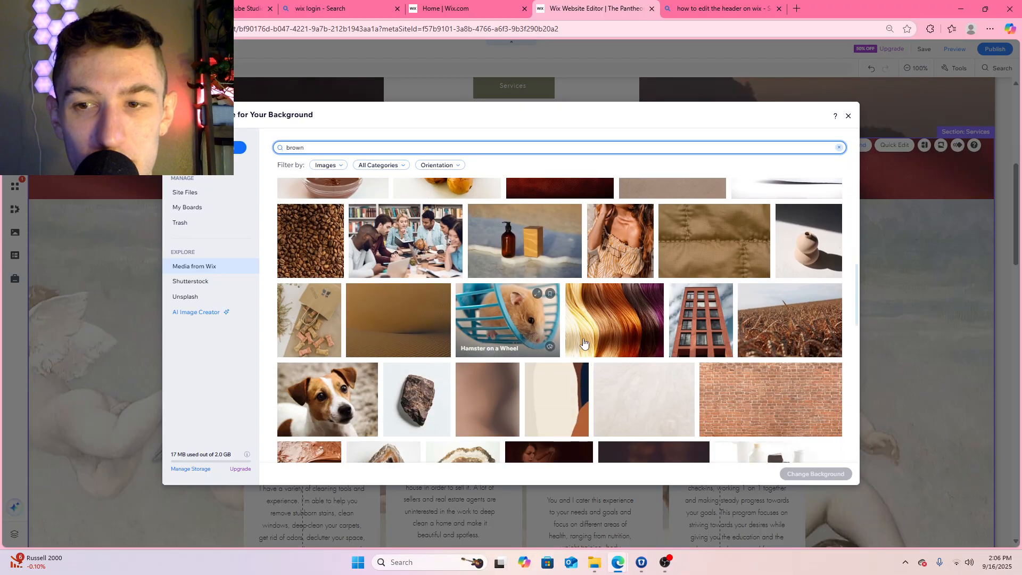
scroll(671, 343, up, 1)
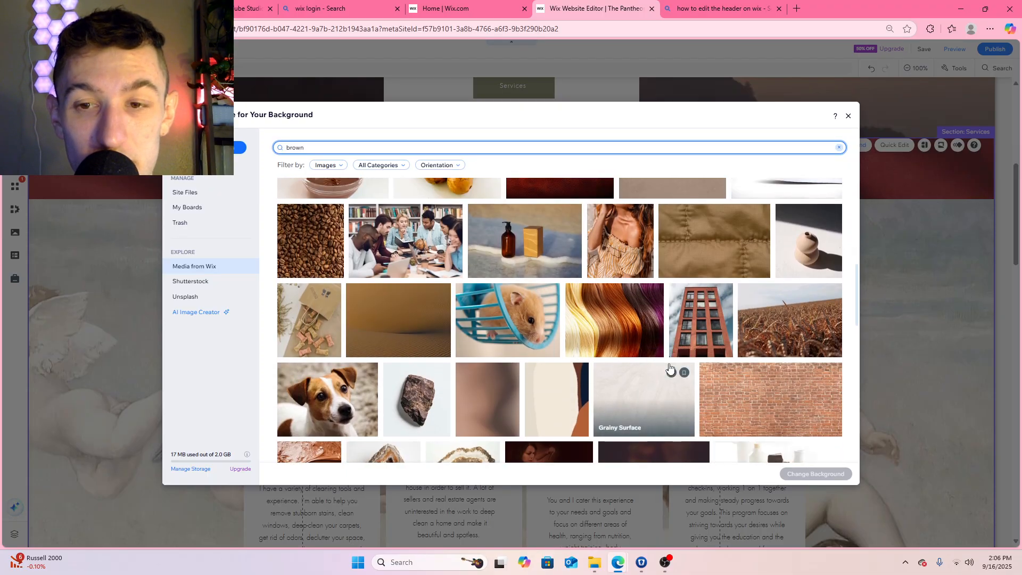
scroll(663, 356, down, 3)
scroll(660, 363, up, 2)
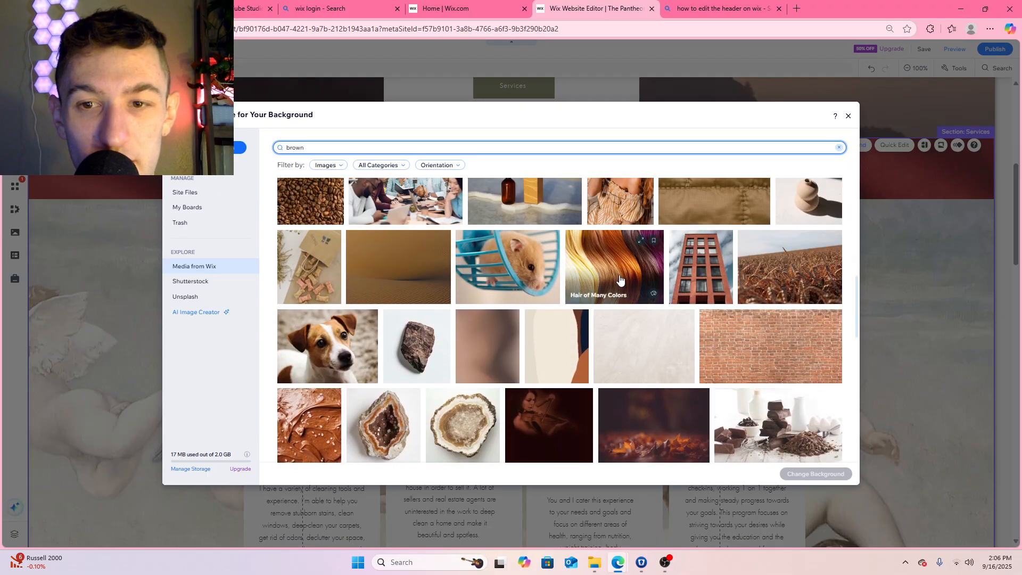
scroll(623, 324, down, 2)
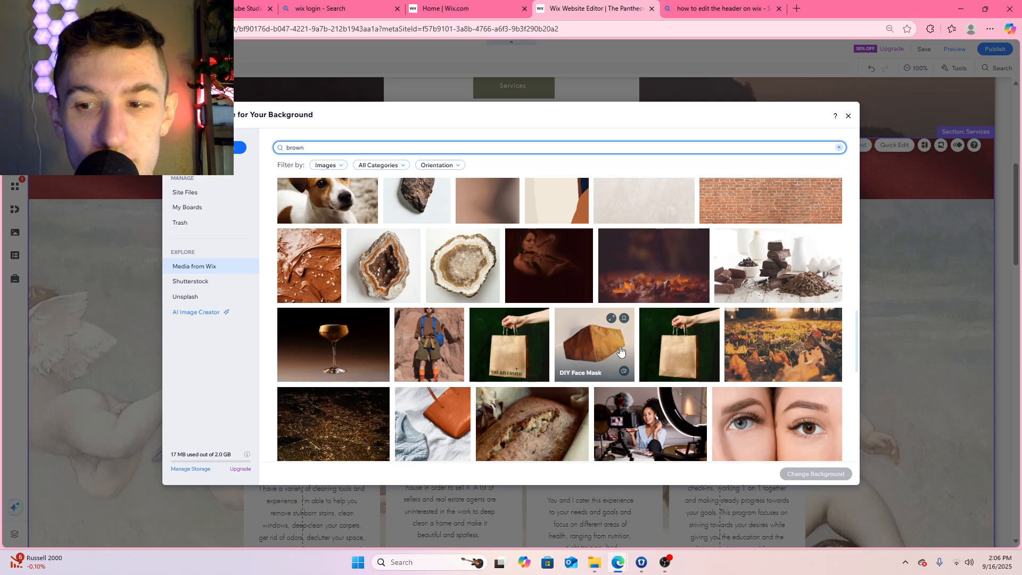
scroll(620, 351, down, 1)
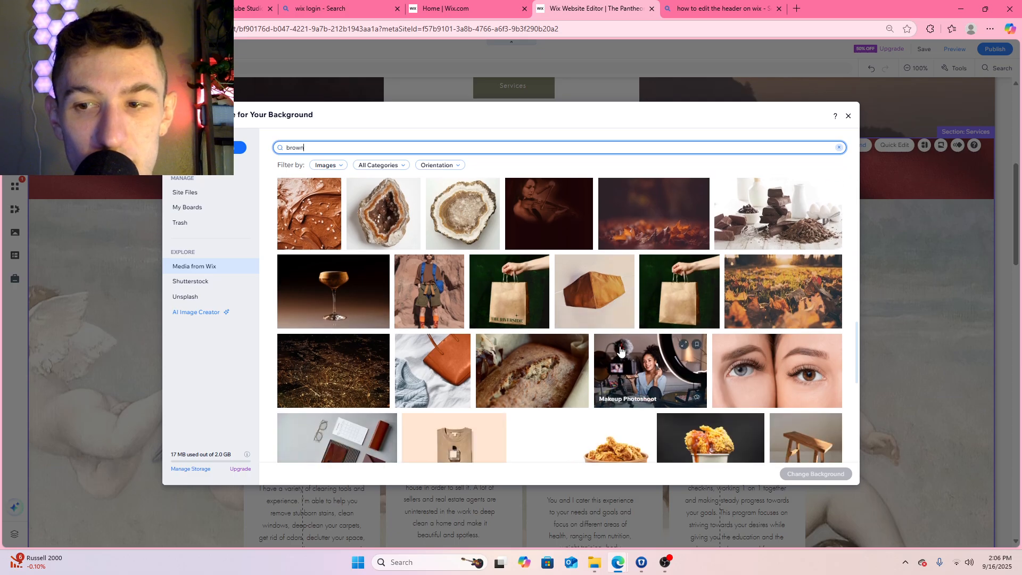
scroll(620, 350, down, 3)
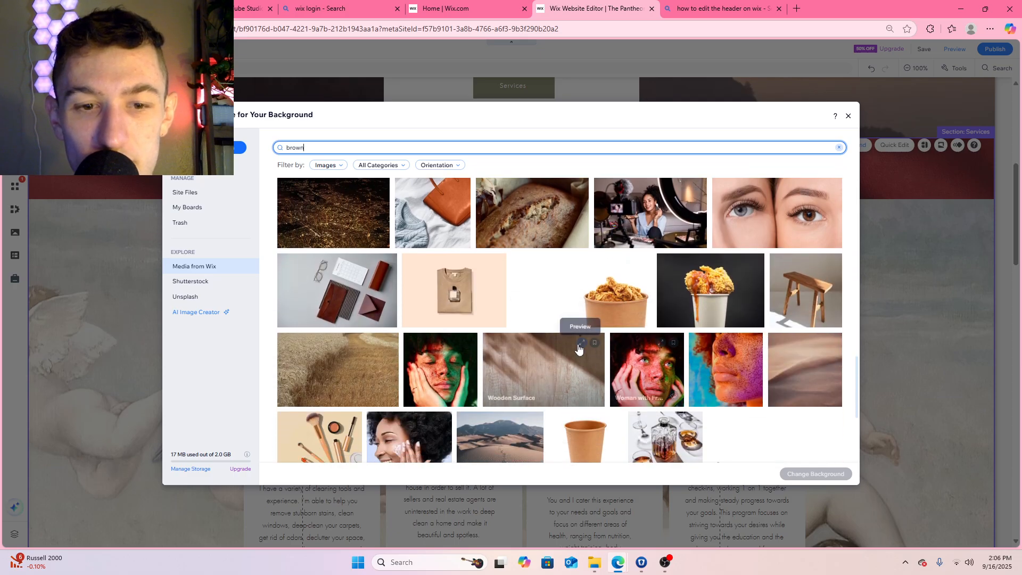
scroll(526, 349, up, 4)
scroll(526, 349, down, 3)
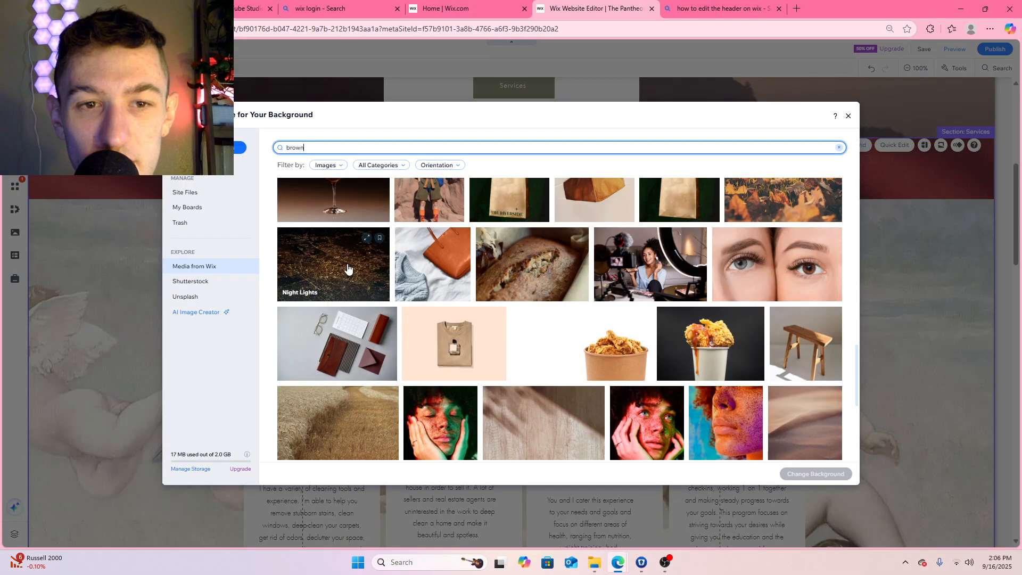
scroll(524, 295, down, 5)
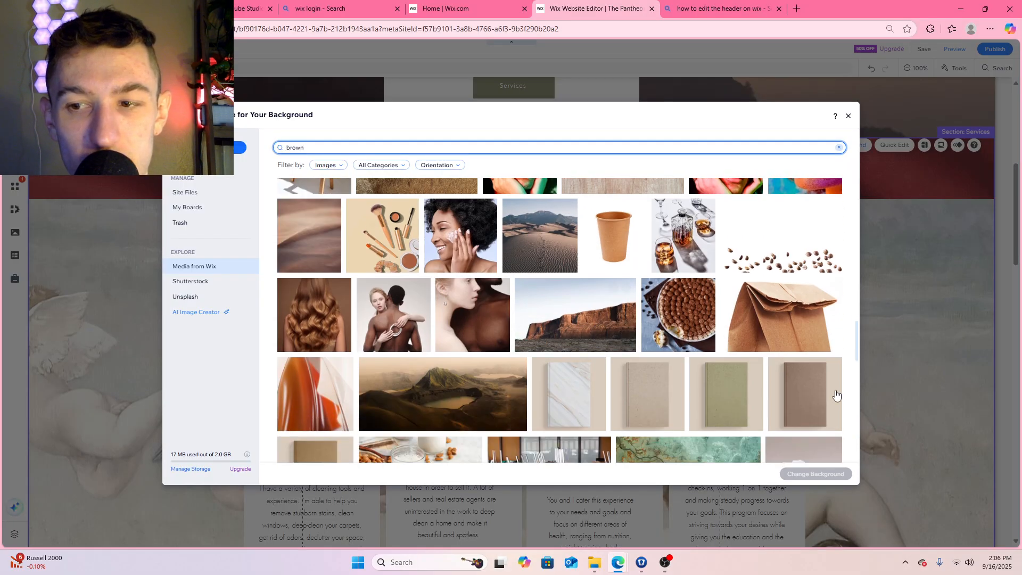
scroll(777, 372, down, 5)
scroll(675, 351, up, 20)
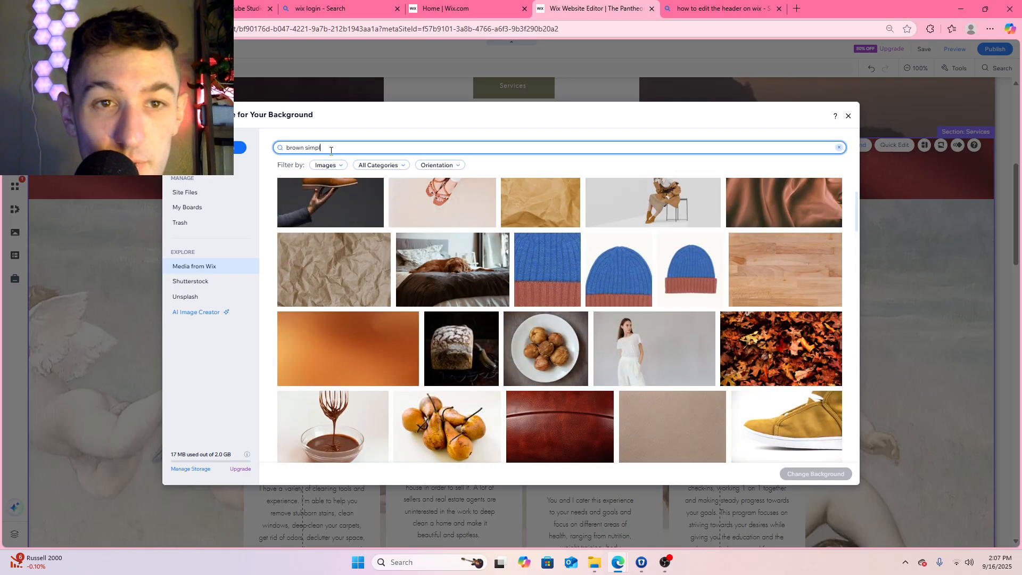
Refine the media search to "brown simple" and set the plain brown tile image as the Services section's background
text(e)
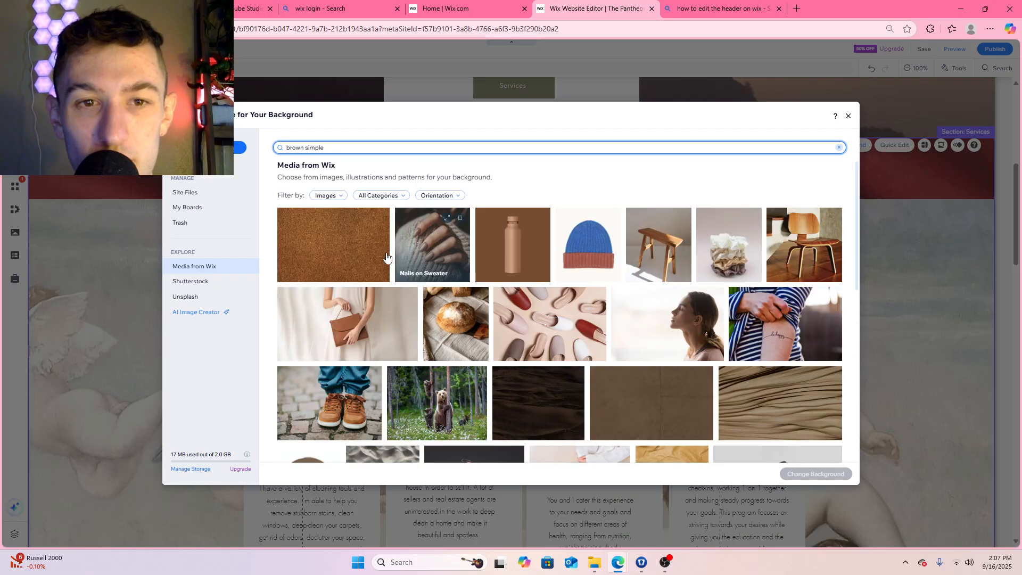
scroll(721, 301, down, 3)
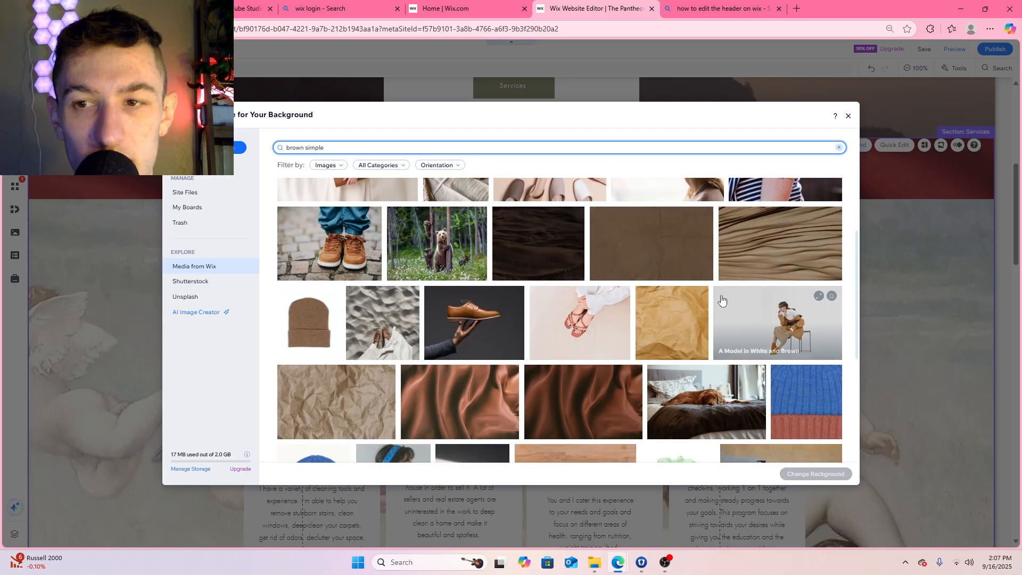
click(663, 254)
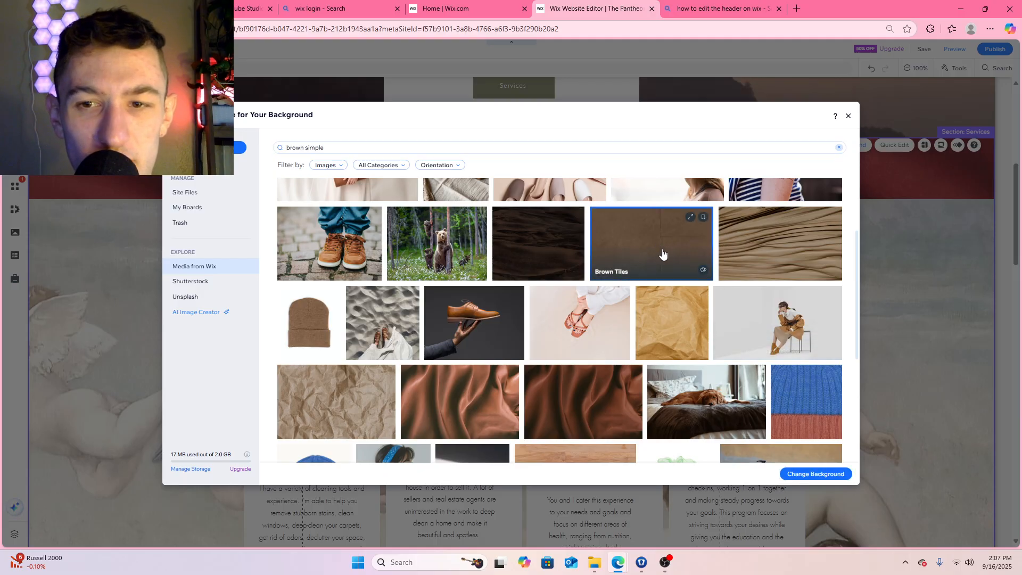
click(816, 474)
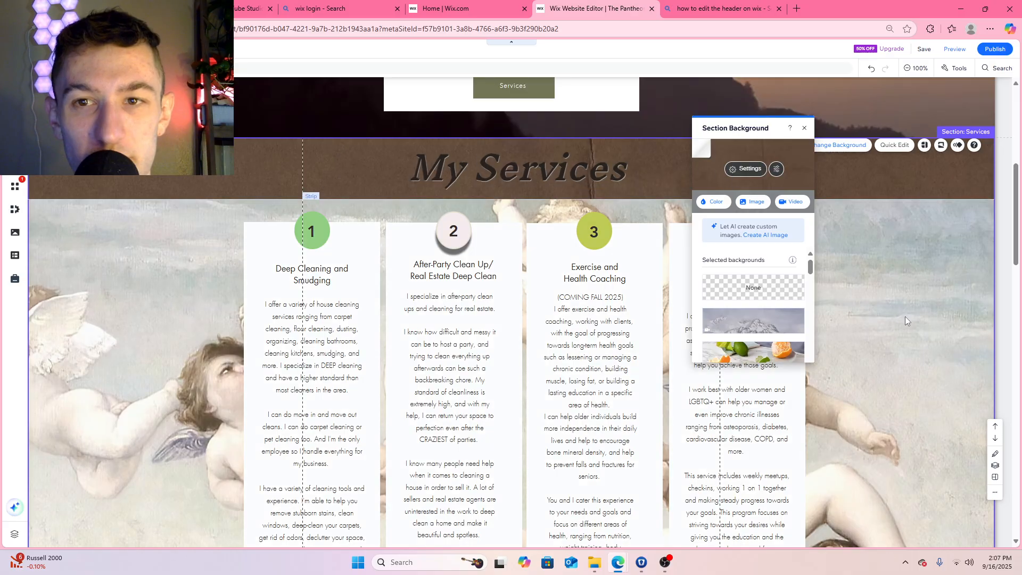
Set the text color of the "My Services" heading to white (#FFFFFF)
scroll(950, 321, down, 7)
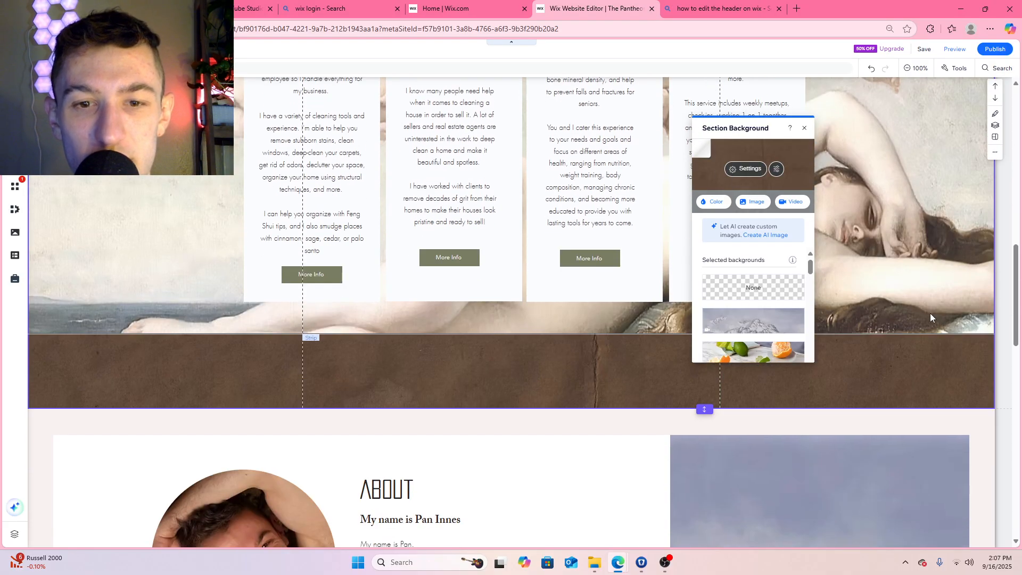
scroll(929, 316, up, 7)
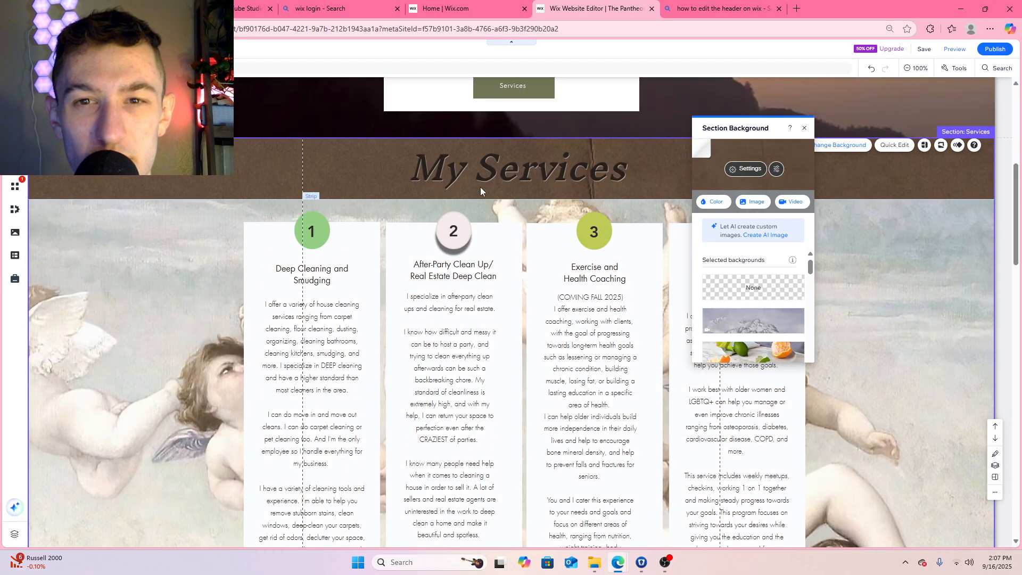
click(503, 170)
click(358, 208)
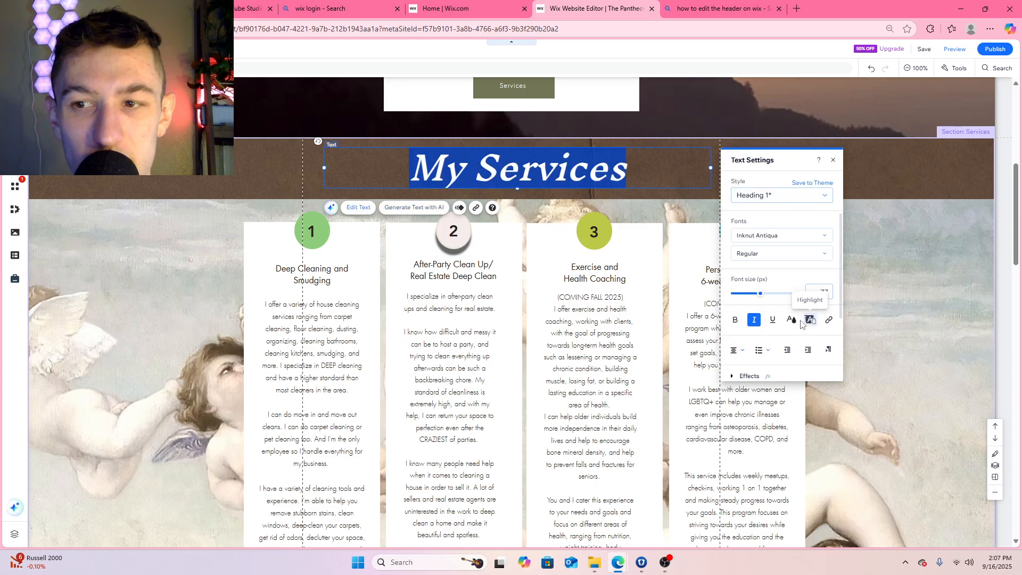
click(792, 320)
click(744, 307)
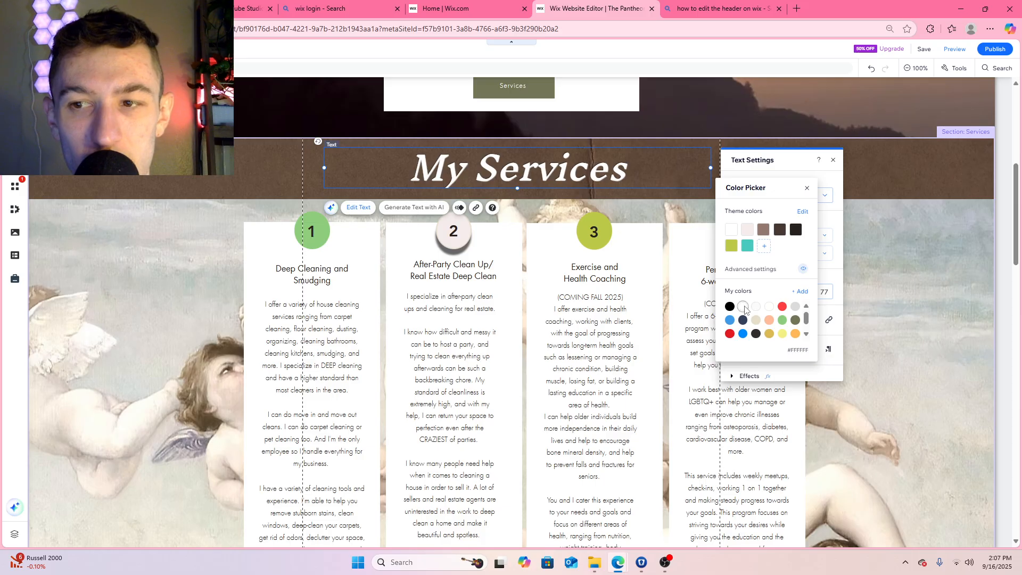
click(806, 190)
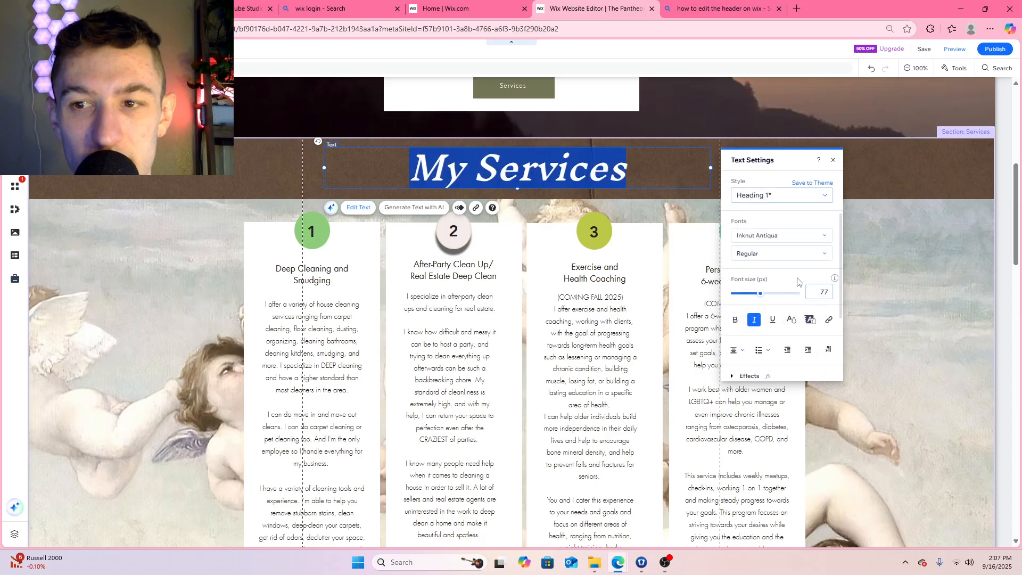
click(775, 322)
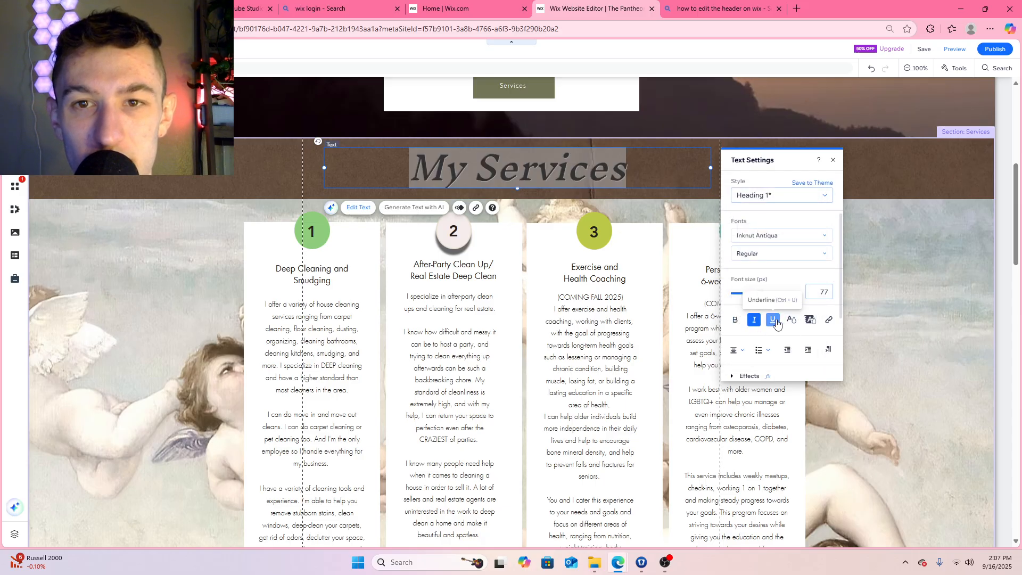
click(777, 324)
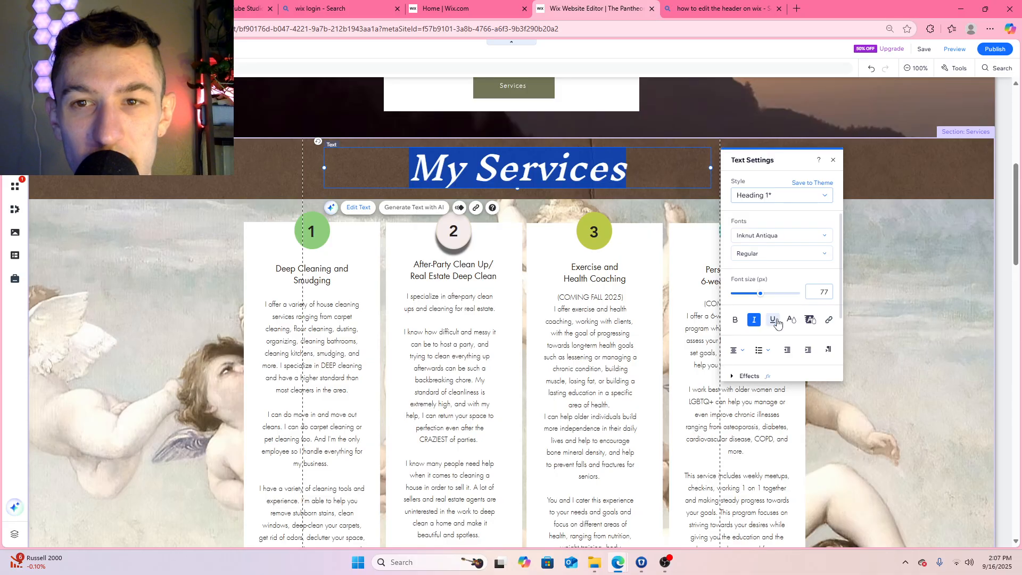
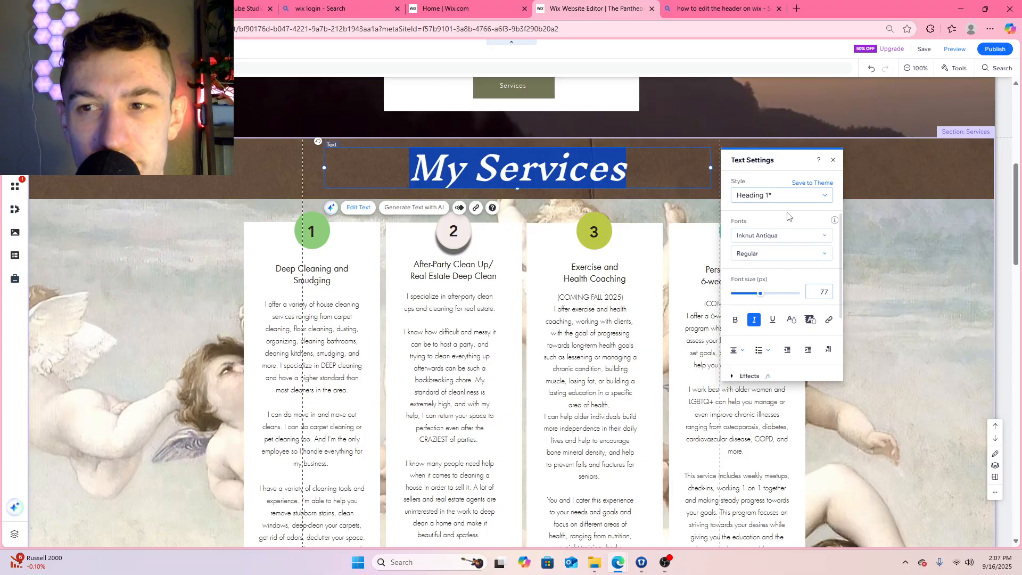
Underline the "My Services" heading and apply text effect B to it
click(772, 320)
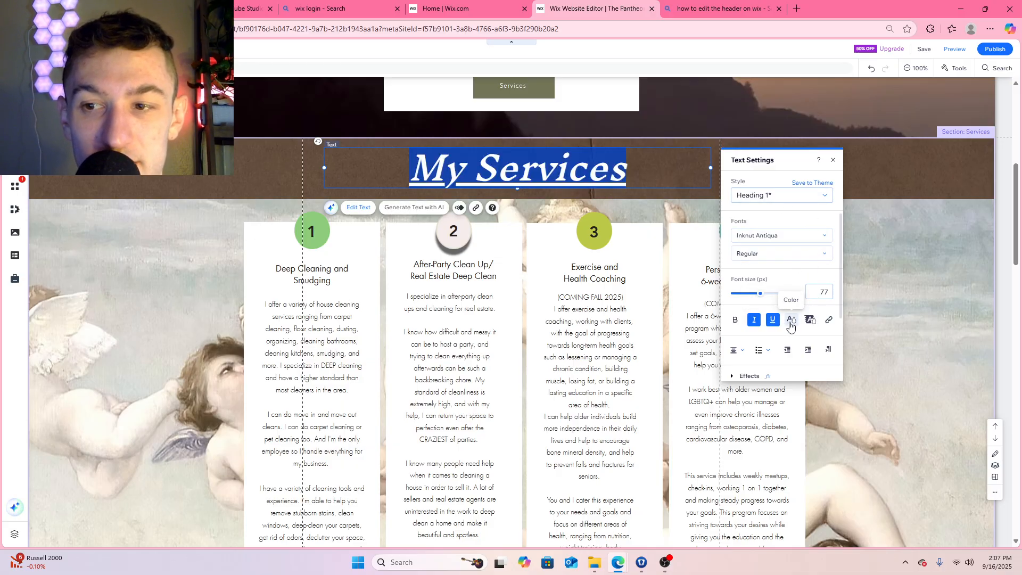
click(750, 376)
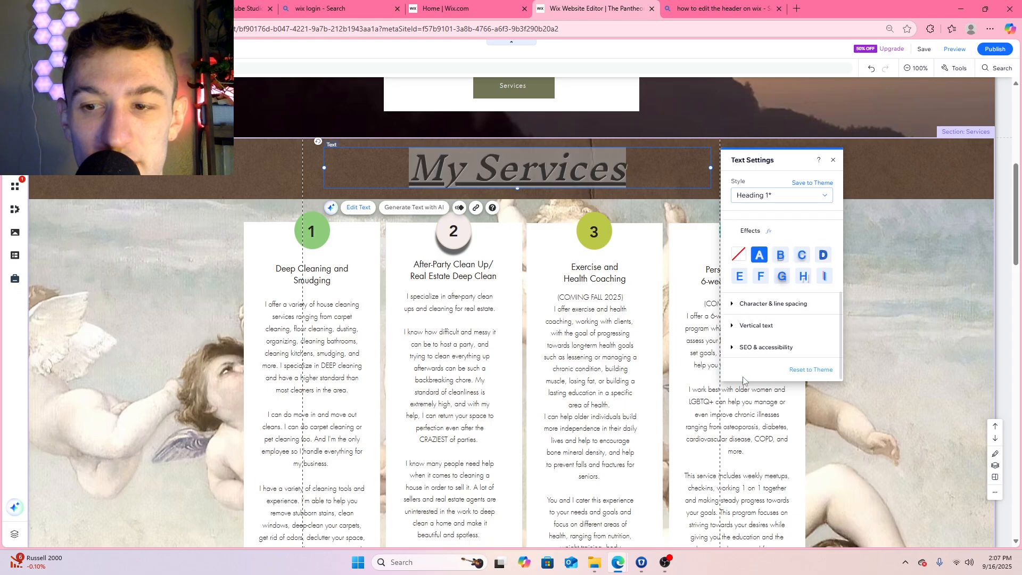
click(784, 257)
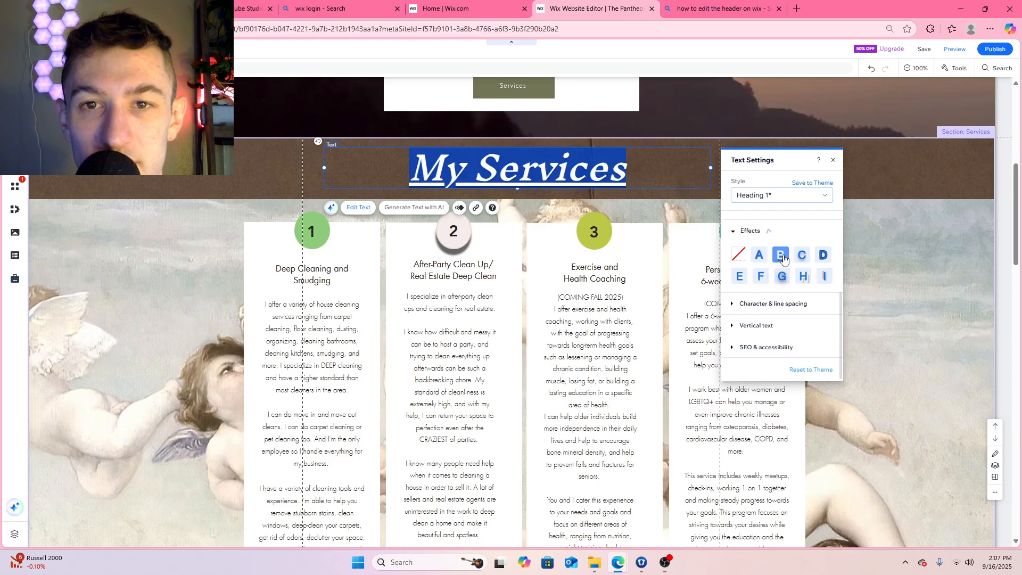
click(609, 196)
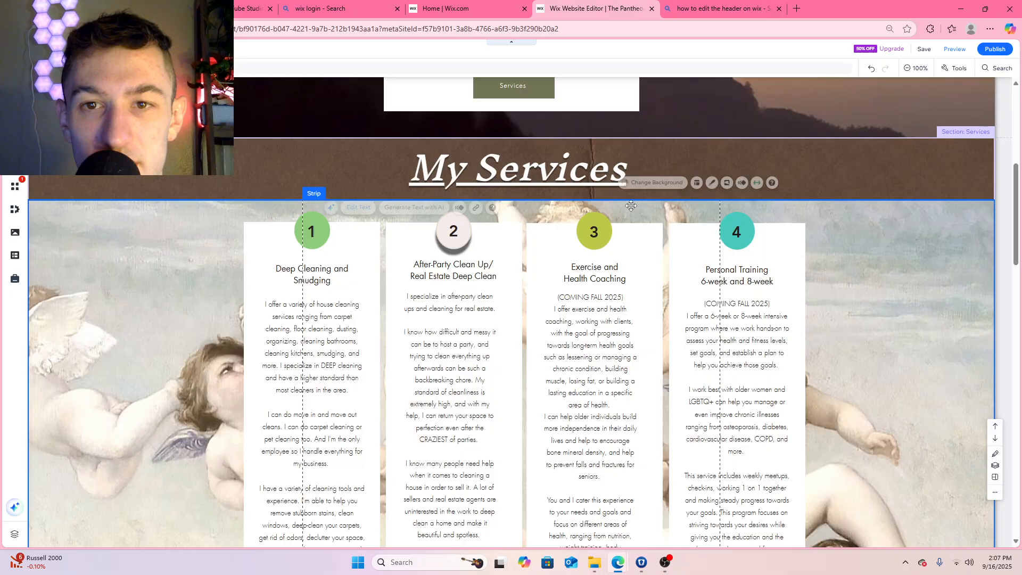
Try text effects C and D on the "My Services" heading and return it to effect B
click(555, 174)
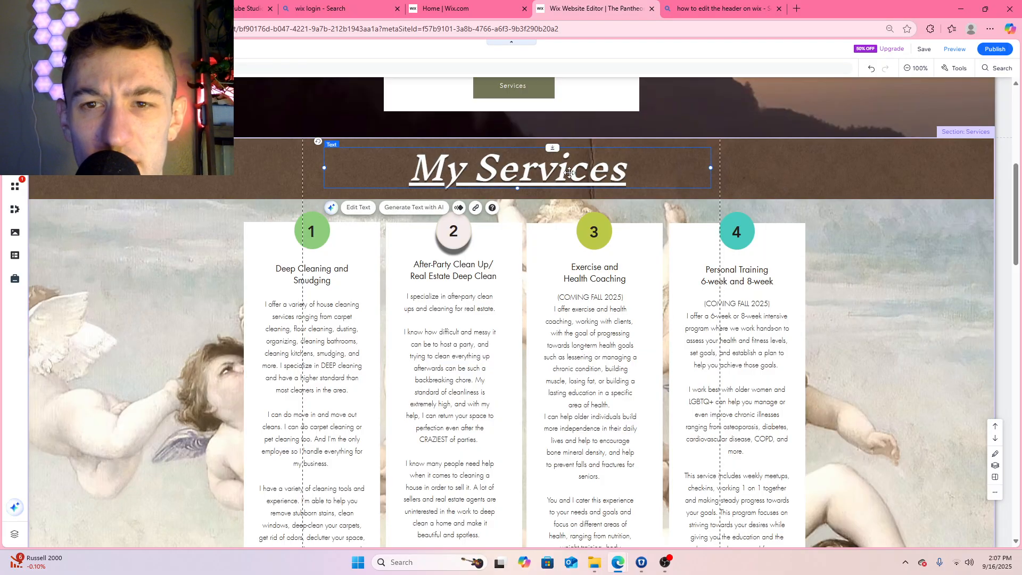
click(359, 208)
click(746, 381)
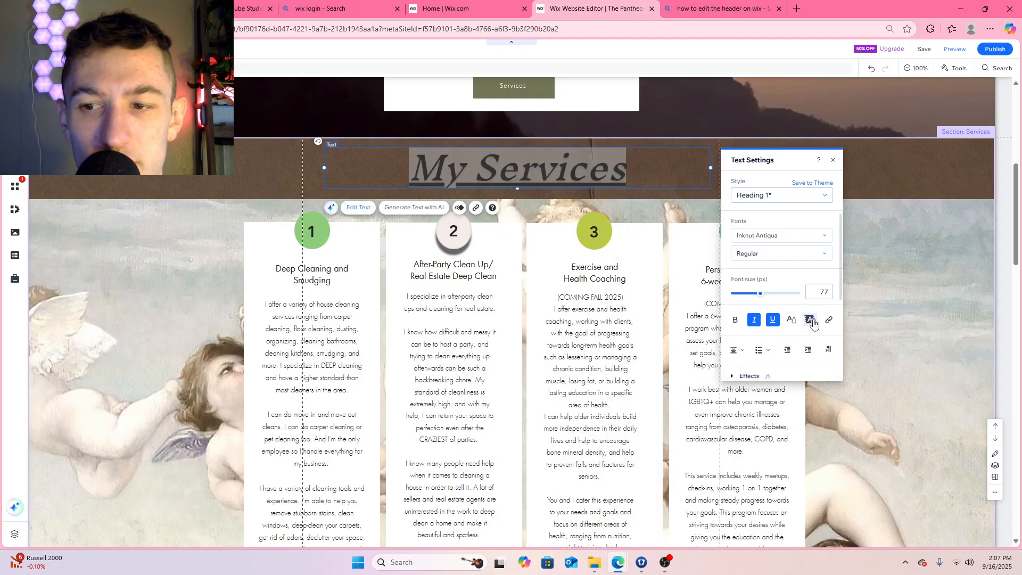
scroll(813, 322, down, 2)
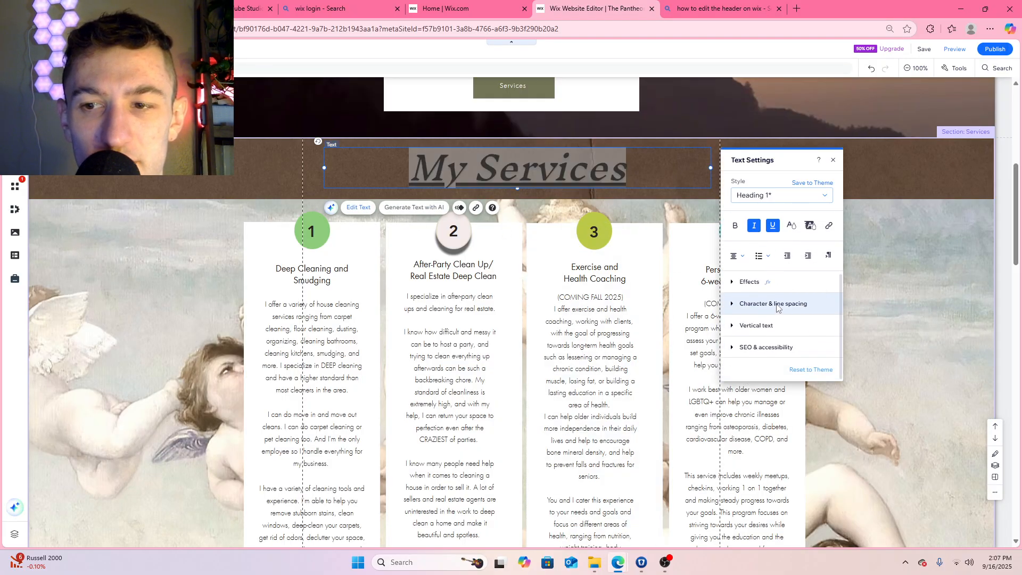
click(753, 288)
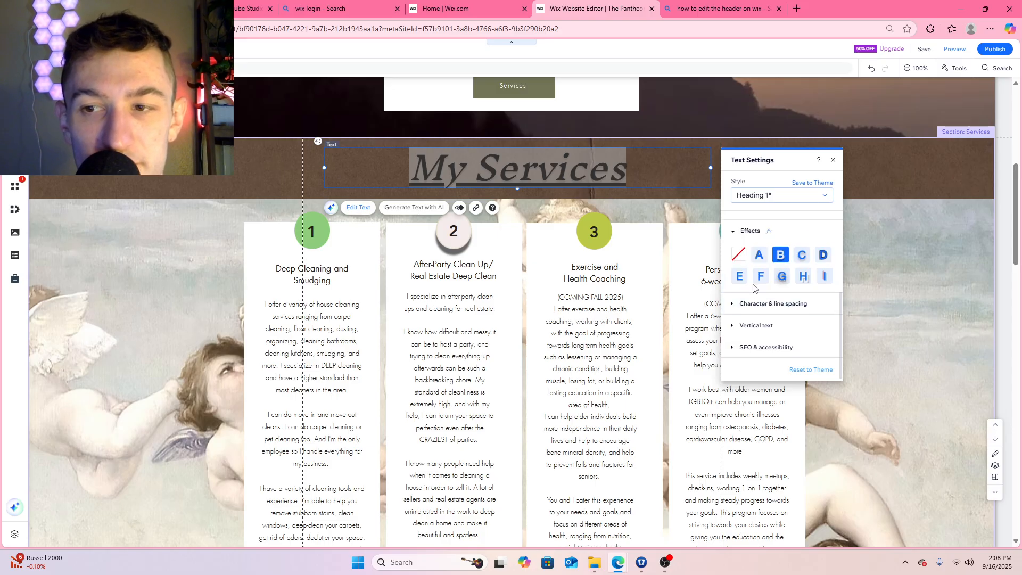
click(801, 261)
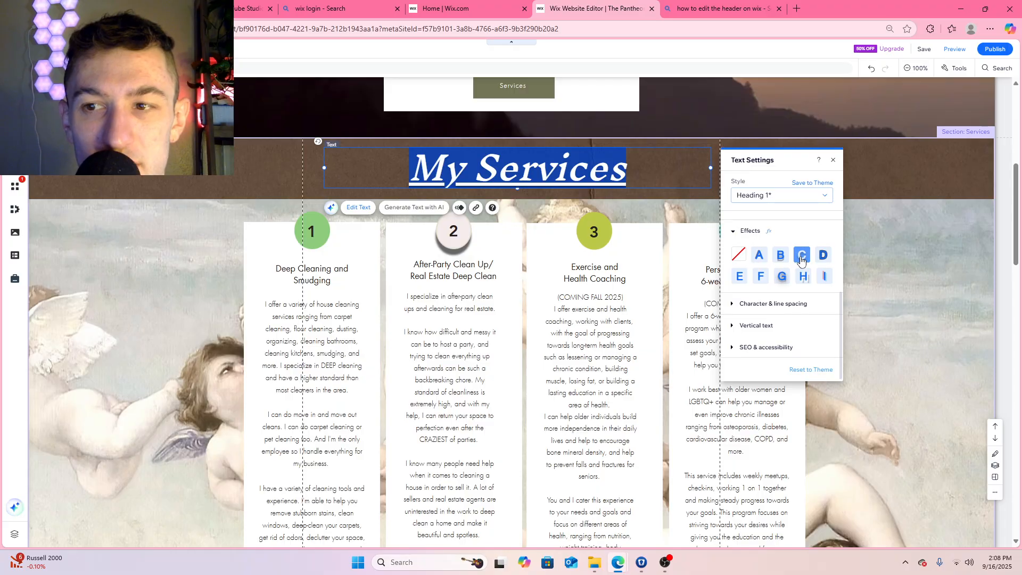
click(823, 257)
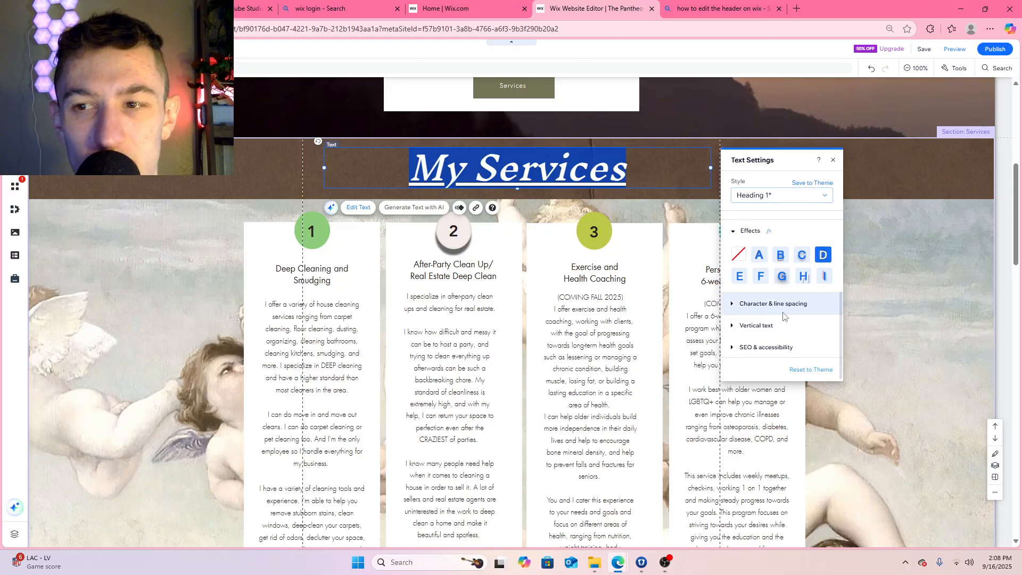
click(783, 256)
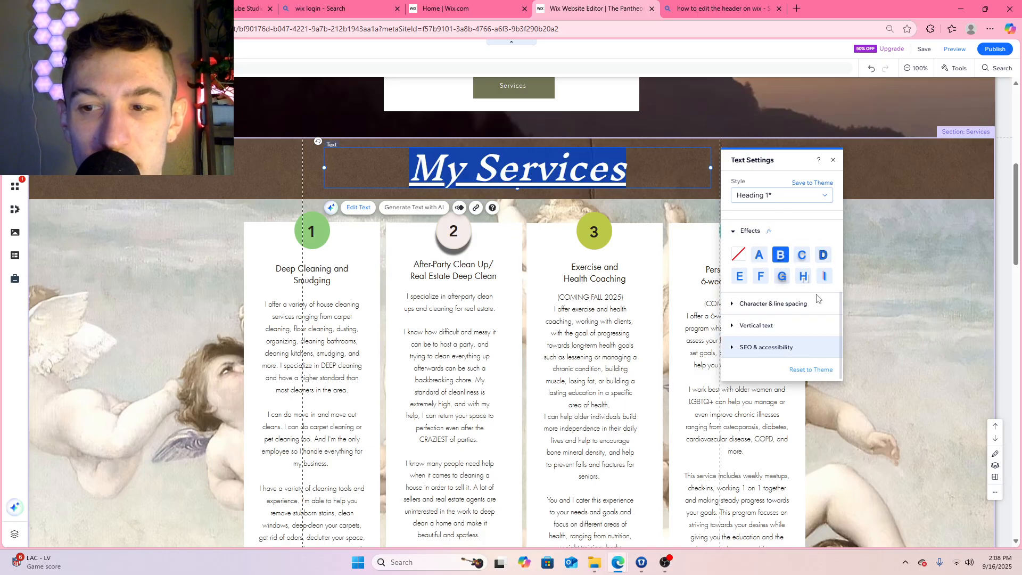
click(833, 160)
click(840, 239)
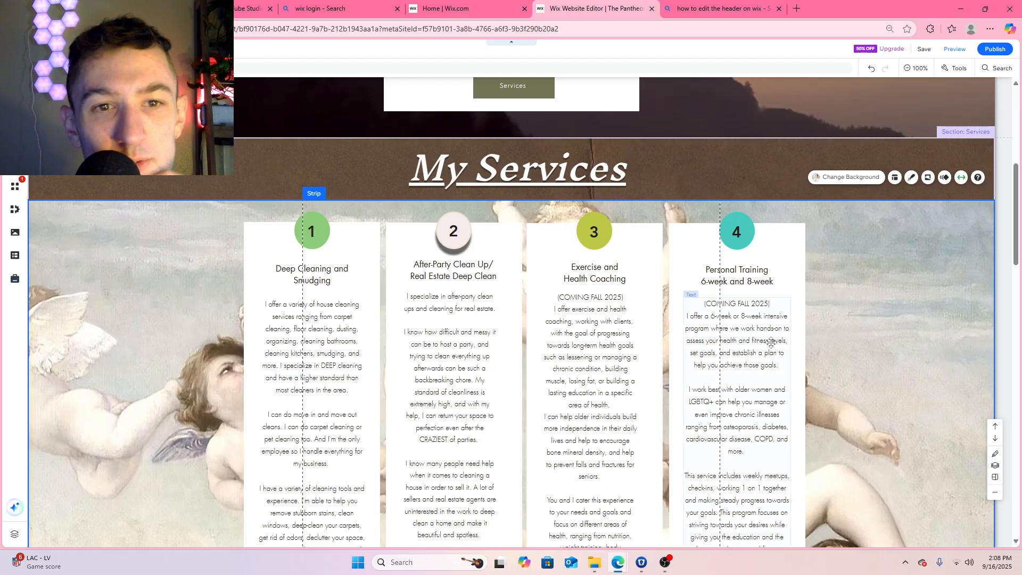
Change the number 1 circle's box design to the pale pink shadowed oval used on circle 2
scroll(499, 247, down, 3)
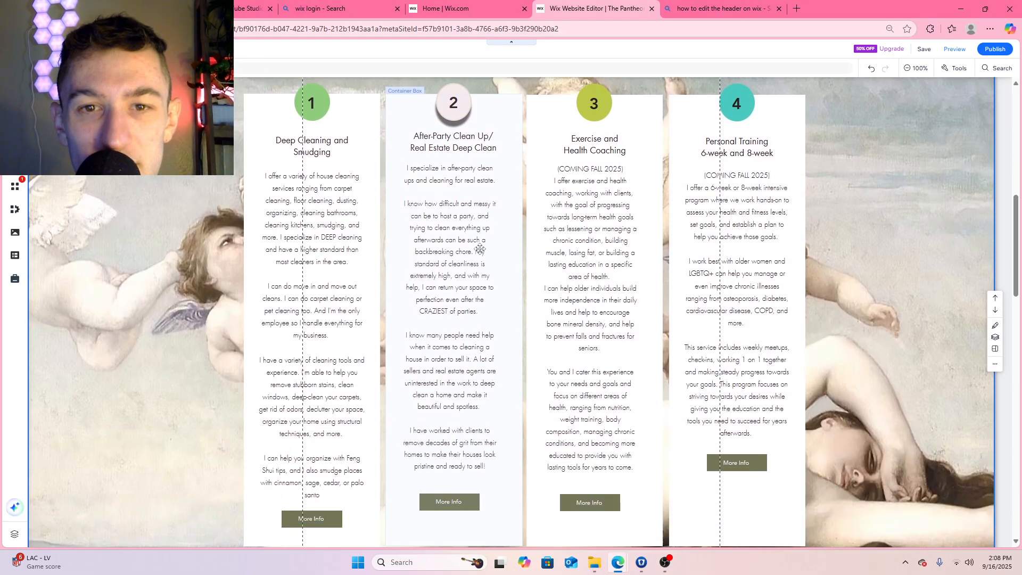
scroll(325, 174, up, 2)
click(324, 174)
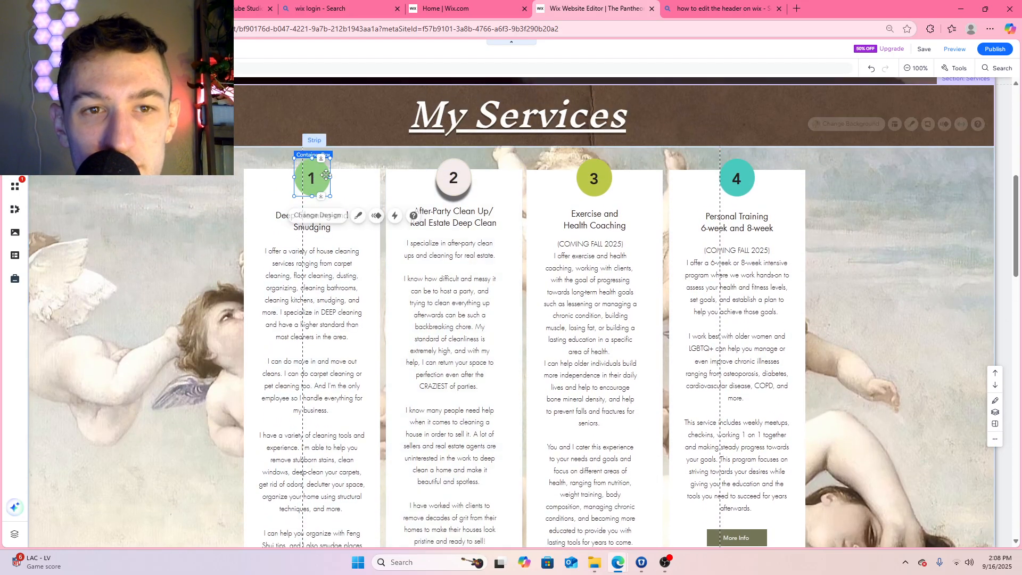
click(326, 215)
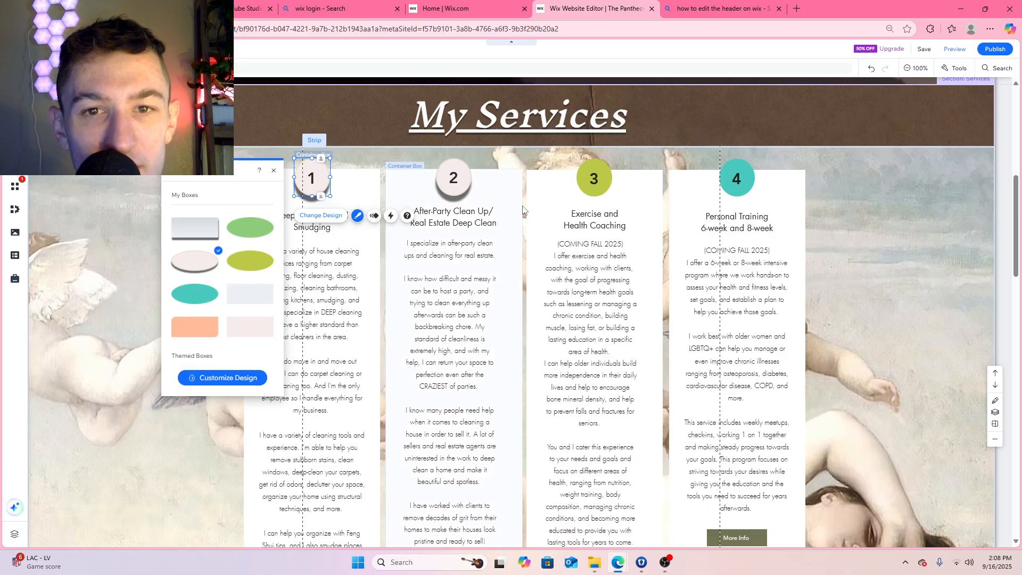
Apply the same pale pink shadowed oval design to the number 3 and number 4 circles
click(608, 189)
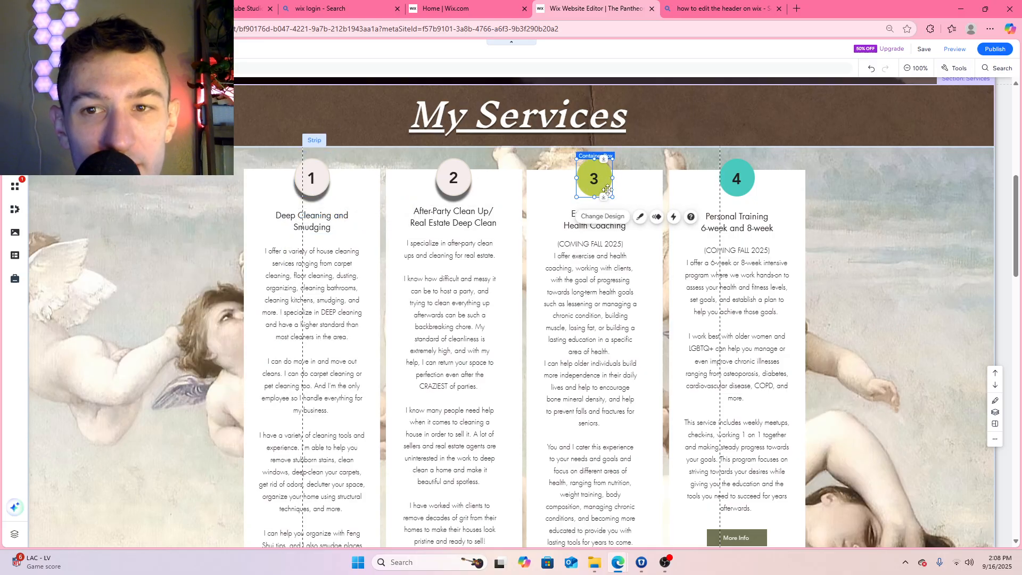
click(603, 217)
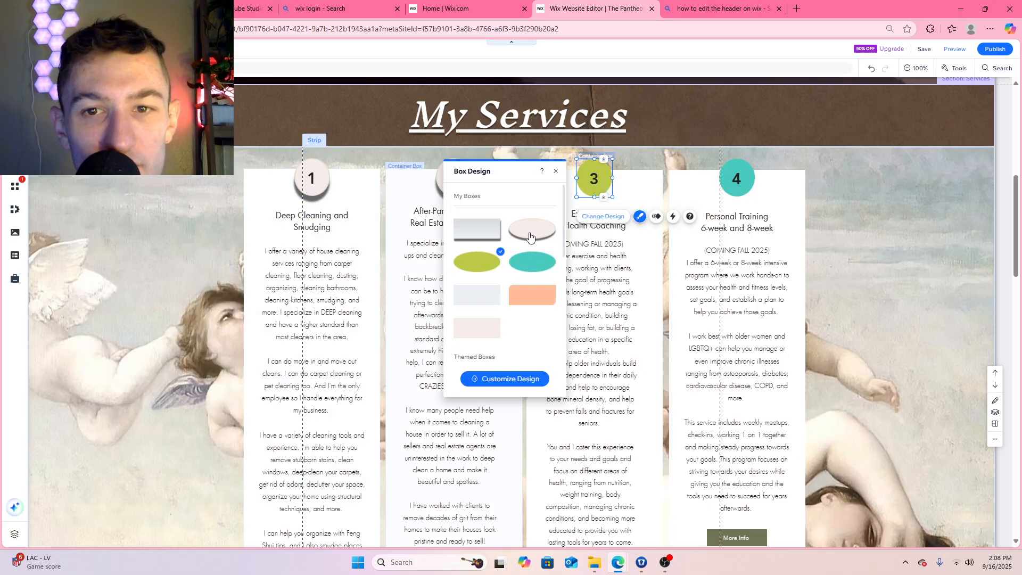
click(531, 233)
click(752, 185)
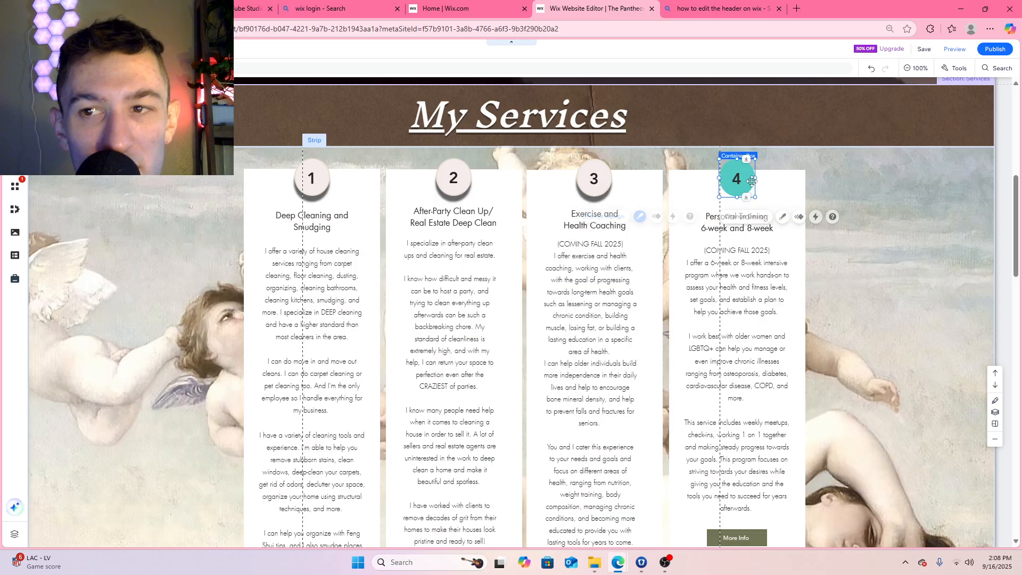
click(742, 223)
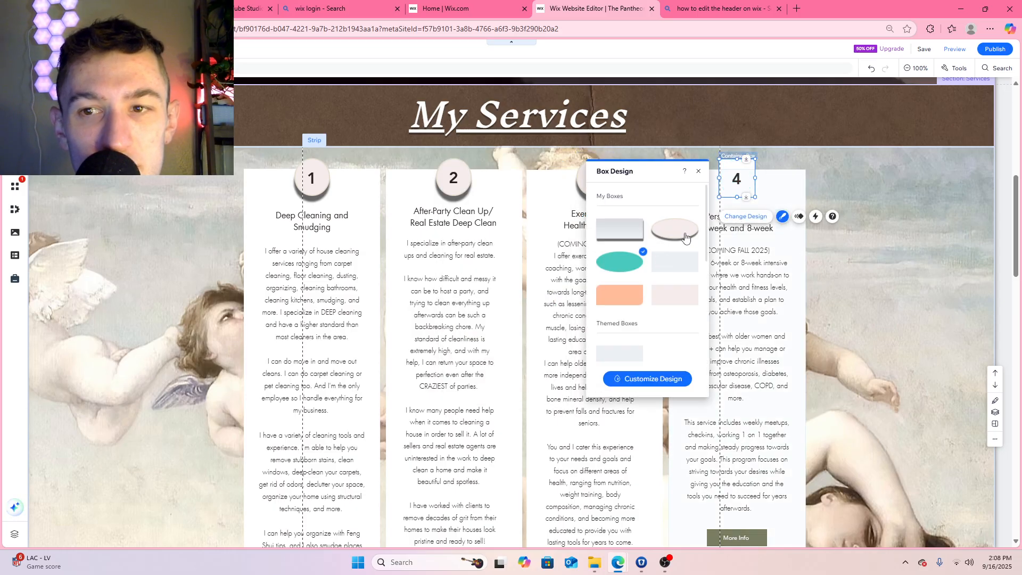
click(683, 234)
click(905, 198)
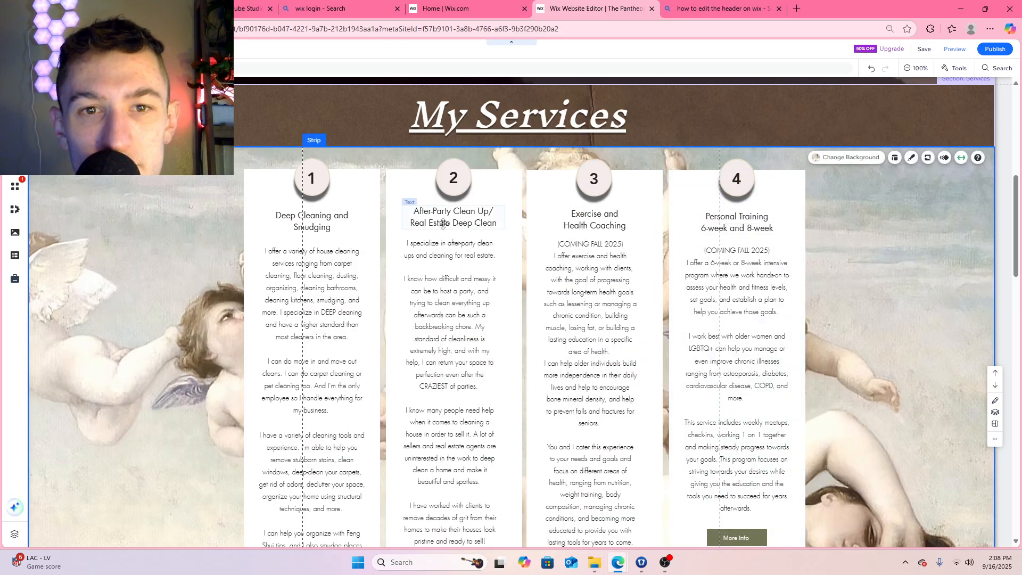
Customize the number 1 circle's background fill with the custom pale lavender color #F2EDF7
click(324, 174)
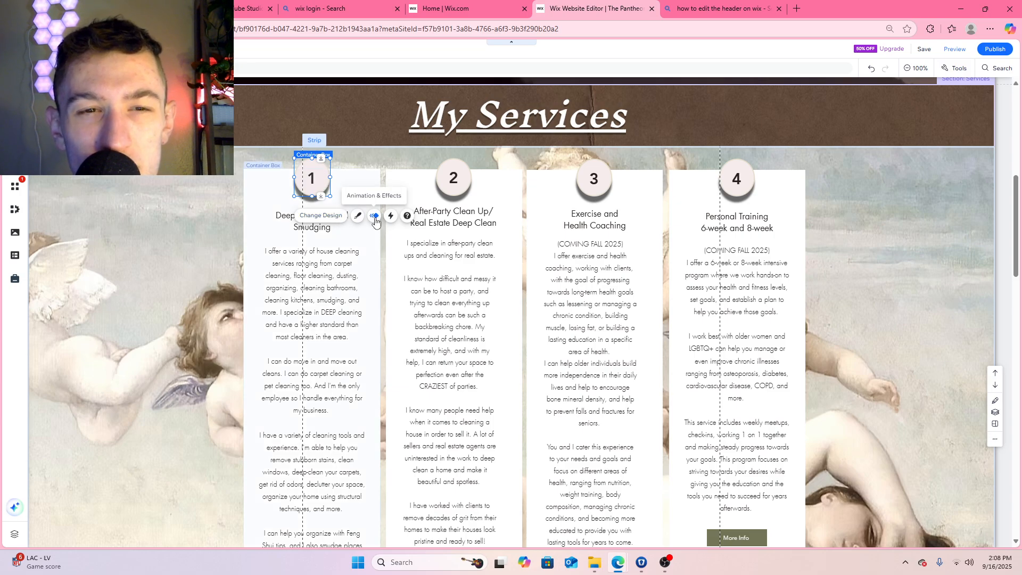
click(357, 216)
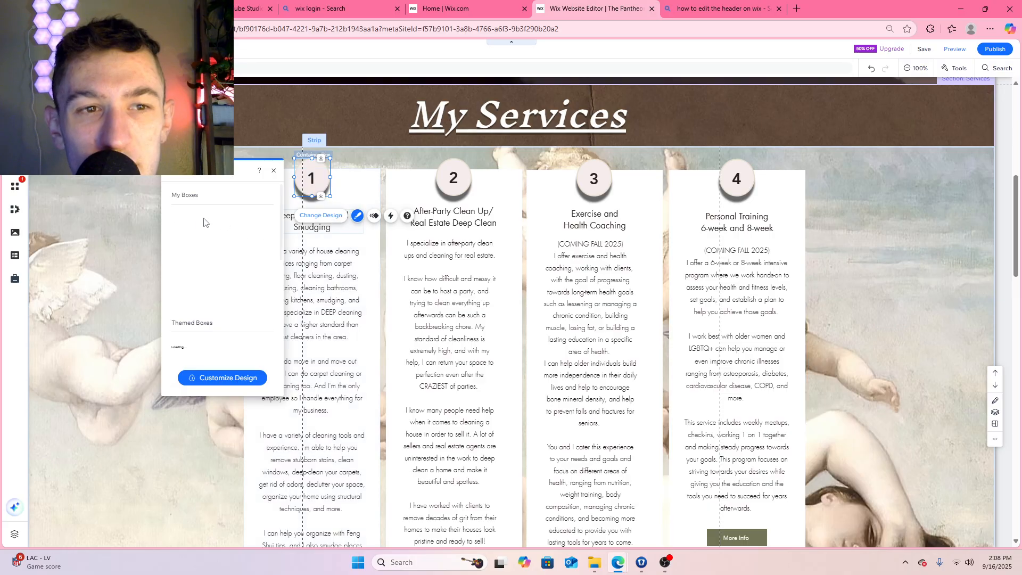
click(232, 378)
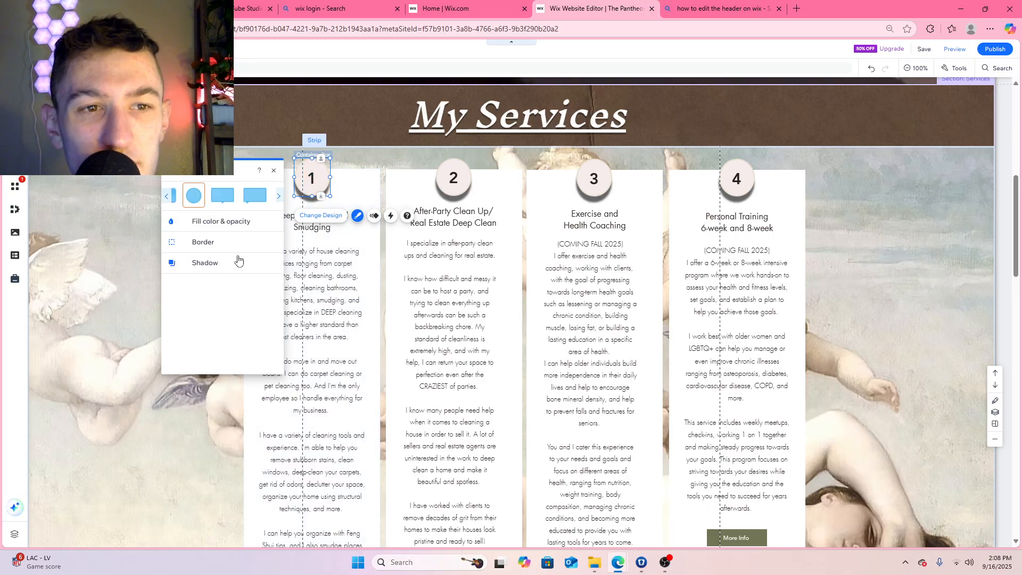
click(221, 221)
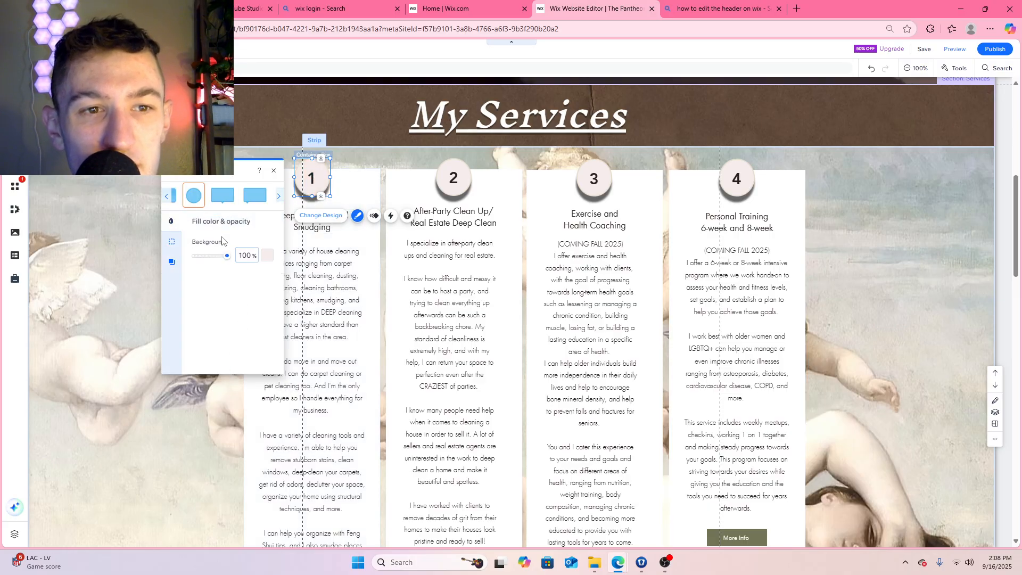
click(266, 255)
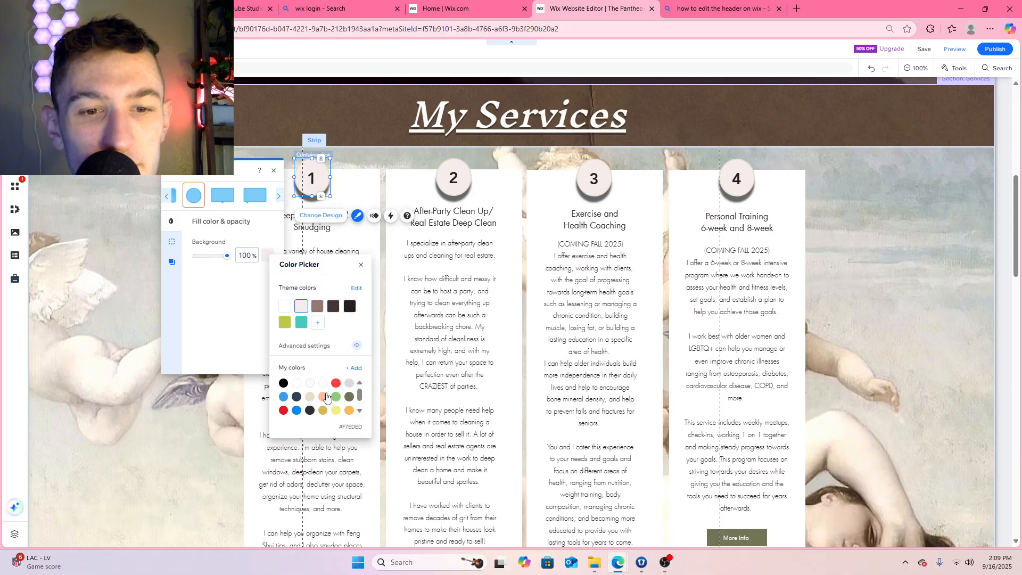
click(353, 368)
click(353, 331)
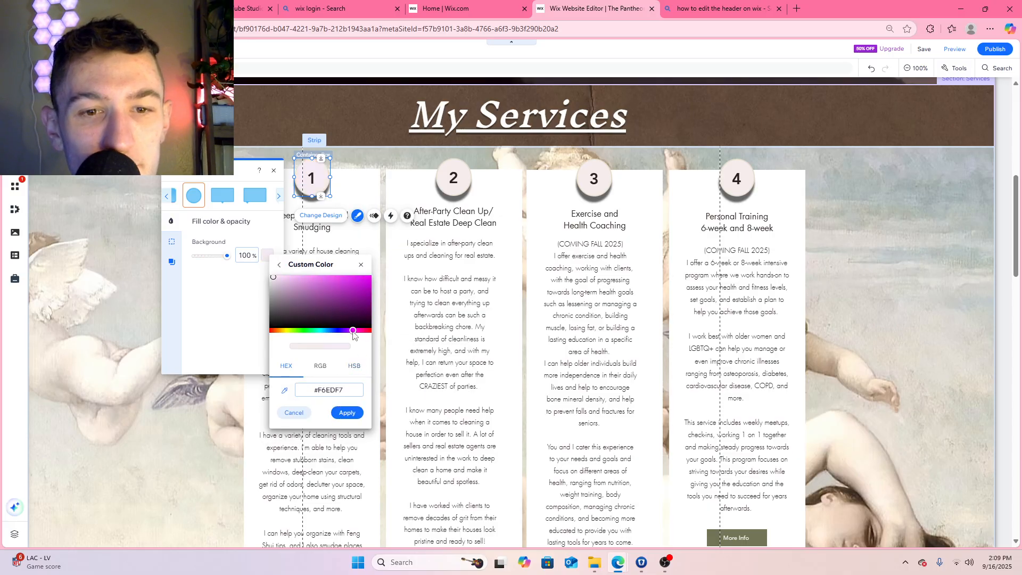
drag(351, 332, 347, 333)
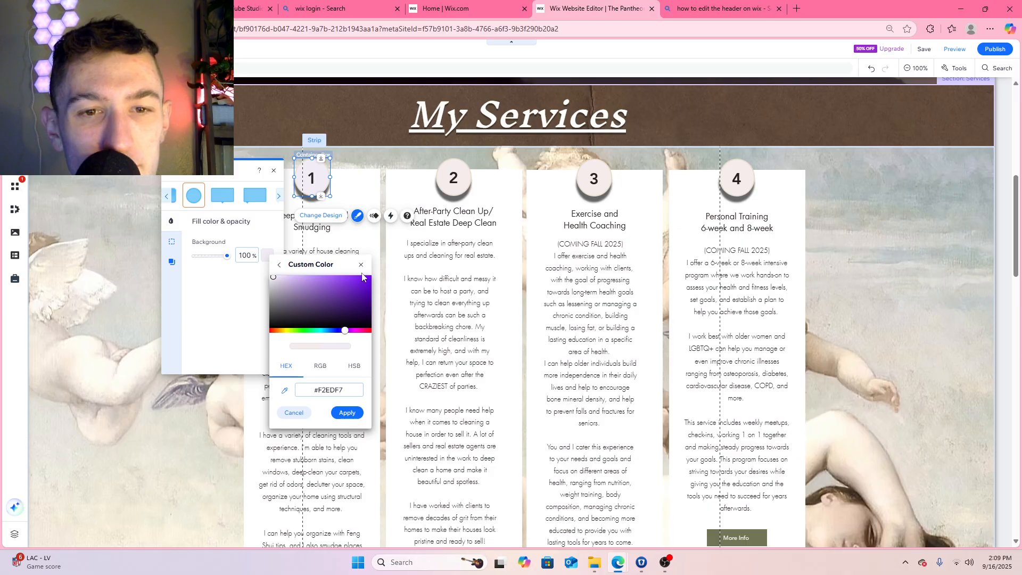
click(347, 412)
Try a slightly darker lavender on the number 1 circle and return its fill to the saved color #F2EDF7
click(266, 258)
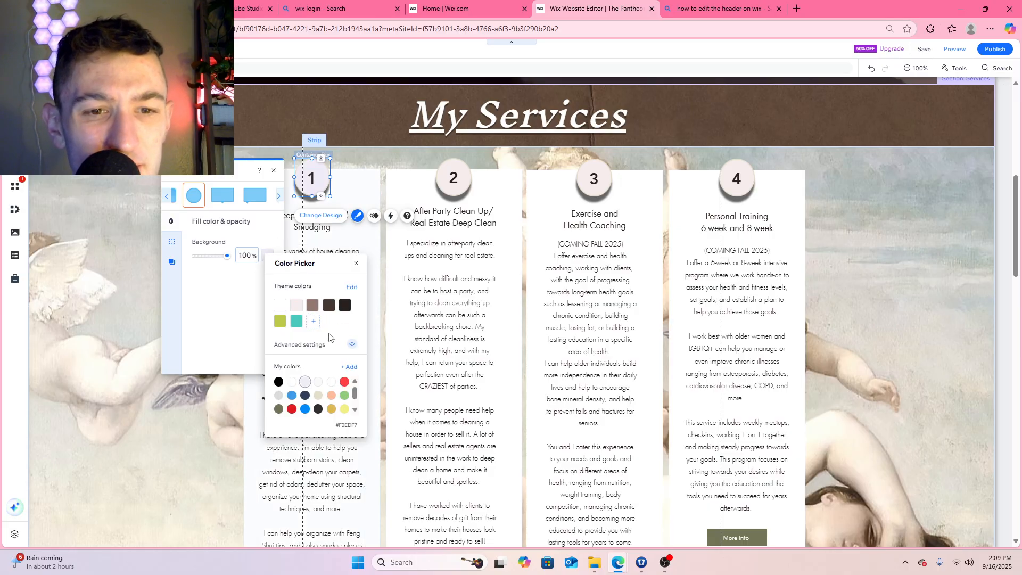
click(349, 366)
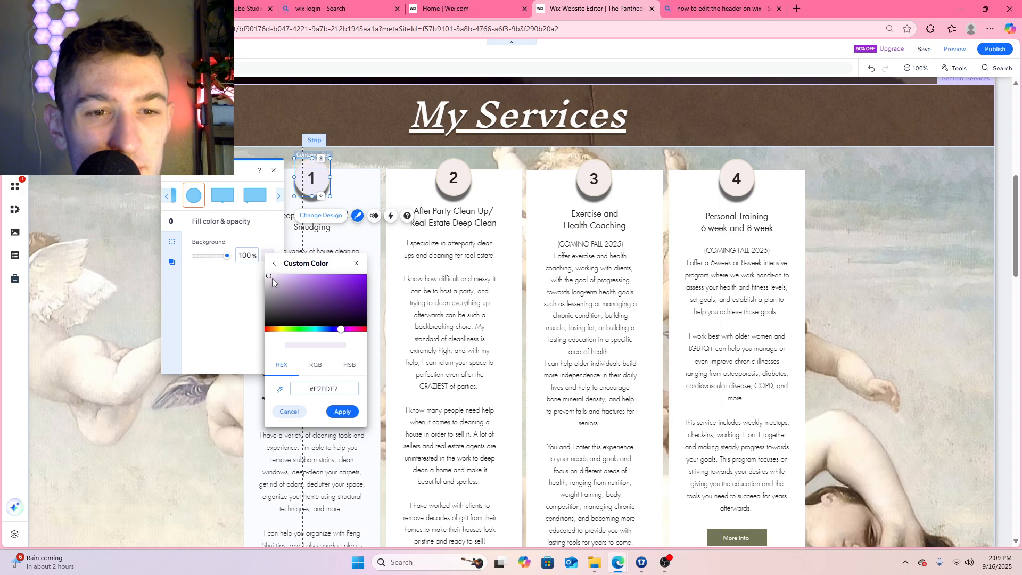
click(320, 370)
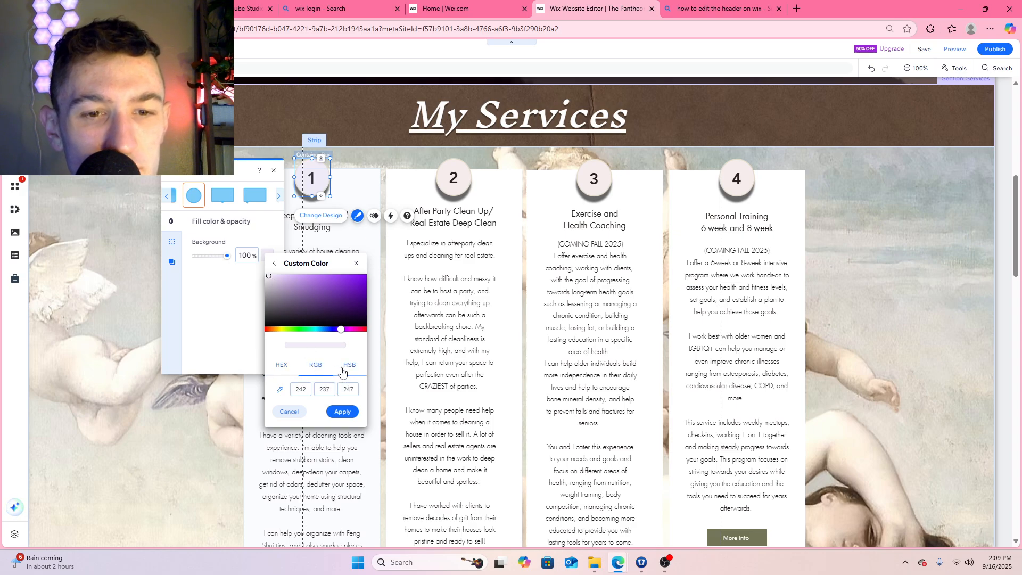
click(343, 369)
click(286, 367)
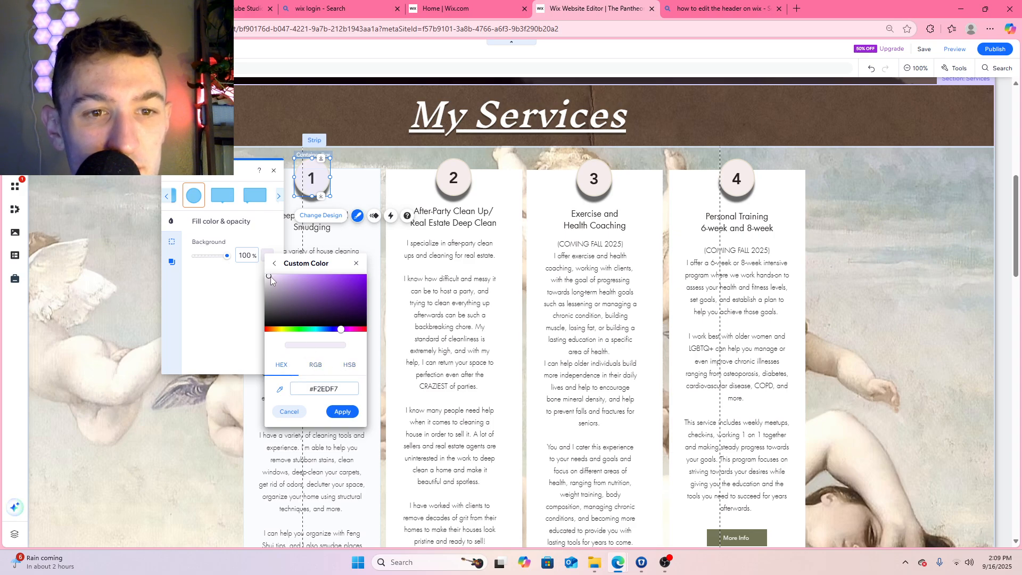
drag(269, 276, 272, 277)
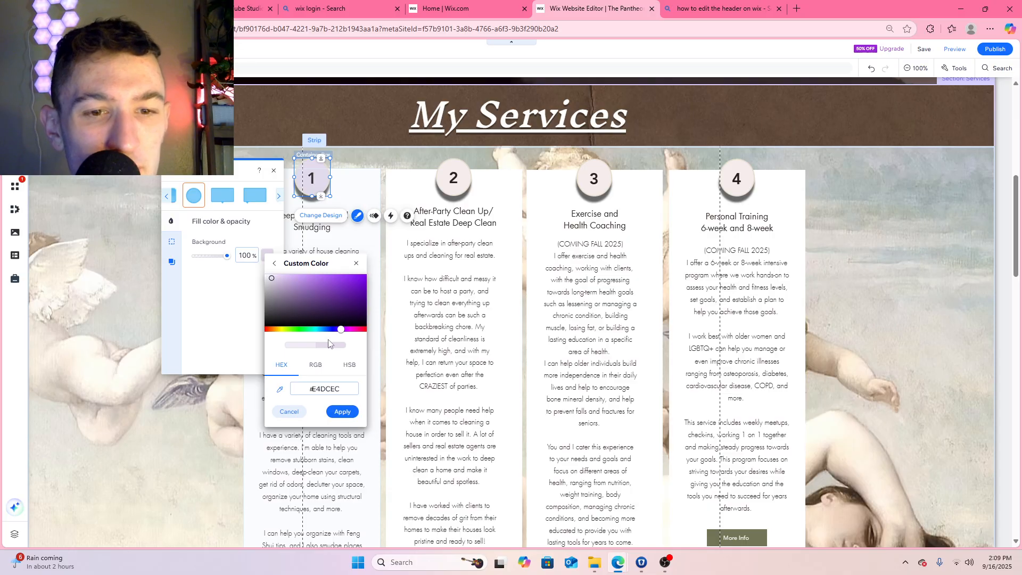
click(274, 263)
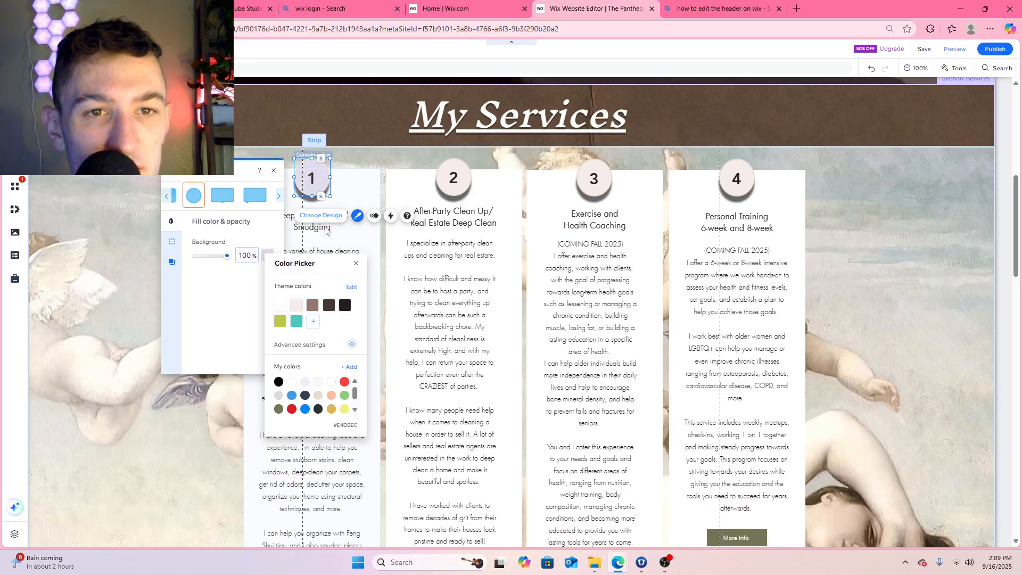
click(306, 383)
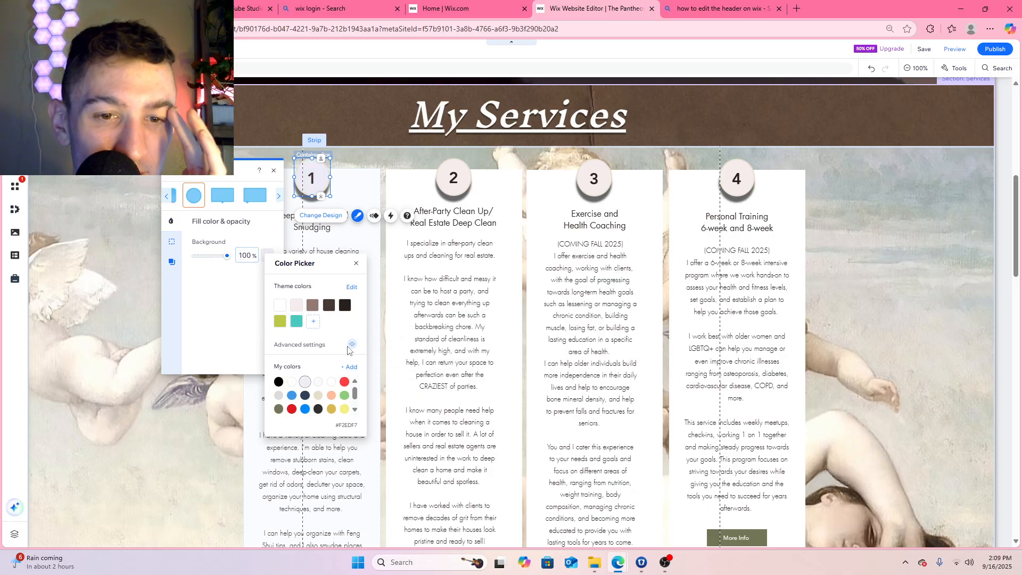
Try linking the number 1 circle's background fill to the Primary background color default
click(353, 346)
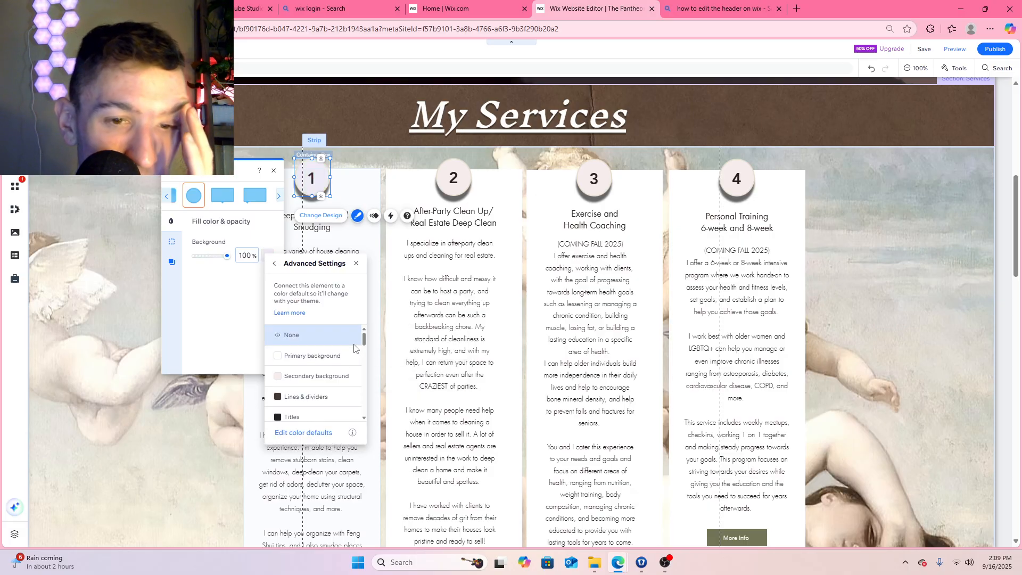
click(333, 365)
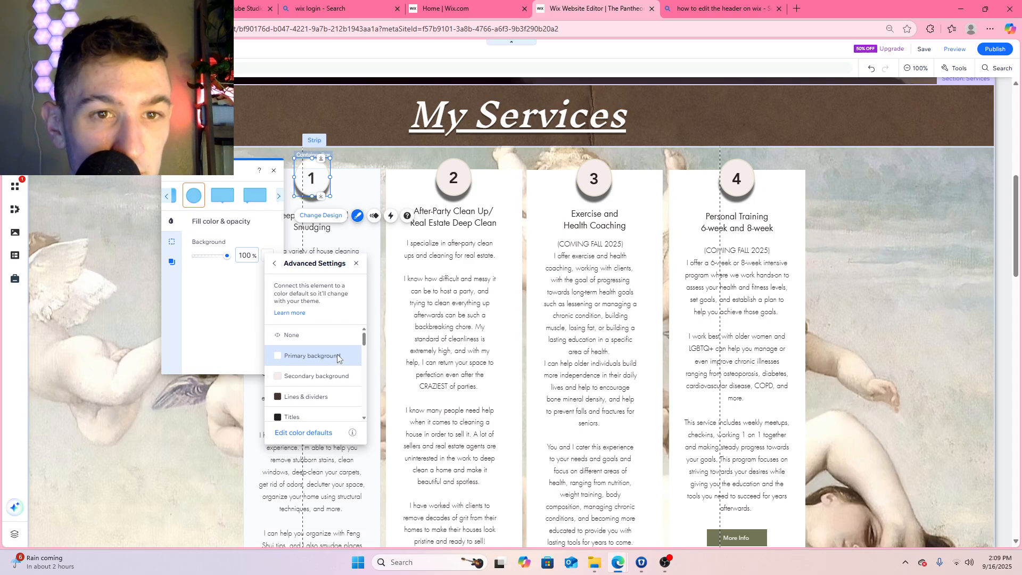
click(274, 263)
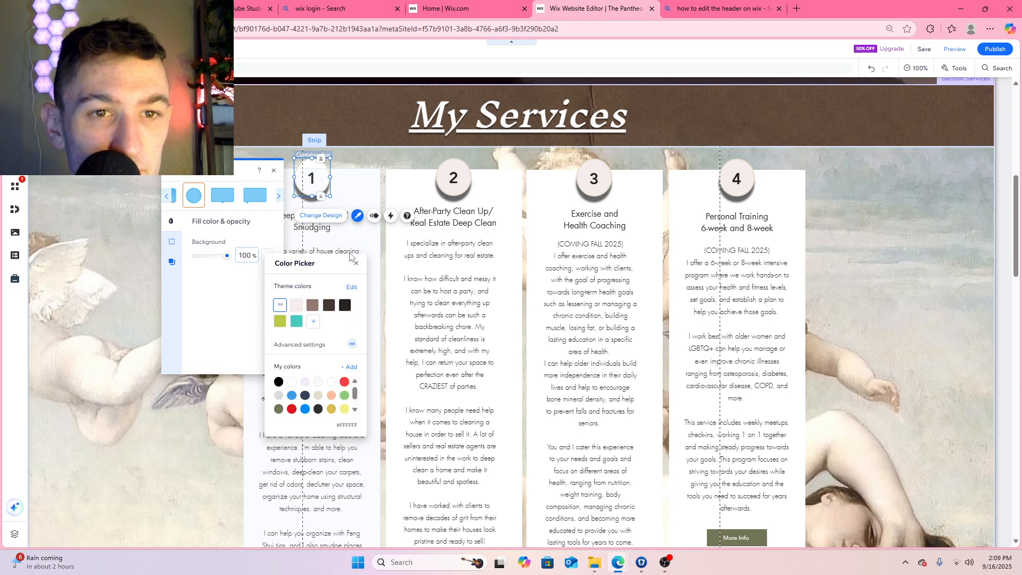
click(409, 250)
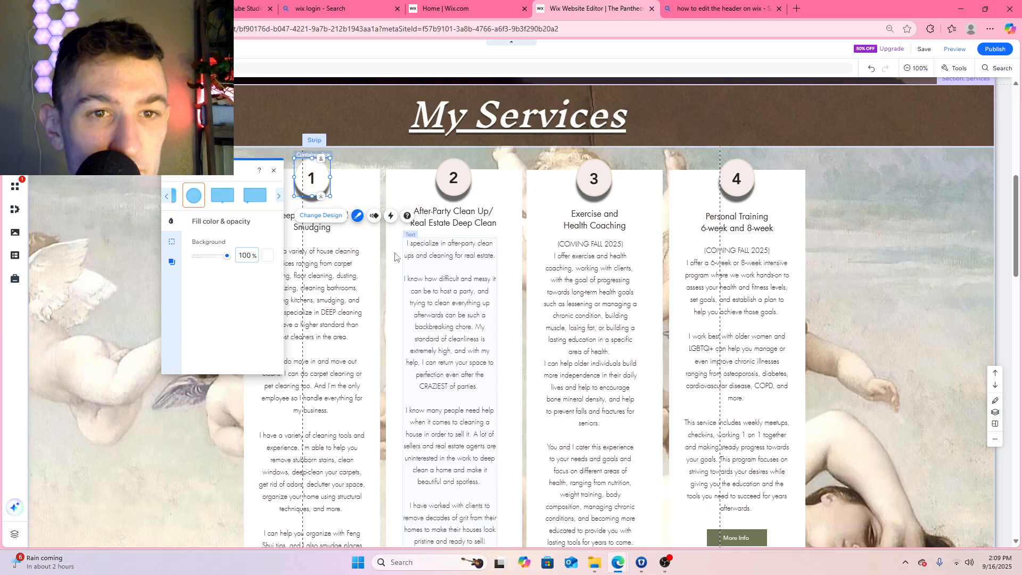
Reapply the pale pink shadowed oval box design to the number 1 circle
click(333, 216)
click(359, 217)
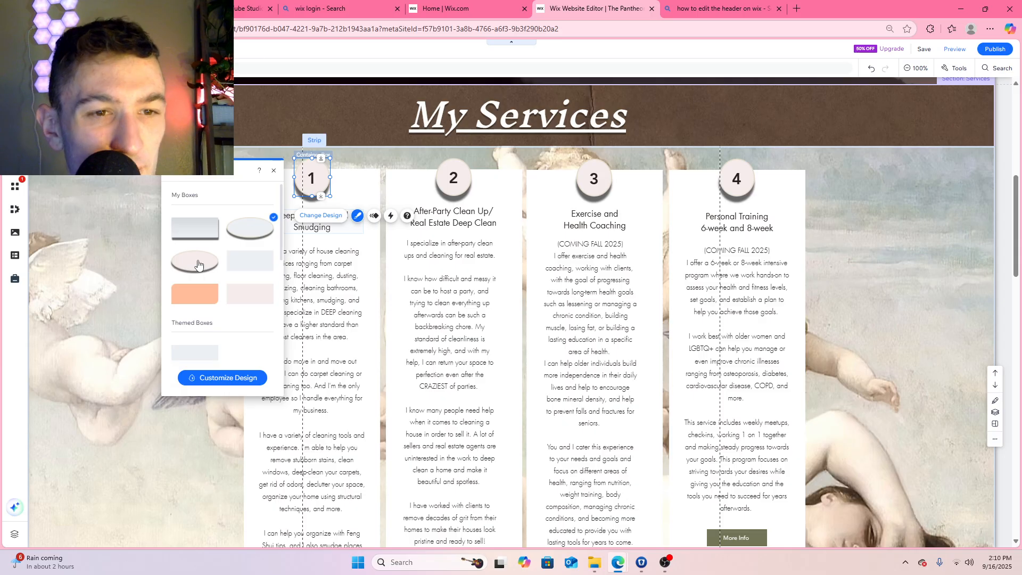
click(198, 265)
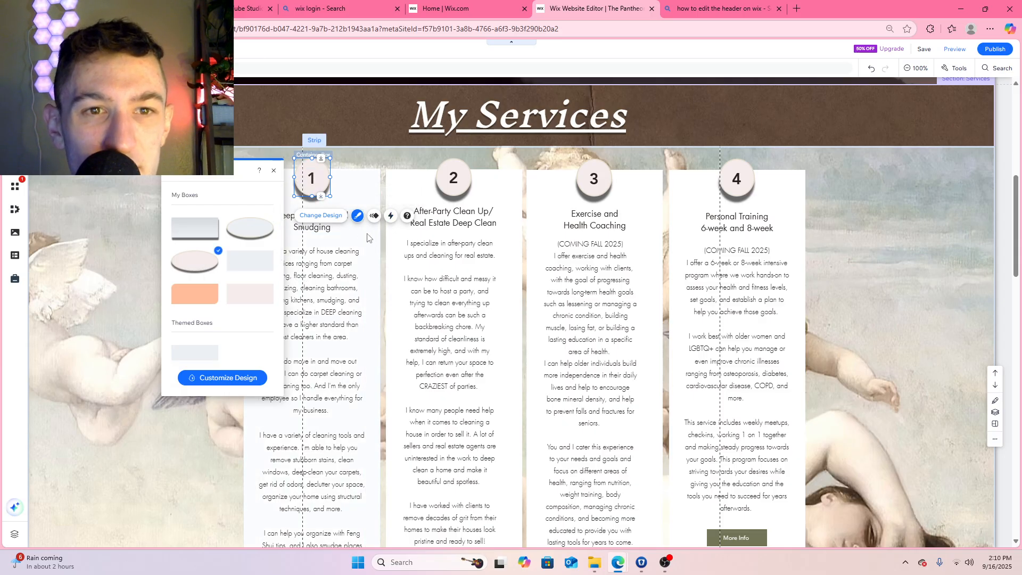
Customize the number 2 circle's background fill with the saved yellow color #FBD570 after trying other saved colors
click(468, 181)
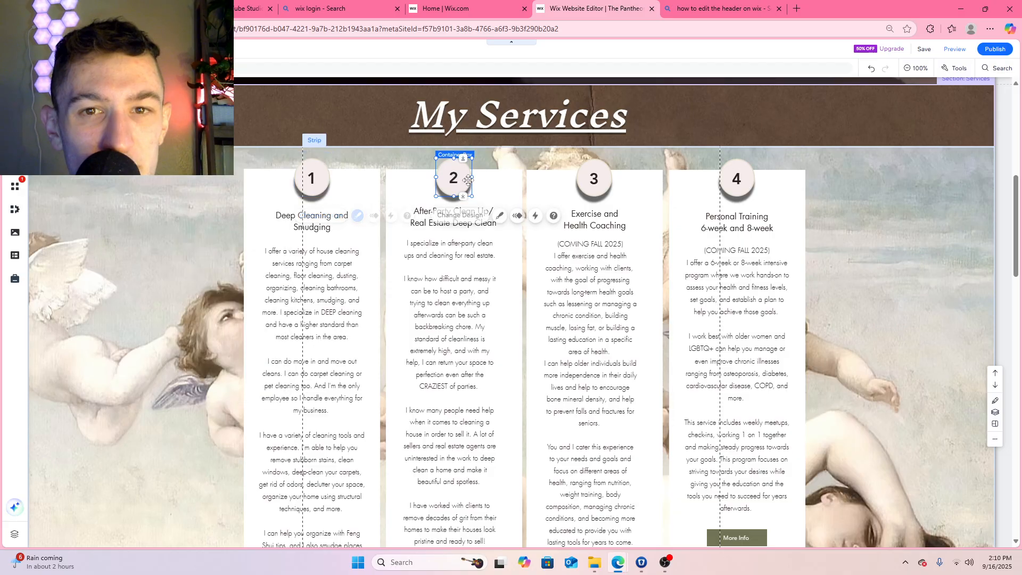
click(479, 221)
scroll(494, 265, up, 6)
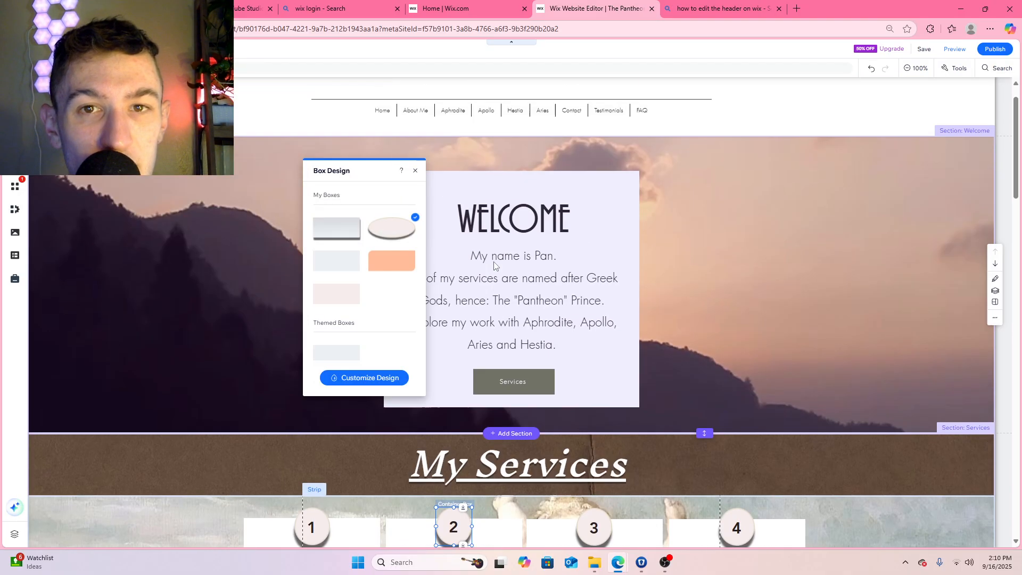
scroll(494, 265, up, 1)
scroll(495, 261, down, 8)
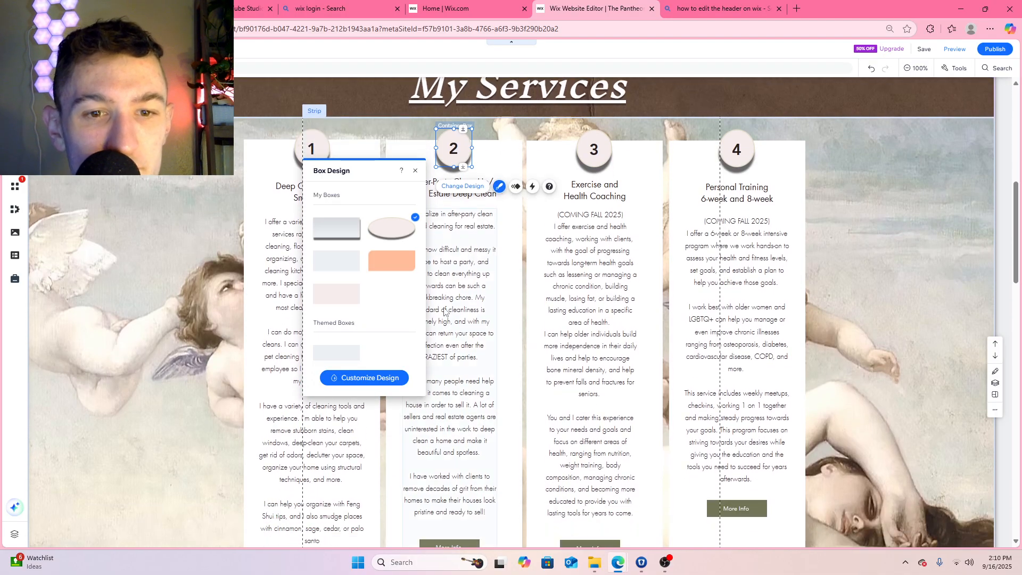
click(364, 377)
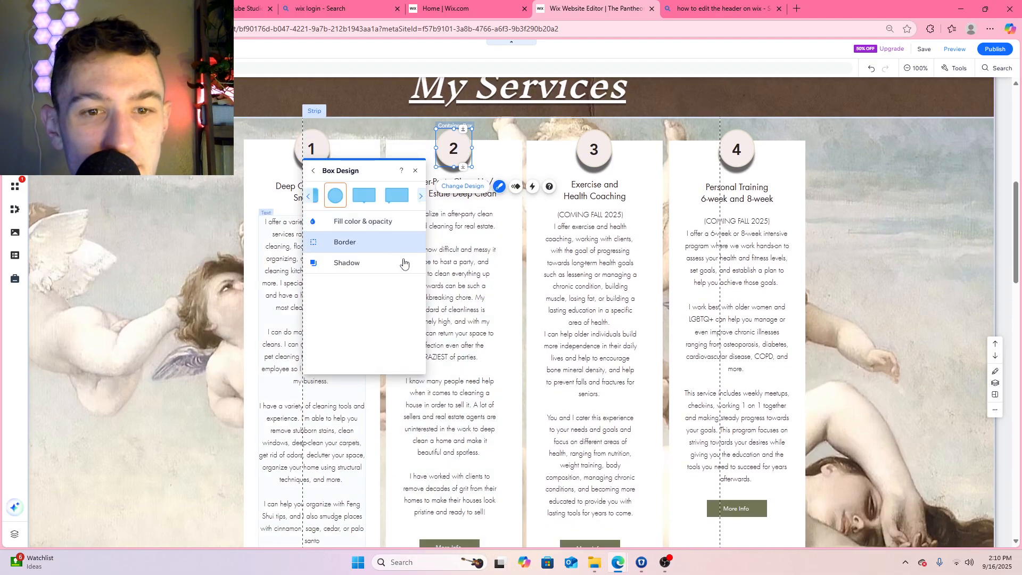
click(366, 223)
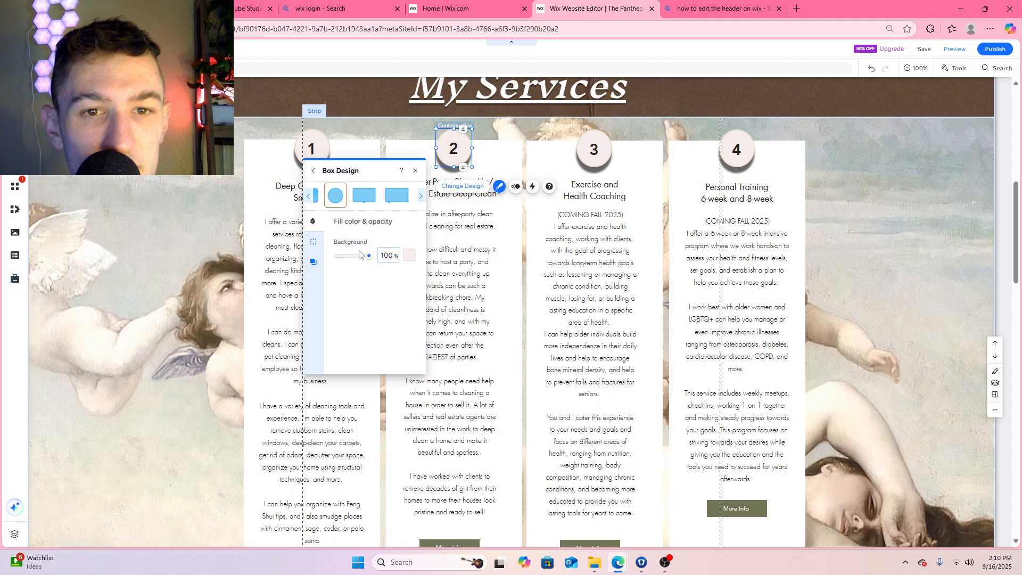
click(410, 255)
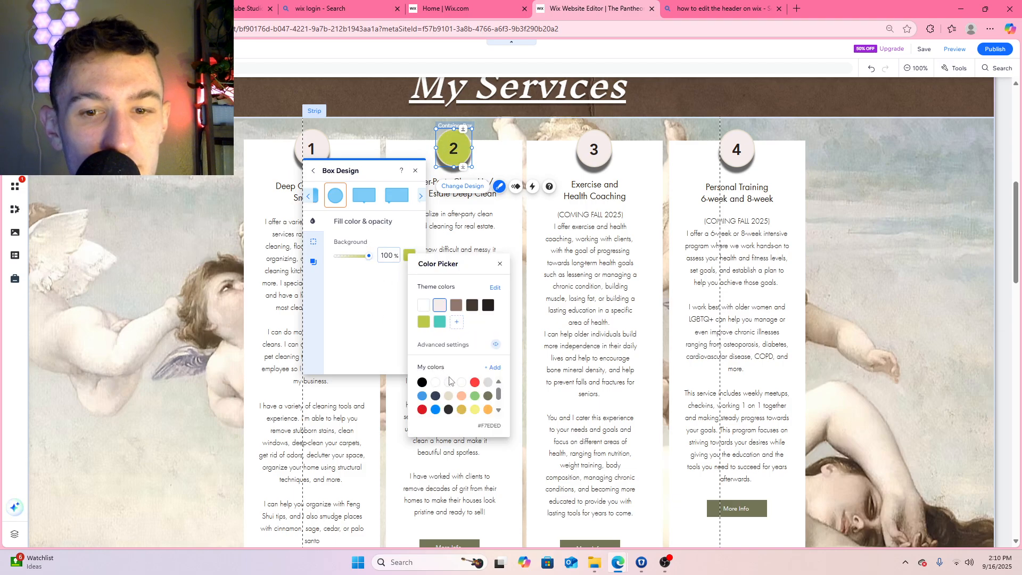
click(477, 411)
click(488, 409)
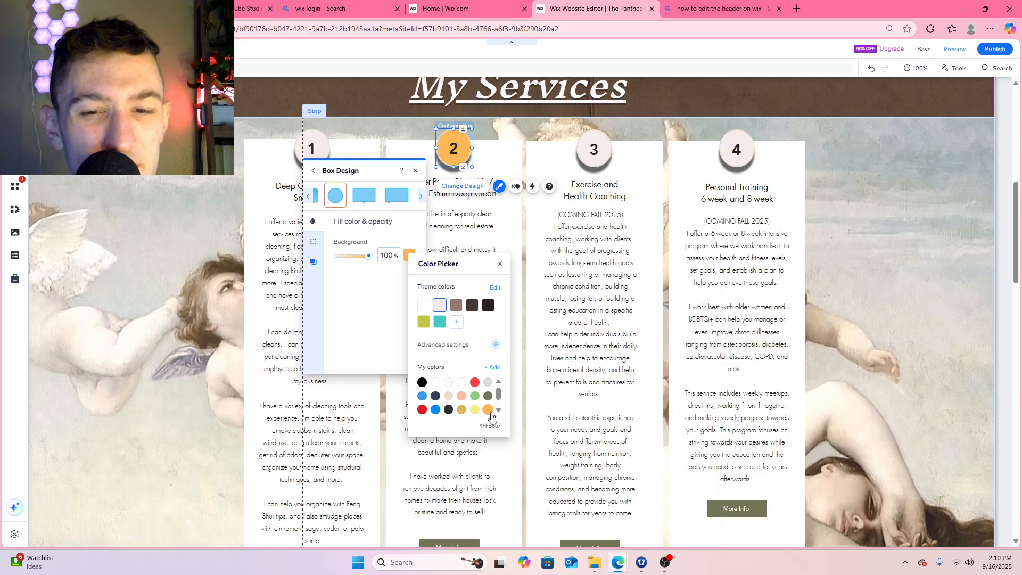
click(499, 410)
click(435, 411)
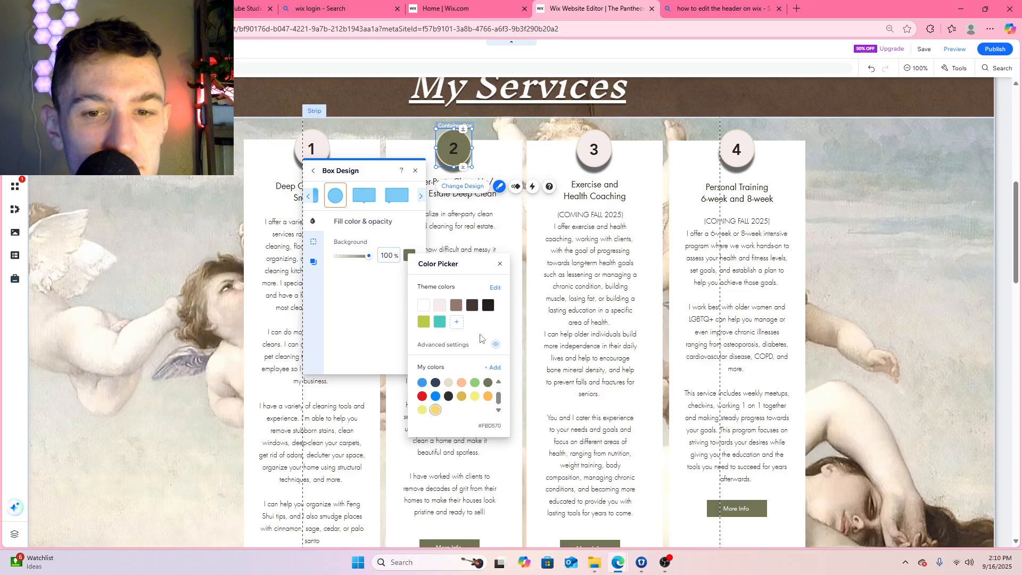
Fine-tune the number 2 circle's fill to the custom yellow #F9D46F, apply it and close the design settings
click(494, 367)
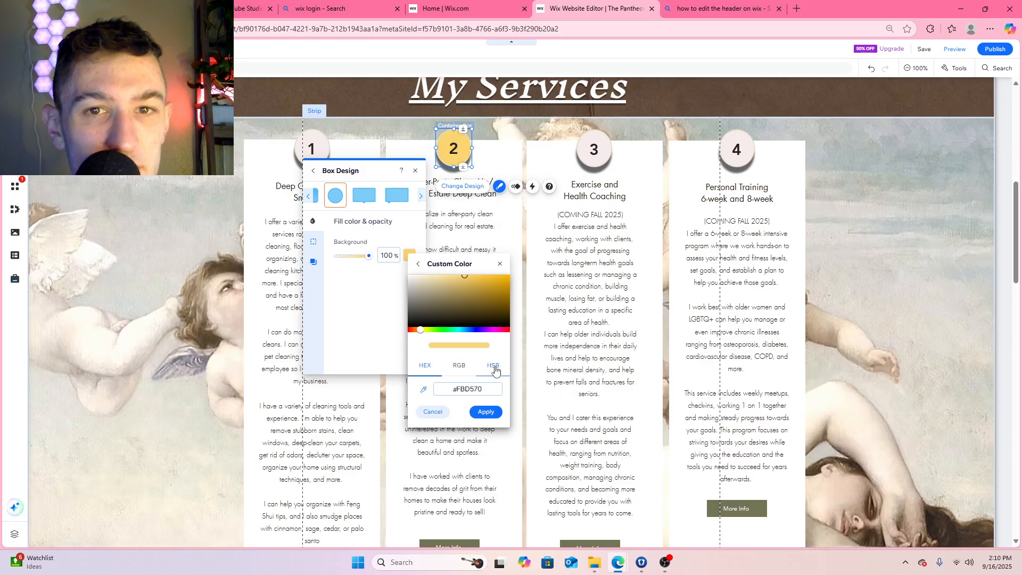
click(471, 279)
drag(471, 280, 465, 276)
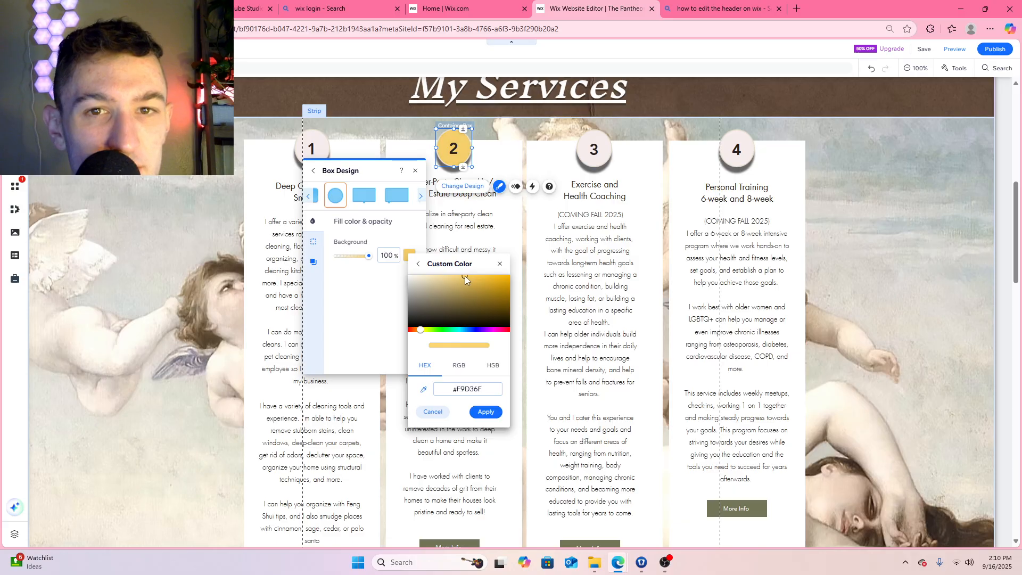
click(420, 330)
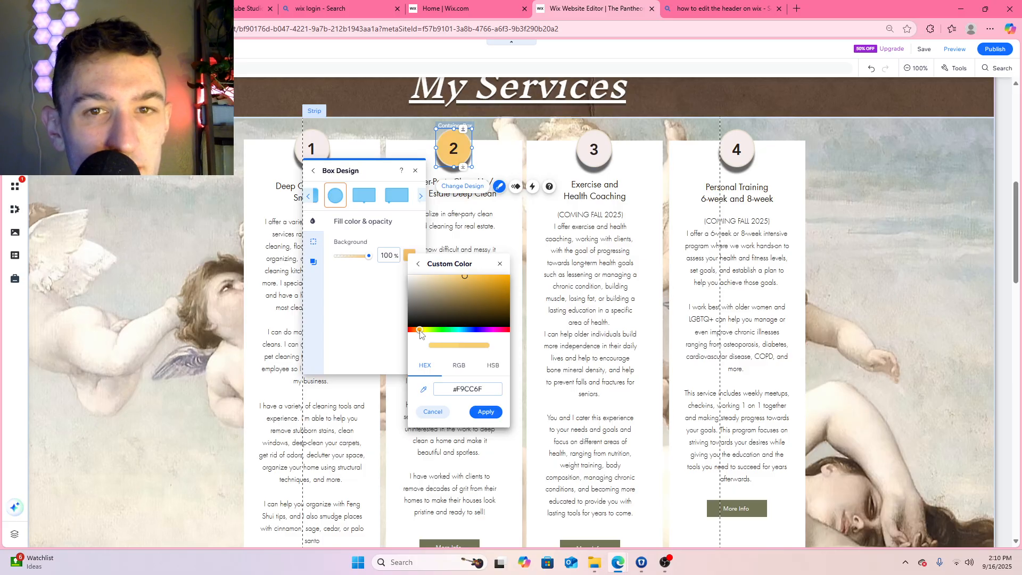
drag(420, 331, 421, 332)
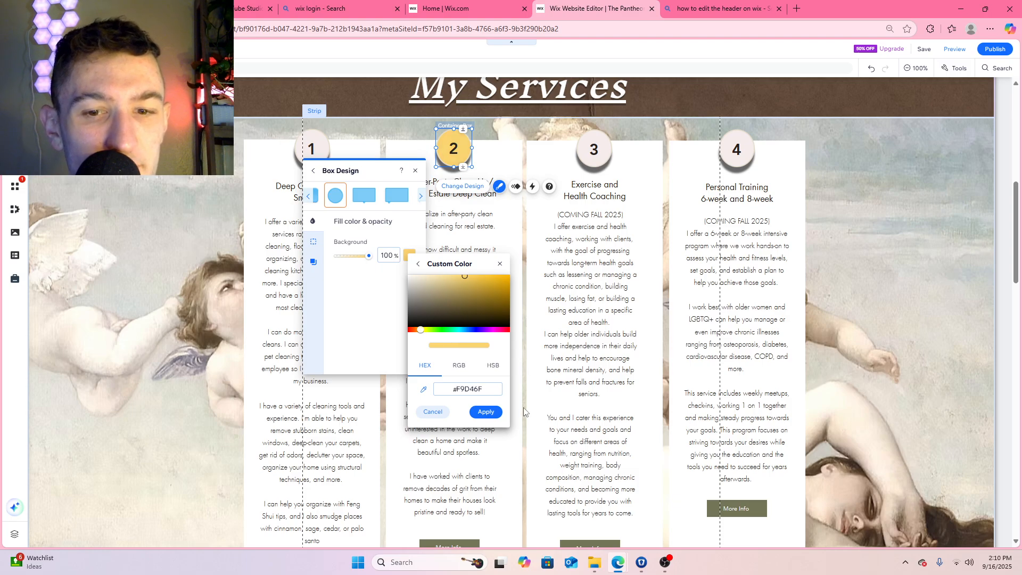
click(486, 413)
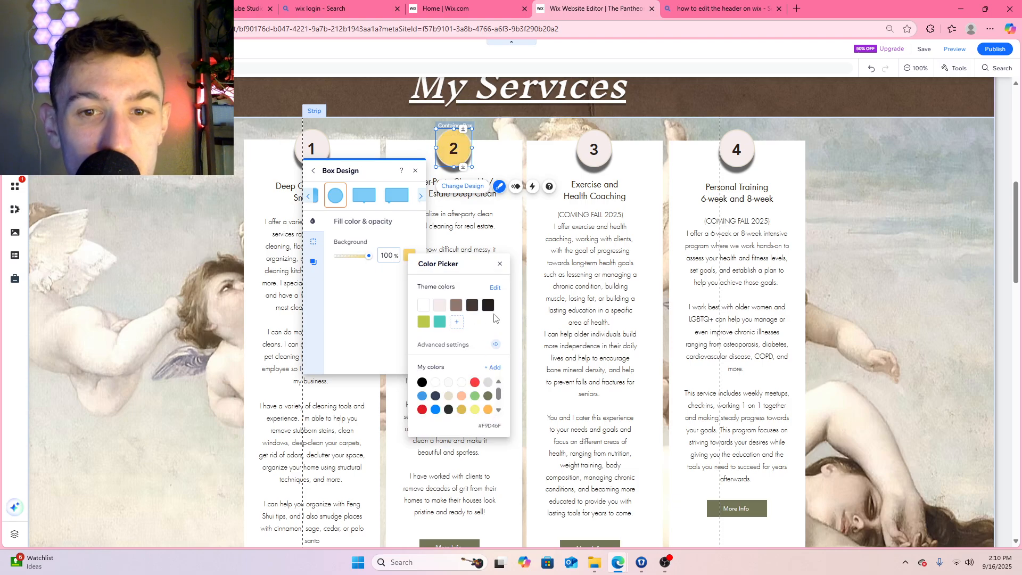
click(501, 266)
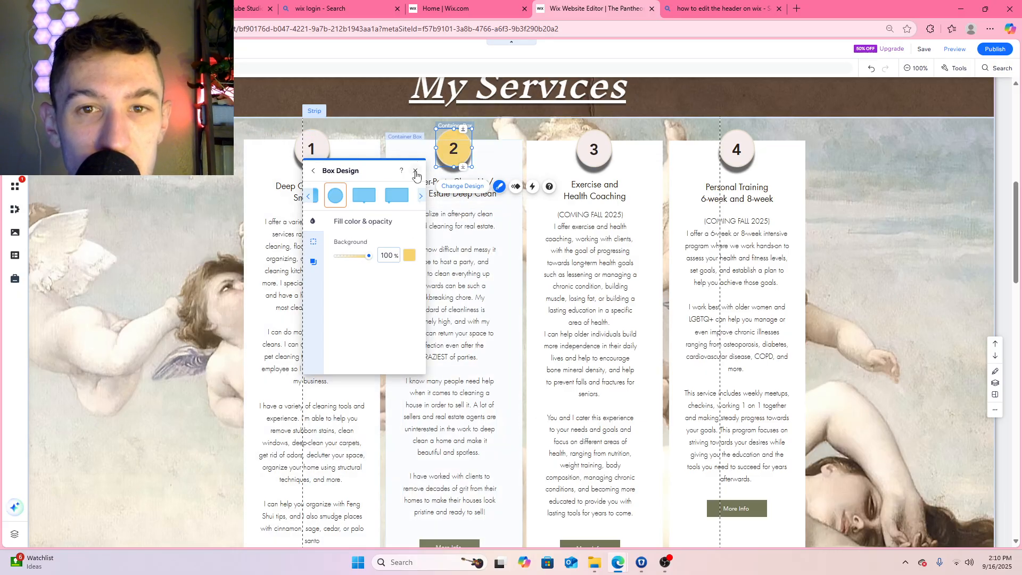
click(416, 173)
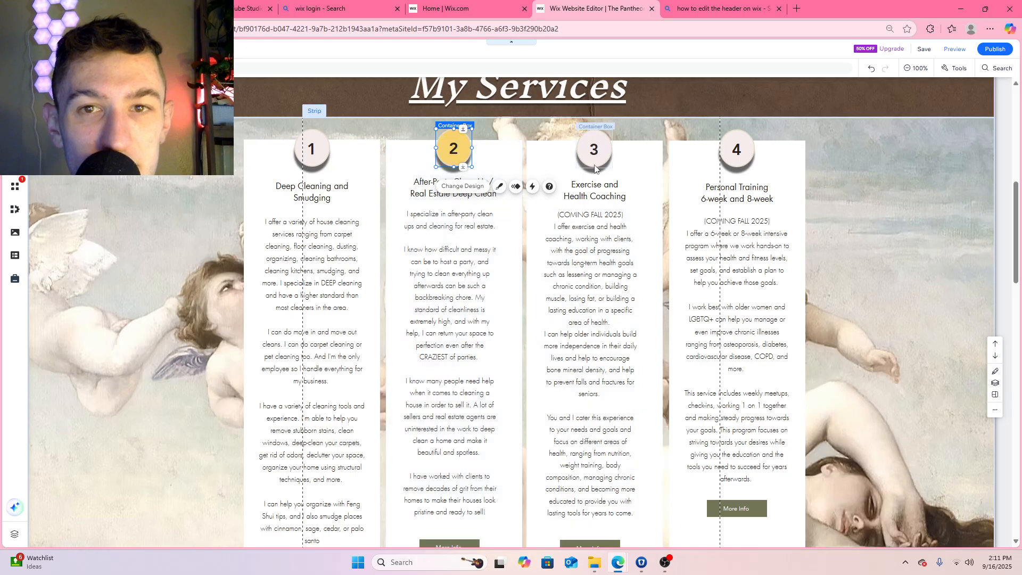
scroll(610, 155, up, 8)
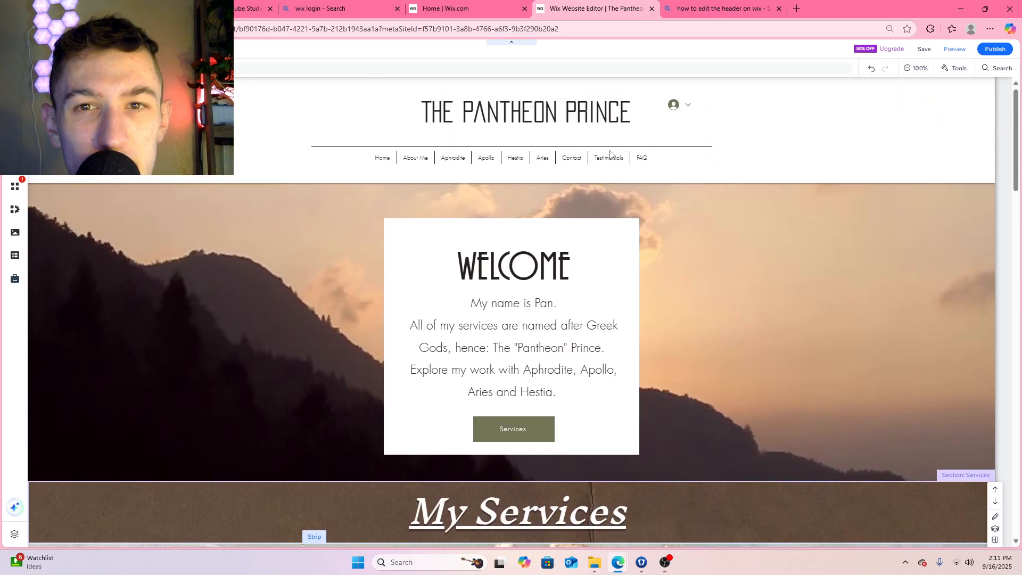
scroll(610, 154, down, 4)
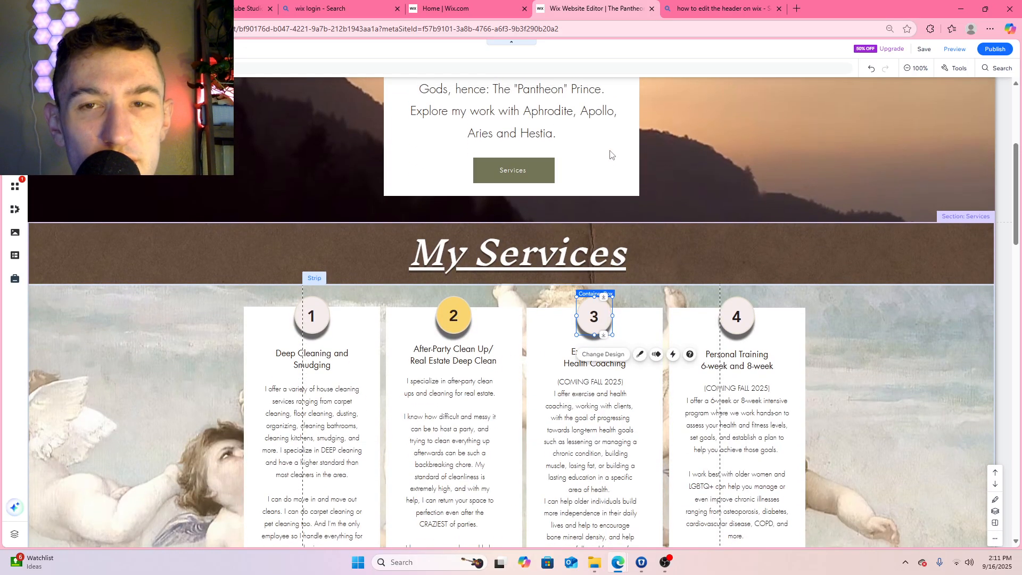
scroll(596, 319, up, 4)
scroll(524, 159, down, 6)
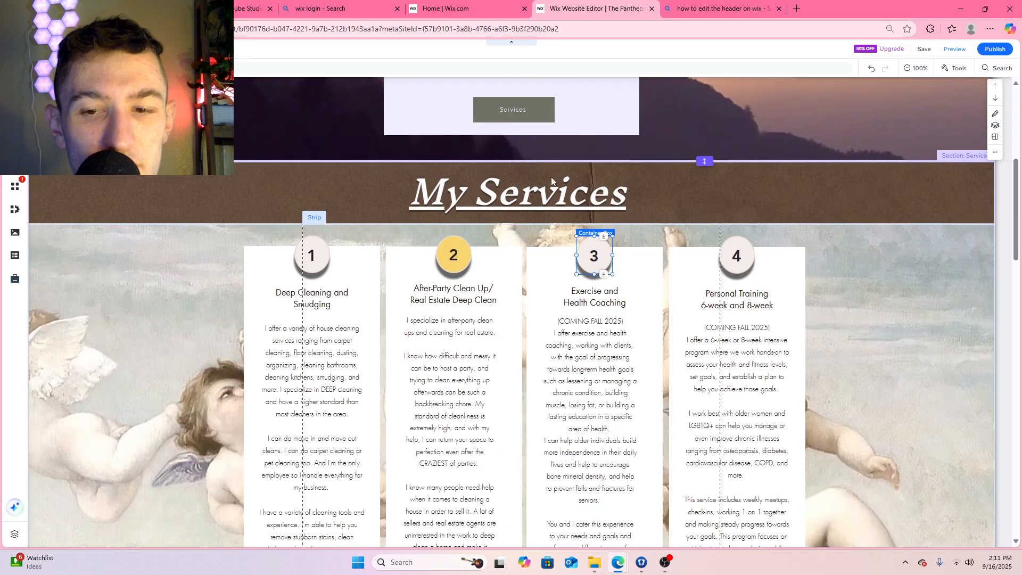
click(605, 256)
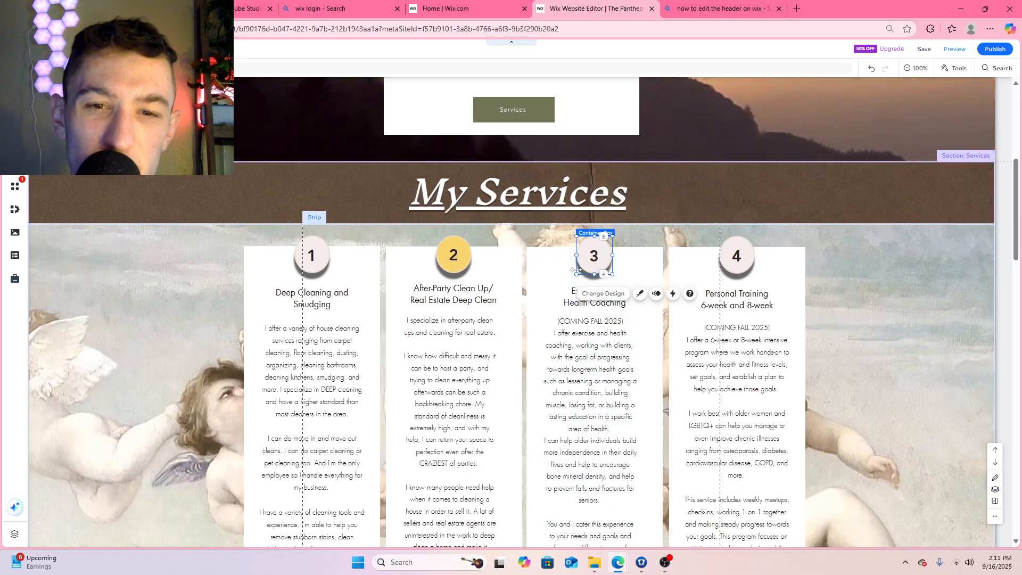
Customize the number 1 circle's background fill with the saved red color #E21C21
click(323, 258)
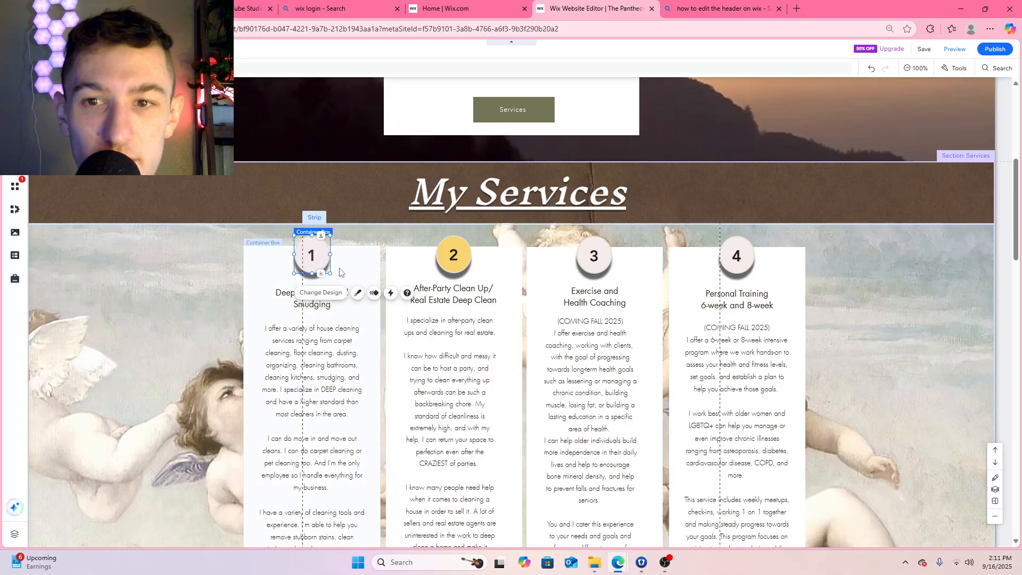
click(334, 295)
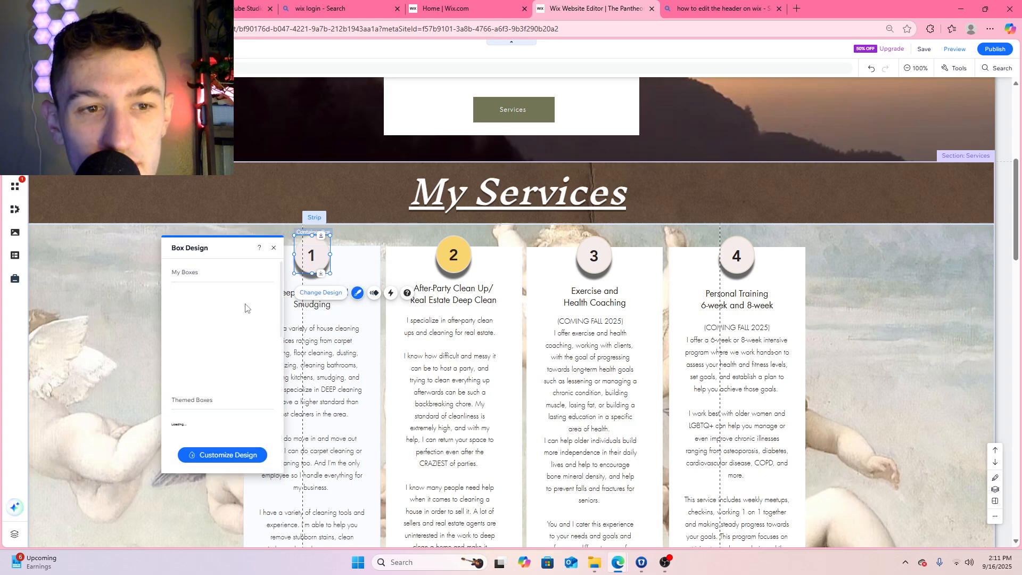
click(235, 456)
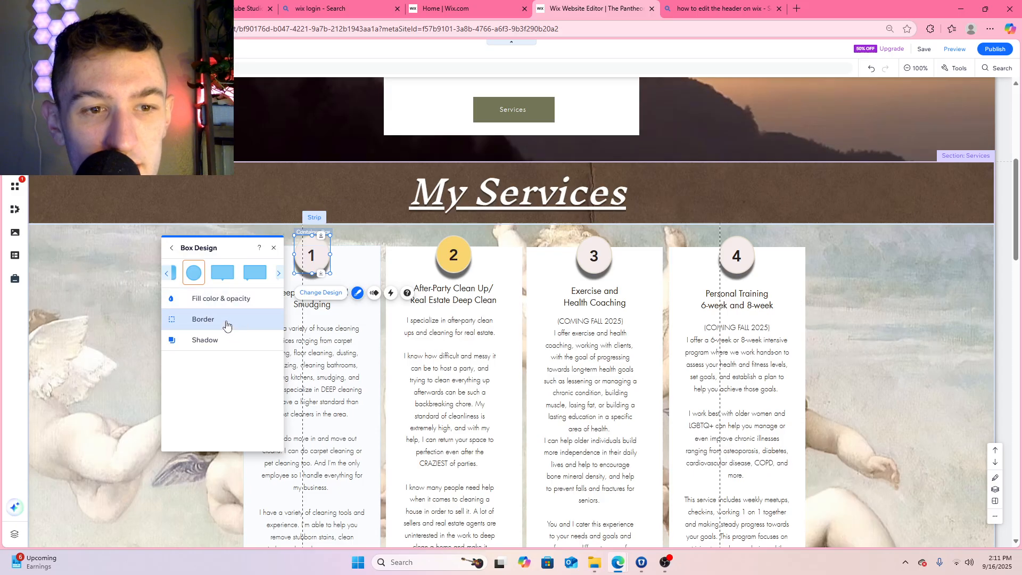
click(267, 332)
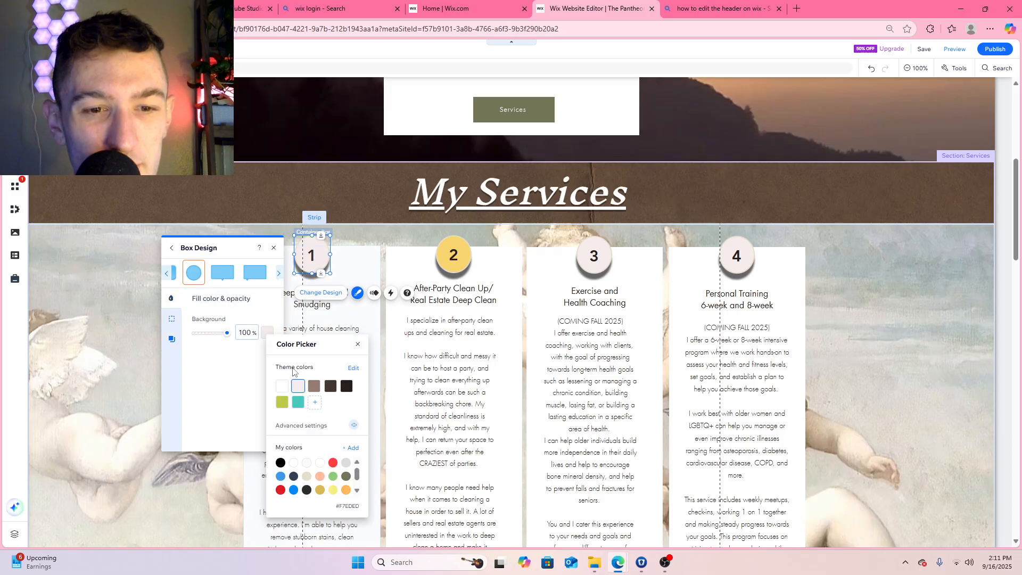
click(281, 489)
scroll(280, 492, down, 1)
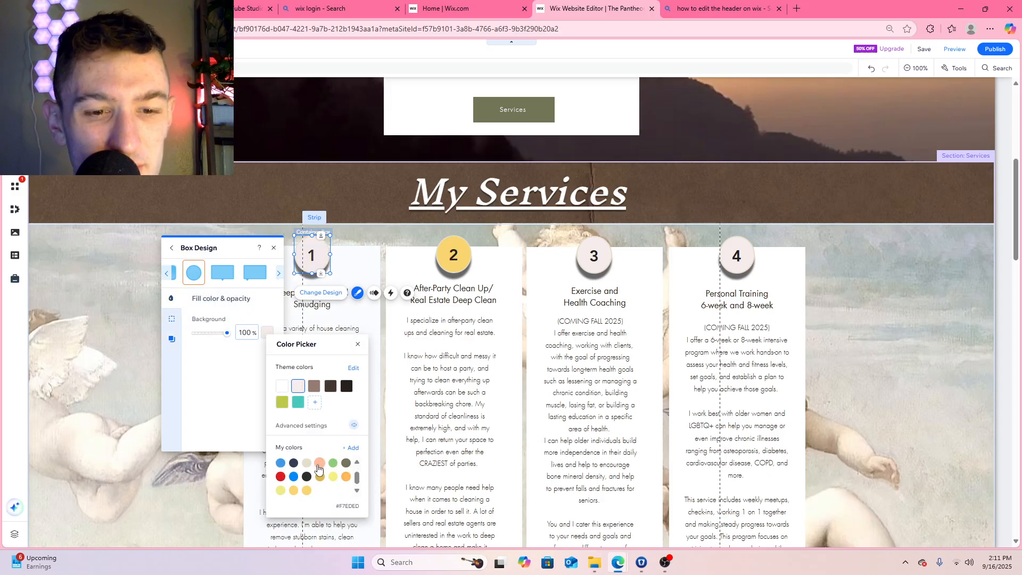
click(279, 478)
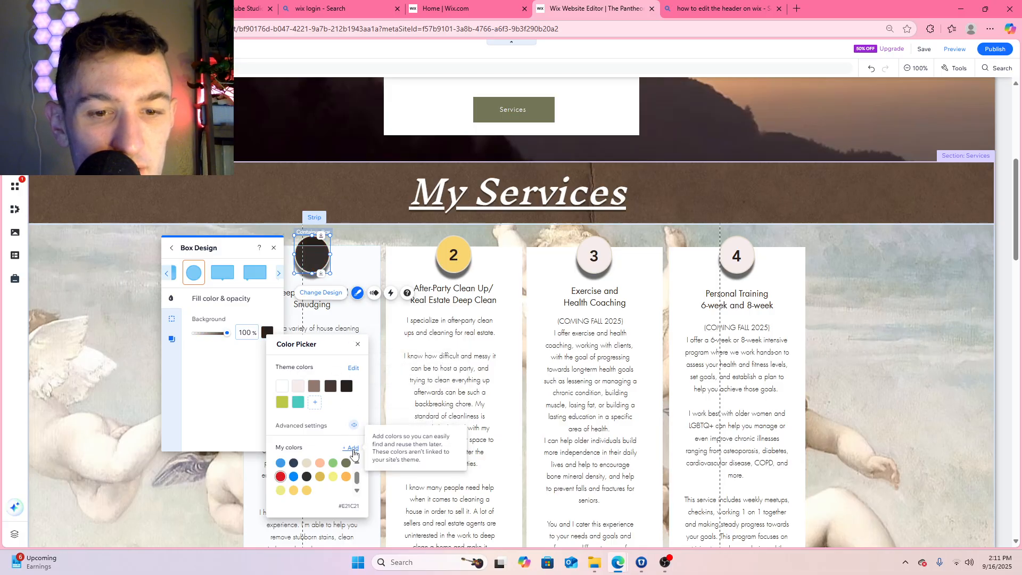
Soften the number 1 circle's fill to the custom muted red #C04E51 and apply it
click(354, 425)
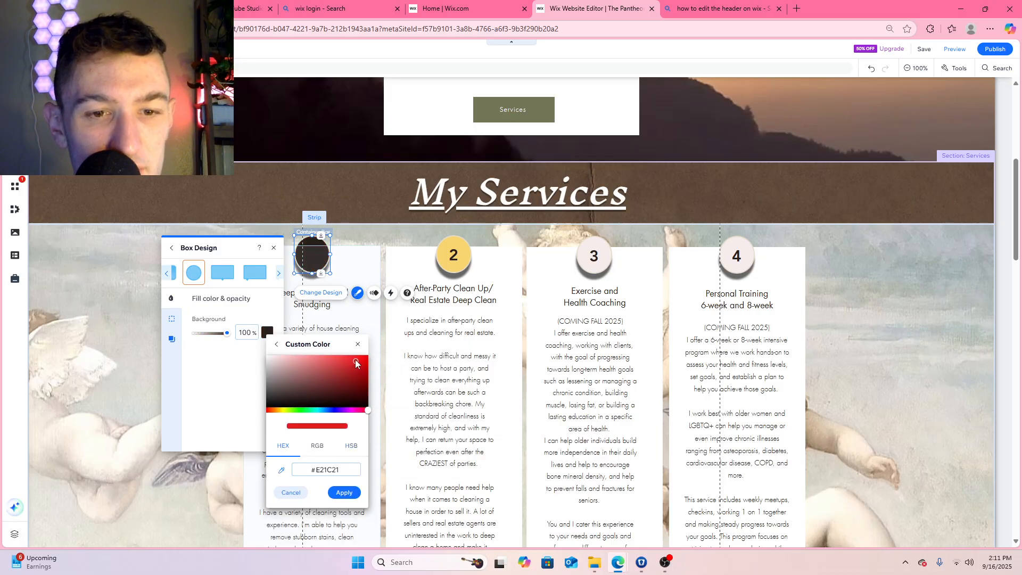
drag(355, 361, 327, 368)
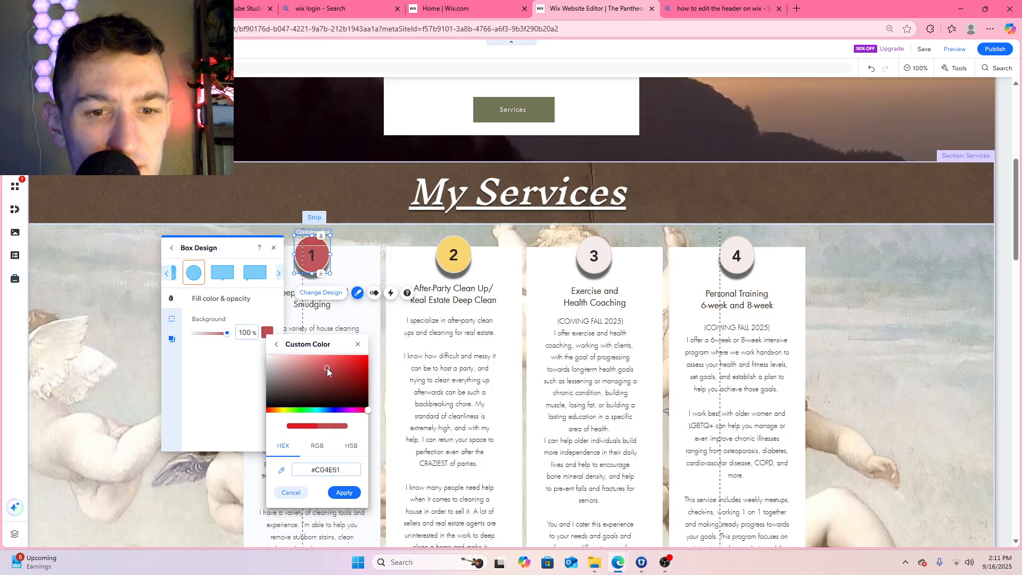
click(345, 493)
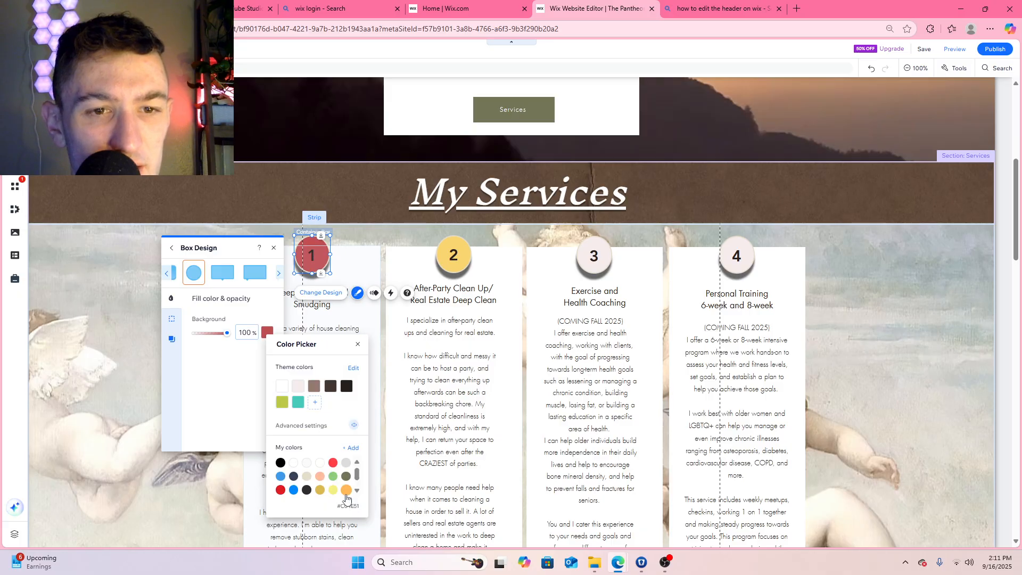
click(607, 260)
click(606, 260)
click(603, 294)
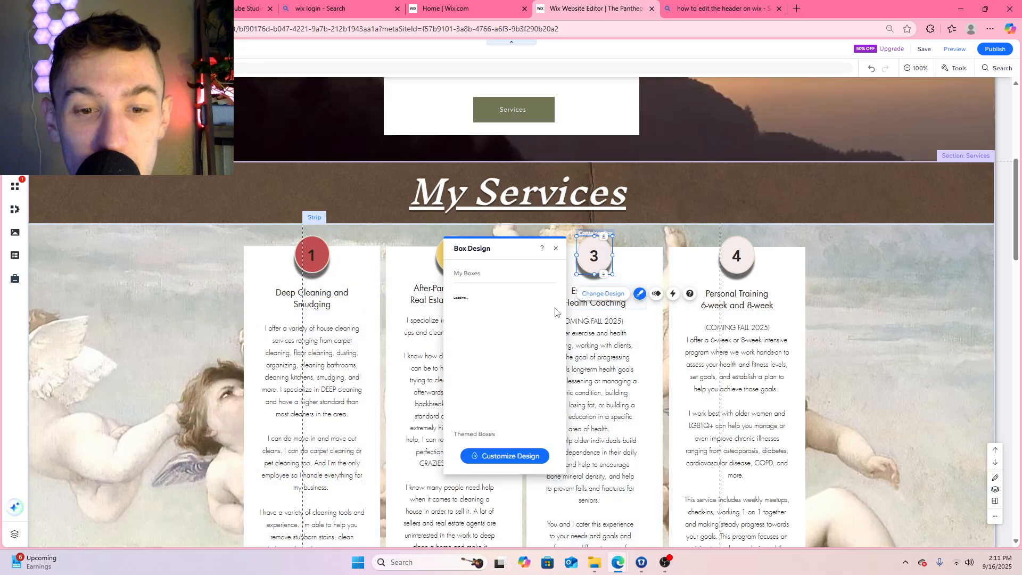
click(492, 458)
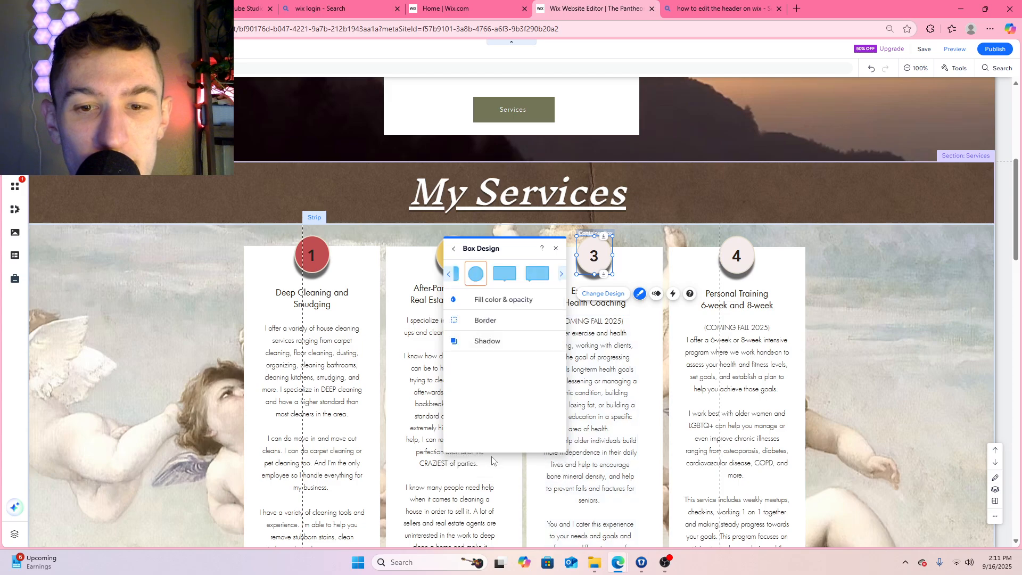
click(481, 299)
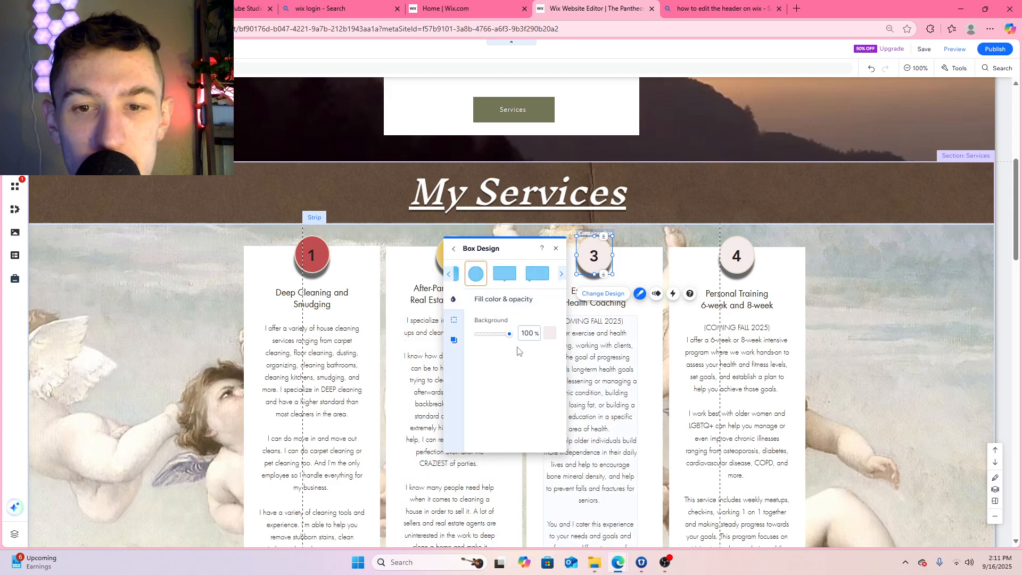
click(549, 334)
click(636, 449)
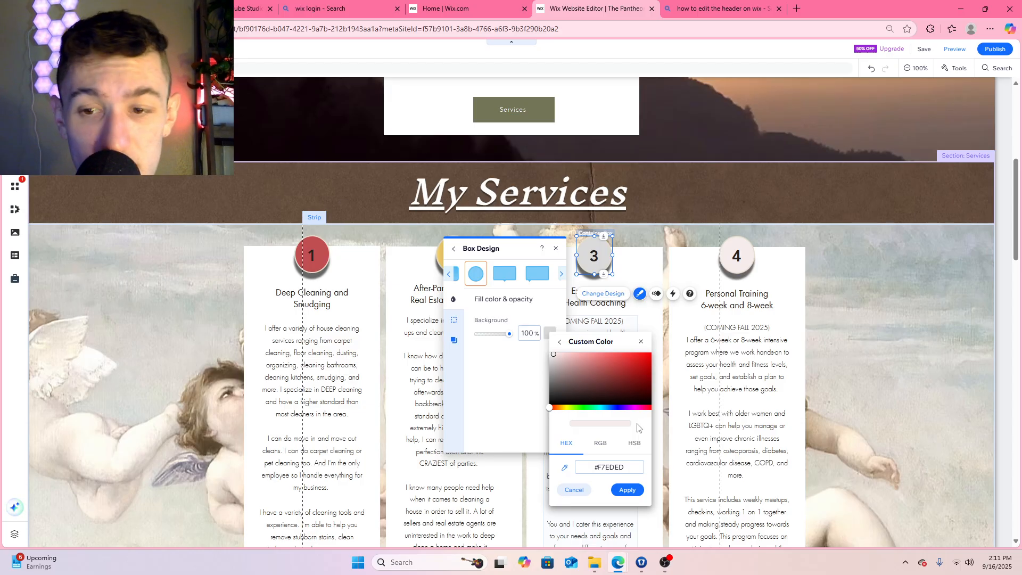
click(666, 563)
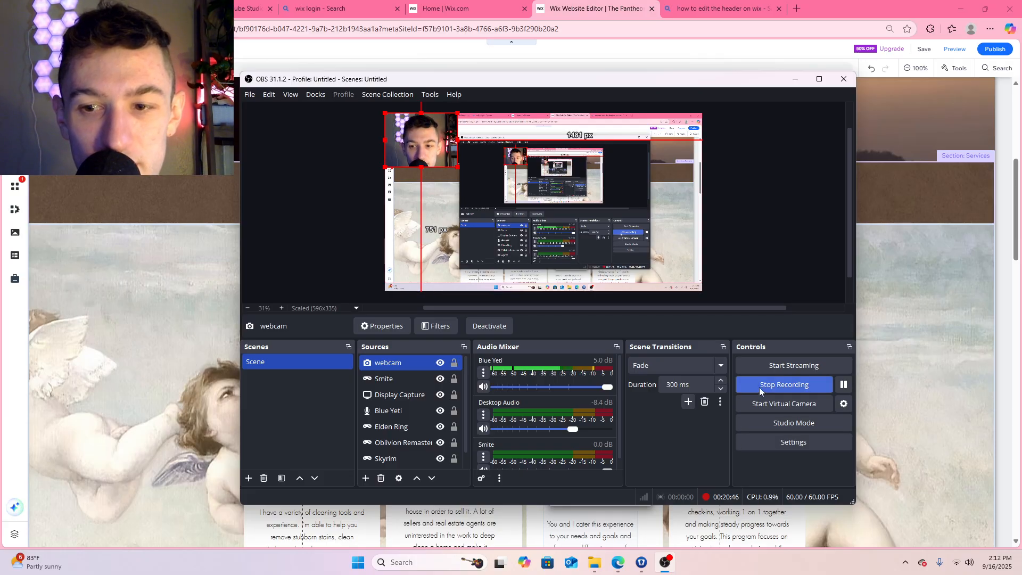
click(901, 204)
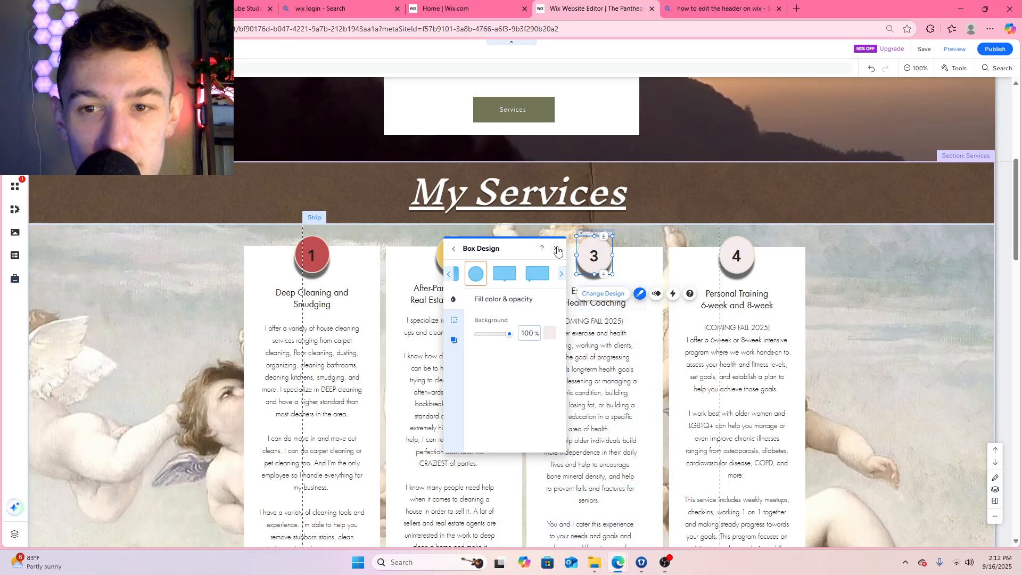
click(558, 250)
Customize the number 3 circle's background fill to the light pink #E9CCE1, apply it and close the design settings
click(608, 295)
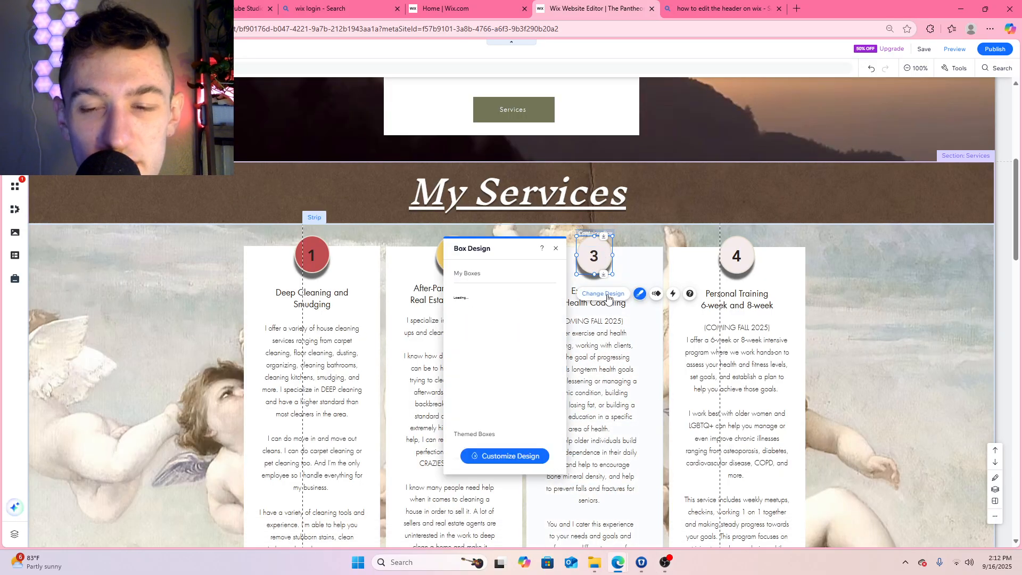
click(506, 455)
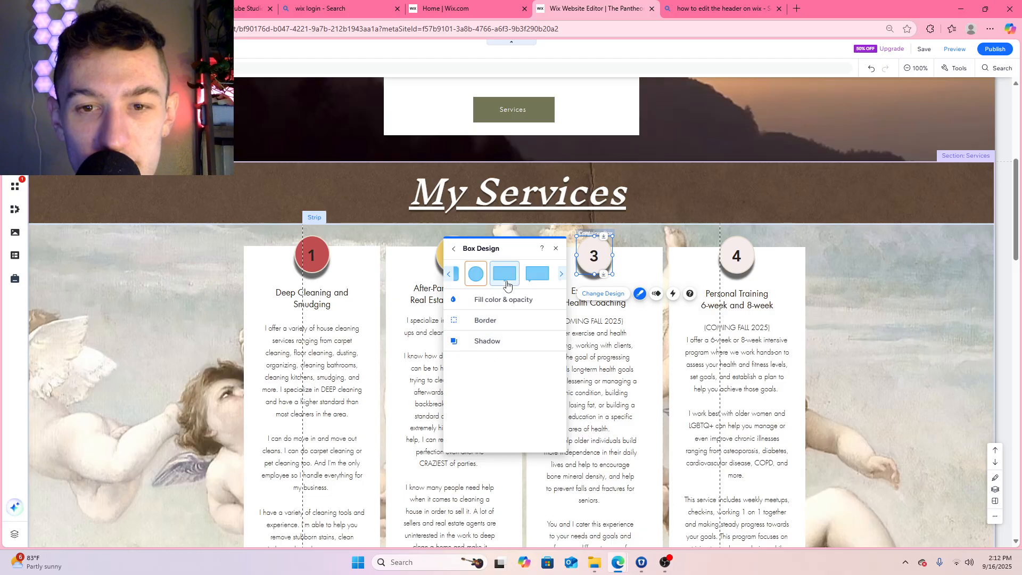
click(503, 299)
click(549, 333)
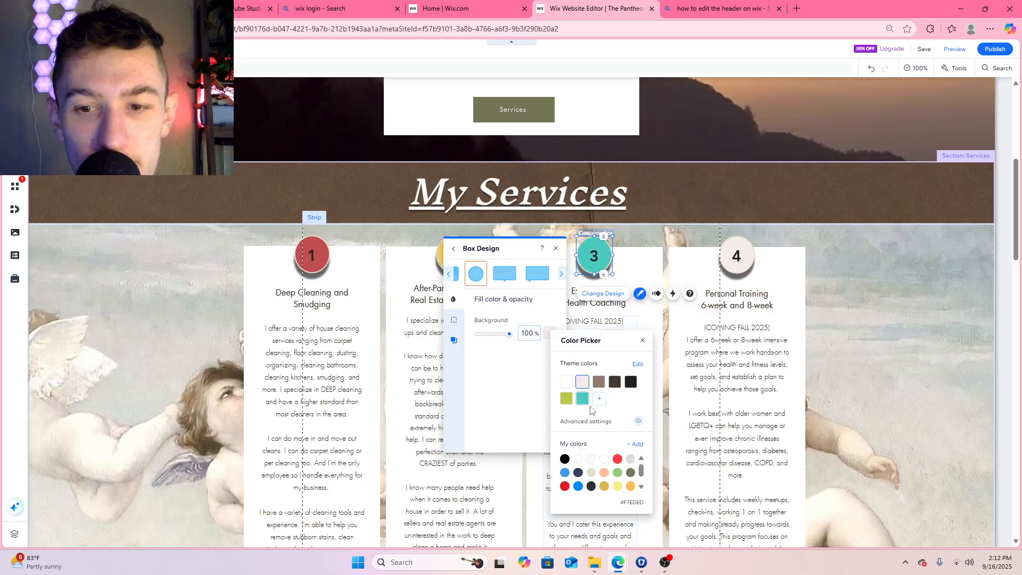
click(638, 421)
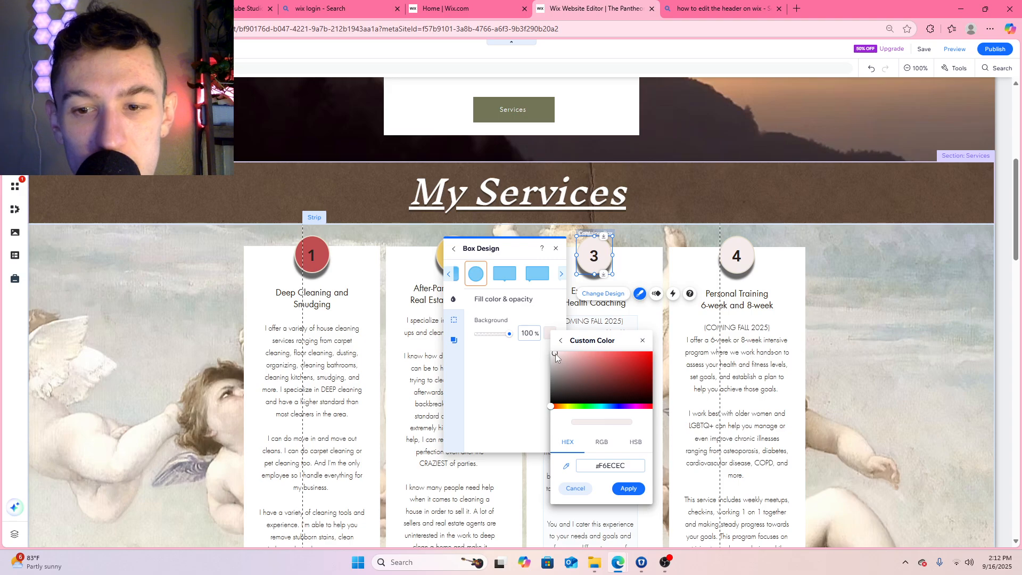
drag(555, 354, 559, 355)
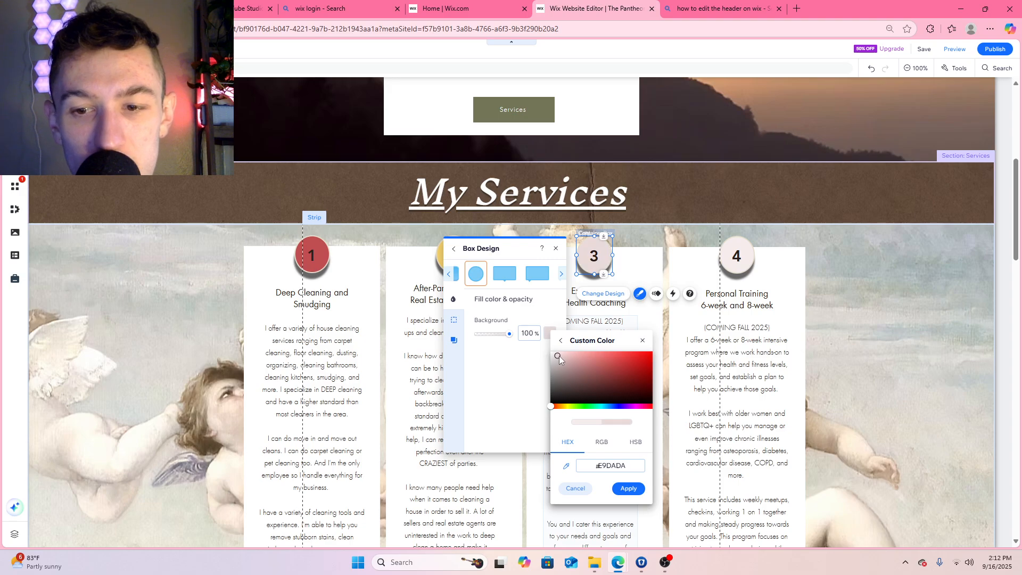
click(638, 406)
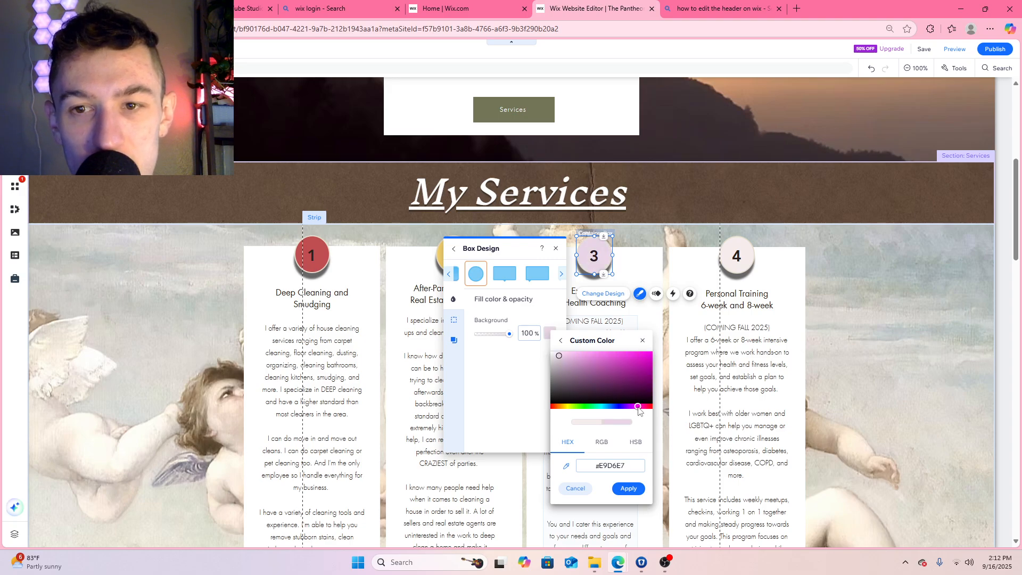
drag(638, 408, 642, 413)
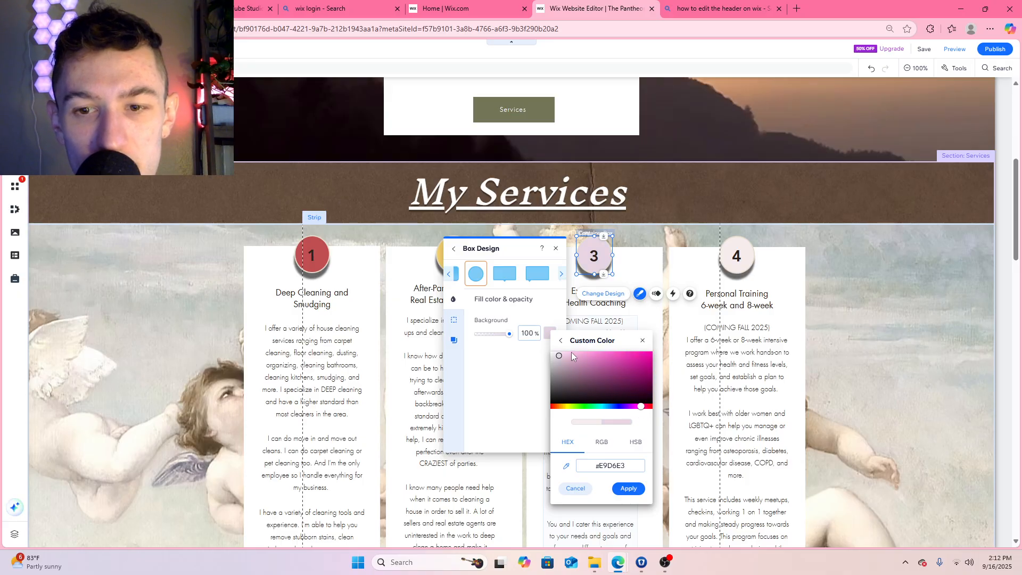
drag(562, 357, 563, 355)
click(628, 488)
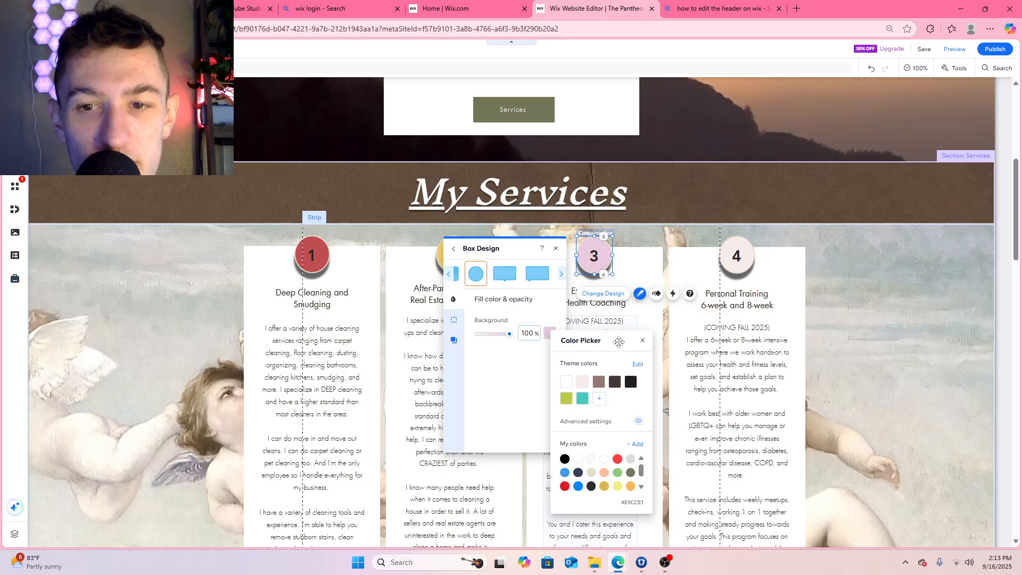
click(643, 341)
click(555, 249)
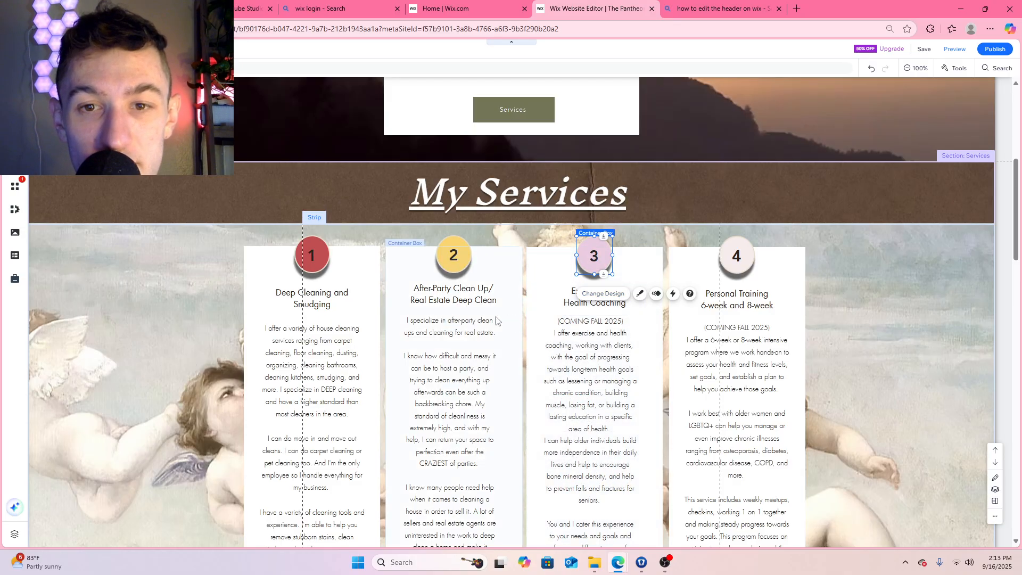
Brighten the number 2 circle's background fill to the custom yellow #FEE577, apply it and close the design settings
click(471, 259)
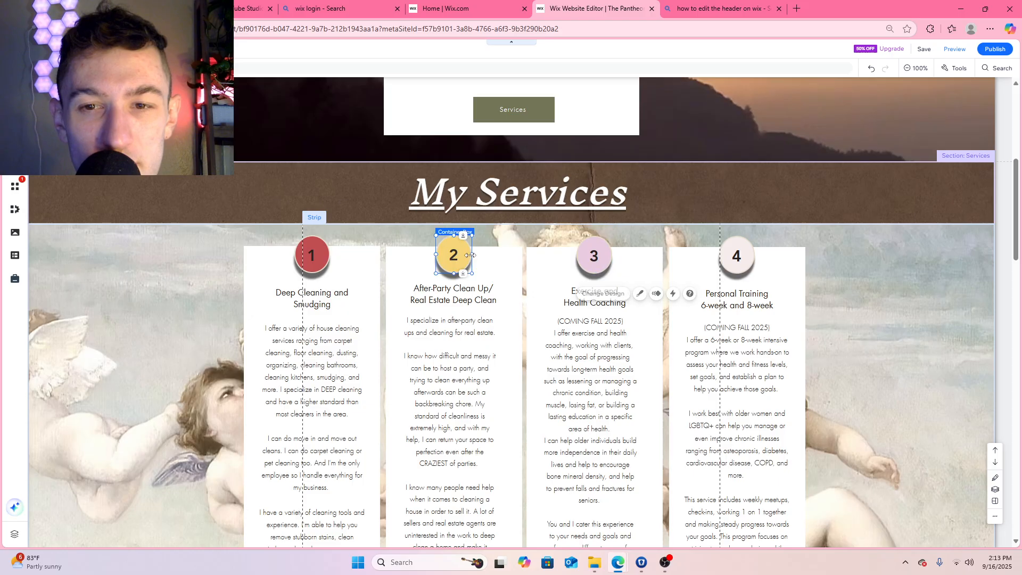
click(482, 295)
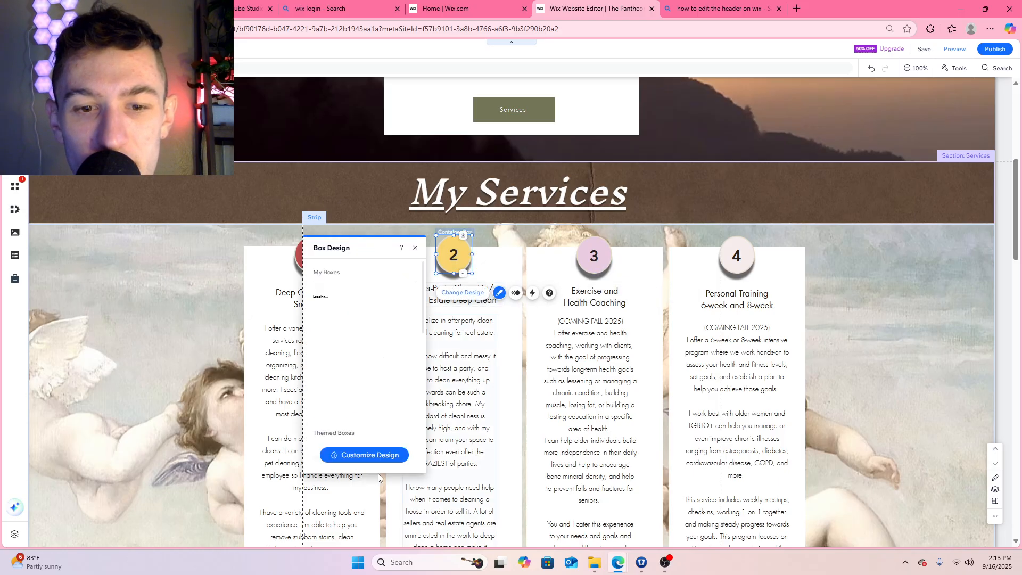
click(365, 456)
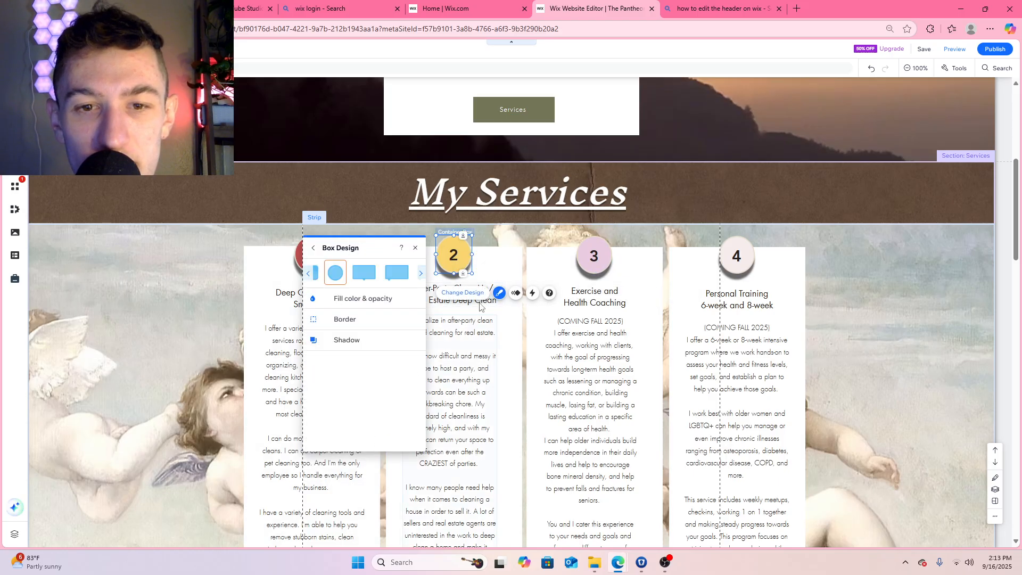
click(397, 297)
click(409, 332)
click(445, 403)
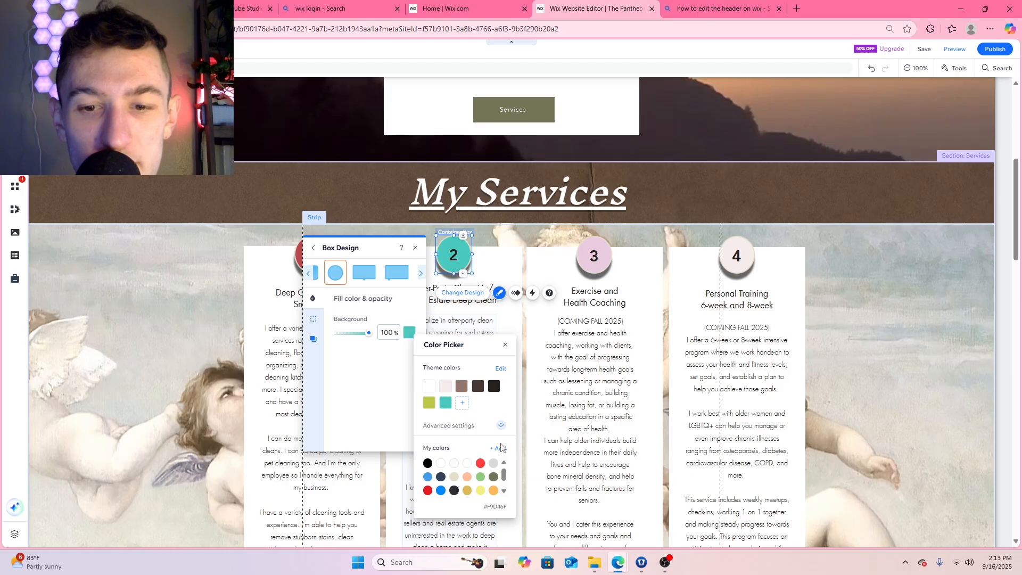
click(499, 448)
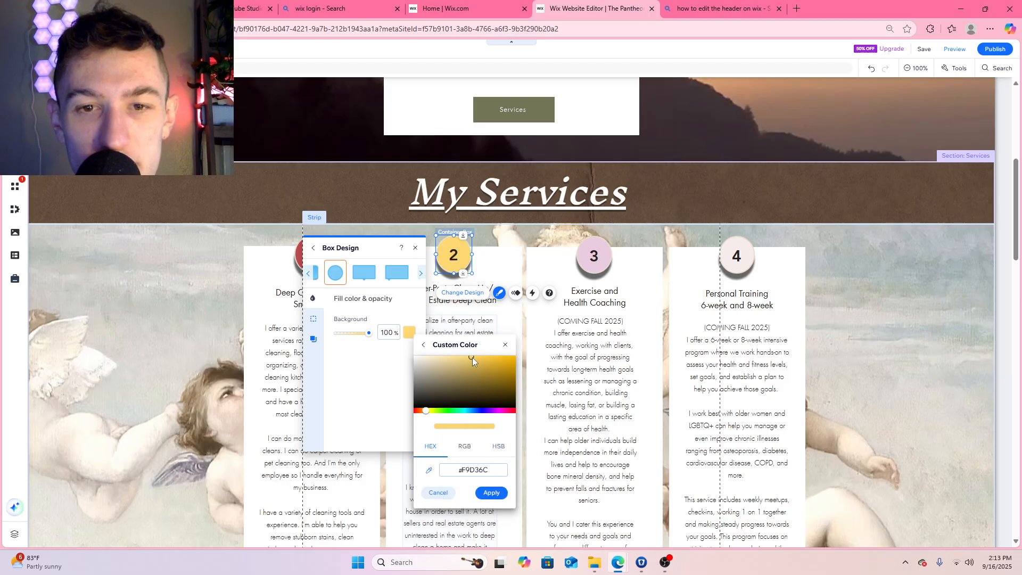
click(471, 357)
drag(472, 357, 468, 355)
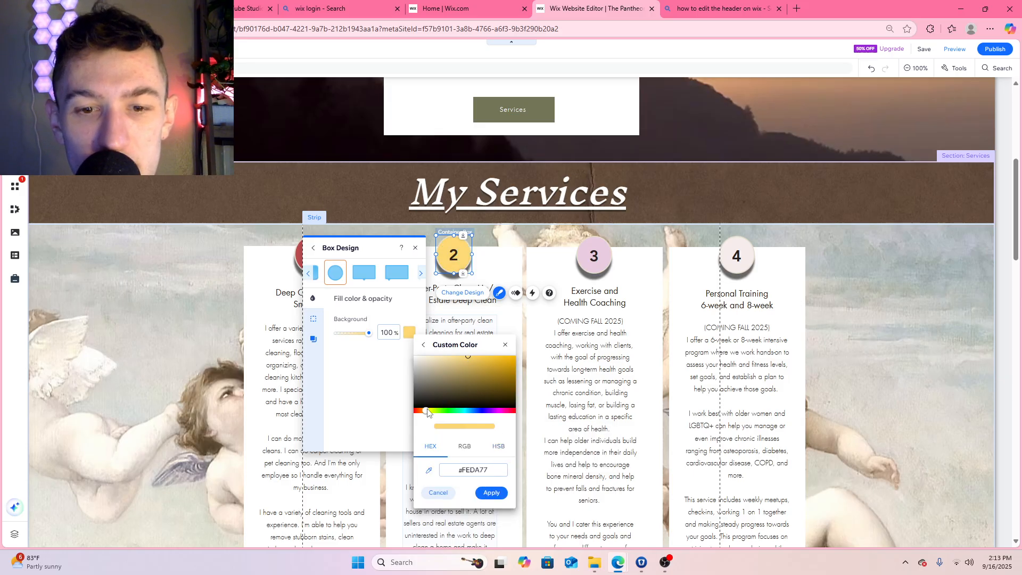
drag(426, 411, 428, 412)
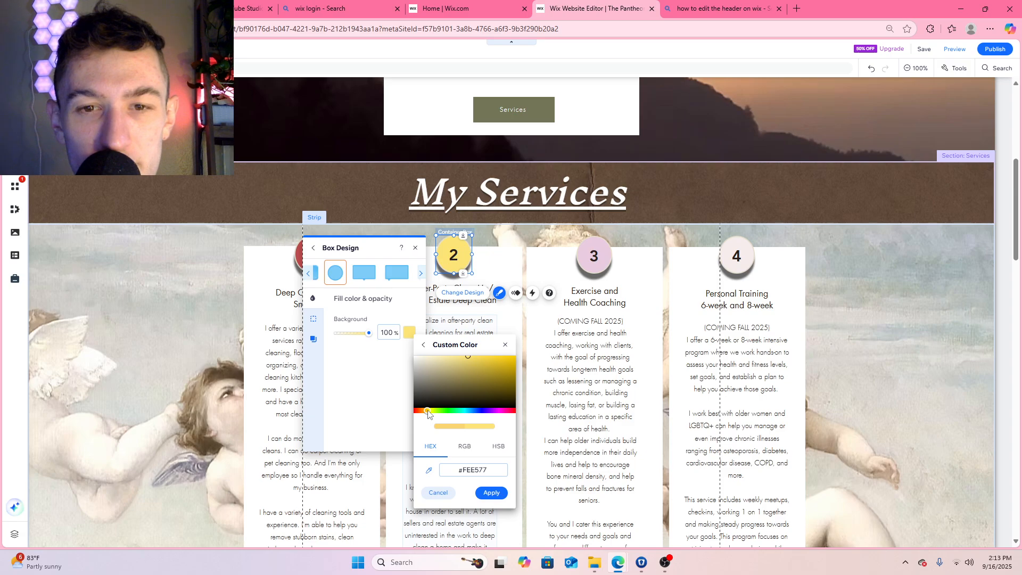
click(491, 492)
click(505, 344)
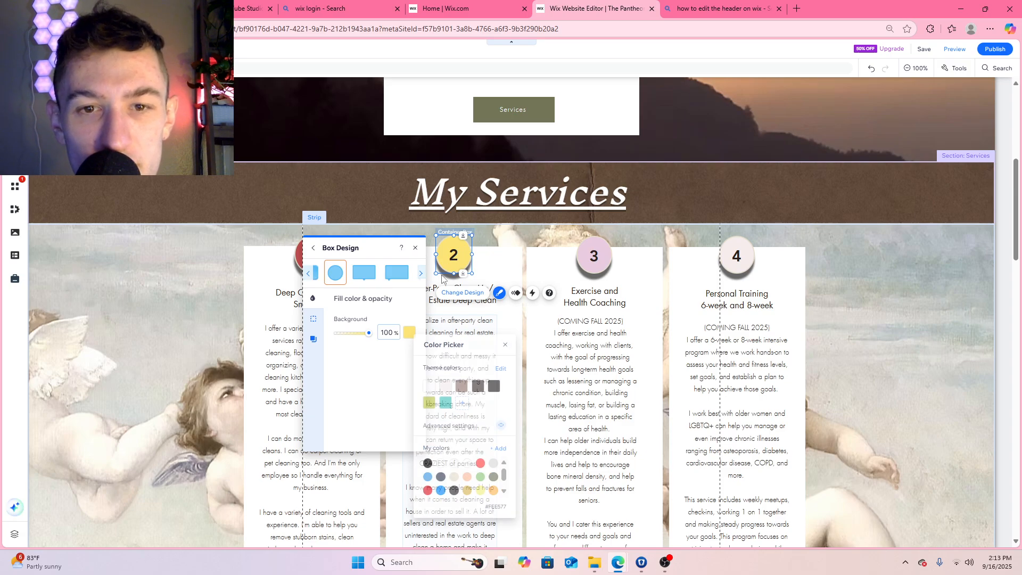
click(415, 248)
Customize the number 4 circle's background fill with the brown theme color #947970
click(751, 260)
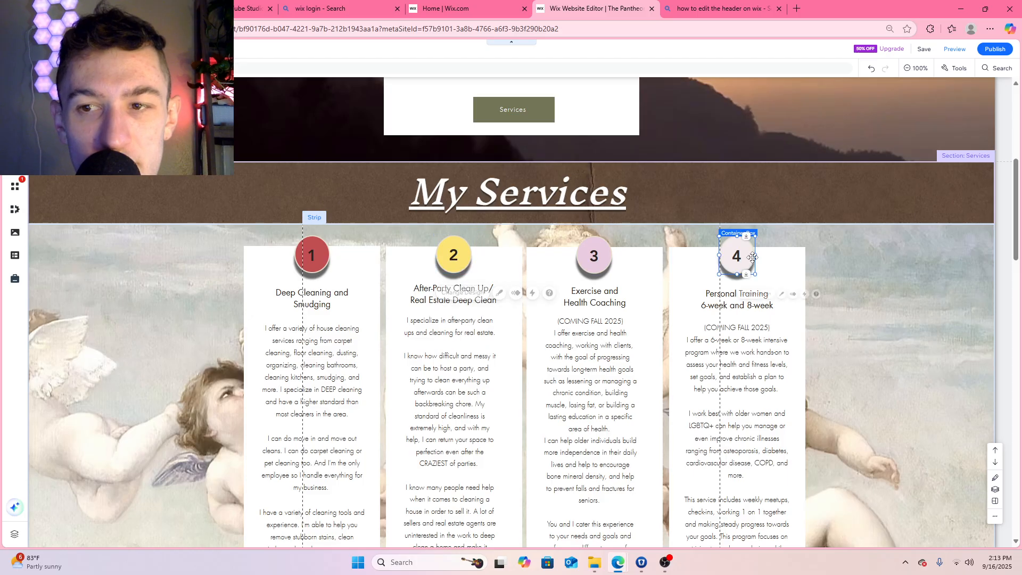
click(763, 297)
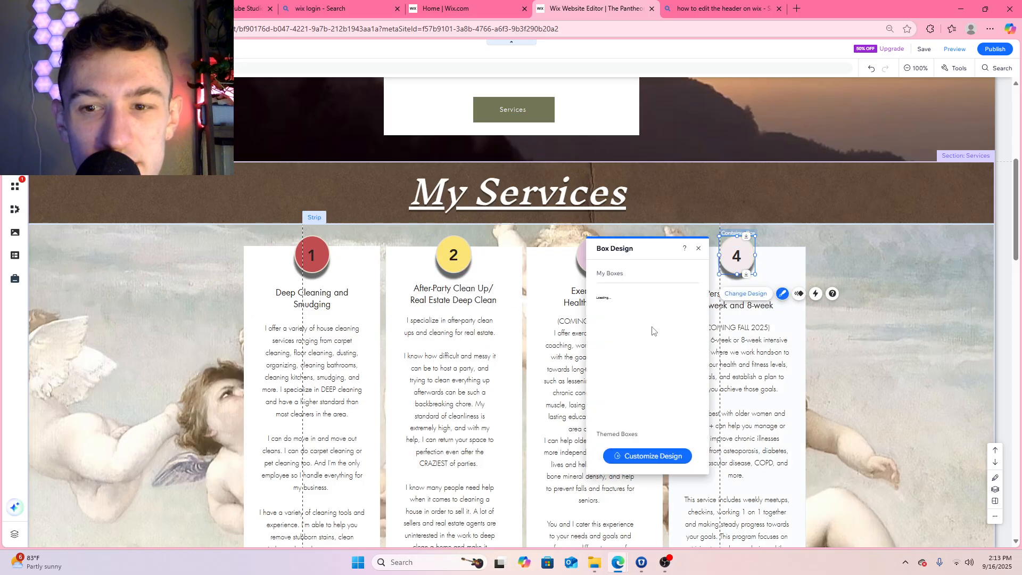
click(646, 456)
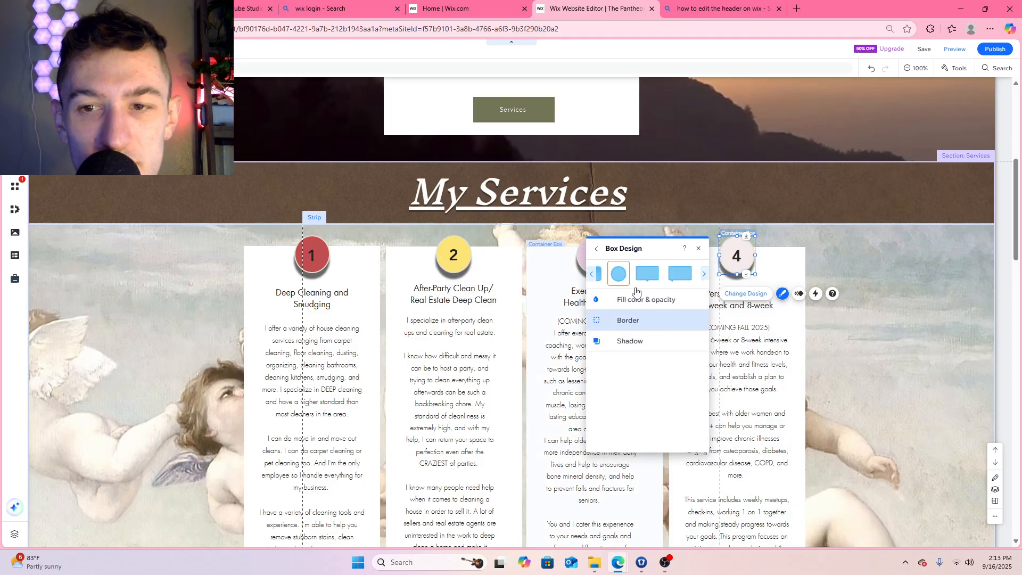
click(660, 299)
click(693, 333)
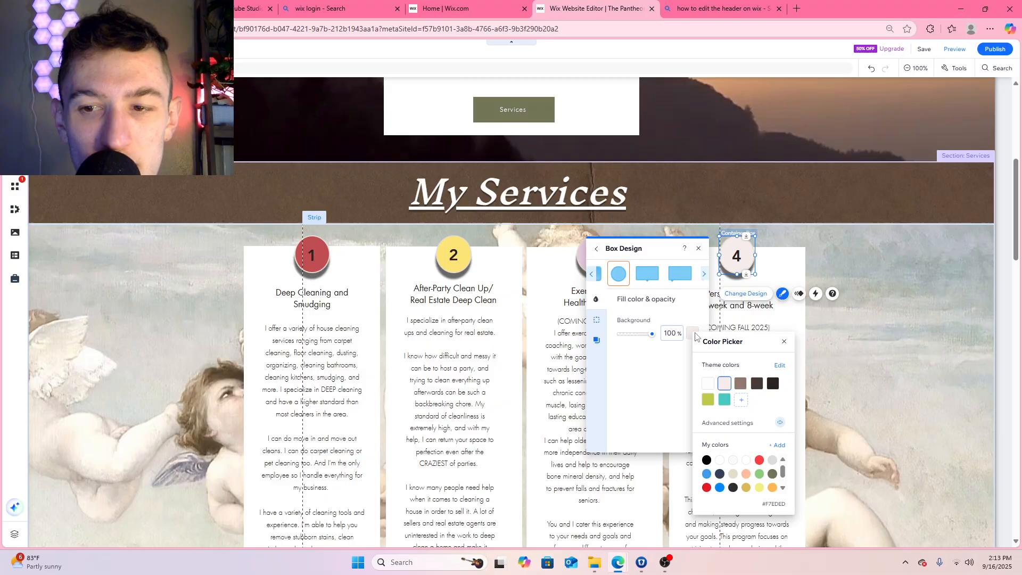
click(741, 385)
Lighten the number 4 circle's fill to the custom brown #B19389, apply it and close the design settings
click(777, 445)
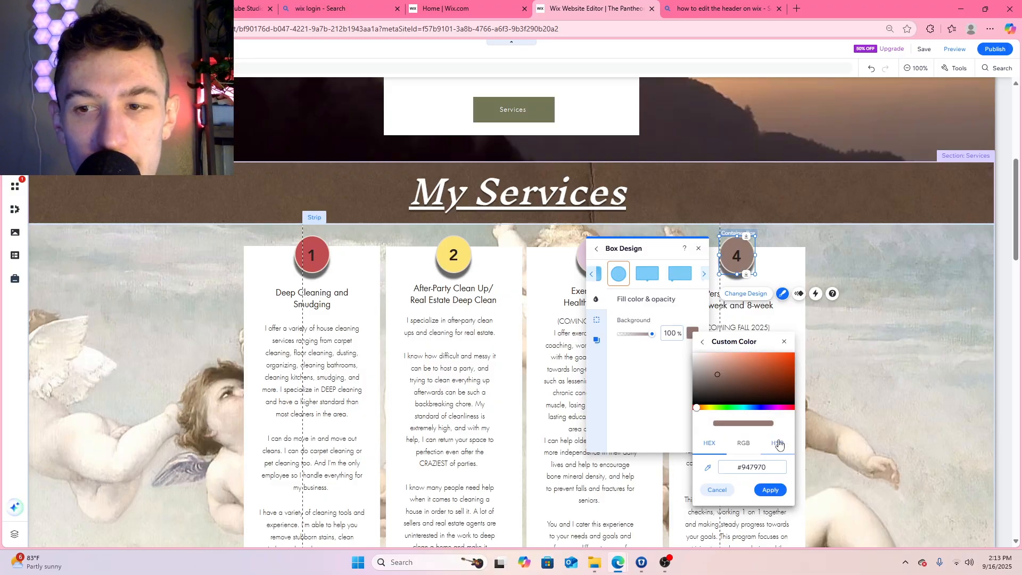
drag(717, 375, 715, 368)
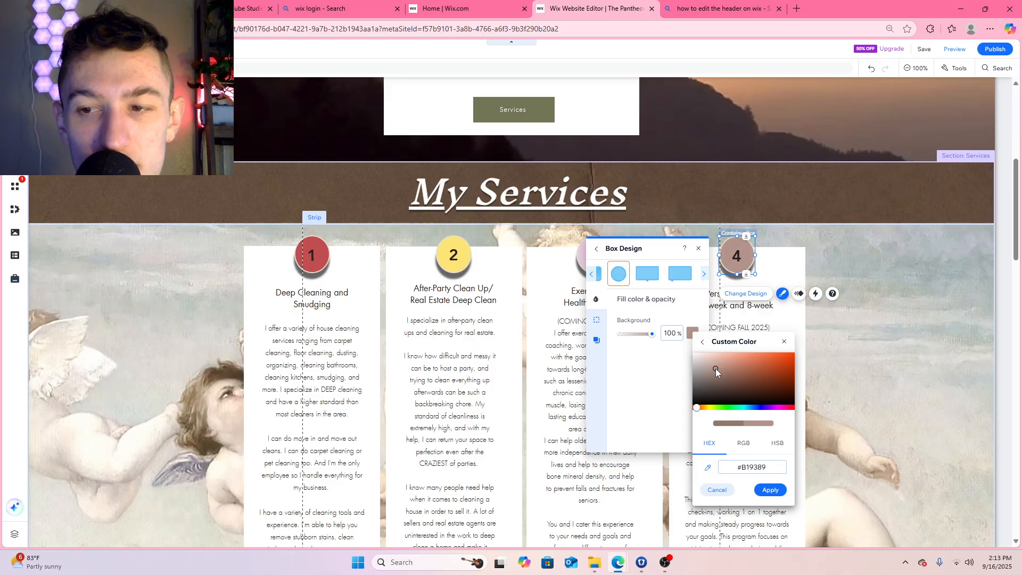
click(770, 490)
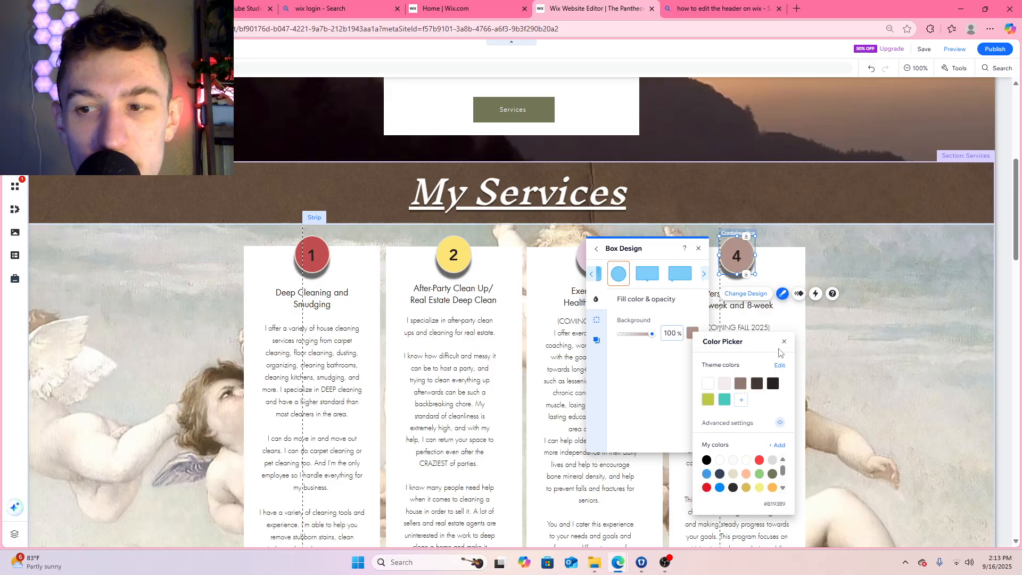
click(785, 342)
click(698, 249)
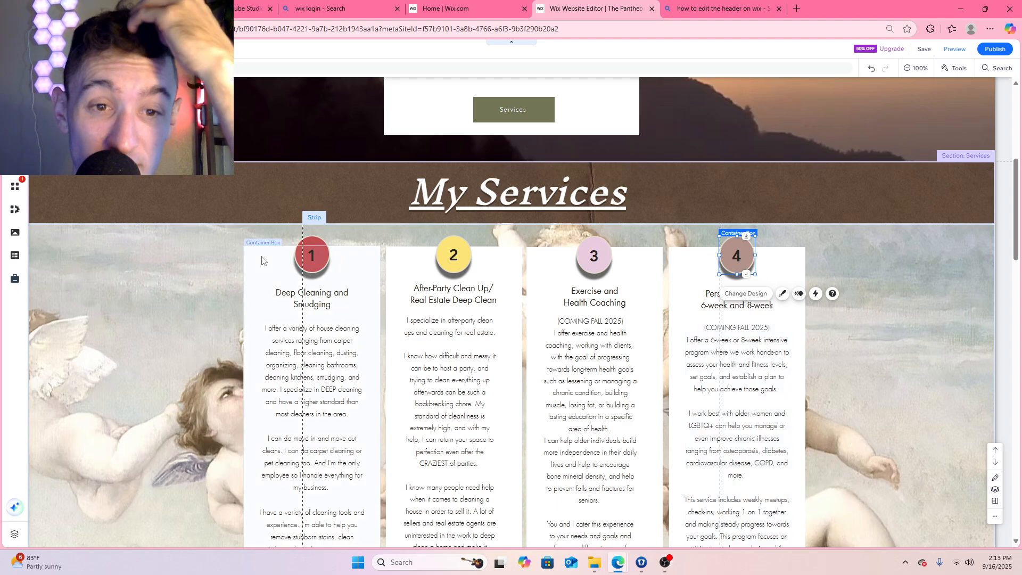
Replace the heading under the number 1 circle with "Aries: Personal Training"
click(330, 306)
double_click(331, 305)
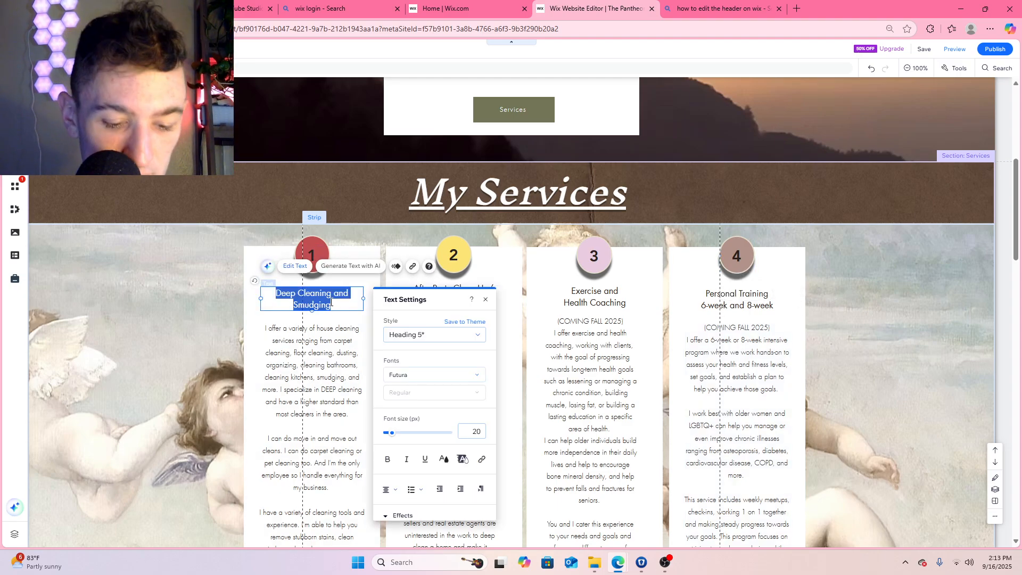
text(Ari)
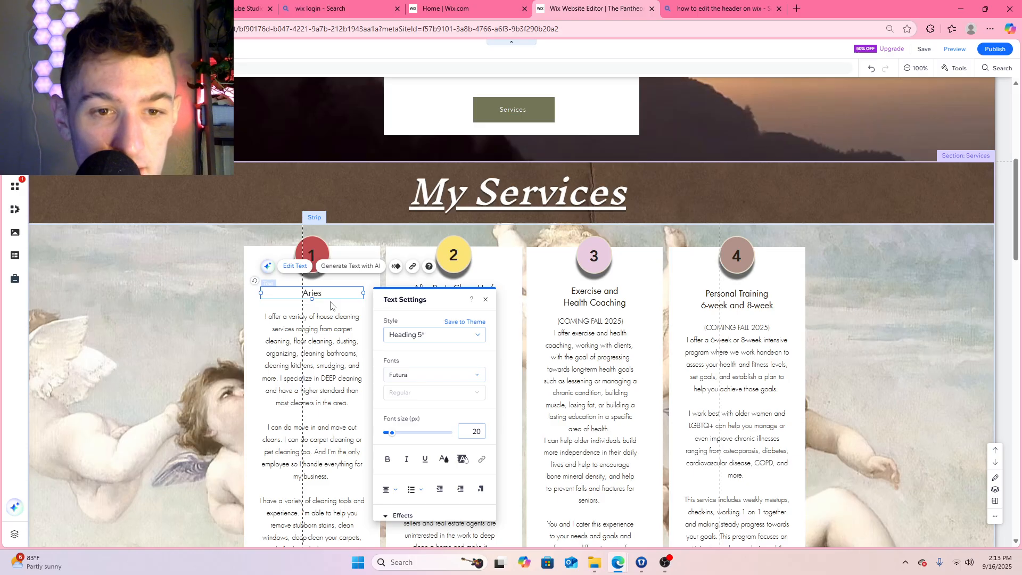
text(es: )
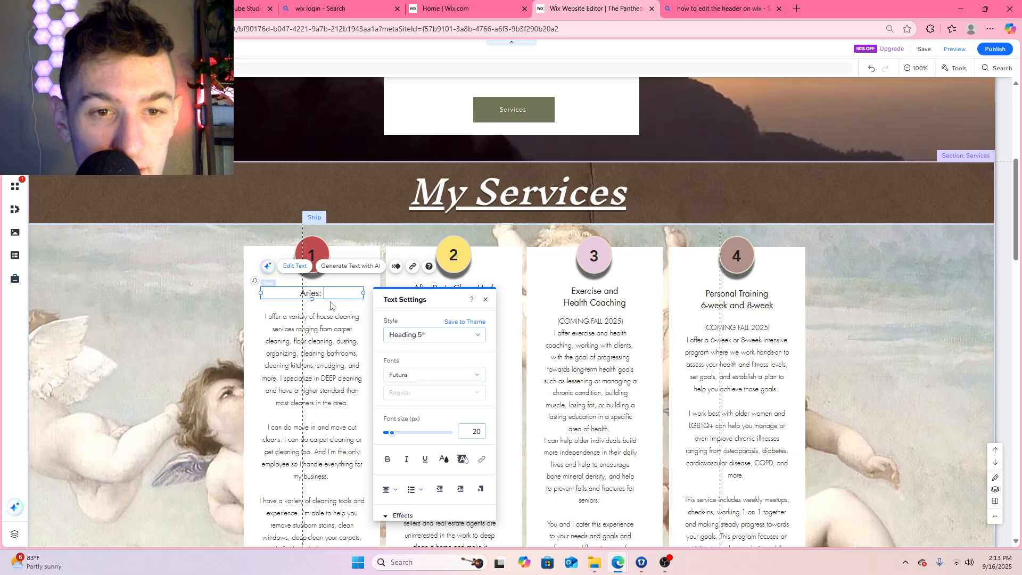
text(Personal )
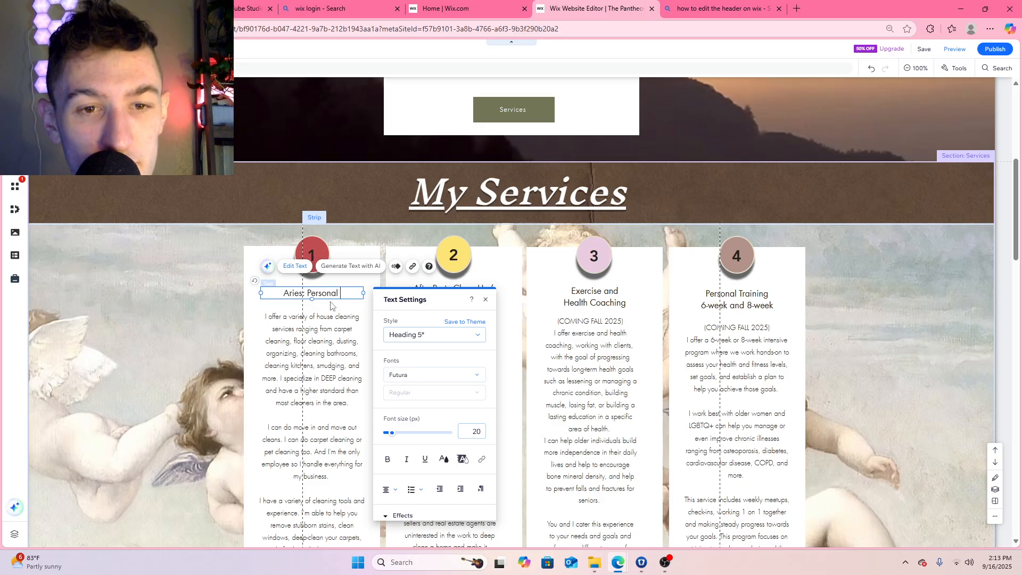
text(Training)
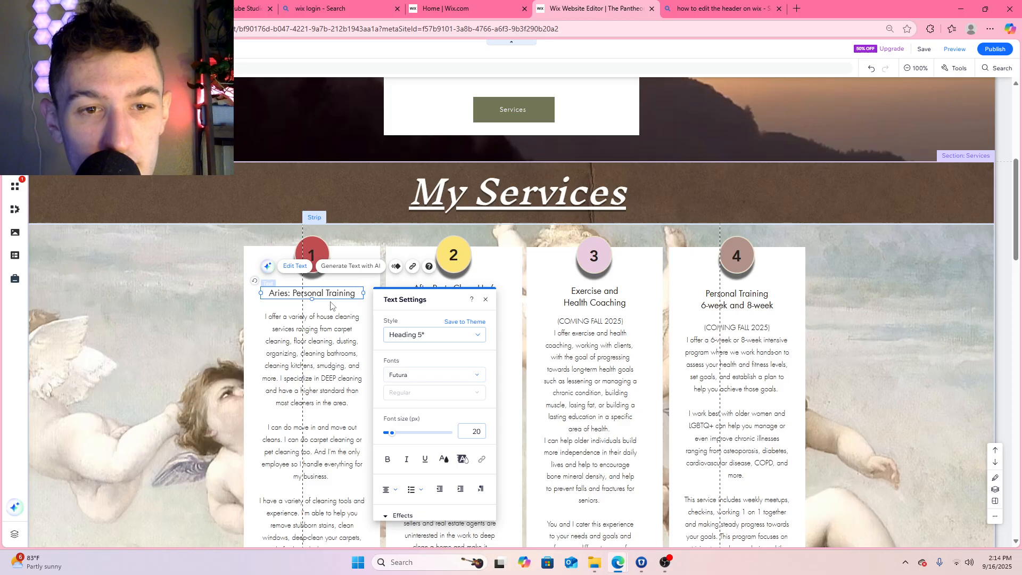
key(Escape)
Replace the heading under the number 2 circle with "Apollo: Go Go Dancer"
click(481, 294)
click(481, 293)
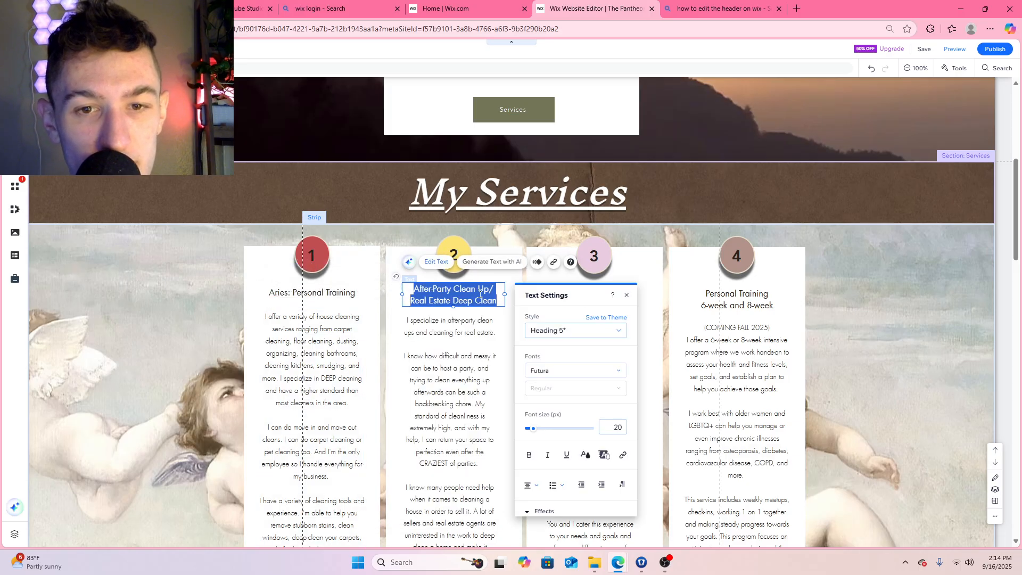
text(Apollo)
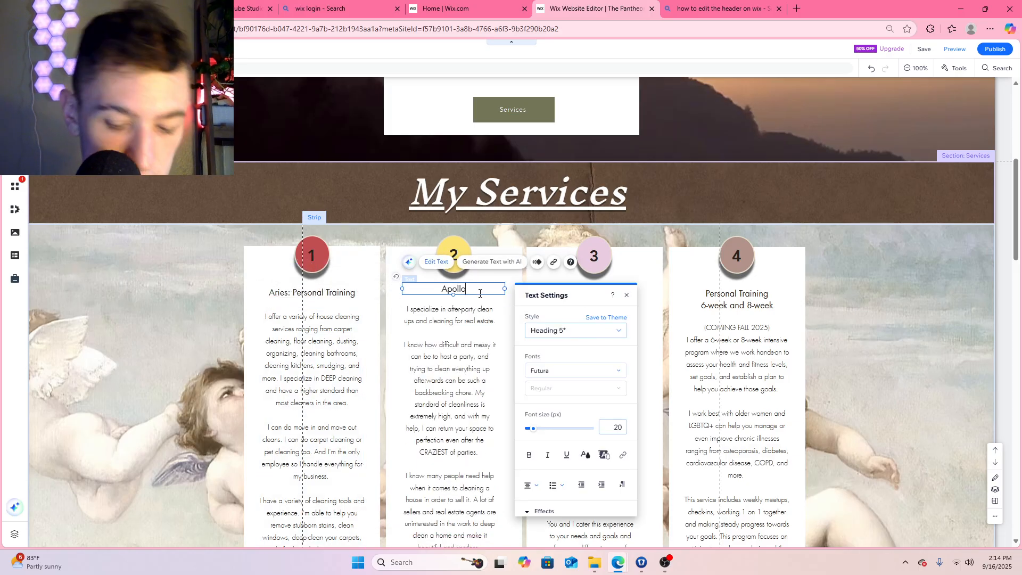
text(: Go )
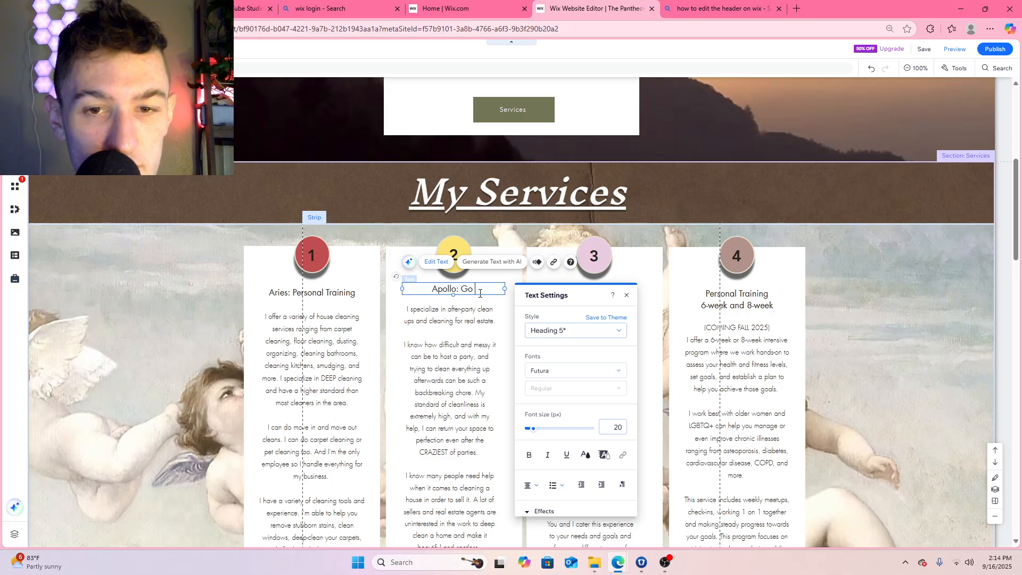
text(Go D)
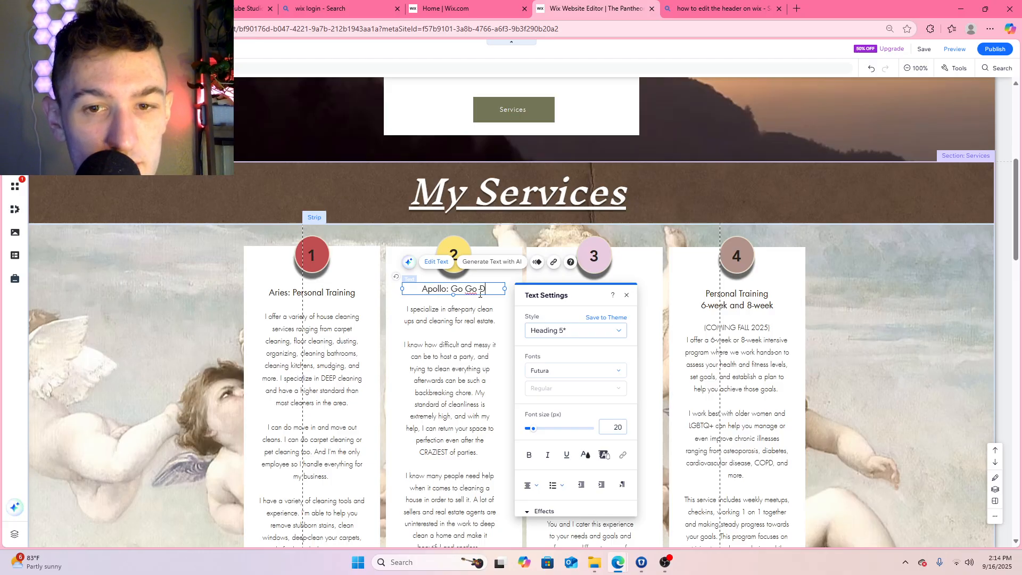
text(ancer)
click(469, 309)
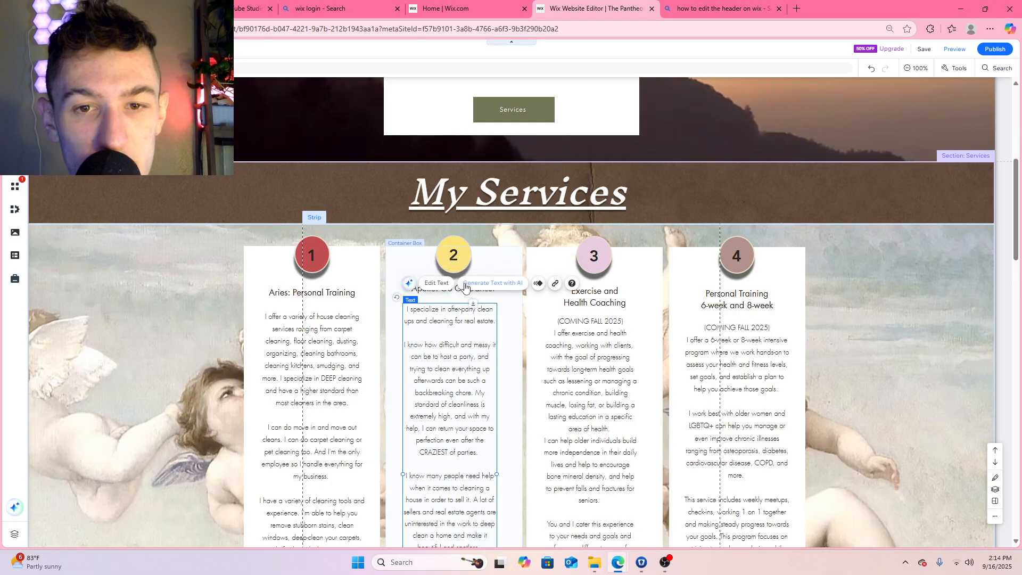
Replace the heading under the number 3 circle with "Aphrodite: Skincare"
click(612, 296)
double_click(616, 294)
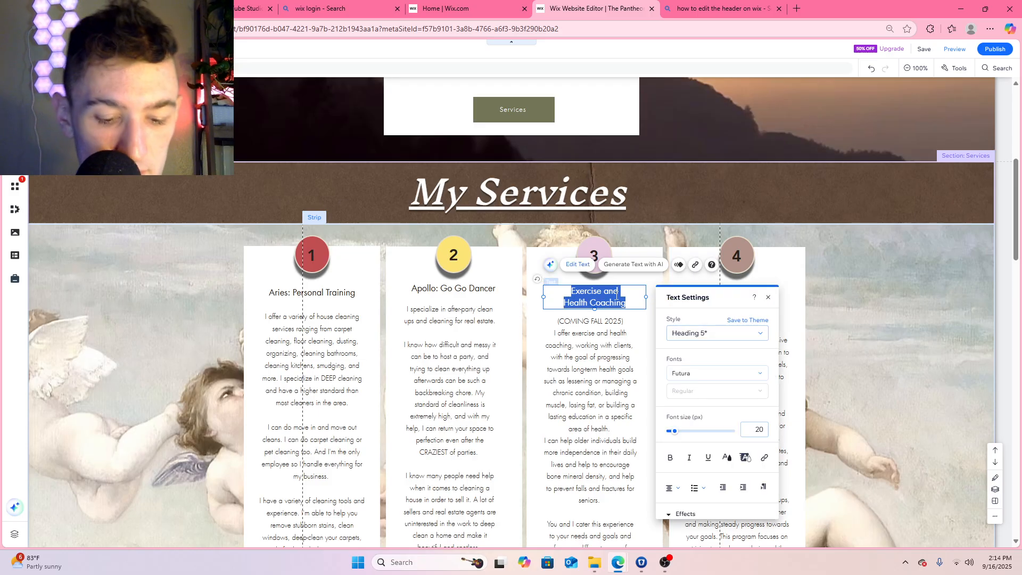
text(Aphrodite)
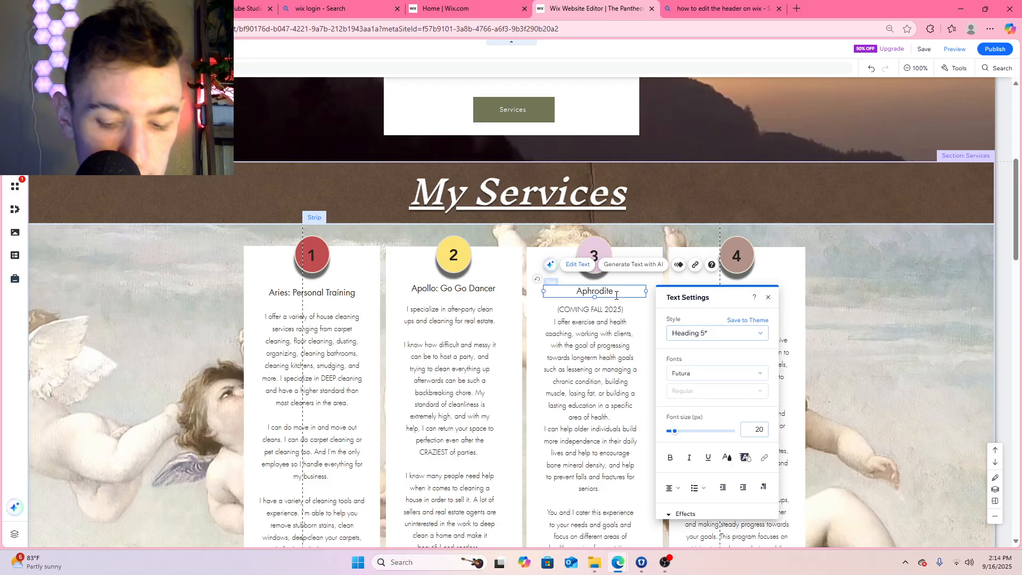
text(: N)
key(BackSpace)
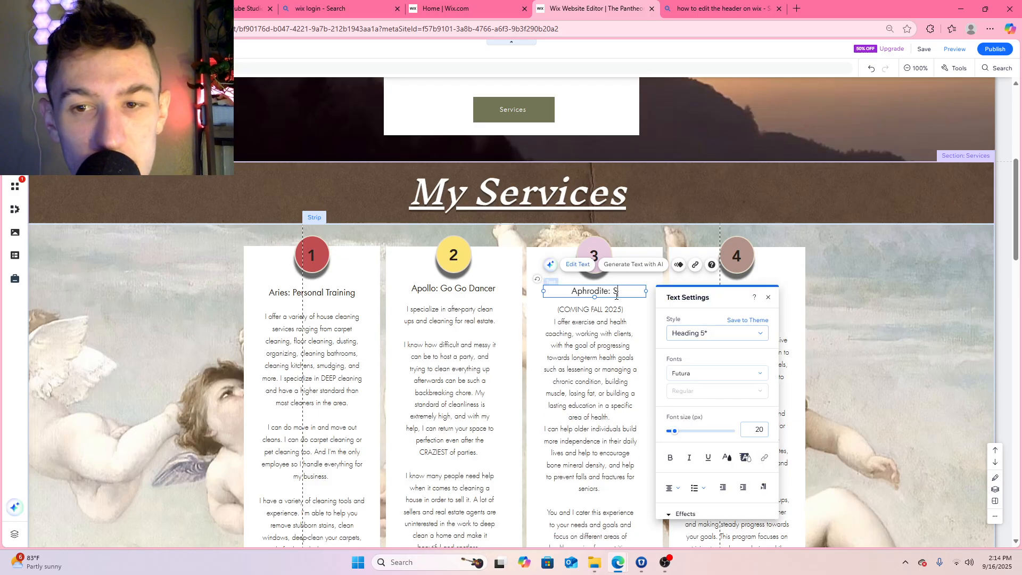
text(Skincare)
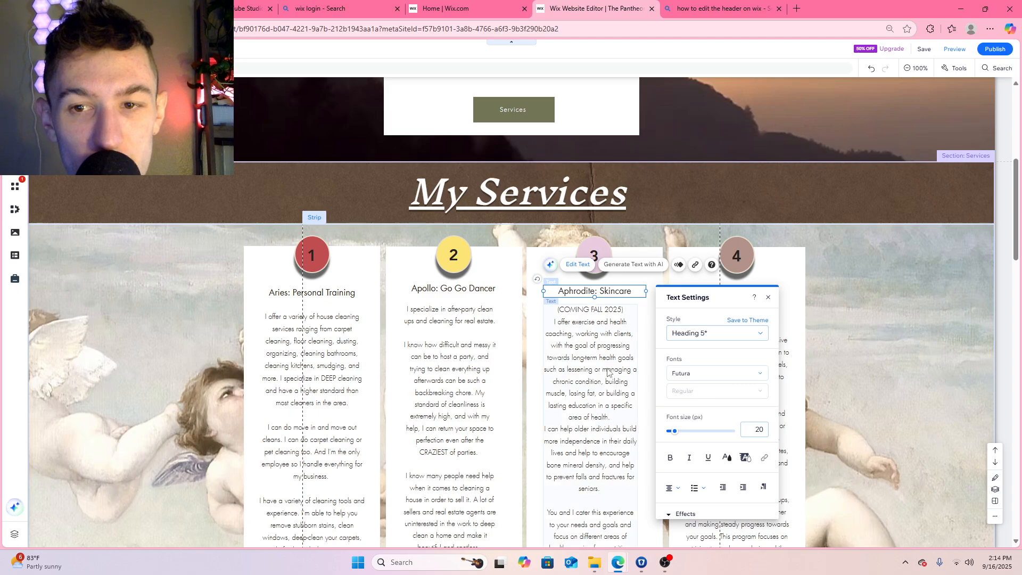
key(Escape)
Move the Apollo and Aphrodite headings slightly down to line up with the Aries heading
click(476, 287)
drag(477, 287, 476, 292)
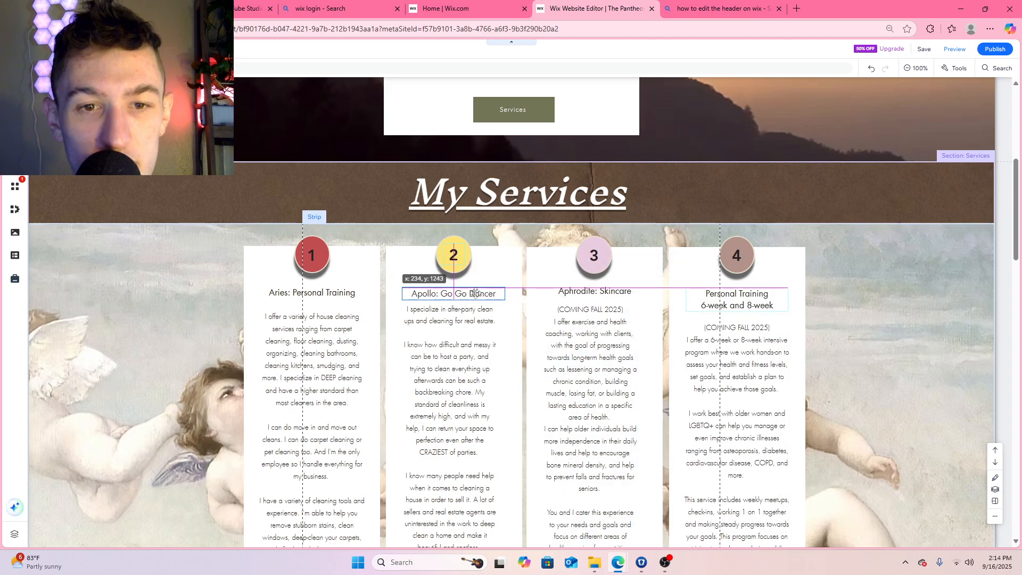
click(590, 291)
drag(591, 291, 591, 294)
Replace the heading under the number 4 circle with "Hestia: House and Home"
click(729, 305)
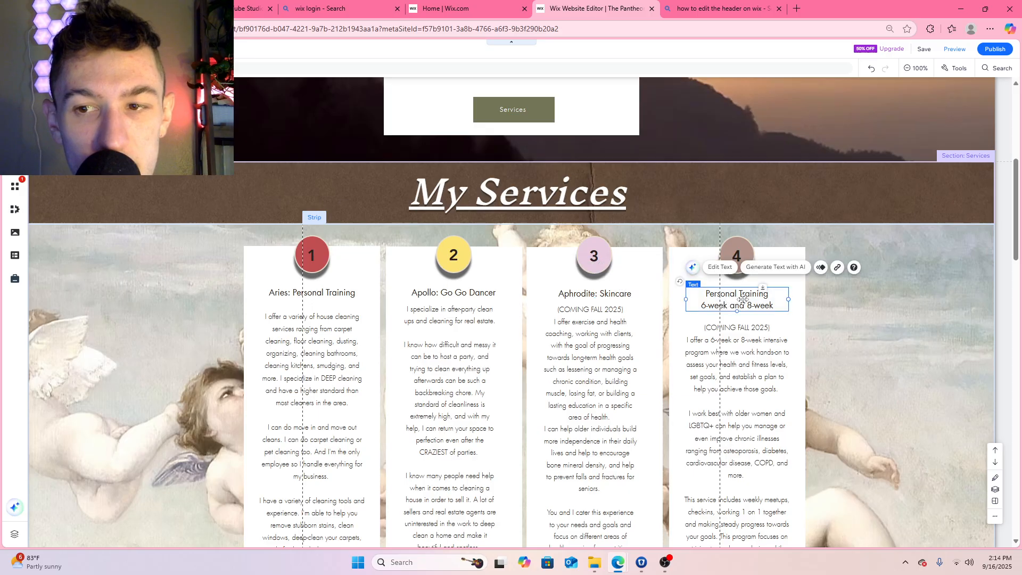
double_click(743, 300)
text(Hestia)
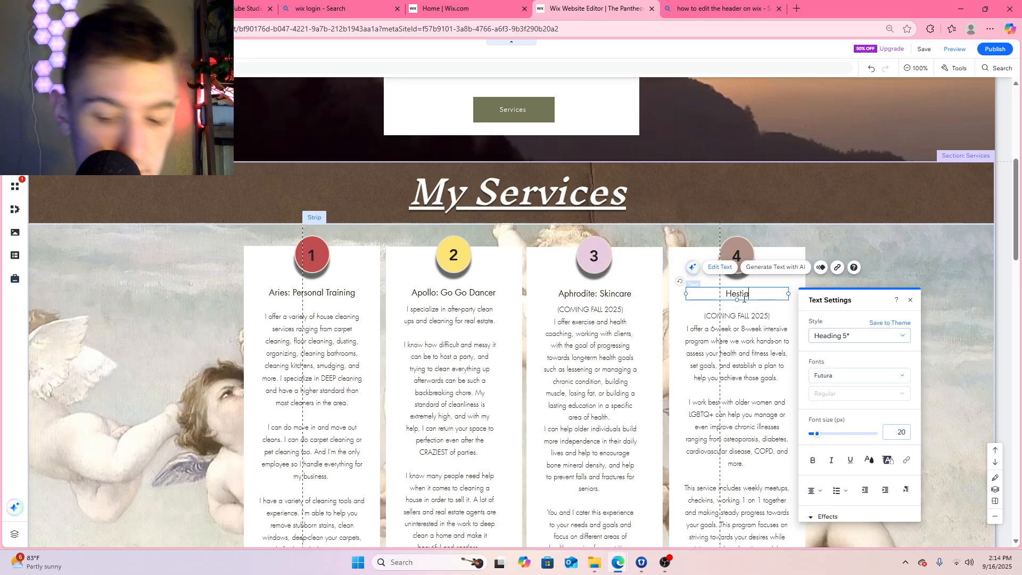
text(: Hou)
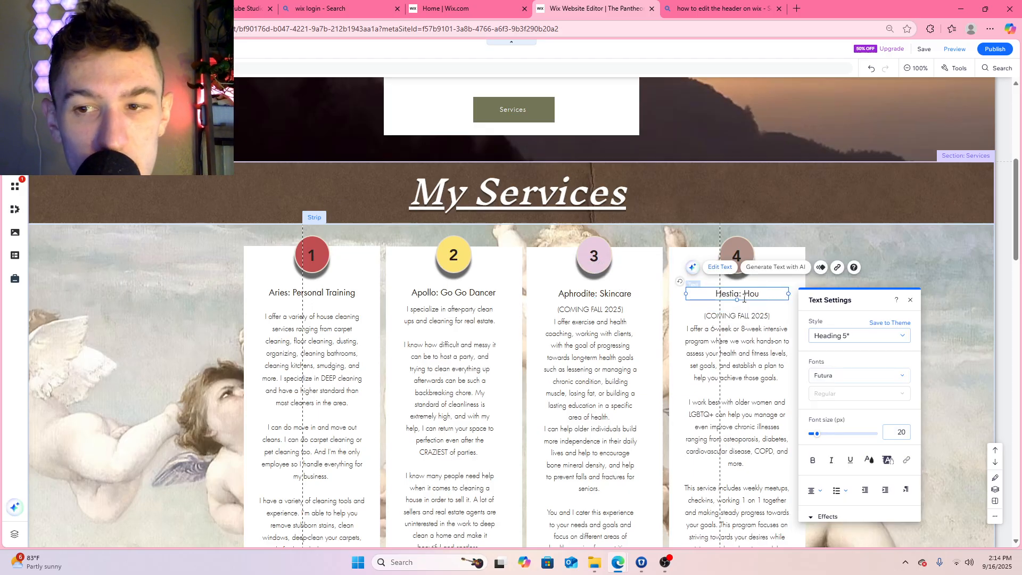
key(BackSpace)
text(m)
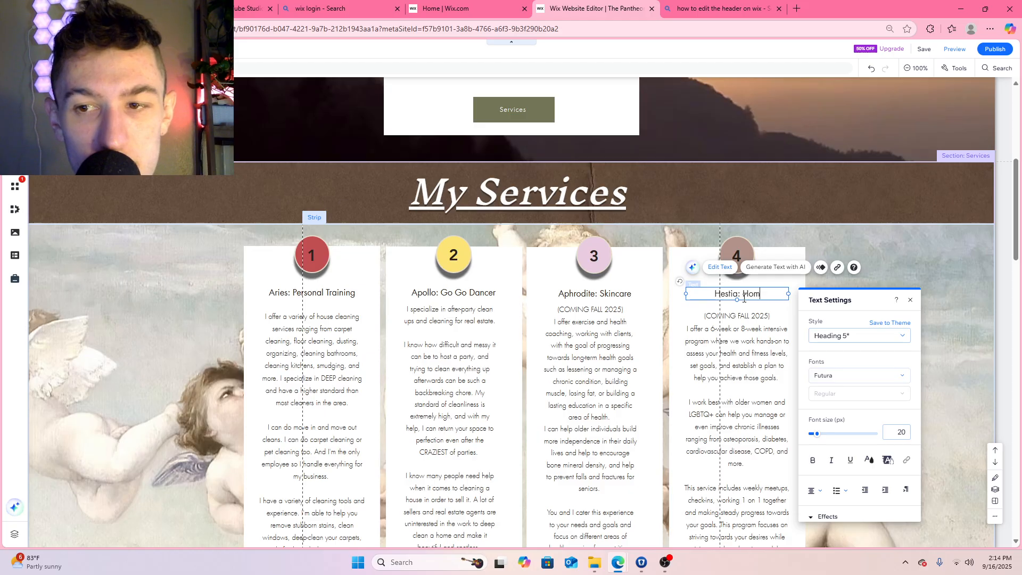
text(o)
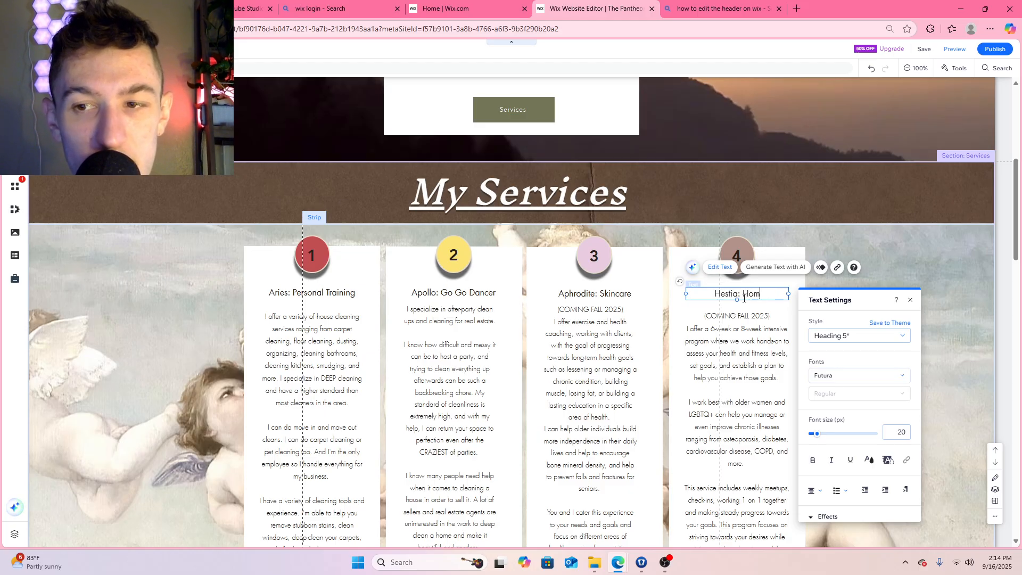
text(use and Hom)
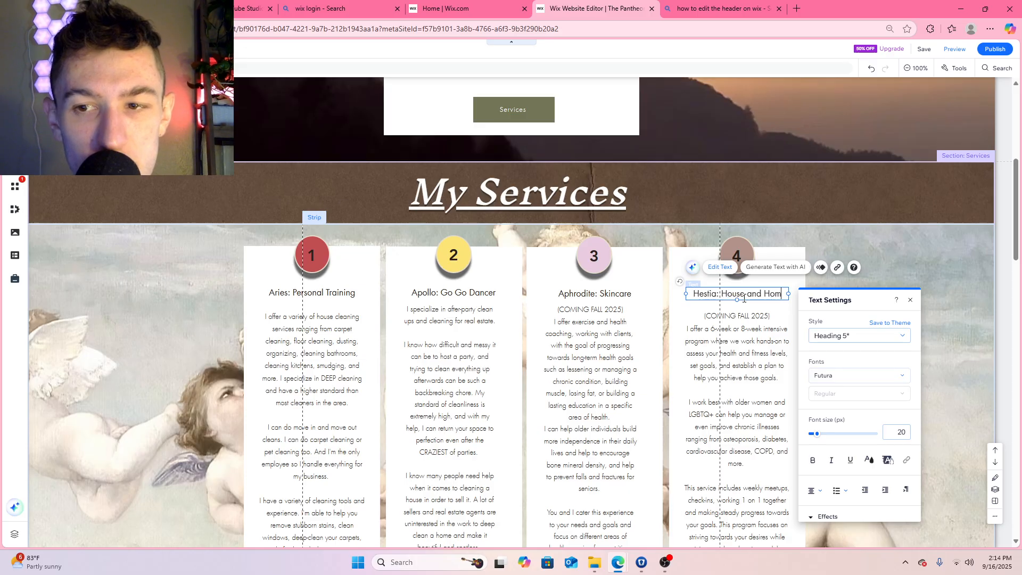
text(e)
click(737, 313)
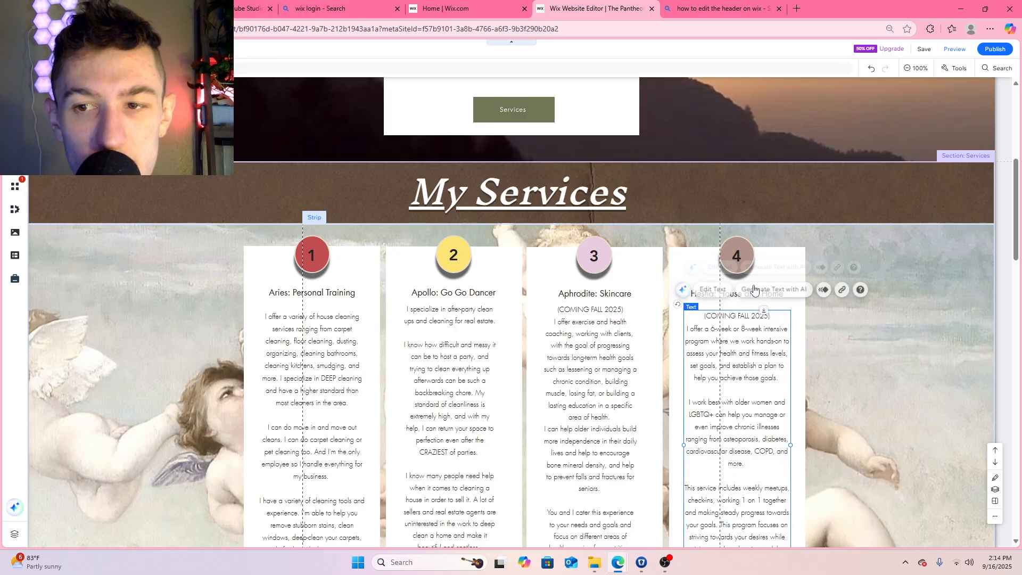
Nudge the Hestia heading slightly to the right in its column and shift the My Services title slightly right
click(761, 294)
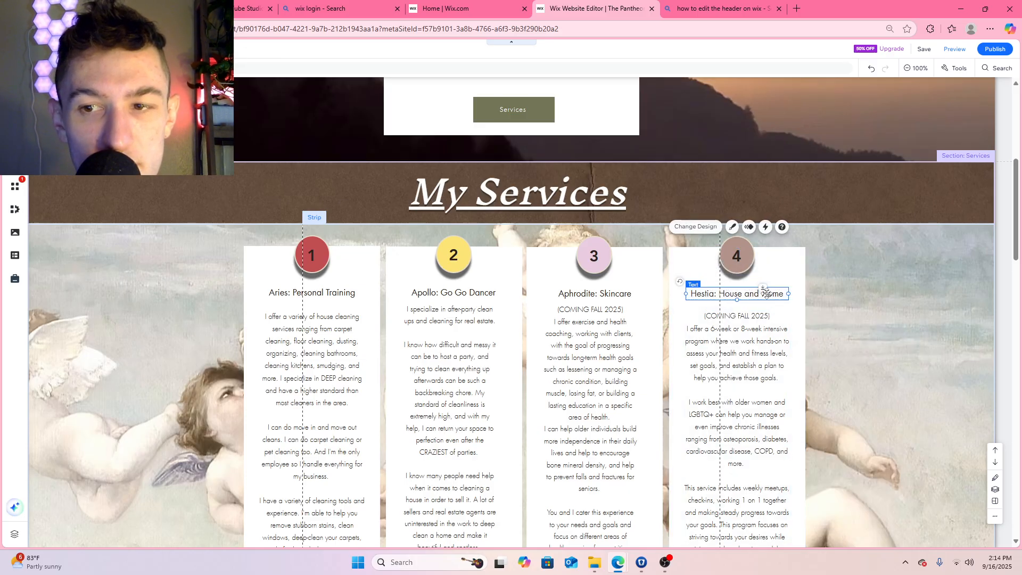
drag(761, 293, 766, 294)
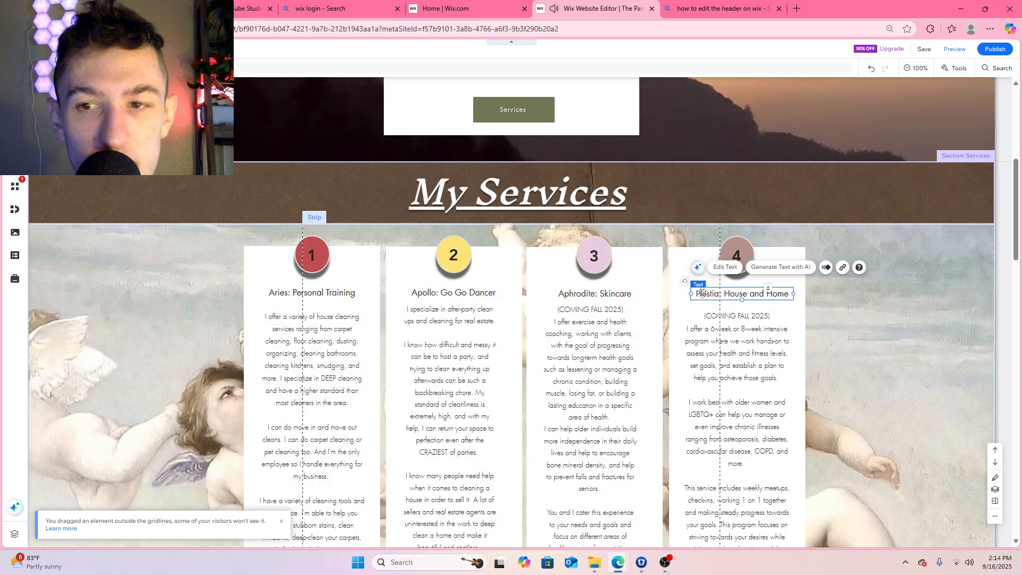
drag(733, 289, 730, 290)
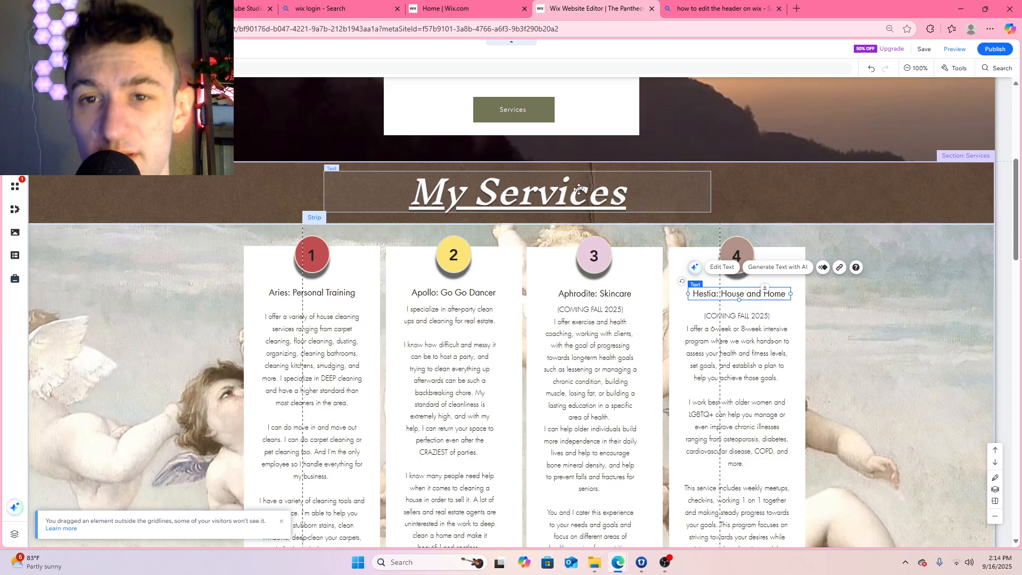
mouse_move(579, 189)
mouse_down()
mouse_move(583, 254)
mouse_move(583, 190)
mouse_up()
Search the Wix media for "white plain" and set the white Snow Covered image as the Services section's background
scroll(911, 174, up, 6)
scroll(901, 180, down, 5)
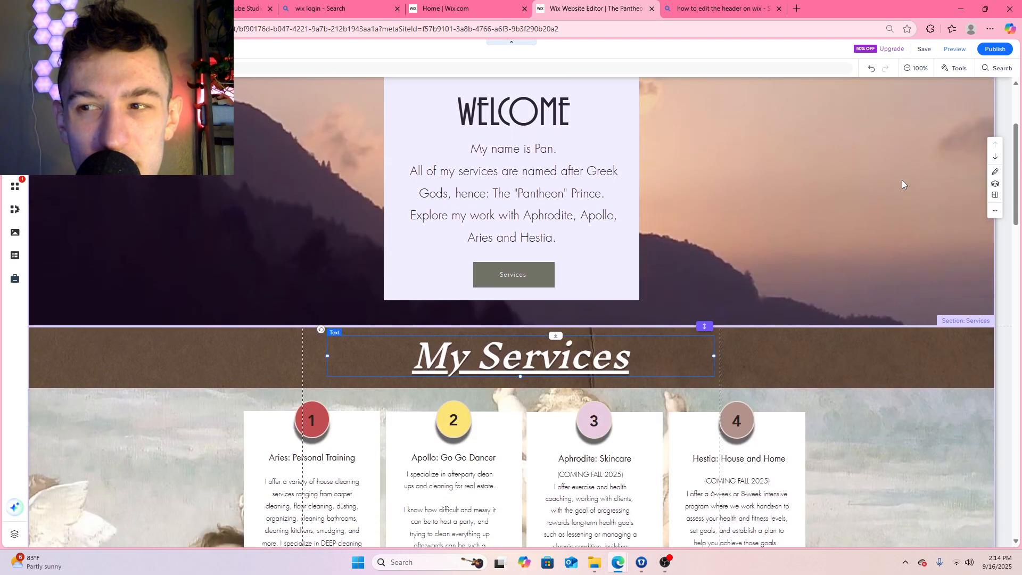
click(862, 250)
click(833, 222)
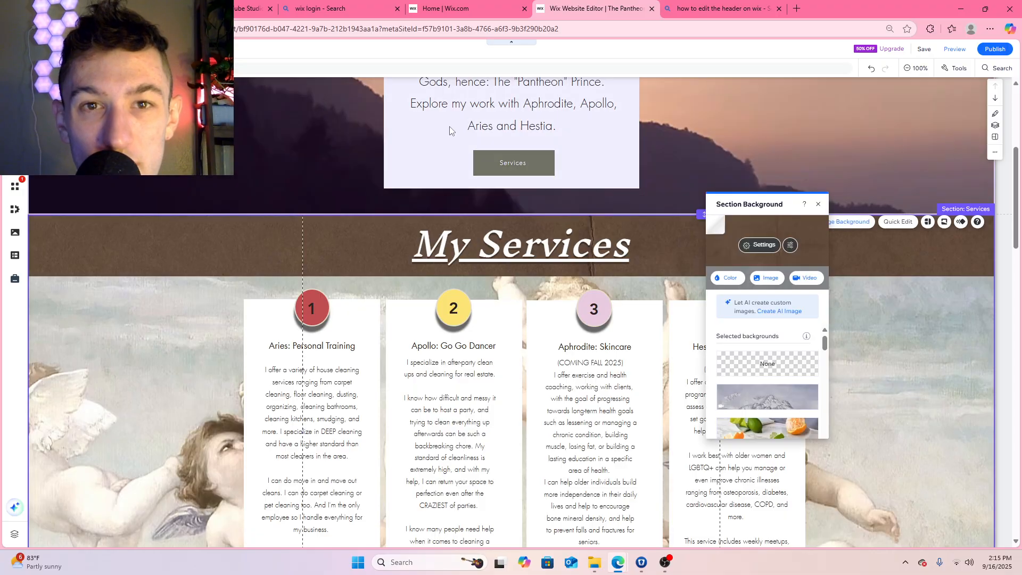
click(766, 278)
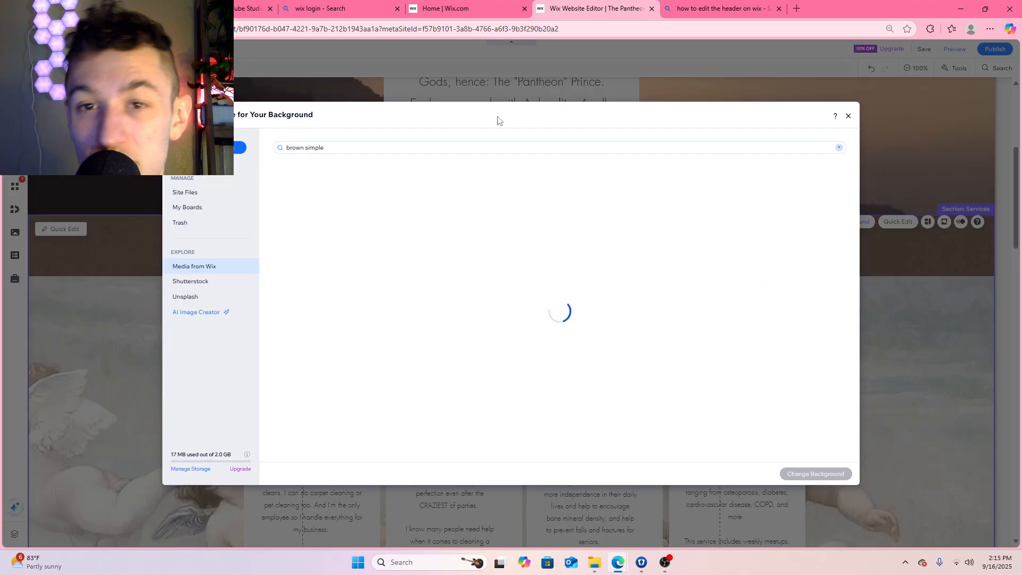
click(379, 148)
text(white)
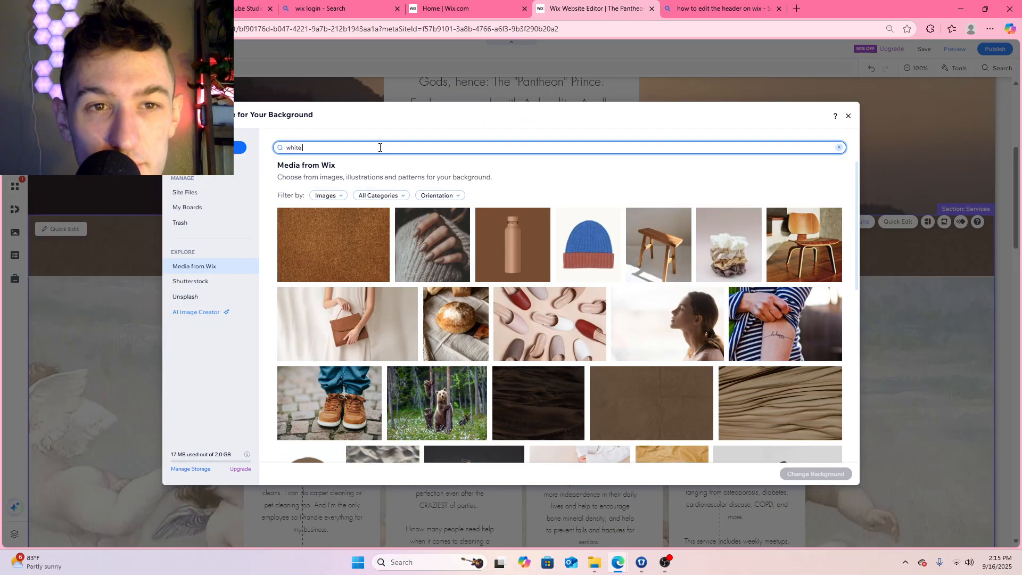
text( plain)
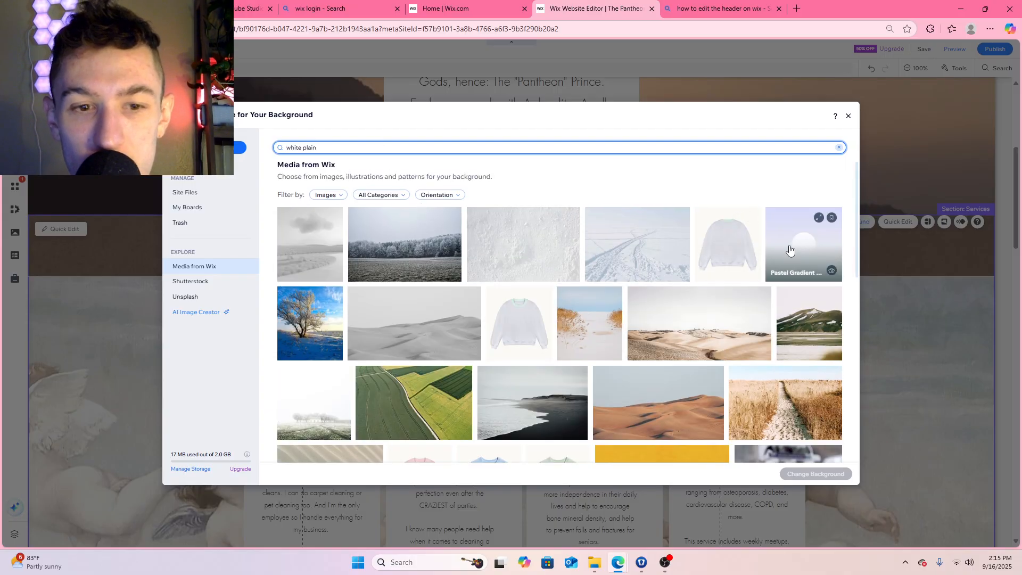
scroll(790, 250, down, 2)
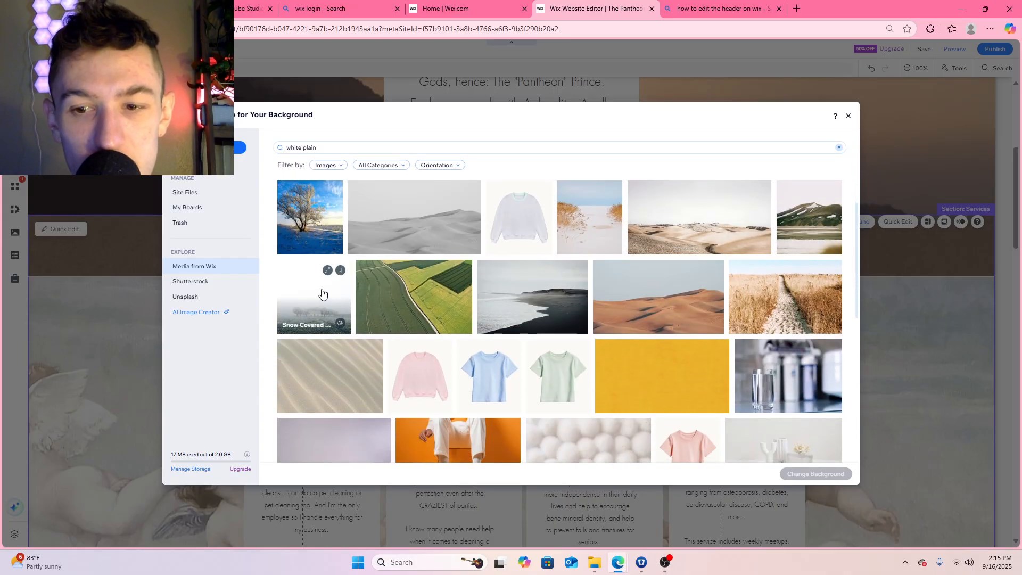
click(322, 293)
click(834, 479)
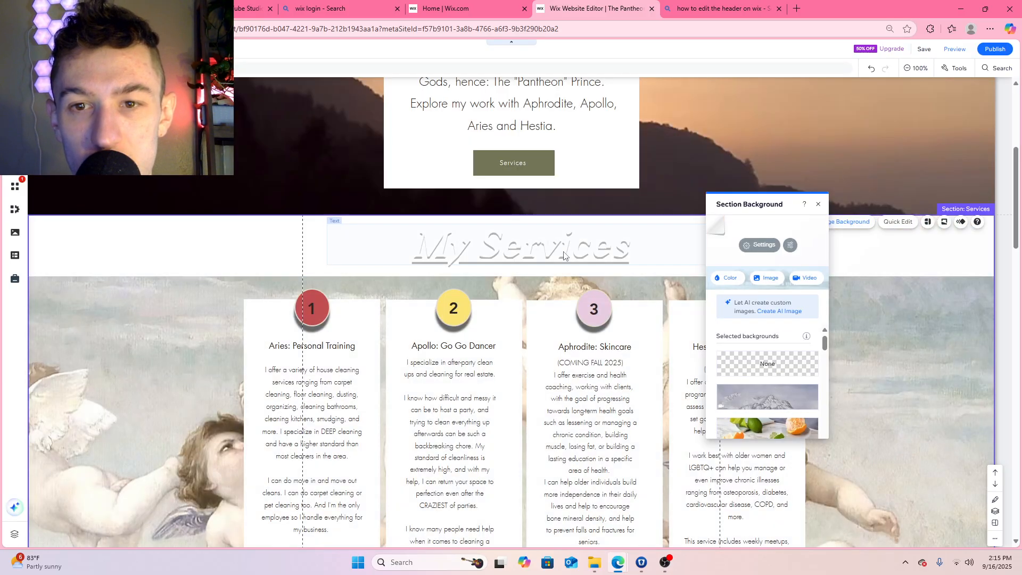
Recolor the My Services title with the dark brown theme color #453832
click(564, 256)
click(366, 283)
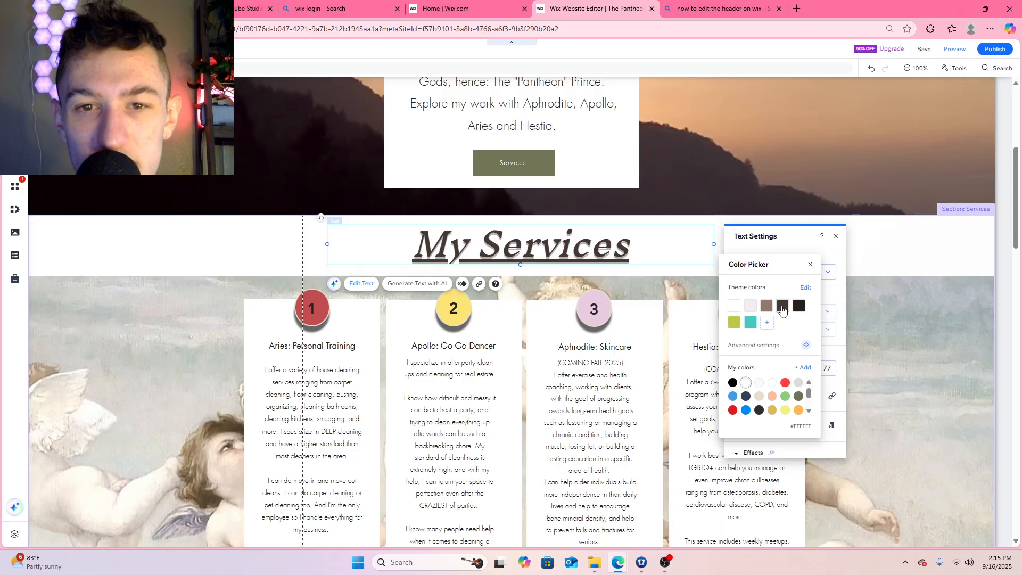
click(782, 307)
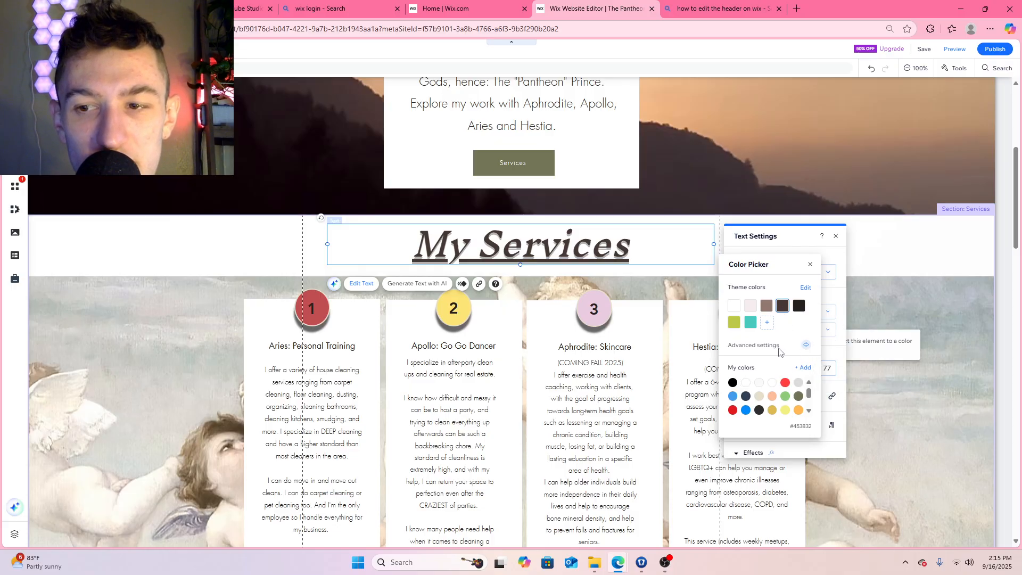
click(804, 346)
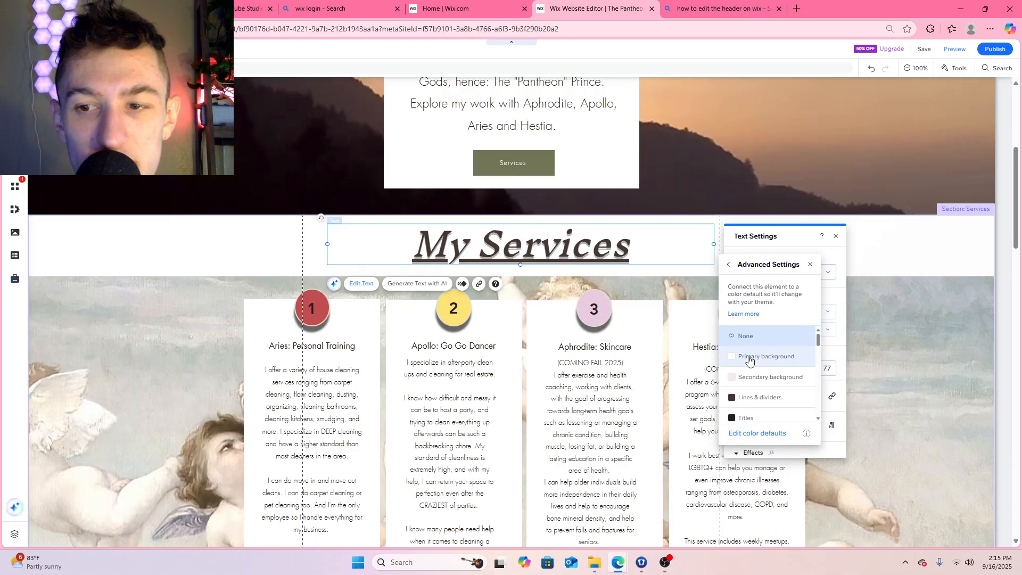
click(728, 264)
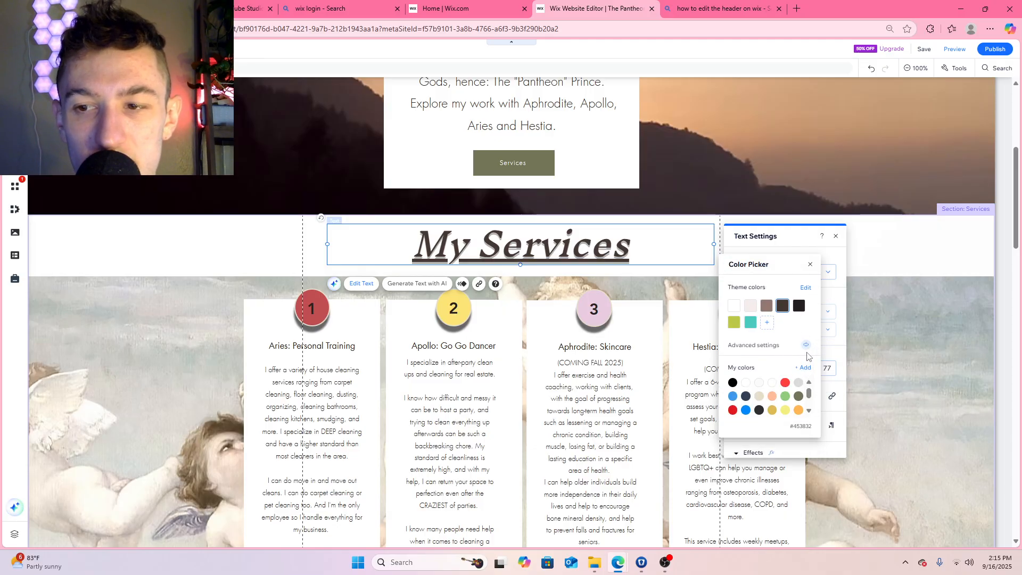
Try linking the My Services title's color to the Lines & dividers default and to the Titles default
click(808, 346)
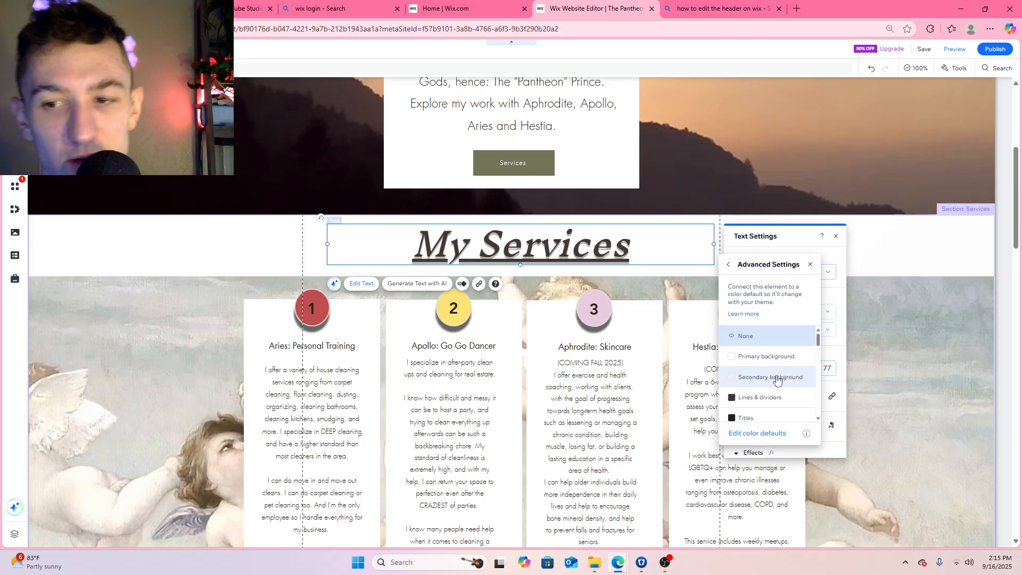
click(788, 403)
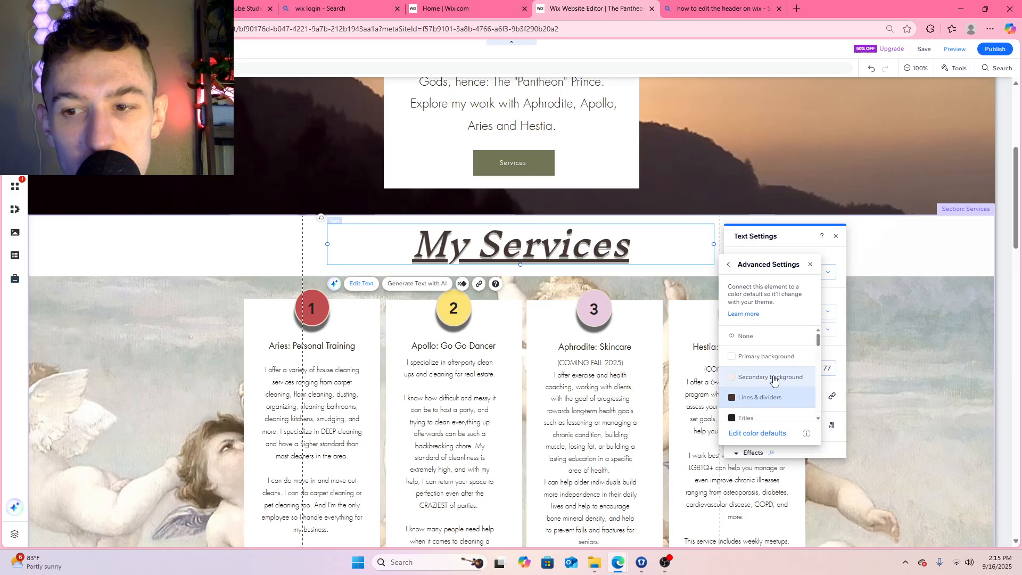
click(775, 385)
click(773, 400)
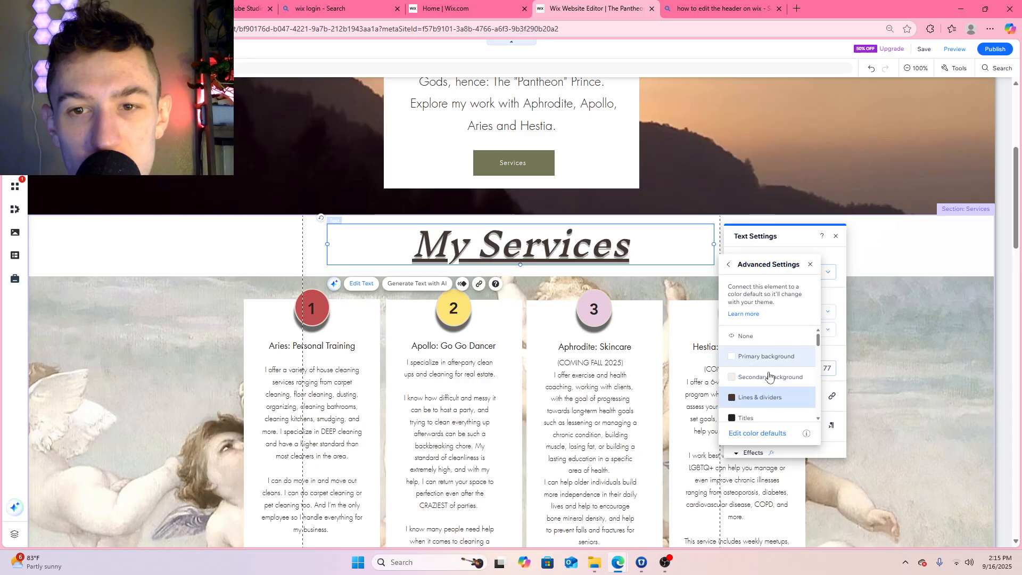
click(769, 417)
scroll(769, 396, down, 3)
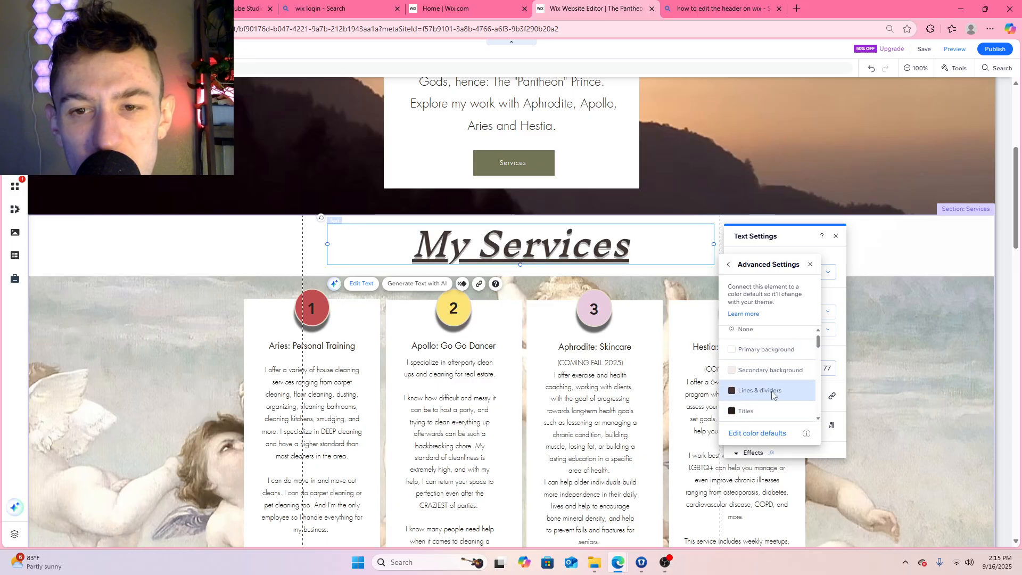
scroll(769, 384, up, 3)
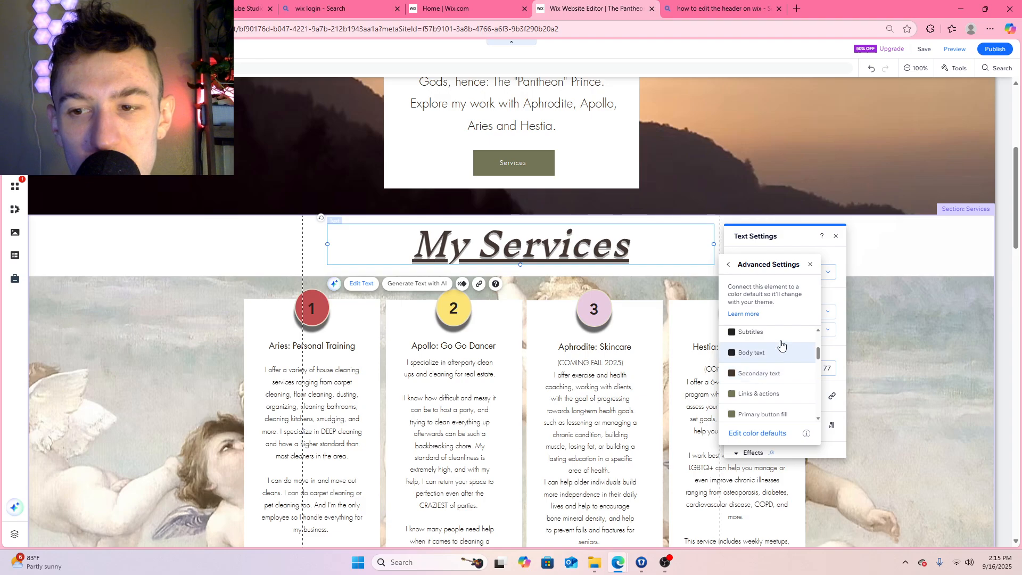
click(755, 419)
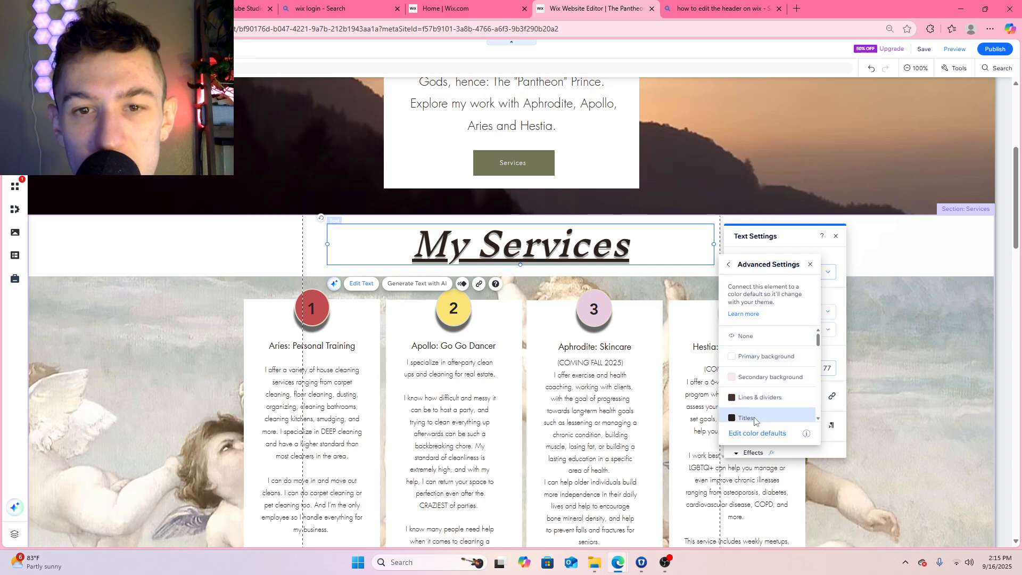
Apply the custom color #382E2A to the My Services title
click(731, 264)
click(801, 370)
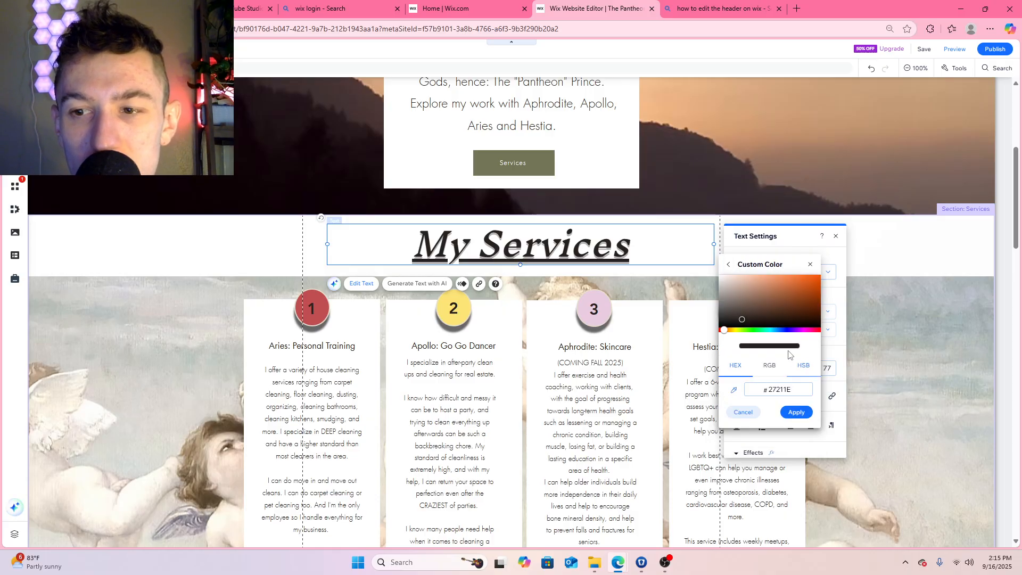
drag(743, 320, 745, 315)
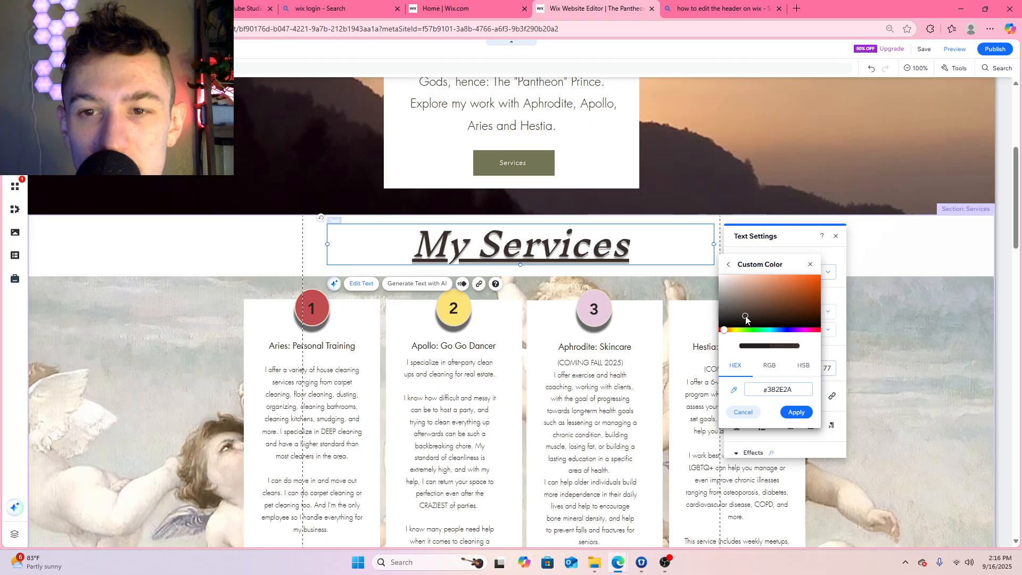
click(797, 413)
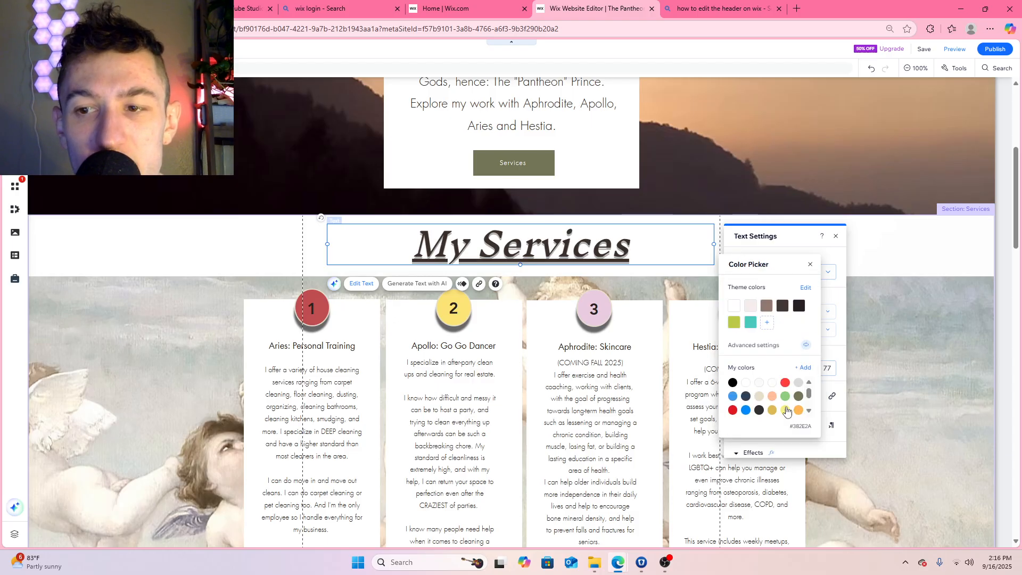
click(810, 265)
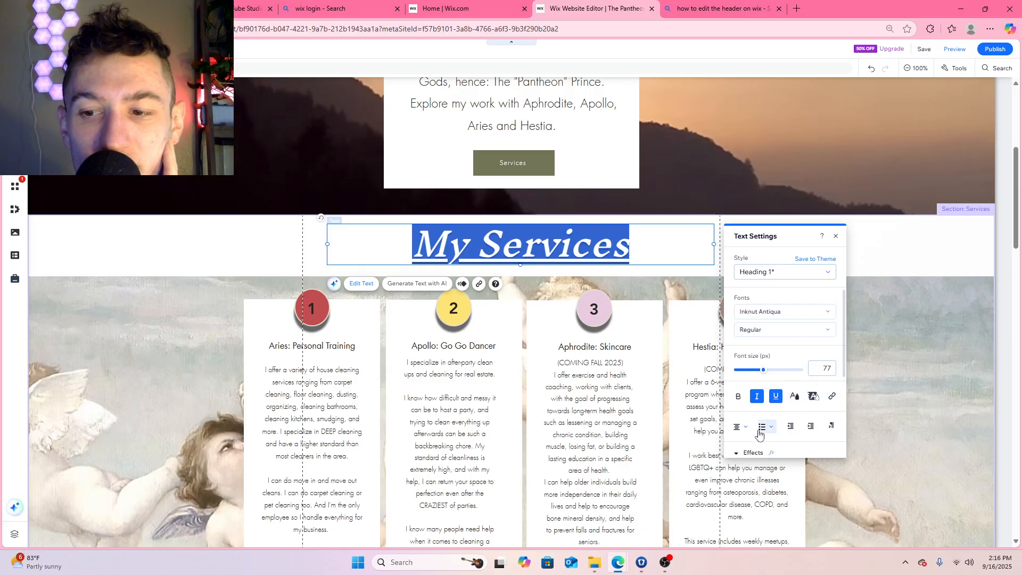
Try text effect A on the My Services title
click(752, 453)
scroll(795, 350, down, 3)
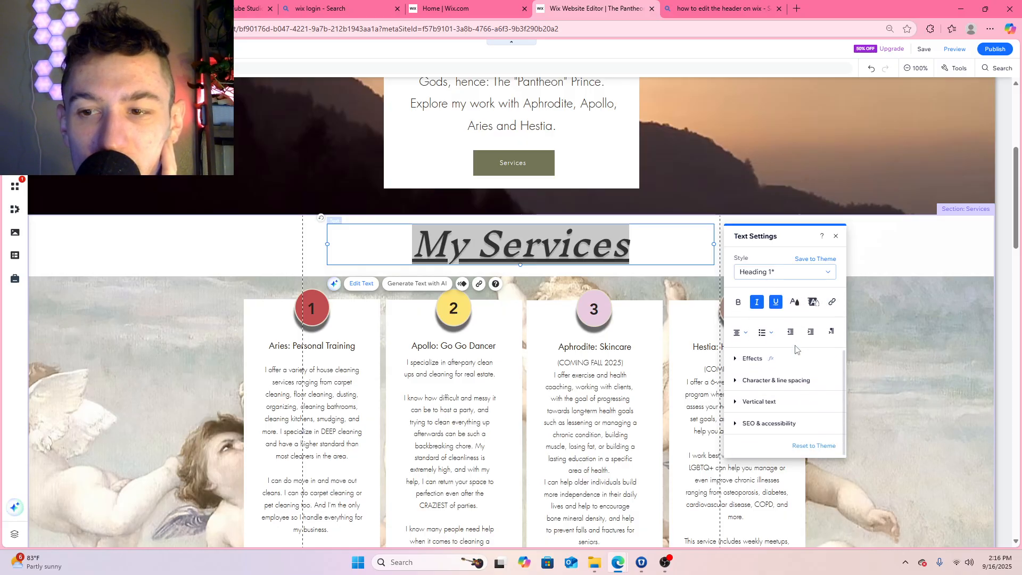
click(754, 353)
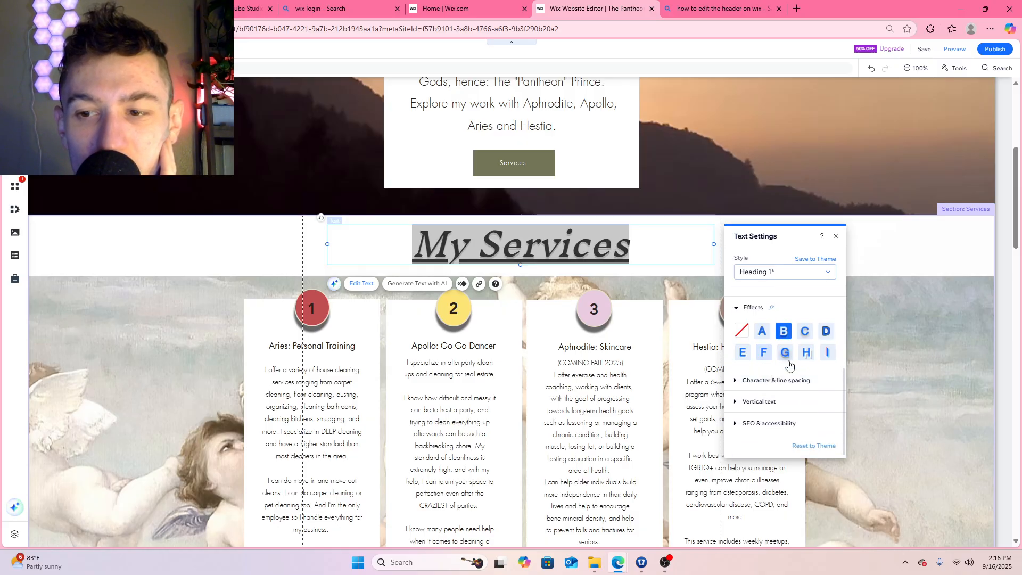
click(766, 335)
click(675, 298)
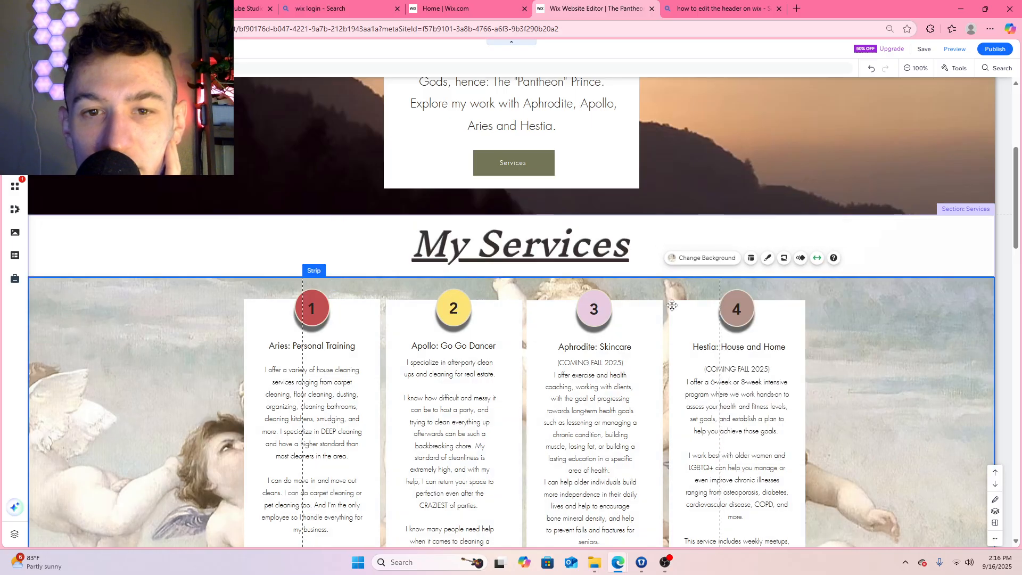
Apply text effect C to the My Services title
click(569, 261)
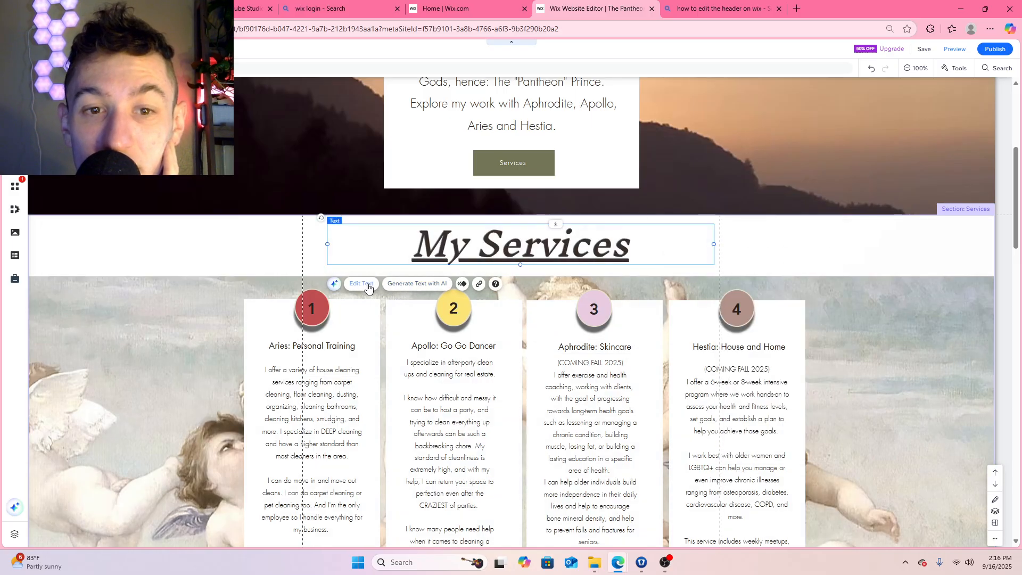
click(368, 285)
click(772, 314)
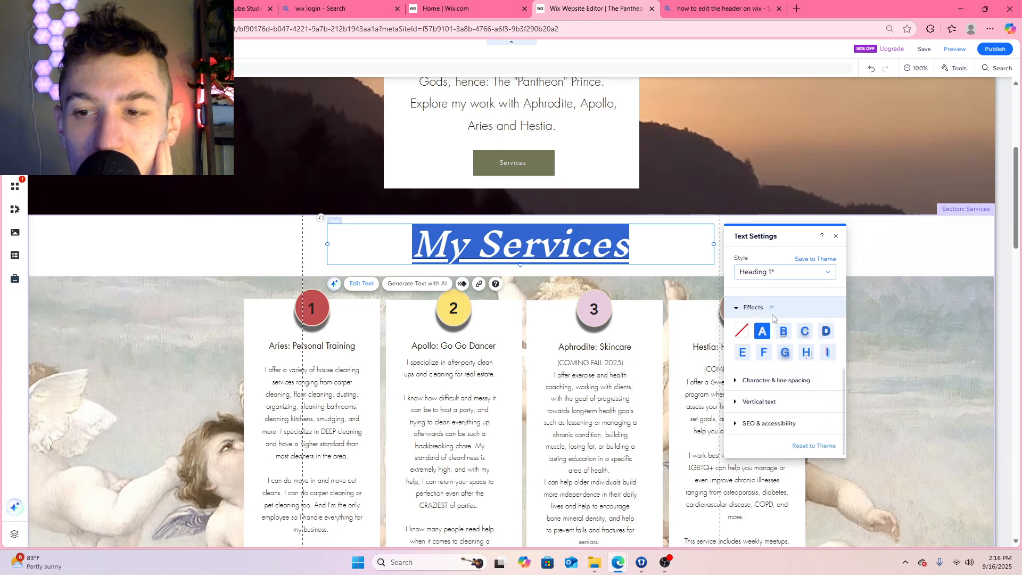
click(805, 331)
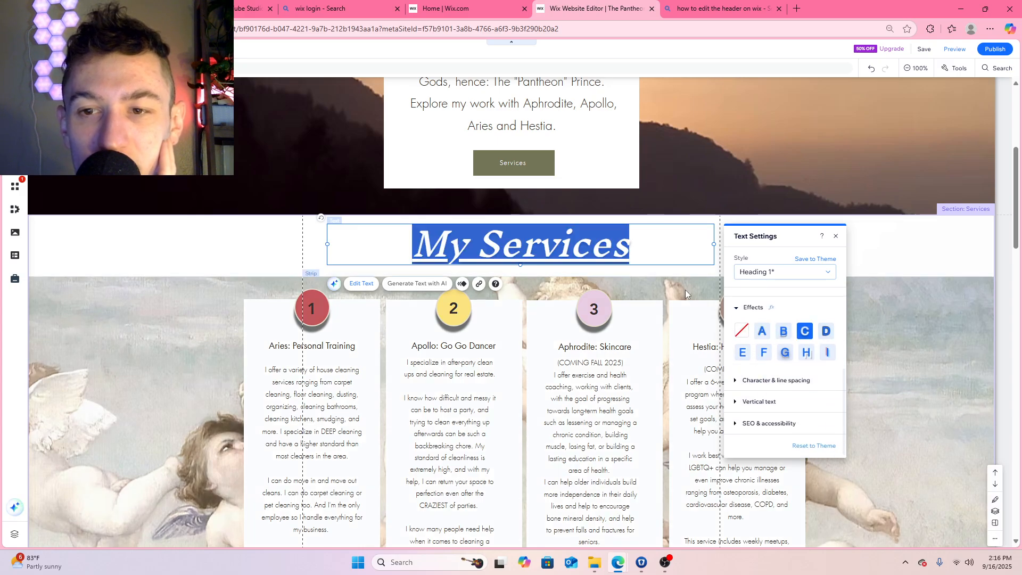
click(672, 273)
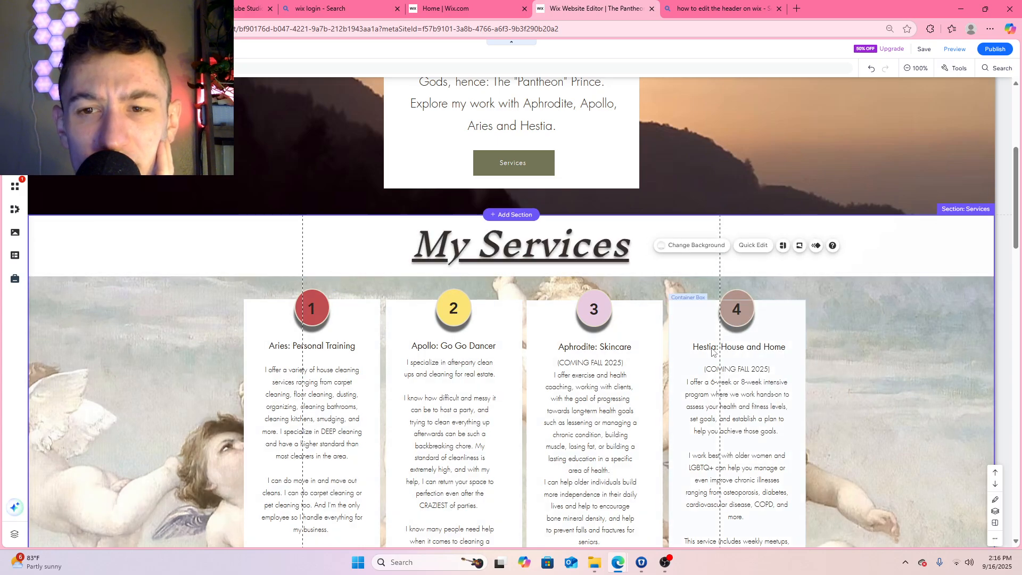
Clear the description text under the Hestia and Aphrodite service headings
click(895, 317)
scroll(862, 251, down, 1)
scroll(861, 251, down, 2)
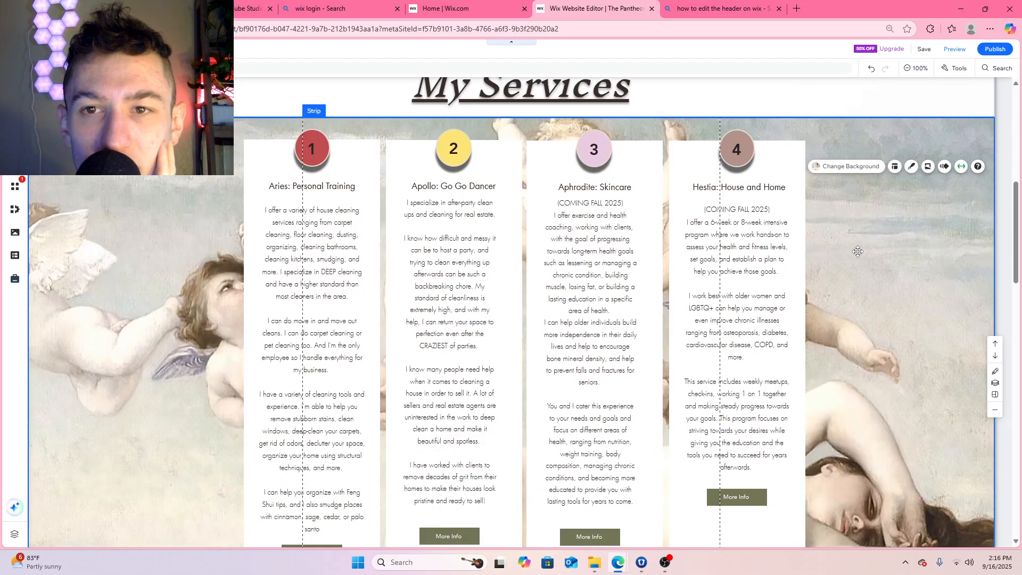
scroll(858, 252, down, 2)
scroll(857, 251, up, 2)
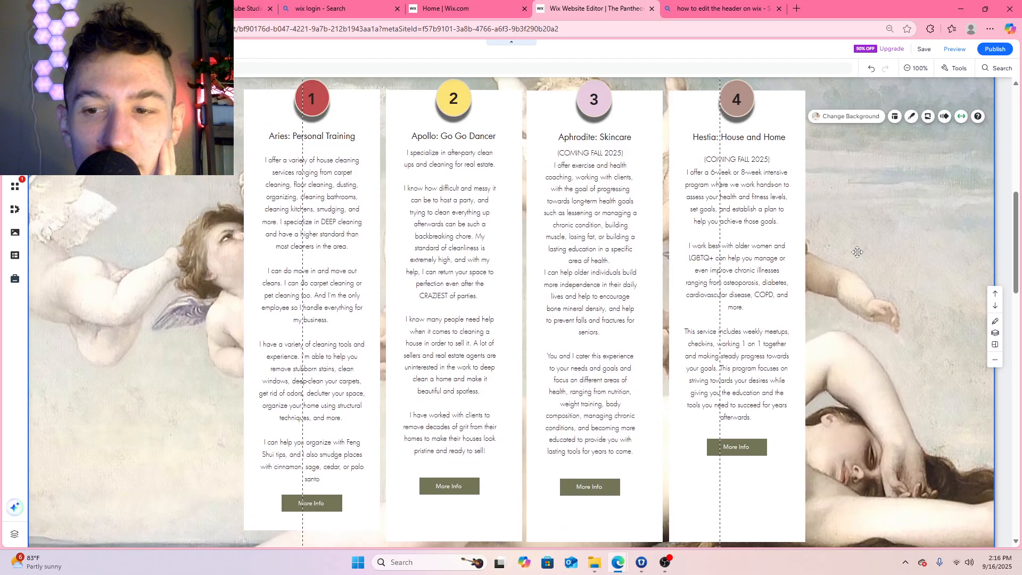
double_click(743, 285)
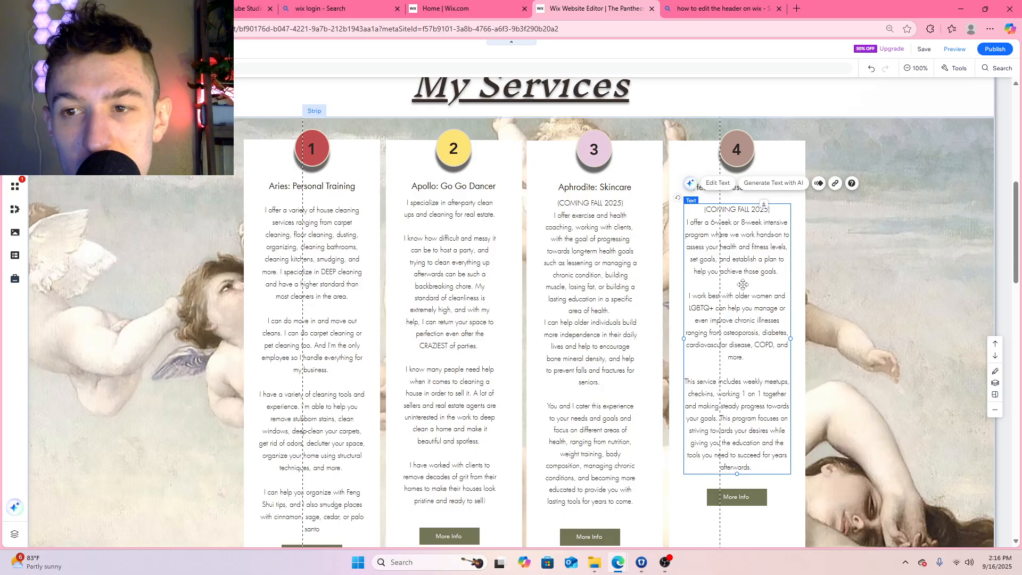
key(BackSpace)
click(603, 297)
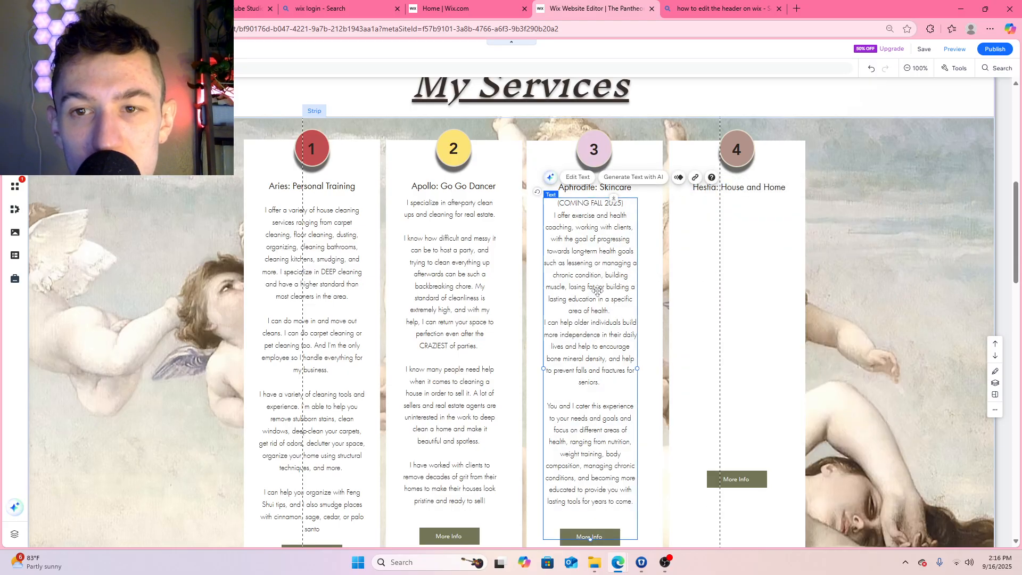
double_click(597, 290)
key(BackSpace)
Clear the description text under the Apollo and Aries service headings
click(464, 296)
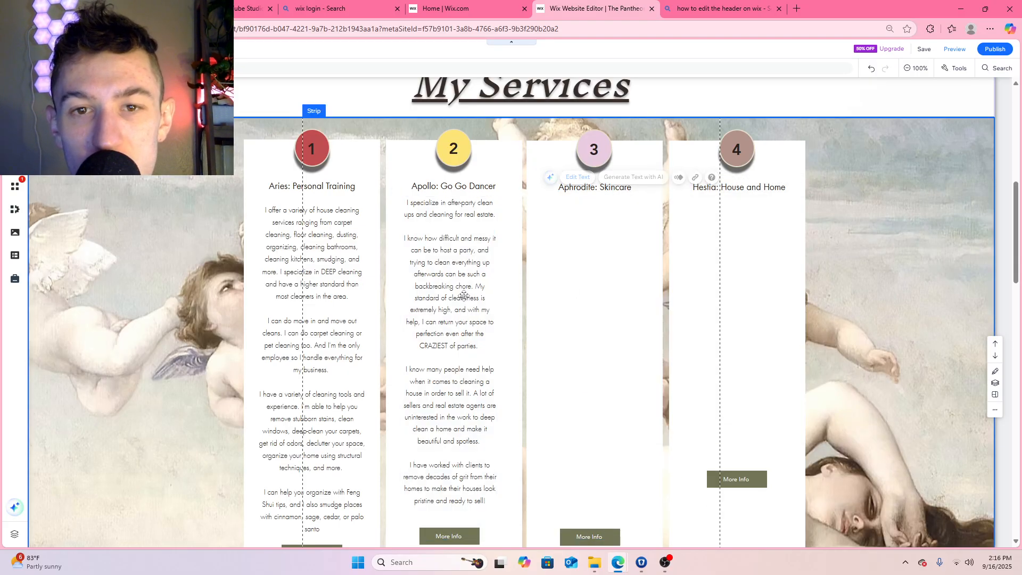
double_click(463, 295)
key(BackSpace)
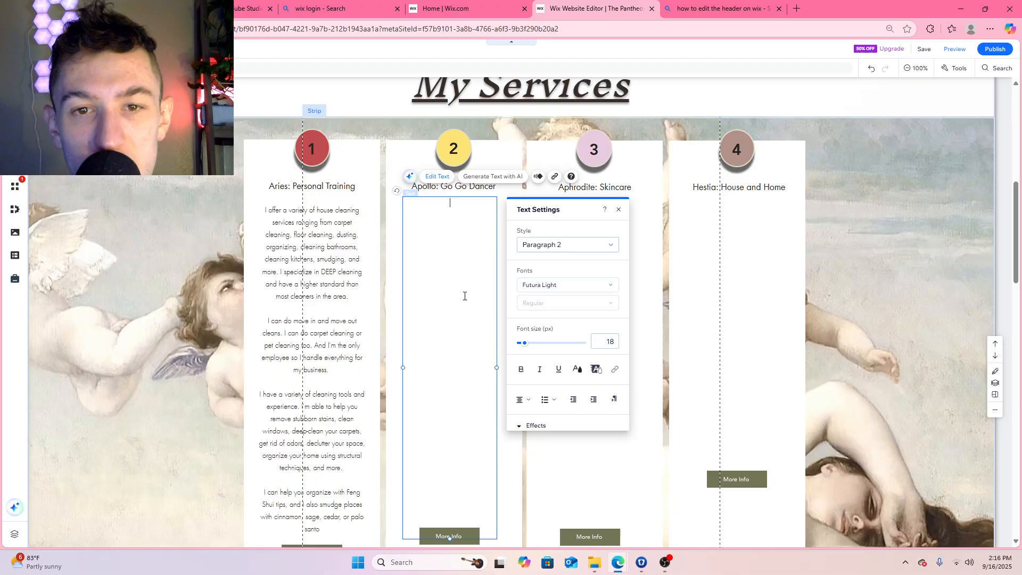
click(329, 284)
double_click(328, 284)
key(BackSpace)
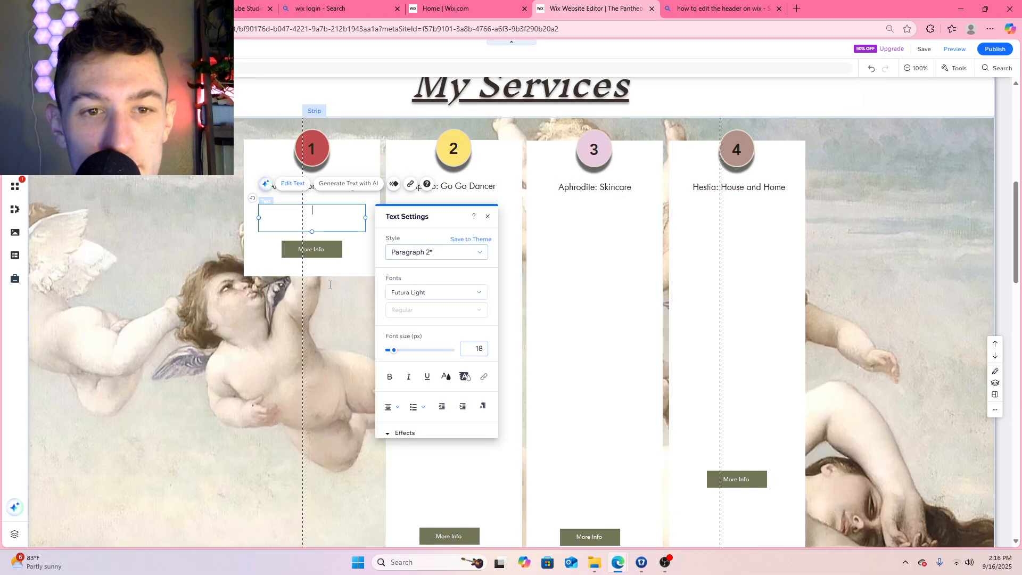
Stretch the Aries container box downward until its bottom edge lines up with the other service boxes
scroll(321, 277, down, 4)
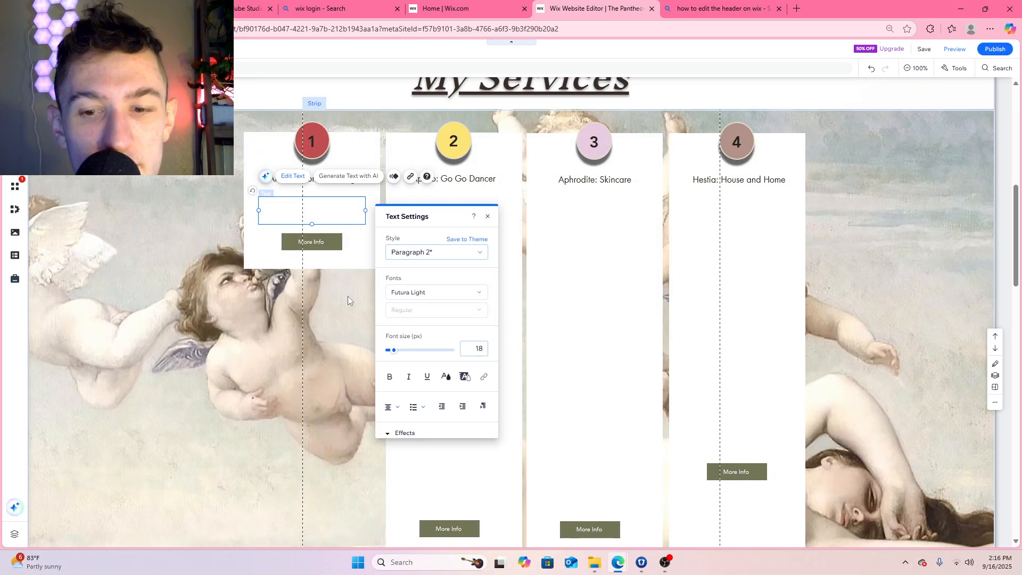
scroll(351, 304, up, 5)
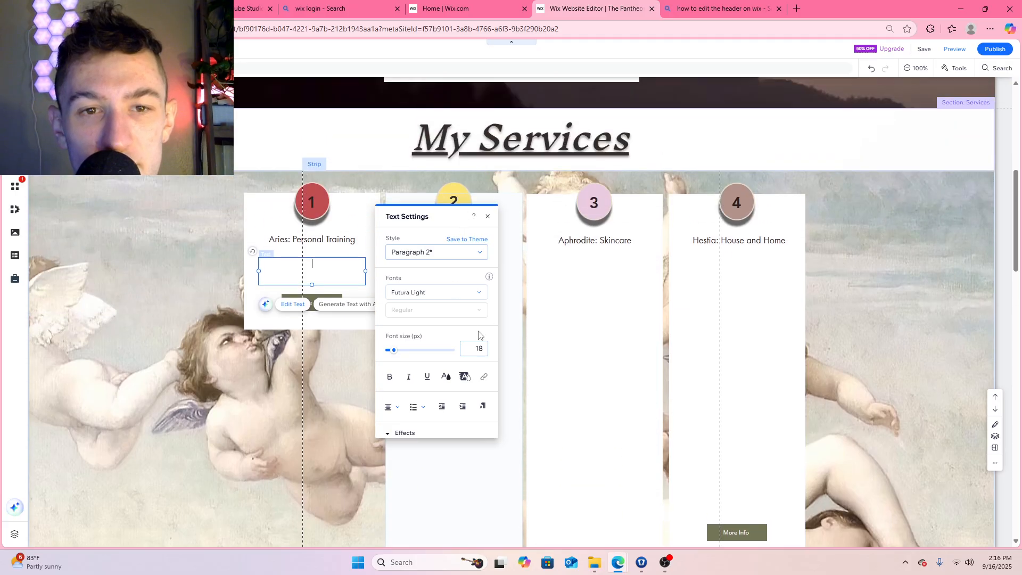
scroll(538, 394, down, 3)
click(665, 315)
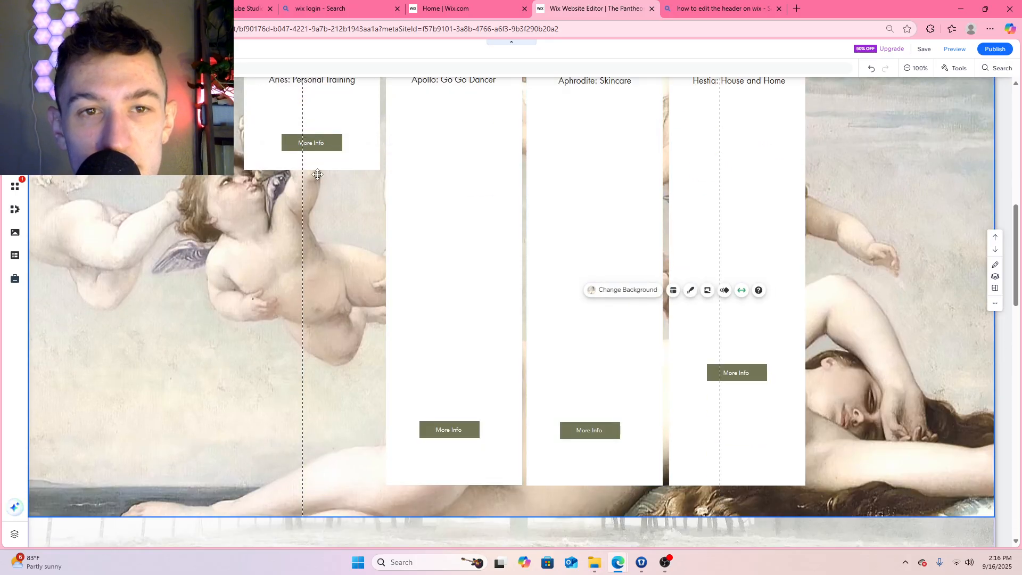
click(326, 169)
drag(312, 170, 332, 484)
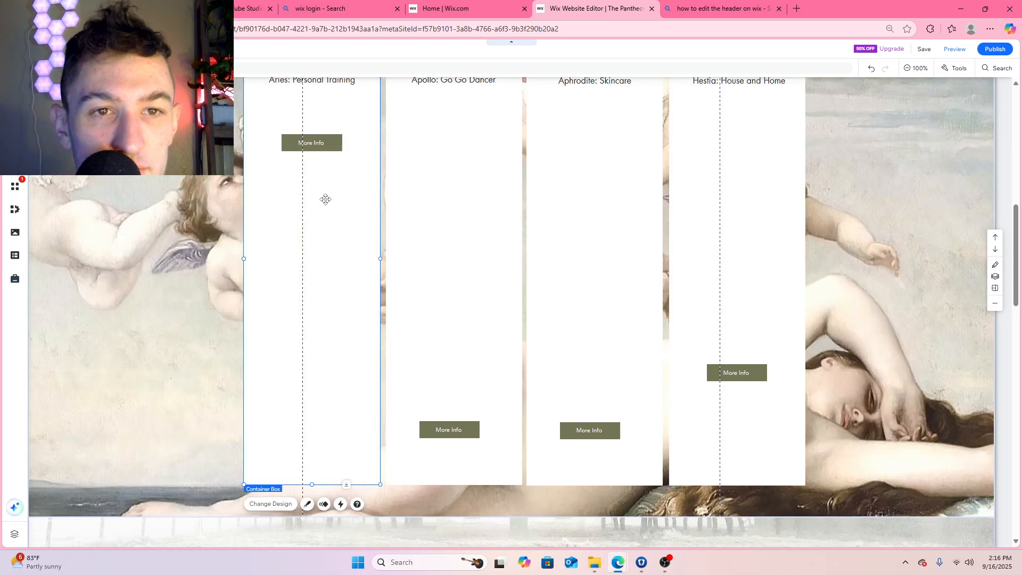
Shorten the Aries container box to about half its neighbours' height and move its More Info button down near the box's bottom edge
scroll(326, 224, up, 2)
scroll(330, 266, down, 4)
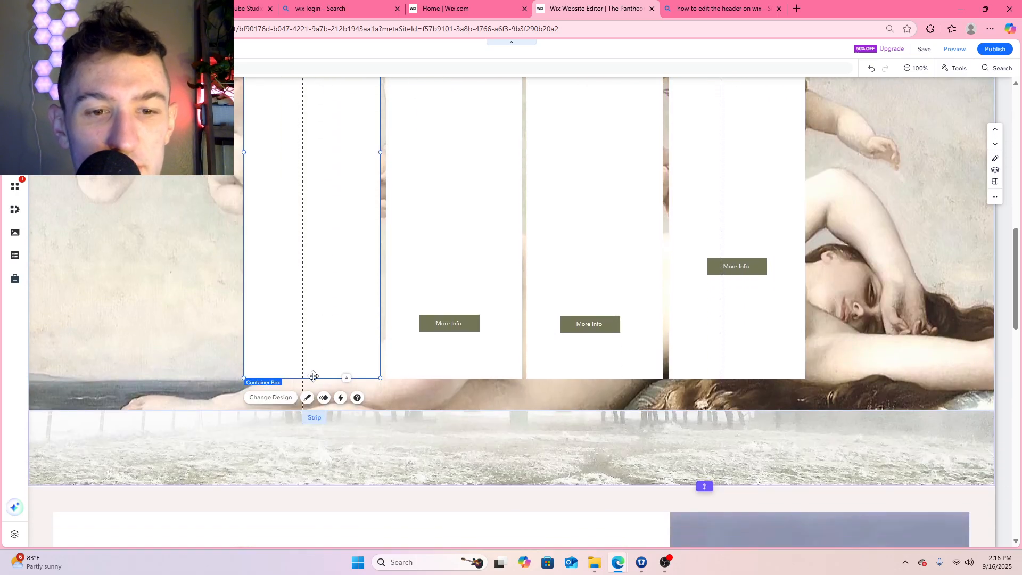
drag(312, 378, 310, 159)
scroll(259, 234, up, 4)
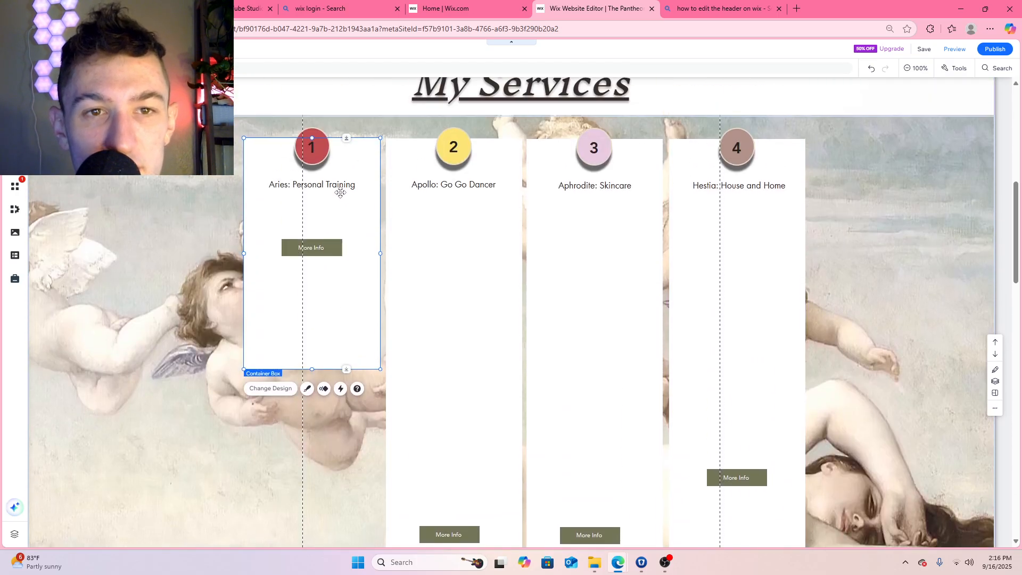
drag(322, 244, 324, 337)
click(303, 224)
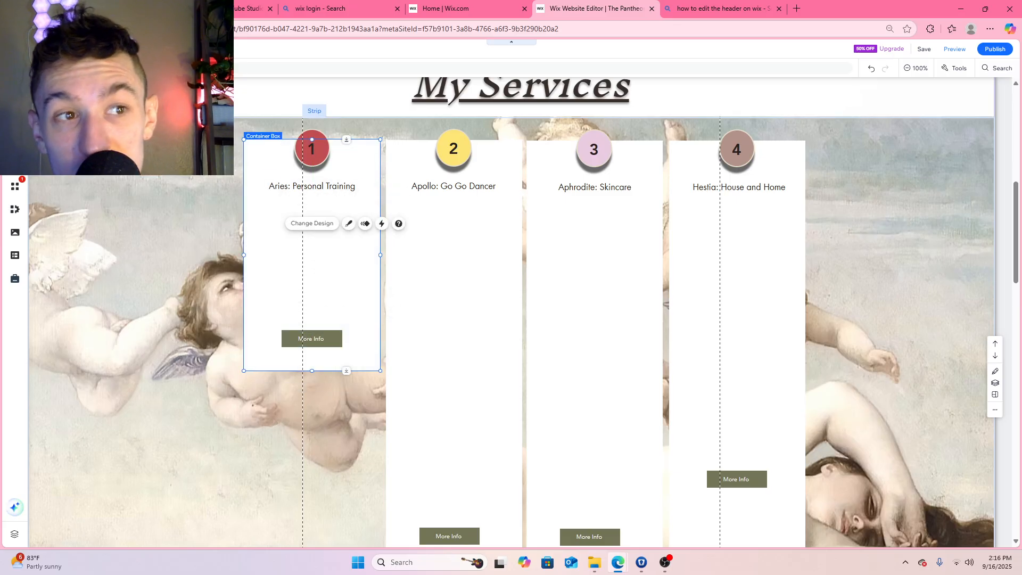
Add a Helvetica Light paragraph to the Aries box between its heading and More Info button, narrowed and centred in the box
click(15, 94)
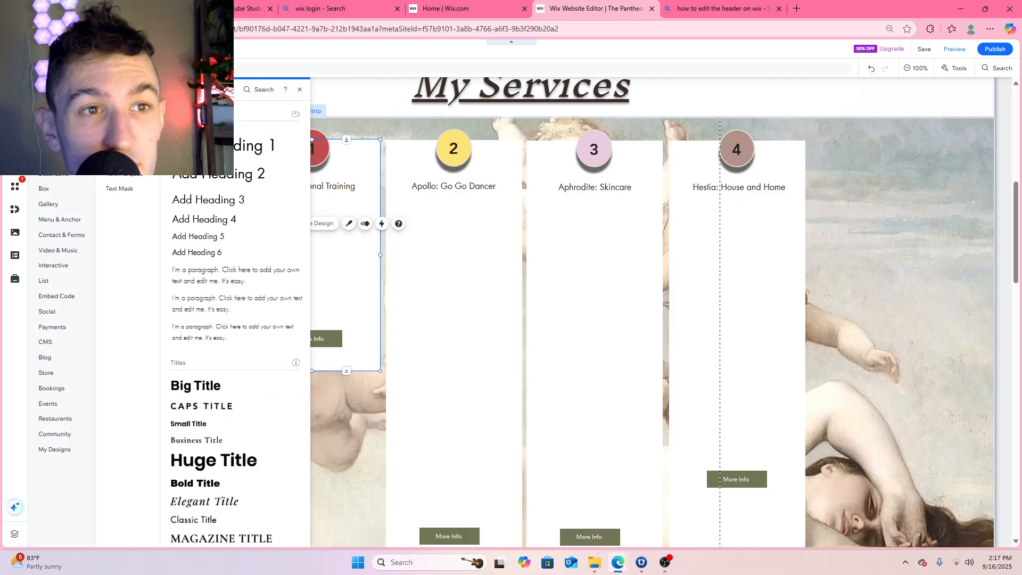
scroll(234, 362, down, 5)
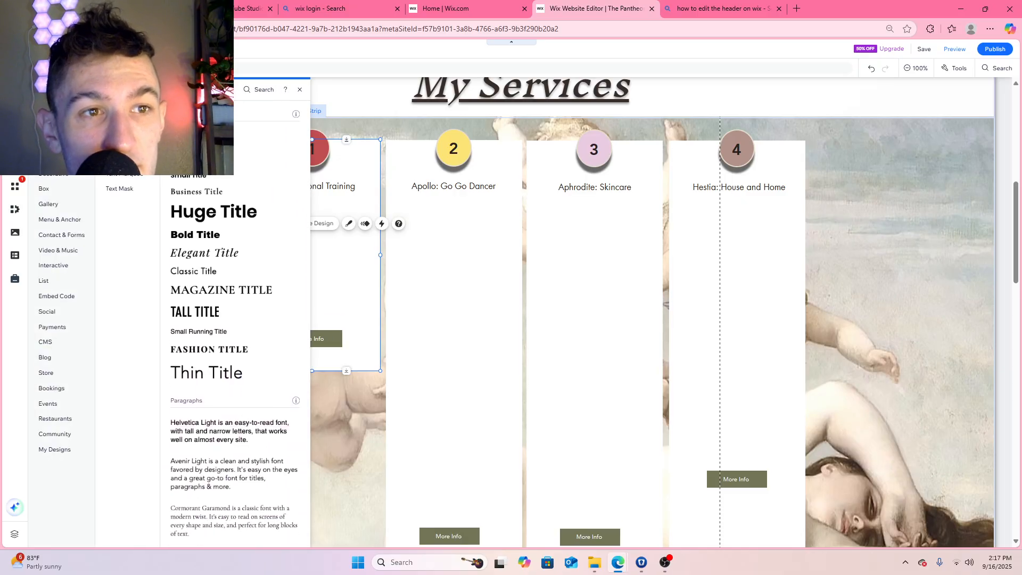
scroll(235, 362, down, 6)
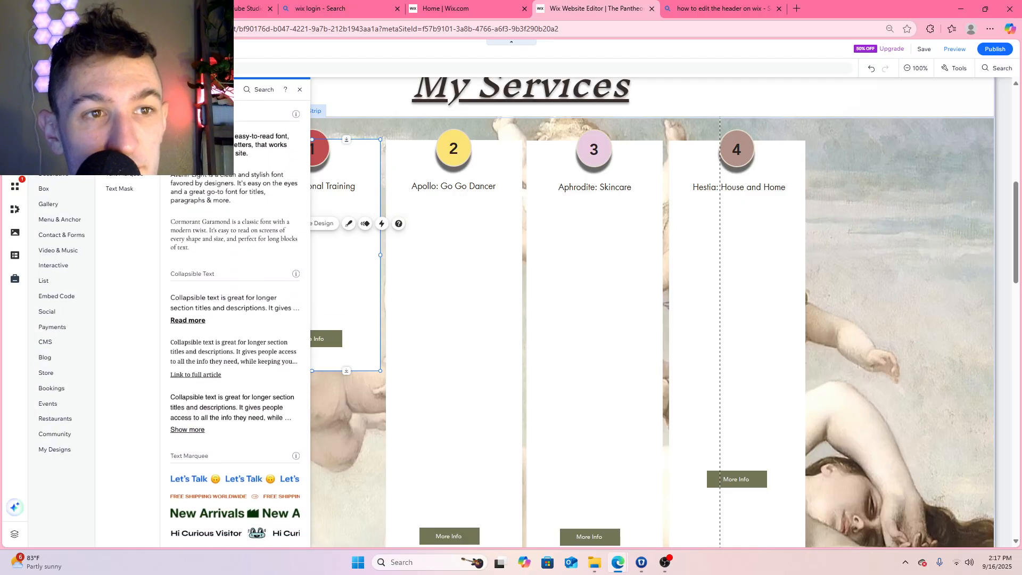
drag(264, 143, 315, 323)
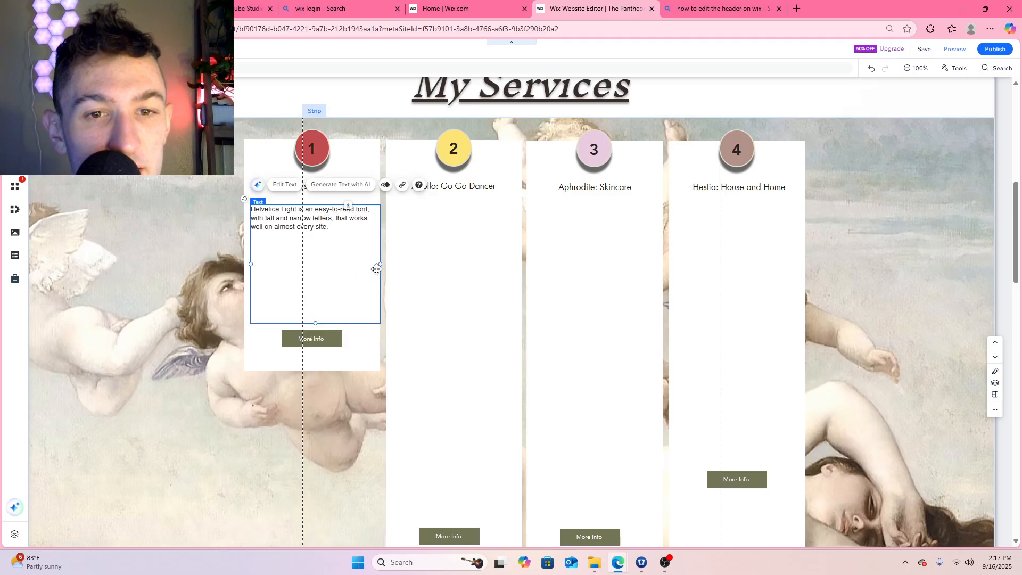
drag(381, 265, 356, 264)
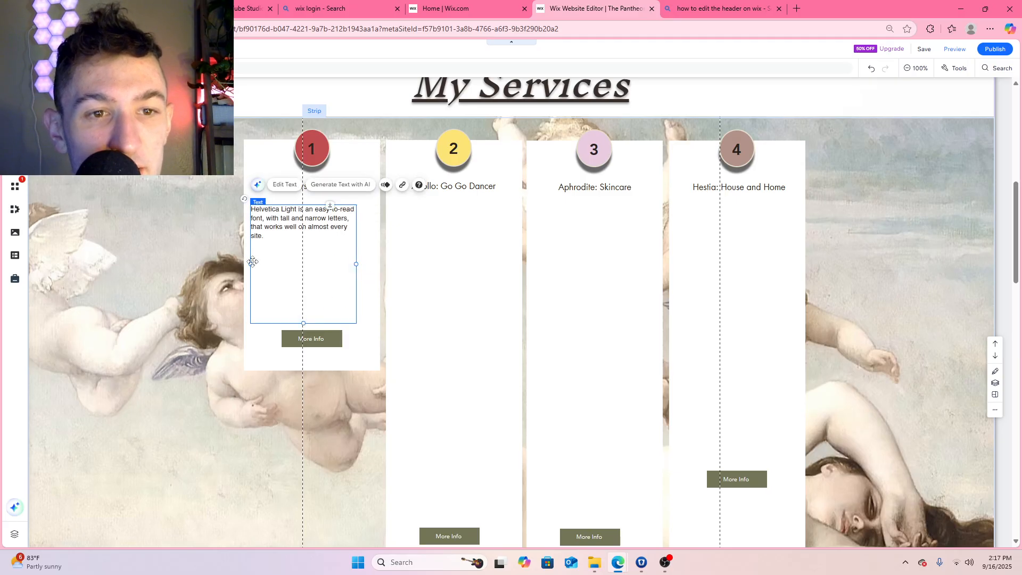
drag(251, 265, 263, 264)
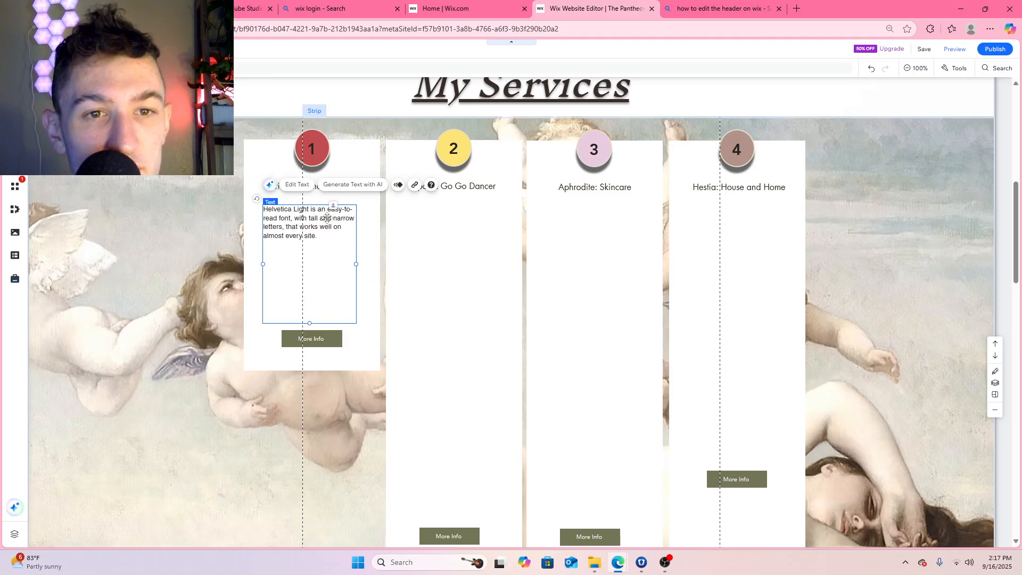
drag(318, 208, 318, 207)
Replace the new paragraph's placeholder text with "I am a degree certified Personal Trainer"
double_click(314, 233)
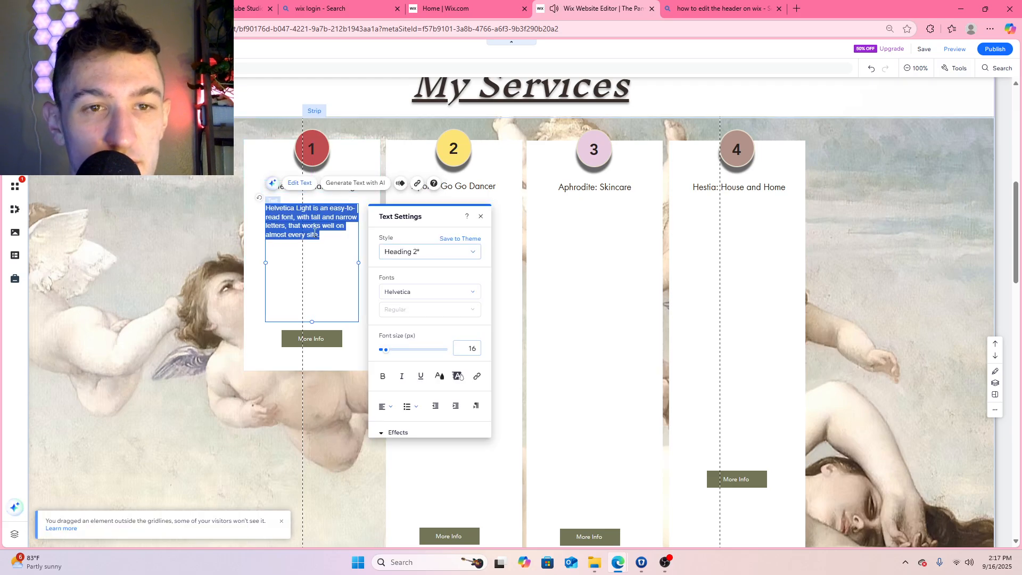
text(I am )
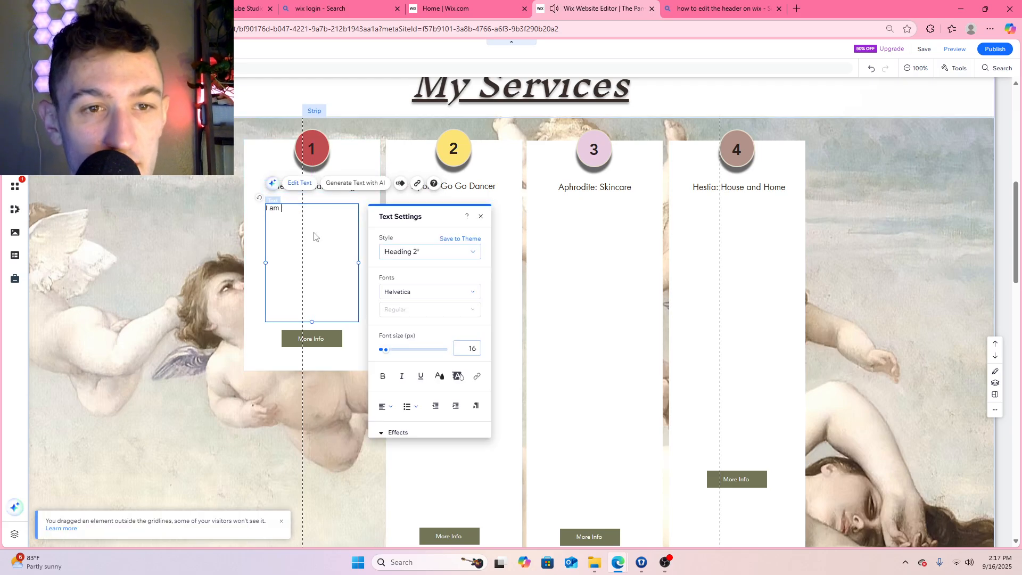
text(a degree)
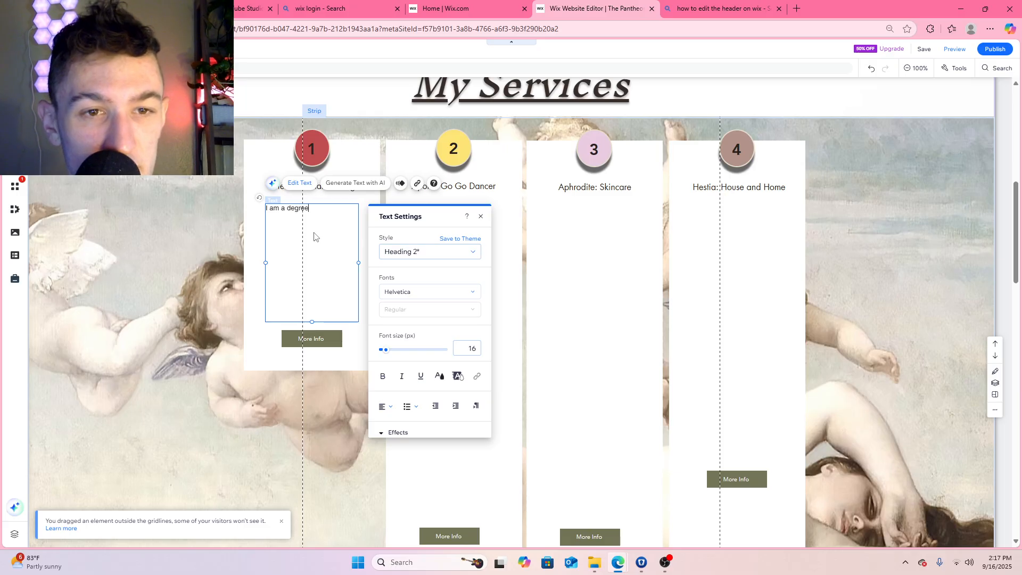
text( certified )
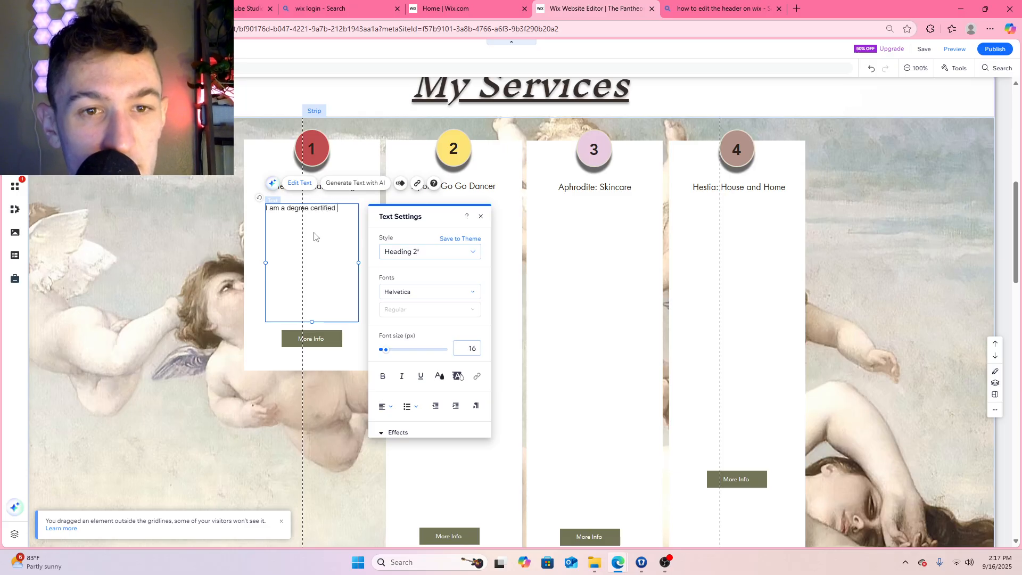
text(Personla)
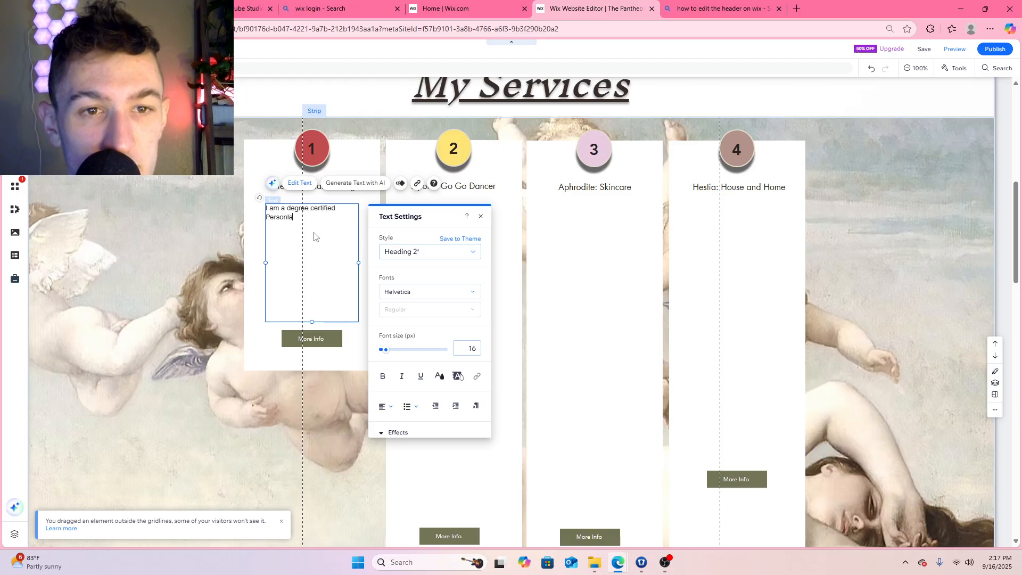
key(BackSpace)
text(Trainer)
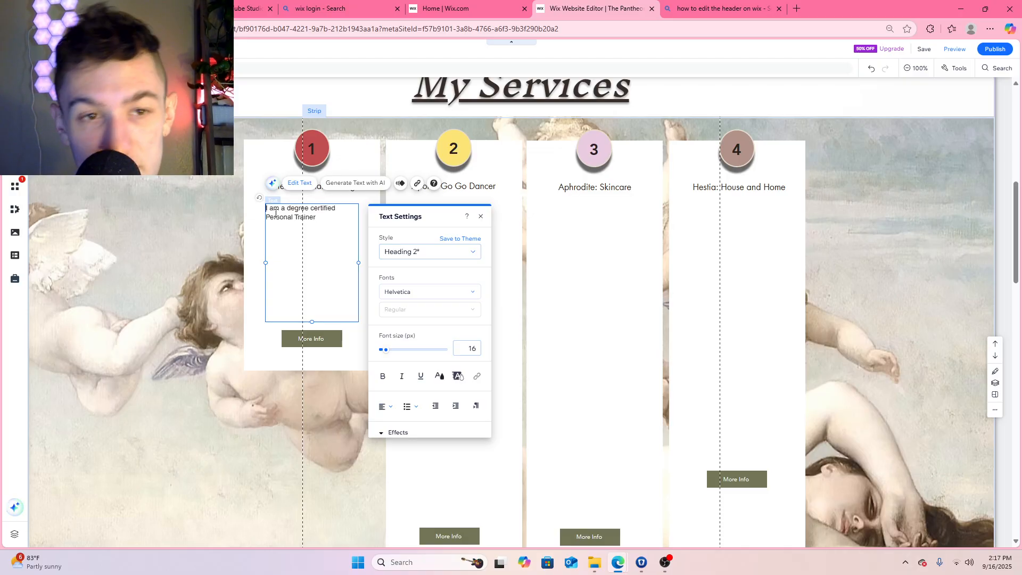
text(Aries is the )
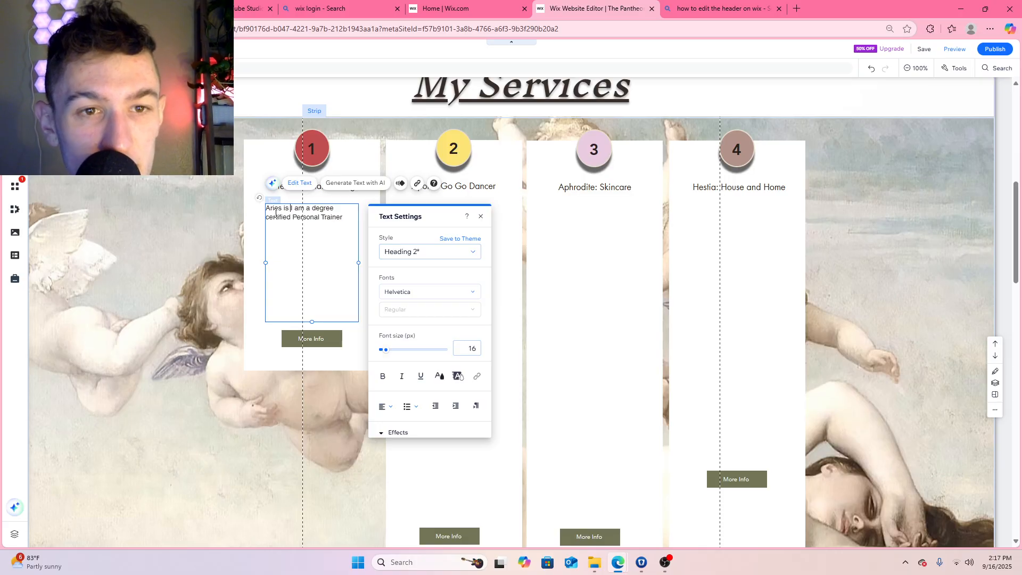
text(God o)
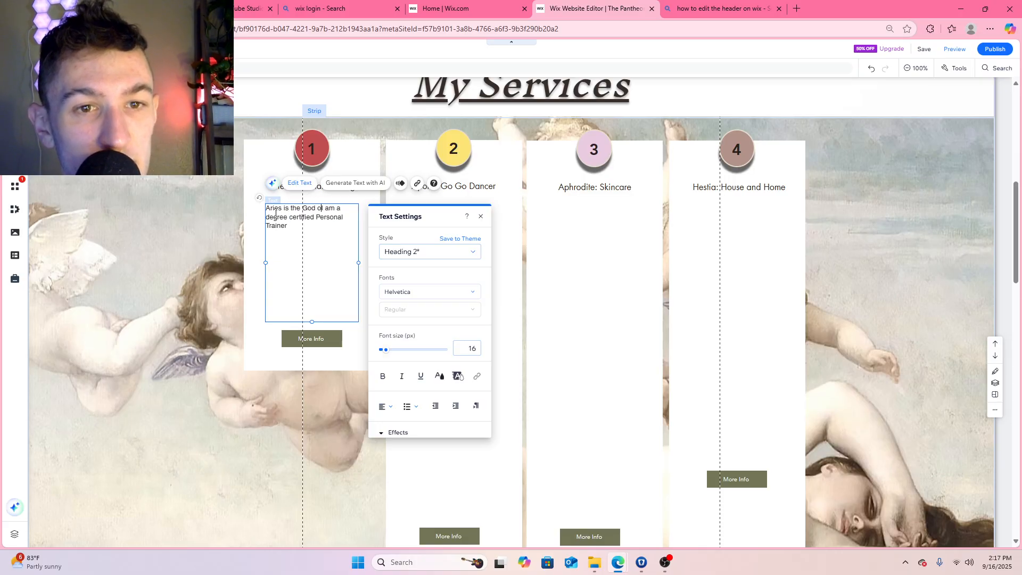
Insert "Aries is the Greek God of Strength and War." as its own line before the personal trainer sentence
key(BackSpace)
key(BackSpace)
text(rek)
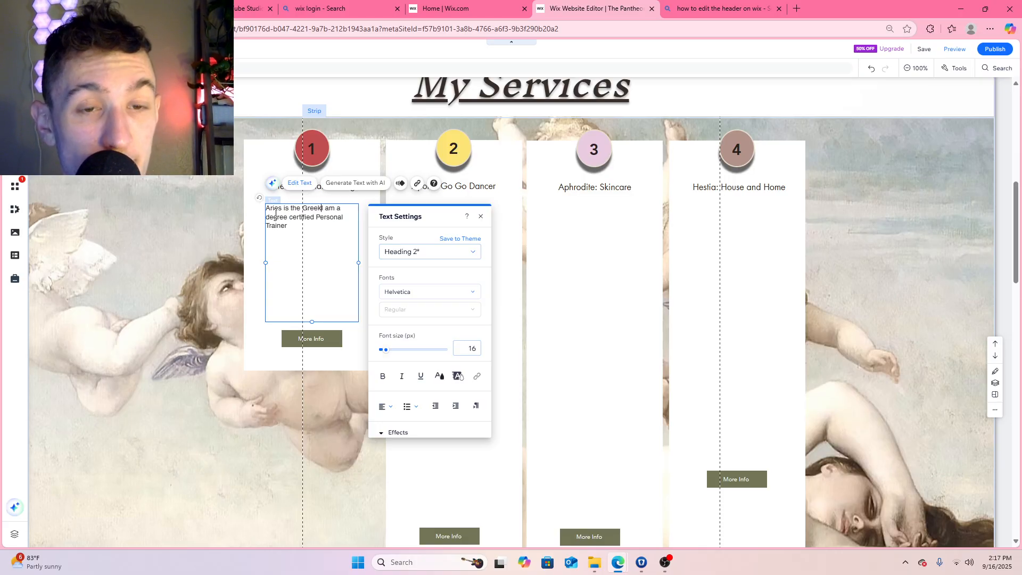
text( God of S)
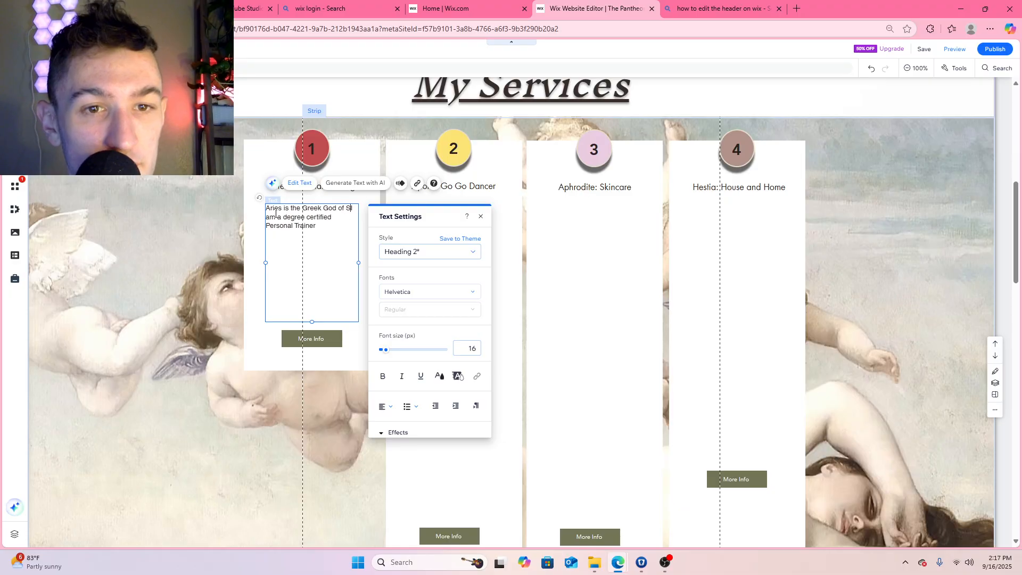
text(trength and )
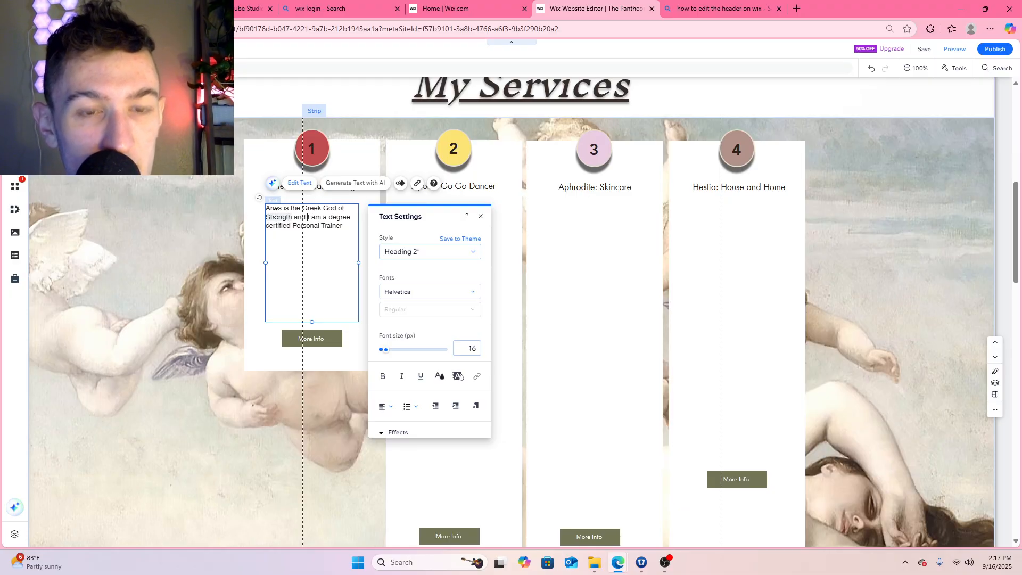
text(War )
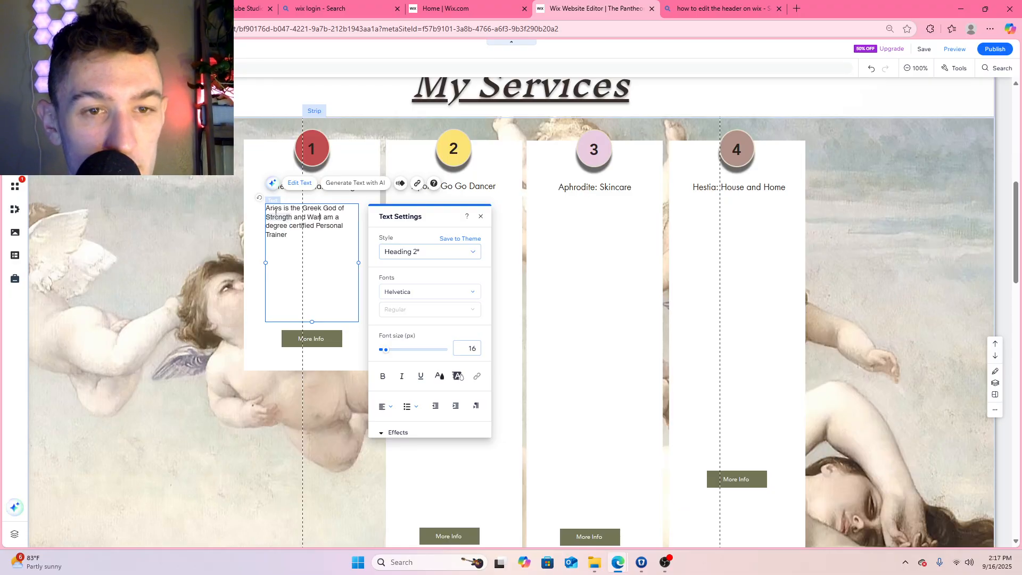
text(.)
key(Return)
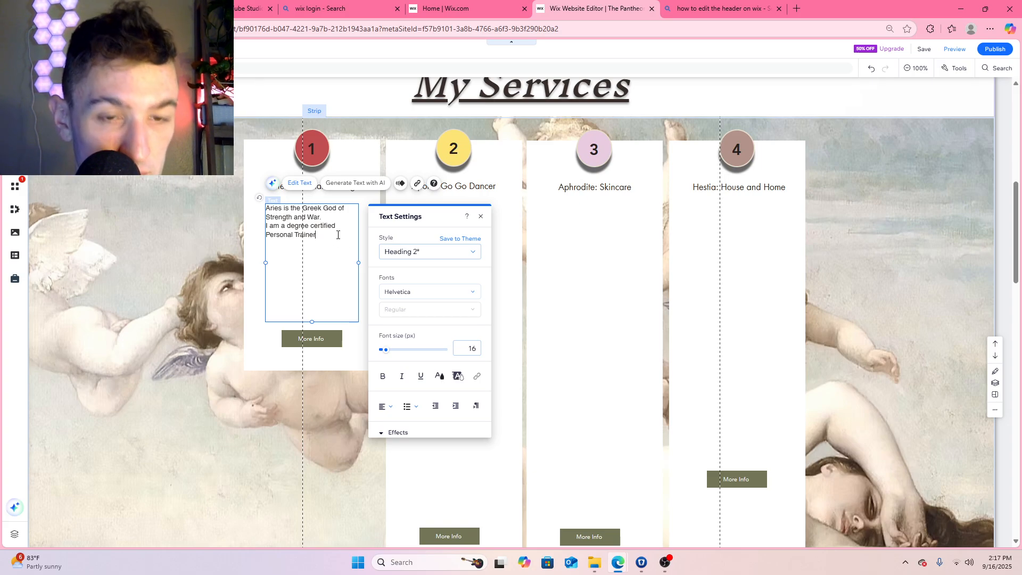
Continue the description: "with a background in Exercise Science and Nutrition. I work with people 1 on 1 to develop an exercise program for you!"
text(th a back)
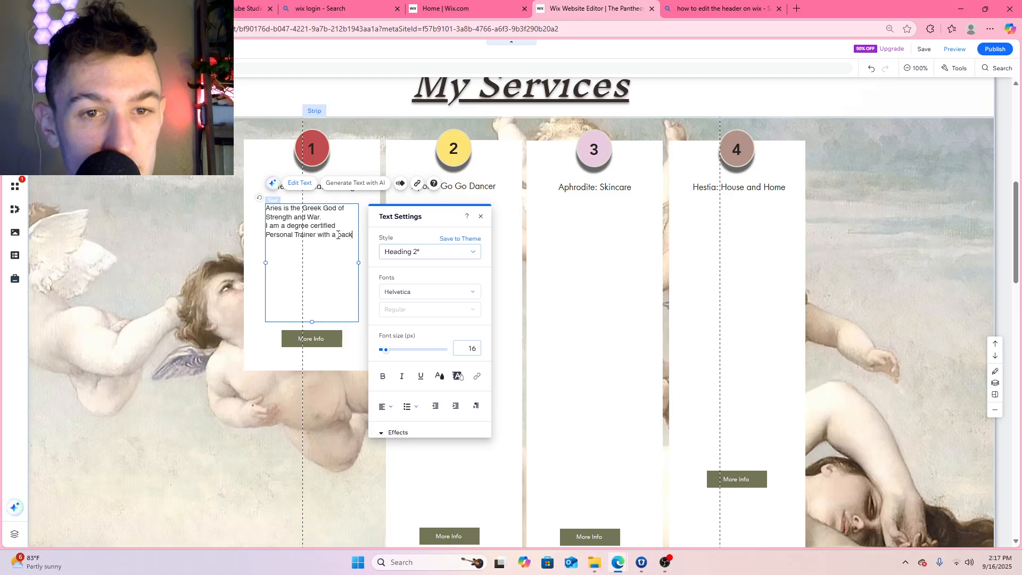
text(background.)
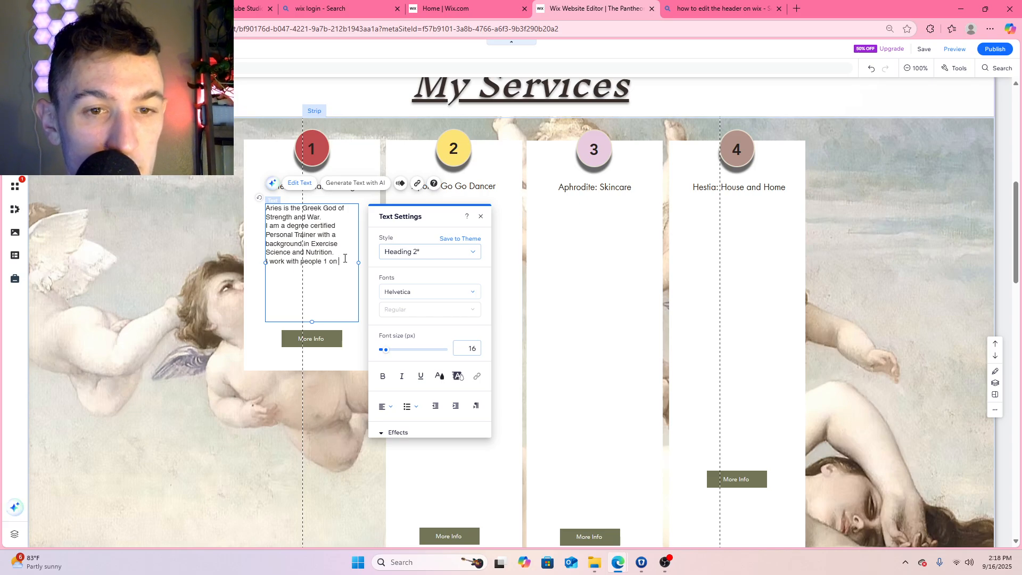
text(develop a exercise program for you!)
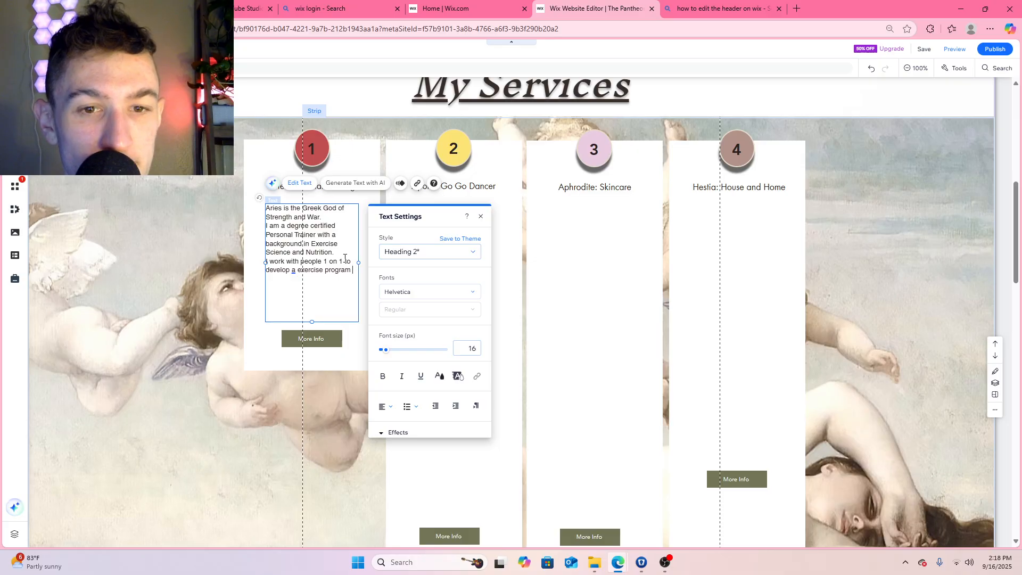
click(296, 270)
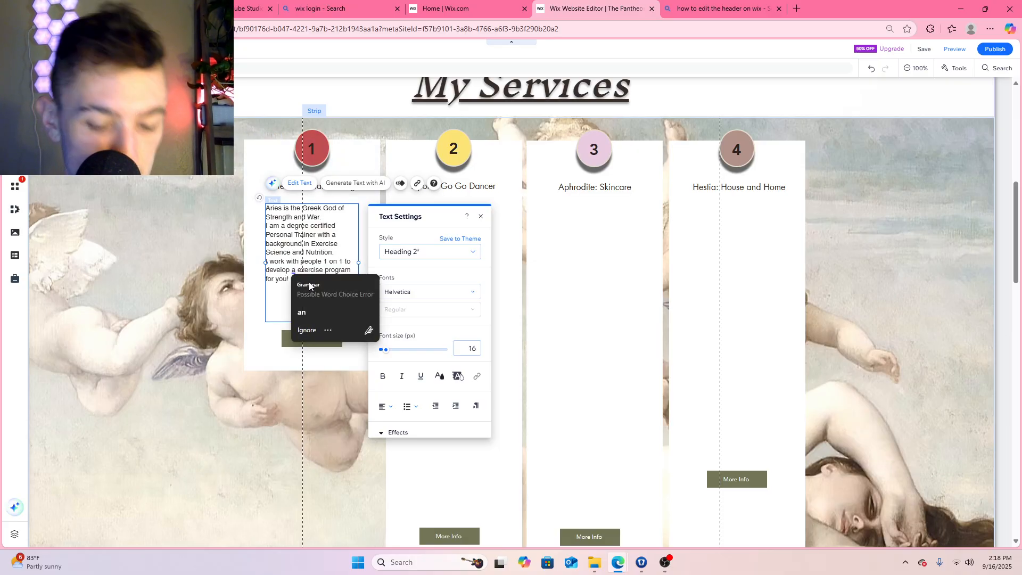
text(n)
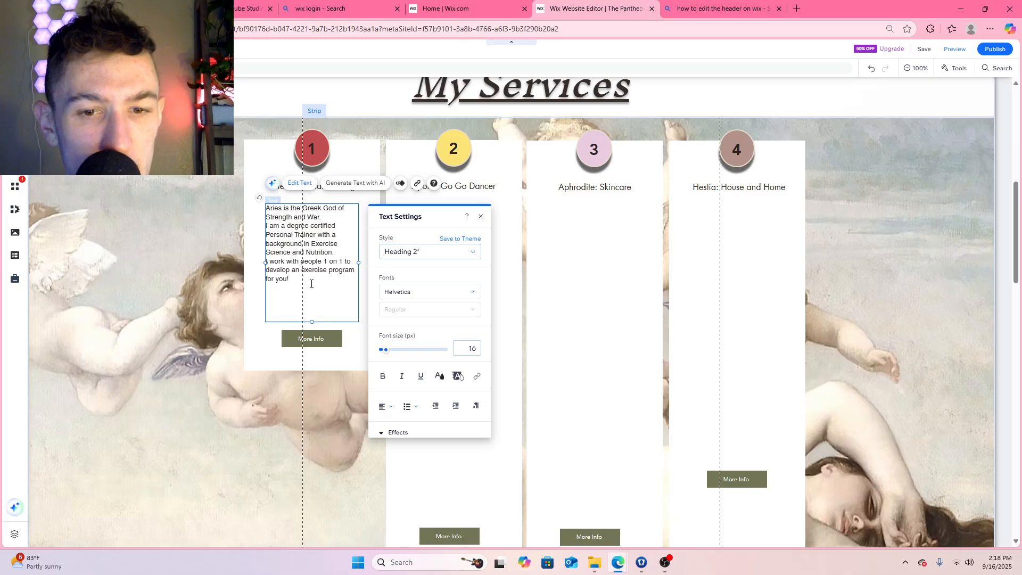
Apply the Paragraph 2 style to the whole Aries description and centre its text
click(439, 259)
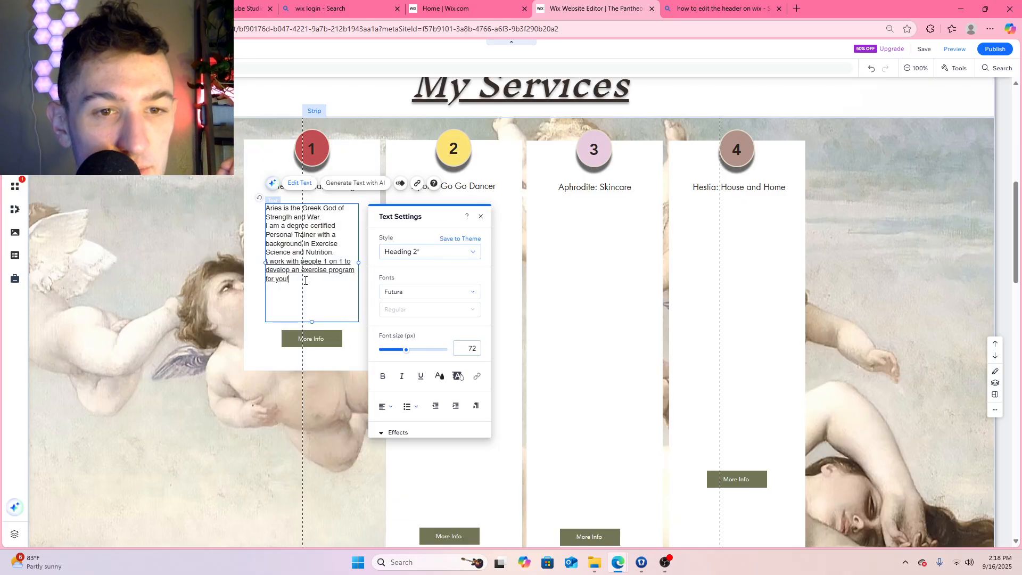
drag(315, 279, 265, 207)
click(443, 253)
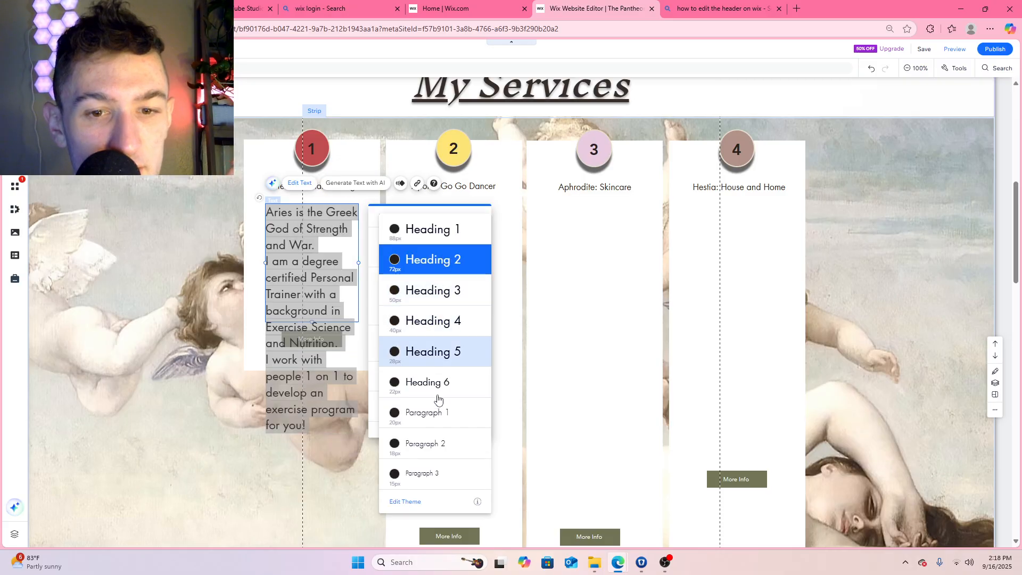
click(437, 453)
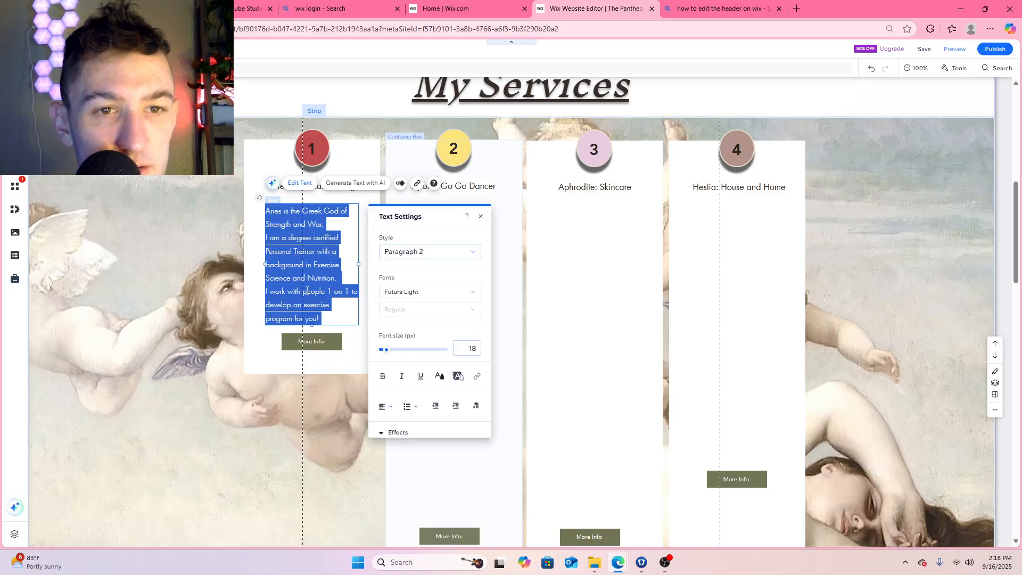
click(386, 410)
click(390, 428)
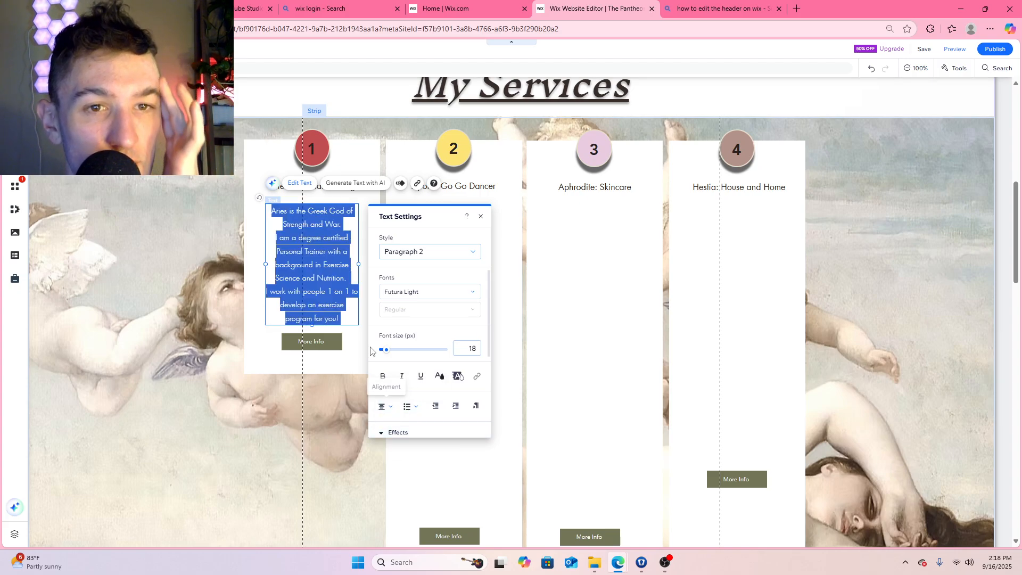
Nudge the Aries box's More Info button slightly down and extend the description text box's bottom edge toward it
click(341, 224)
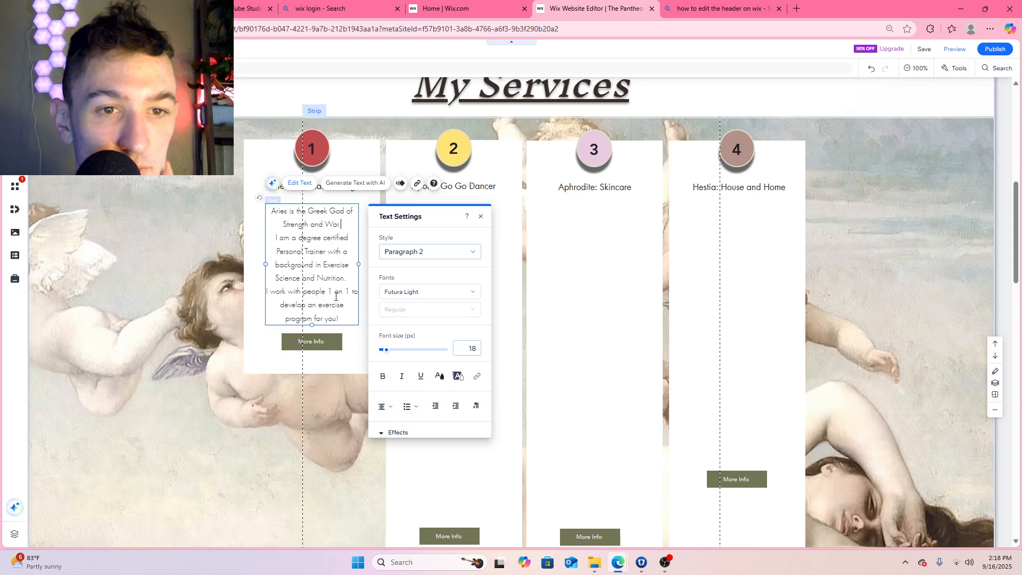
click(317, 345)
click(314, 320)
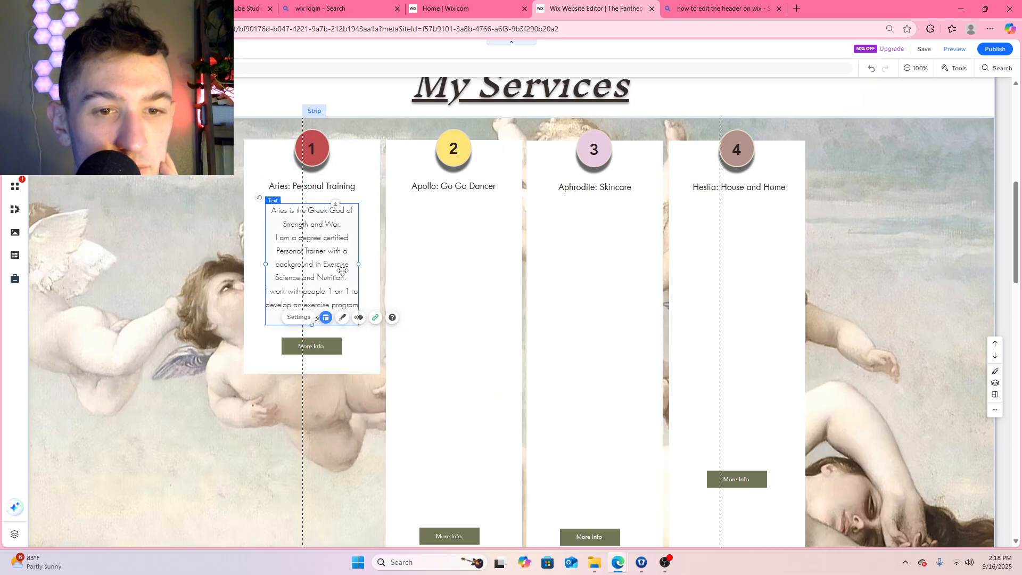
Change the Aries box's button label to "ARIES" and link it to the Aries page, opening in the current window
double_click(313, 346)
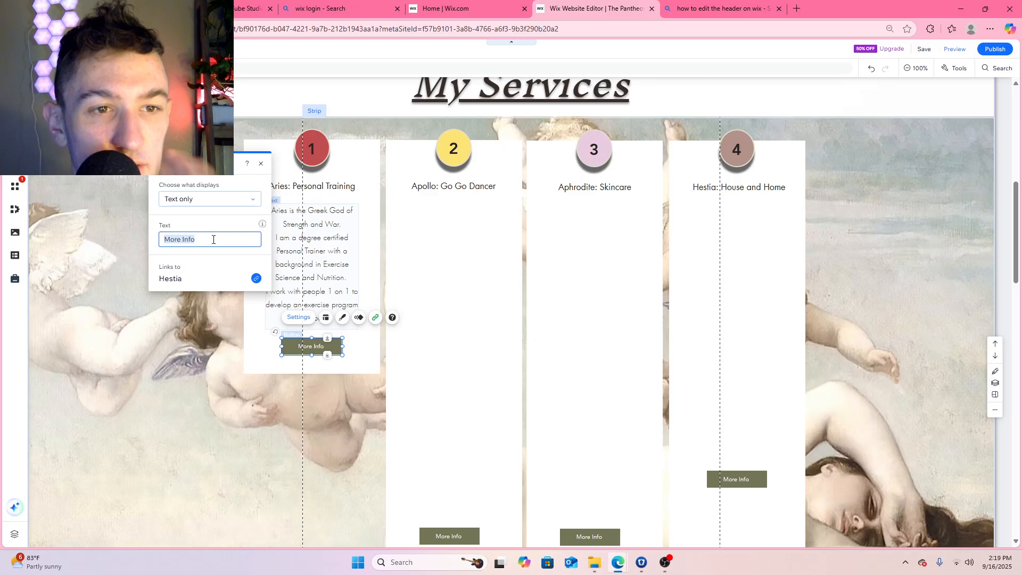
text(AR)
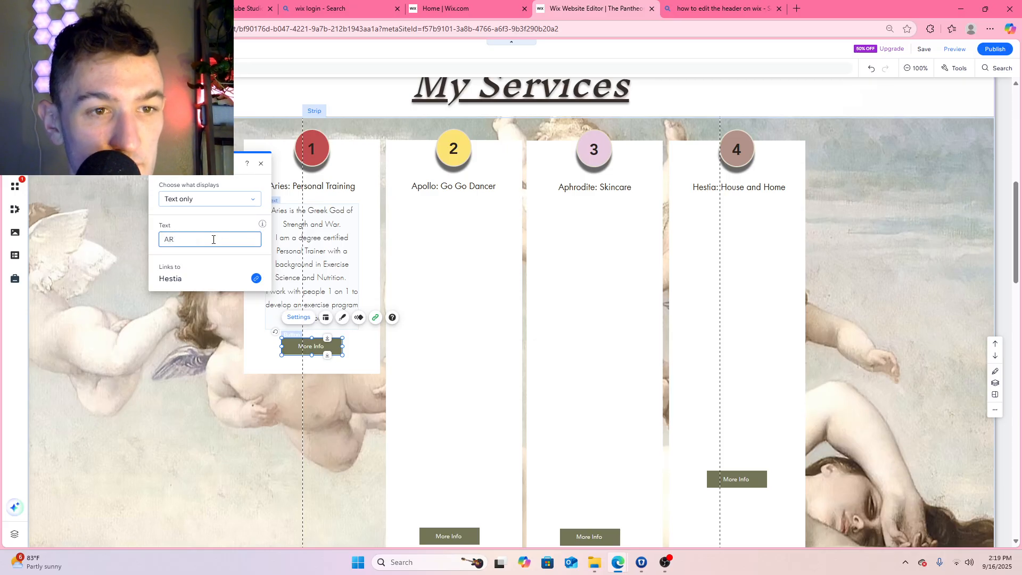
text(IES)
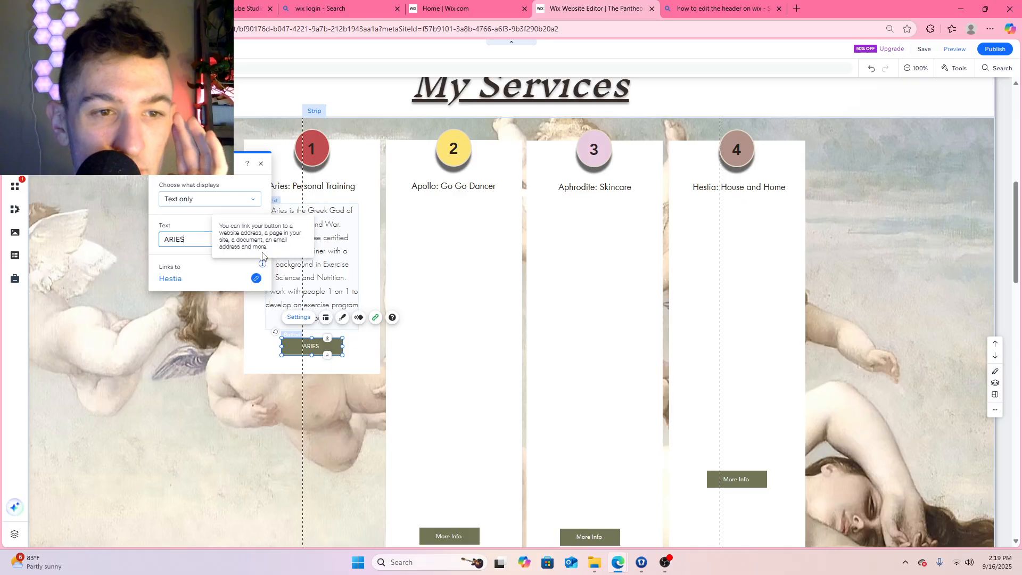
click(256, 278)
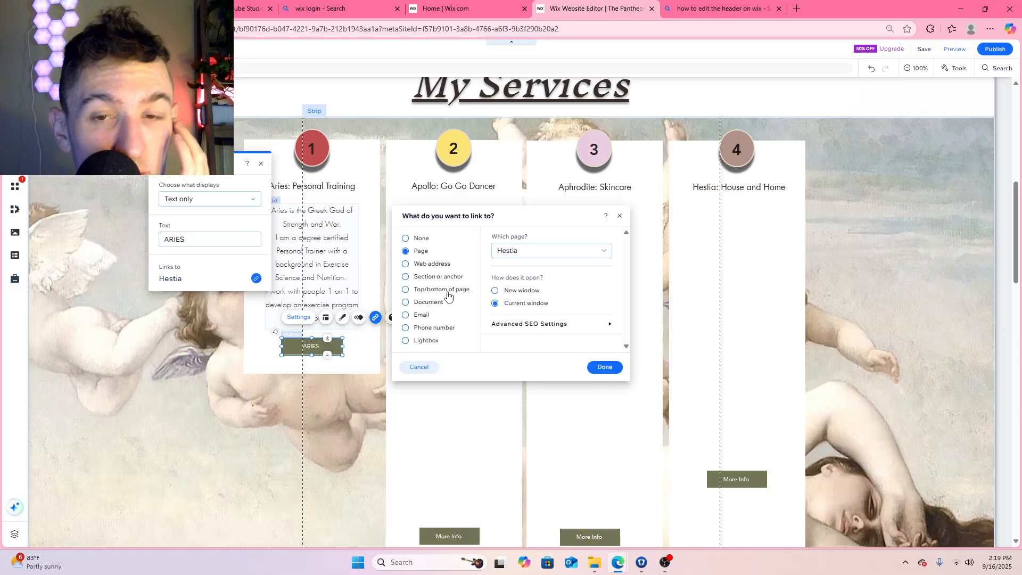
click(530, 251)
click(528, 288)
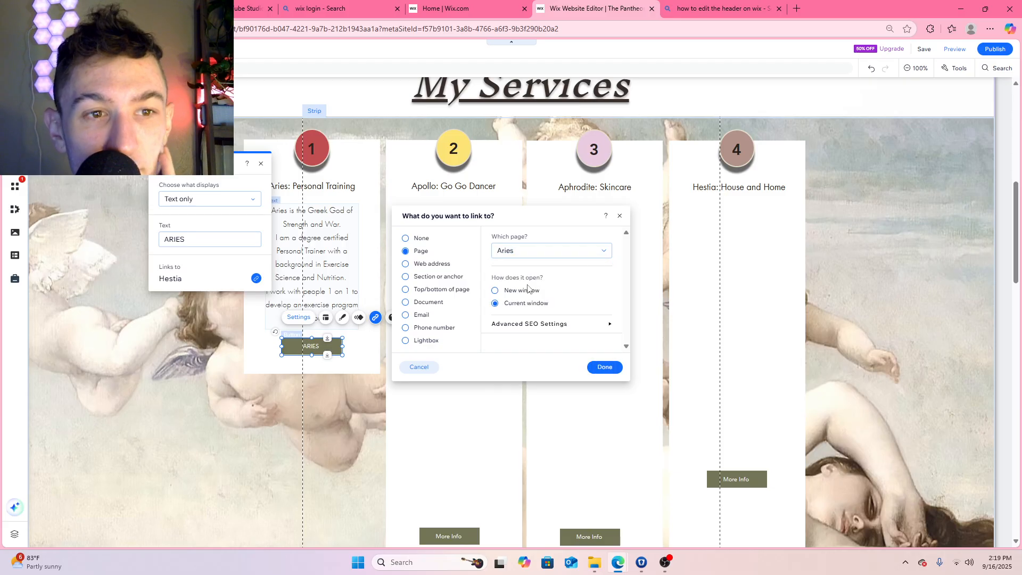
click(604, 367)
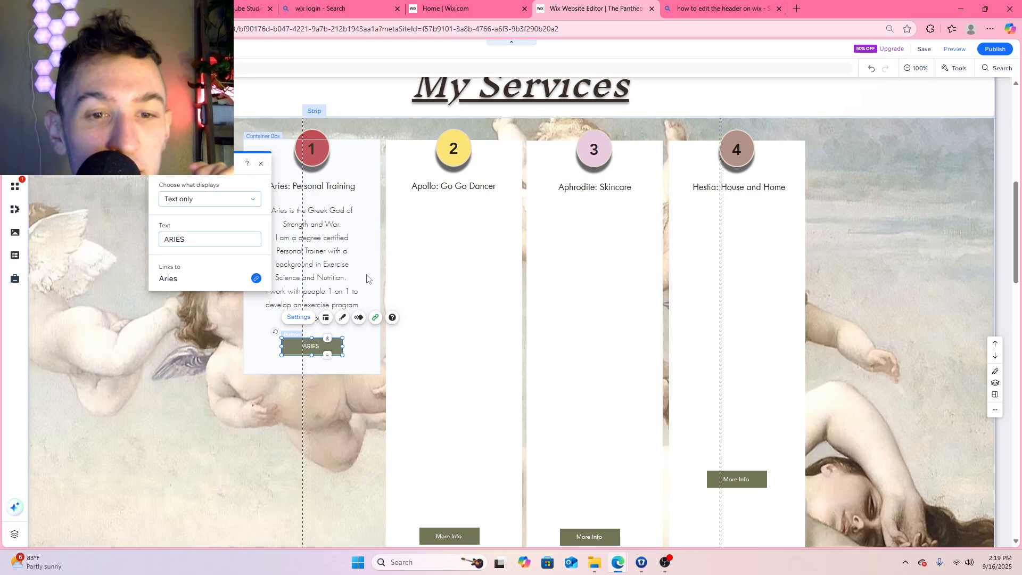
Try the Turn entrance and Turn scroll animations on the ARIES button, and reset its scroll animation to None
click(359, 317)
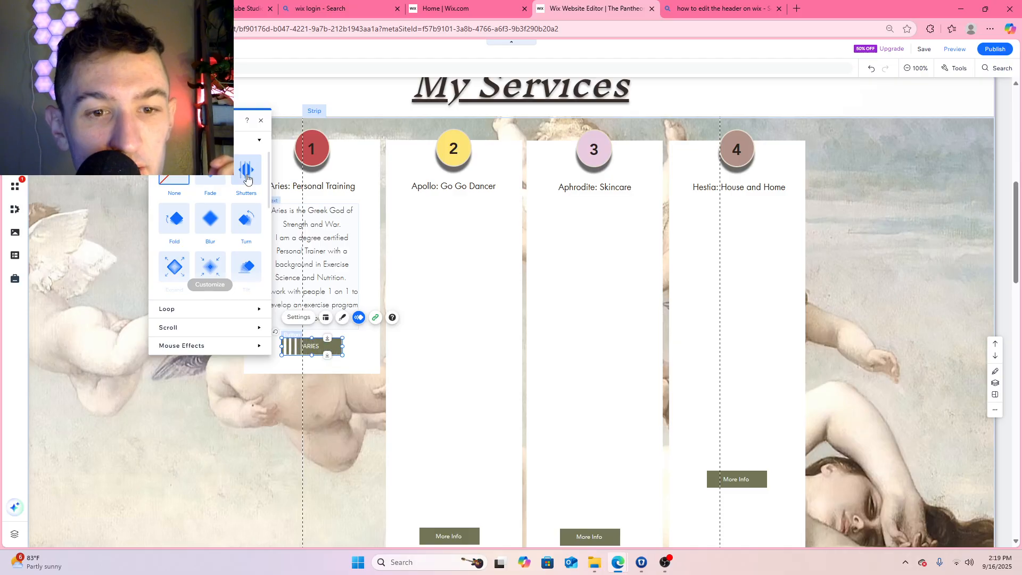
click(247, 226)
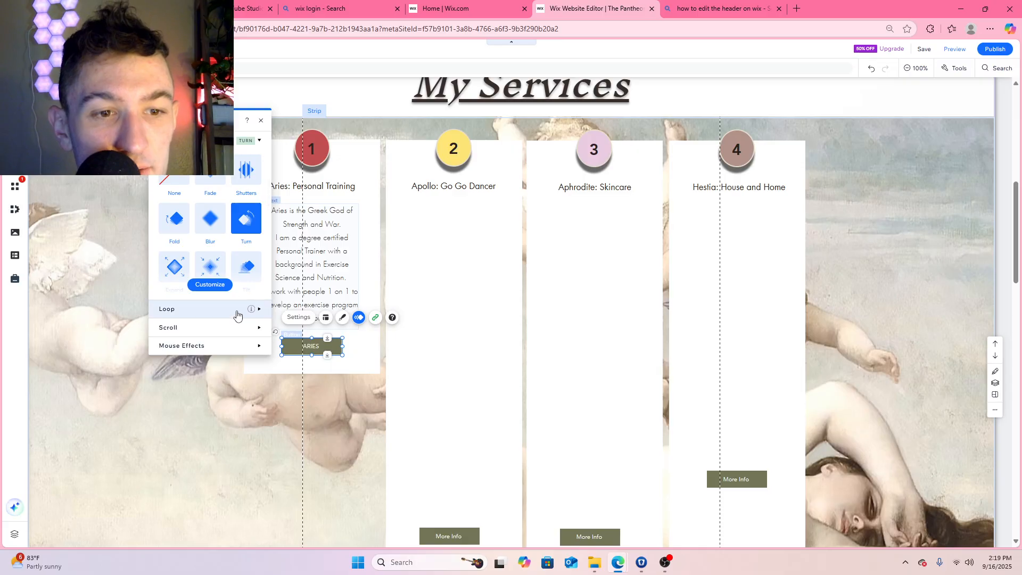
click(206, 327)
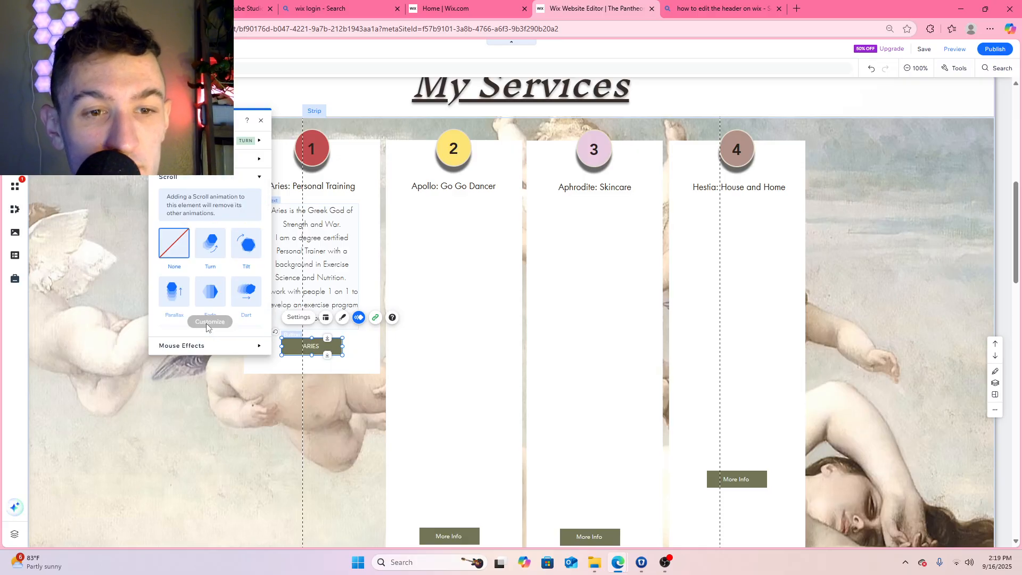
click(213, 242)
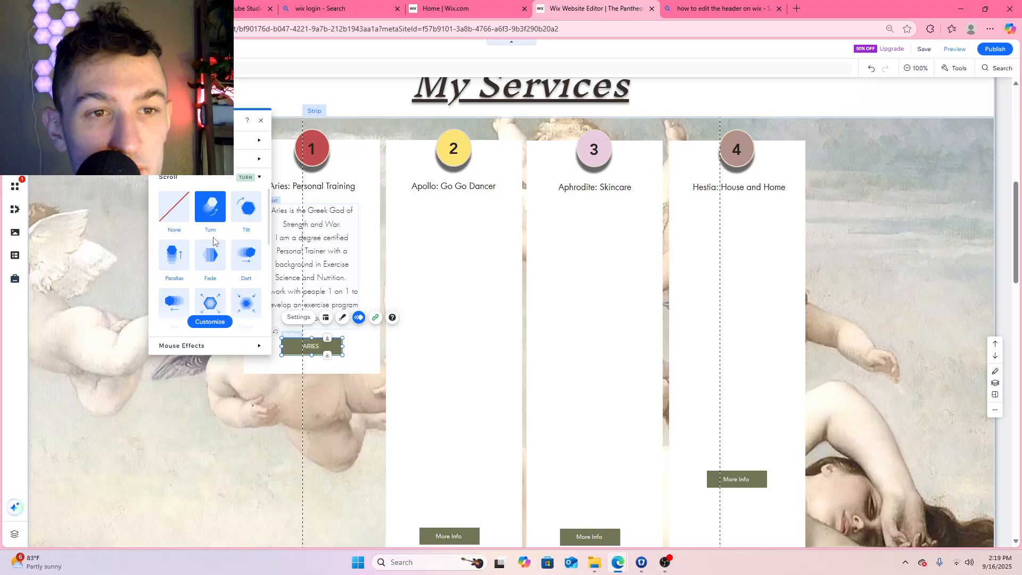
click(179, 218)
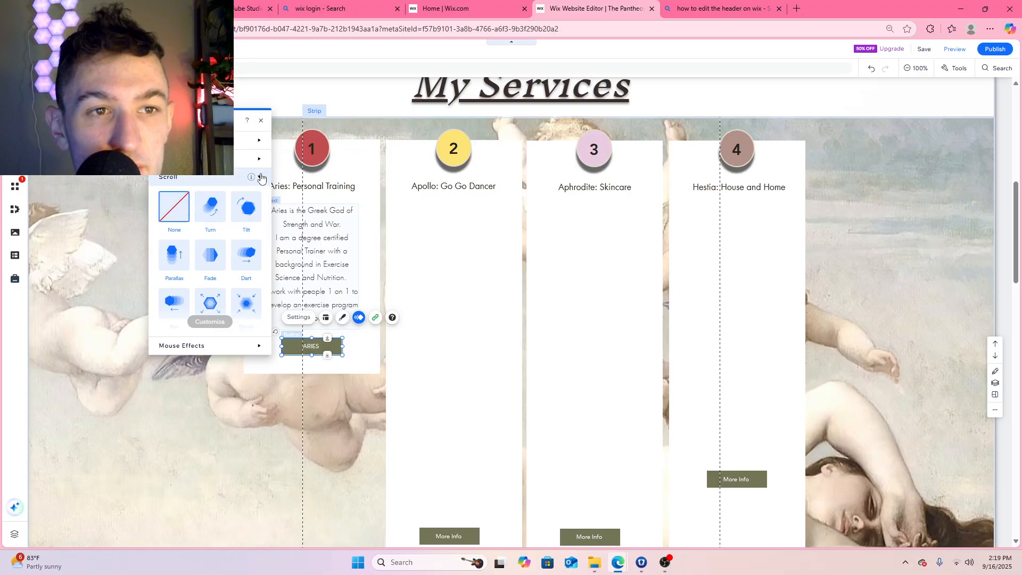
click(262, 179)
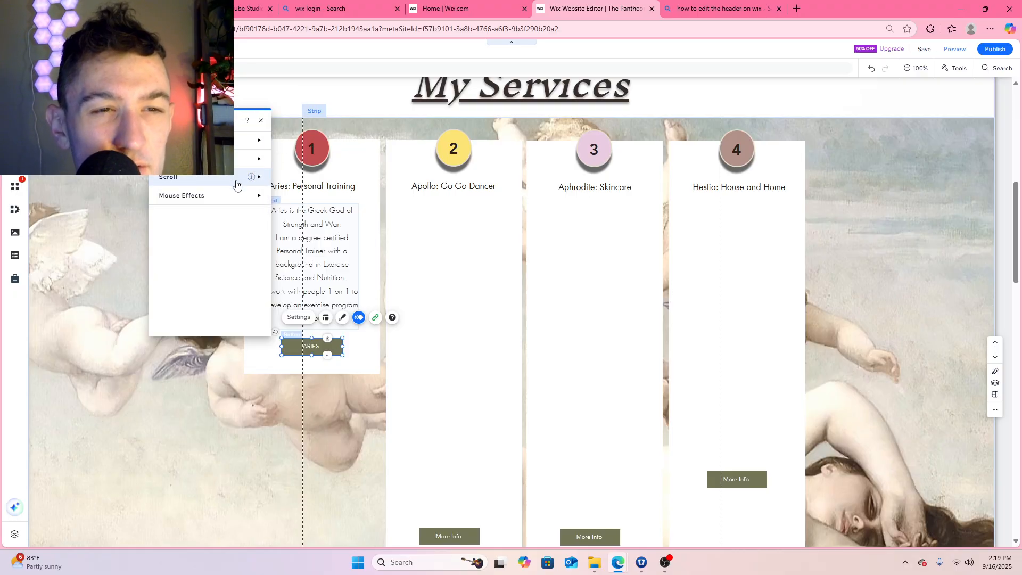
click(262, 122)
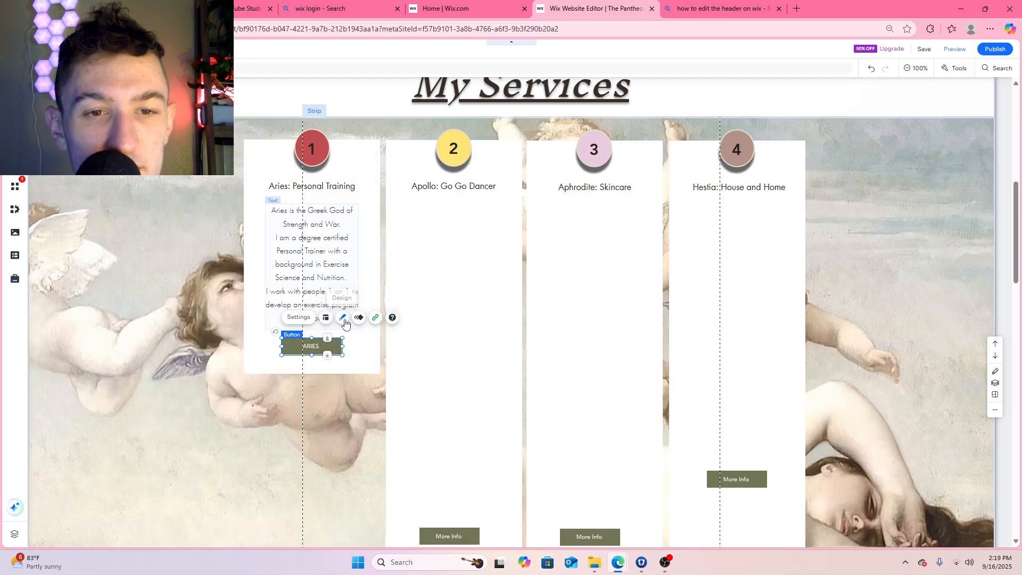
Apply the brown rounded "Call Us" preset design to the ARIES button
click(343, 320)
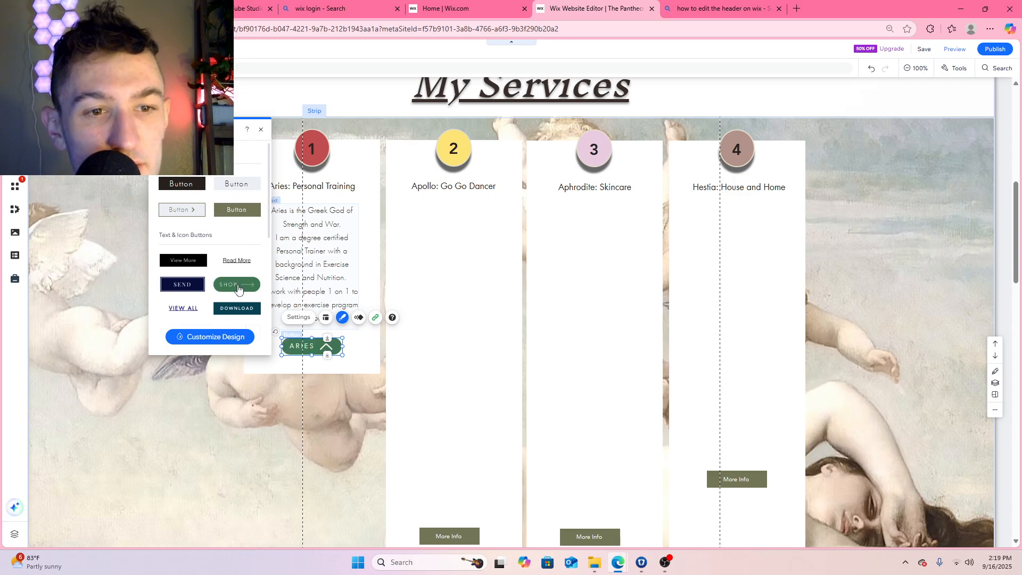
scroll(238, 289, down, 1)
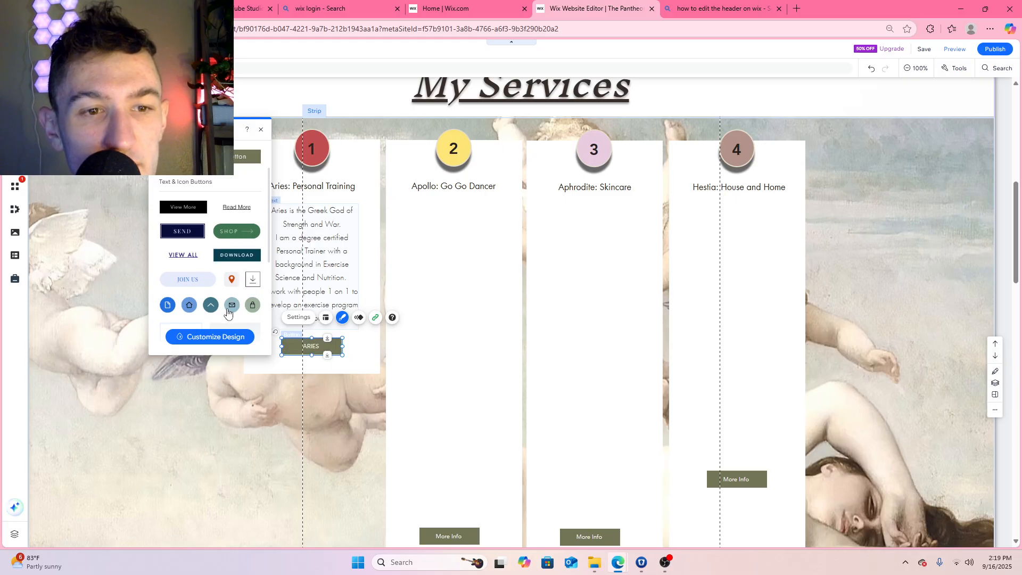
scroll(228, 312, down, 1)
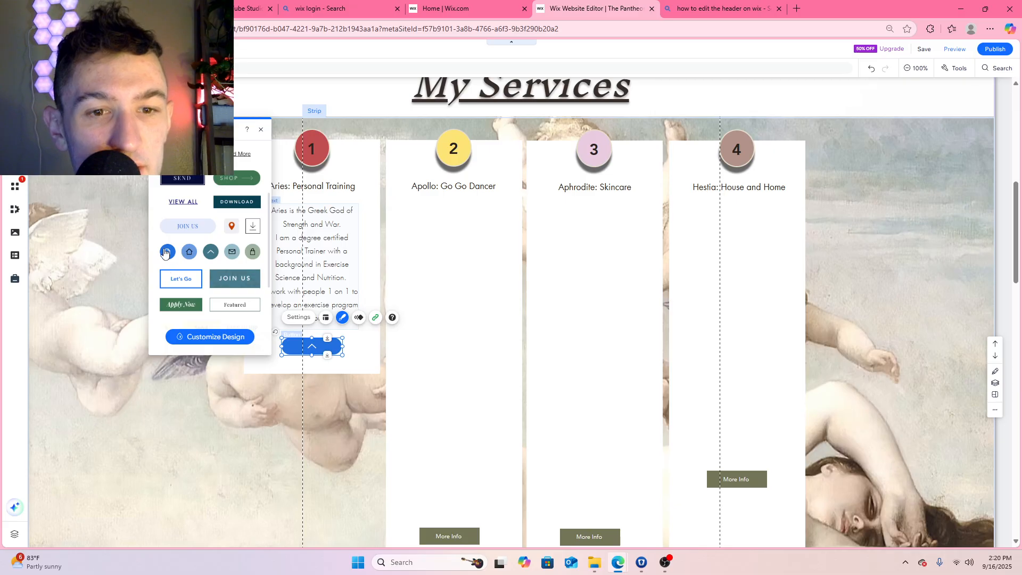
scroll(232, 294, down, 2)
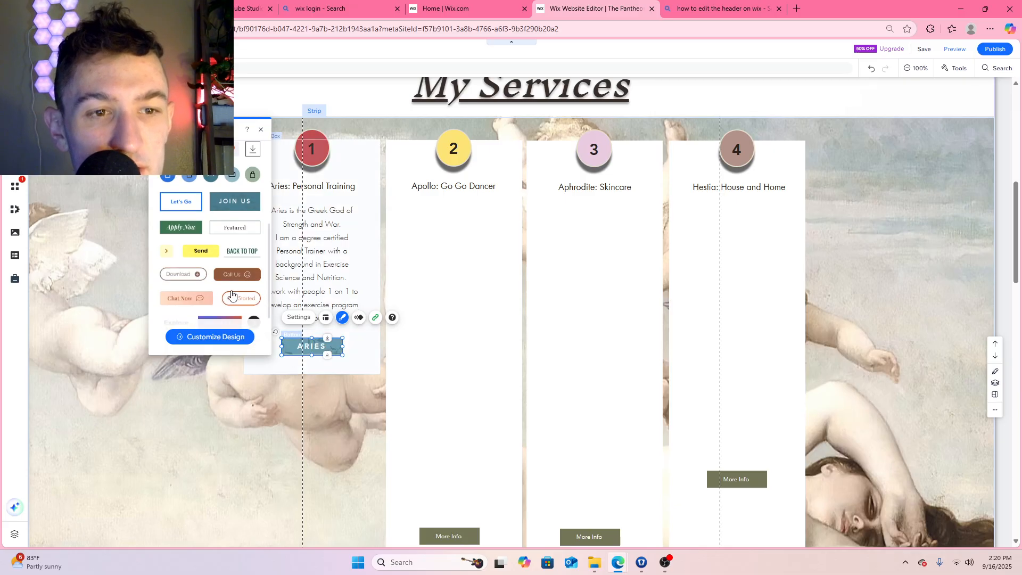
scroll(231, 295, down, 1)
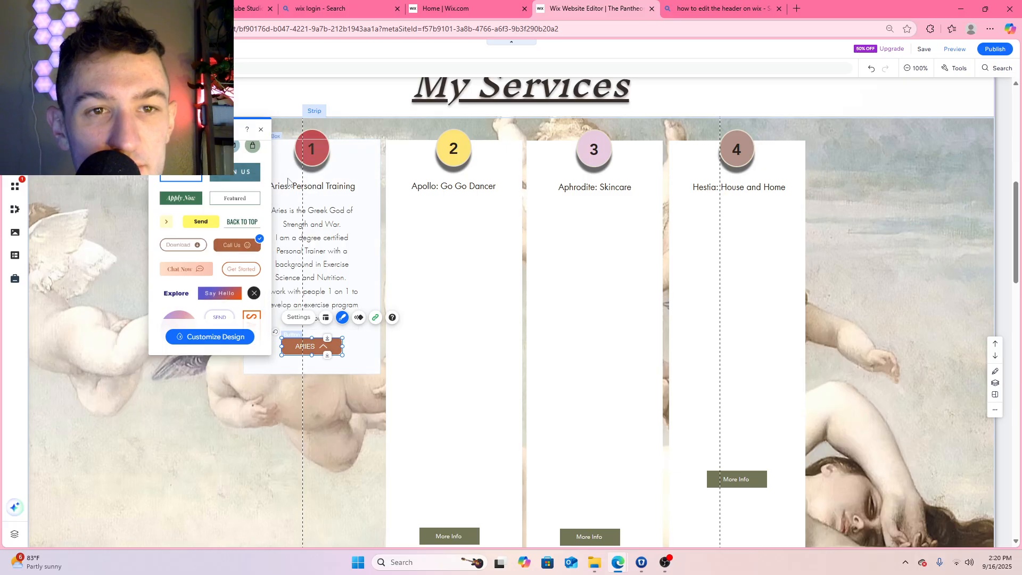
click(260, 130)
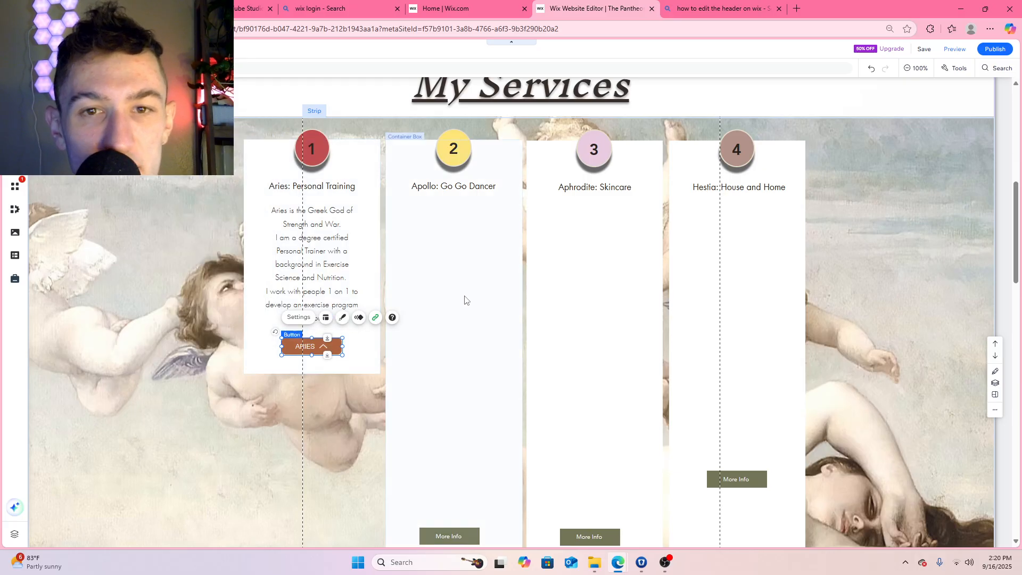
Copy the Aries description text box into the Apollo box and place it below the Apollo heading, level with the original
click(450, 190)
click(446, 225)
click(446, 268)
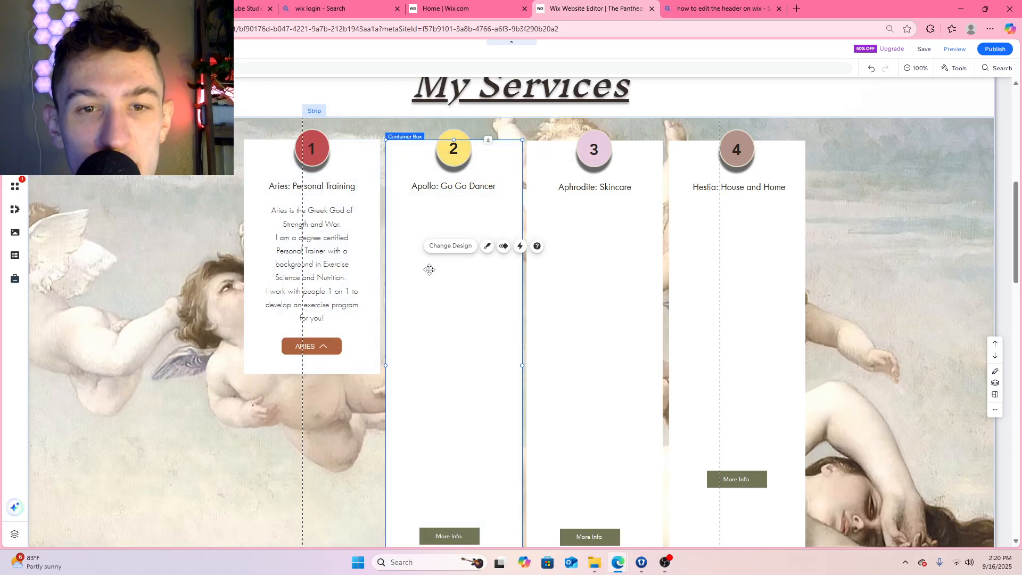
click(313, 235)
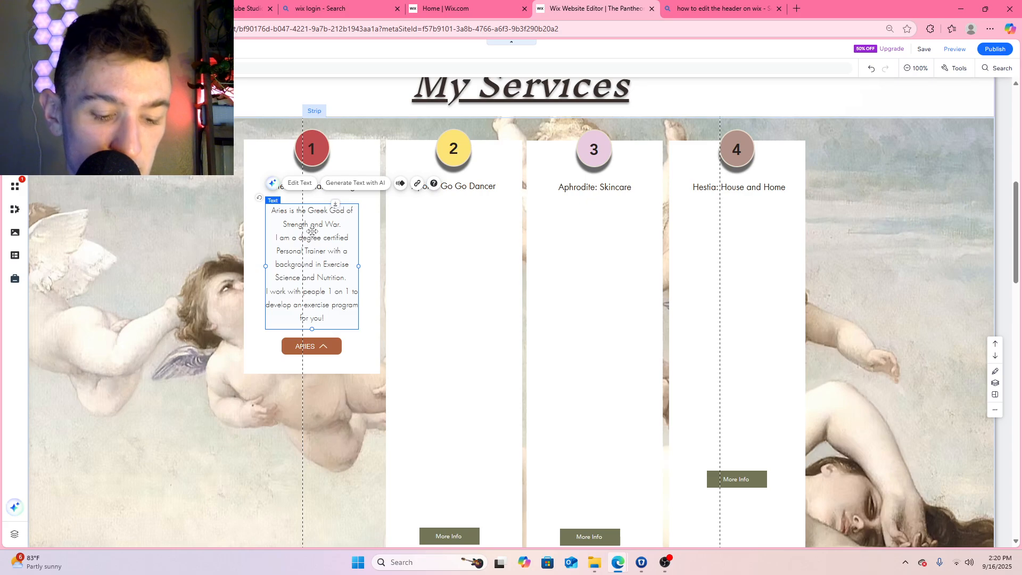
click(454, 258)
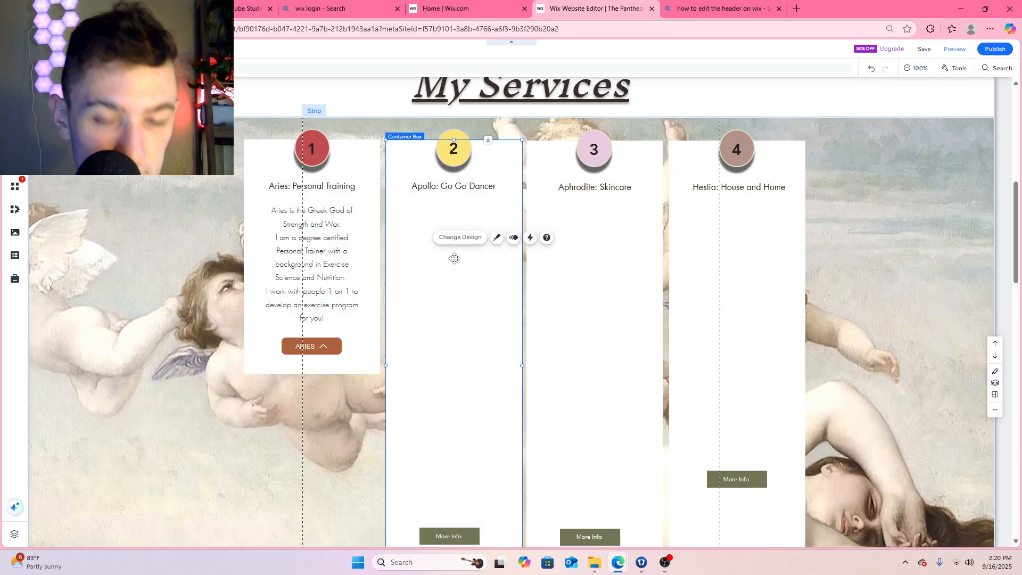
key(ctrl+v)
drag(363, 215, 496, 206)
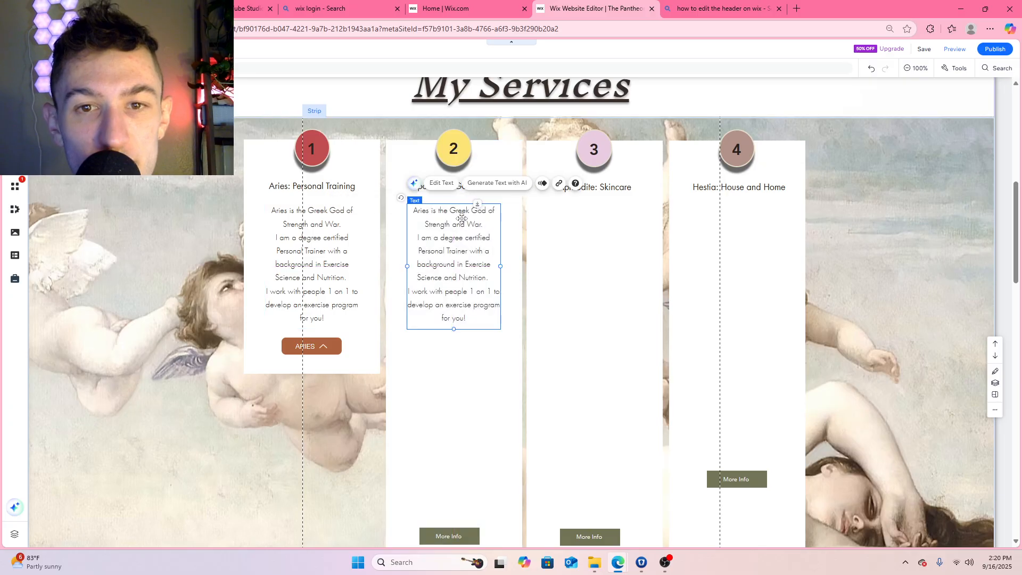
Replace the copied text in the Apollo box with "Apollo is the Greek God of music, dance and the Sun."
double_click(462, 220)
click(433, 212)
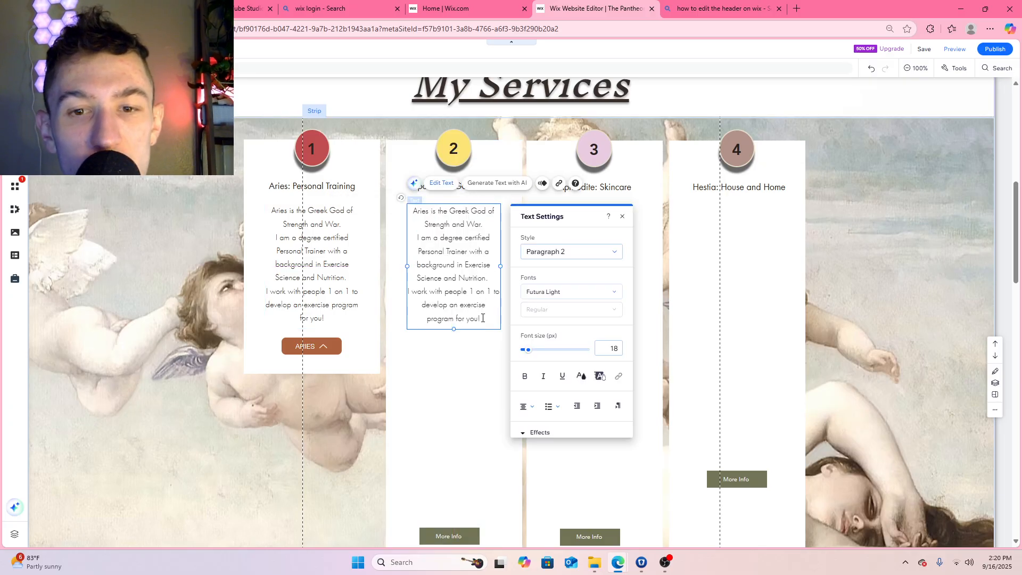
drag(483, 318, 400, 208)
text(Apollo is the G)
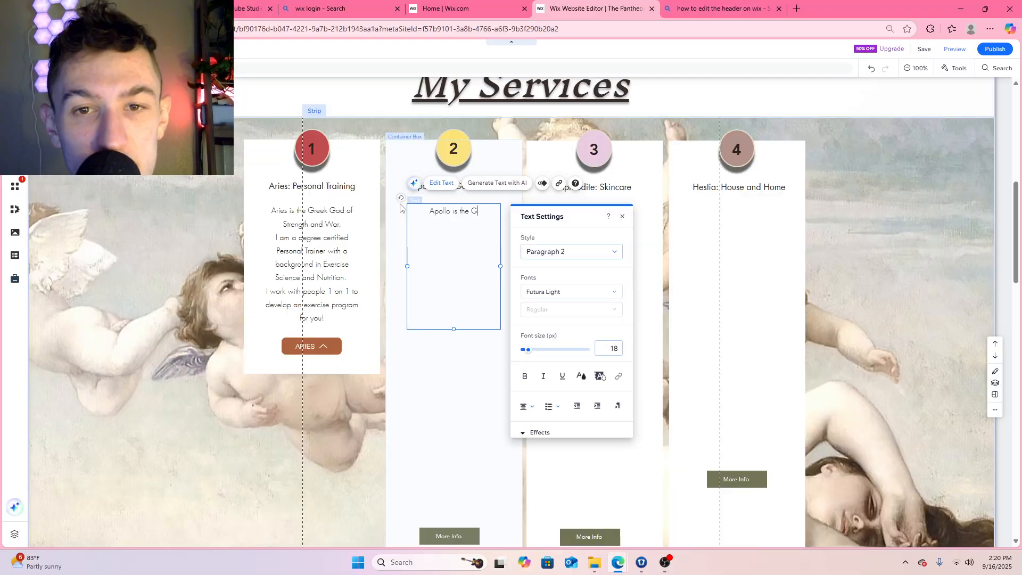
text(reek God of th)
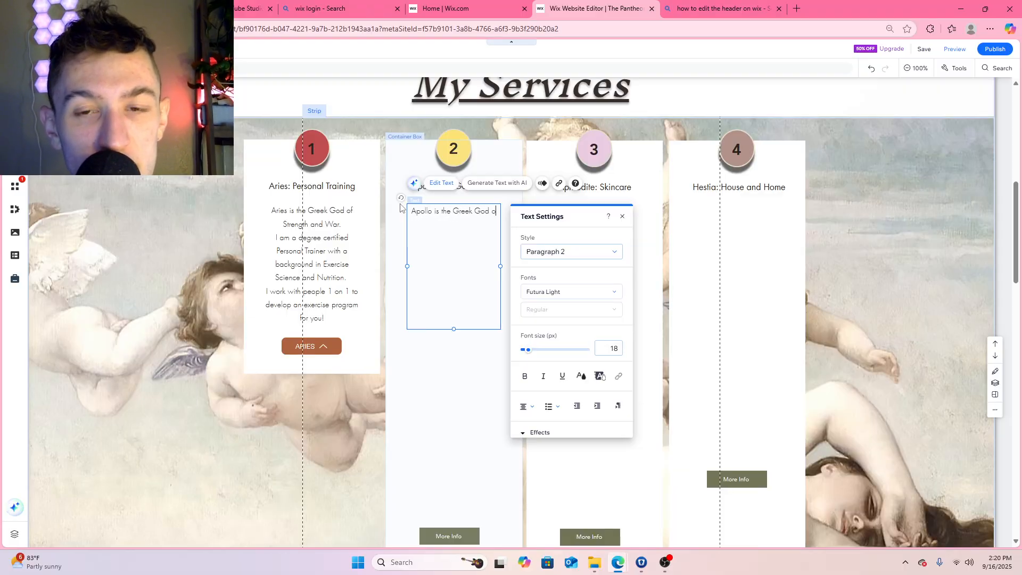
key(BackSpace)
key(BackSpace)
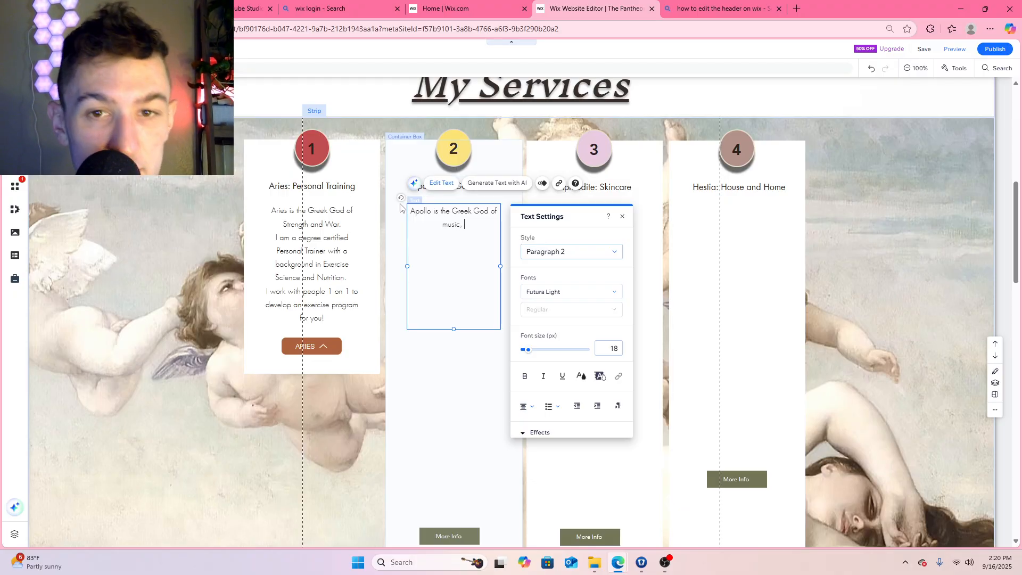
text(music, dance and the SUn)
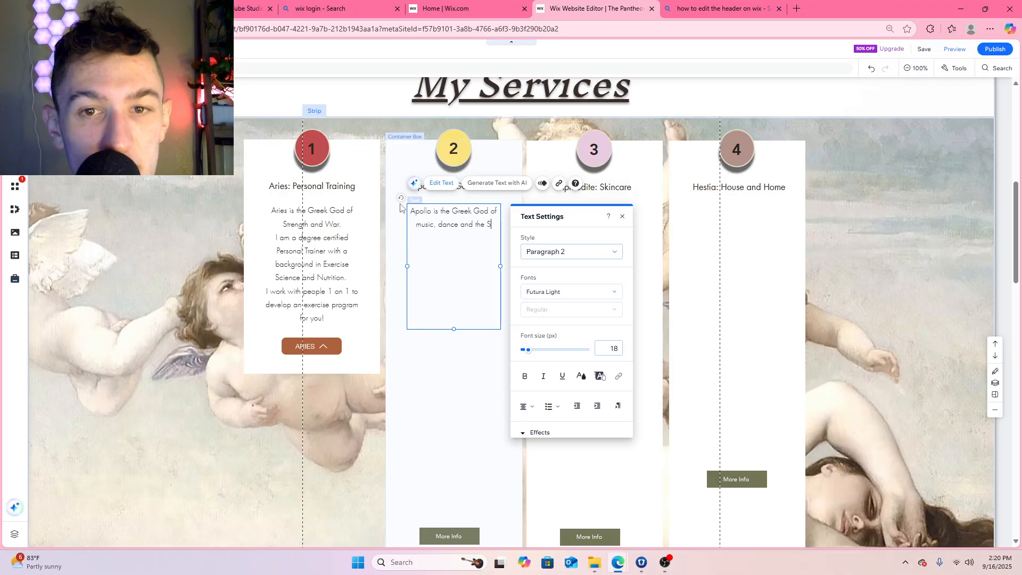
key(BackSpace)
key(BackSpace)
text(un)
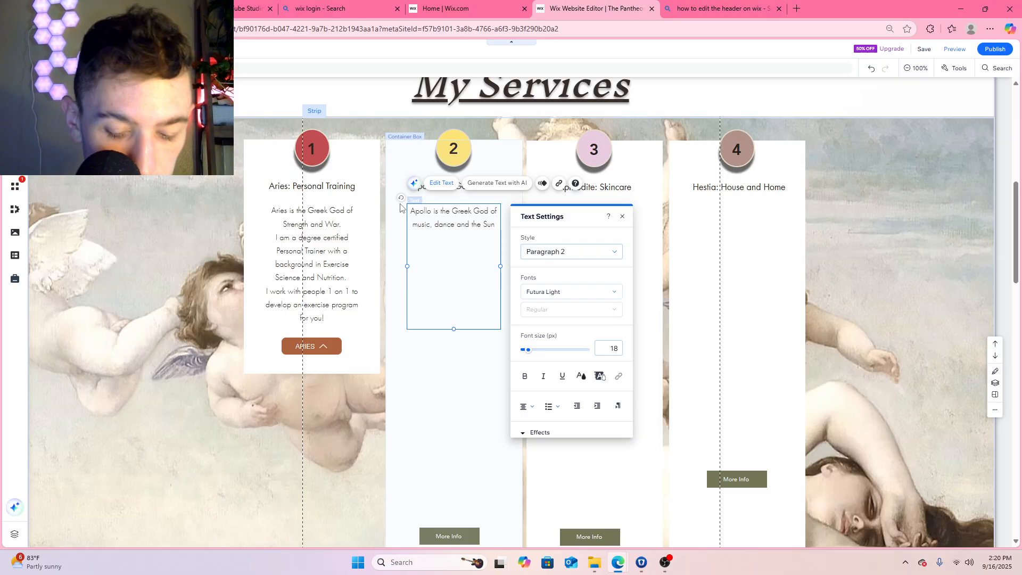
text(. )
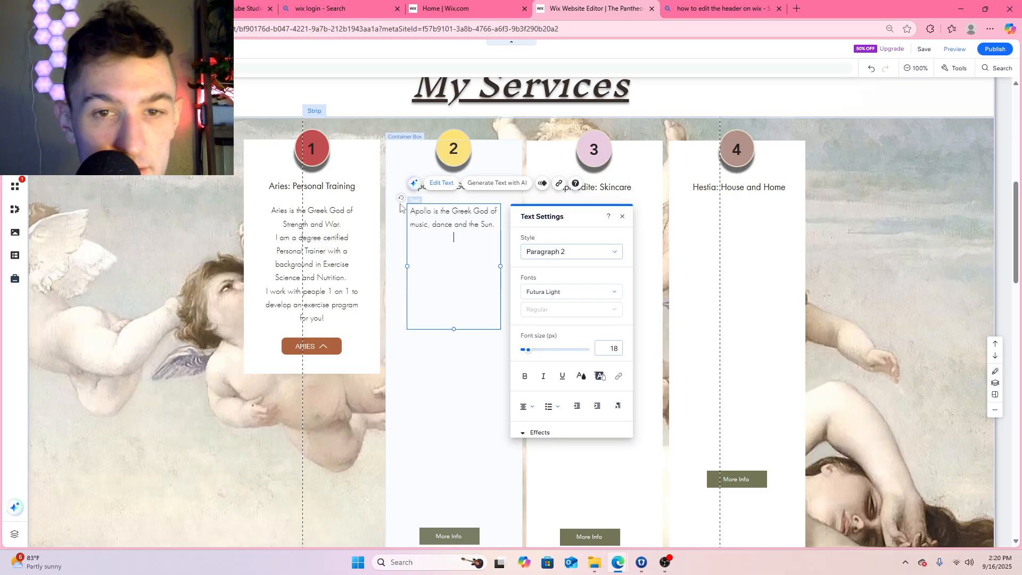
text(I have worke)
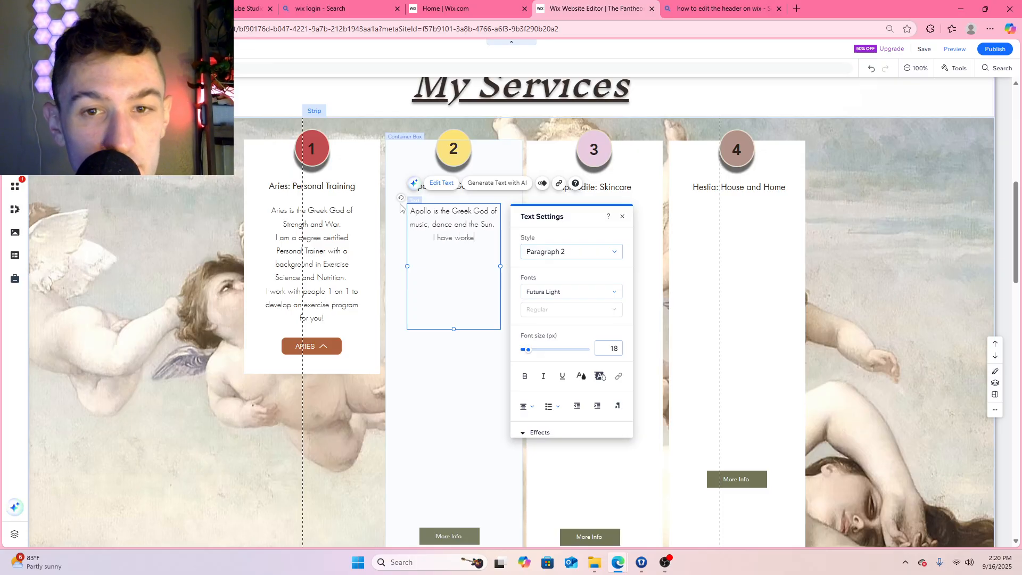
text(d for over 3 ye)
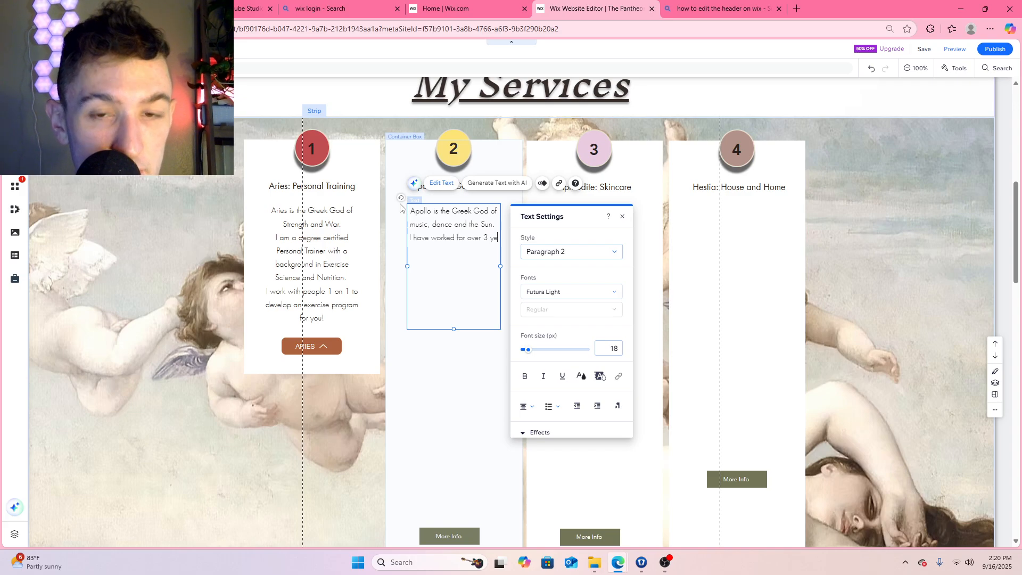
Add "I have worked for over 3 years as a professional go go boy dancer" on a new line of the Apollo description
key(Return)
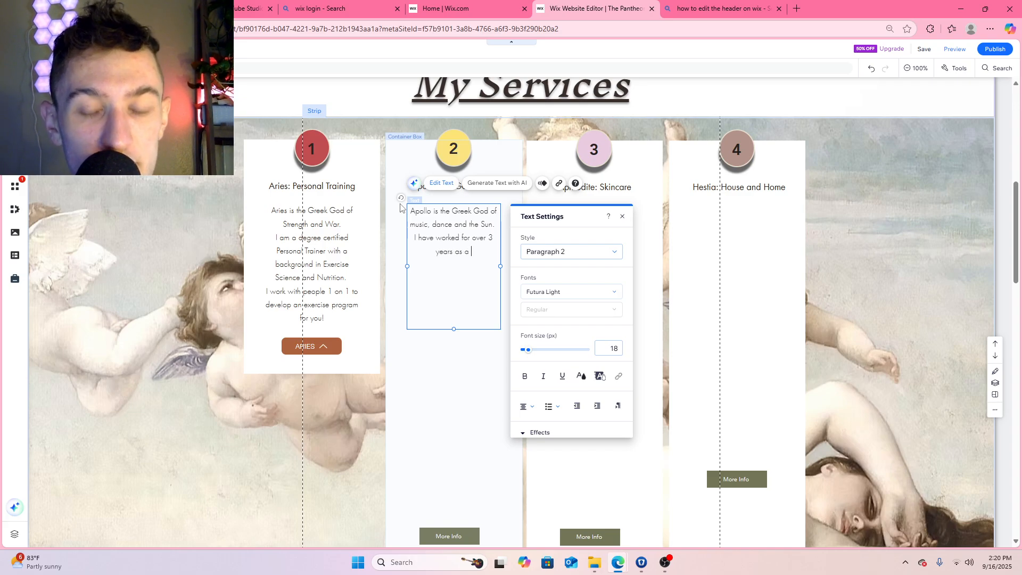
text(years as a pro)
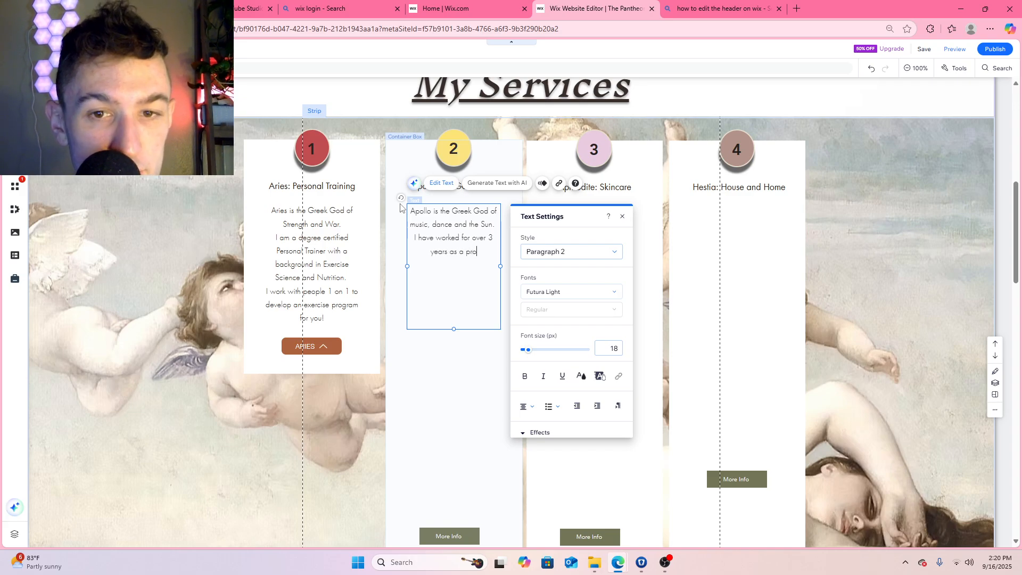
text(fessional go )
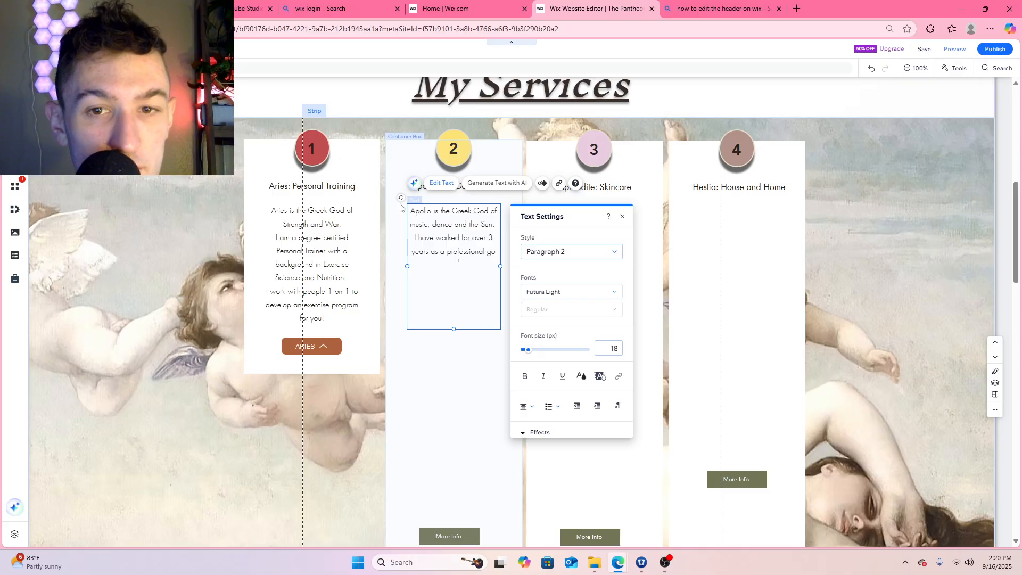
text(go boy )
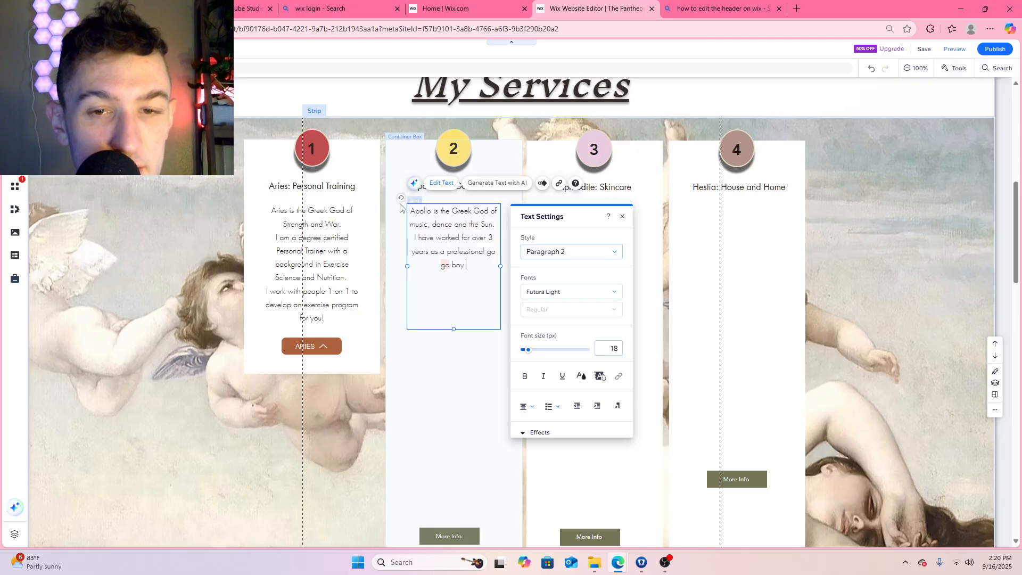
text(dancer)
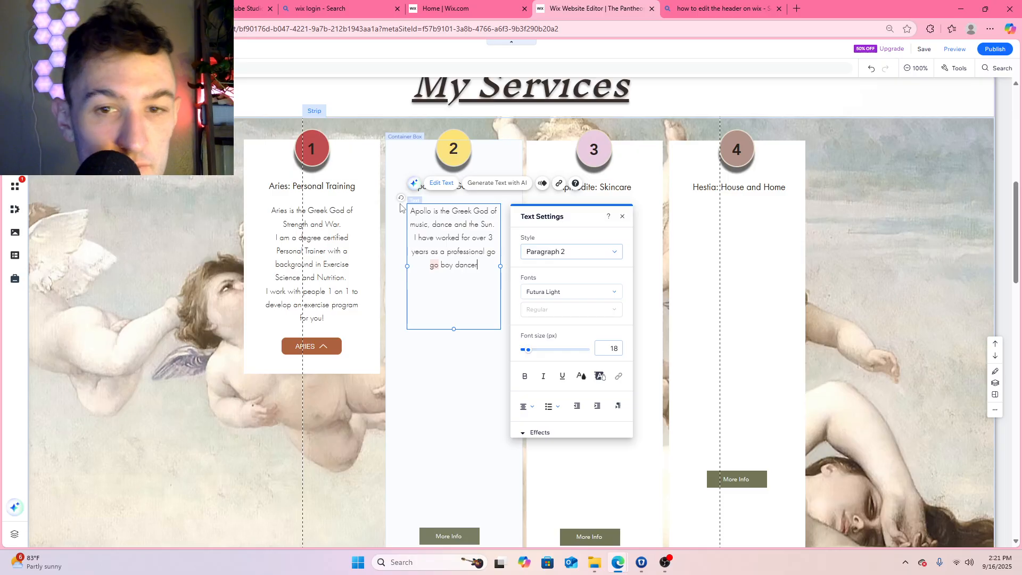
text(. I can b)
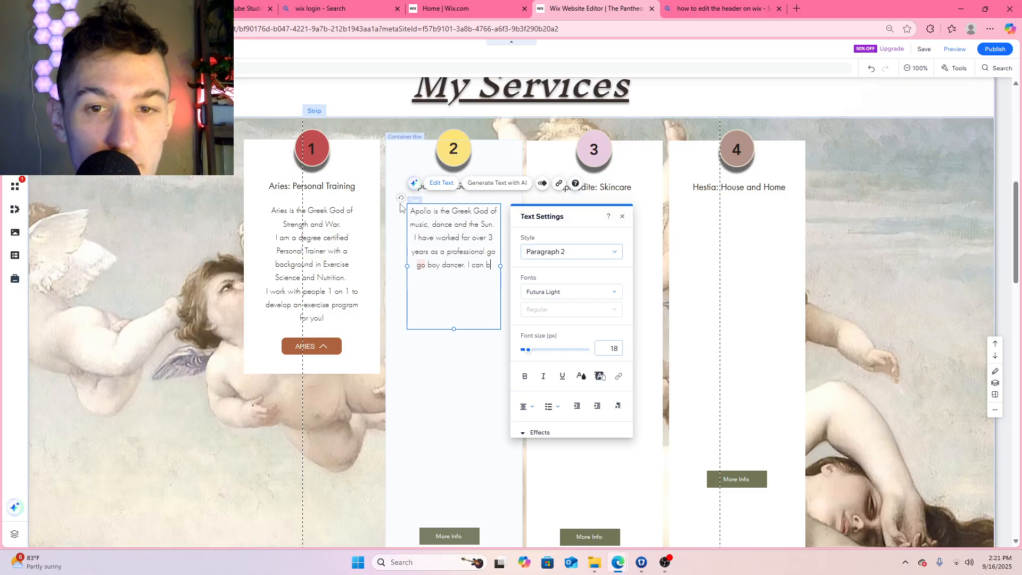
text(e hired for pri)
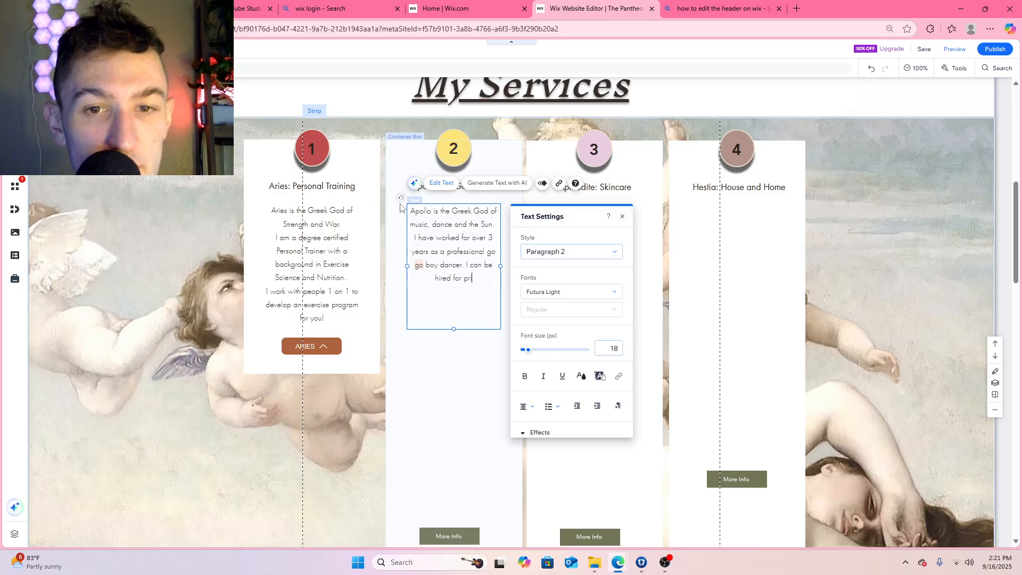
text(vate parties or)
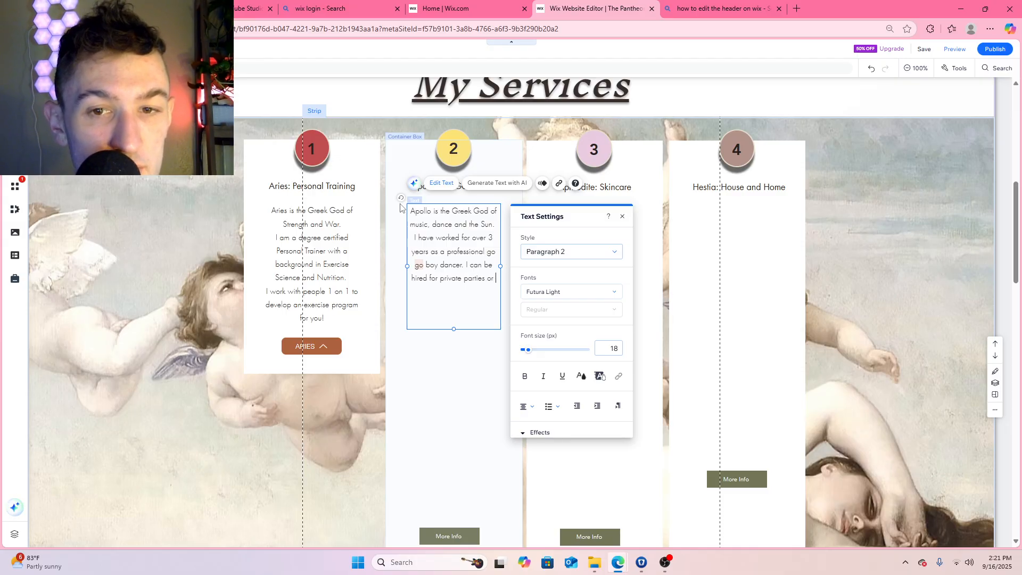
text( sped)
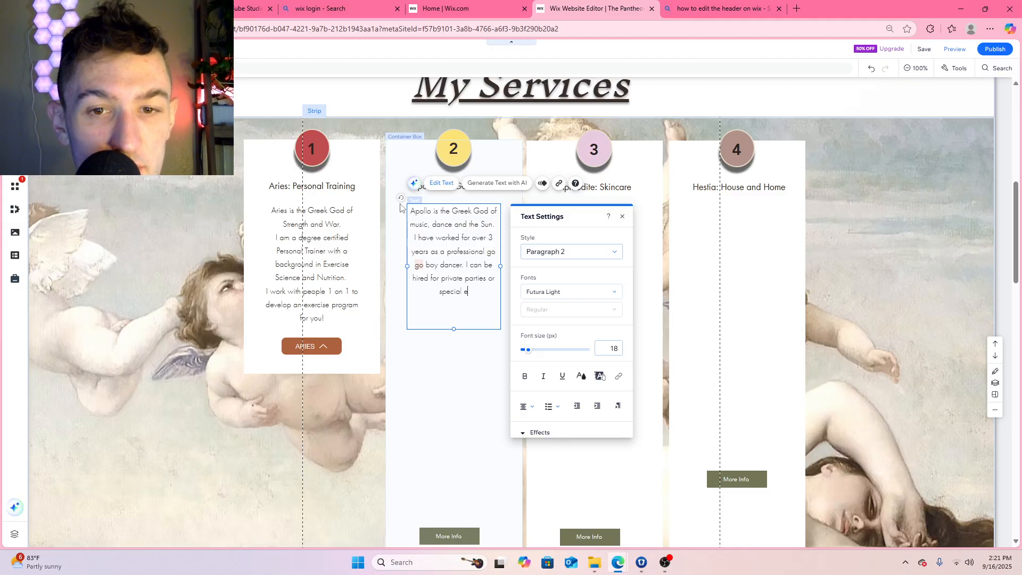
Hyphenate "go go" as "go-go" in the Apollo description
click(419, 265)
key(Escape)
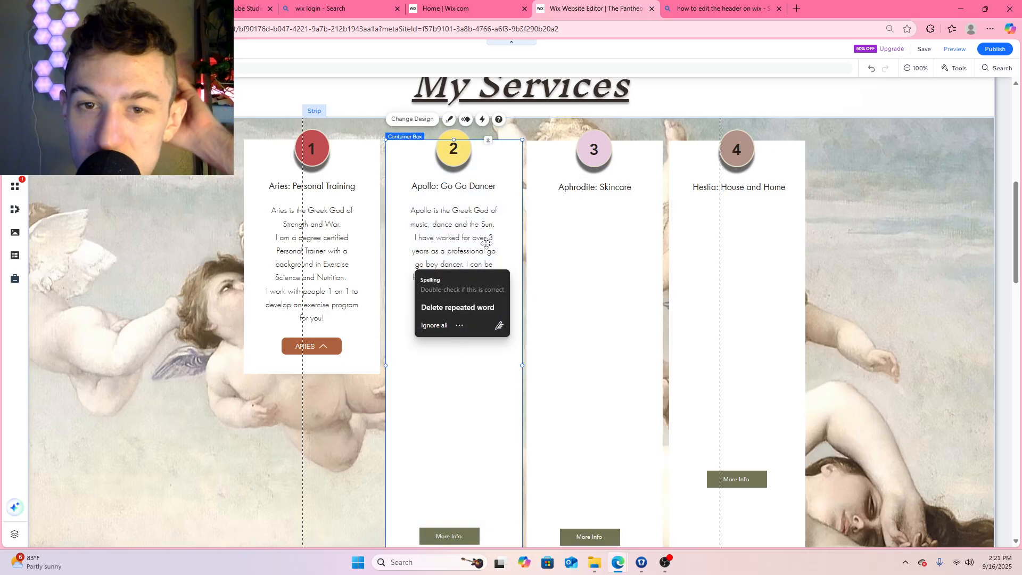
double_click(495, 252)
click(496, 253)
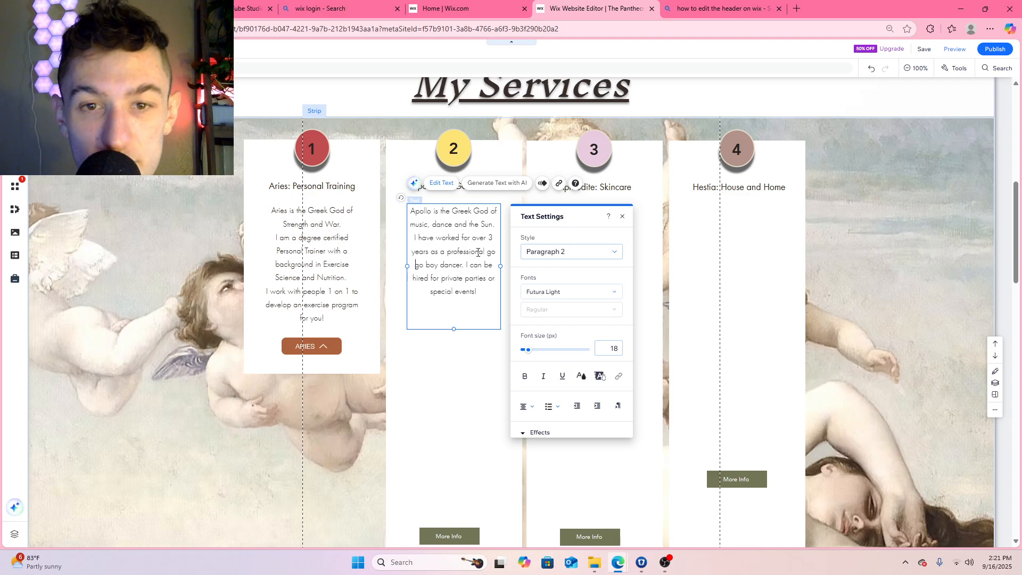
key(BackSpace)
text(-)
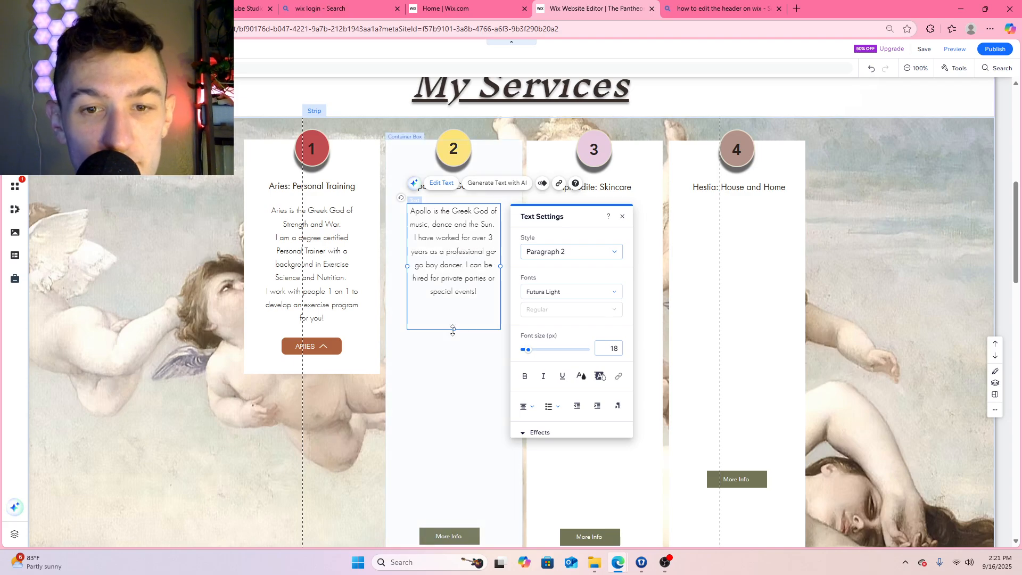
Shorten the Apollo text box to fit its text and move the More Info button up just below it
drag(454, 329, 454, 303)
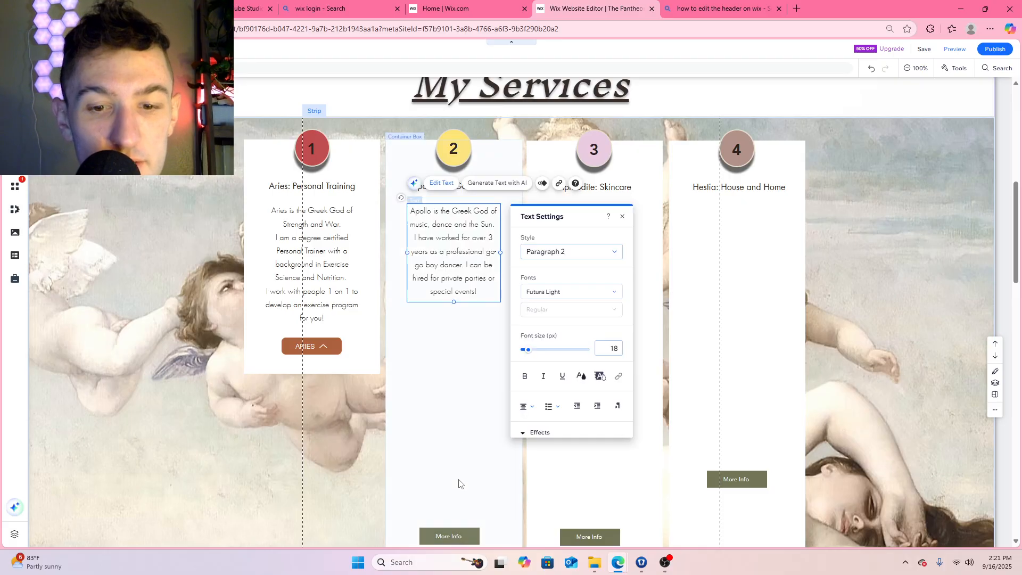
click(448, 536)
drag(449, 536, 453, 324)
Shorten the Apollo container box so its lower edge lines up with that of the Aries box
click(454, 389)
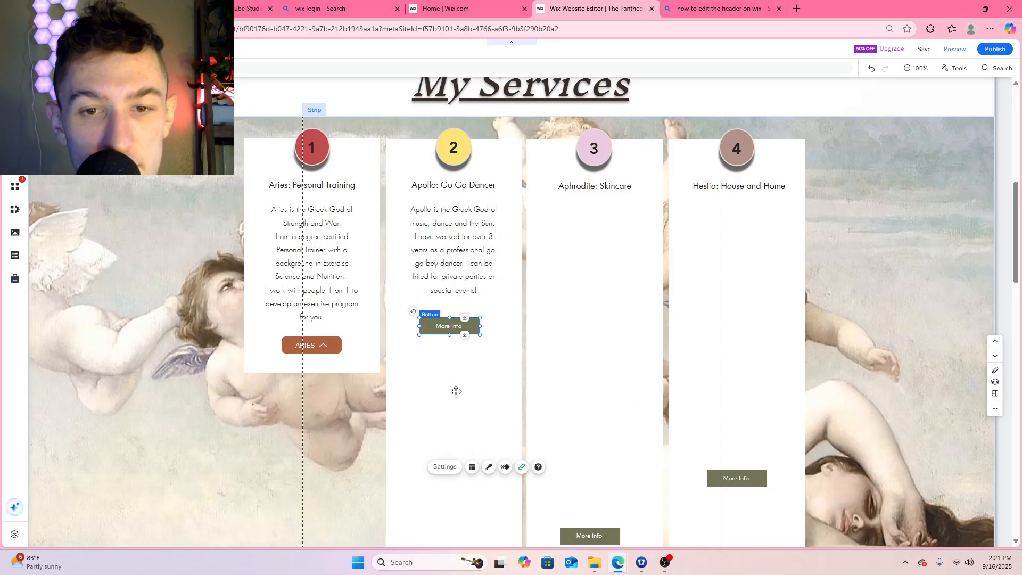
scroll(452, 330, down, 5)
drag(455, 272, 467, 20)
scroll(479, 108, up, 4)
drag(484, 86, 458, 132)
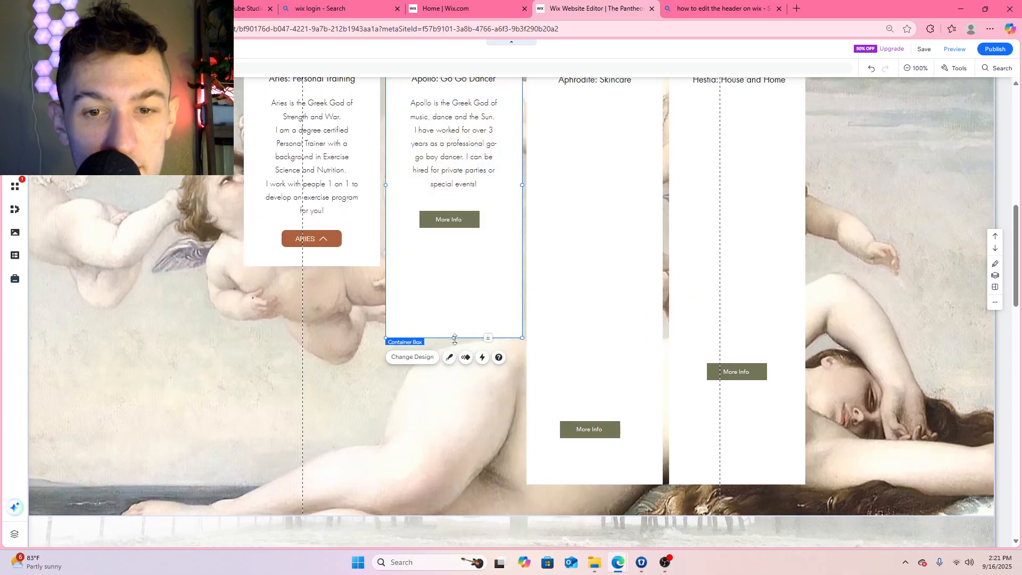
drag(454, 337, 453, 257)
scroll(453, 260, up, 3)
scroll(467, 380, down, 1)
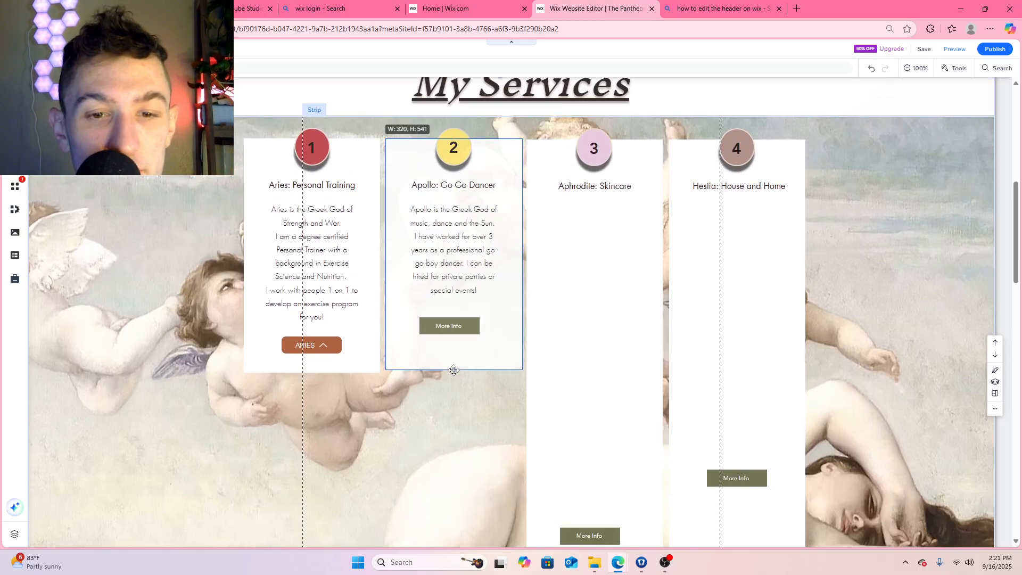
Move the Apollo box's More Info button slightly lower, centered beneath the description
drag(452, 326, 458, 342)
click(453, 237)
drag(453, 236, 455, 253)
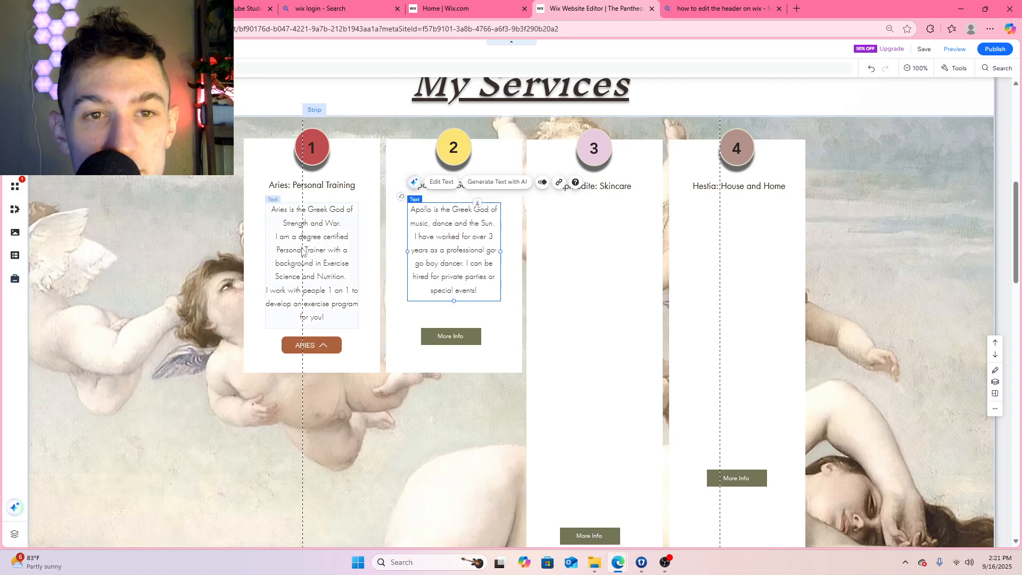
drag(315, 243, 316, 242)
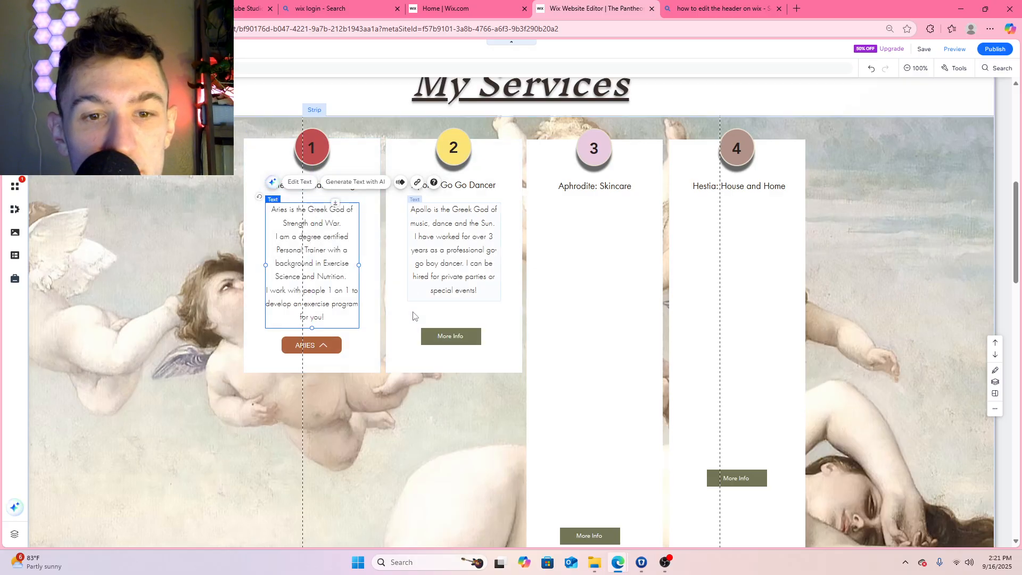
Select the More Info button in the Apollo box
click(451, 335)
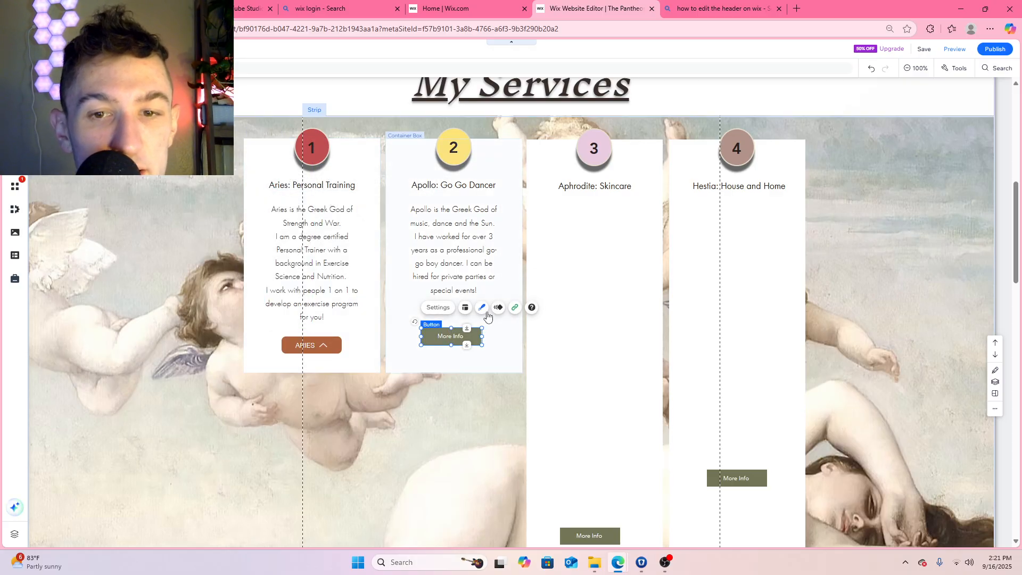
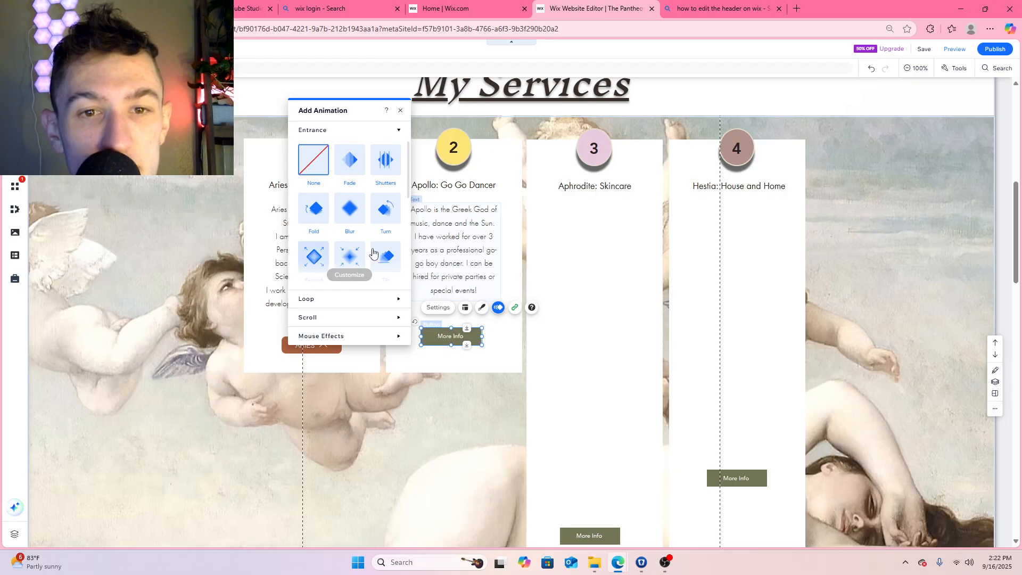
Apply the Fade entrance animation to the Apollo box's More Info button, with a 0.5-second duration and no delay
scroll(314, 255, down, 3)
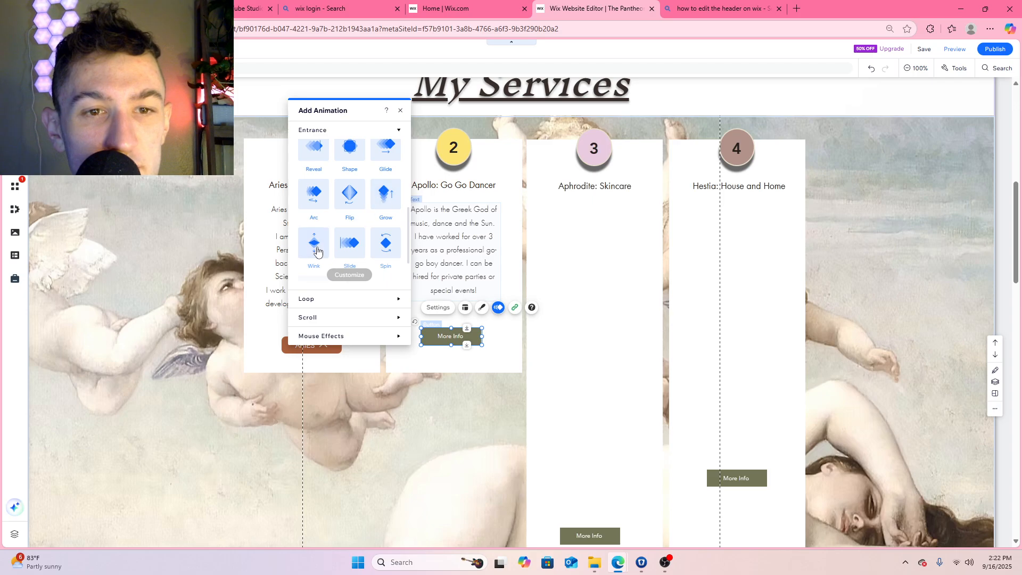
scroll(315, 251, down, 1)
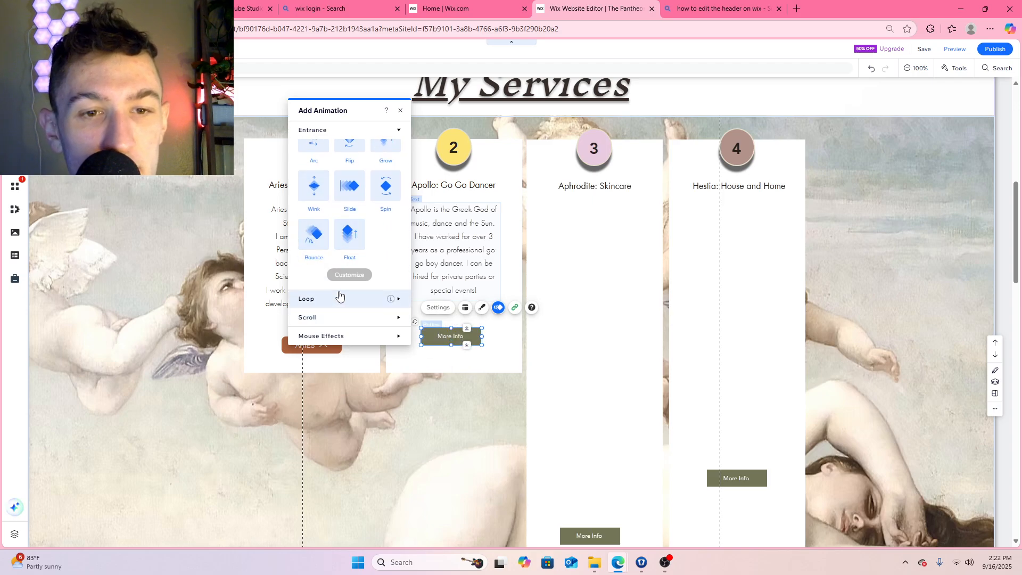
click(336, 334)
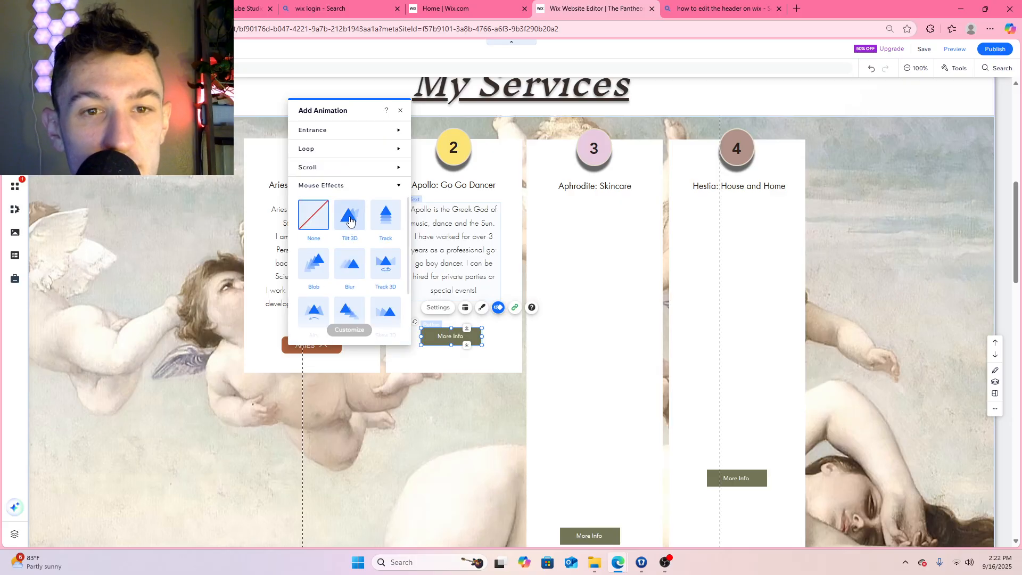
click(346, 184)
click(346, 131)
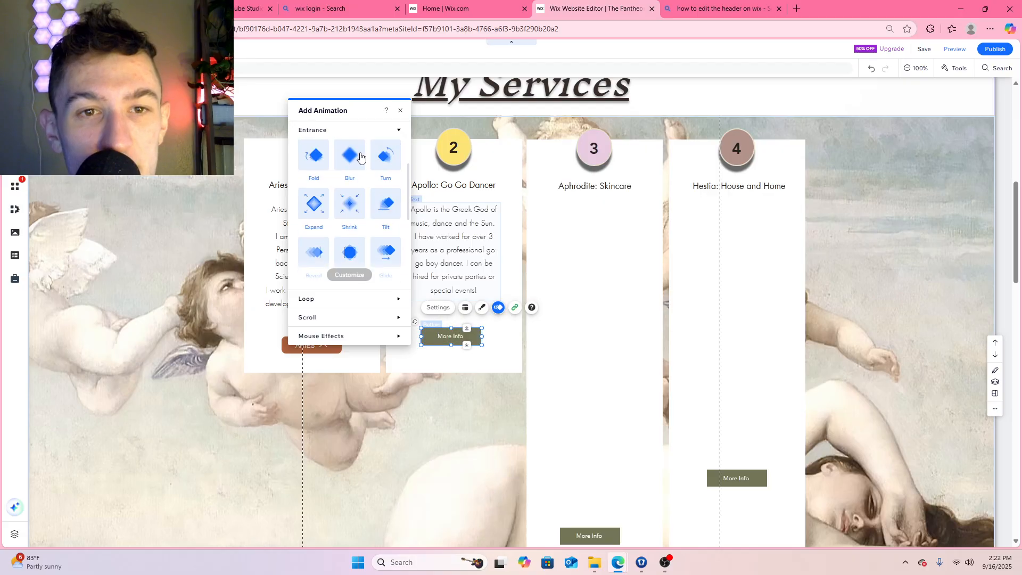
click(353, 171)
click(353, 276)
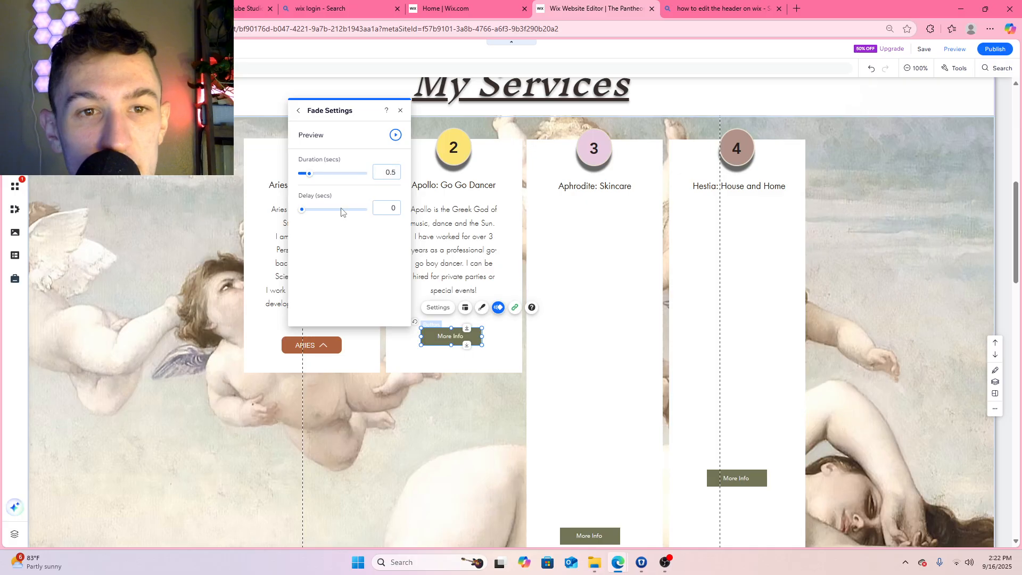
click(402, 112)
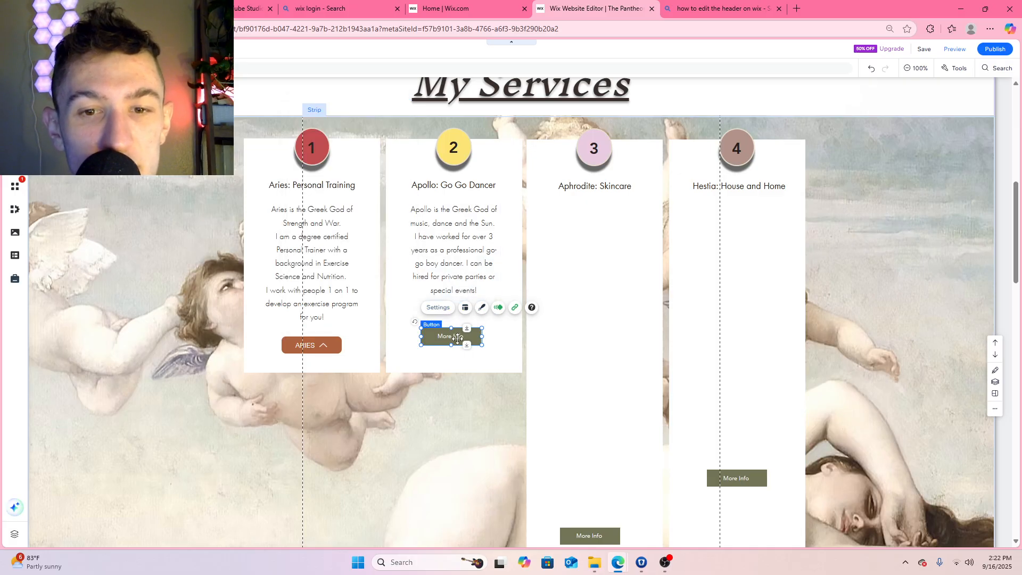
Change the Apollo box button's text to "Apollo" and link it to the Apollo page in the current window
double_click(451, 338)
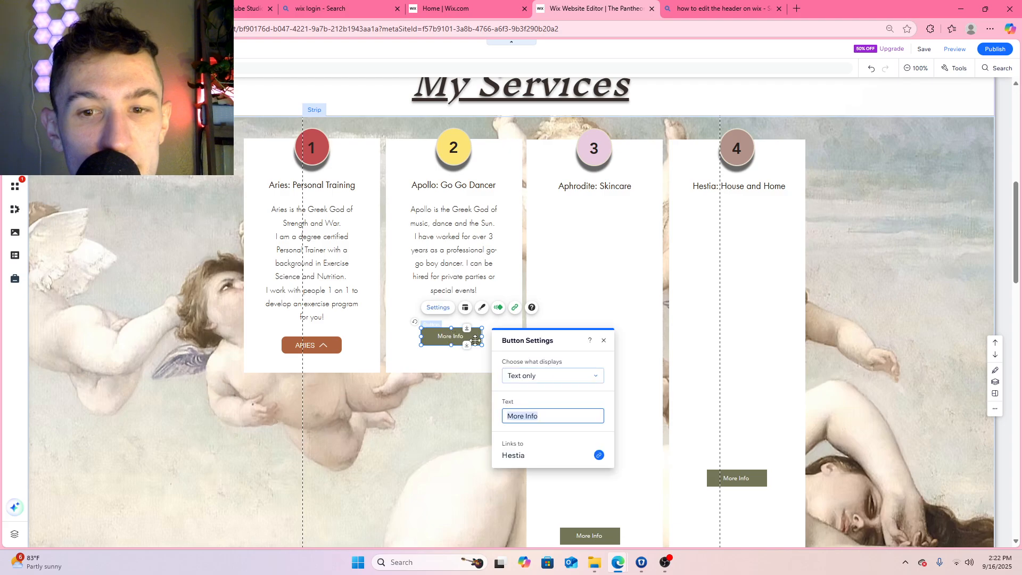
click(552, 413)
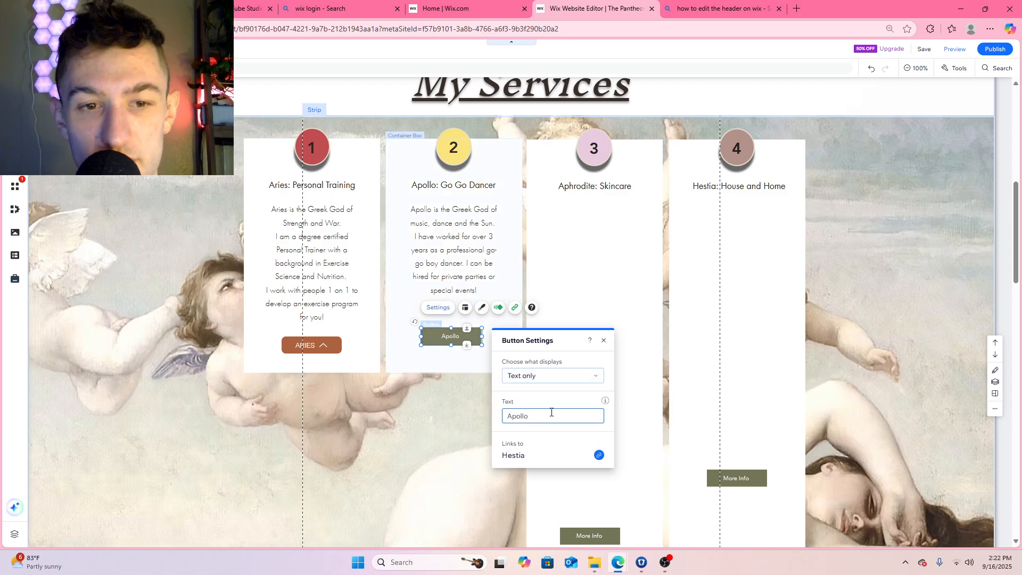
click(600, 455)
click(588, 250)
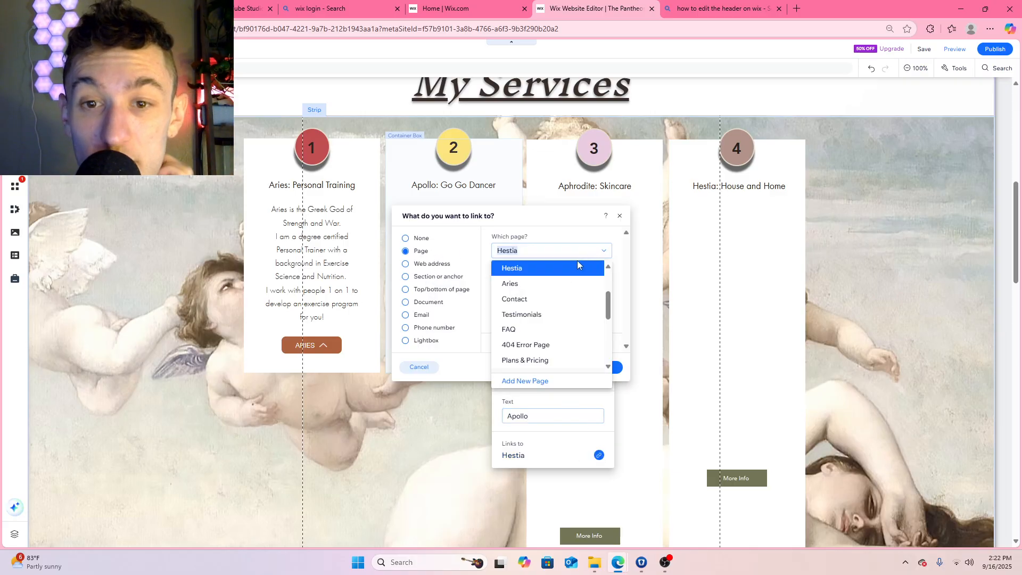
scroll(539, 324, down, 5)
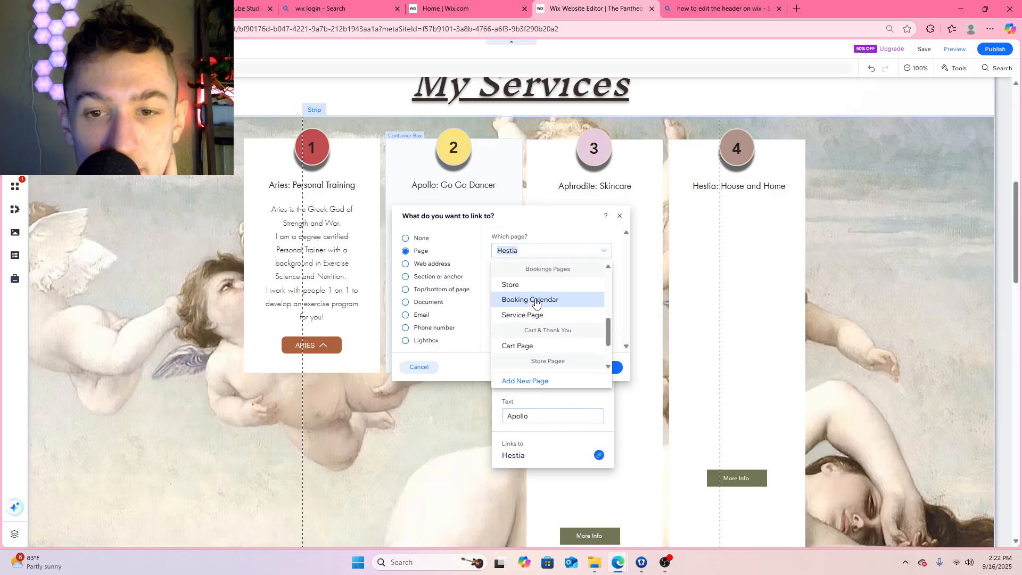
scroll(540, 301, down, 2)
scroll(535, 320, up, 10)
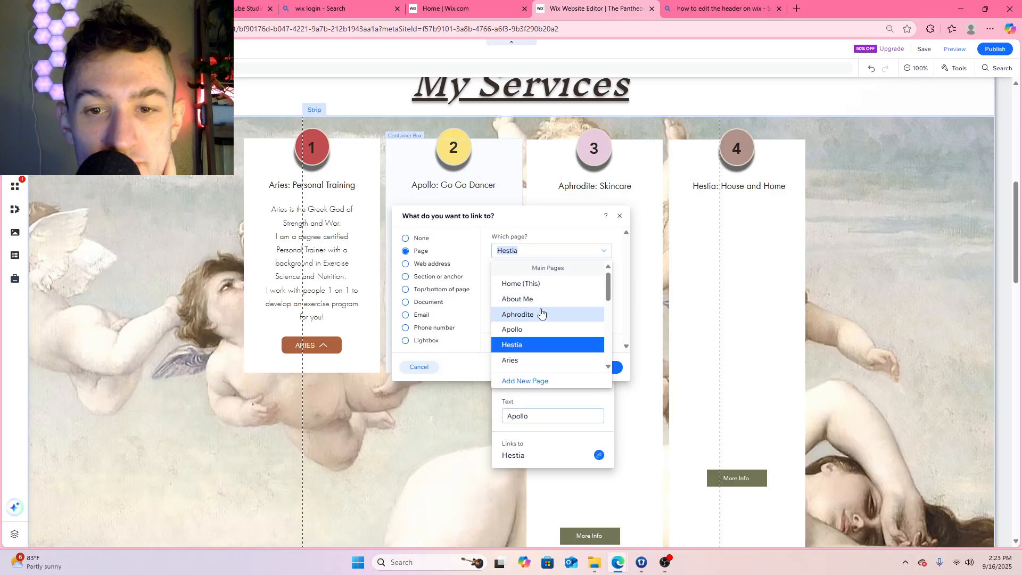
click(531, 330)
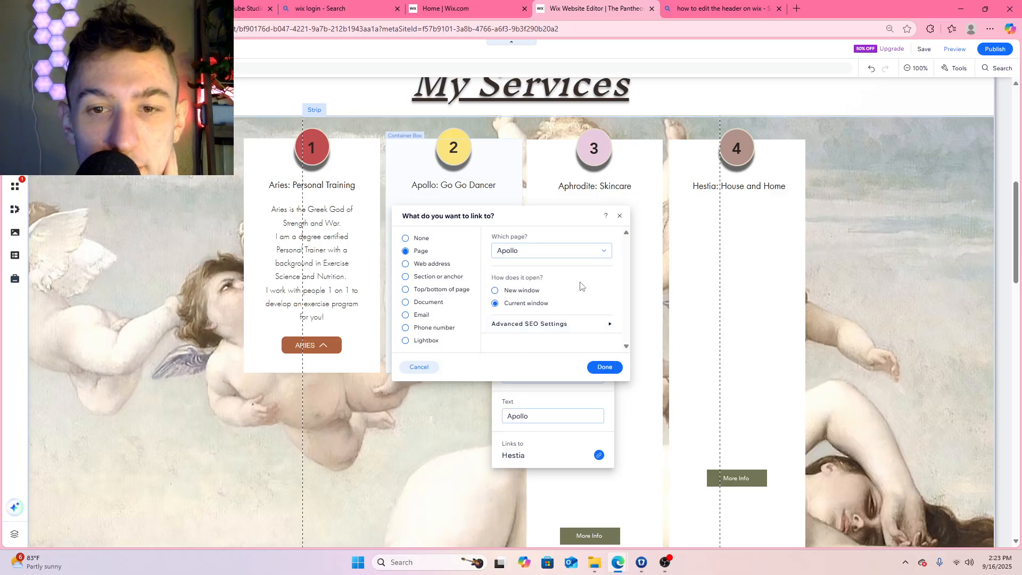
click(605, 367)
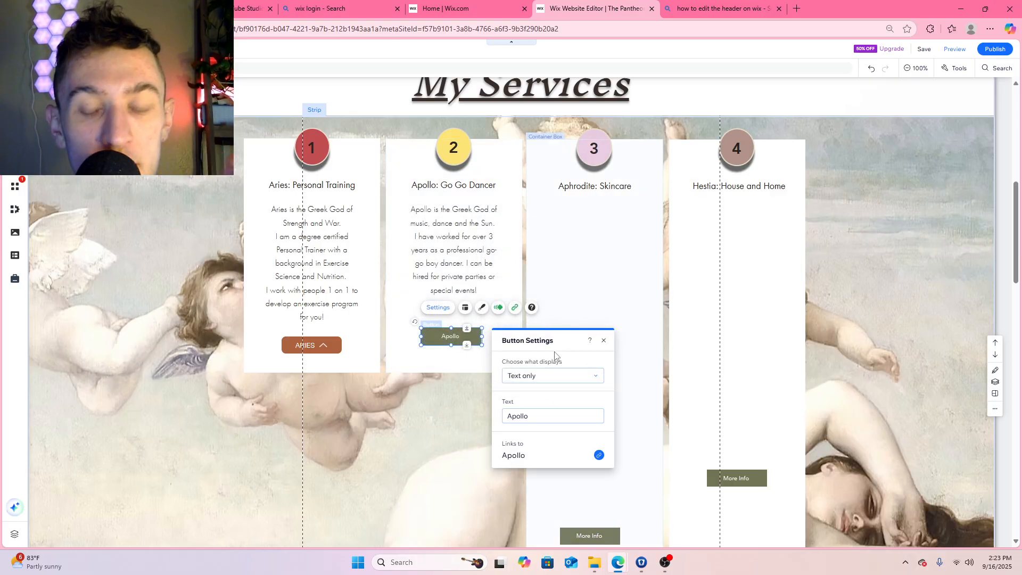
click(606, 342)
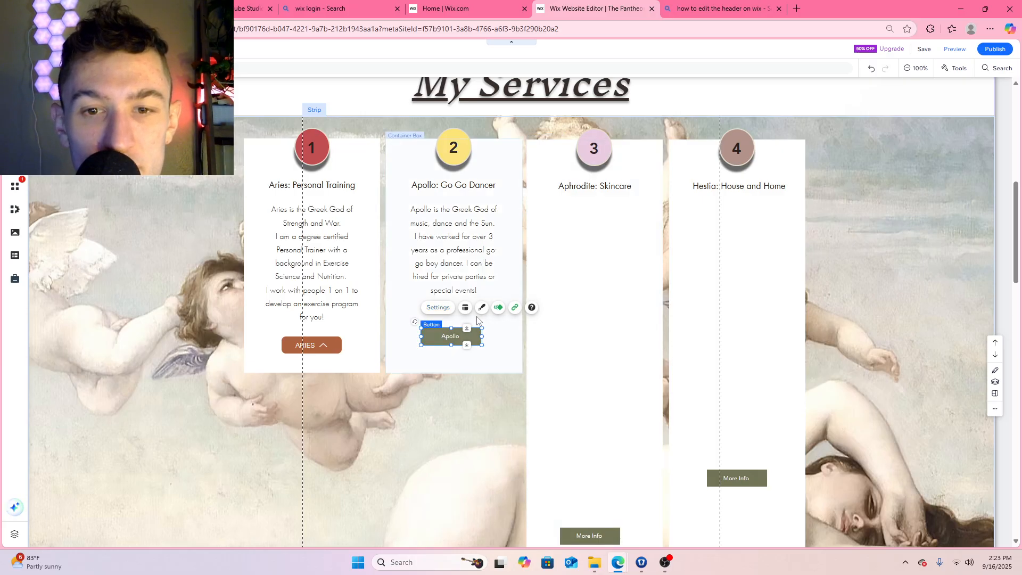
Try several preset designs on the Apollo button and settle on the rust-brown Call Us style with text and icon
click(438, 307)
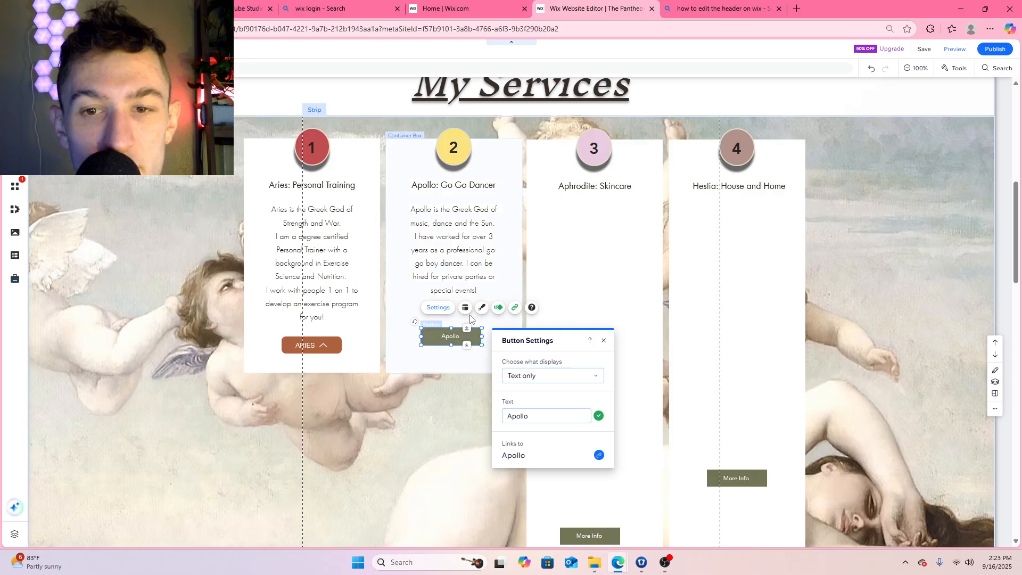
click(481, 308)
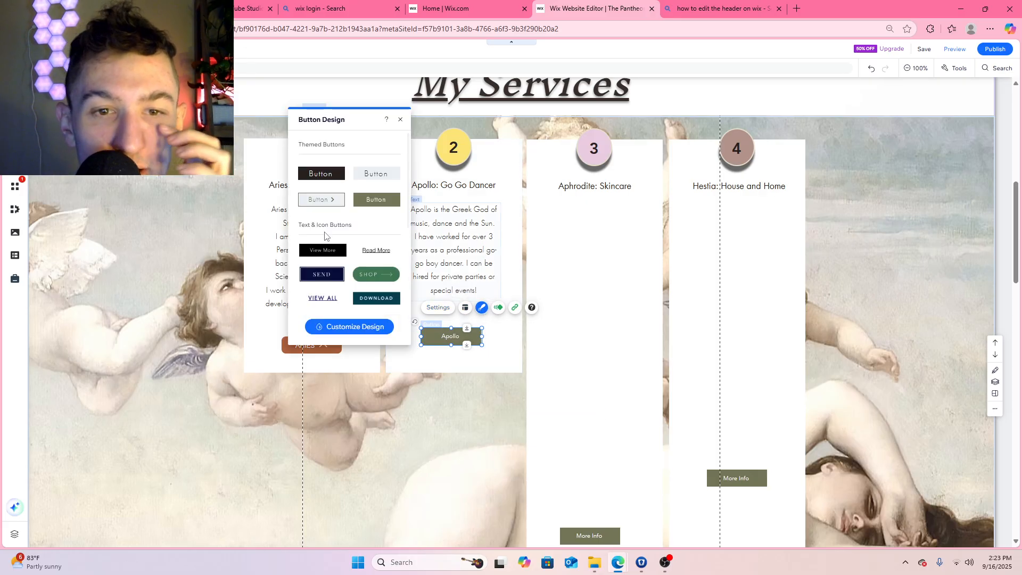
click(360, 249)
scroll(359, 249, down, 3)
scroll(359, 250, down, 2)
scroll(358, 249, up, 3)
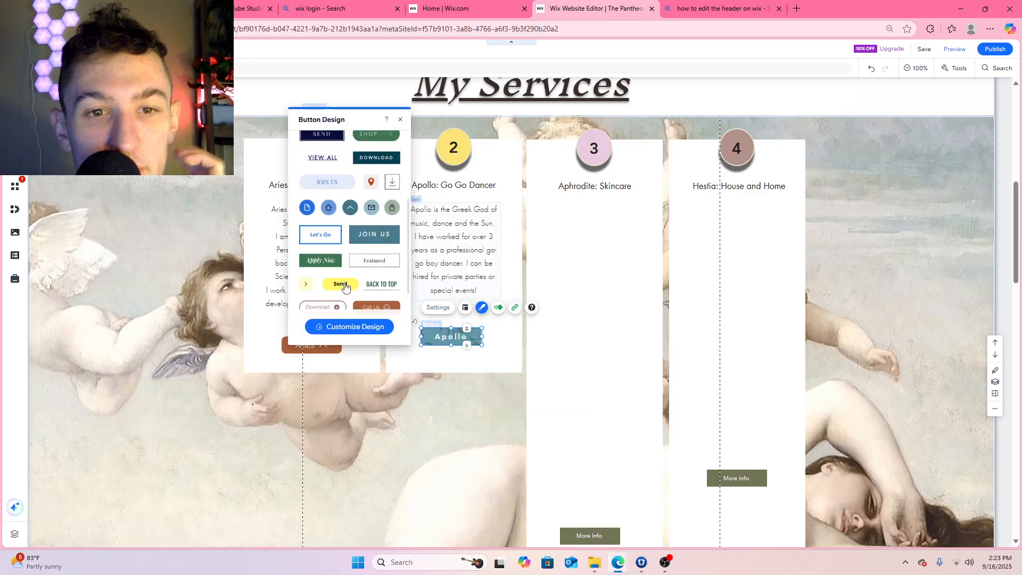
click(344, 285)
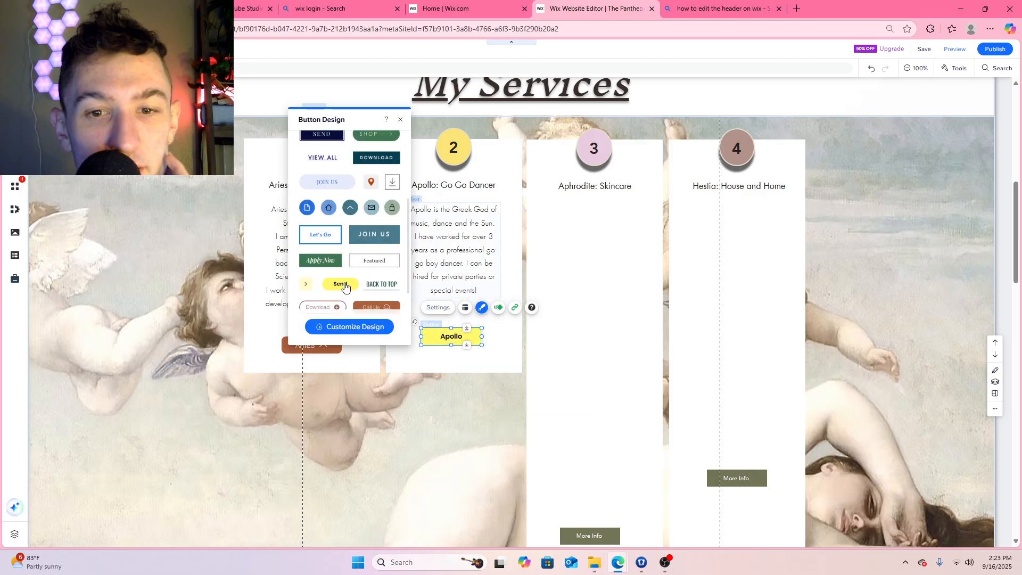
click(307, 286)
click(381, 284)
scroll(381, 284, down, 2)
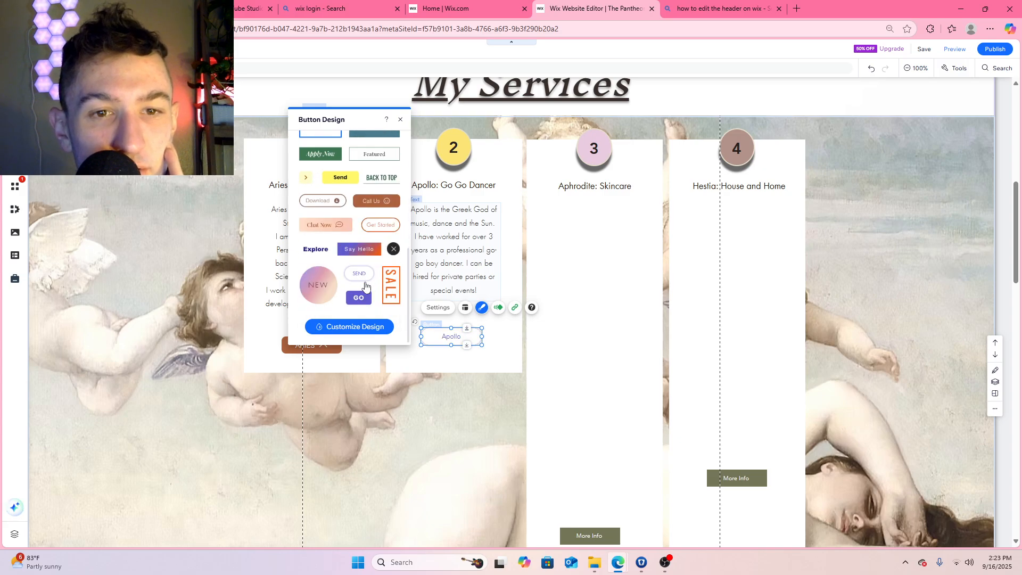
click(358, 297)
click(390, 282)
click(327, 286)
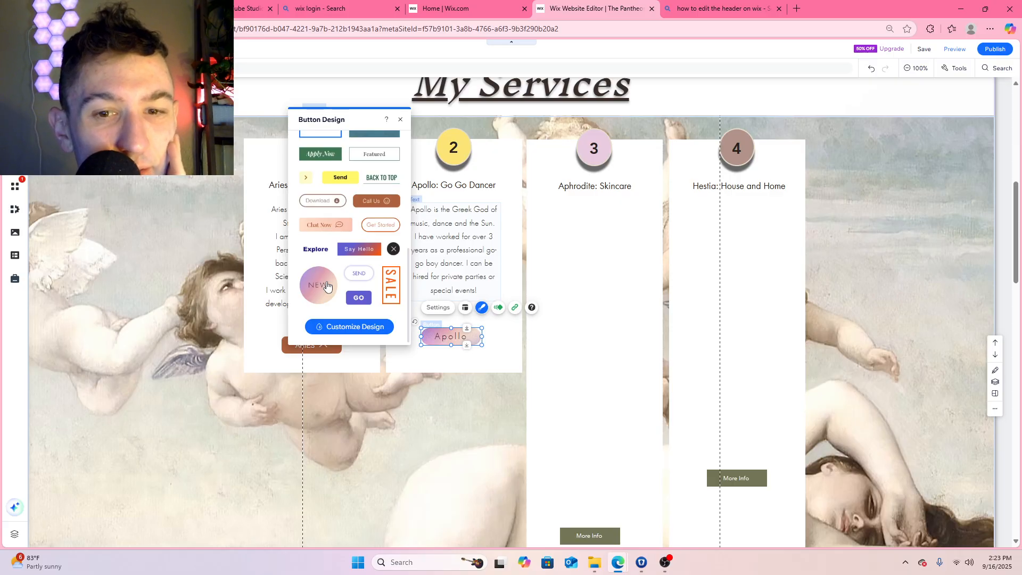
click(365, 252)
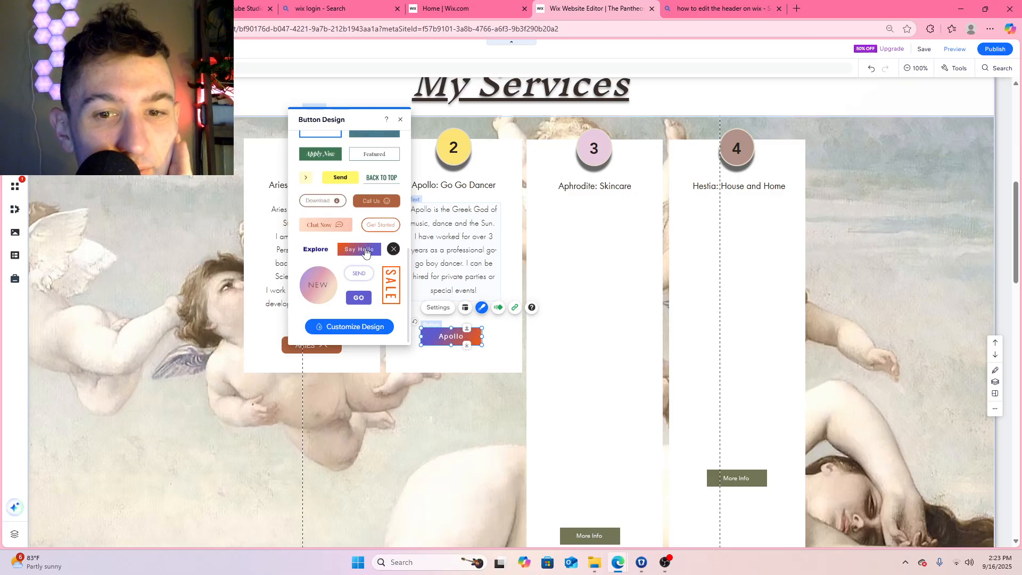
click(382, 228)
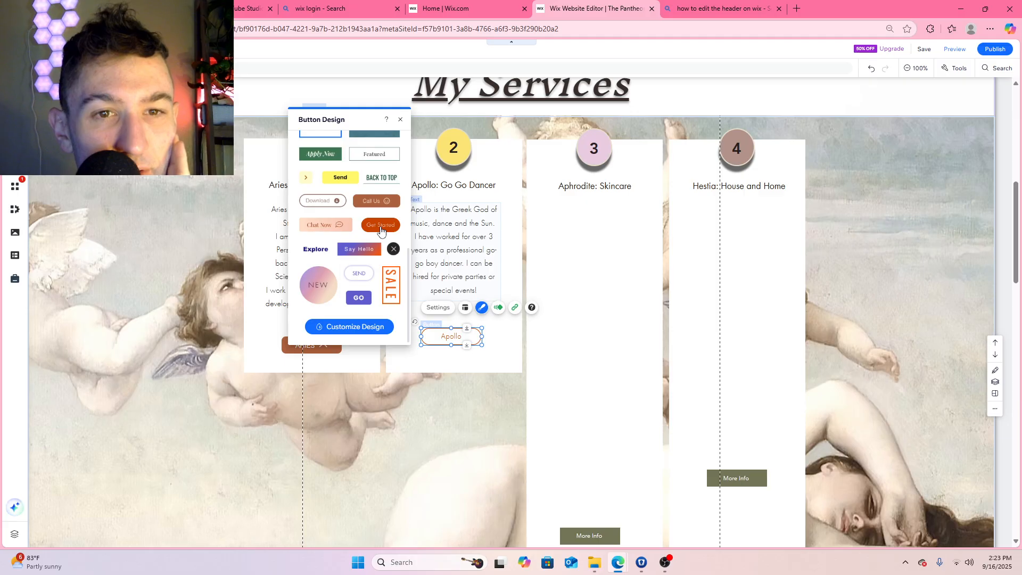
scroll(367, 255, up, 3)
click(344, 285)
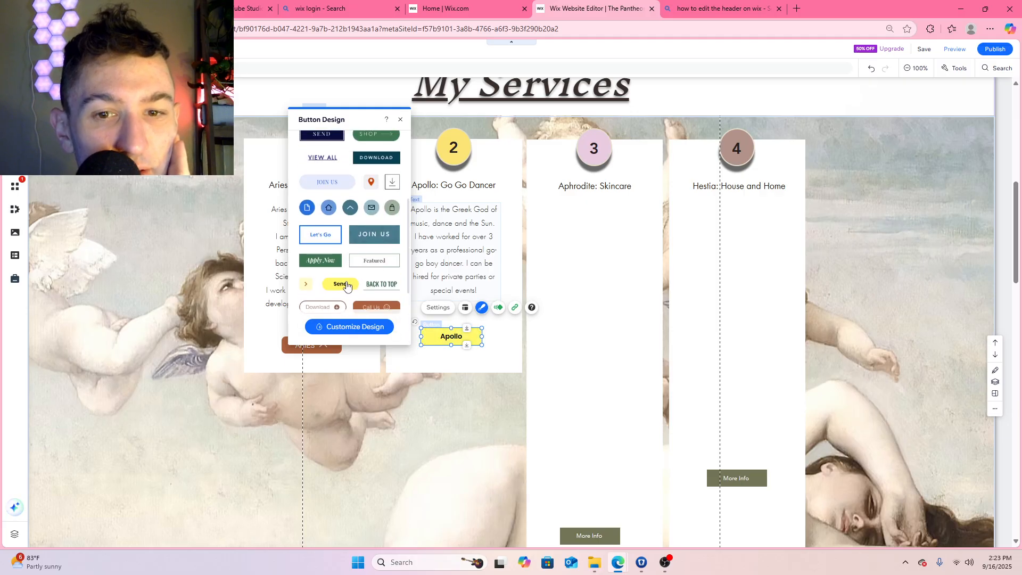
click(309, 284)
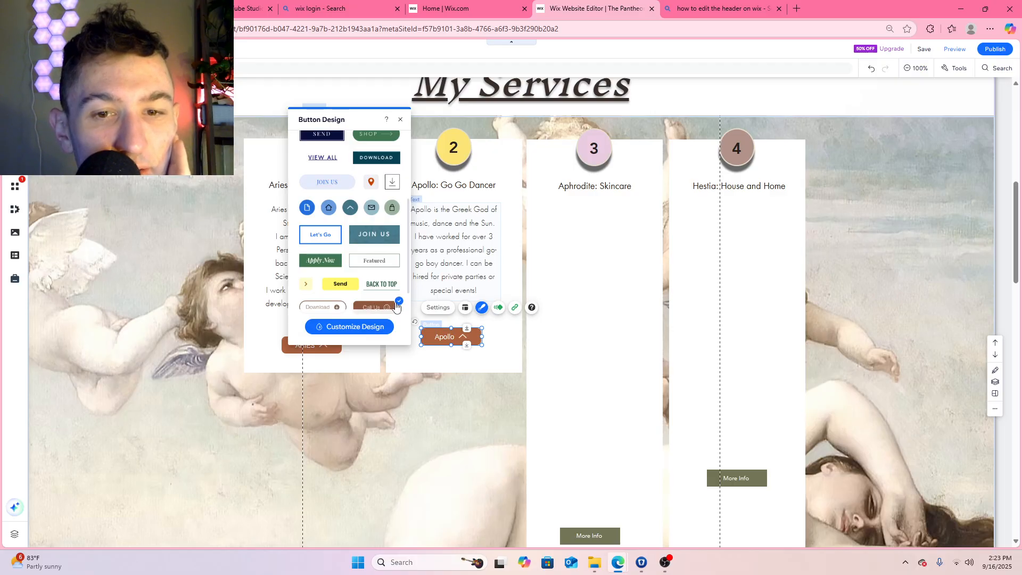
Set the Apollo button's regular background fill to the custom yellow #FBD570
click(349, 326)
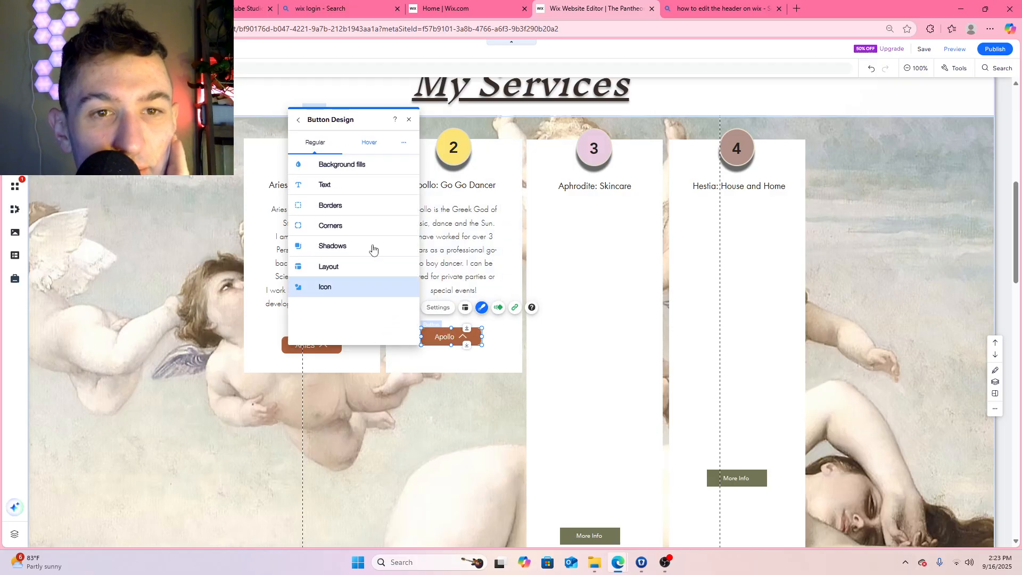
click(349, 165)
click(325, 212)
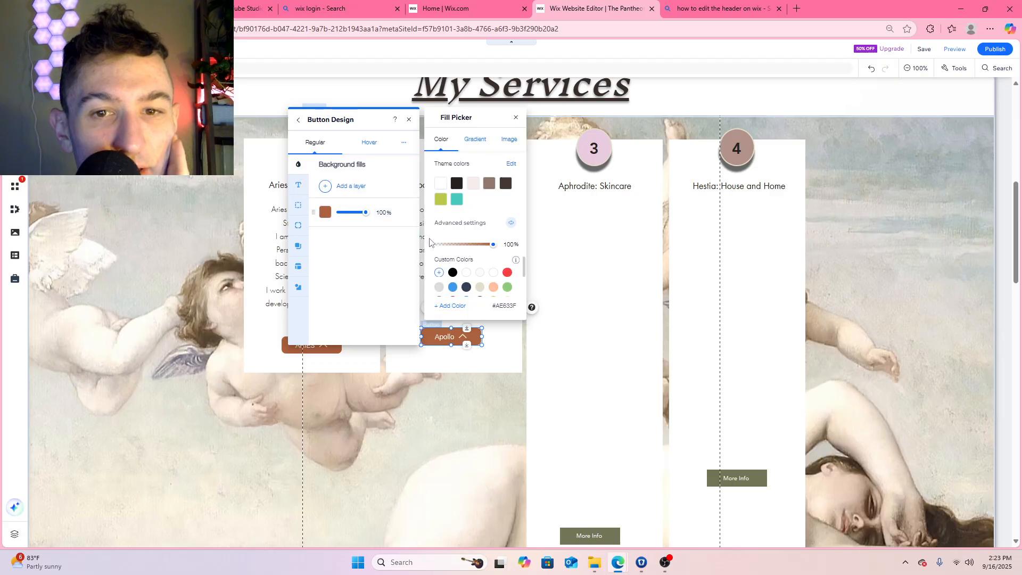
click(442, 200)
scroll(468, 274, down, 2)
click(466, 288)
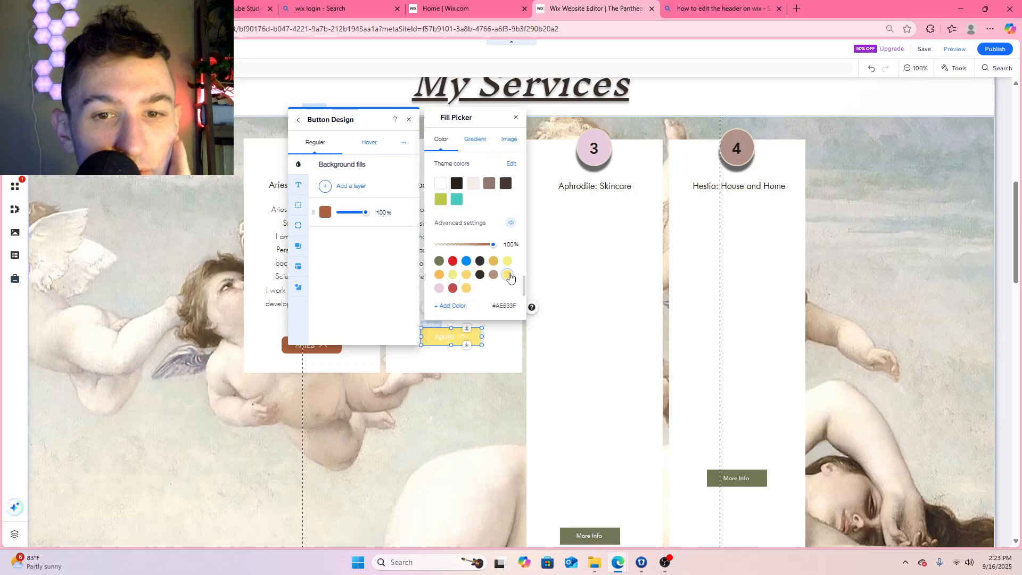
click(439, 274)
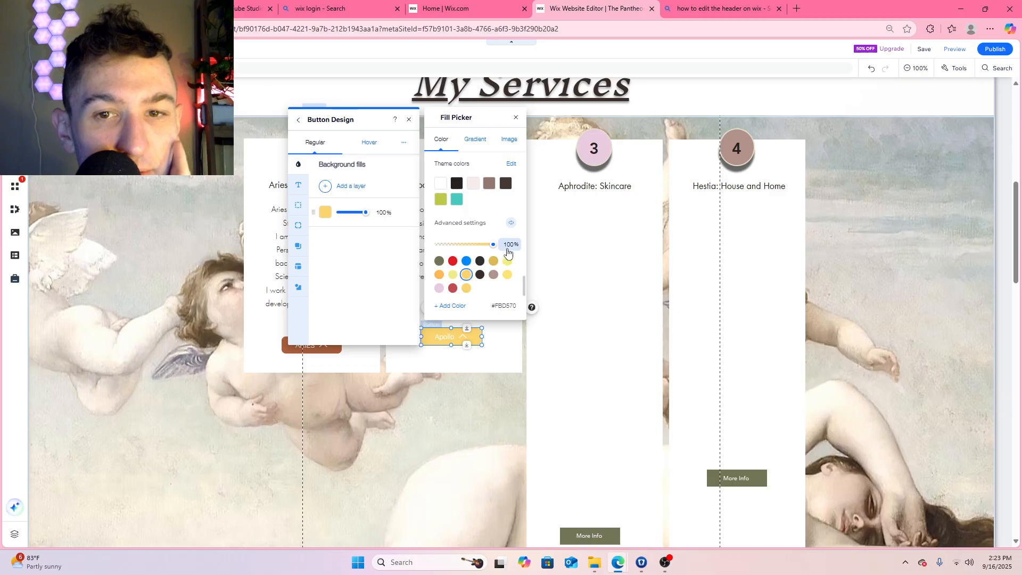
Mix darker gold custom shades for the Apollo button's background fill, settling on #E2C16A
click(449, 305)
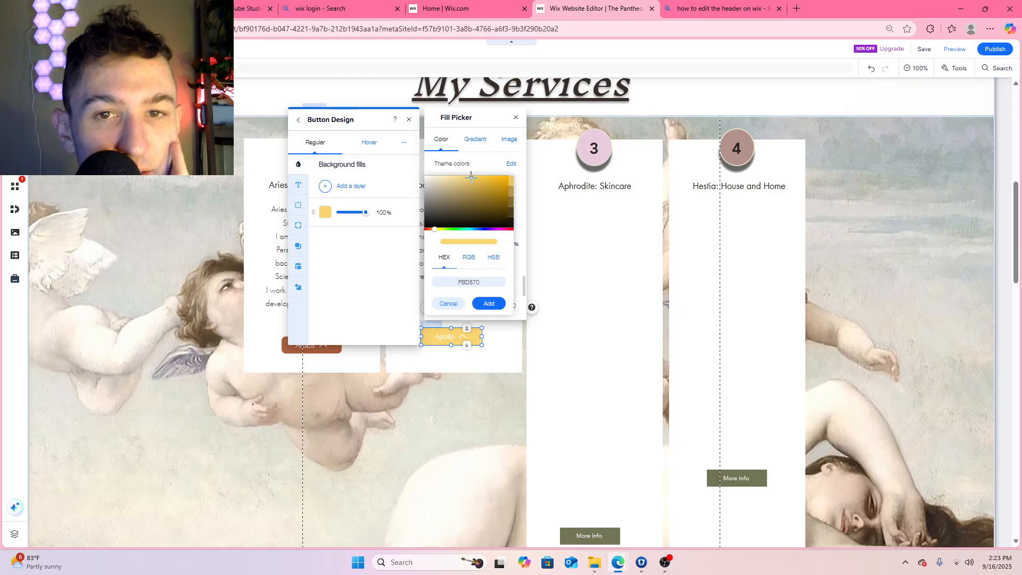
drag(471, 178, 471, 184)
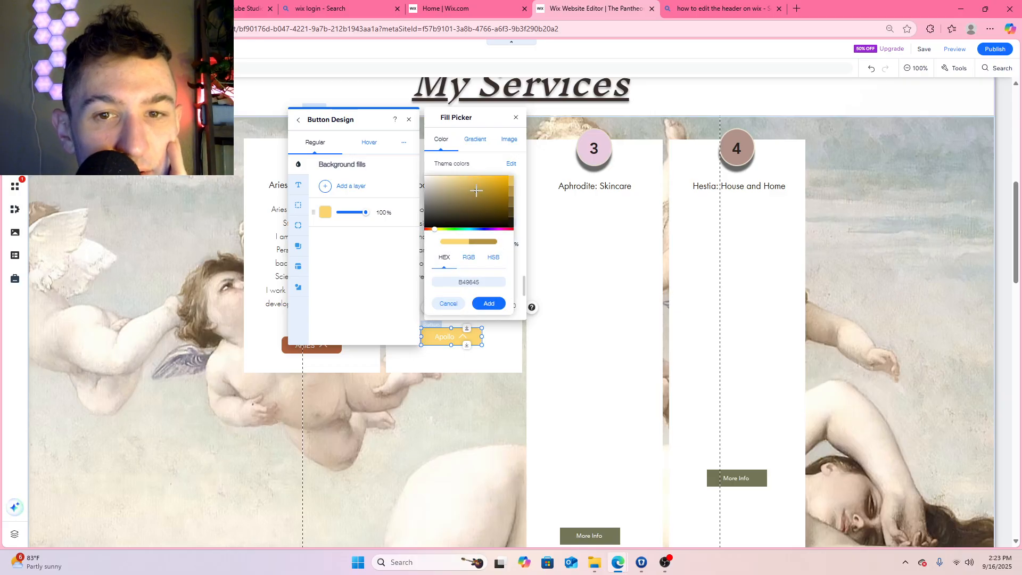
click(488, 304)
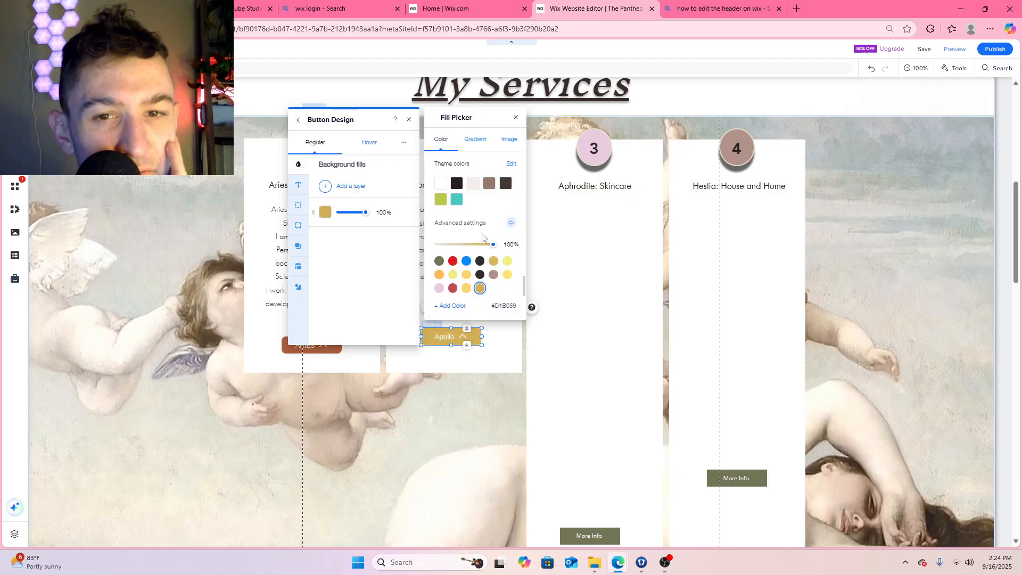
click(454, 307)
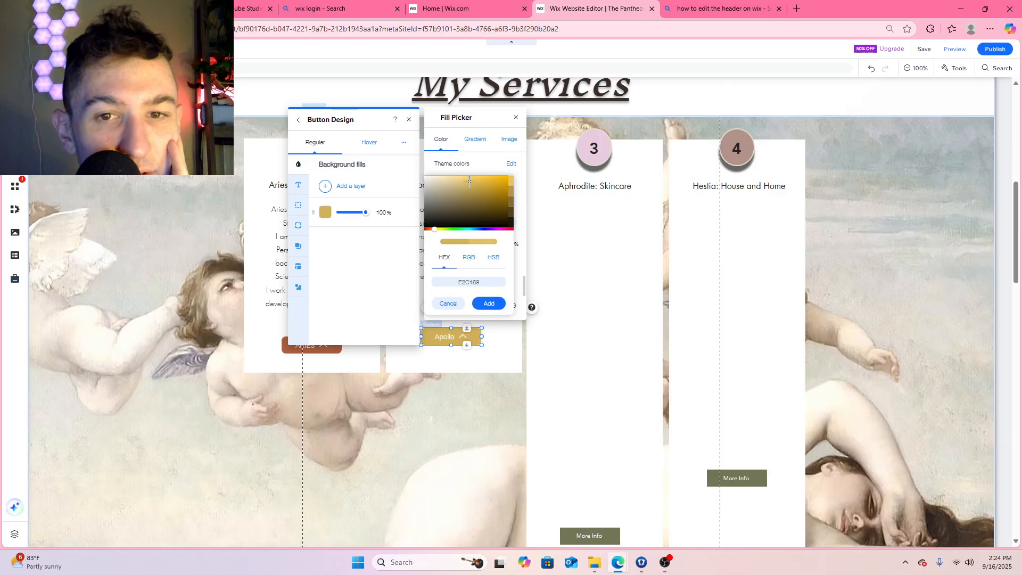
click(488, 304)
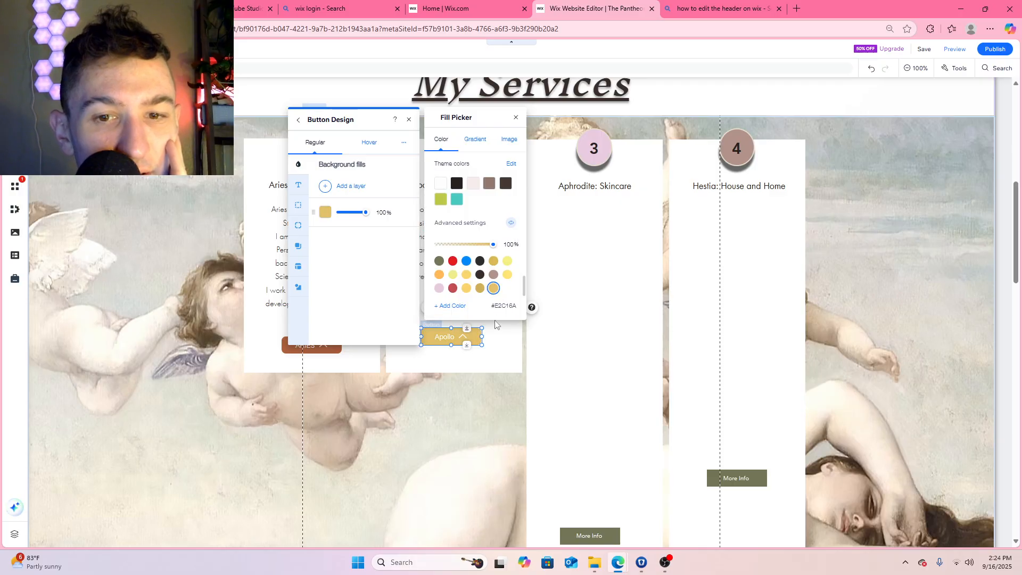
click(517, 119)
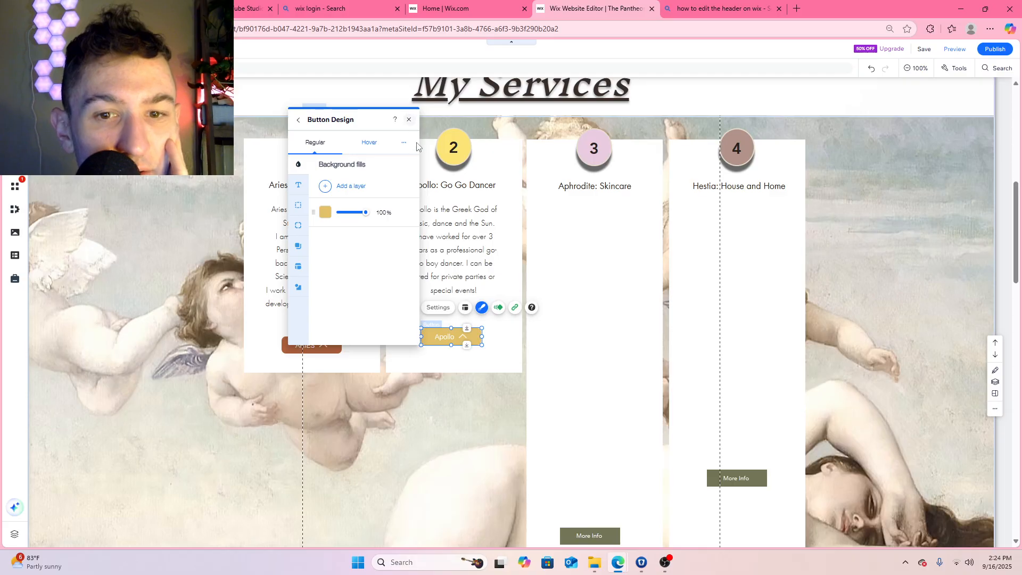
click(408, 119)
Change the Apollo button's text to "APOLLO" and move the button up to just beneath the Apollo description
double_click(448, 336)
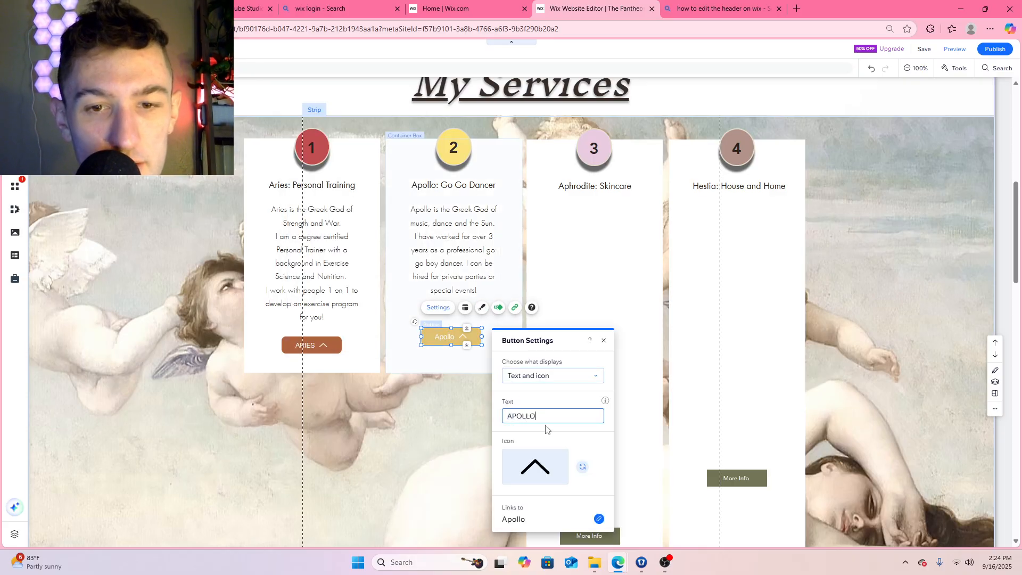
click(545, 429)
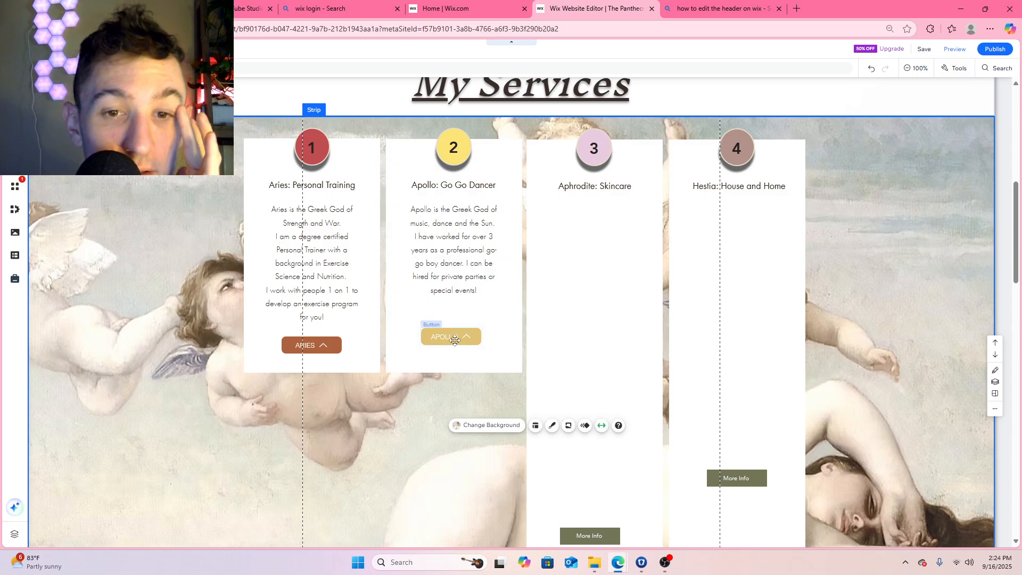
drag(458, 346, 455, 316)
click(460, 357)
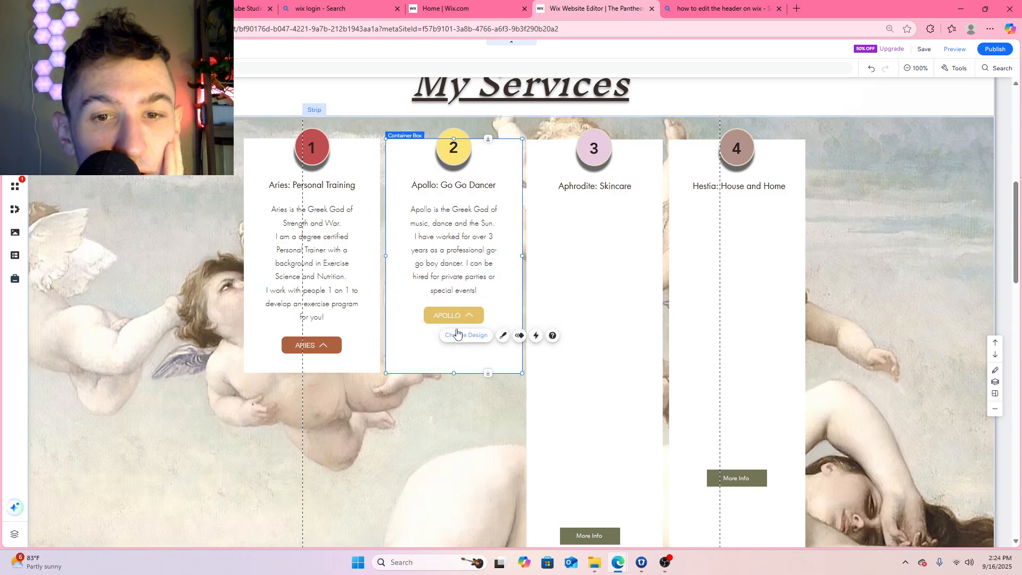
click(447, 314)
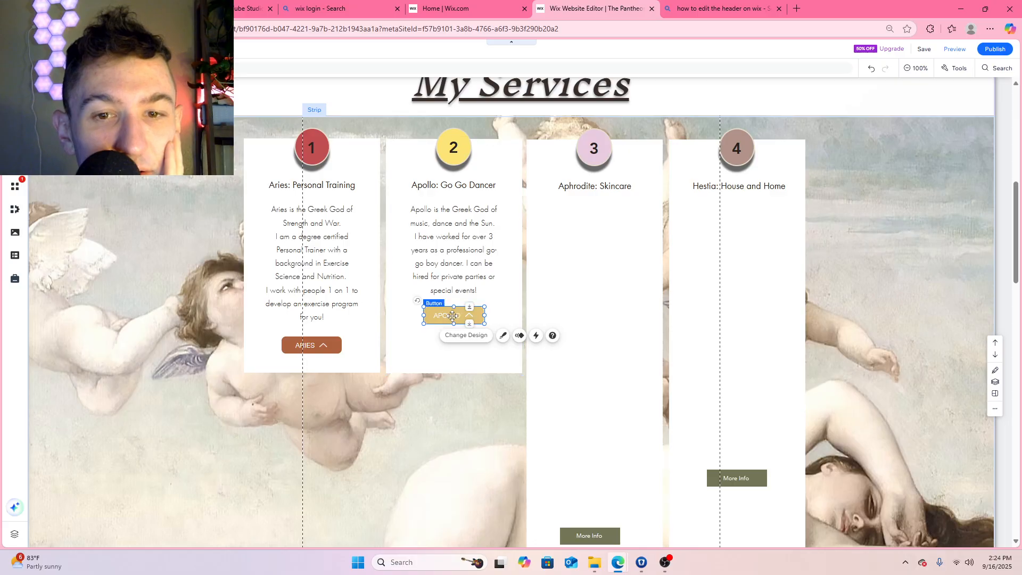
drag(454, 314, 454, 320)
Shorten the Apollo box to end just below its button and move the whole box beneath the Aries box
click(453, 340)
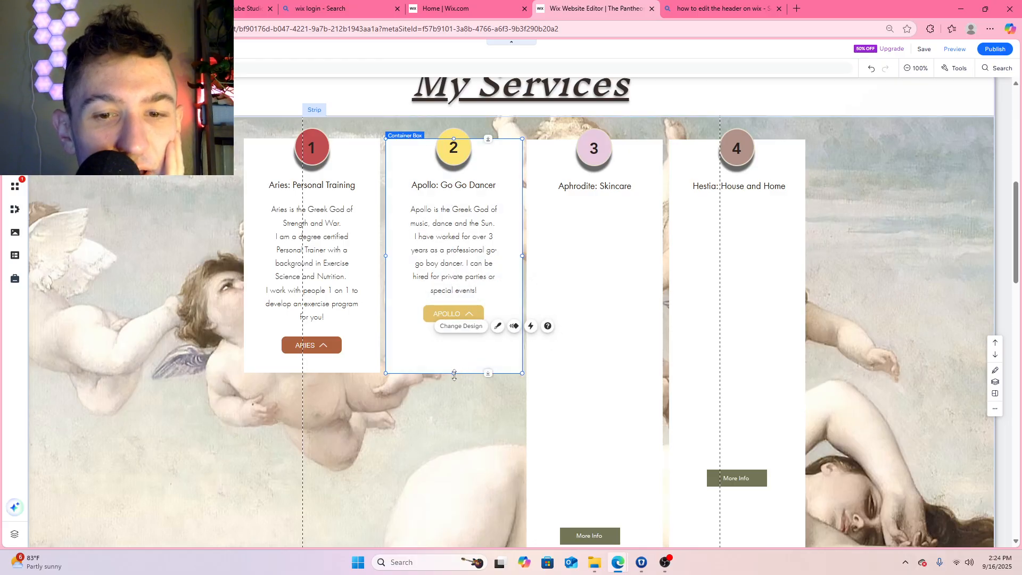
drag(453, 373, 454, 346)
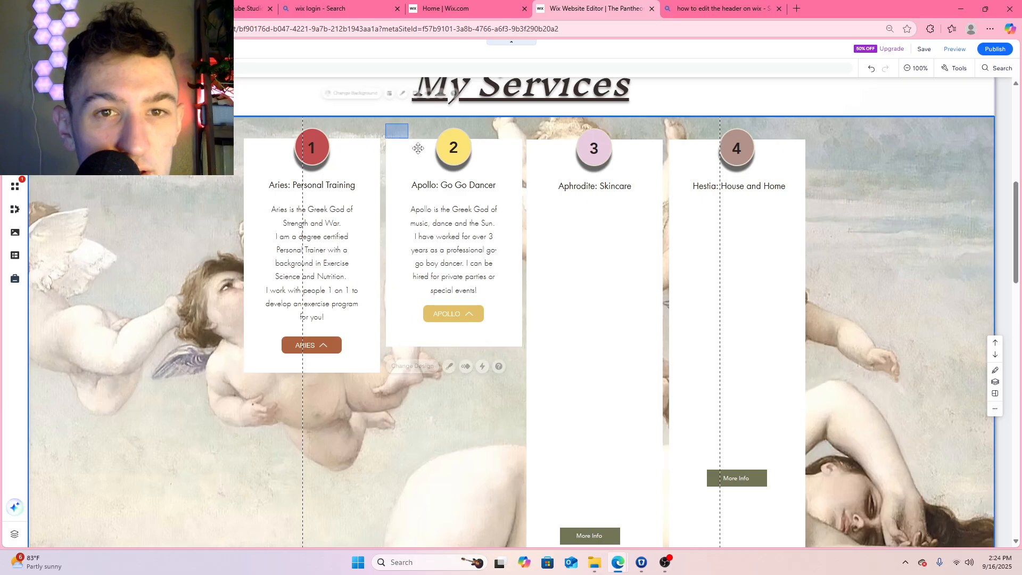
drag(385, 123, 511, 352)
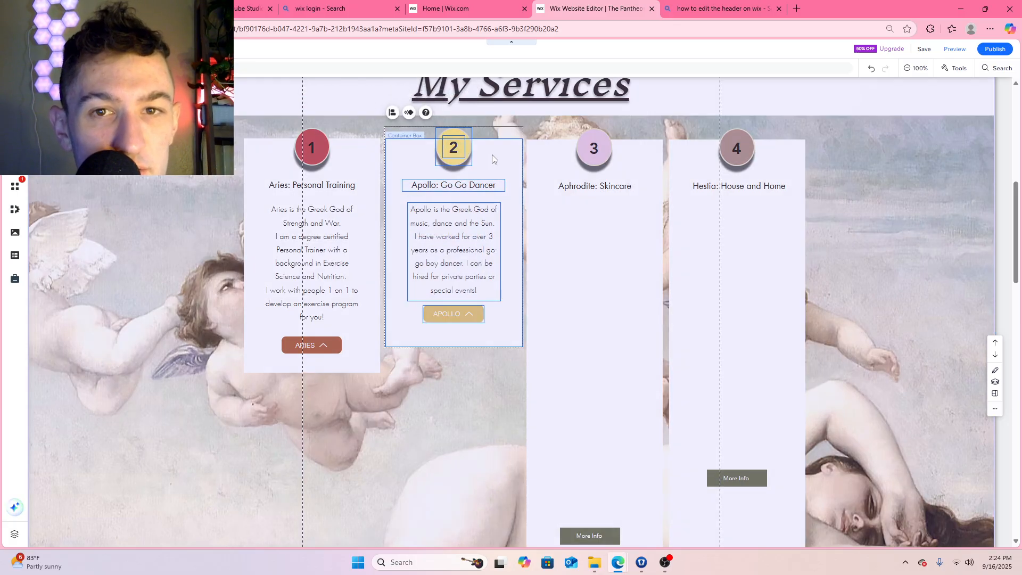
drag(492, 158, 356, 394)
scroll(456, 264, down, 4)
click(455, 251)
scroll(463, 245, up, 4)
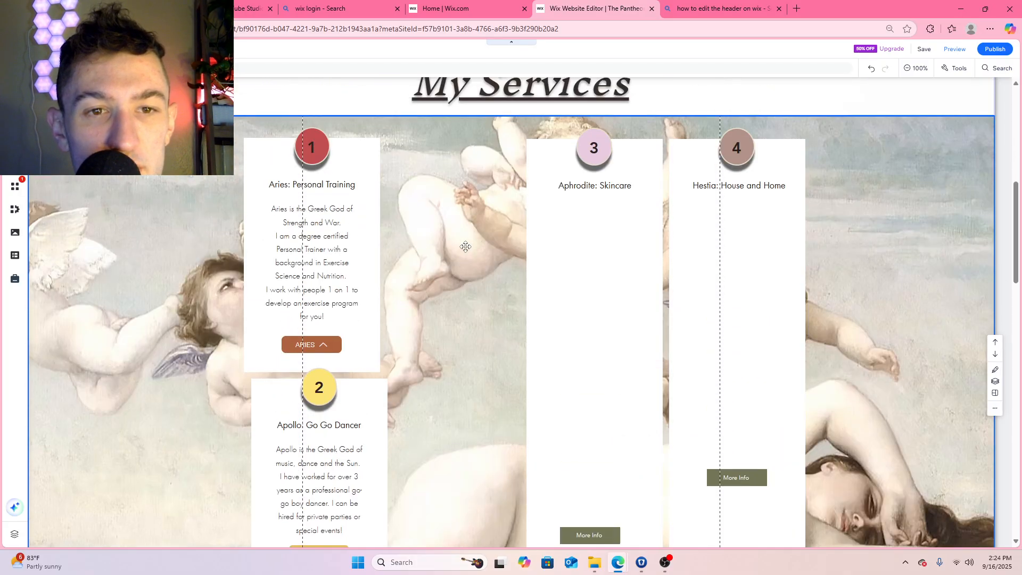
mouse_move(263, 149)
mouse_down()
mouse_move(263, 170)
mouse_move(286, 193)
mouse_up()
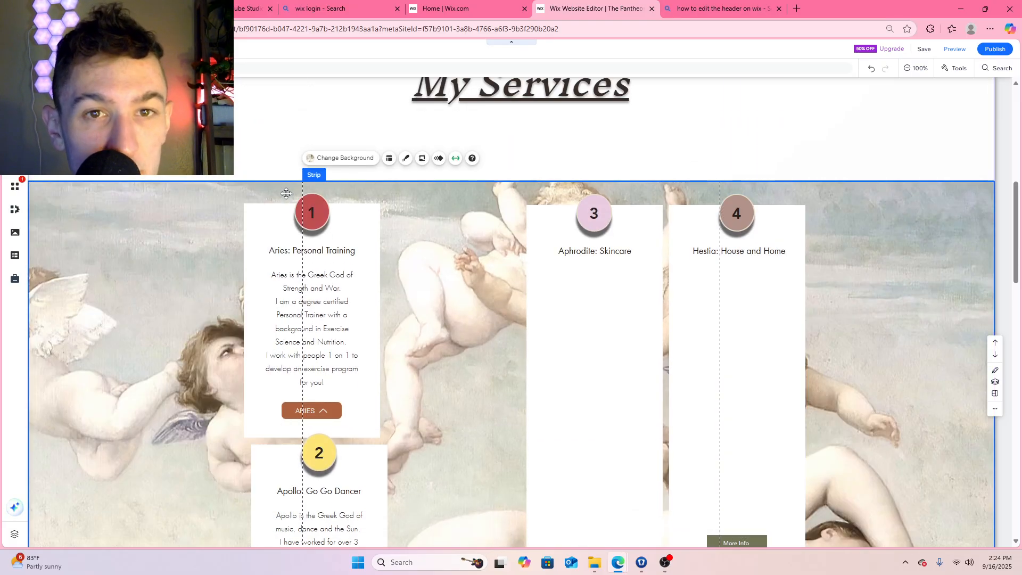
key(ctrl+z)
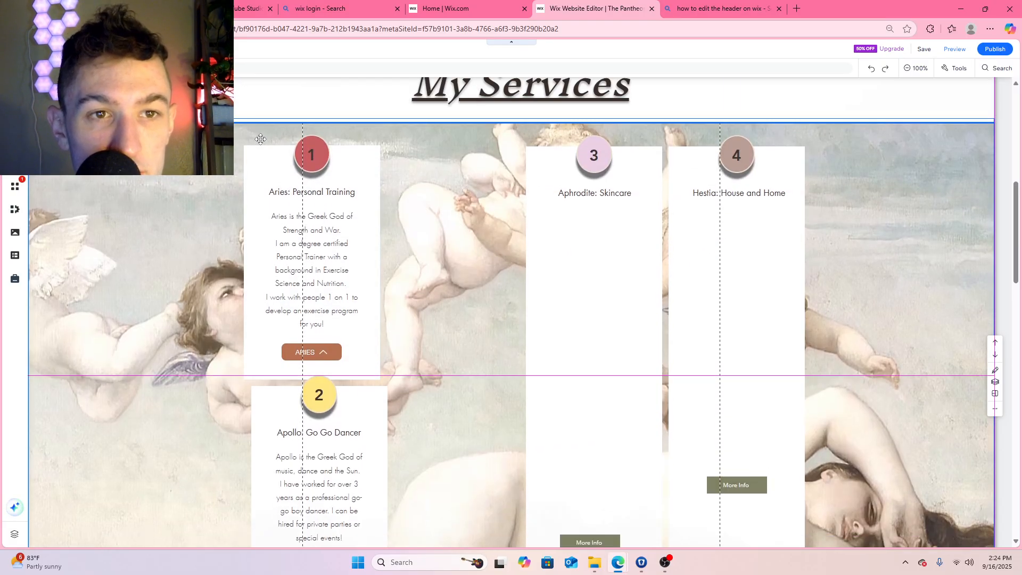
click(260, 139)
click(424, 197)
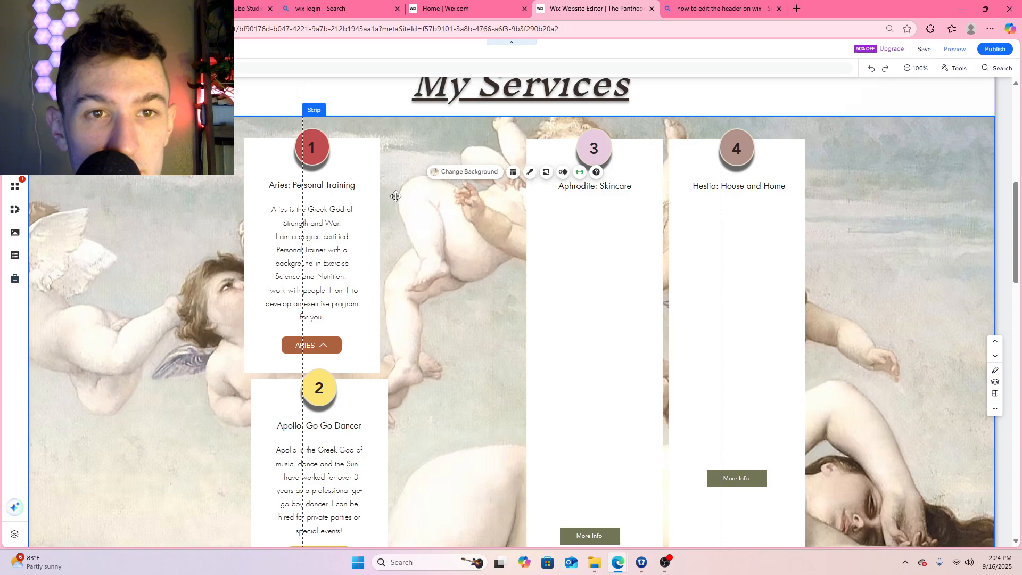
click(397, 225)
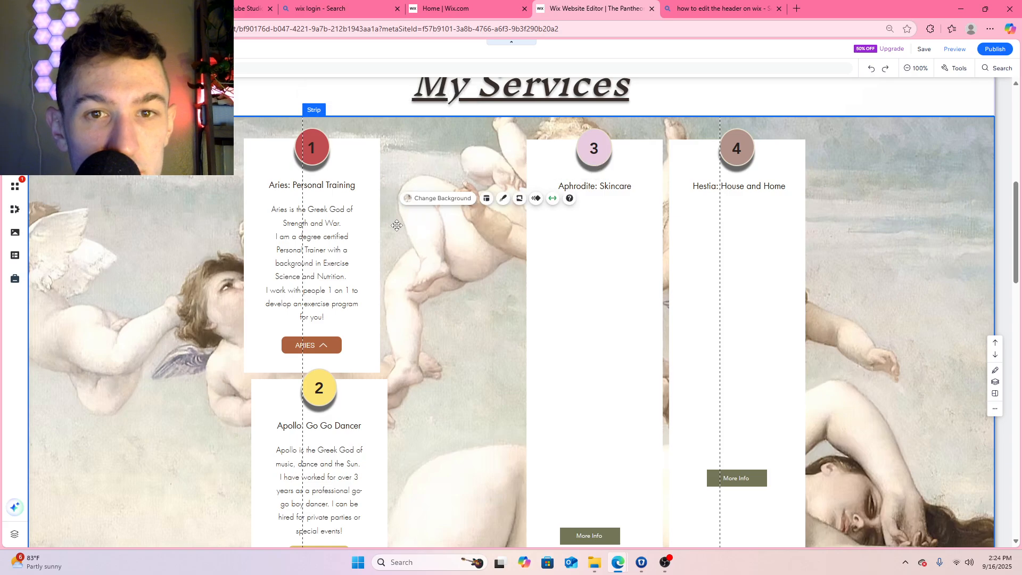
Shift the Aries box sideways so that it sits fully inside the page gridlines
click(371, 359)
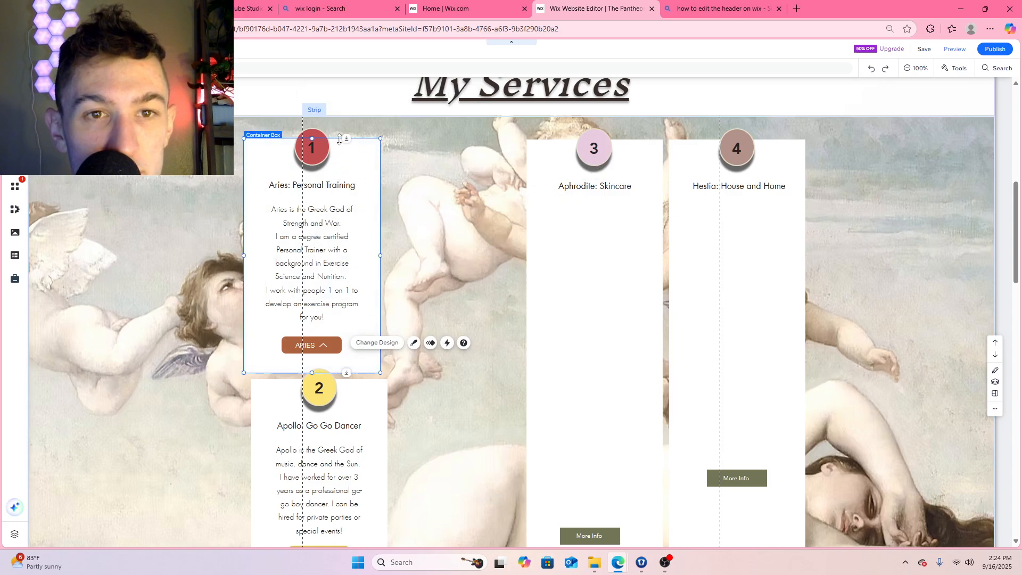
drag(342, 142, 413, 140)
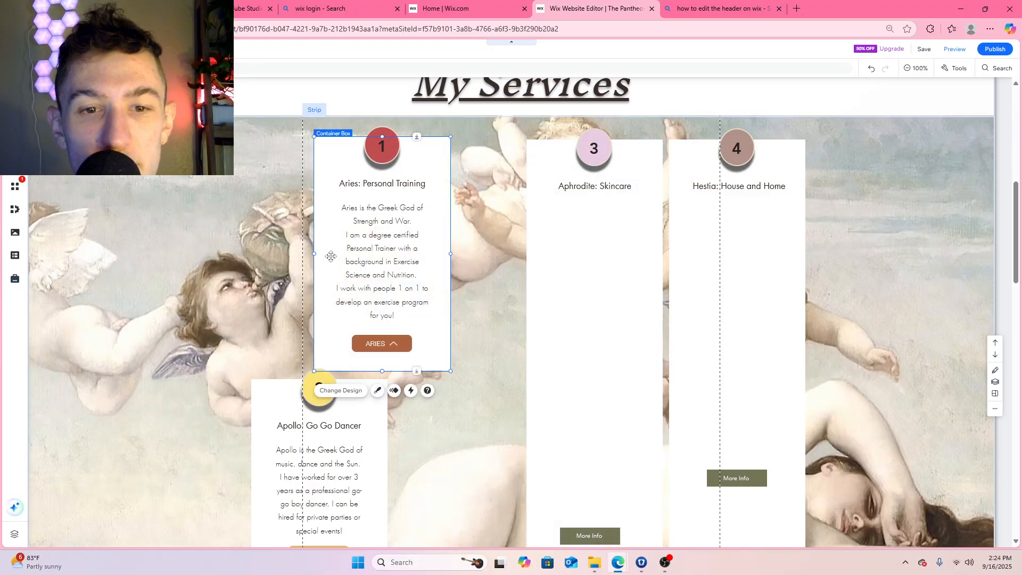
Move the Aphrodite box's More Info button up towards its title and shorten the box to fit around it
scroll(596, 187, down, 1)
scroll(600, 189, down, 4)
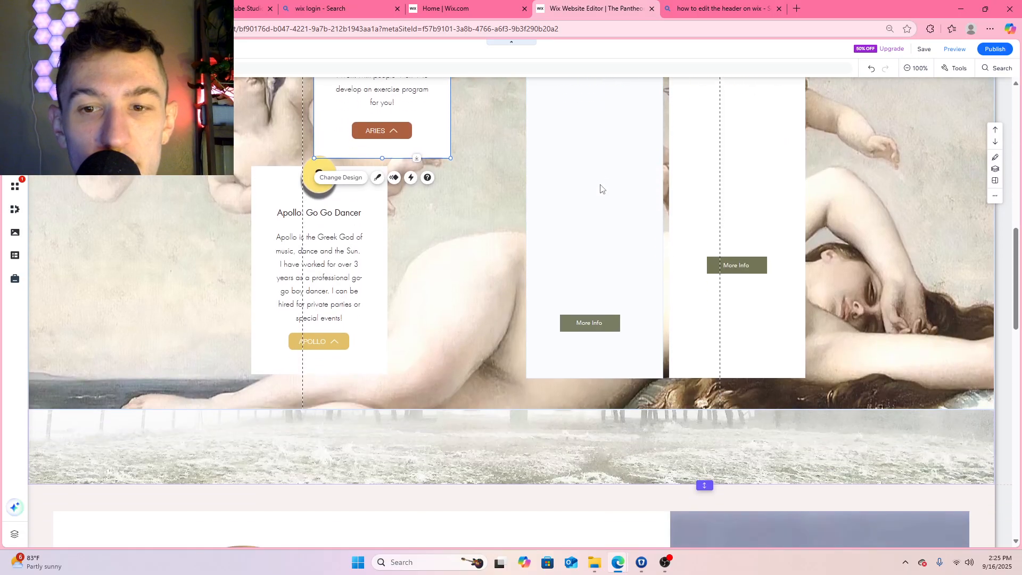
scroll(623, 360, up, 2)
scroll(598, 386, down, 2)
drag(598, 379, 601, 132)
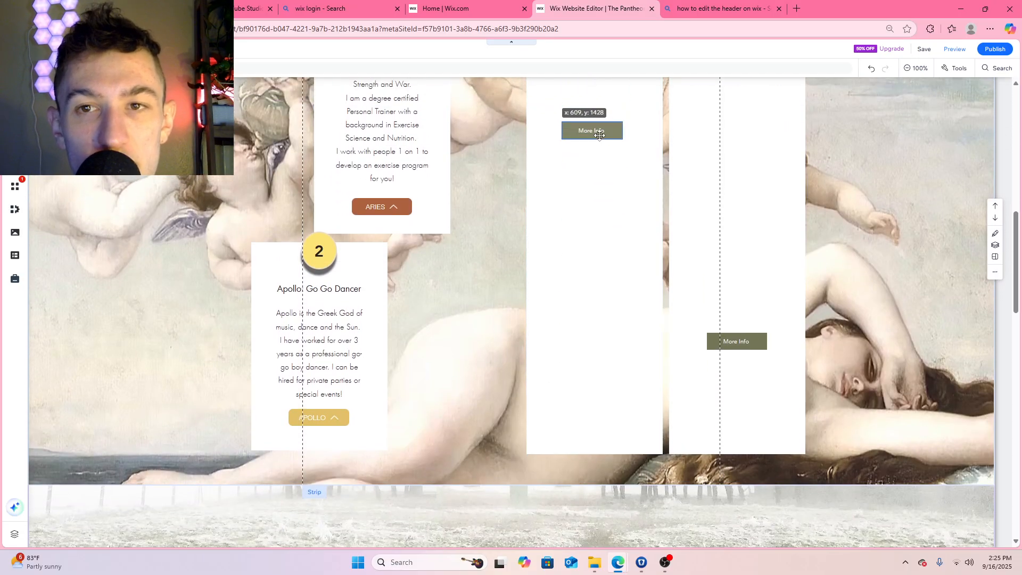
click(595, 439)
drag(595, 454, 595, 166)
scroll(677, 183, up, 3)
Move the Hestia box's More Info button up towards its title and shorten the box to fit around it
scroll(737, 259, down, 2)
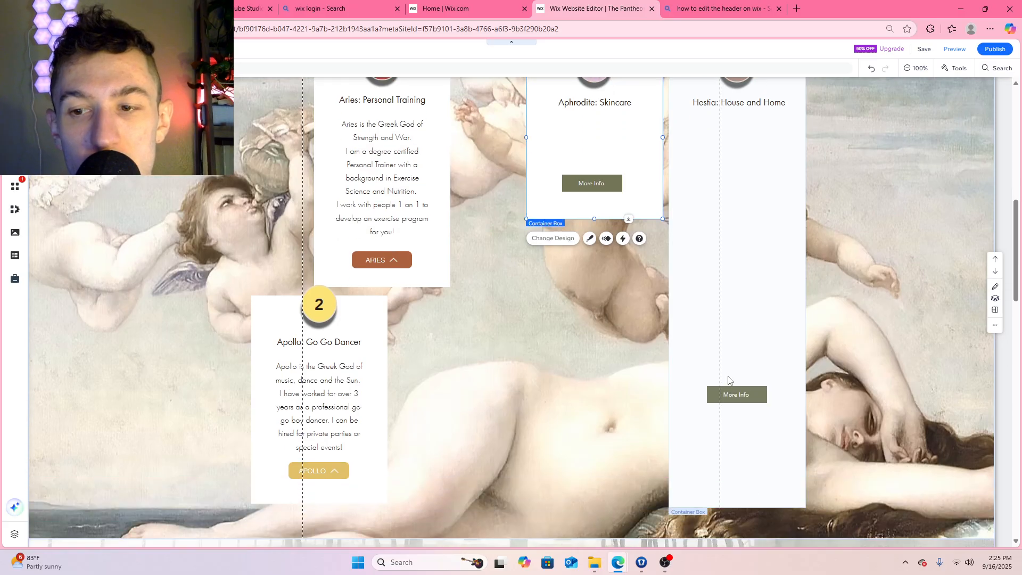
click(745, 497)
drag(742, 399, 744, 210)
click(738, 504)
drag(738, 504, 737, 259)
Rearrange the service boxes into a two-by-two grid, with Aries and Apollo in the upper row and Aphrodite and Hestia in the lower row
scroll(700, 179, up, 2)
drag(700, 179, 576, 435)
scroll(359, 432, down, 4)
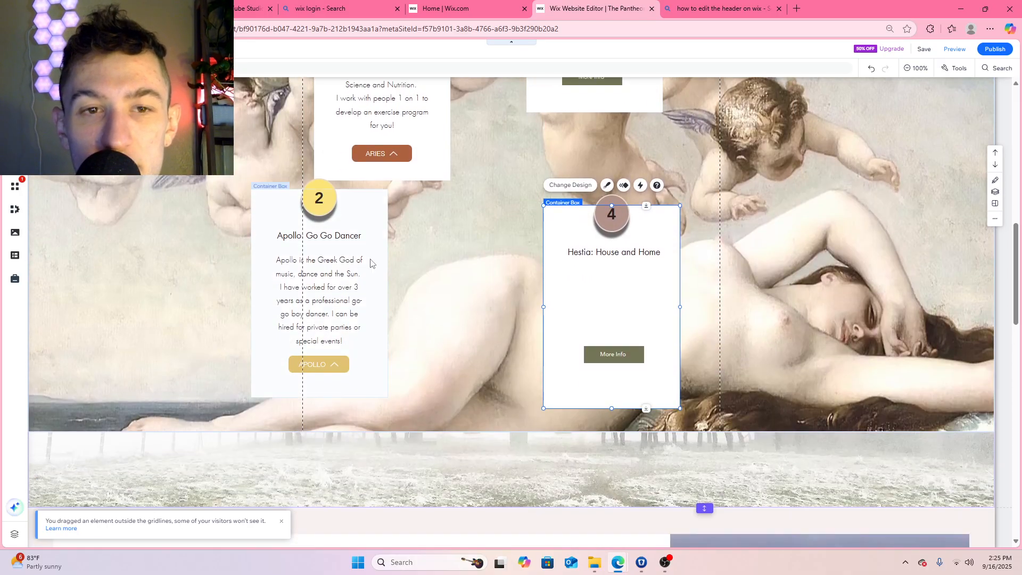
drag(363, 214, 895, 112)
scroll(636, 137, up, 3)
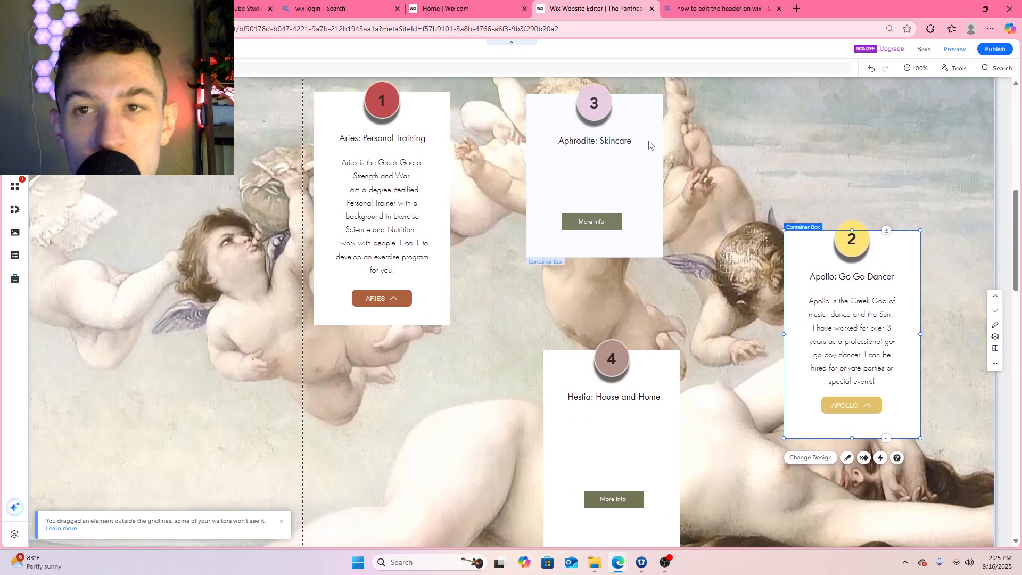
drag(635, 137, 428, 401)
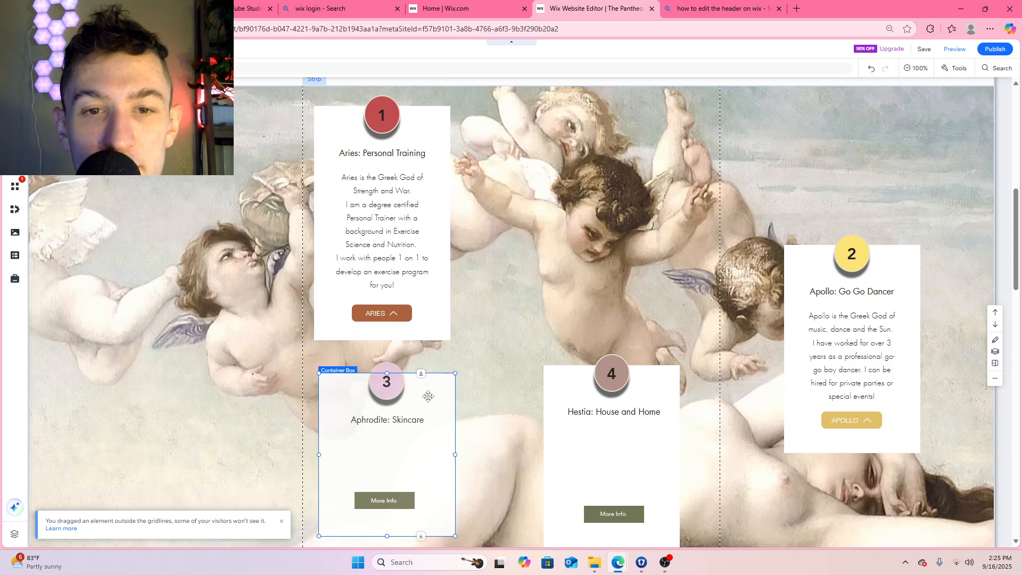
drag(592, 151, 575, 120)
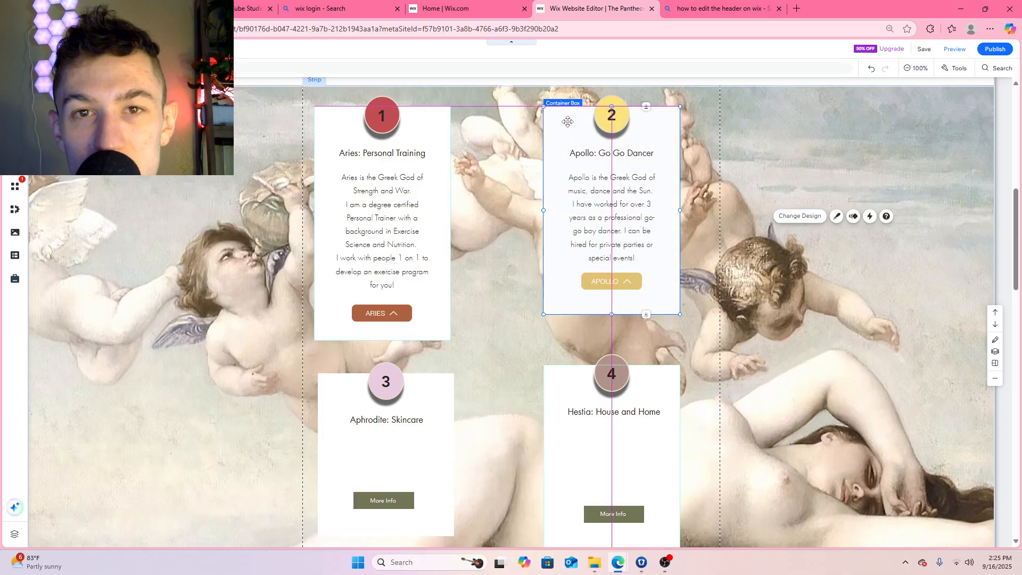
click(424, 132)
drag(424, 132, 444, 131)
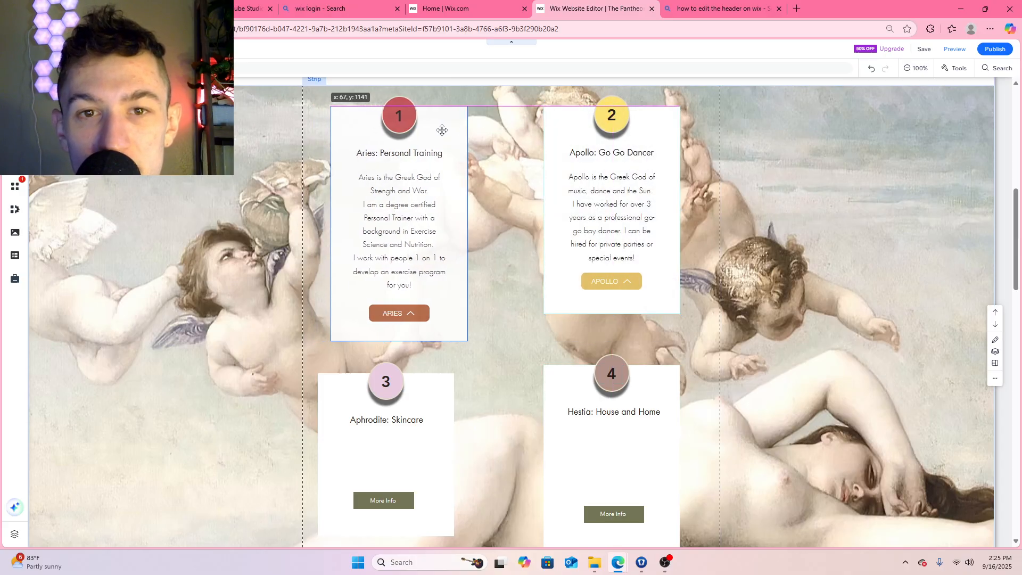
Widen the Aries description text on both sides and recentre it slightly higher beneath the Aries title
click(414, 207)
drag(449, 233, 457, 233)
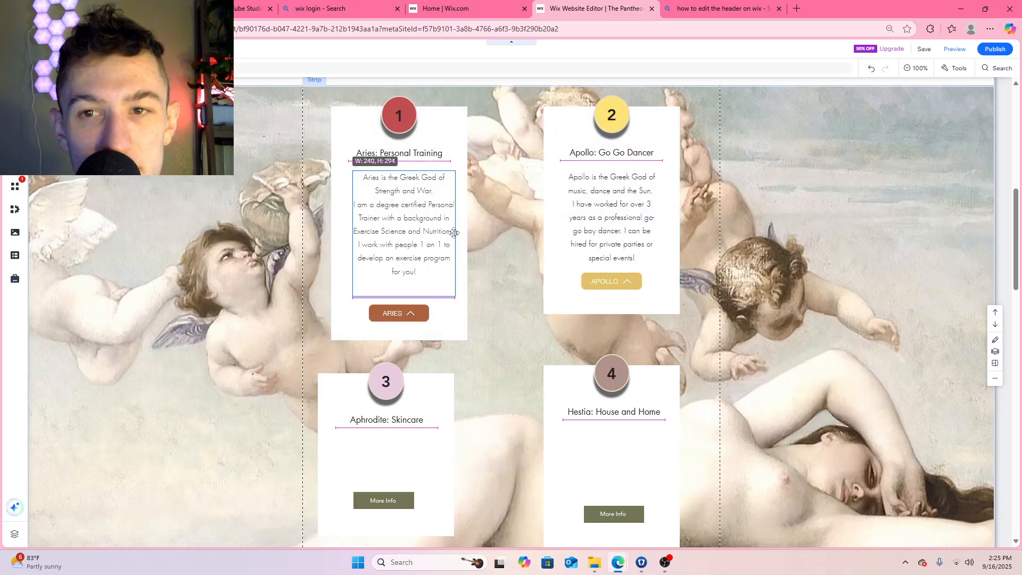
drag(352, 233, 349, 233)
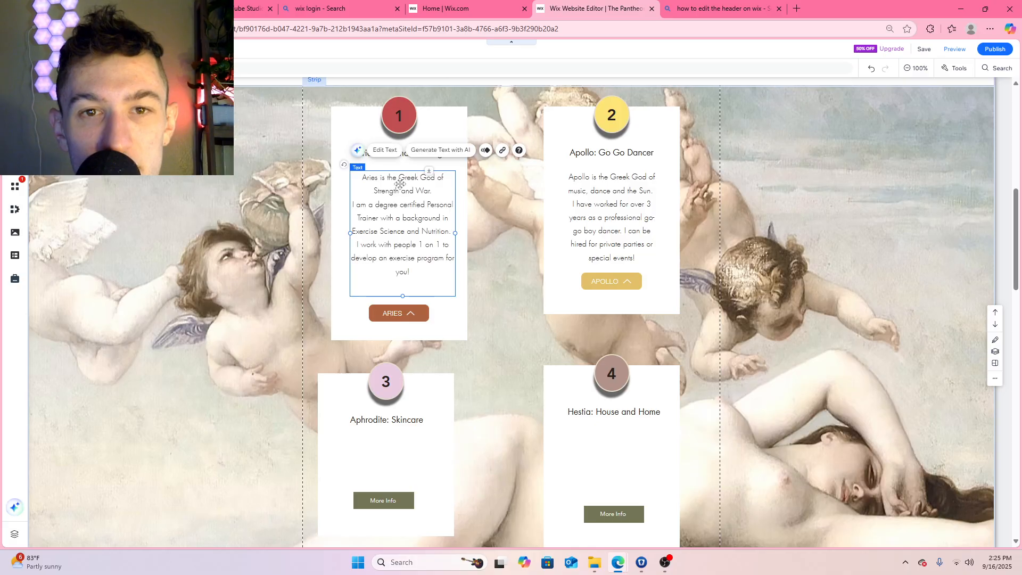
drag(407, 191, 404, 188)
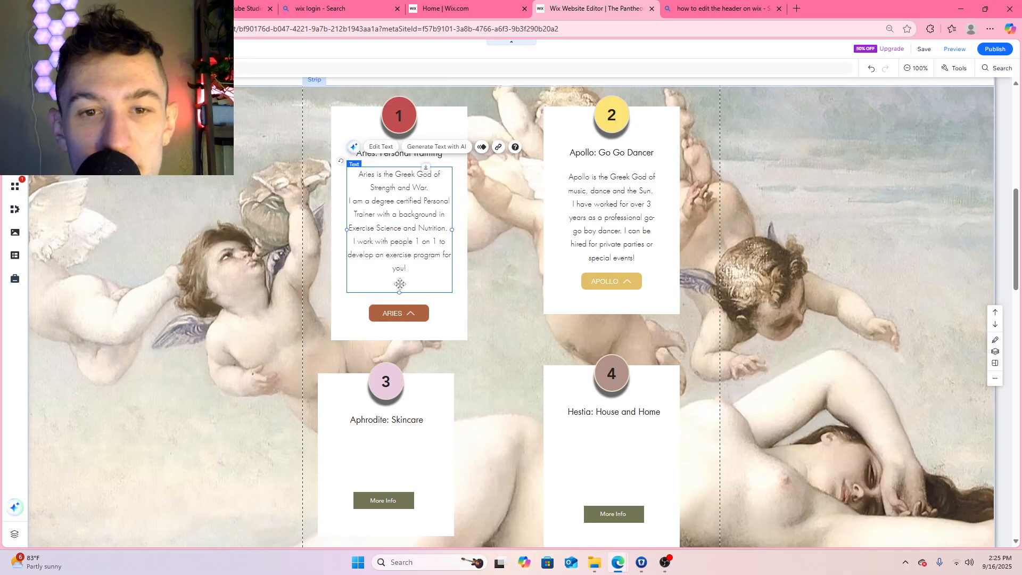
Move the ARIES button up closer to the description and shorten the Aries box to fit
click(403, 313)
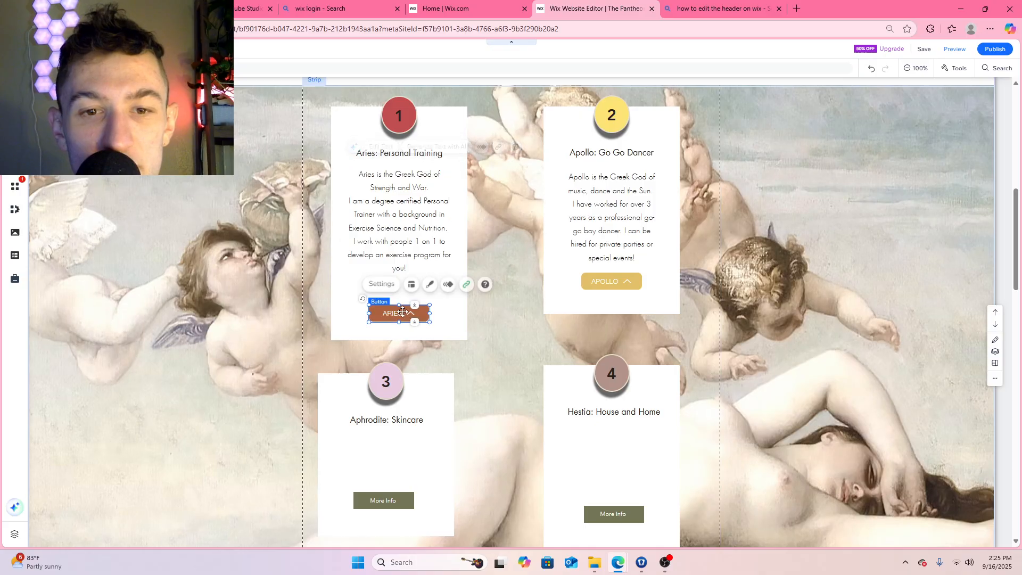
drag(403, 312, 400, 293)
click(401, 334)
drag(402, 340, 402, 318)
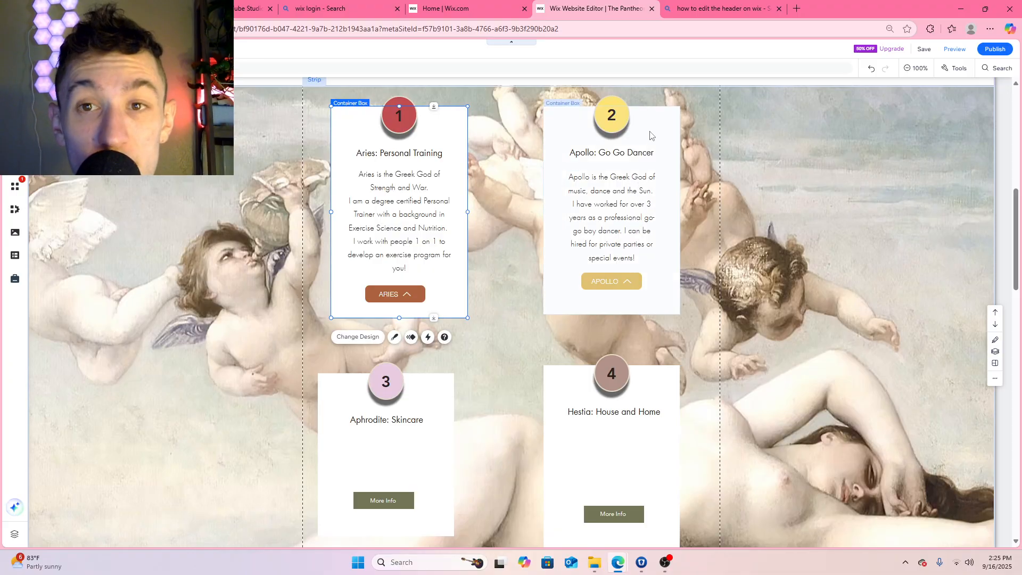
Nudge the Apollo box into line with the Aries box and extend its lower edge to match the Aries box's height
scroll(652, 136, up, 1)
drag(650, 190, 646, 186)
drag(610, 369, 609, 372)
Adjust the APOLLO and ARIES buttons so that they sit level with each other near the lower edges of their boxes
drag(610, 335, 611, 348)
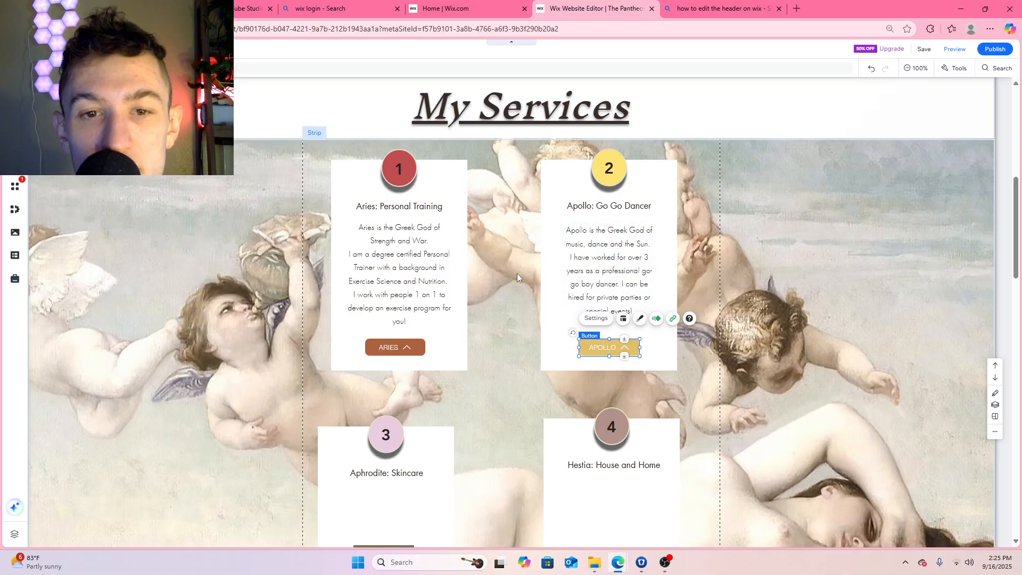
scroll(481, 306, down, 1)
drag(395, 294, 398, 292)
click(511, 314)
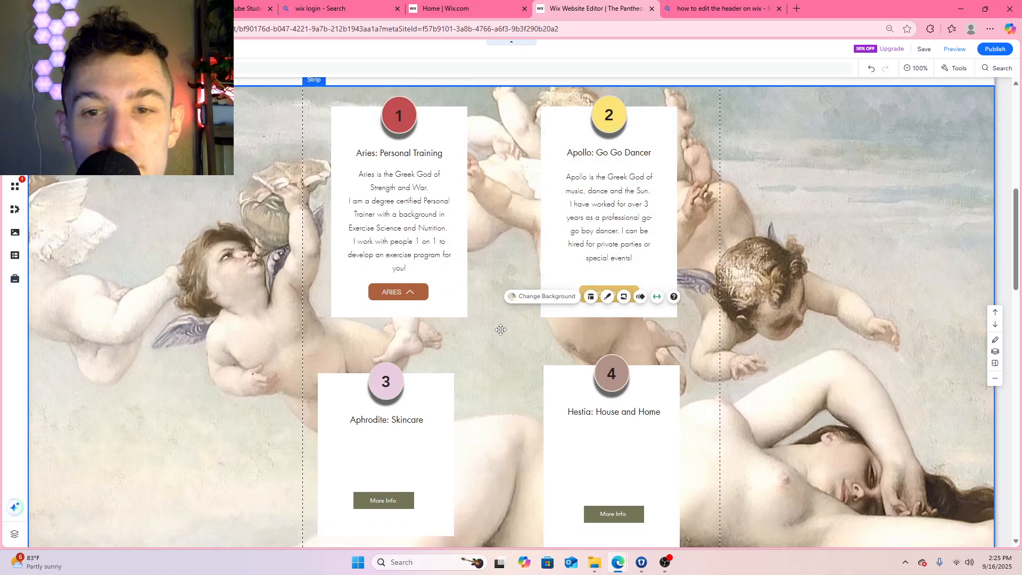
drag(616, 288, 619, 285)
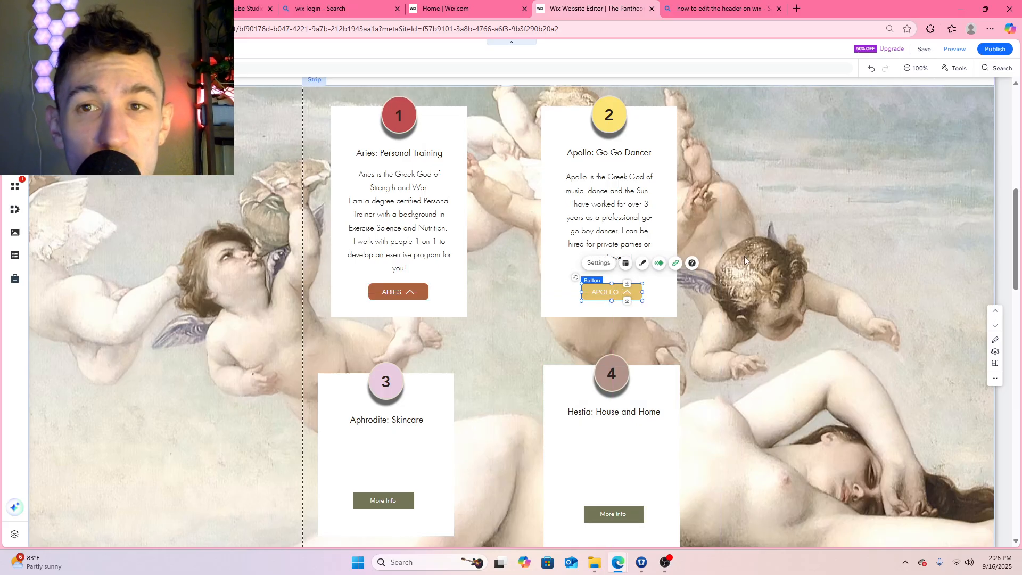
Move the My Services heading beside the Apollo box and raise the strip to the upper edge of the Services section
scroll(756, 251, up, 7)
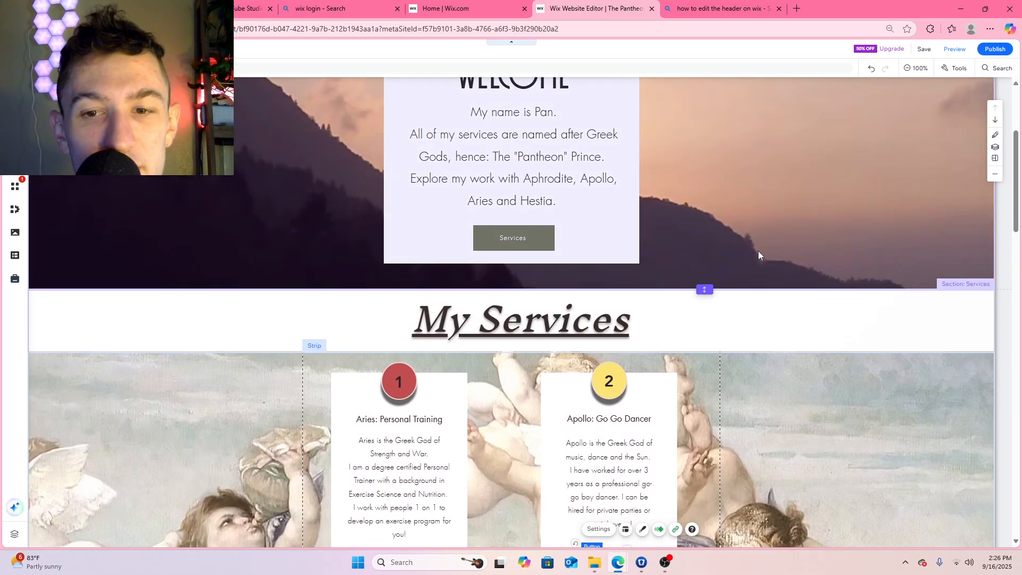
scroll(758, 251, down, 2)
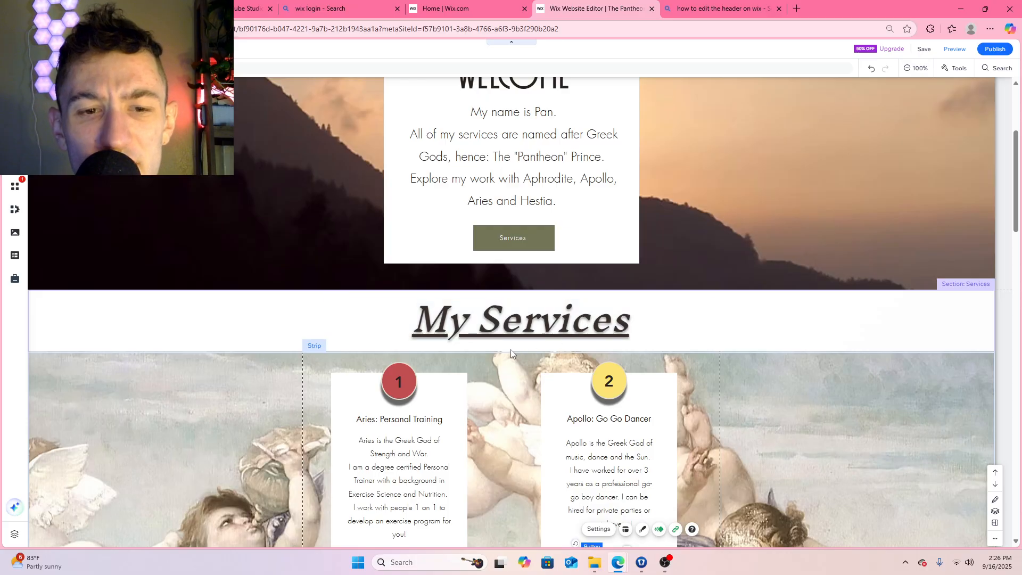
click(761, 317)
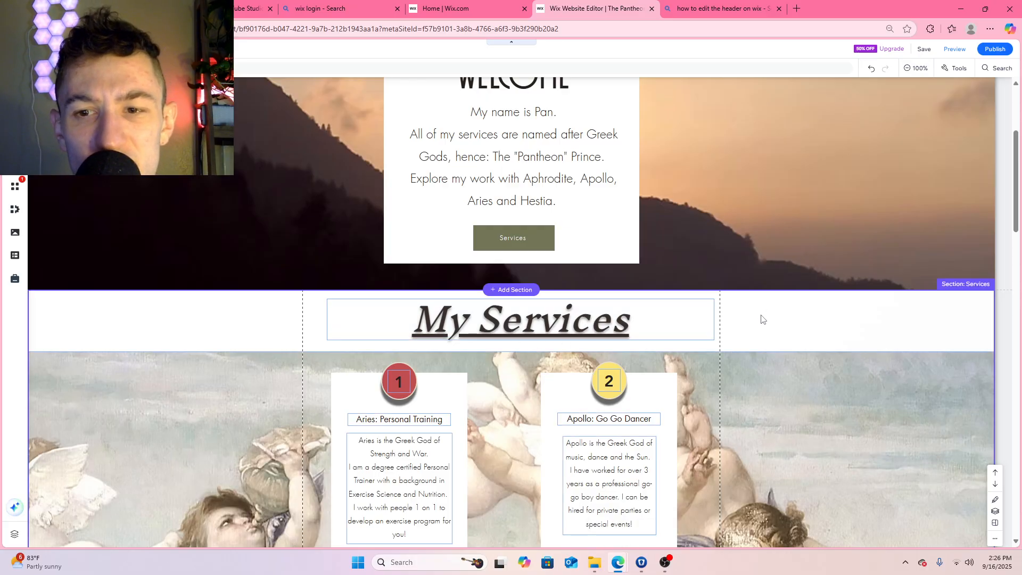
click(797, 320)
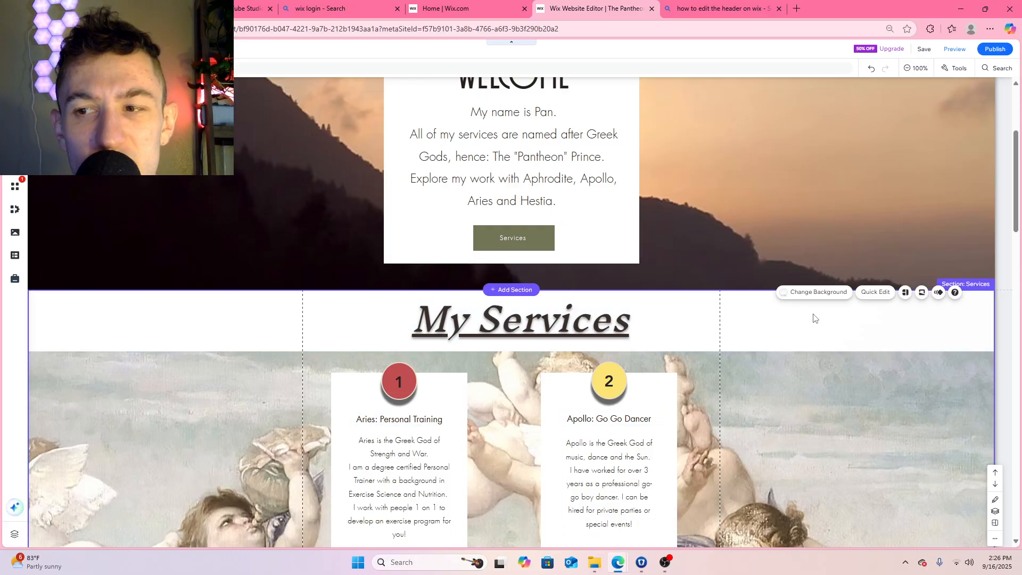
click(736, 364)
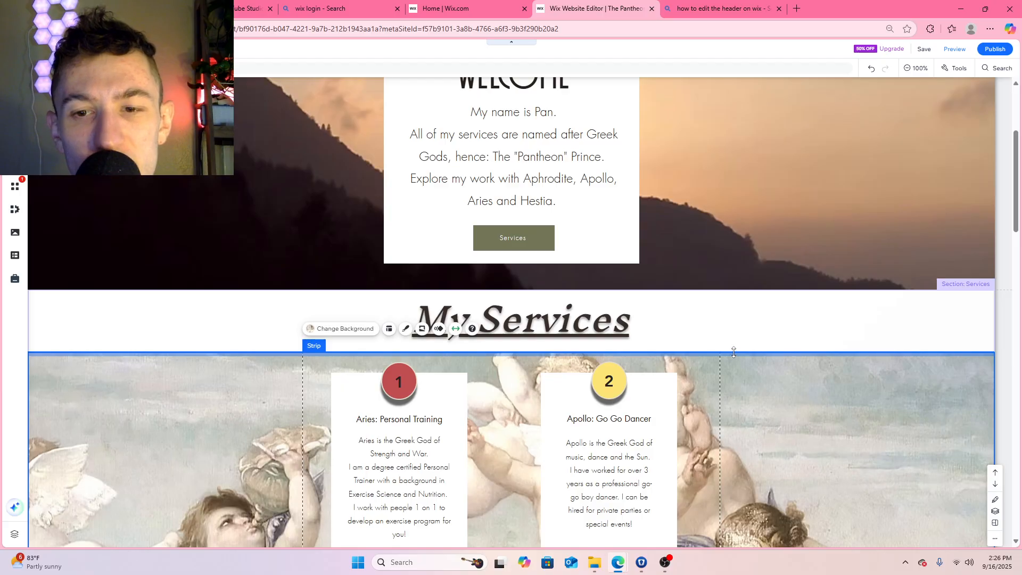
mouse_move(733, 353)
mouse_down()
mouse_move(734, 315)
mouse_move(736, 359)
mouse_move(720, 361)
mouse_up()
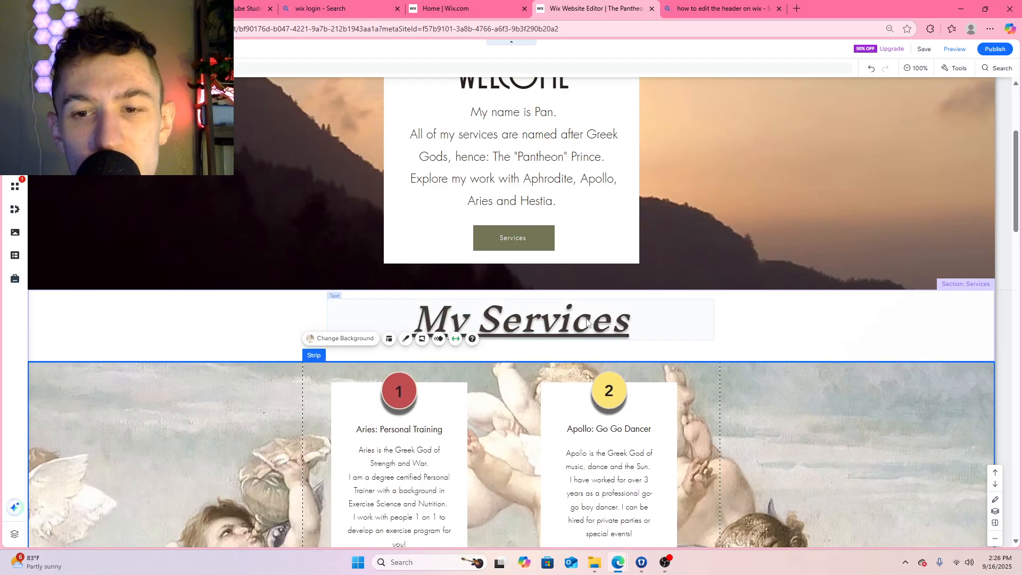
drag(587, 322, 885, 459)
click(798, 361)
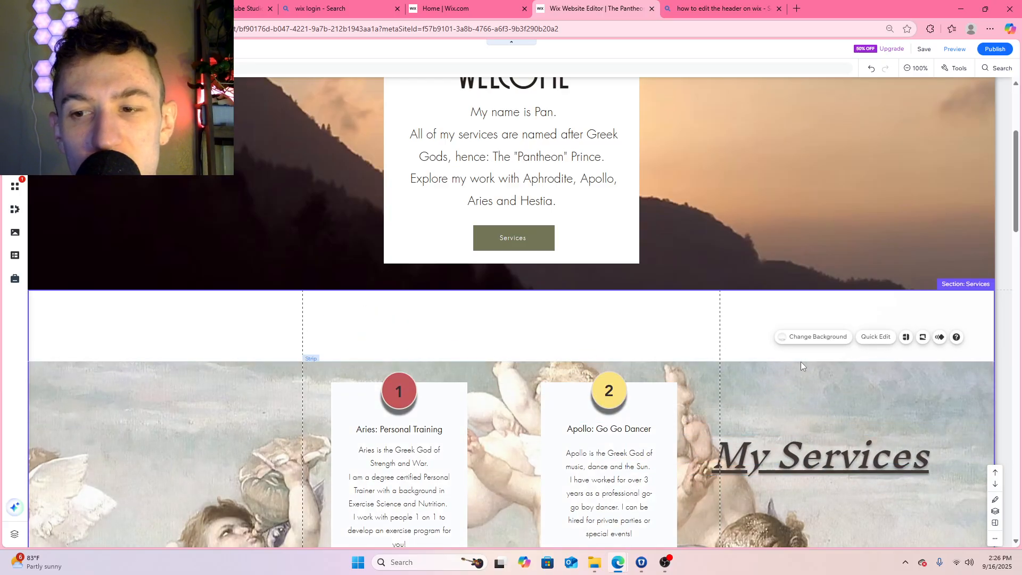
drag(800, 362, 796, 286)
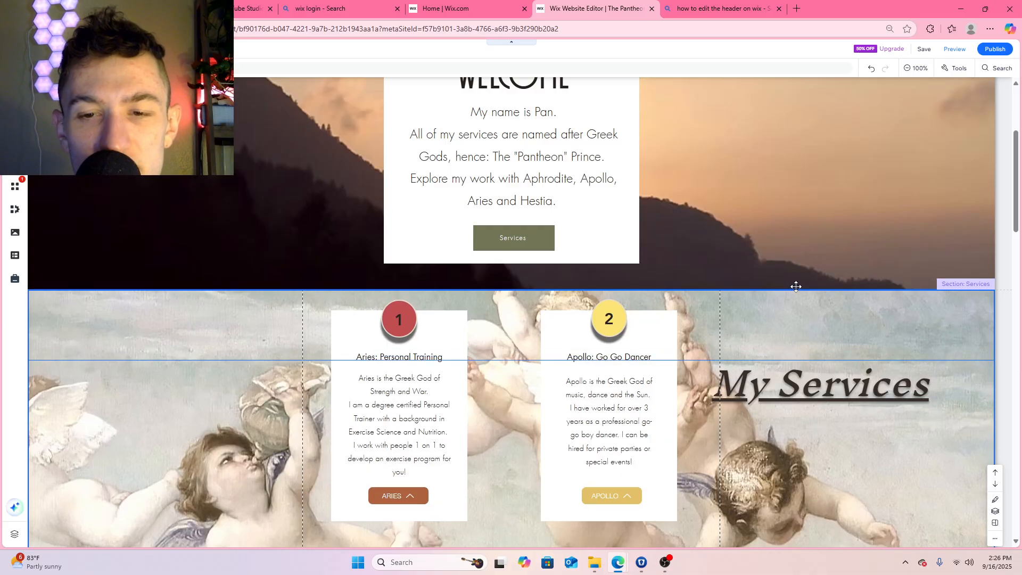
Extend the strip's lower edge downward beneath the Hestia box
scroll(778, 296, down, 8)
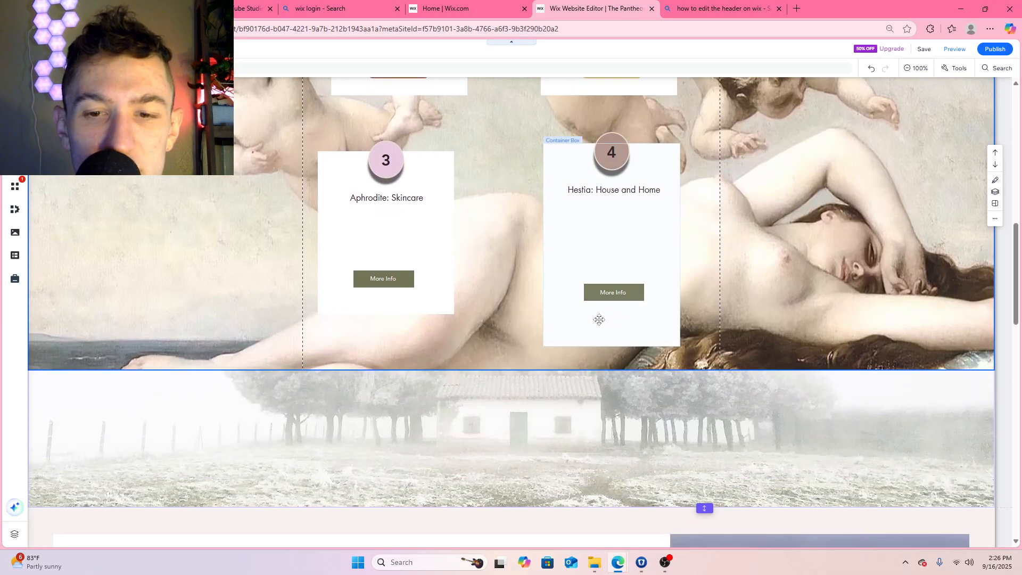
mouse_move(543, 386)
mouse_down()
mouse_move(545, 405)
mouse_move(546, 396)
mouse_up()
scroll(724, 302, up, 3)
scroll(723, 301, up, 3)
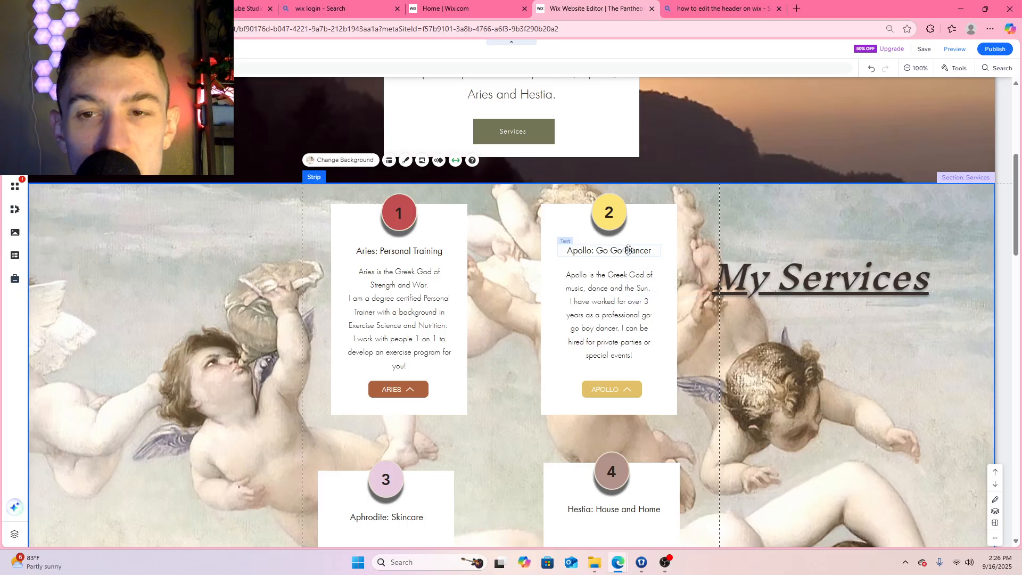
scroll(634, 239, up, 2)
scroll(658, 248, down, 1)
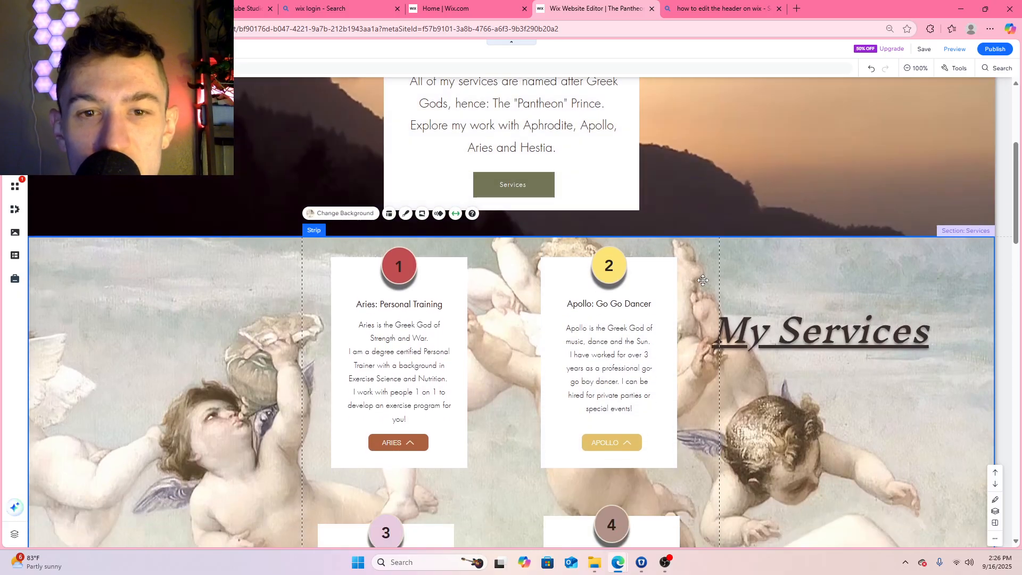
Apply the Reveal animation to the services strip
right_click(761, 279)
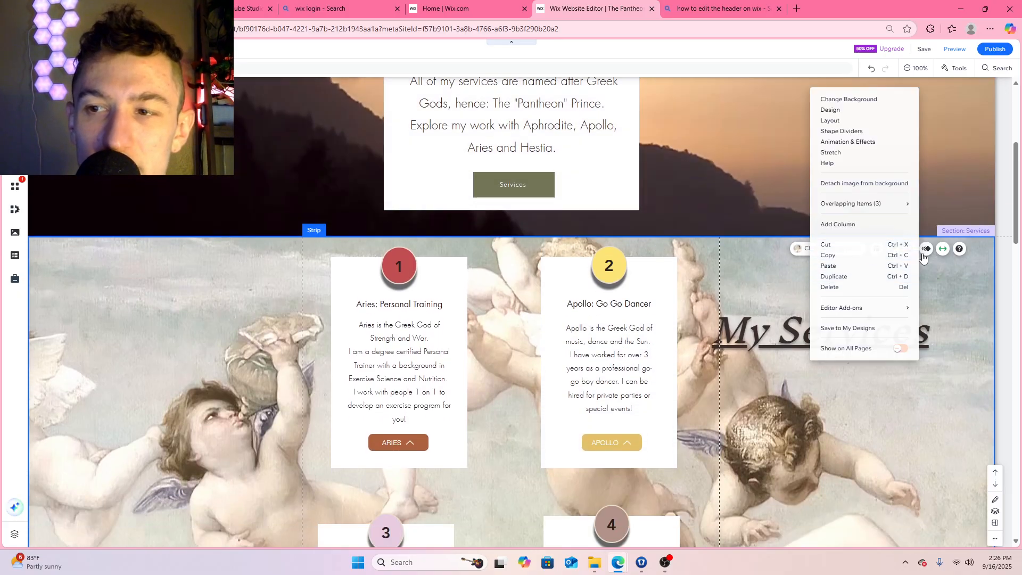
click(765, 291)
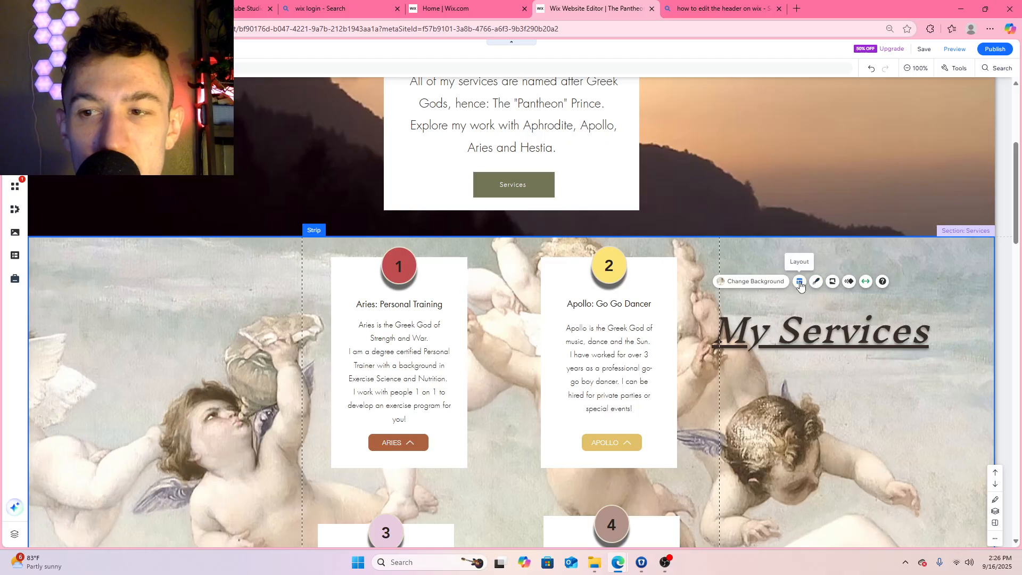
click(850, 284)
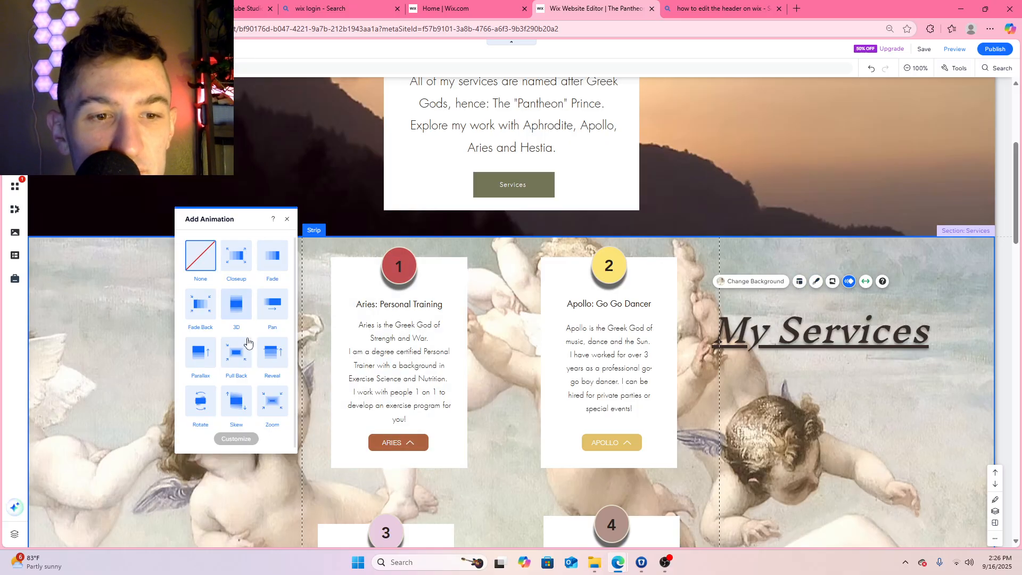
scroll(272, 304, down, 1)
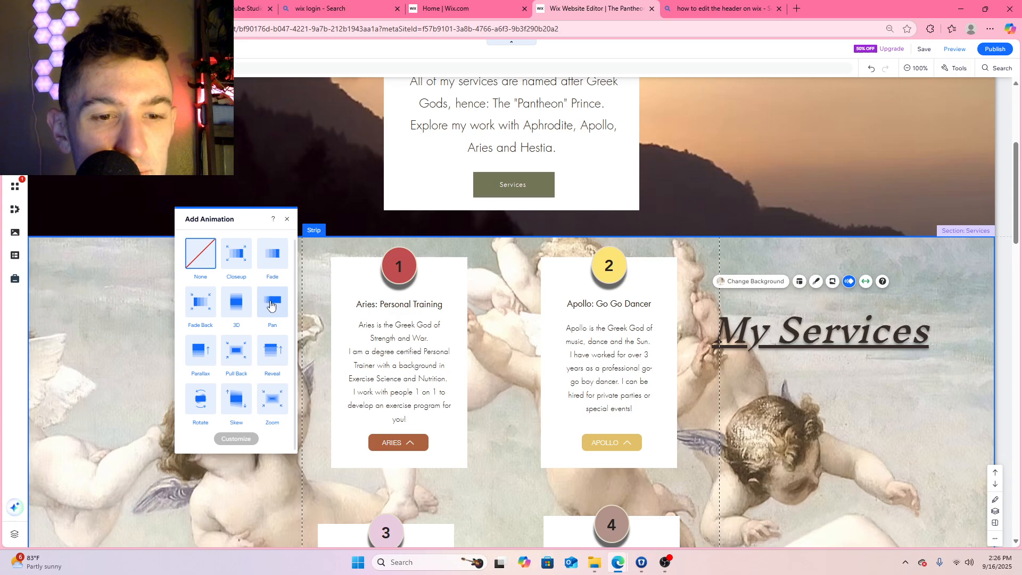
click(266, 357)
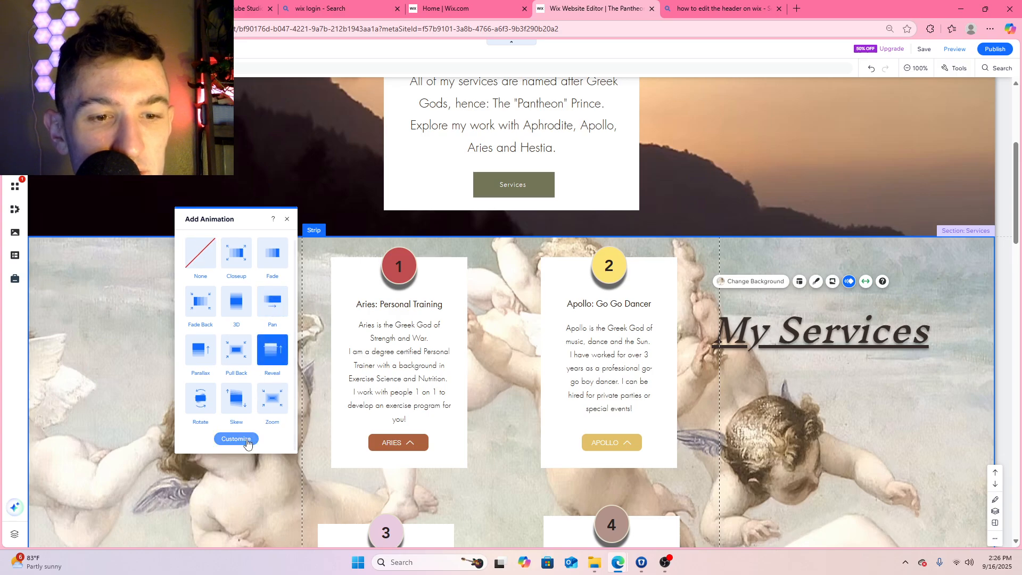
click(287, 219)
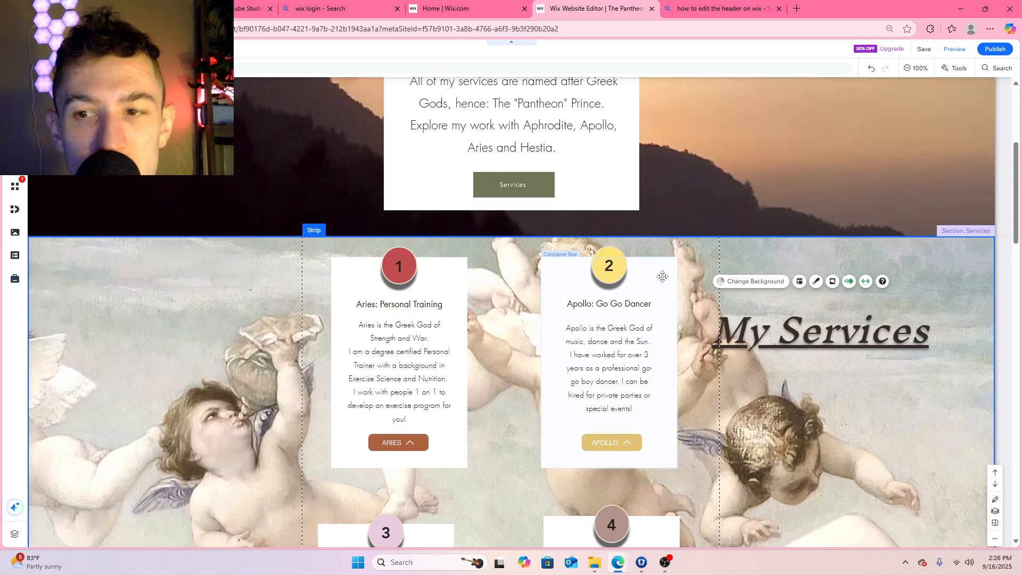
Extend the strip's lower edge to a height of about 1292 and move the Hestia and Aphrodite boxes further down and inward
scroll(639, 274, down, 7)
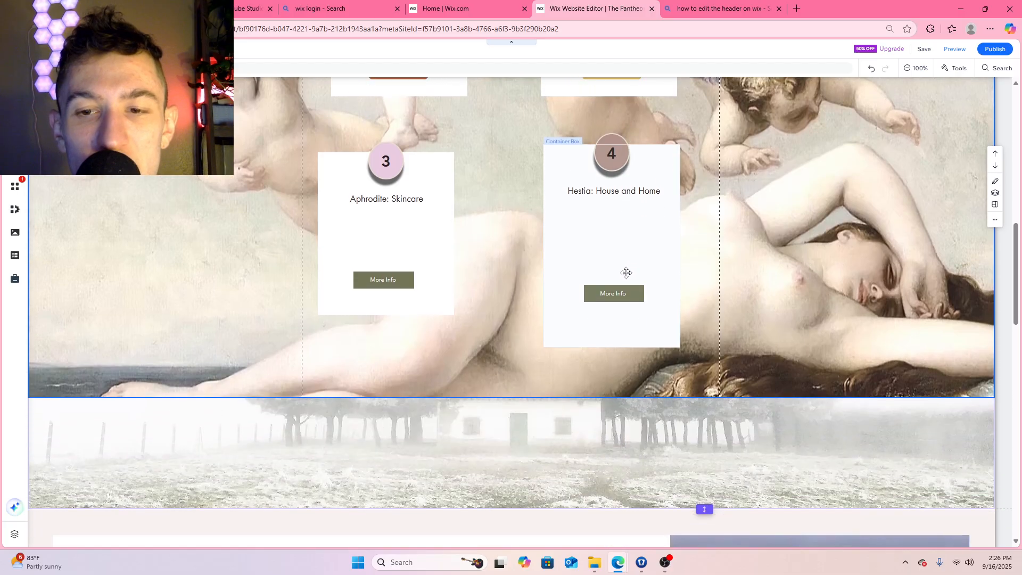
drag(519, 398, 520, 410)
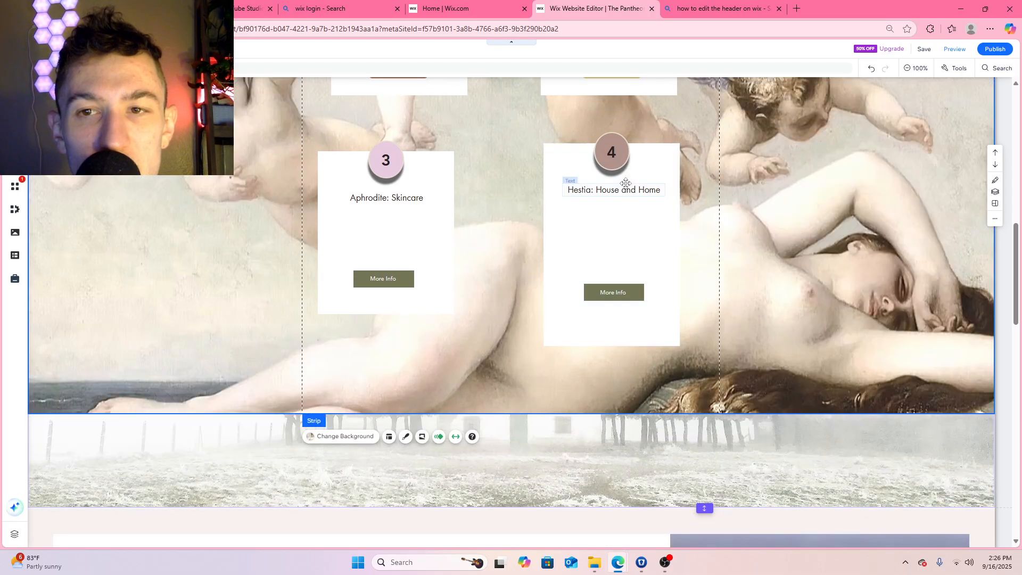
drag(645, 160, 641, 206)
drag(414, 158, 468, 215)
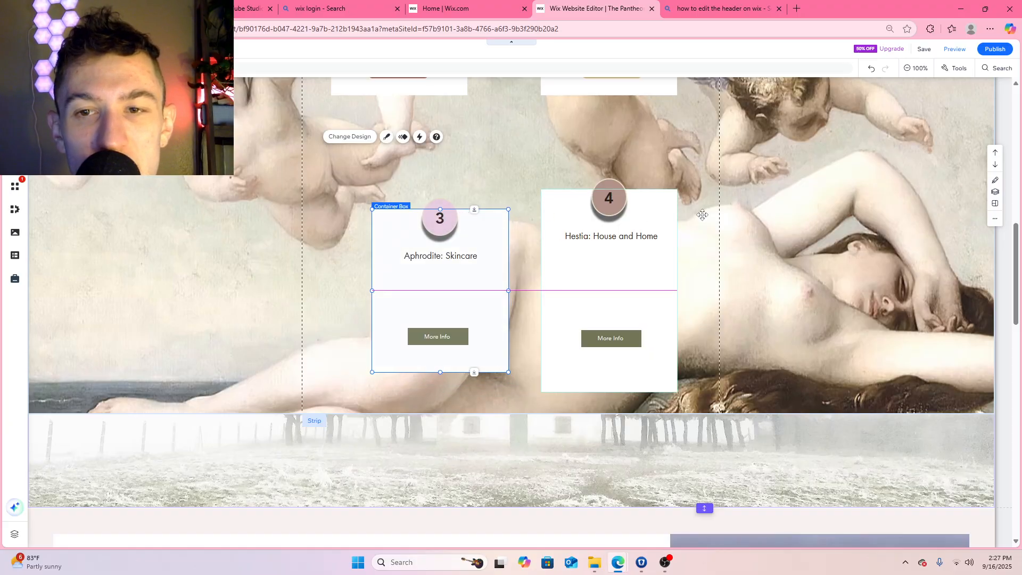
Bring the Hestia and Aphrodite boxes closer together with level upper edges, and lengthen the Aphrodite box to match Hestia's height
drag(654, 204, 630, 204)
drag(497, 218, 496, 204)
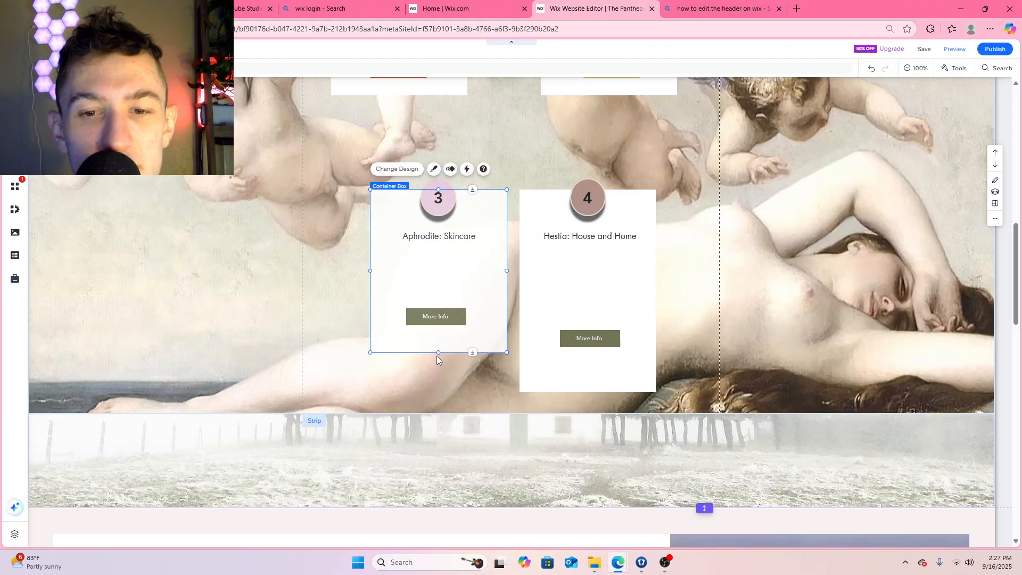
drag(438, 353, 442, 390)
Move the Aries and Apollo boxes down and closer together so that they sit above the Aphrodite and Hestia boxes
scroll(480, 229, up, 4)
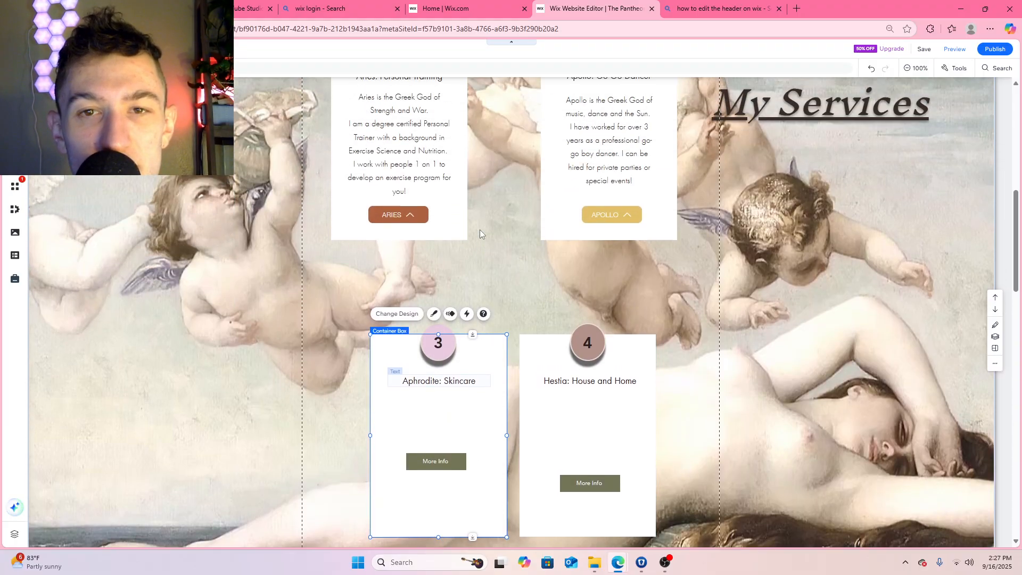
drag(440, 120, 476, 176)
drag(651, 117, 638, 179)
Move the My Services heading above the boxes, split it onto two lines and align its text left
drag(869, 173, 475, 149)
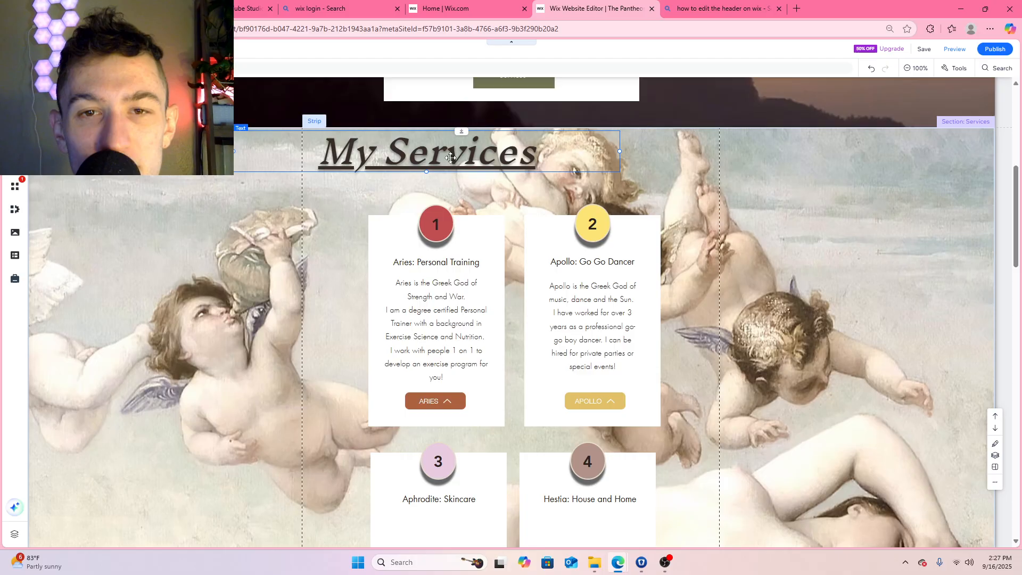
double_click(384, 153)
click(384, 152)
key(Return)
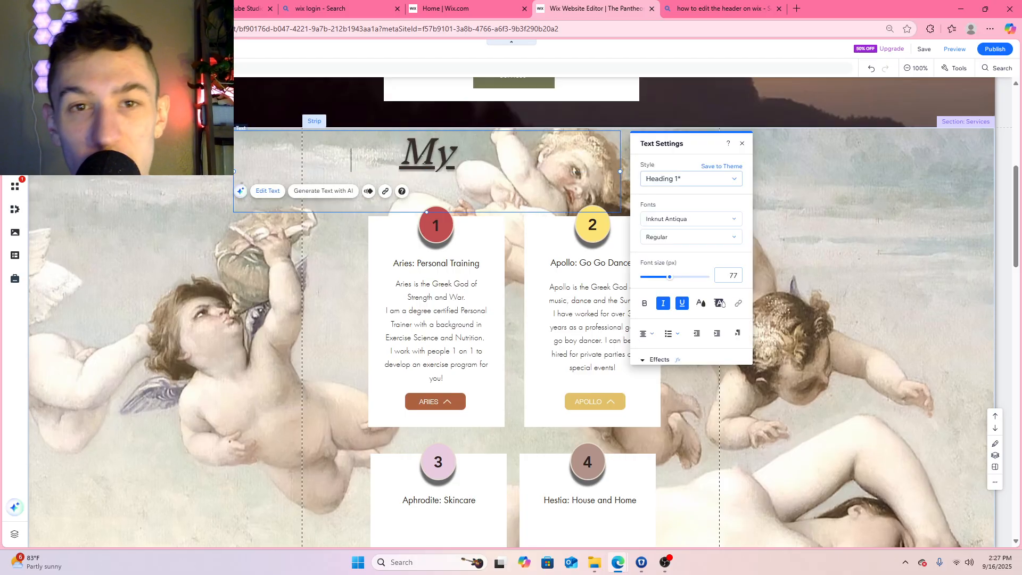
click(647, 333)
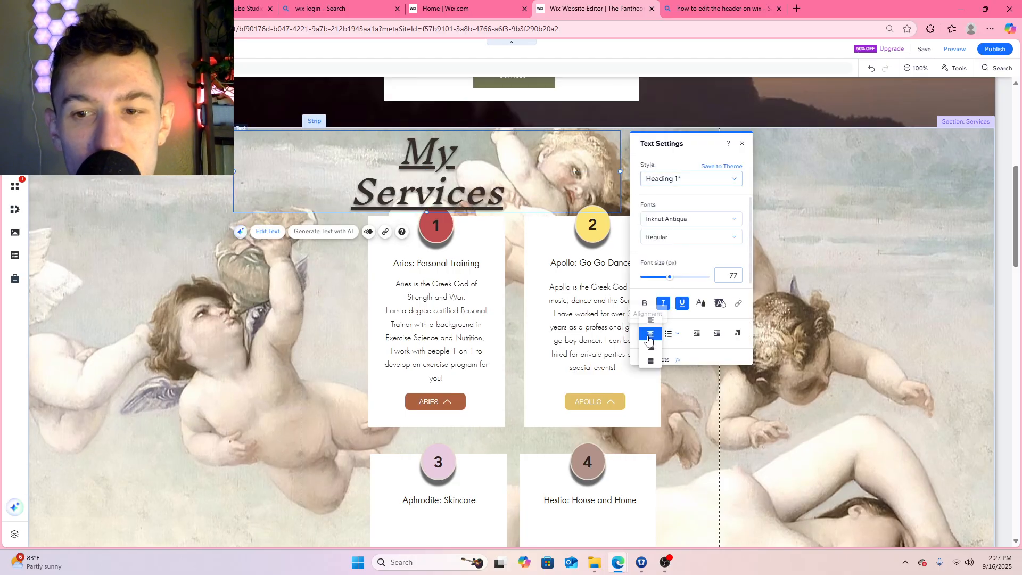
click(653, 322)
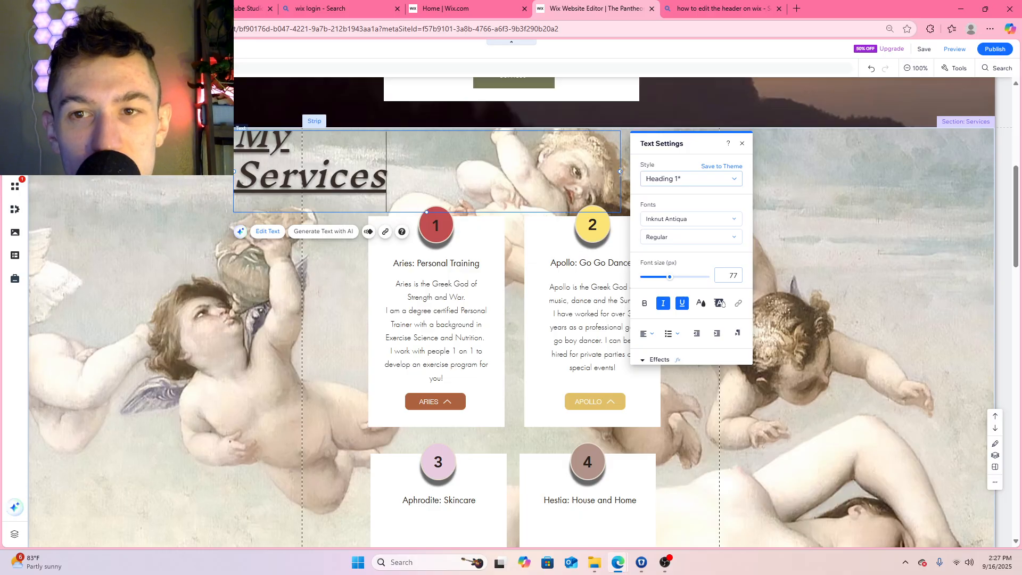
Narrow the My Services text box and place it above the Aries box, just inside the left margin guide
drag(621, 171, 500, 171)
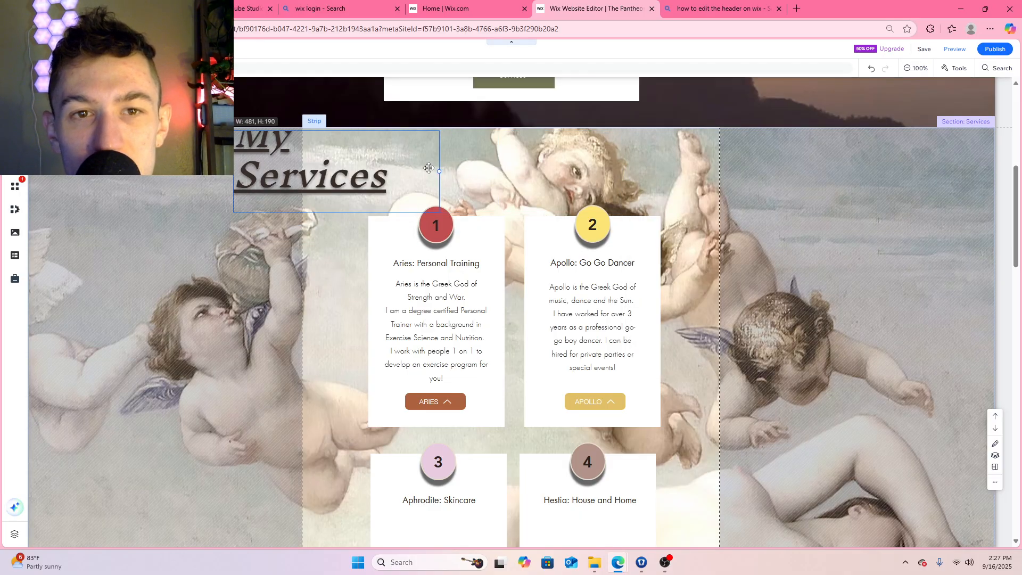
drag(429, 168, 402, 169)
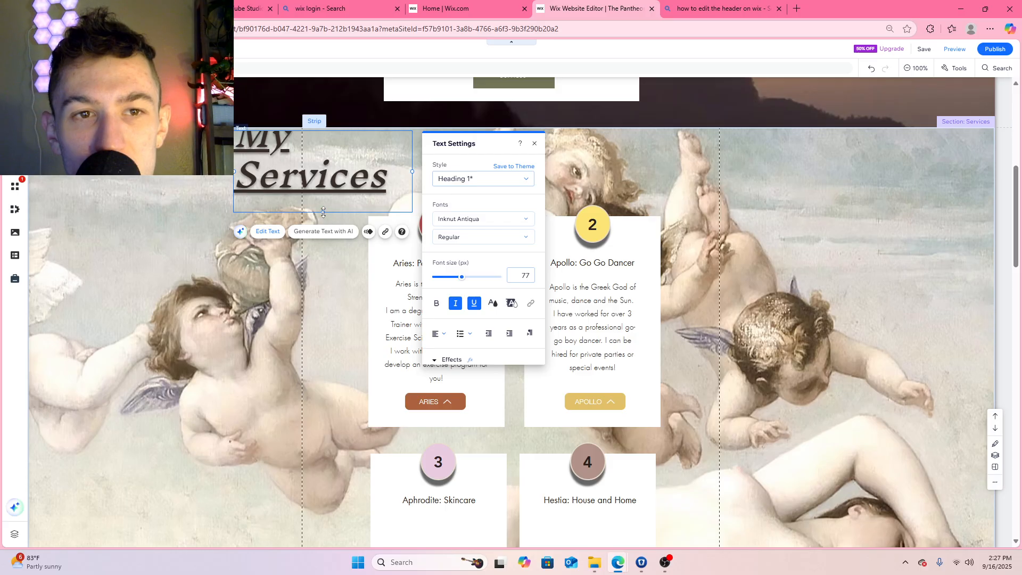
drag(323, 212, 327, 189)
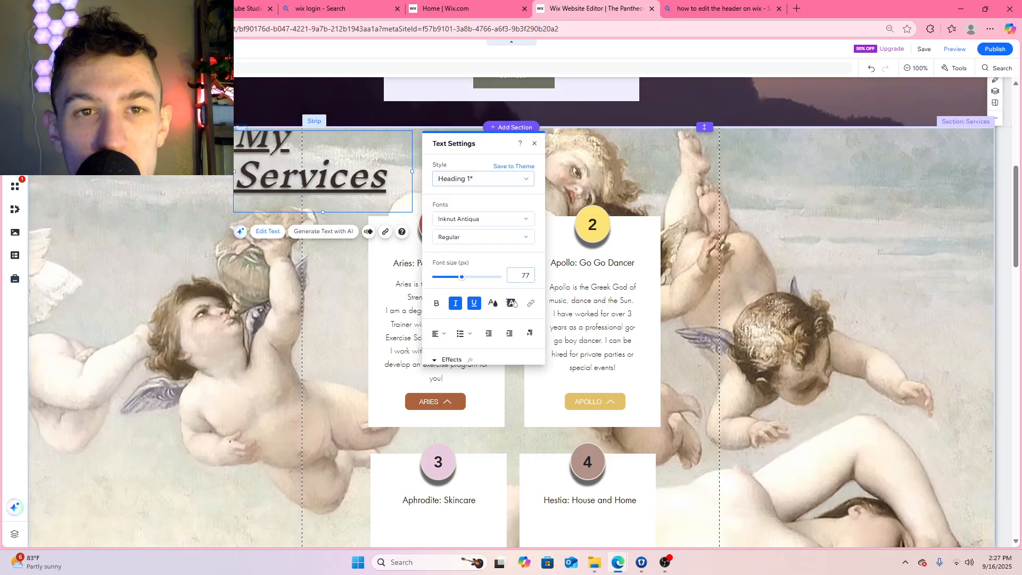
click(696, 158)
drag(377, 161, 454, 162)
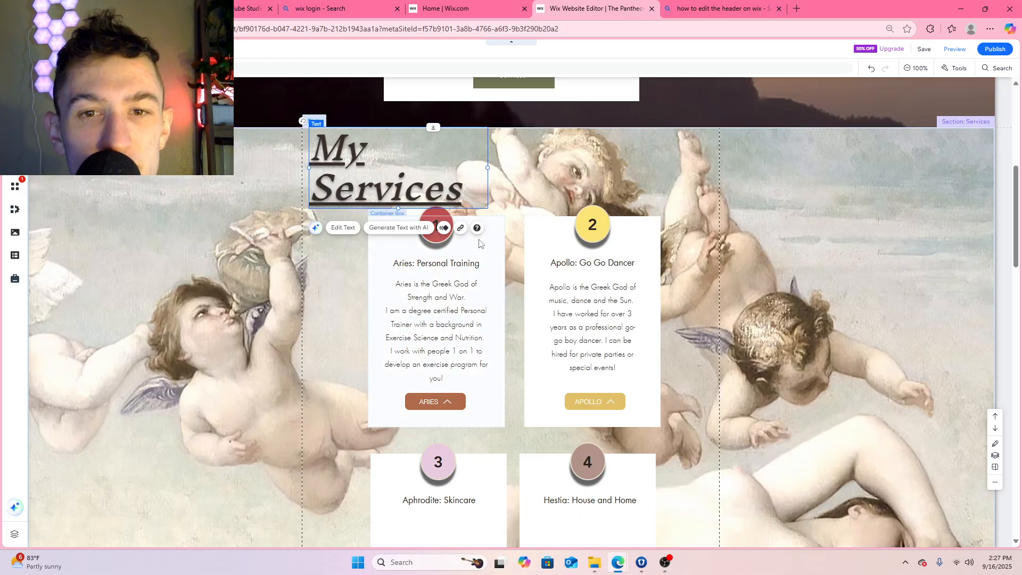
Shift the four service boxes down slightly to leave room beneath the My Services heading, keeping each pair level
scroll(469, 239, down, 6)
drag(483, 168, 483, 178)
drag(610, 162, 612, 168)
scroll(481, 182, up, 6)
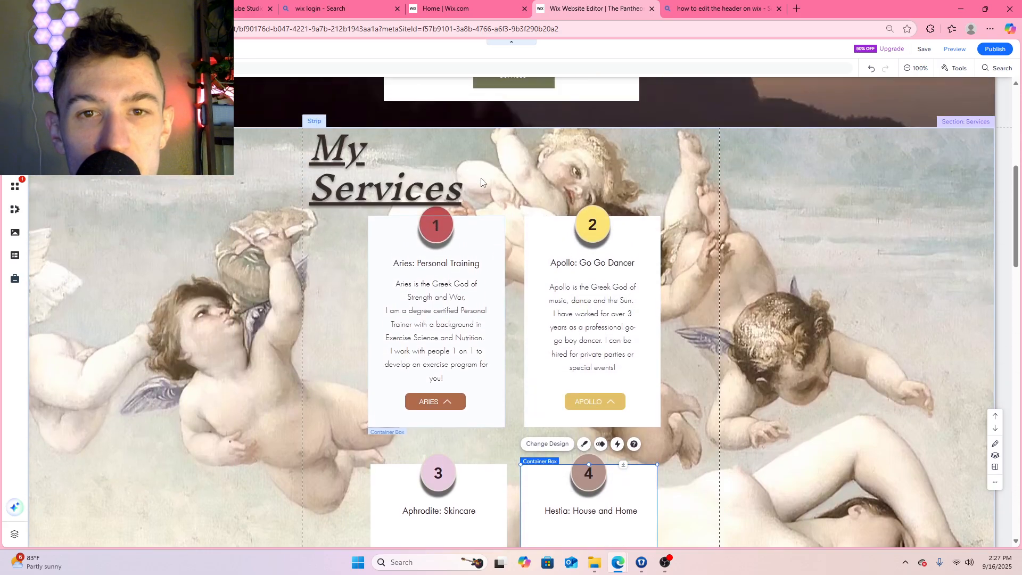
drag(456, 247, 459, 265)
drag(637, 221, 625, 248)
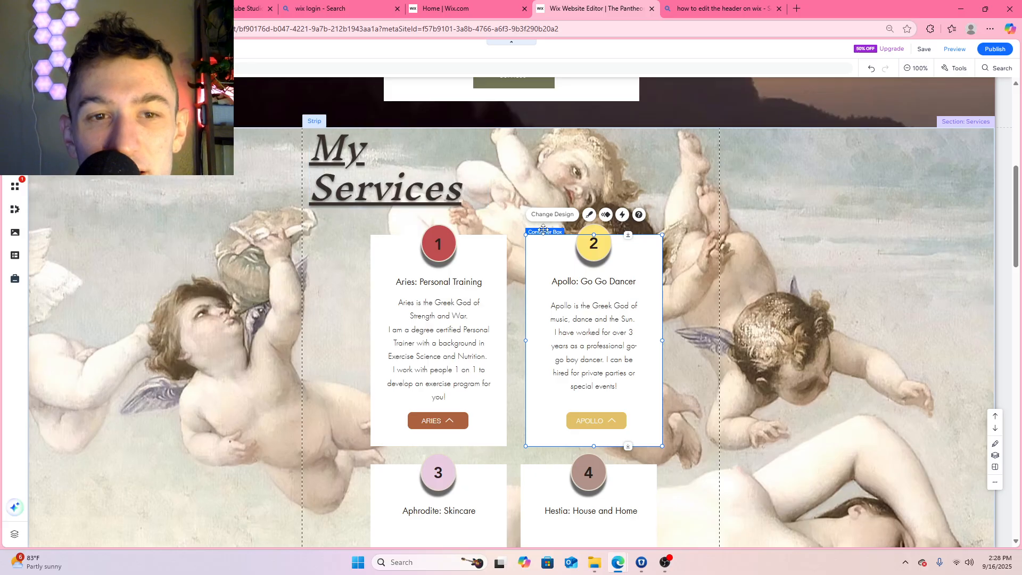
scroll(670, 215, up, 6)
scroll(670, 215, down, 5)
scroll(735, 254, up, 3)
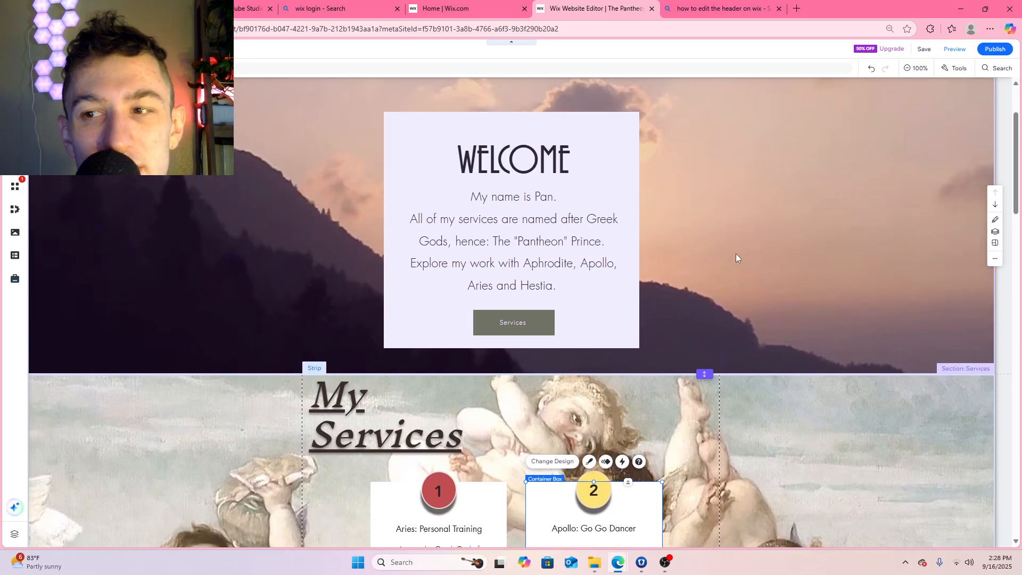
Centre the Aries button beneath its description, level with the Apollo button, and raise the Aphrodite: Skincare title slightly
scroll(581, 291, down, 7)
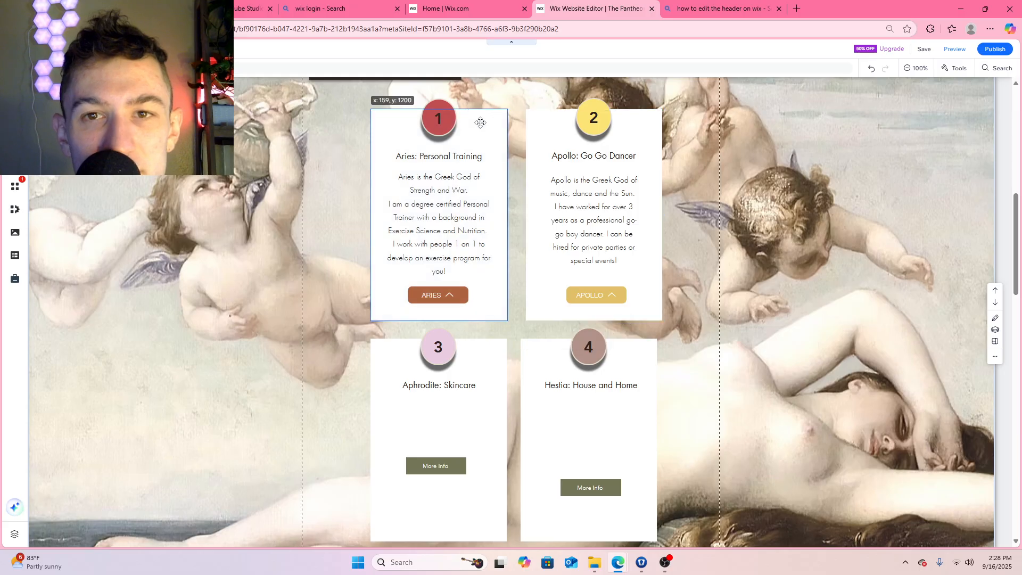
click(481, 127)
scroll(445, 247, down, 1)
click(445, 243)
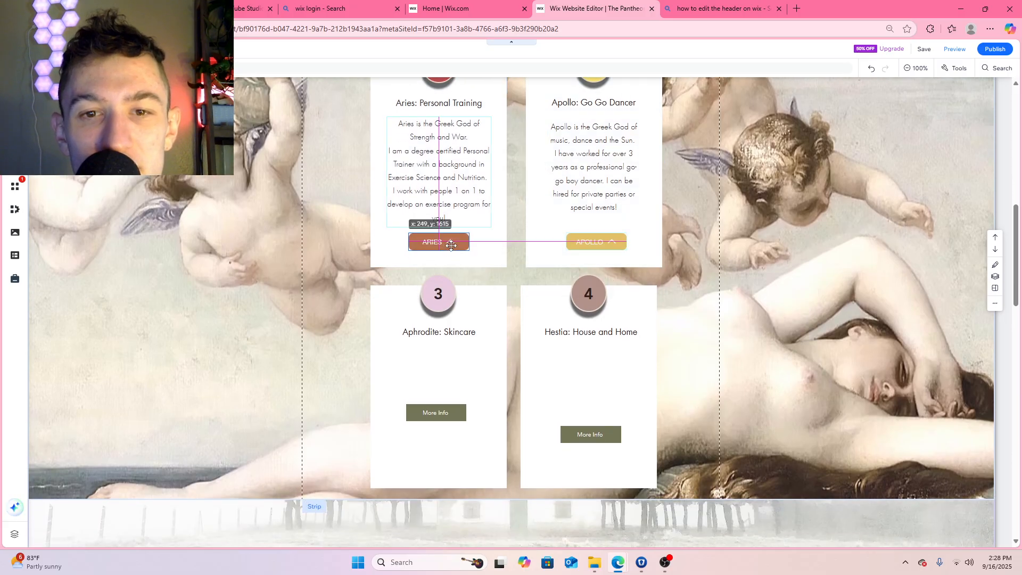
scroll(490, 290, down, 1)
scroll(490, 290, down, 1)
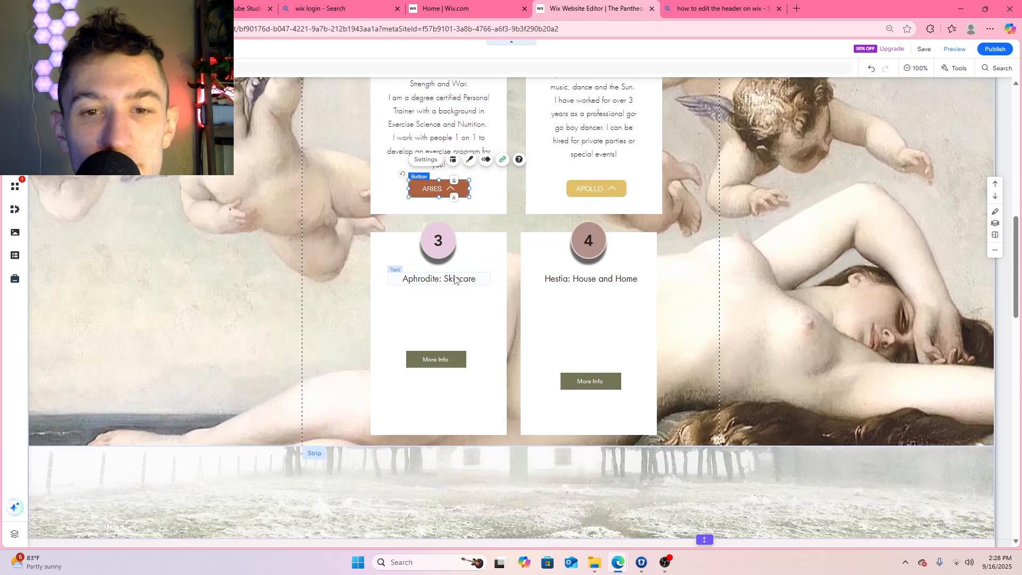
click(455, 281)
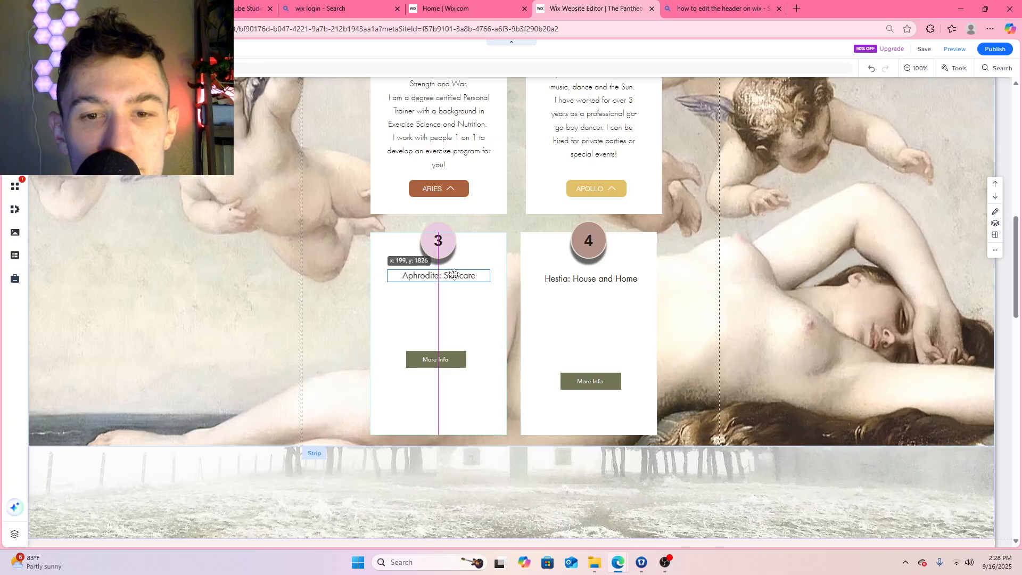
Try to copy the Apollo description text into the Aphrodite: Skincare box
scroll(570, 153, up, 2)
click(586, 229)
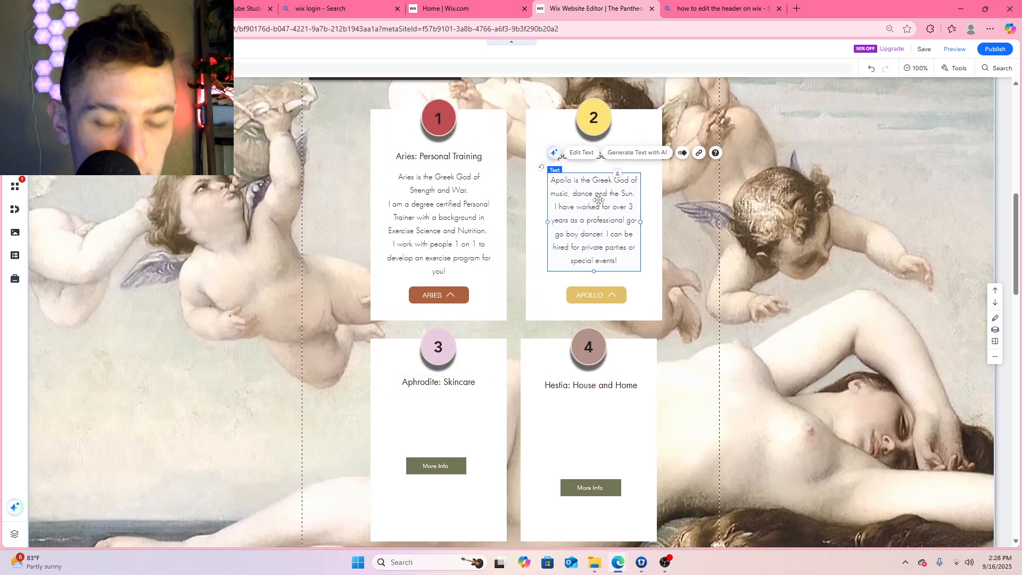
scroll(421, 410, down, 2)
click(432, 309)
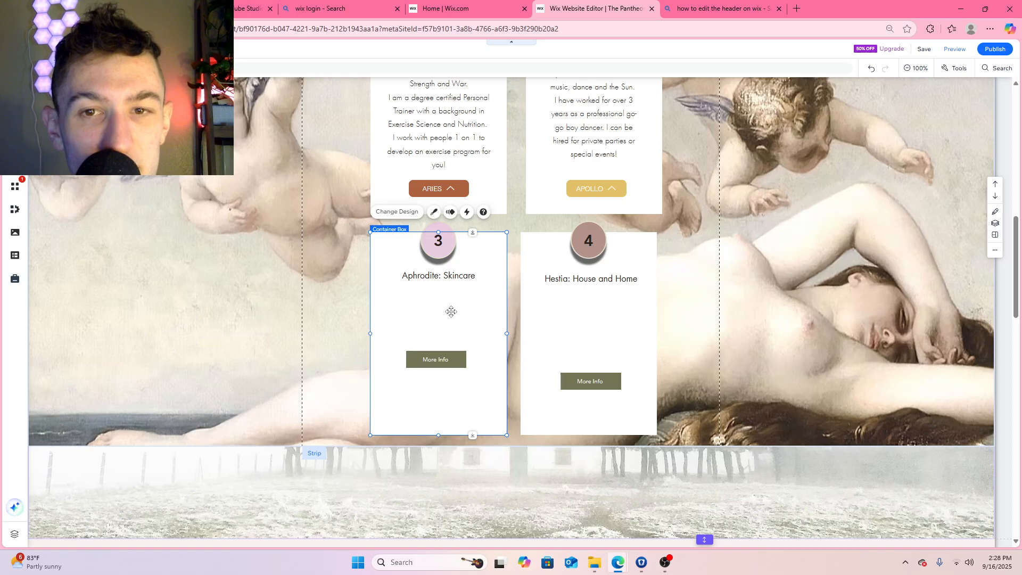
scroll(576, 272, up, 3)
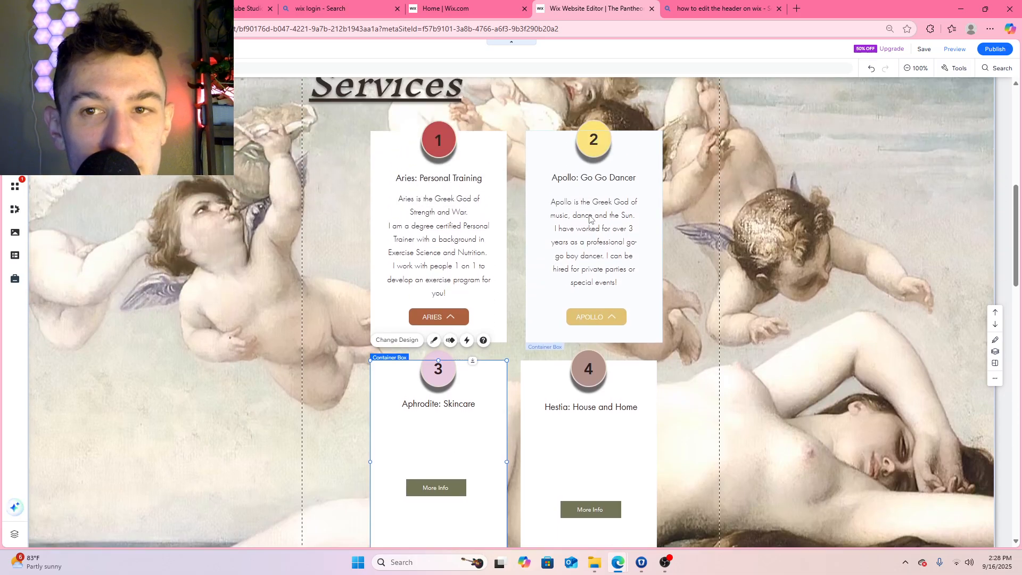
click(601, 259)
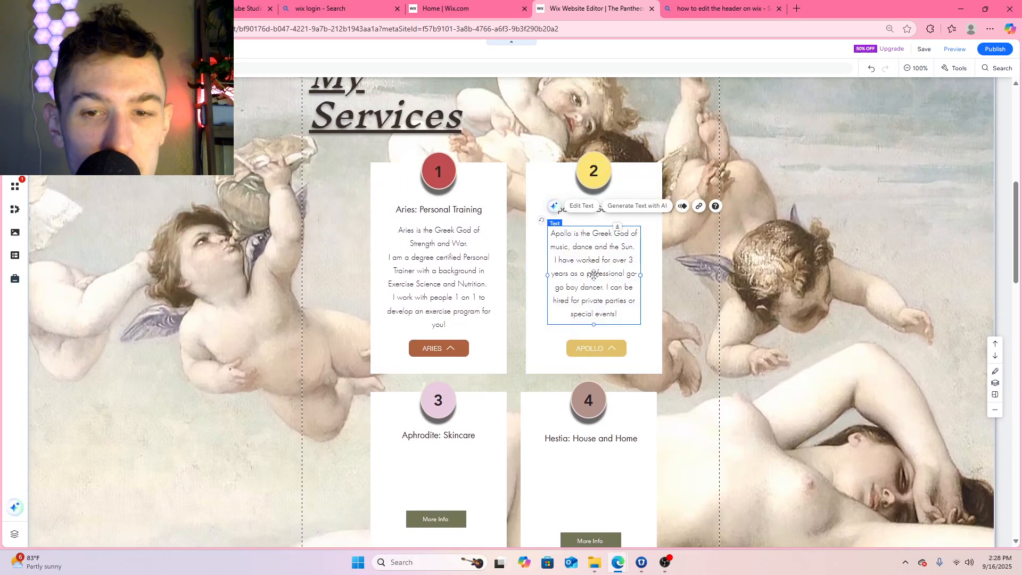
scroll(594, 275, down, 5)
click(322, 208)
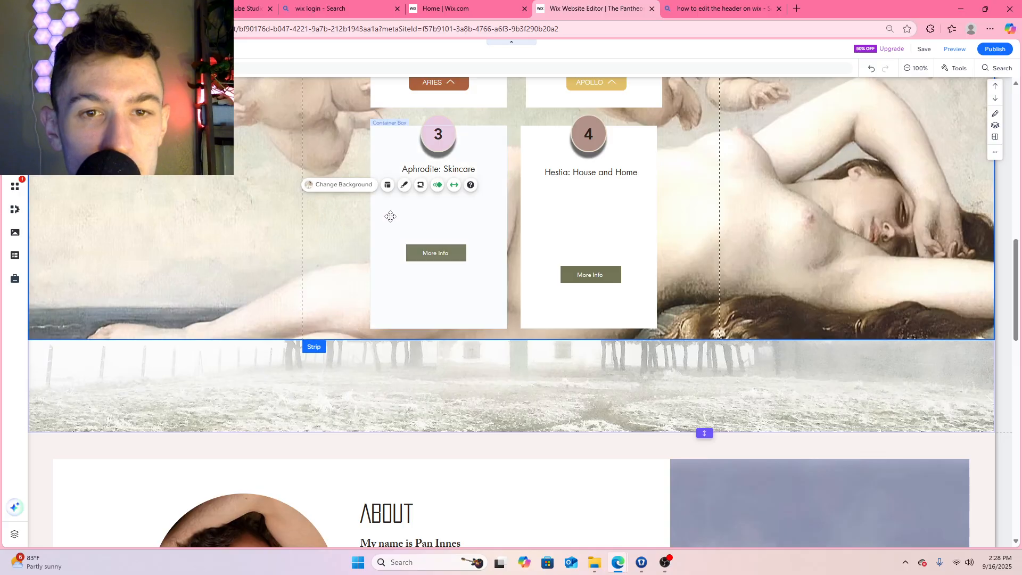
scroll(531, 209, up, 4)
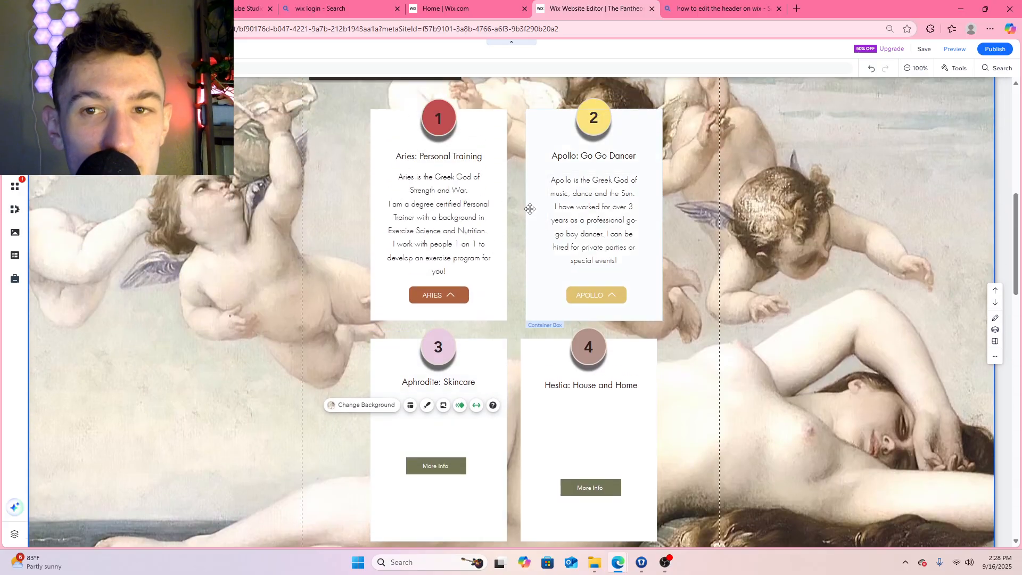
click(608, 206)
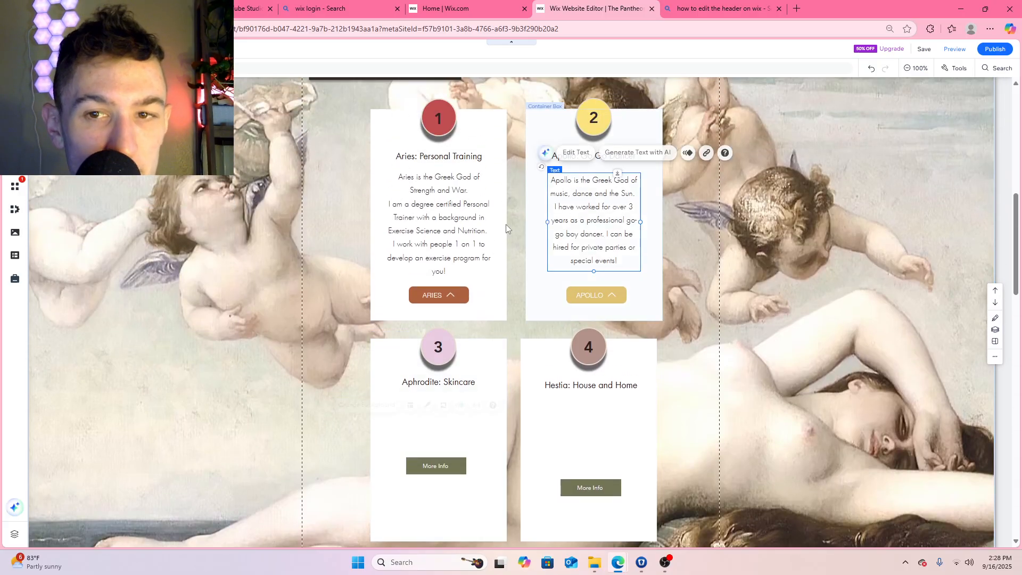
Try moving the Aries description out of its box, and undo that move along with the Aphrodite title's shift
click(458, 224)
scroll(401, 267, down, 3)
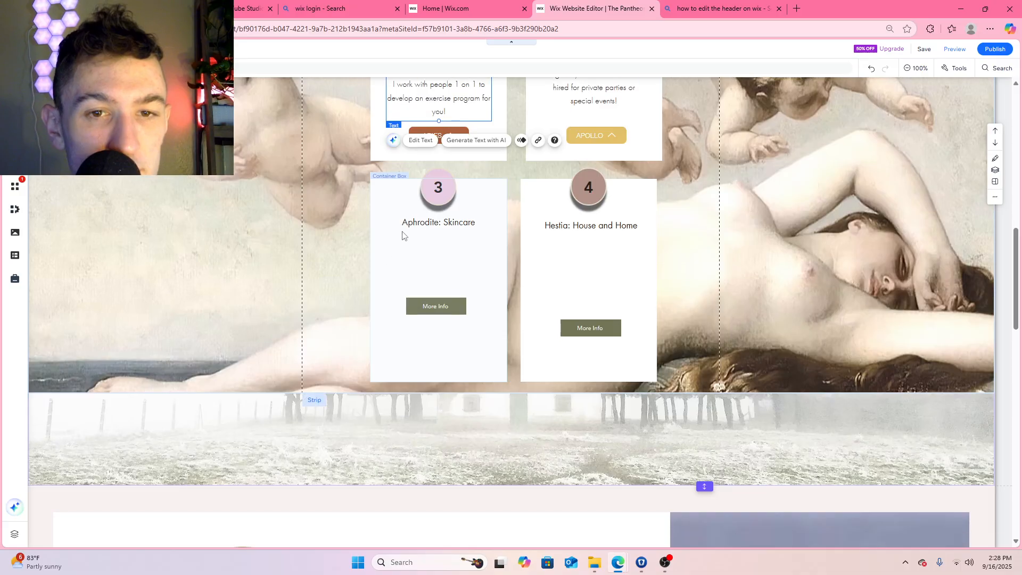
scroll(348, 106, up, 3)
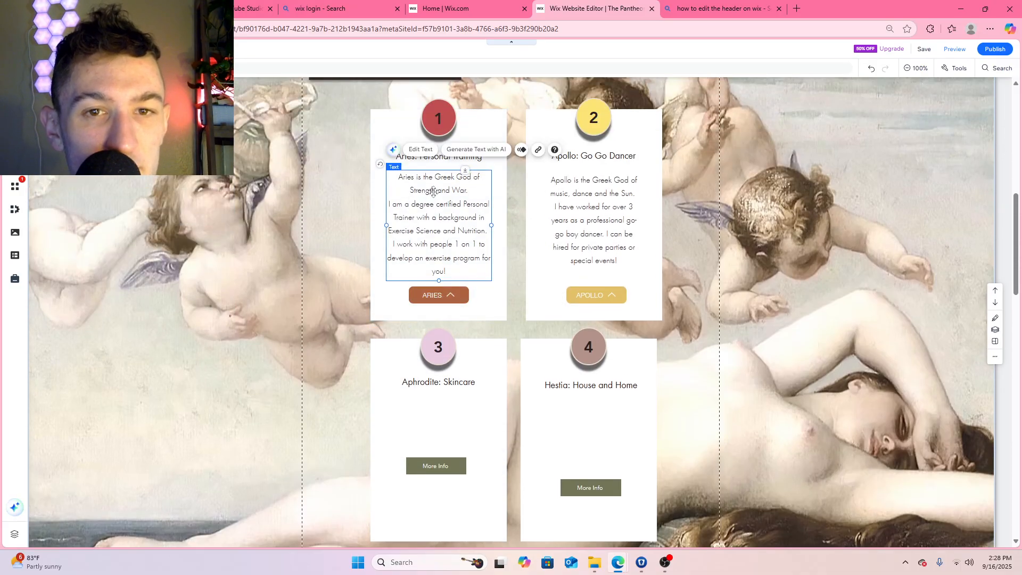
drag(434, 192, 339, 232)
key(ctrl+z)
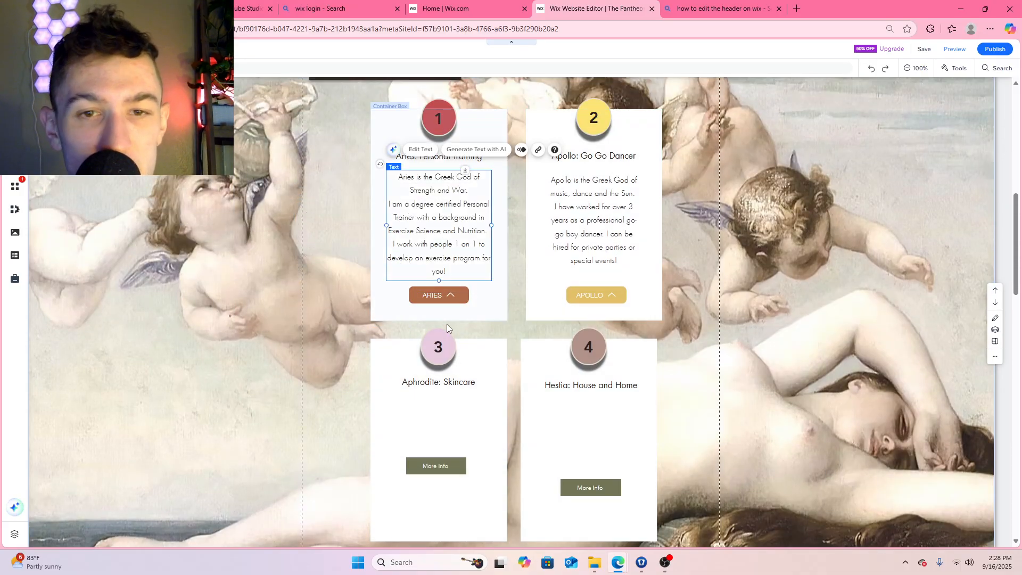
Raise the Aphrodite: Skincare title slightly so it sits closer to the number 3 circle
scroll(447, 325, down, 3)
scroll(413, 262, up, 1)
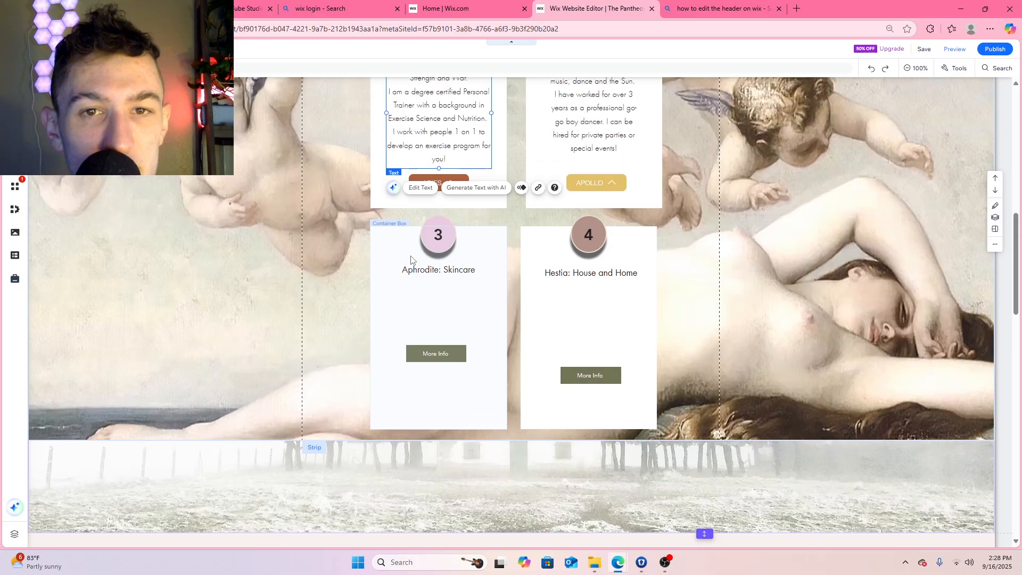
scroll(411, 259, up, 3)
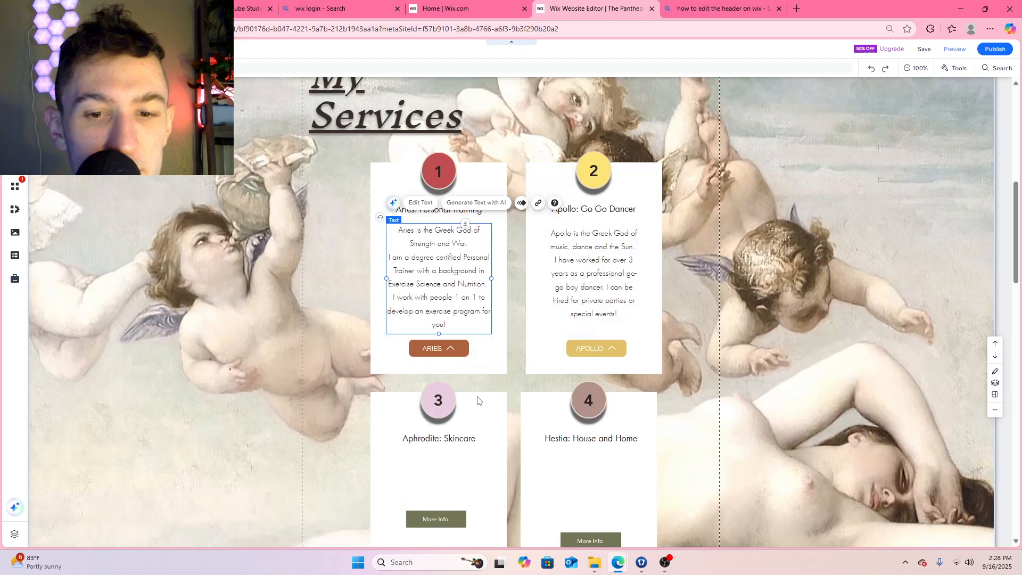
drag(459, 443, 457, 435)
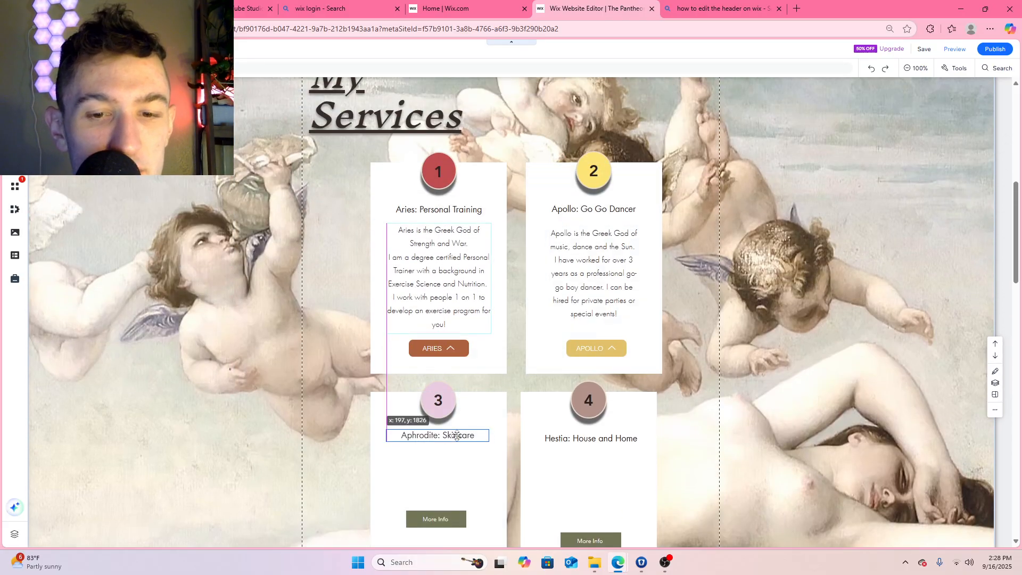
Copy the Aries description text and paste a duplicate of it into the Aphrodite: Skincare box
click(420, 232)
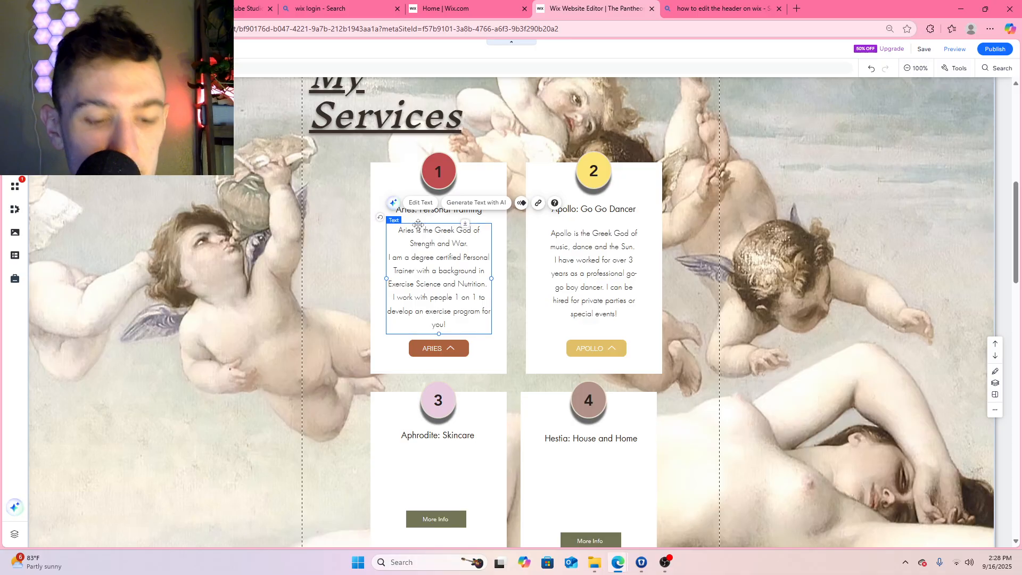
scroll(419, 223, down, 7)
scroll(399, 281, up, 4)
click(400, 298)
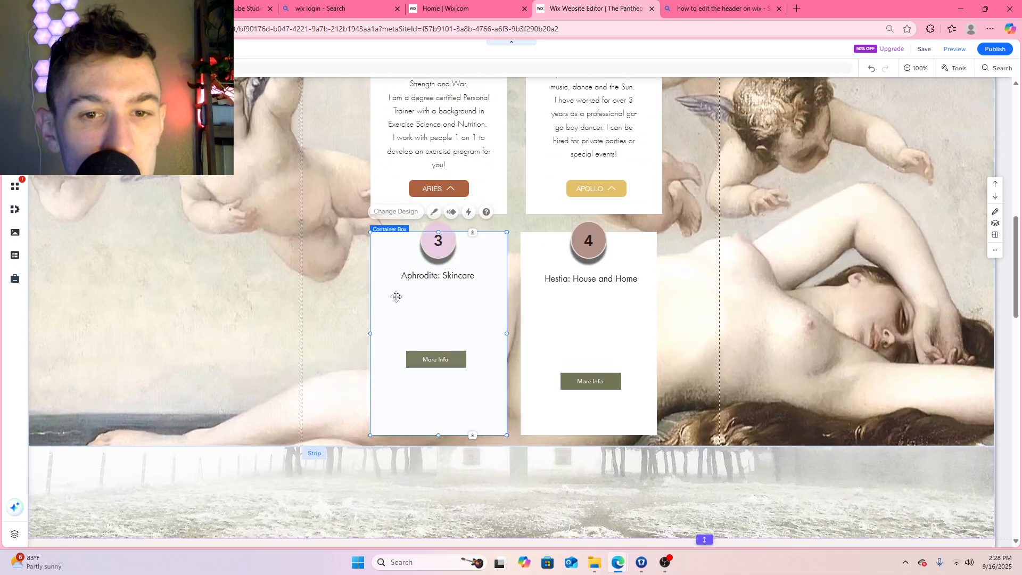
scroll(401, 300, up, 4)
click(438, 294)
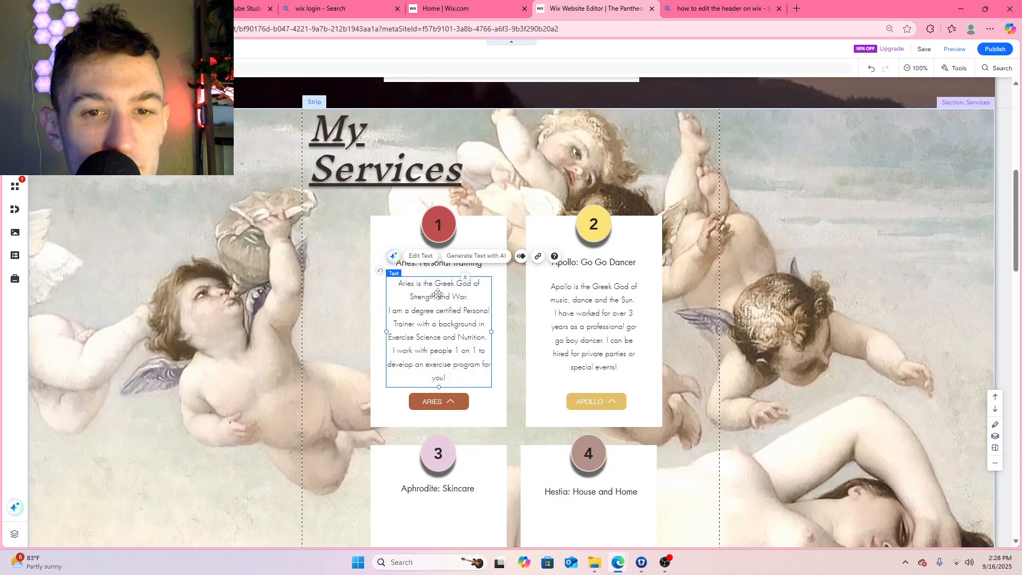
right_click(436, 293)
scroll(418, 256, down, 6)
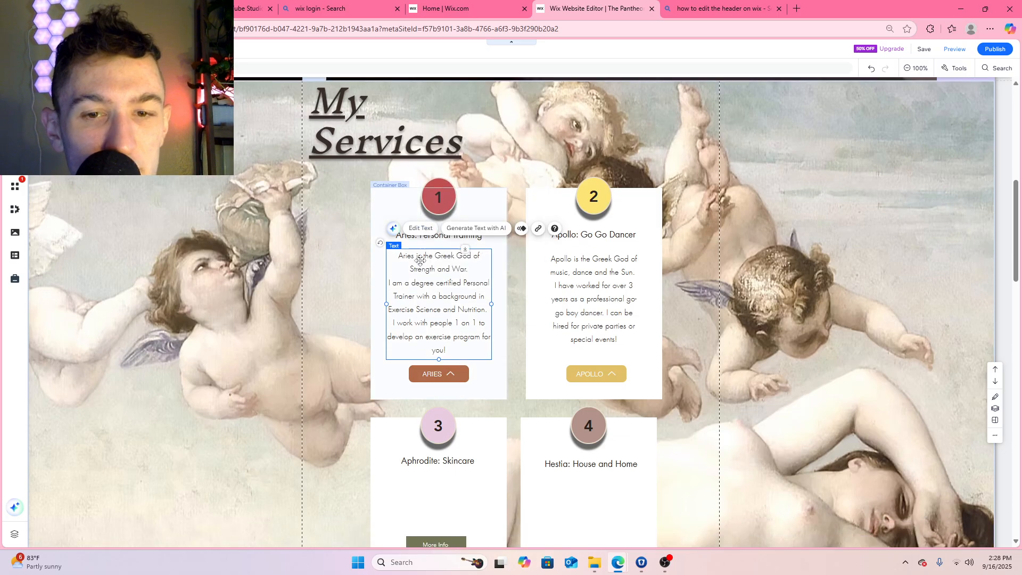
right_click(416, 200)
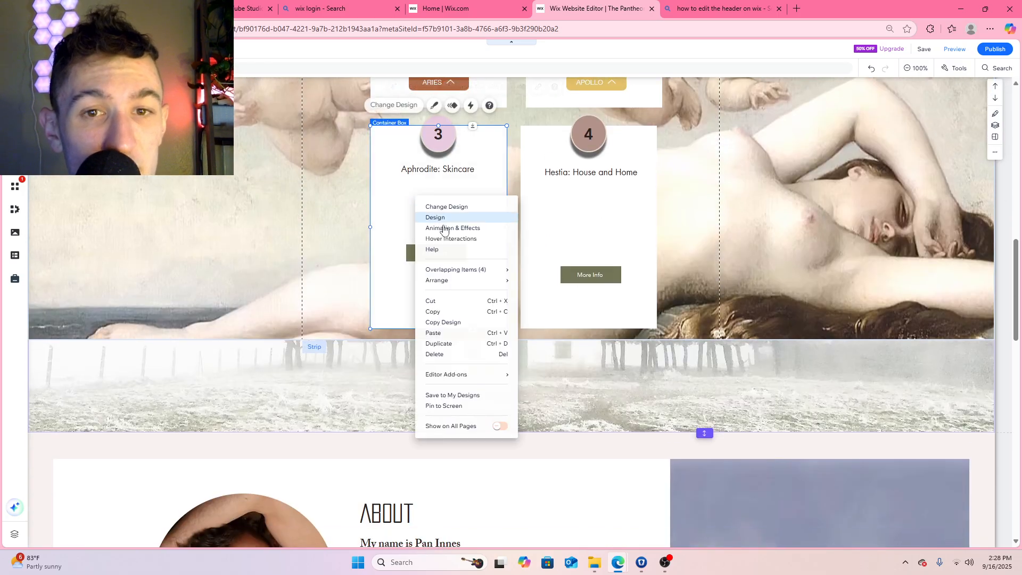
click(449, 333)
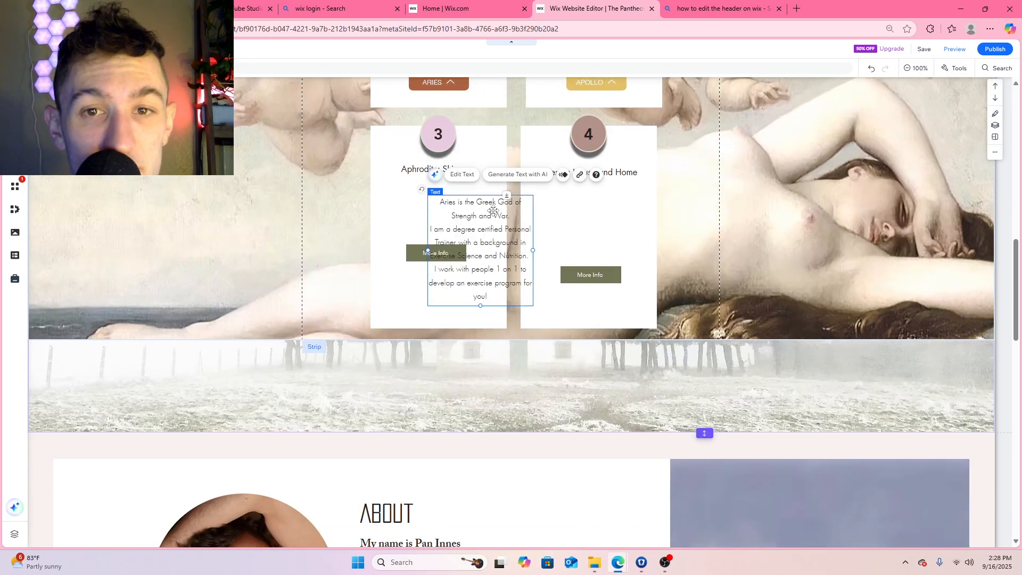
Lower and centre the Aphrodite box's More Info button, and place the pasted description between the title and the button
drag(493, 211, 571, 184)
drag(439, 254, 438, 309)
click(545, 196)
drag(545, 196, 447, 205)
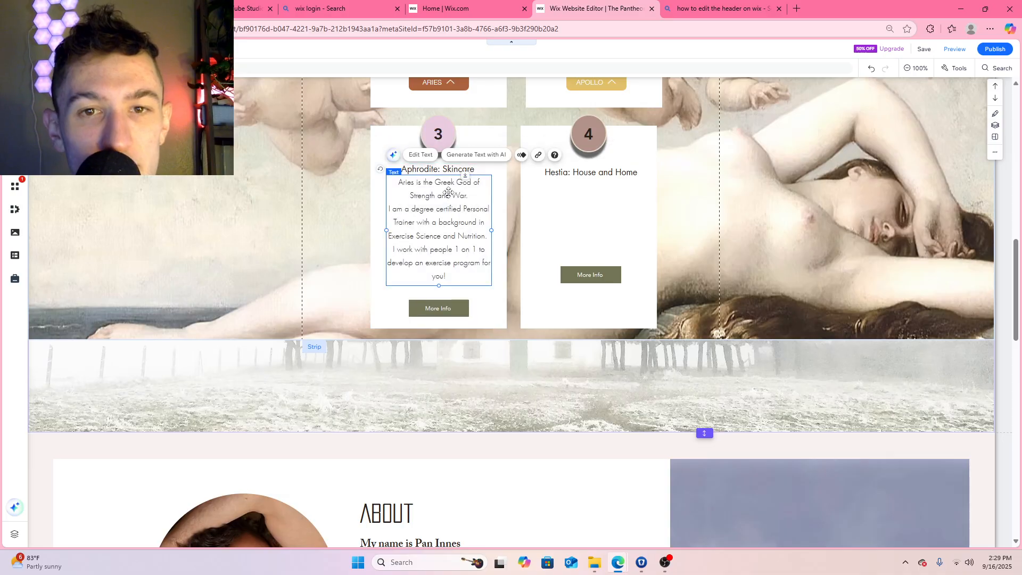
Replace the pasted text in the Aphrodite: Skincare box with "Aphrodite is the Goddess of Beauty and Love."
double_click(449, 193)
text(Aph)
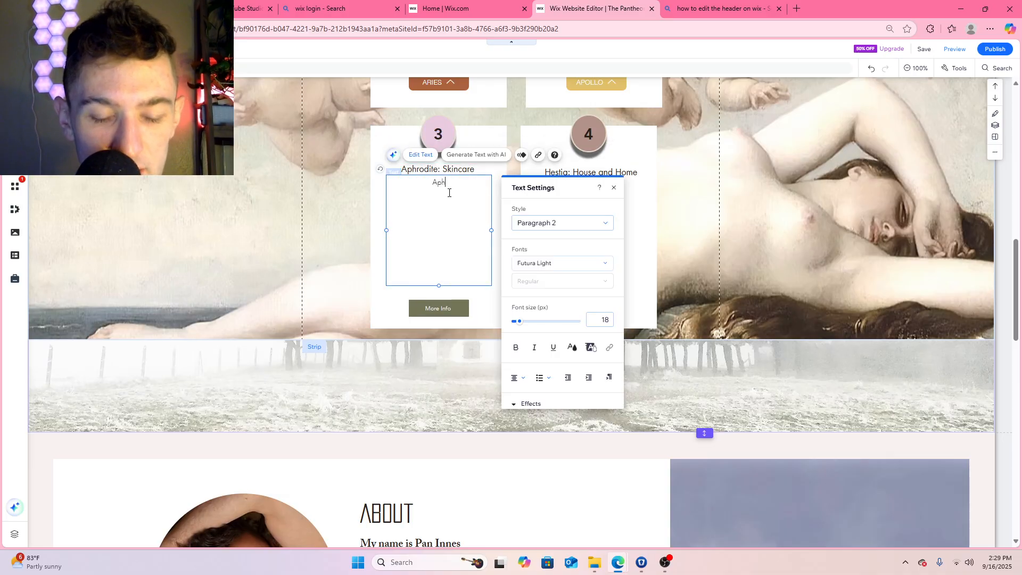
text(rodite is the )
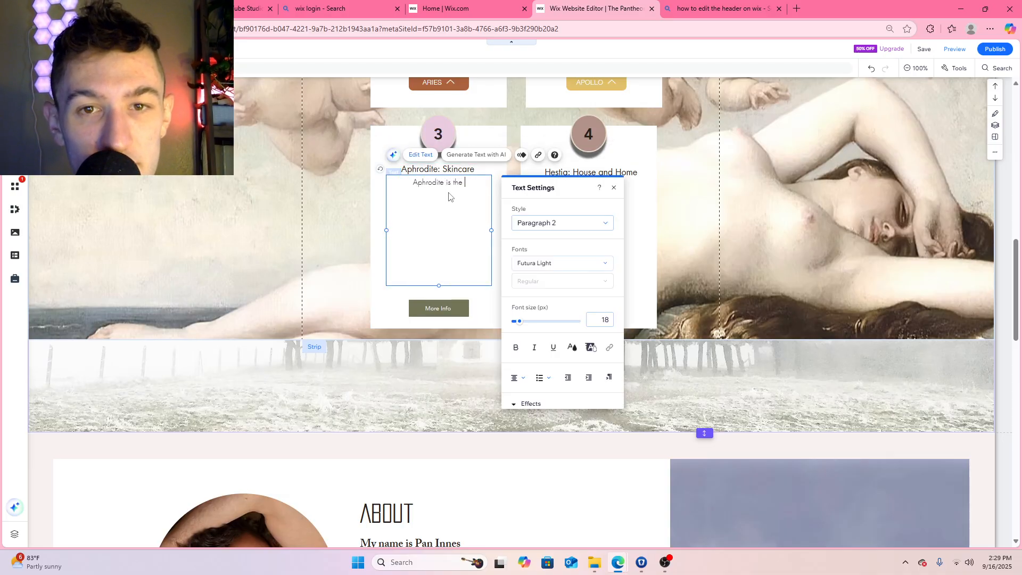
text(Goddess of)
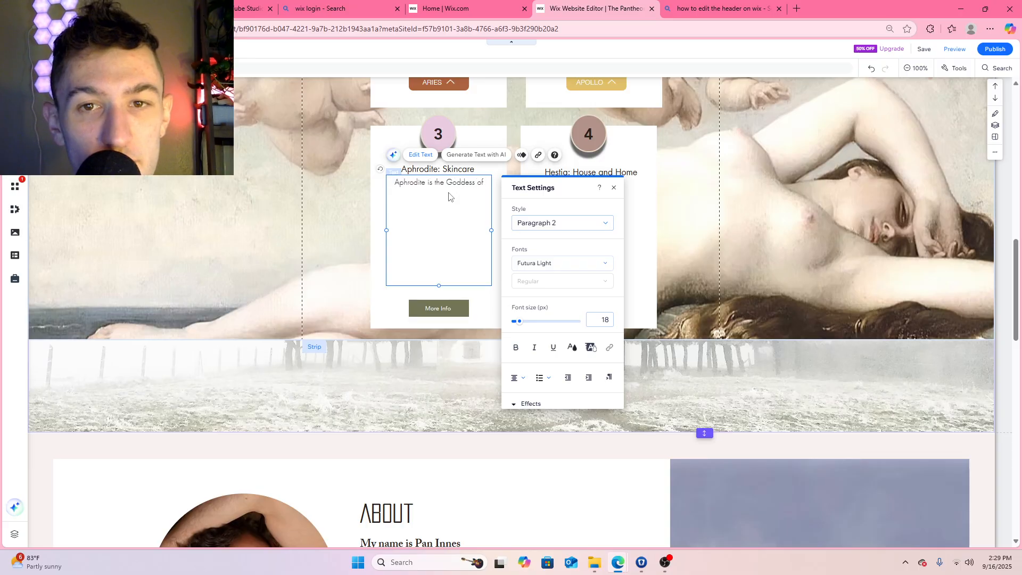
text( Beaut)
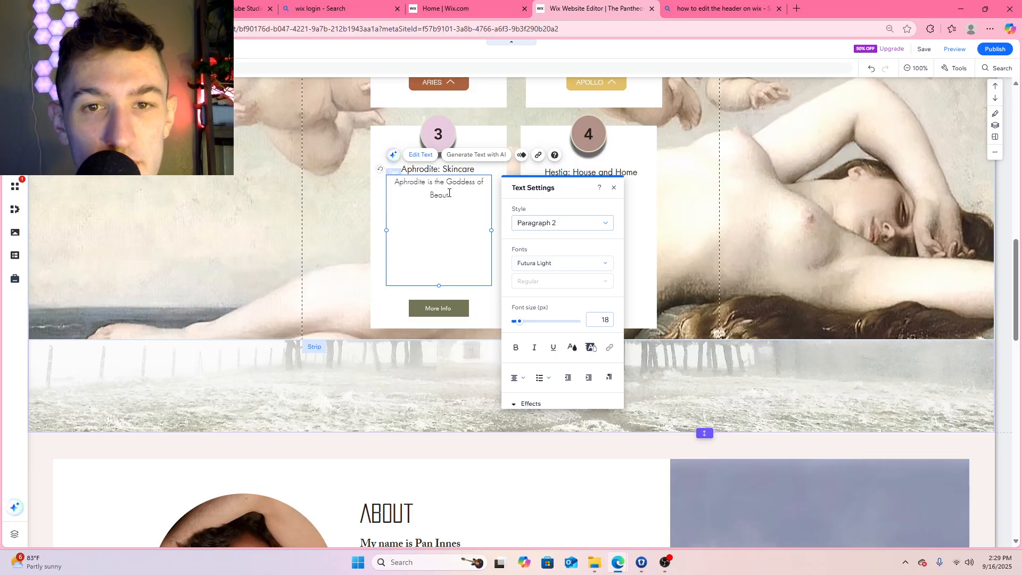
text(y and Love.)
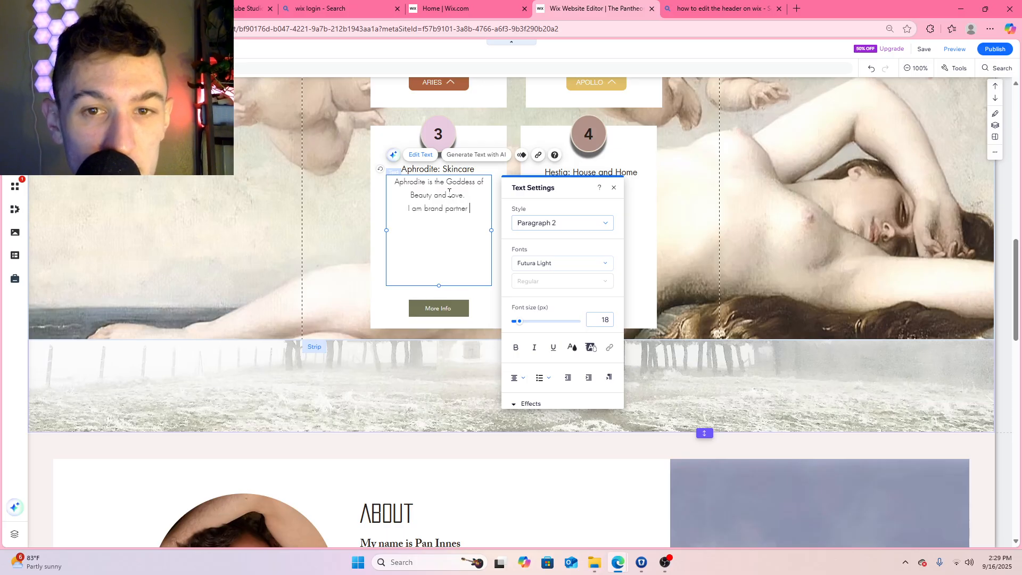
Add the line "I am brand partner with Neora Skincare, since 2025." to the Aphrodite description and ignore the spelling suggestion for Neora
text(with )
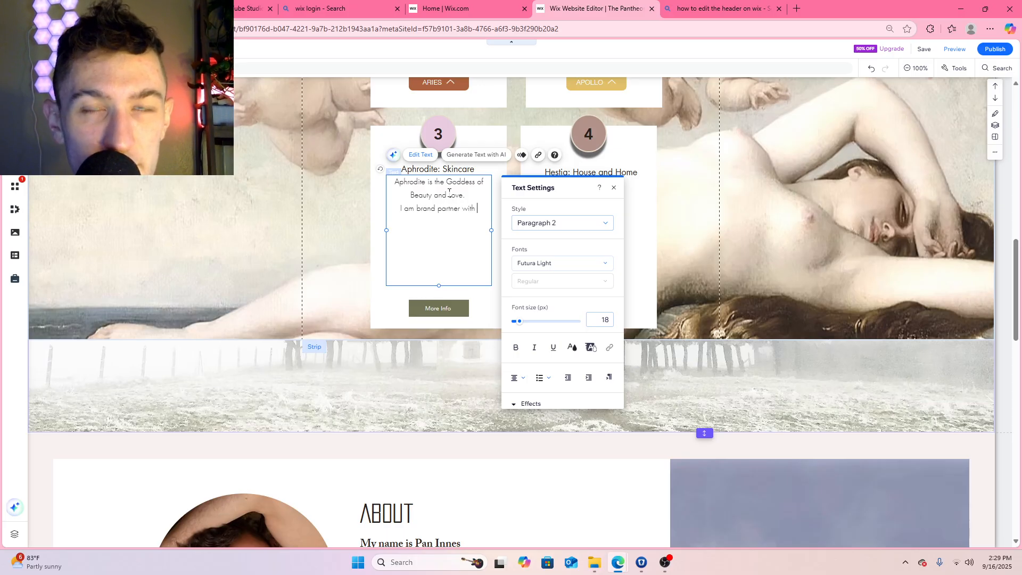
text(Neora Skinc)
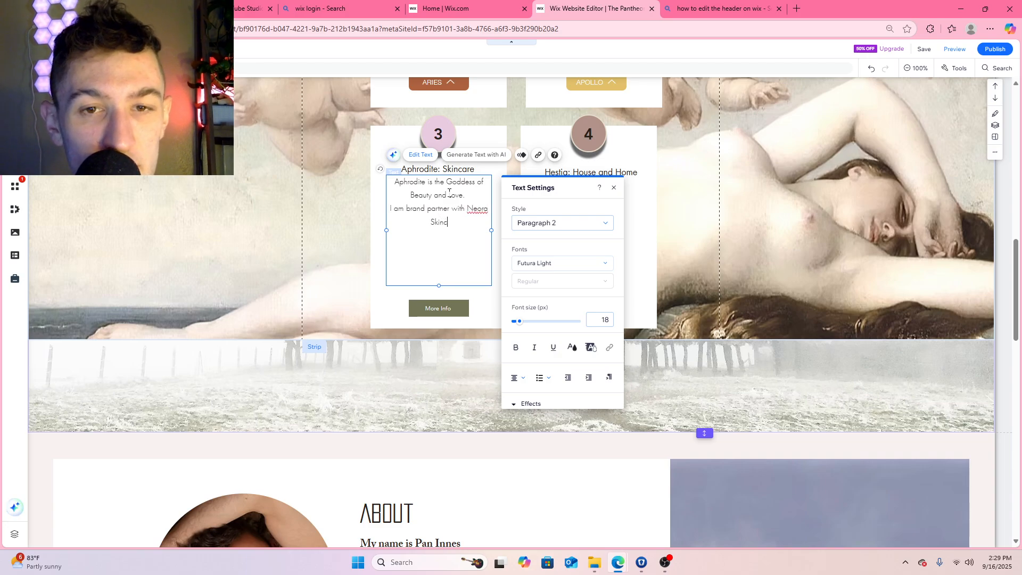
text(are, since)
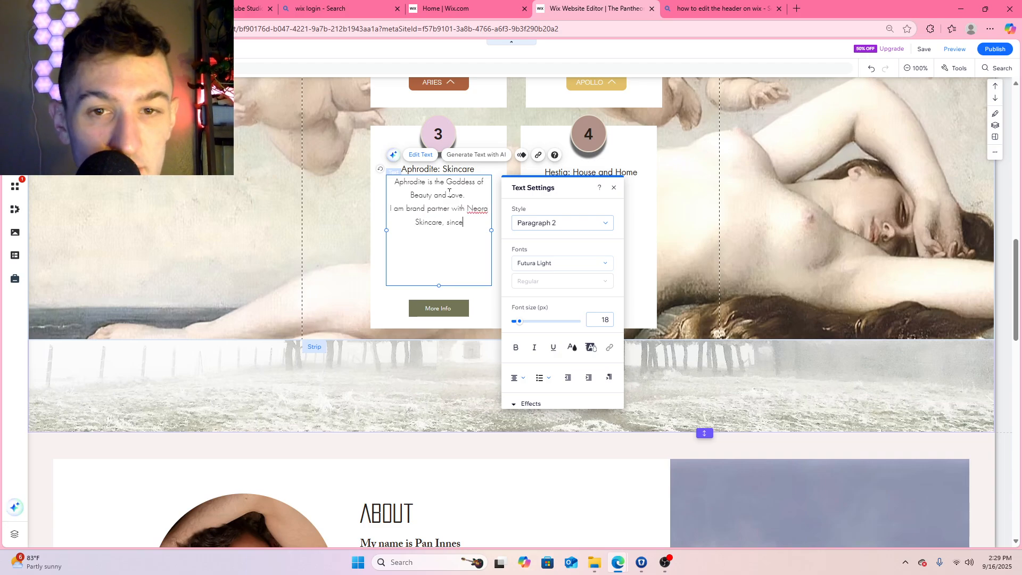
text( 2025)
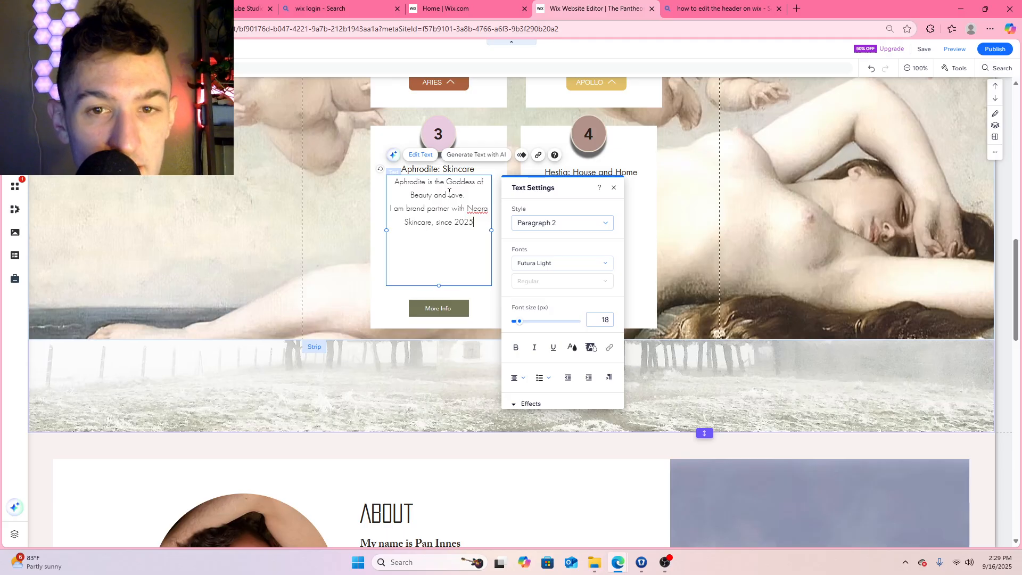
text(.)
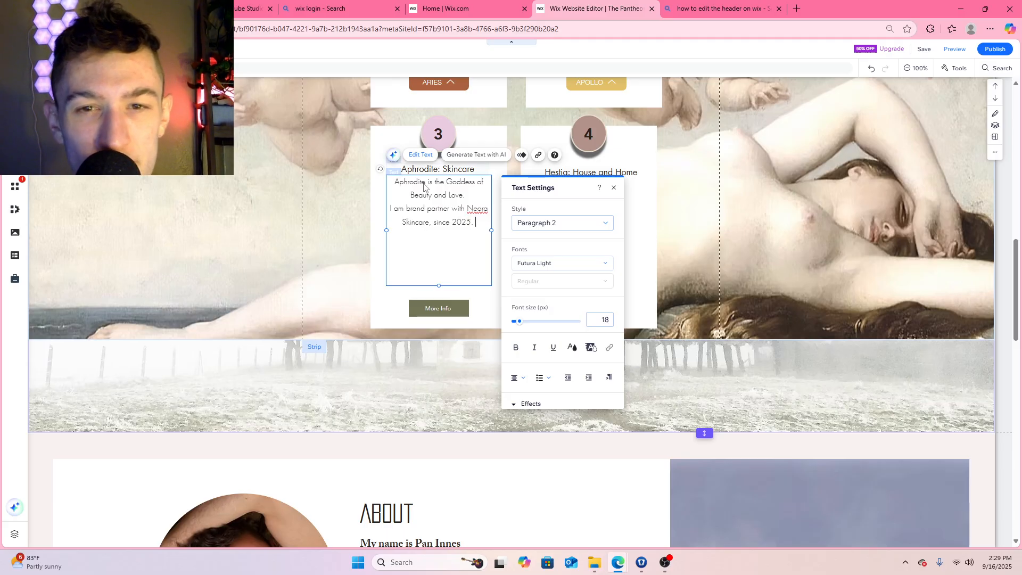
click(477, 208)
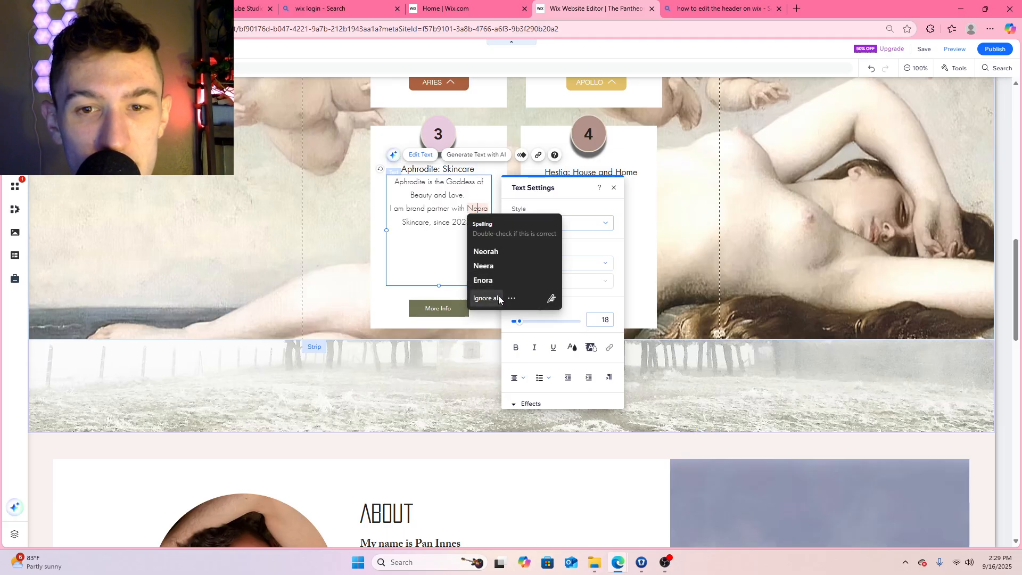
click(498, 298)
Add "Through this page you can connect to my branded website with Neora and find the perfect skincare for you!" to the Aphrodite description
click(480, 226)
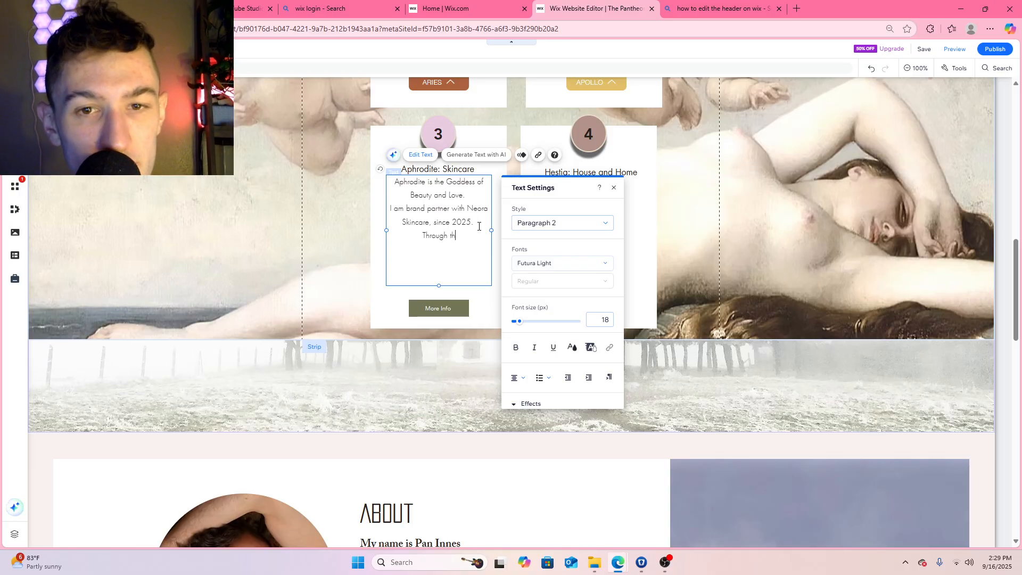
text(Through this page you can c)
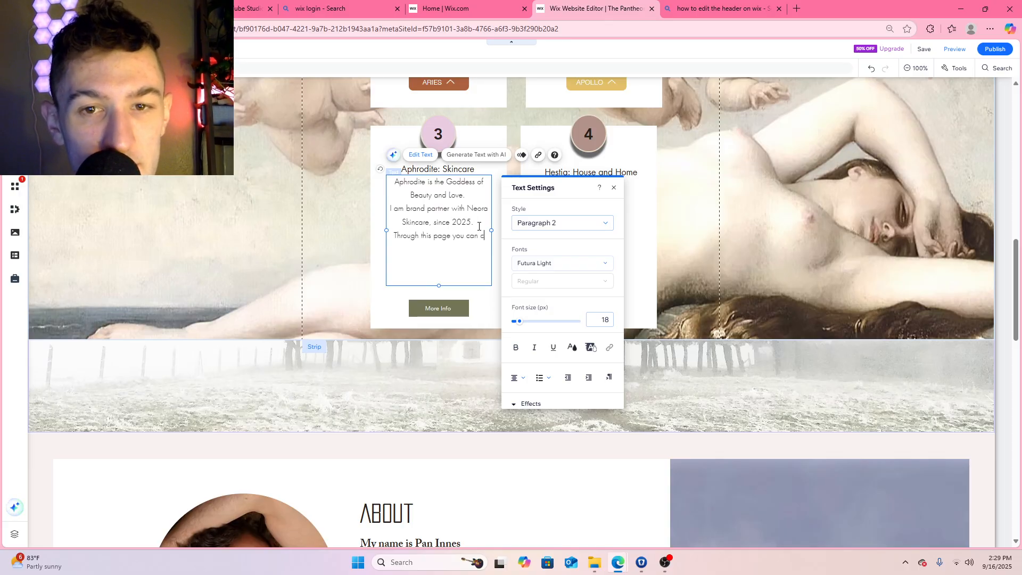
text(onnect to me)
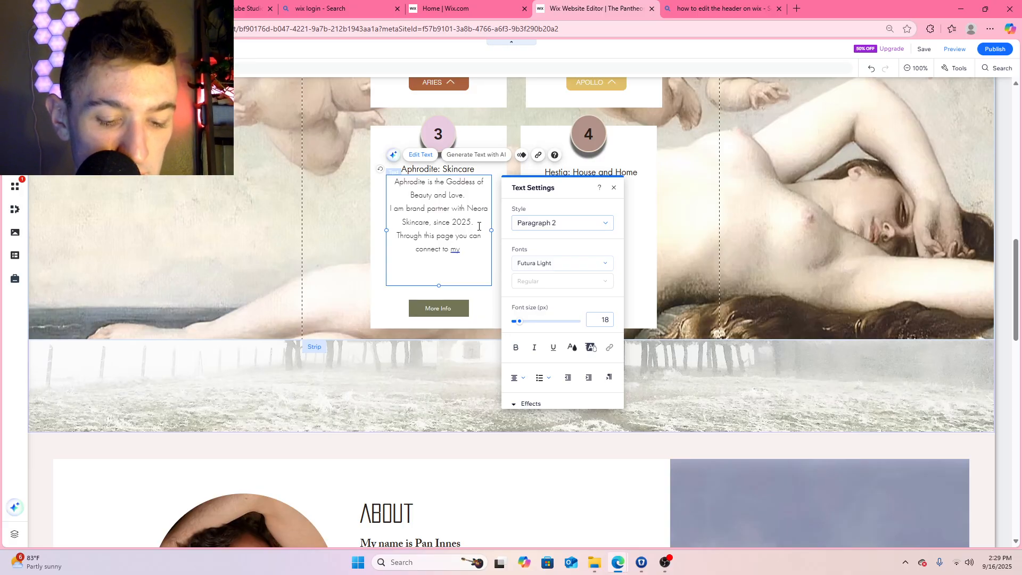
text( branded )
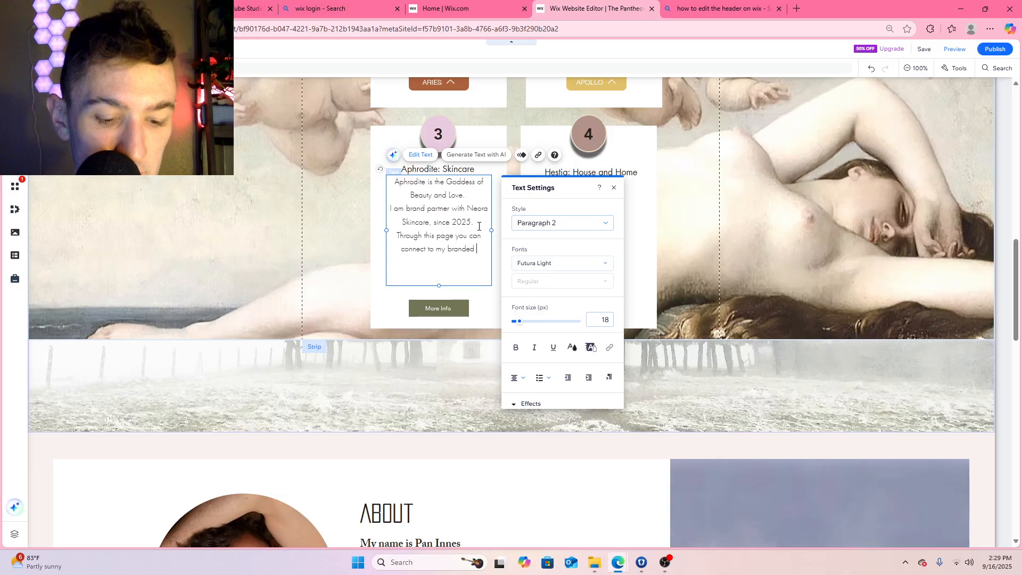
text(website with Neora)
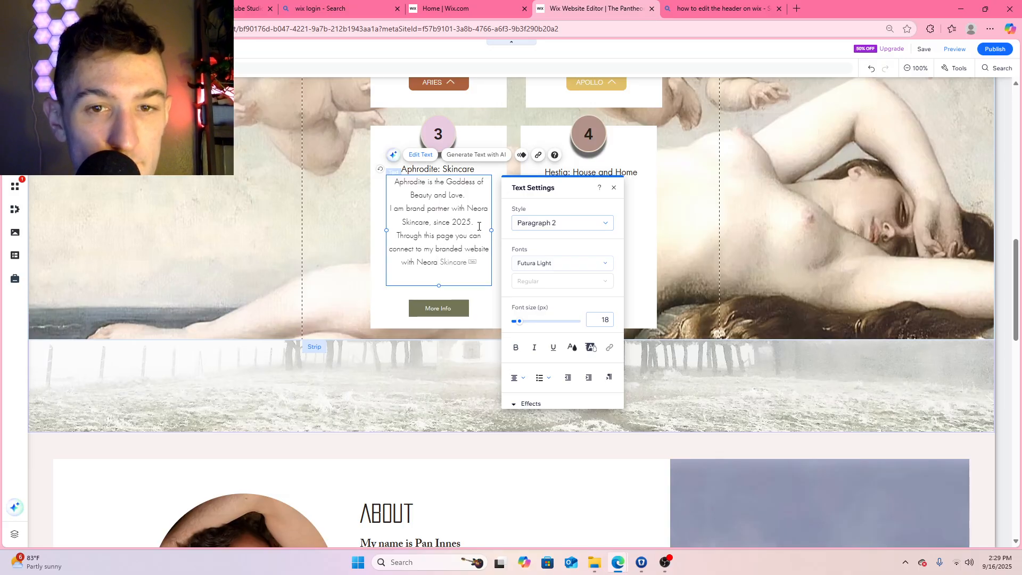
text( and )
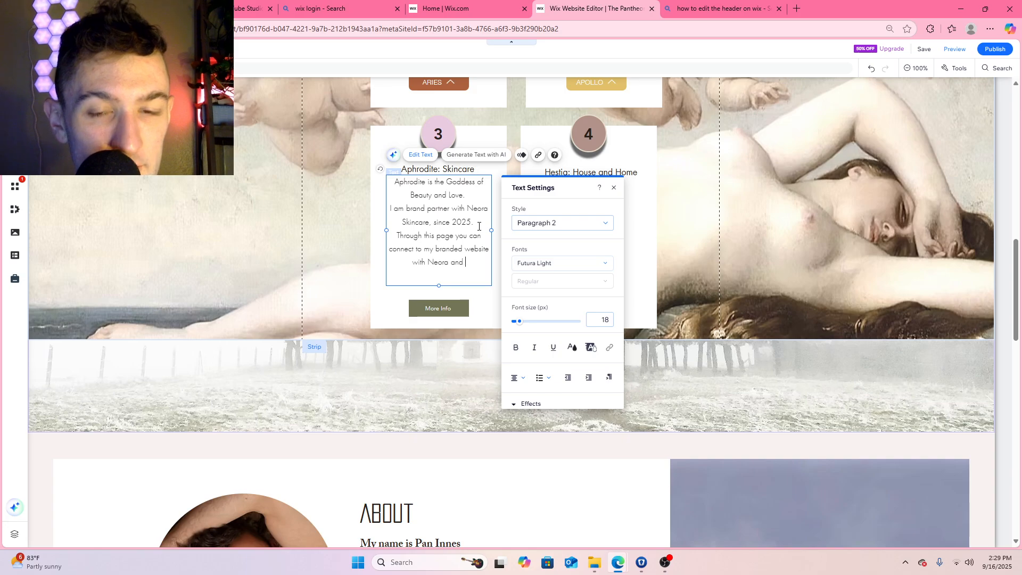
text(find the perfect)
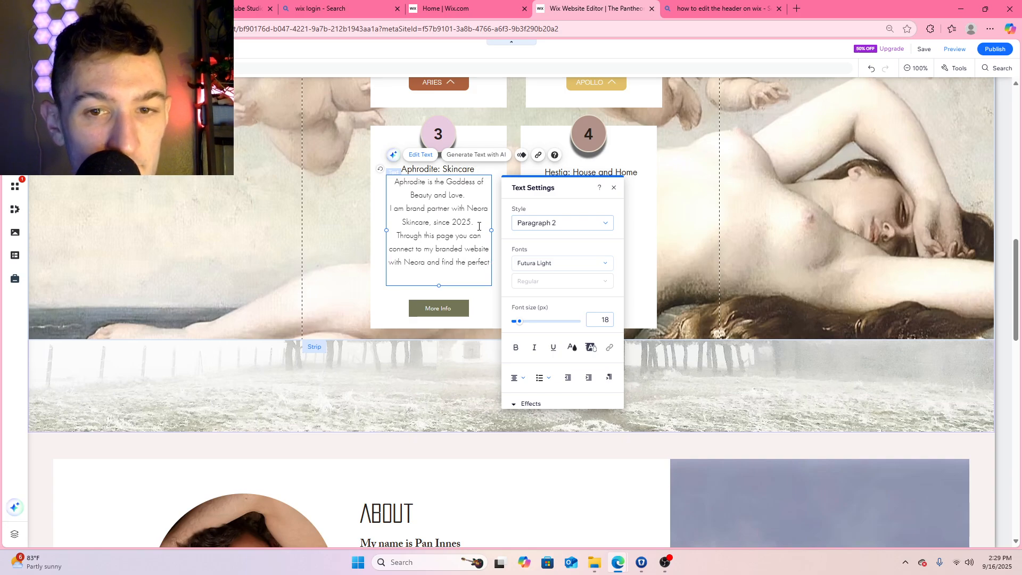
text( skincare for you!)
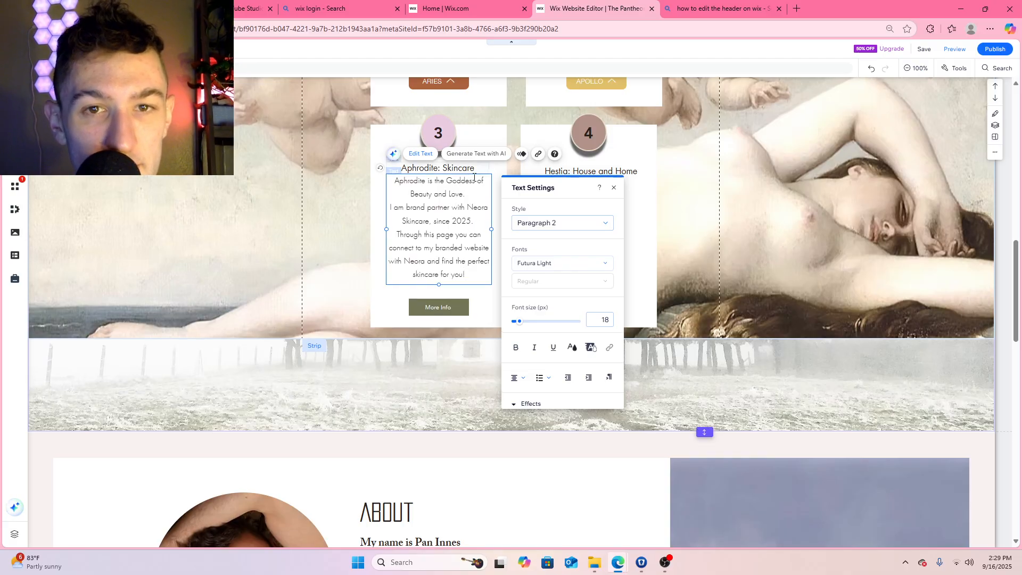
scroll(468, 186, up, 3)
scroll(503, 195, down, 3)
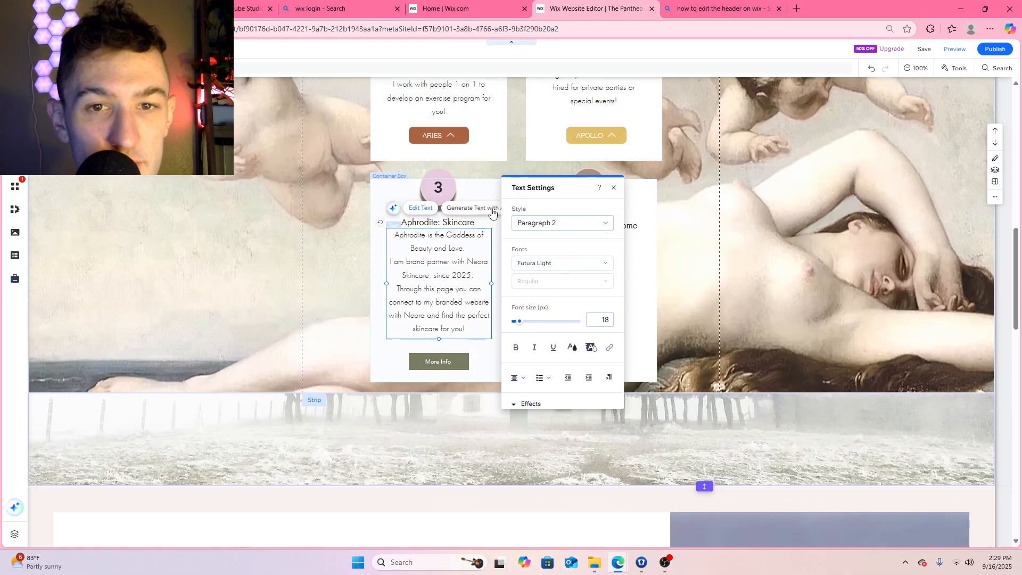
click(459, 208)
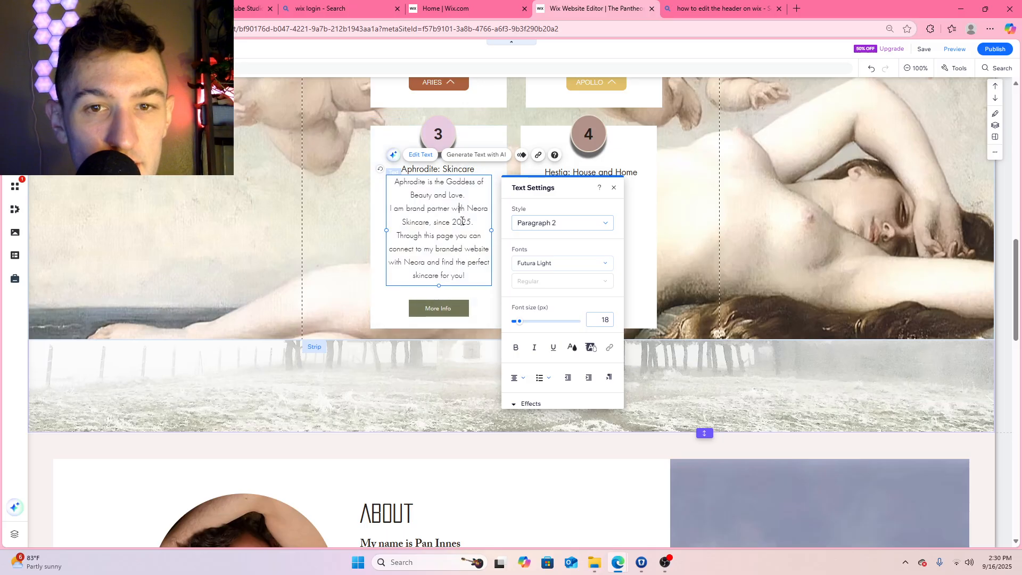
click(740, 198)
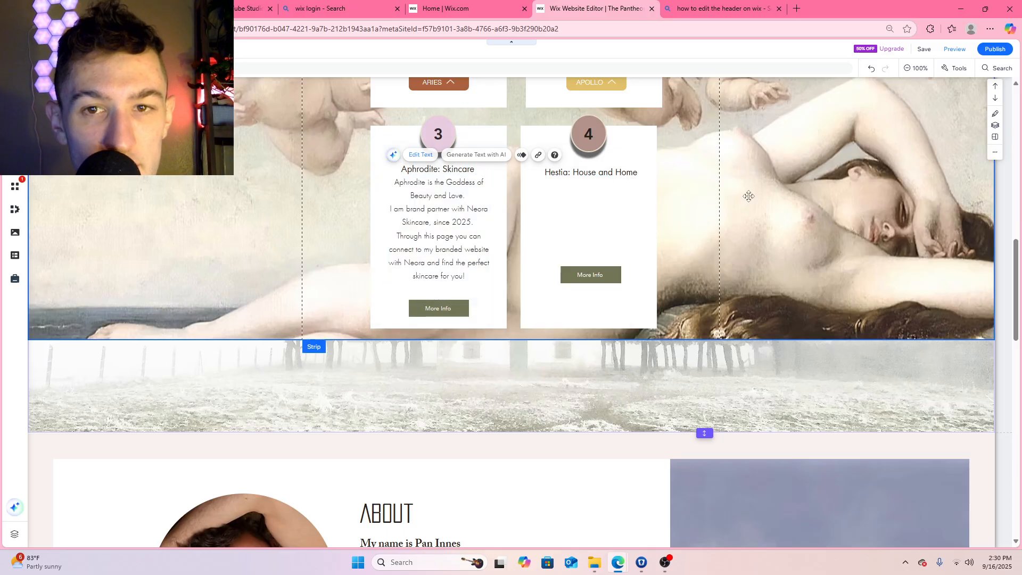
Lower the Aphrodite description slightly and nudge the Aphrodite: Skincare title up to leave a gap between them
click(481, 181)
drag(483, 175, 485, 185)
click(476, 165)
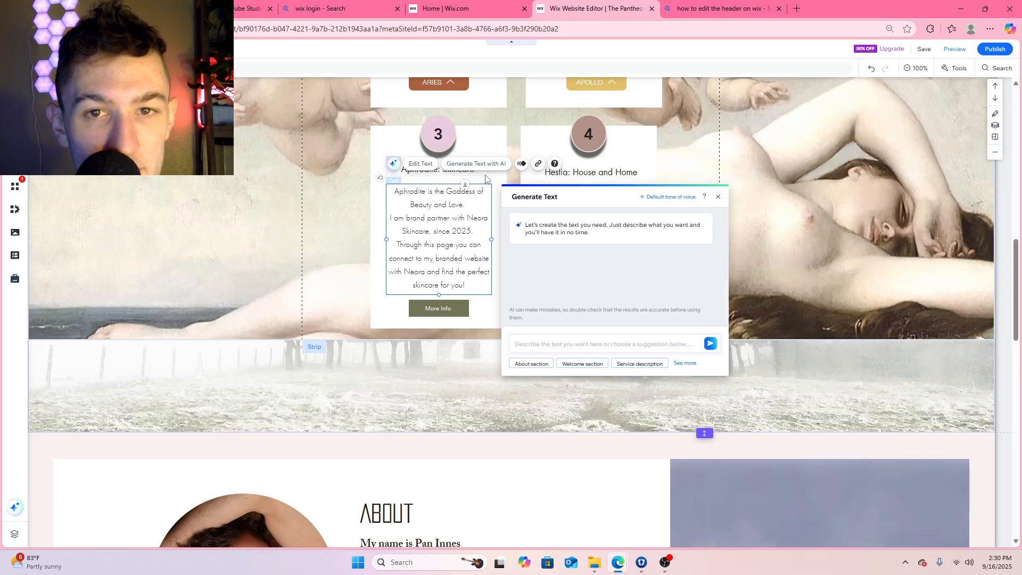
click(477, 168)
drag(478, 163, 477, 162)
Raise the Hestia: House and Home title so it lines up with the Aphrodite: Skincare title
scroll(504, 190, up, 3)
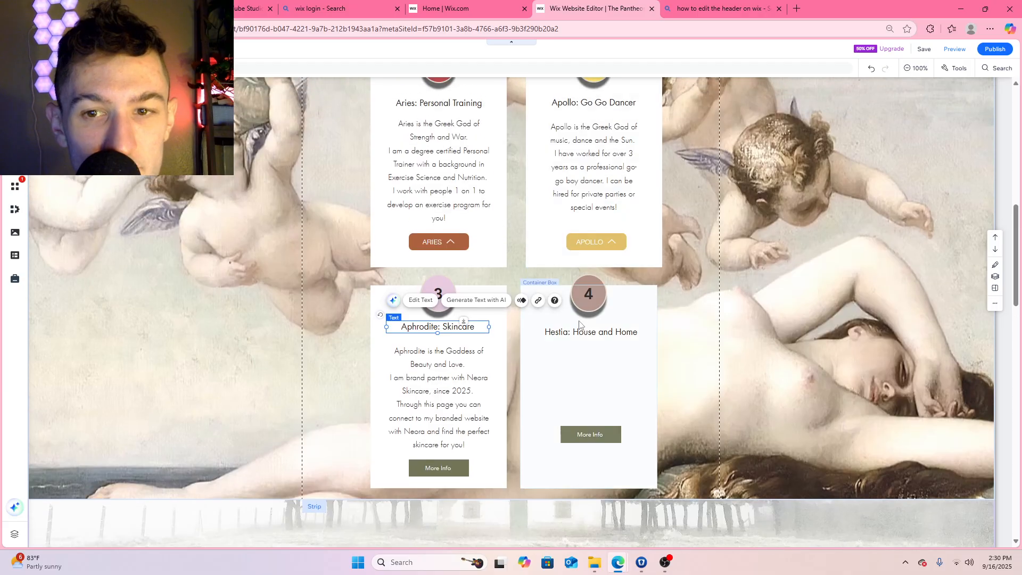
click(599, 333)
drag(598, 333, 600, 321)
scroll(465, 222, up, 4)
scroll(465, 223, down, 2)
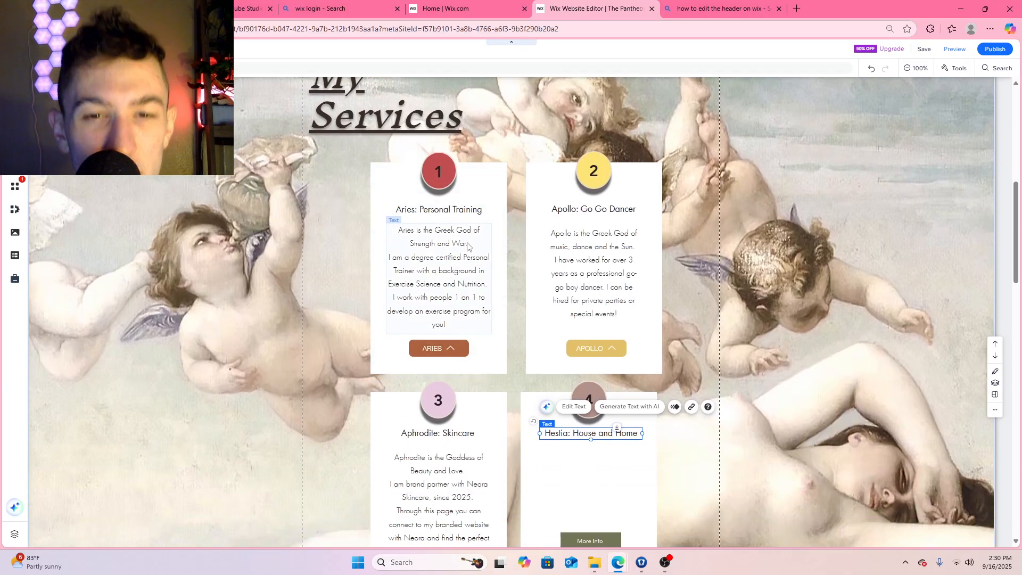
Try enlarging the Aries: Personal Training title's font size to 77 px, and undo the change
click(452, 211)
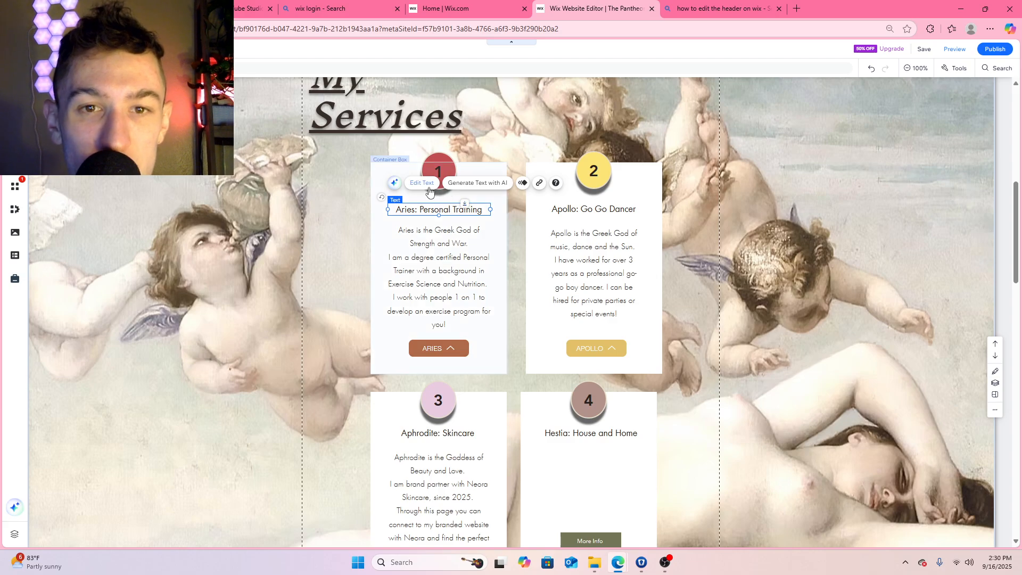
click(428, 189)
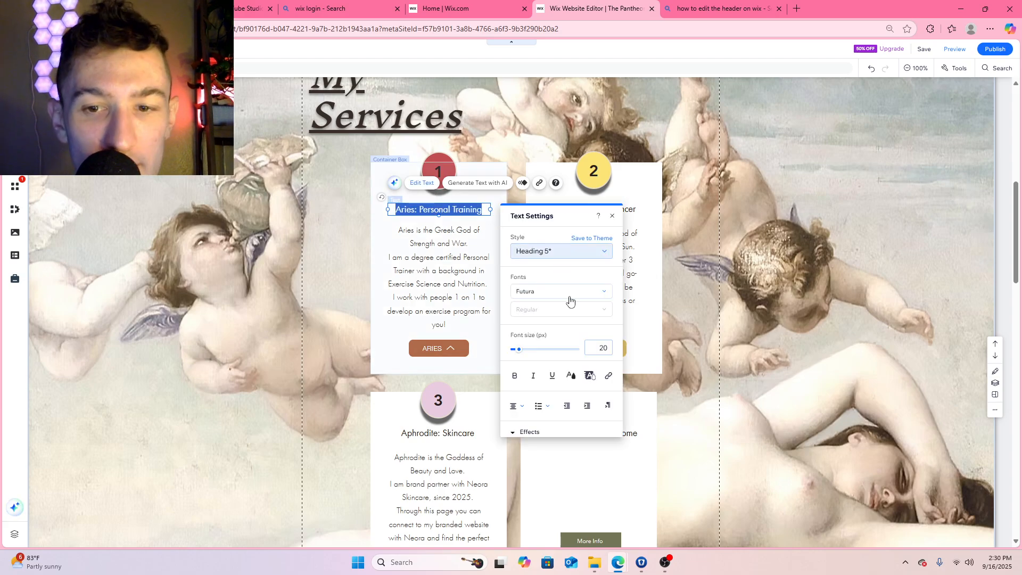
drag(541, 352, 545, 347)
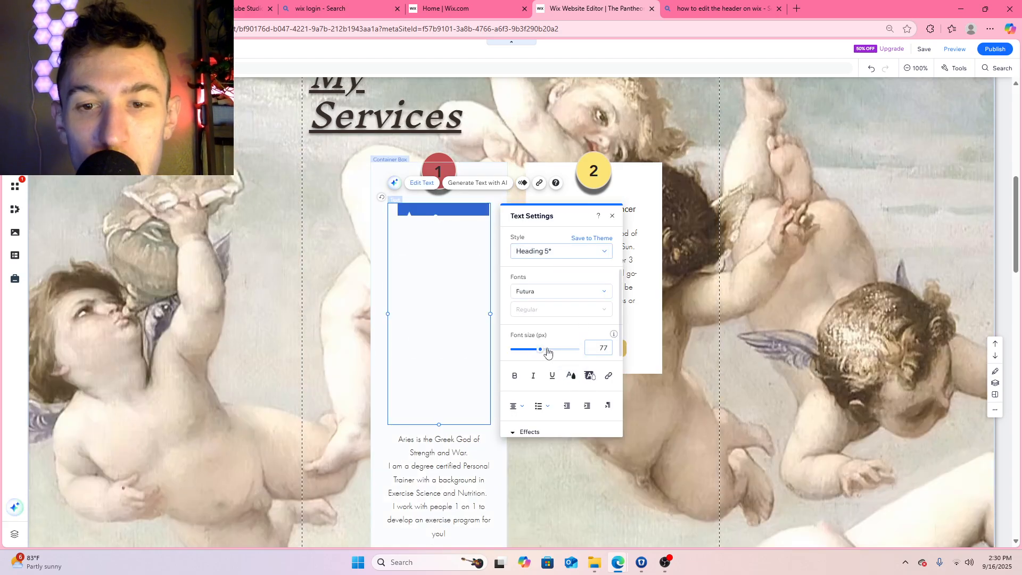
key(ctrl+z)
key(ctrl+z)
key(ctrl+z)
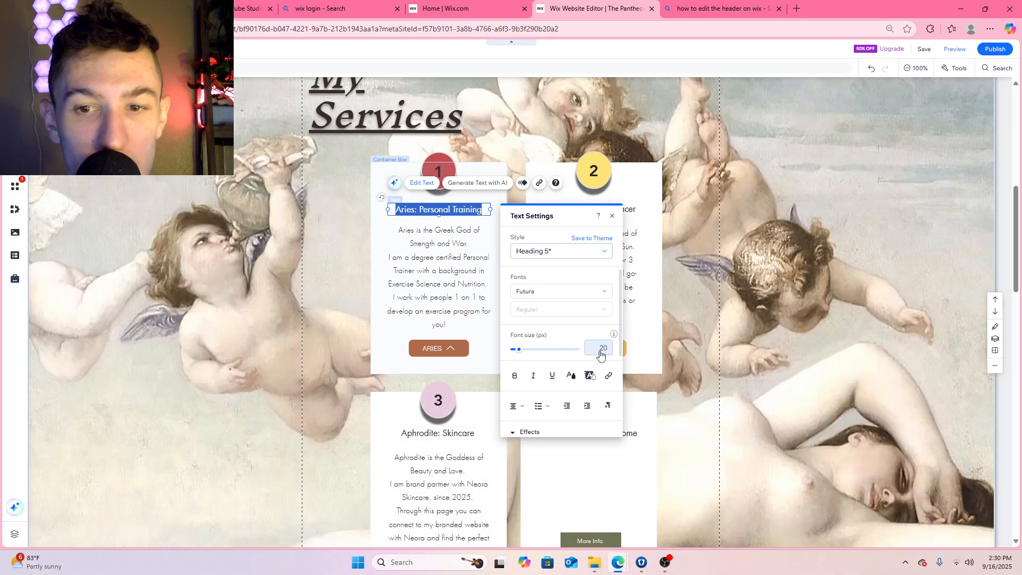
Try a red #C04E51 highlight behind the Aries: Personal Training title, and undo it
click(590, 377)
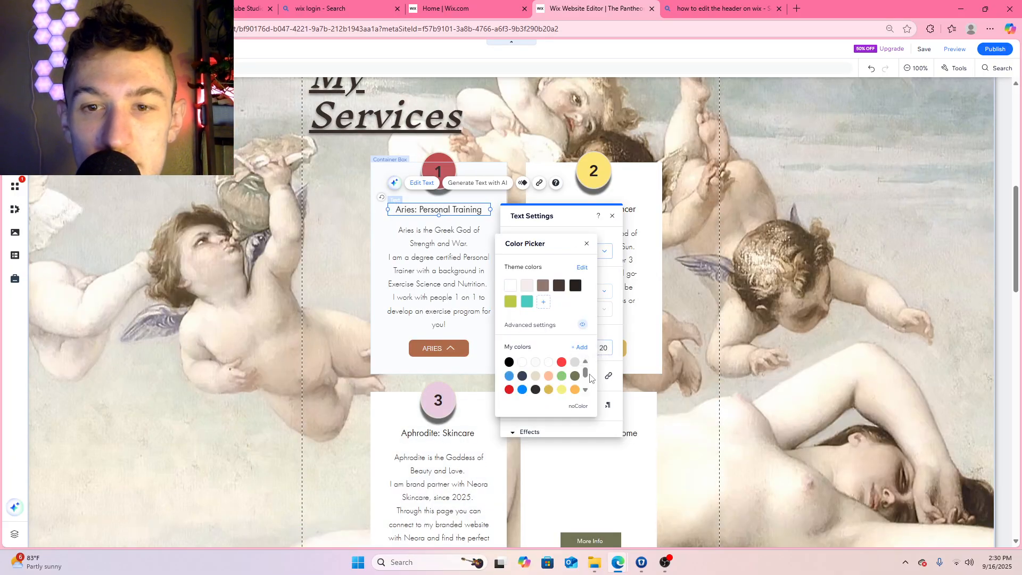
scroll(541, 372, down, 2)
click(508, 389)
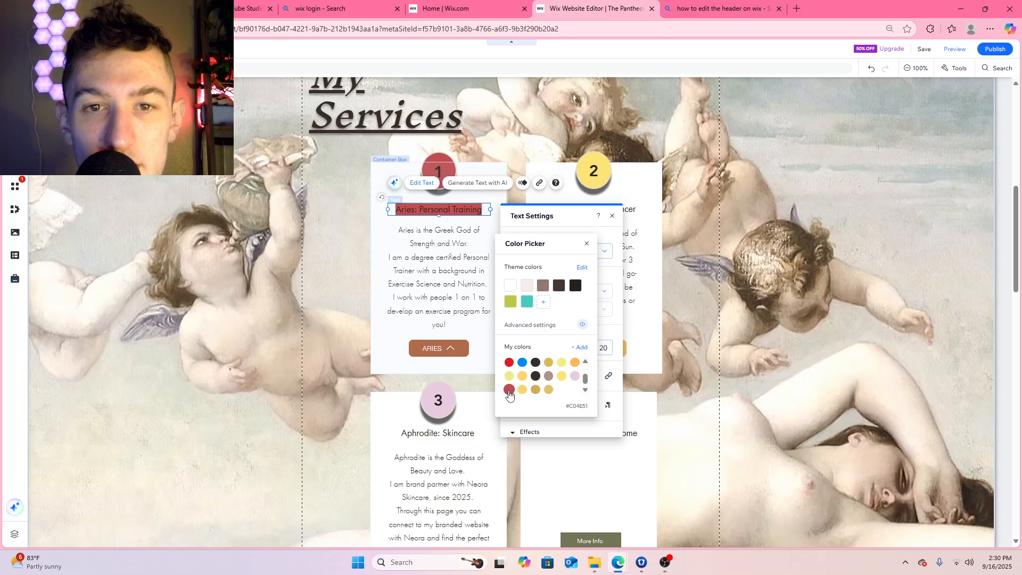
click(807, 215)
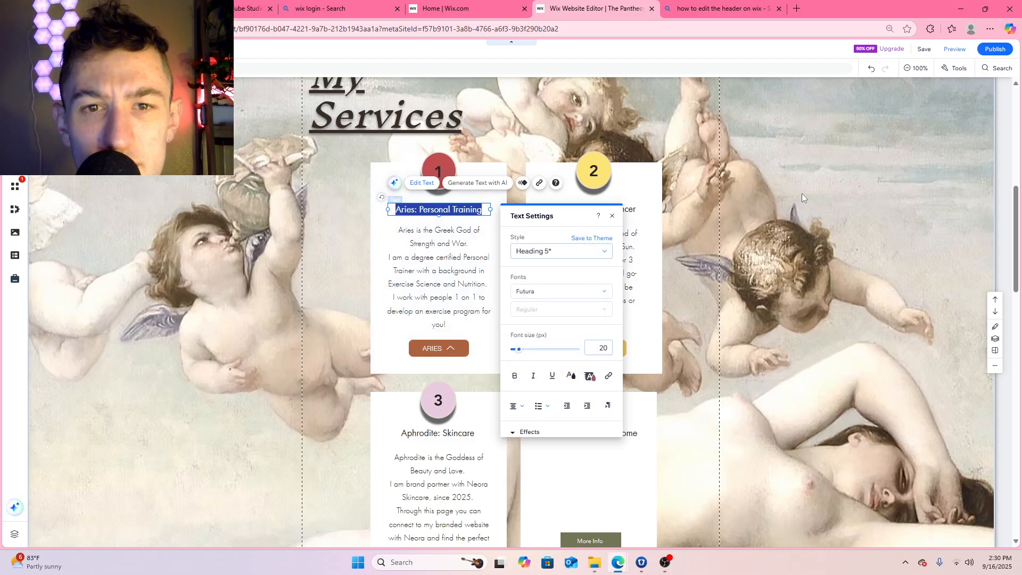
click(820, 175)
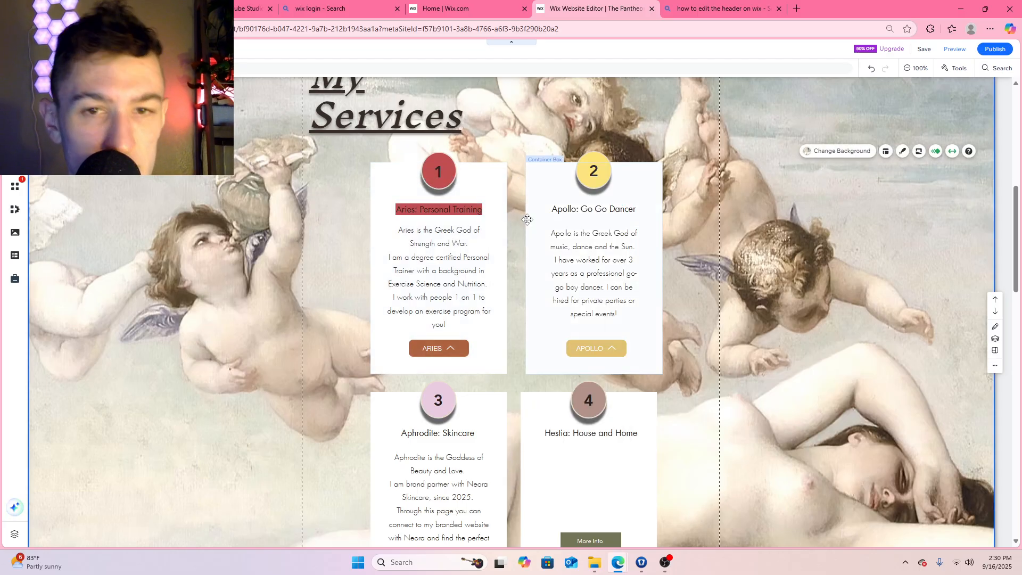
key(ctrl+z)
Underline the Aries: Personal Training title and color its text red #C04E51
click(428, 209)
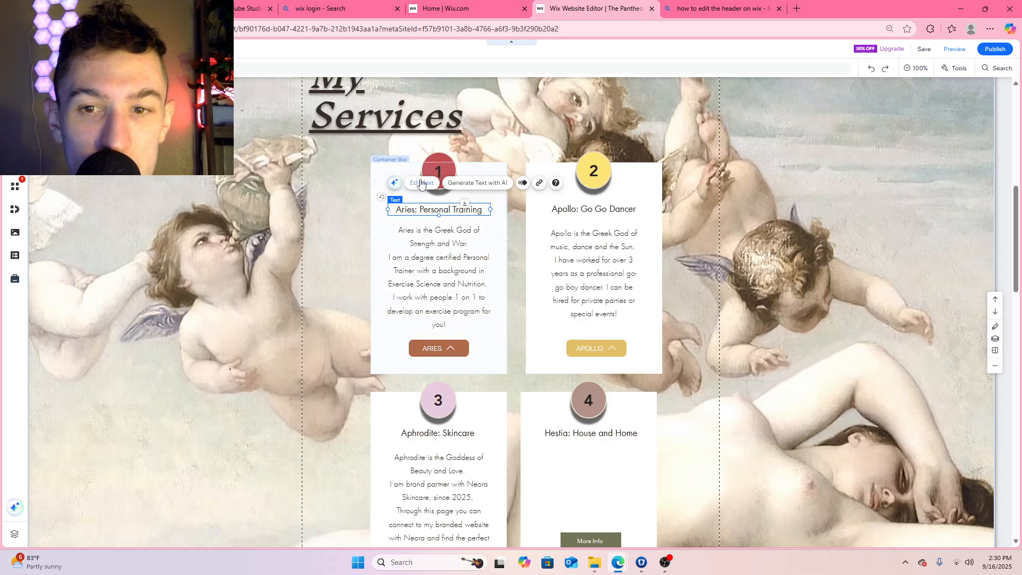
click(421, 183)
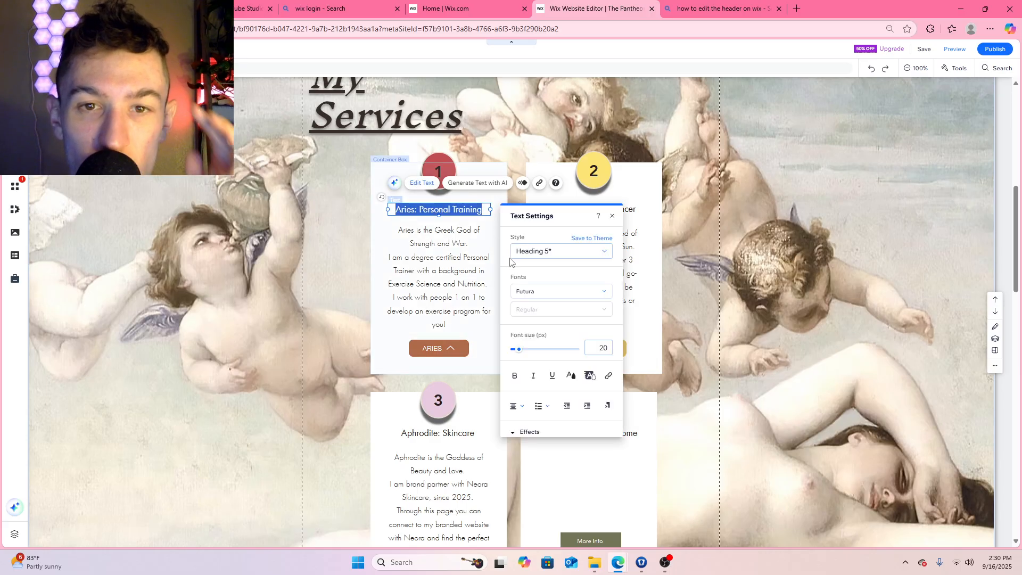
click(553, 377)
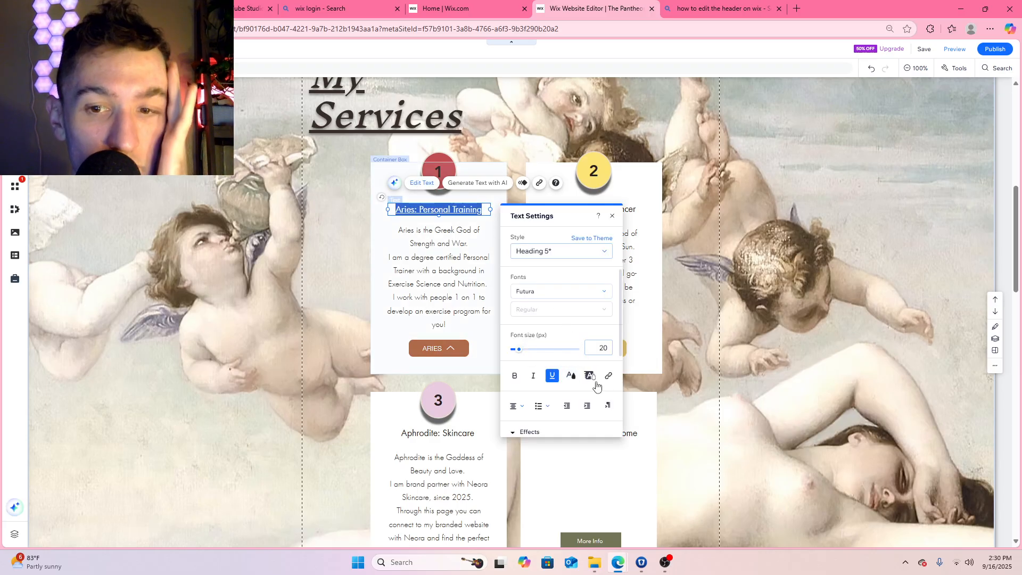
click(571, 377)
scroll(569, 380, down, 2)
click(509, 390)
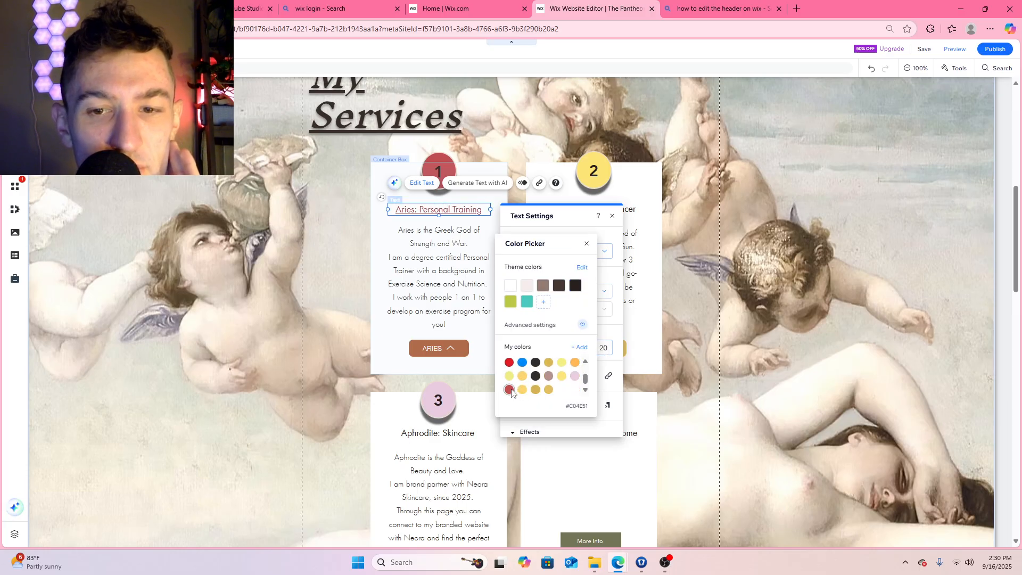
click(587, 243)
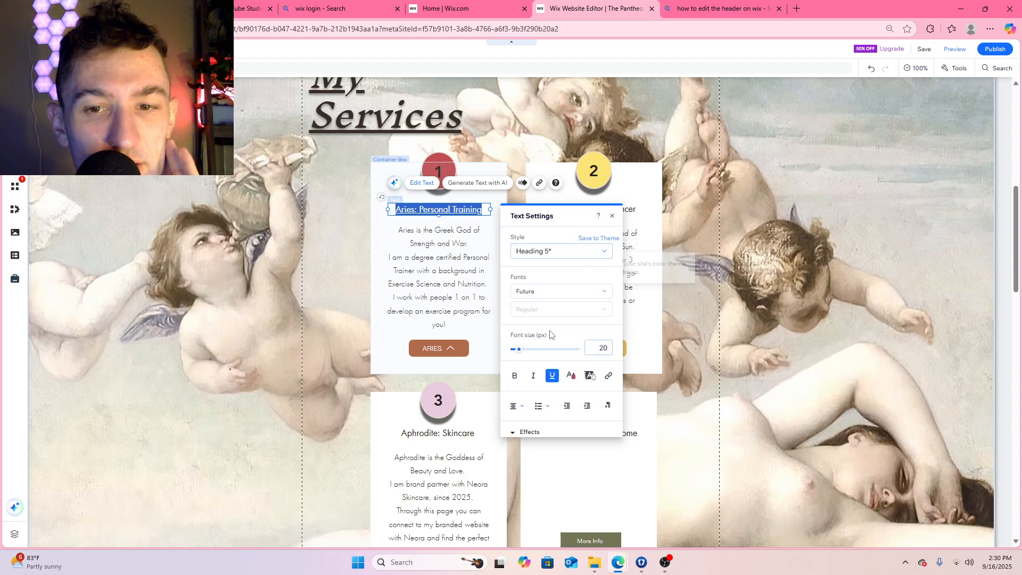
click(746, 300)
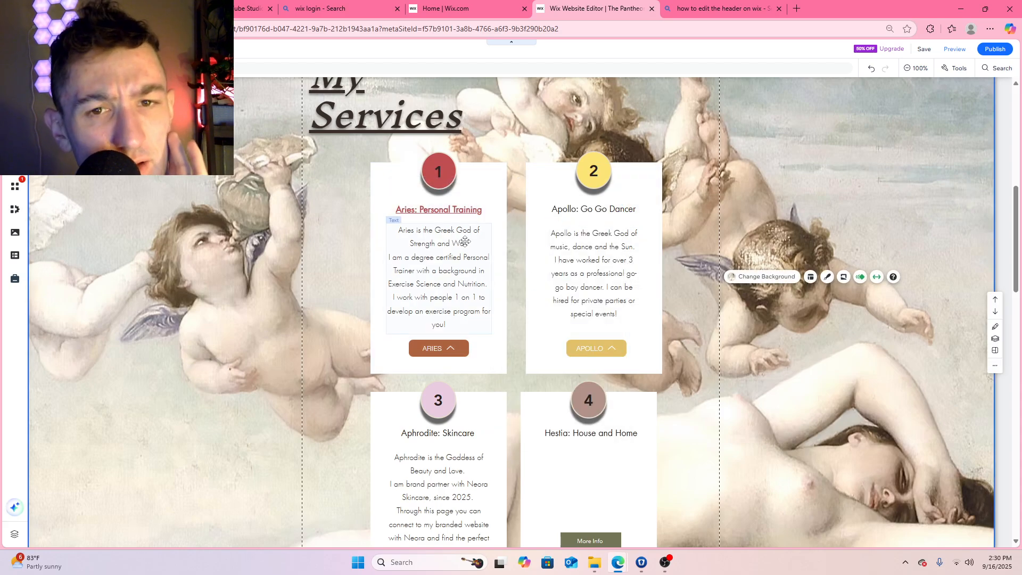
Add a darker red custom color #9A3E41 for the Aries: Personal Training title, and undo the accidental orange recoloring
click(462, 210)
click(418, 182)
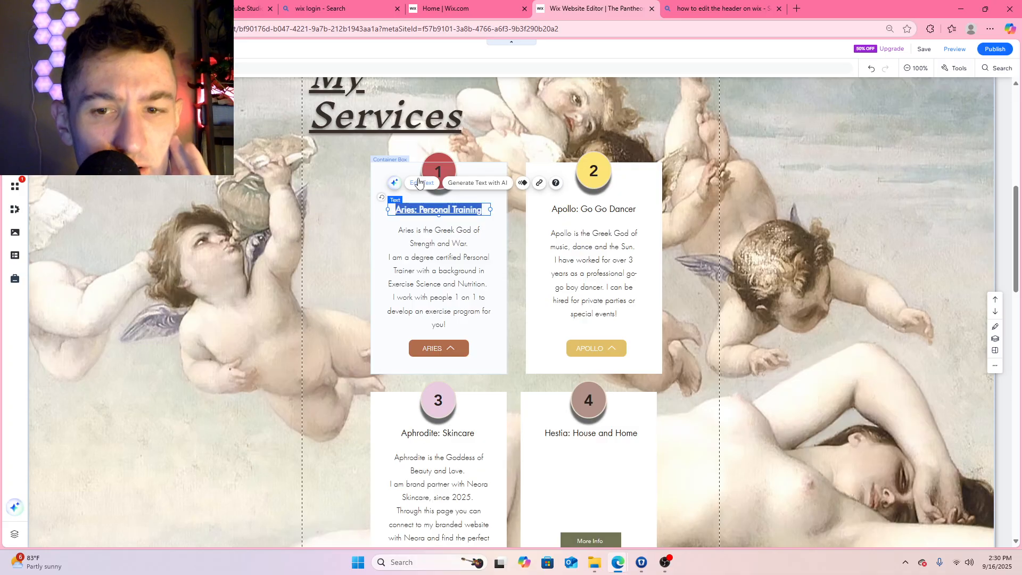
click(572, 378)
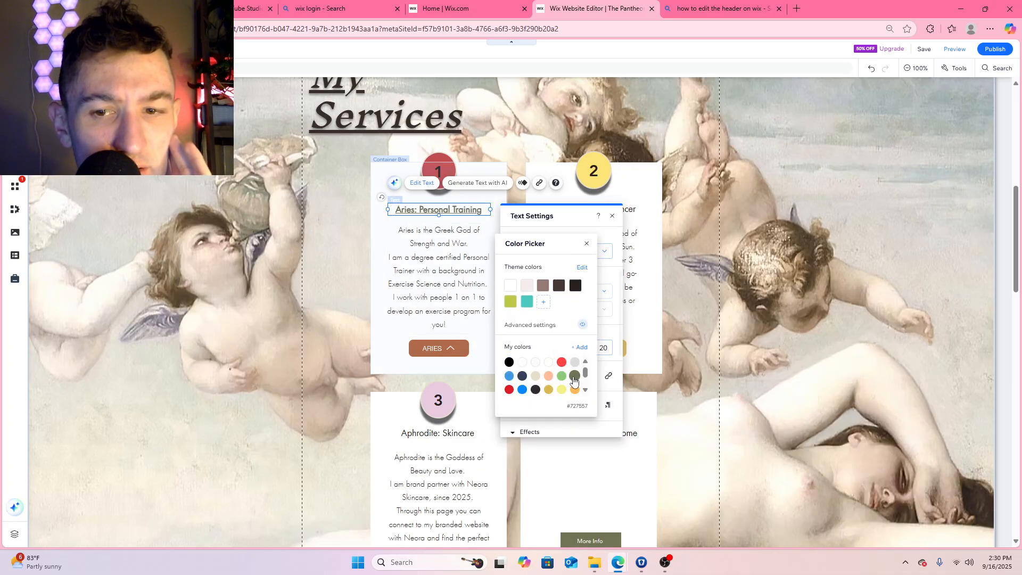
click(581, 348)
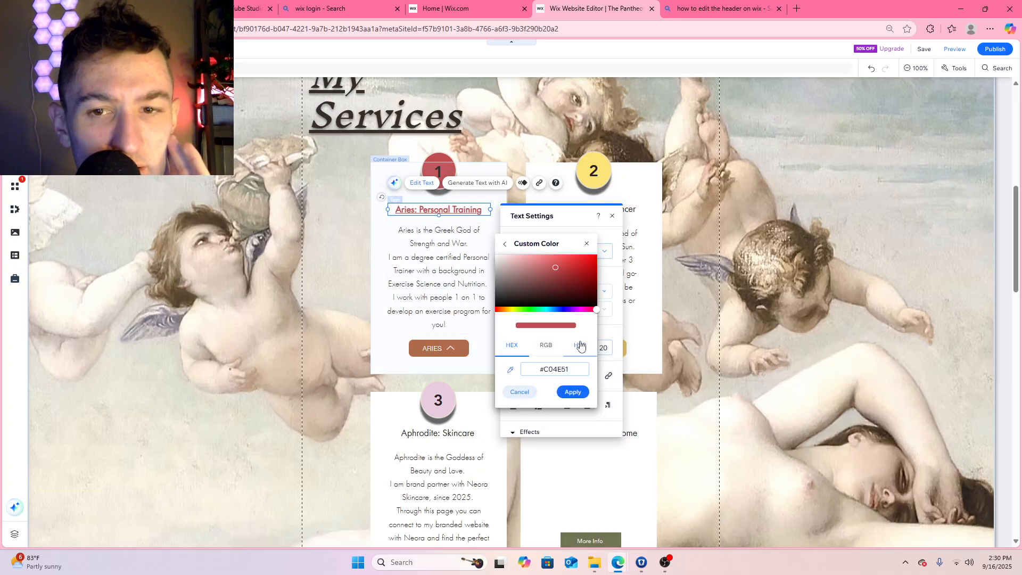
drag(555, 266, 556, 276)
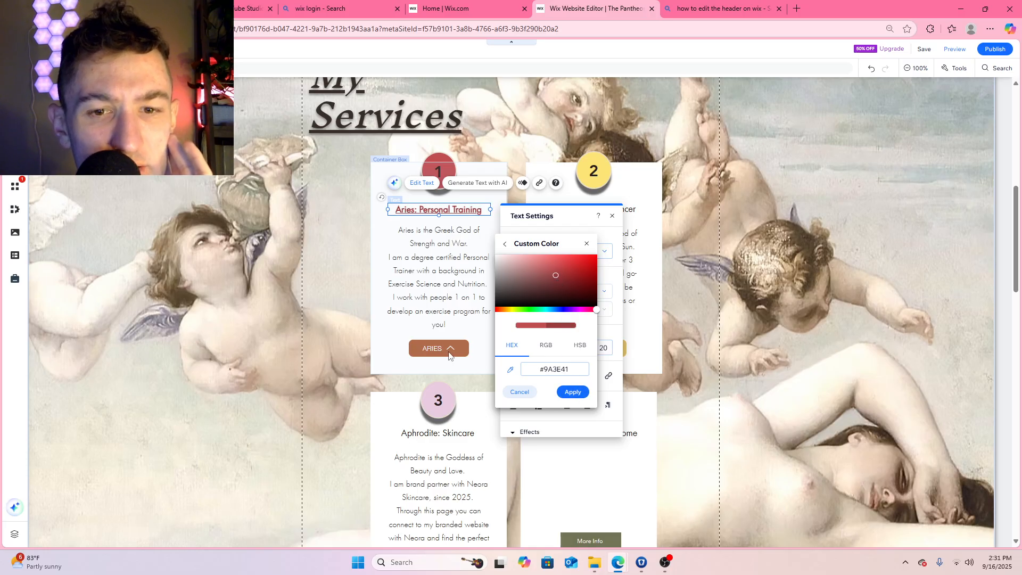
click(573, 392)
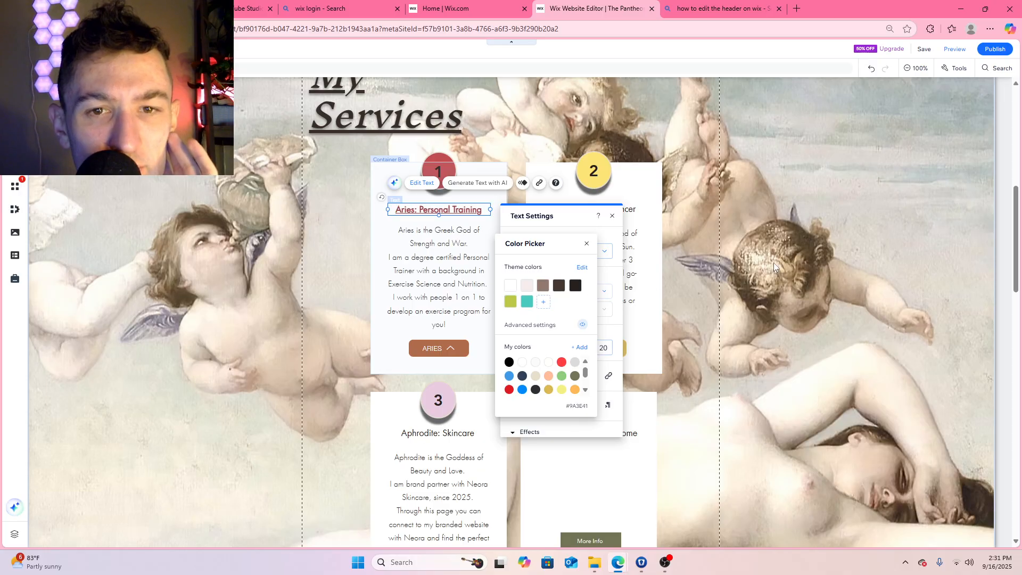
click(336, 272)
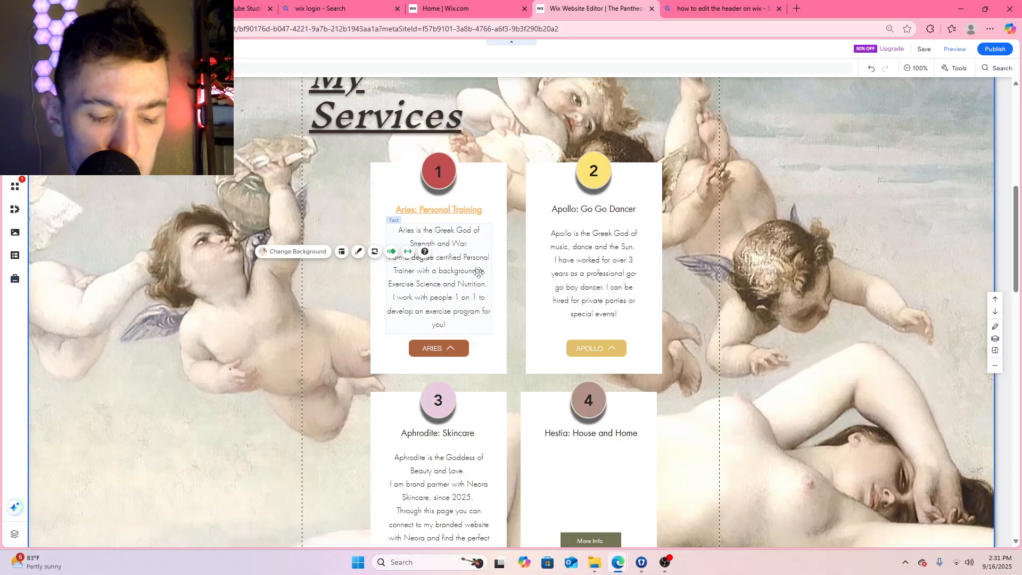
key(ctrl+z)
Apply the saved dark red #9A3E41 to the Aries: Personal Training title text
click(457, 210)
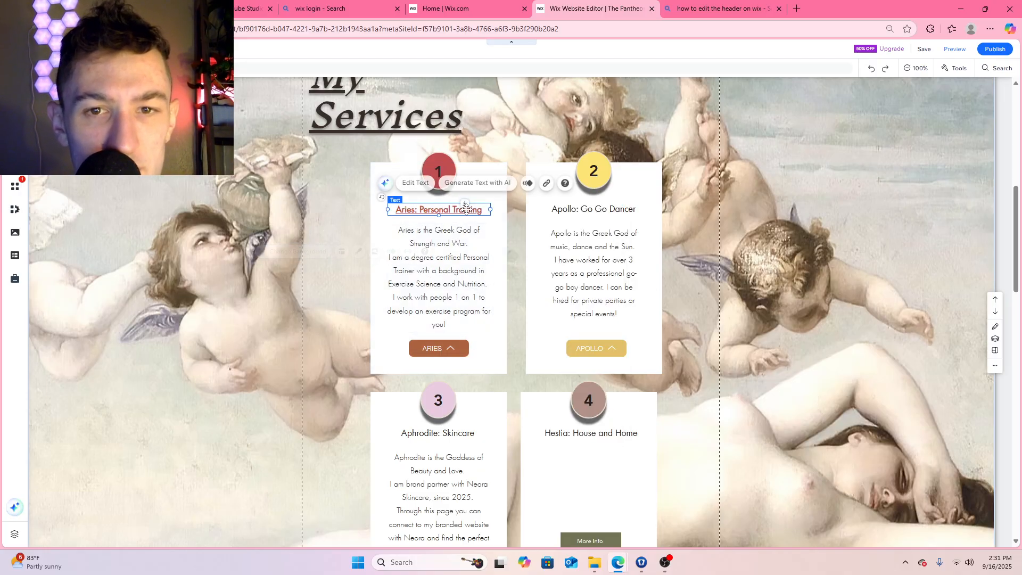
click(429, 186)
scroll(559, 337, down, 2)
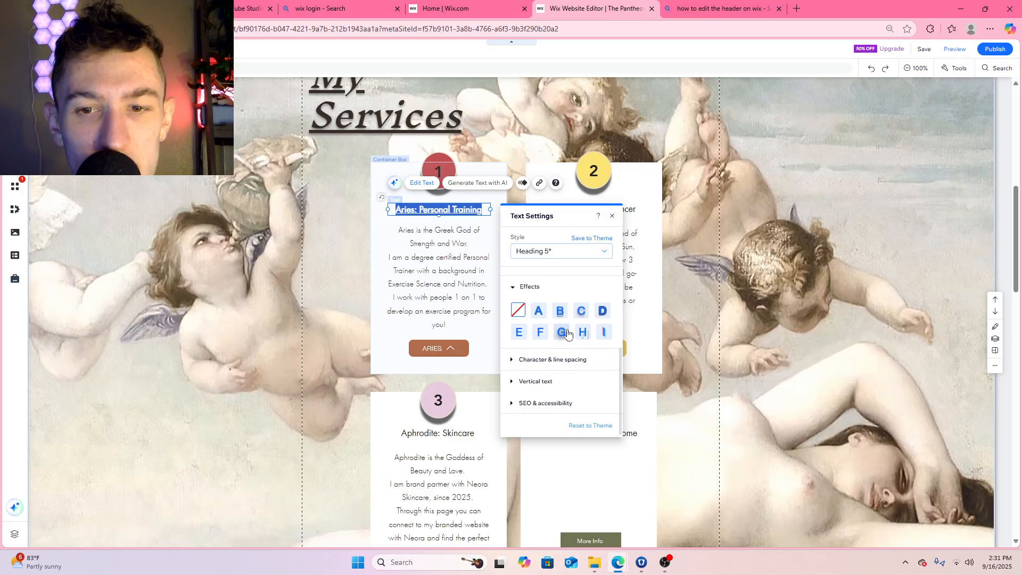
click(571, 321)
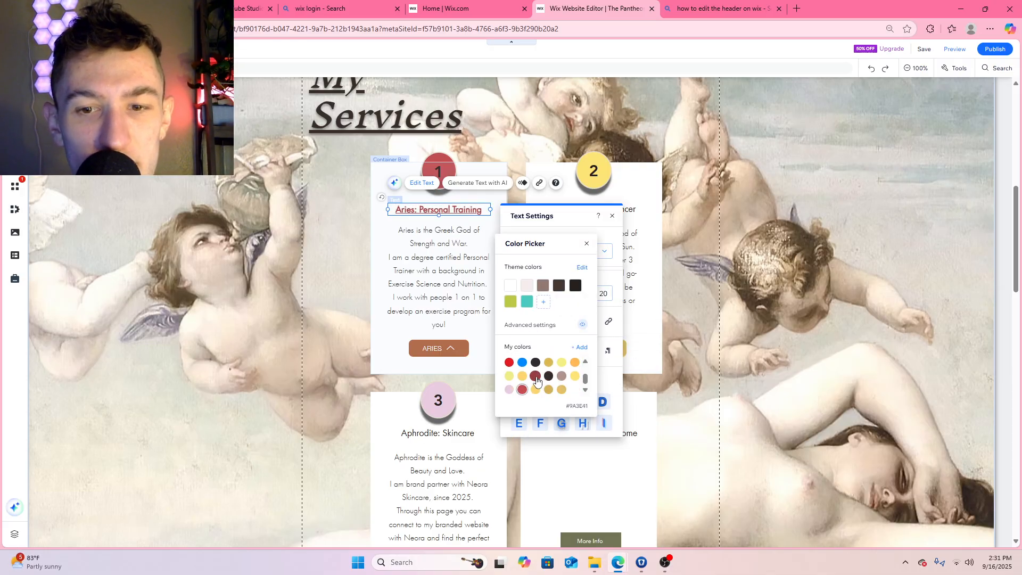
click(536, 380)
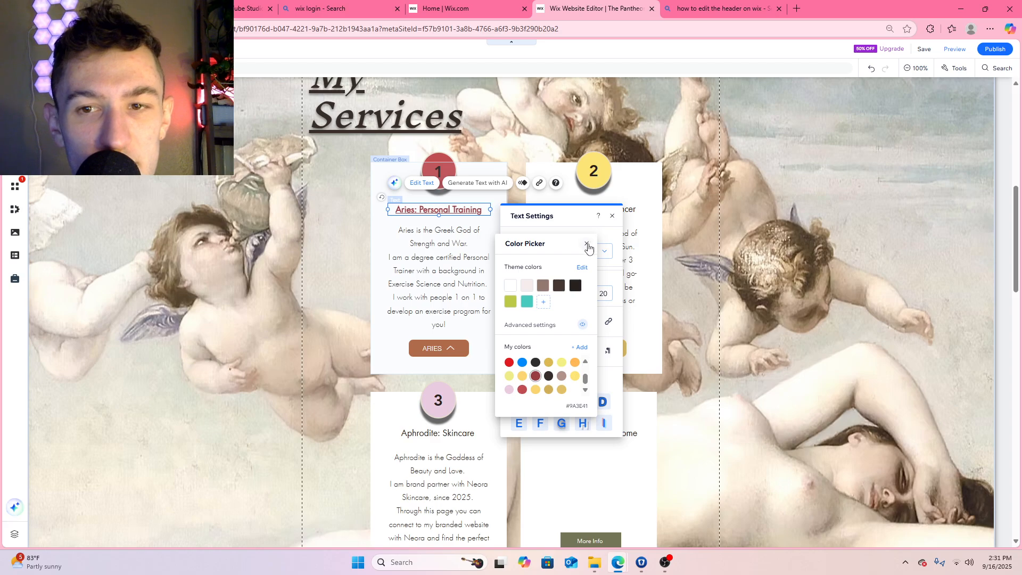
click(588, 244)
Try the reds #9A3E41 and #C04E51 as the ARIES button's background fill
click(456, 352)
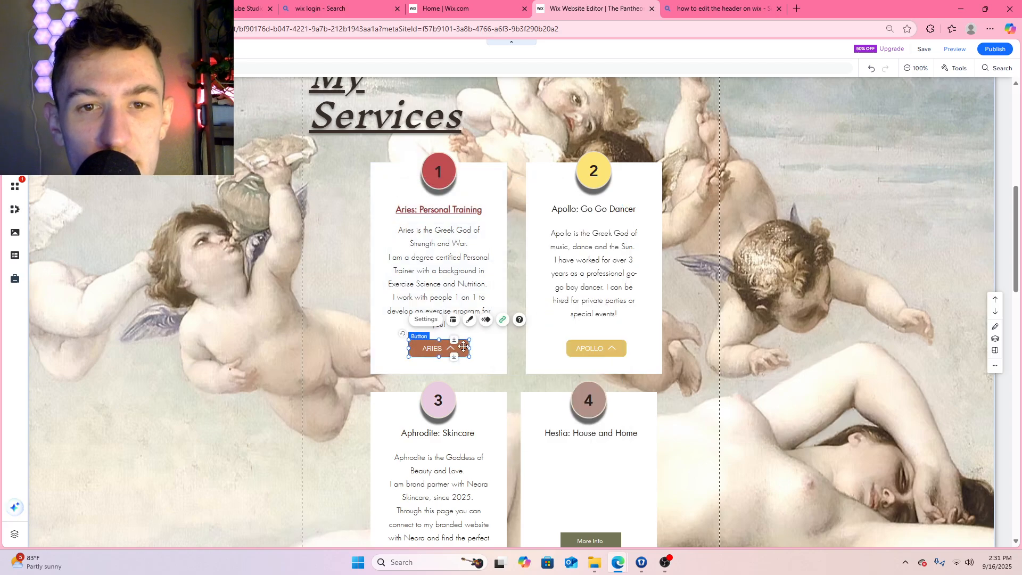
click(470, 319)
click(358, 339)
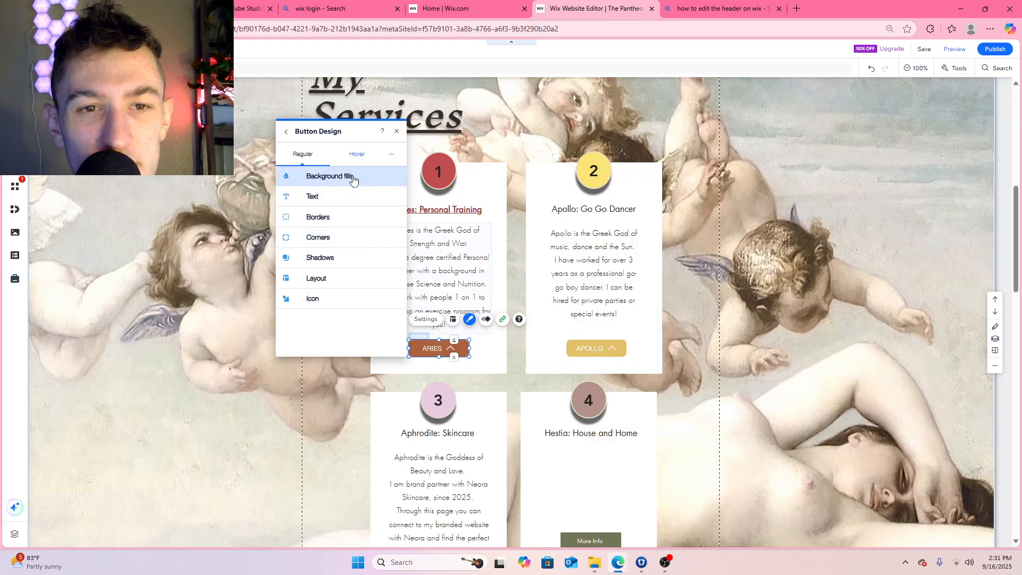
click(353, 180)
click(313, 223)
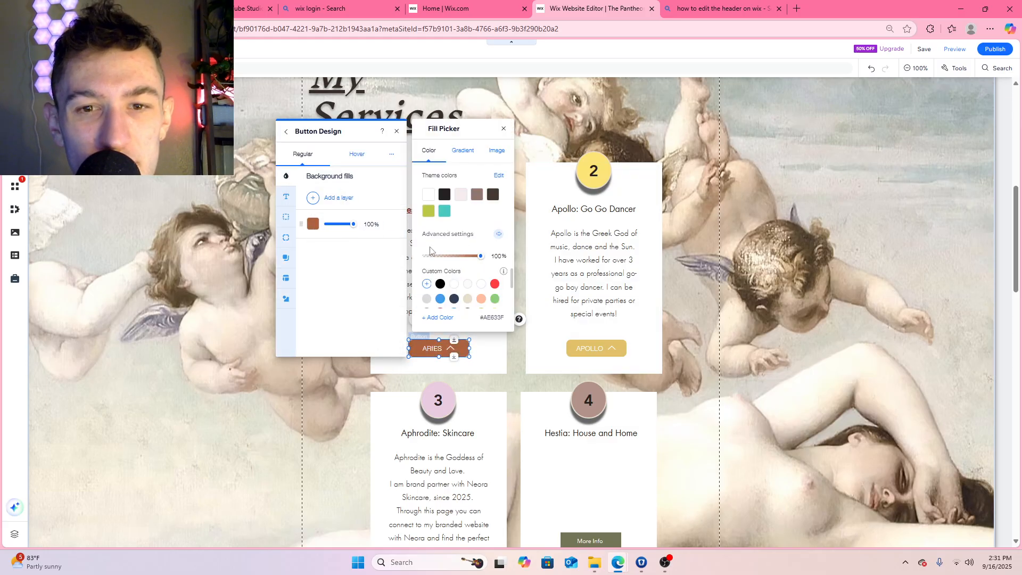
click(468, 287)
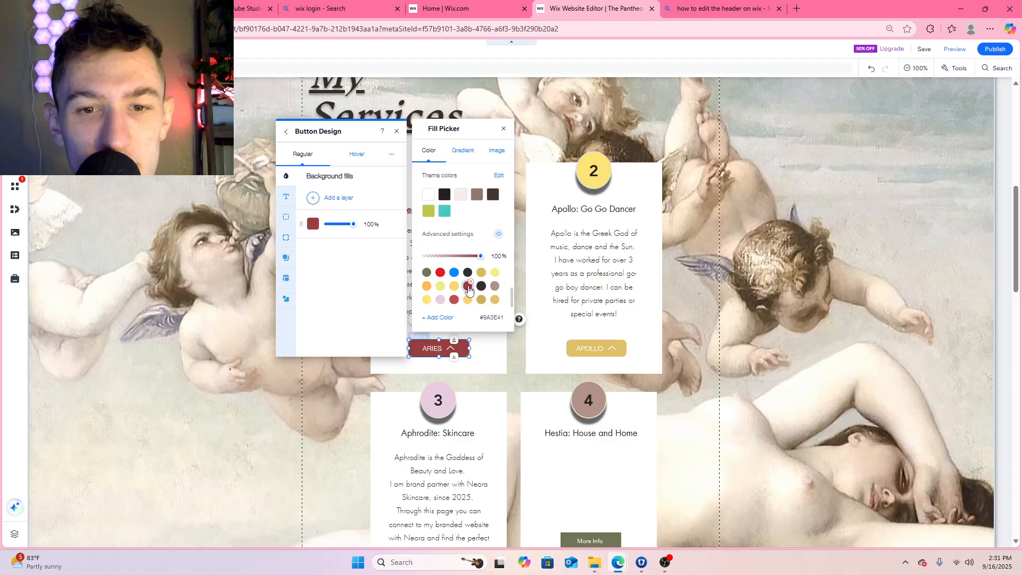
click(454, 300)
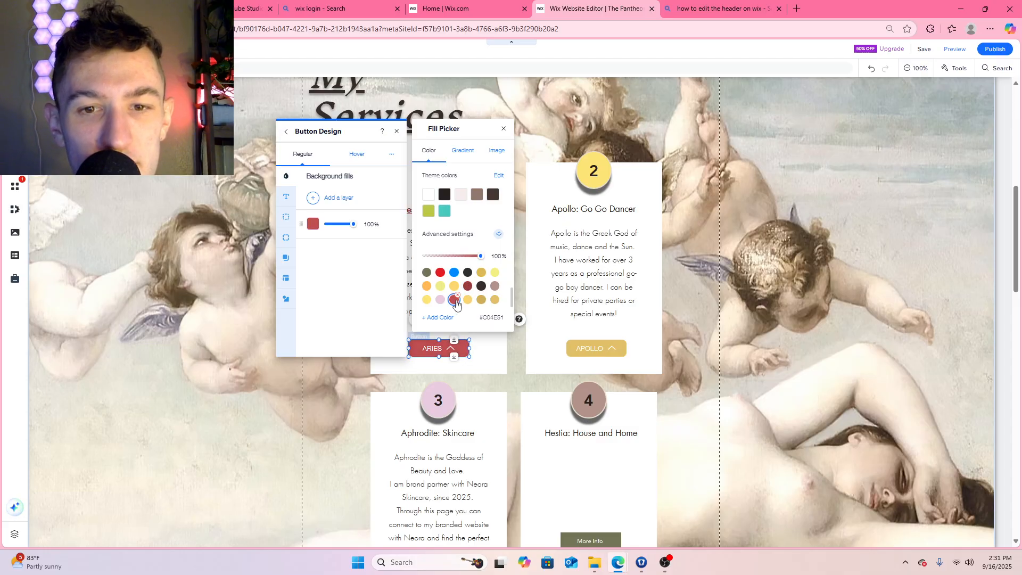
click(505, 130)
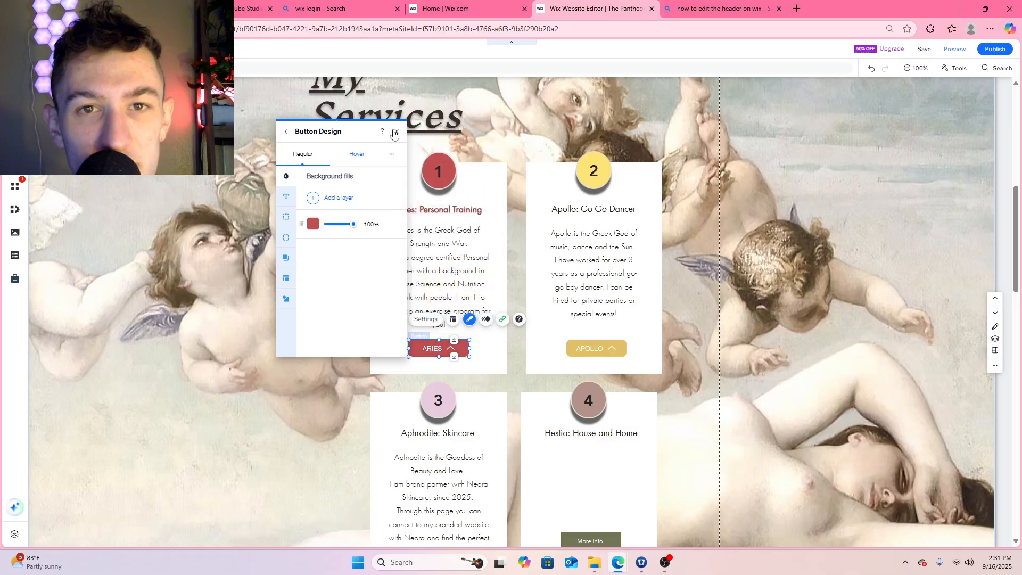
click(398, 131)
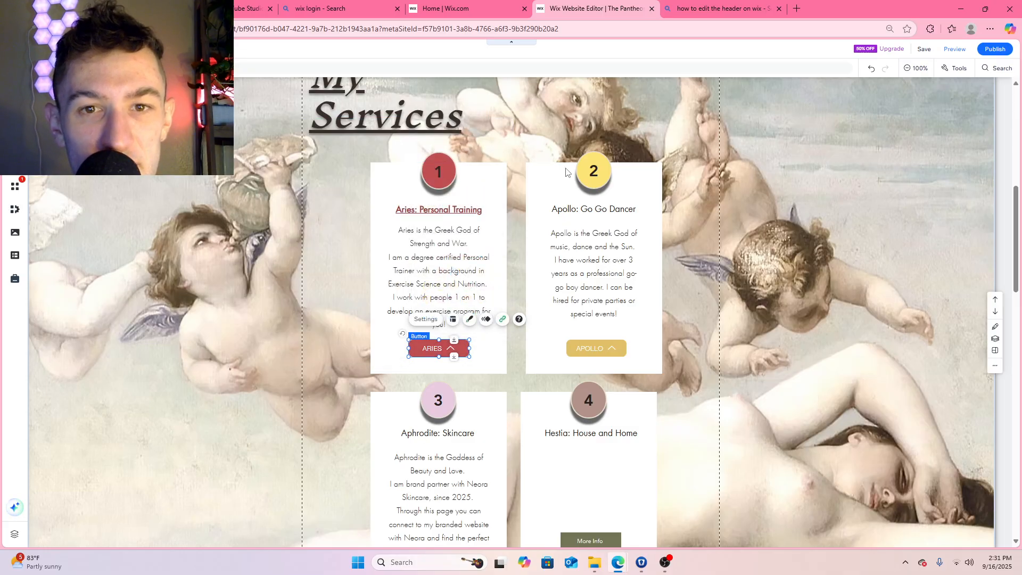
Set the ARIES button's background fill to the dark red #9A3E41 that matches its title
click(472, 320)
scroll(341, 239, down, 10)
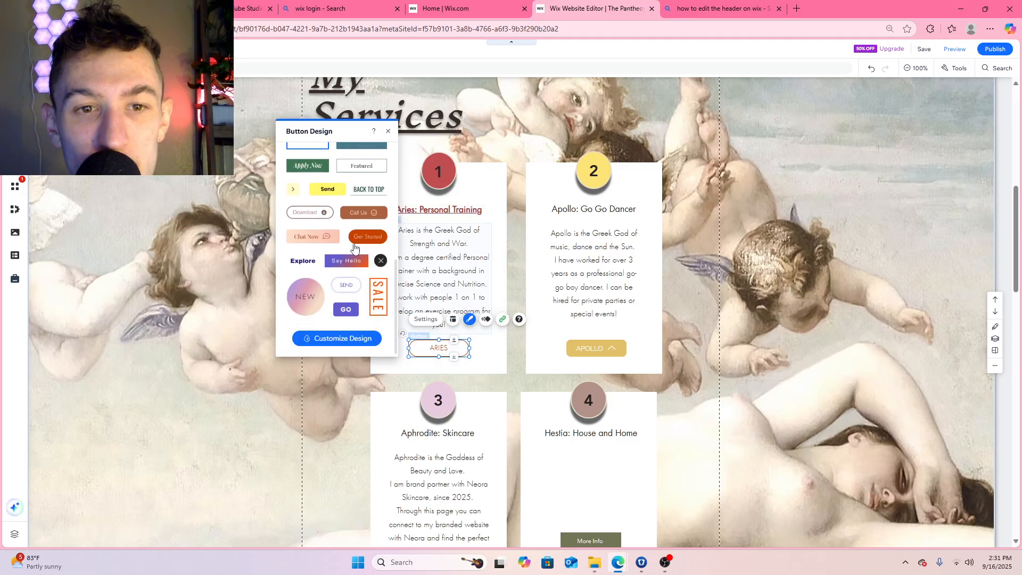
scroll(354, 248, up, 10)
click(336, 338)
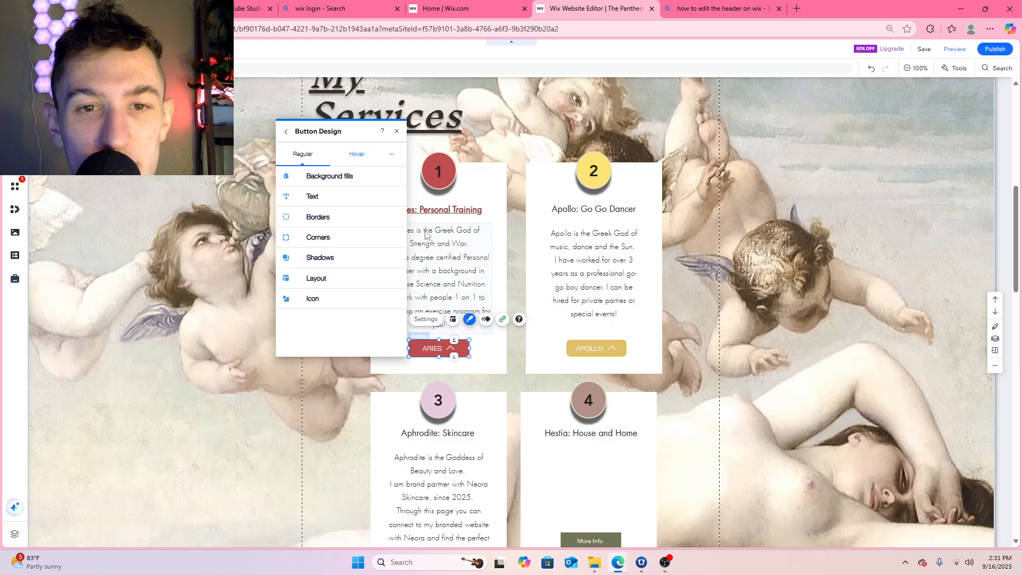
click(351, 177)
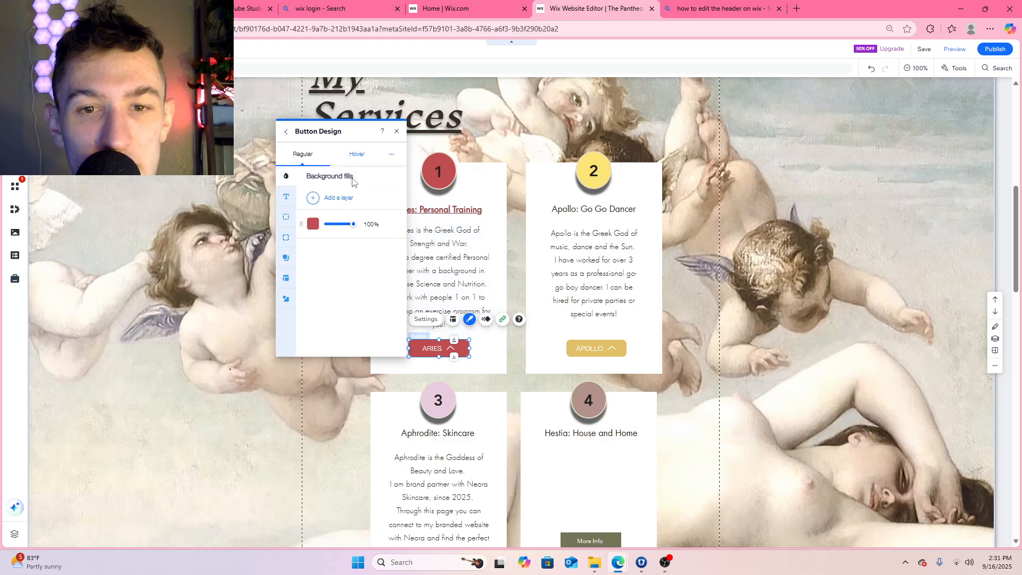
click(310, 226)
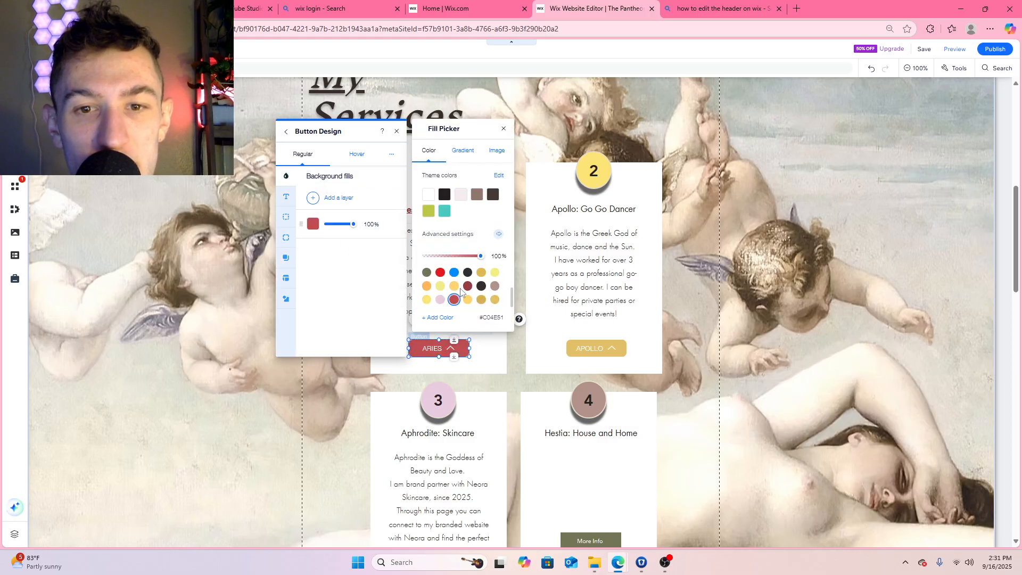
click(467, 288)
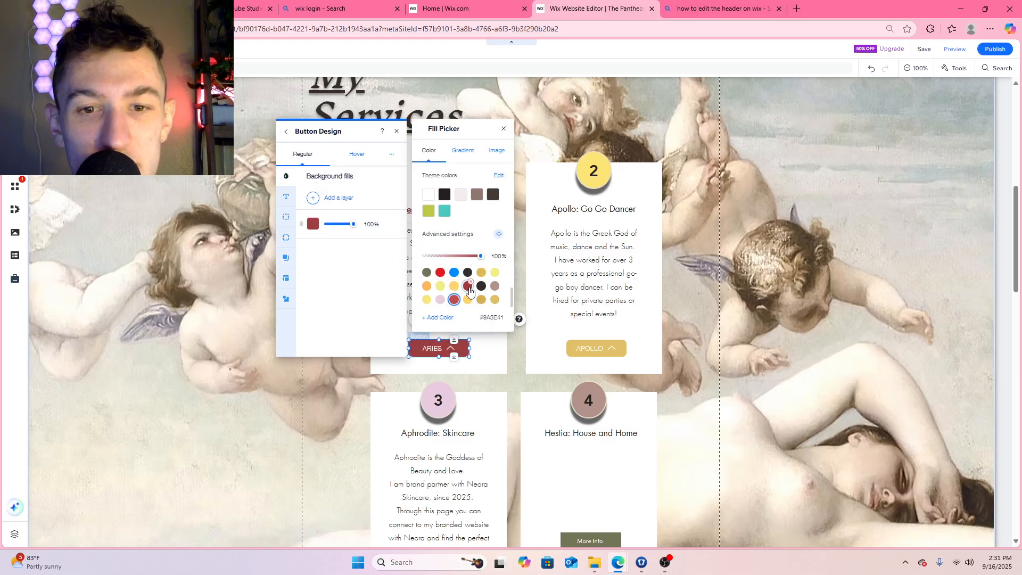
click(504, 130)
click(396, 131)
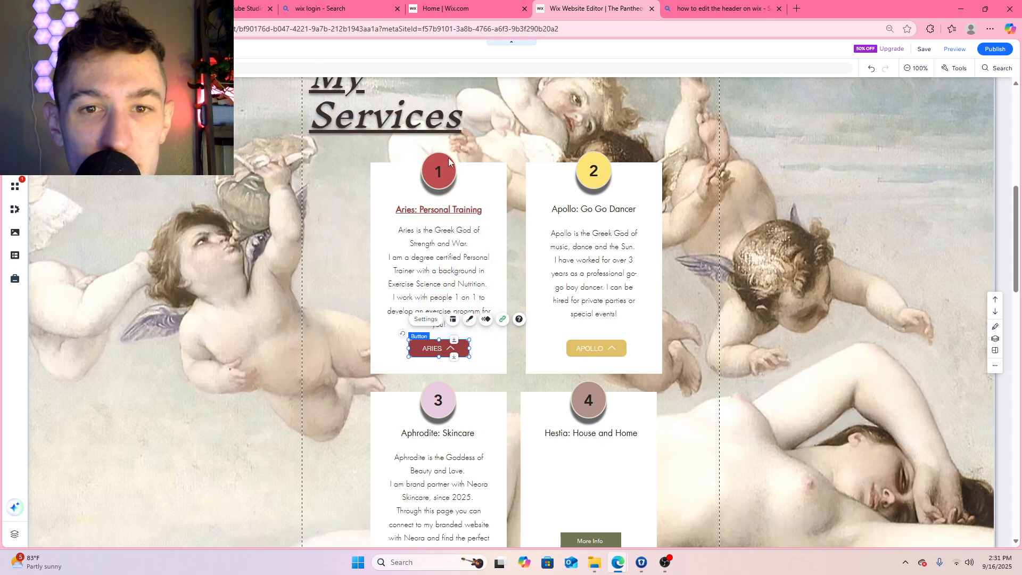
click(811, 206)
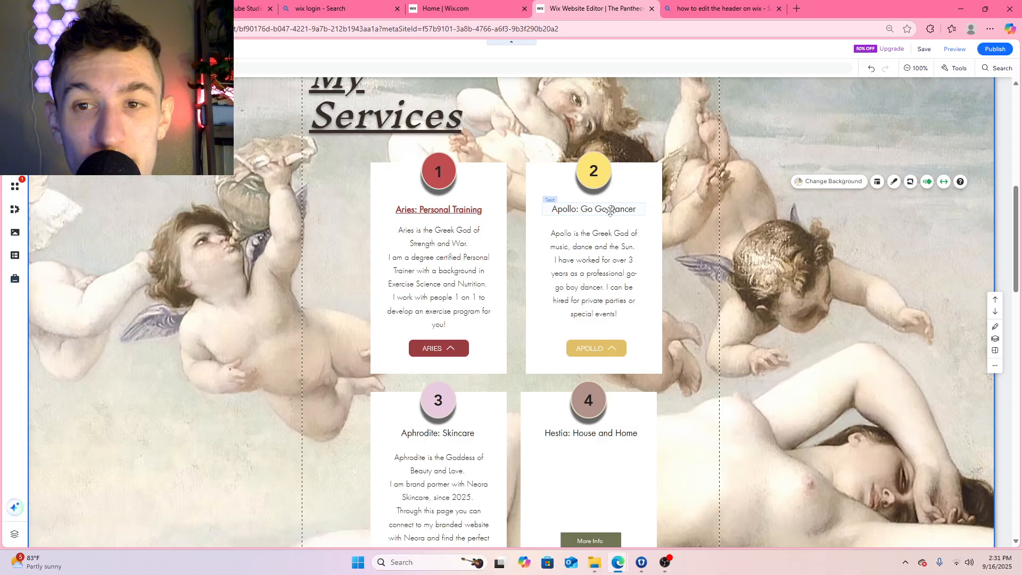
Color the Apollo: Go Go Dancer title gold #D1B059 and make it bold and underlined
click(610, 211)
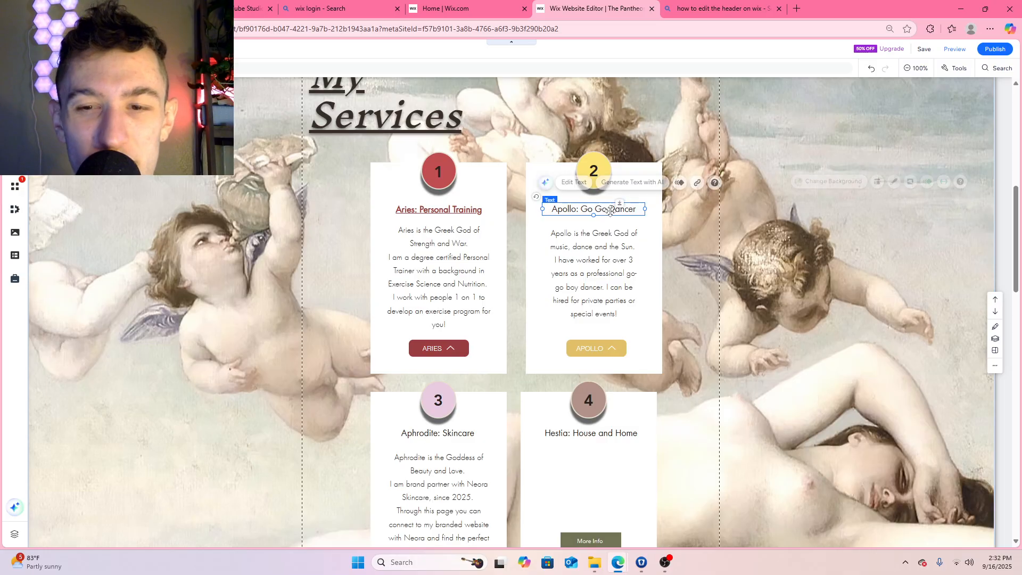
click(580, 182)
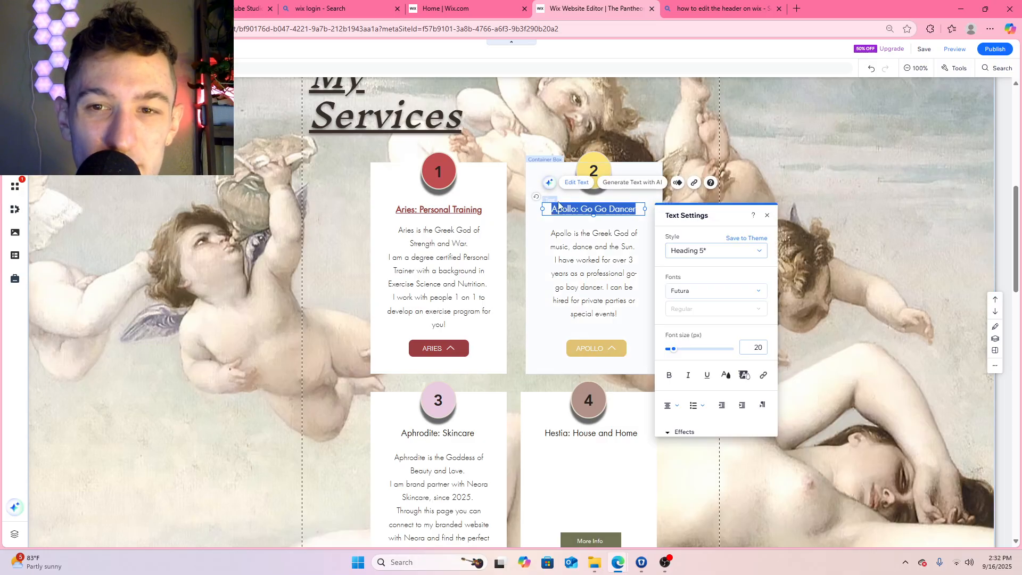
click(725, 375)
scroll(722, 378, down, 2)
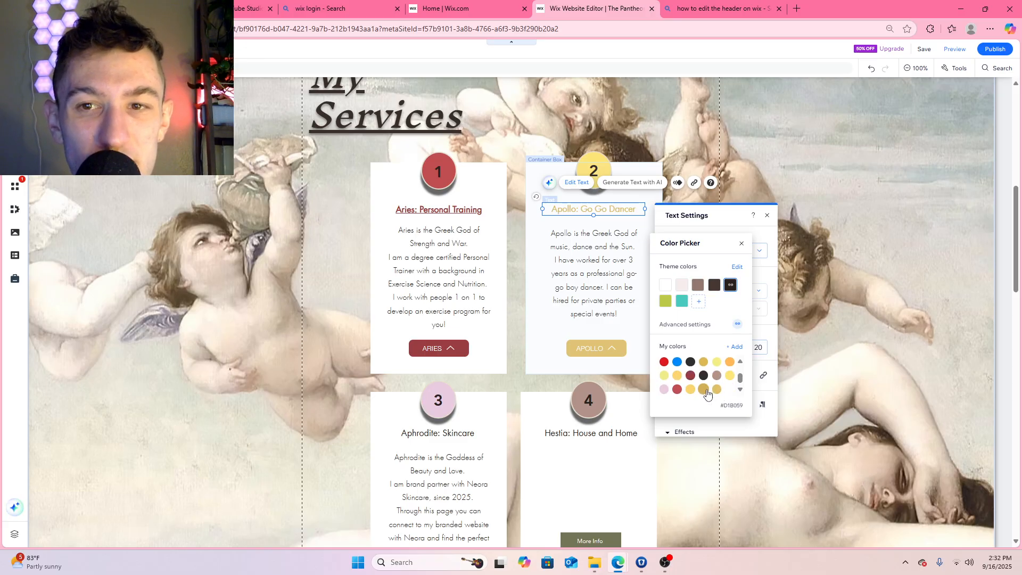
click(703, 390)
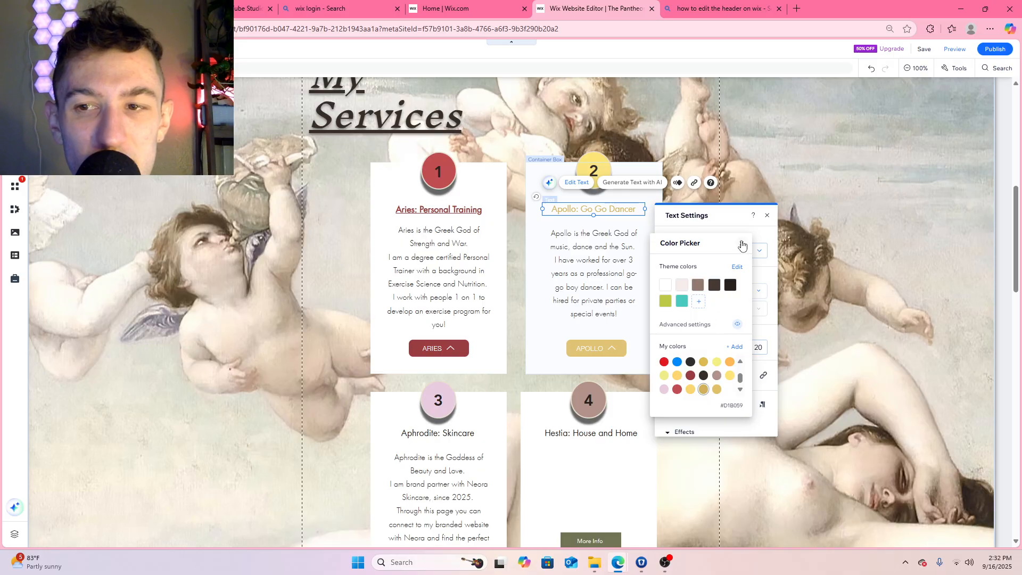
click(742, 244)
click(670, 375)
click(707, 374)
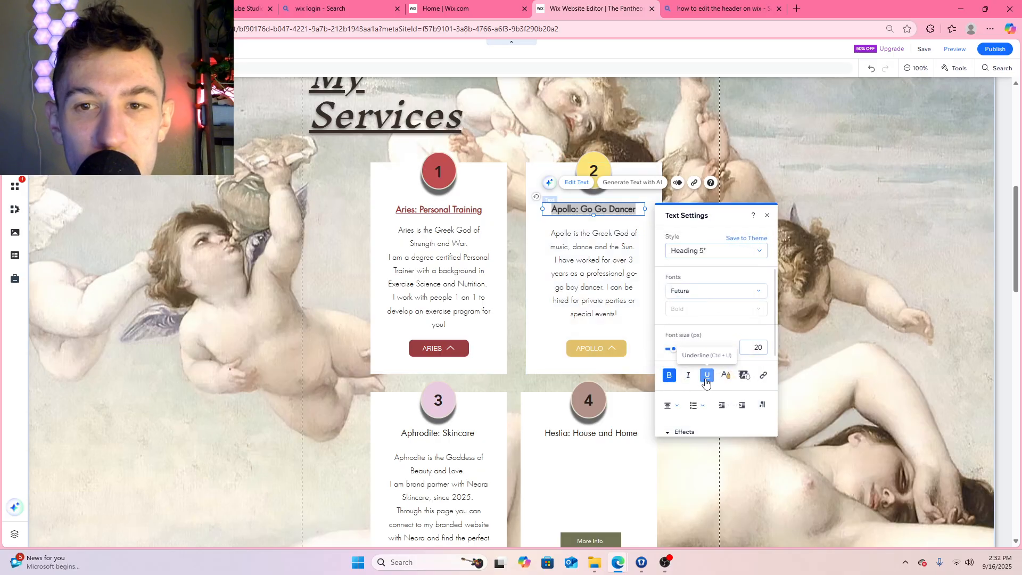
Try the darker custom gold #86713C on the Apollo: Go Go Dancer title text
click(799, 348)
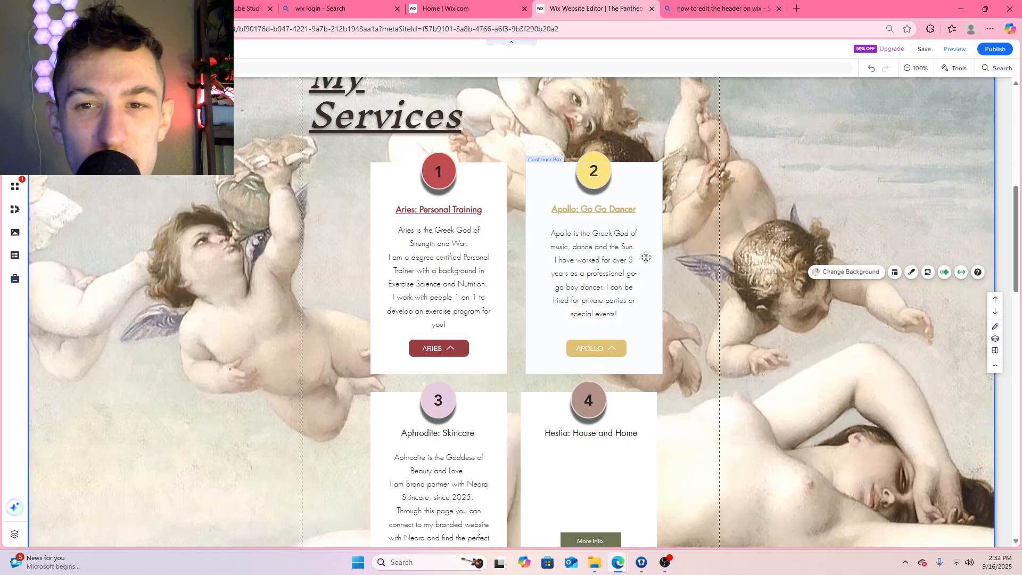
click(612, 210)
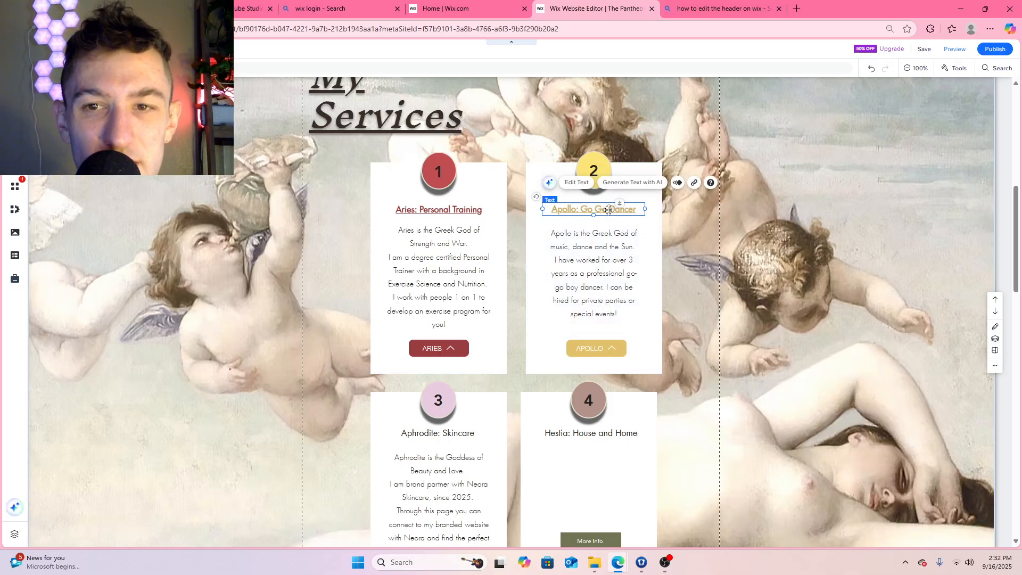
click(579, 183)
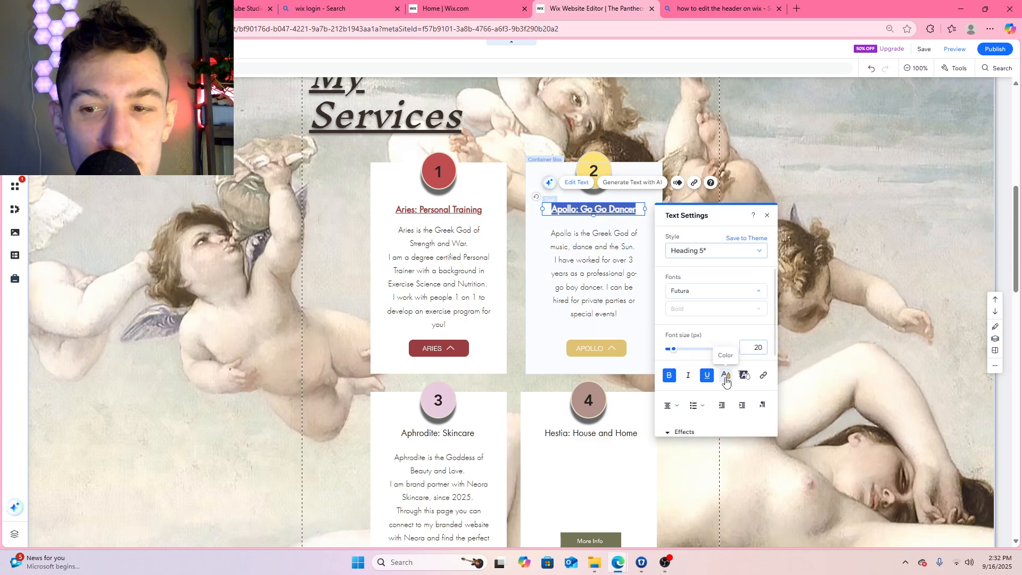
click(725, 376)
click(734, 347)
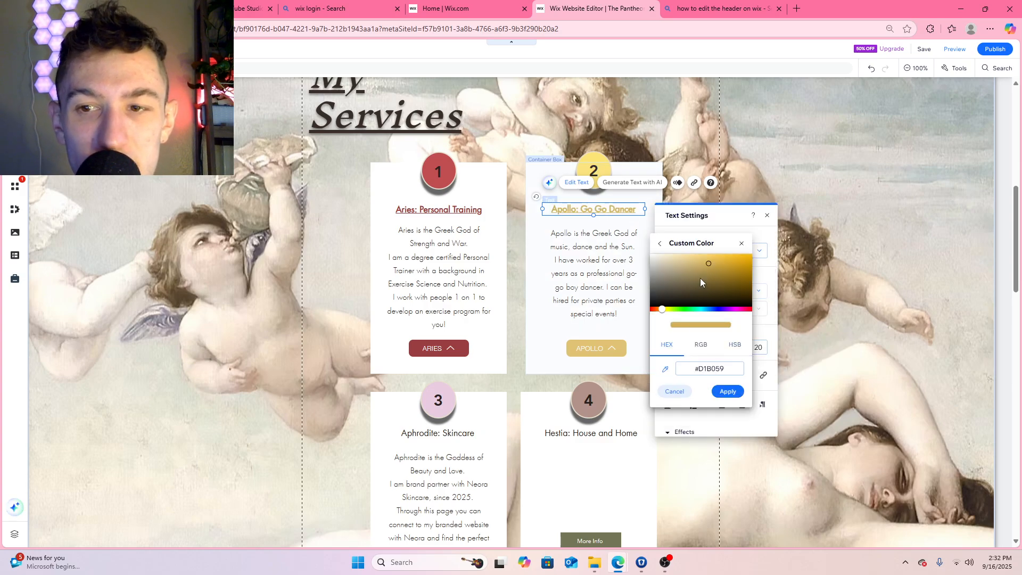
drag(710, 264, 707, 278)
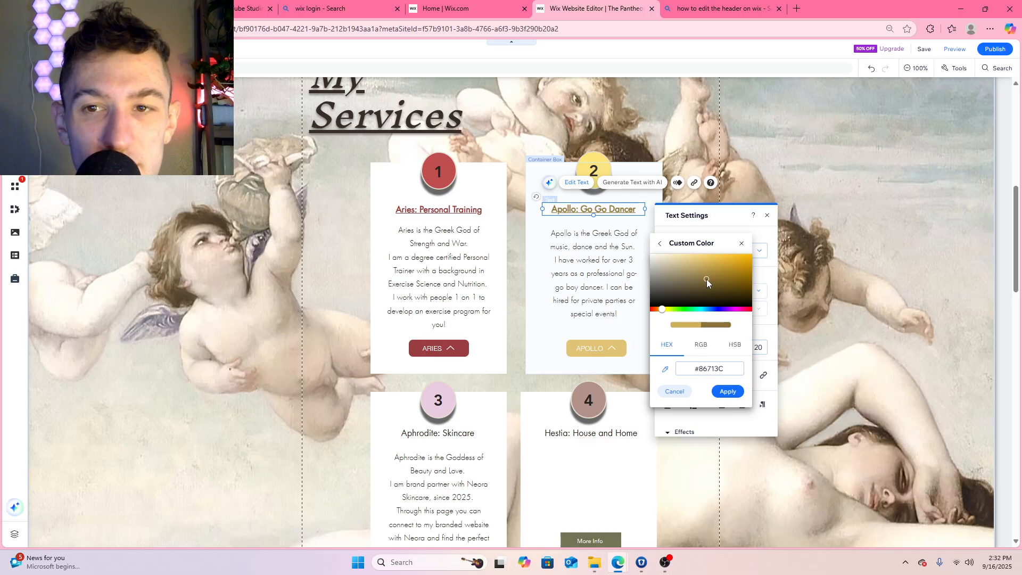
click(727, 391)
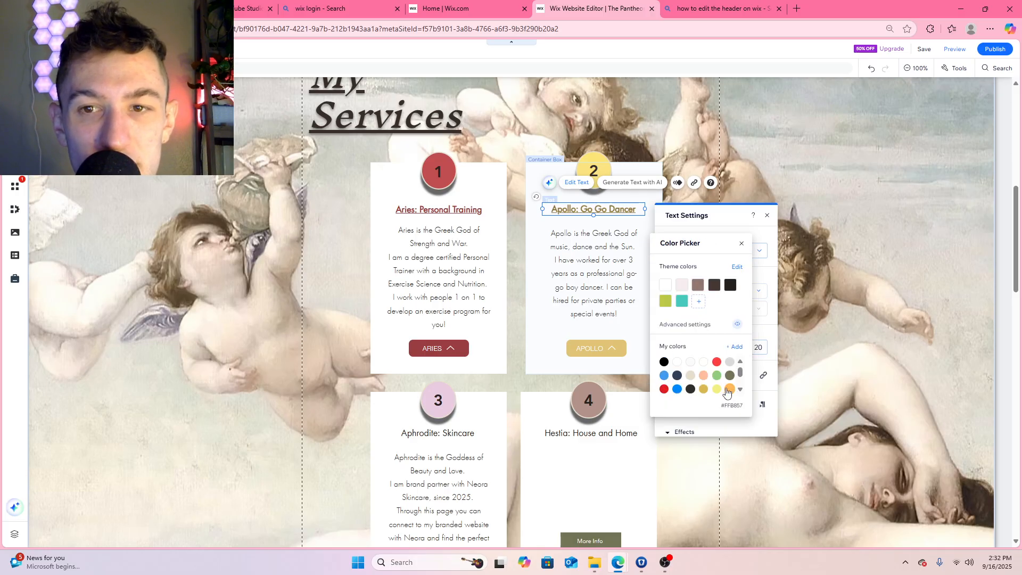
click(742, 244)
click(767, 215)
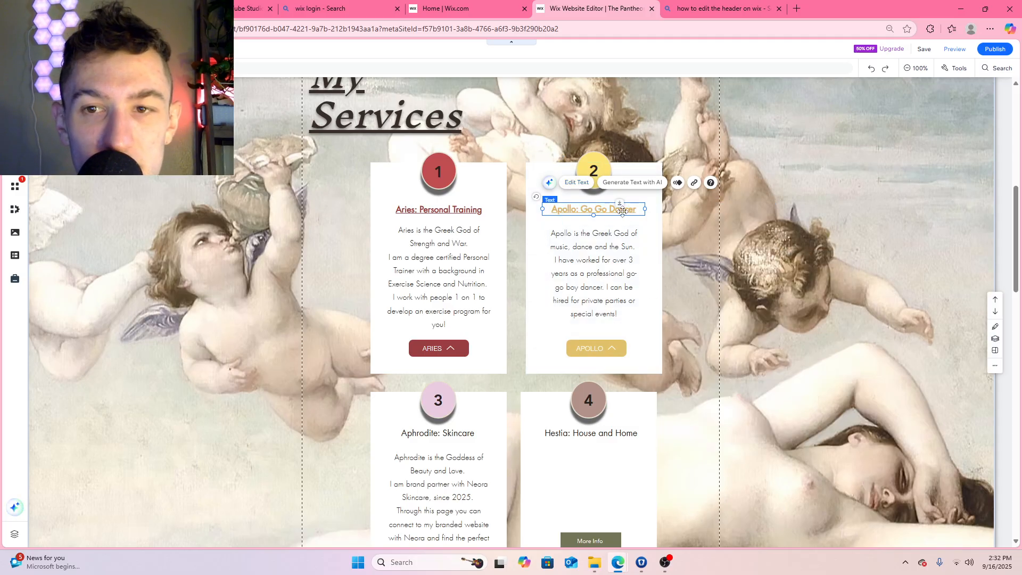
Try the saved colors #D1B059 and #86713C on the Apollo: Go Go Dancer title, ending on #86713C
click(577, 182)
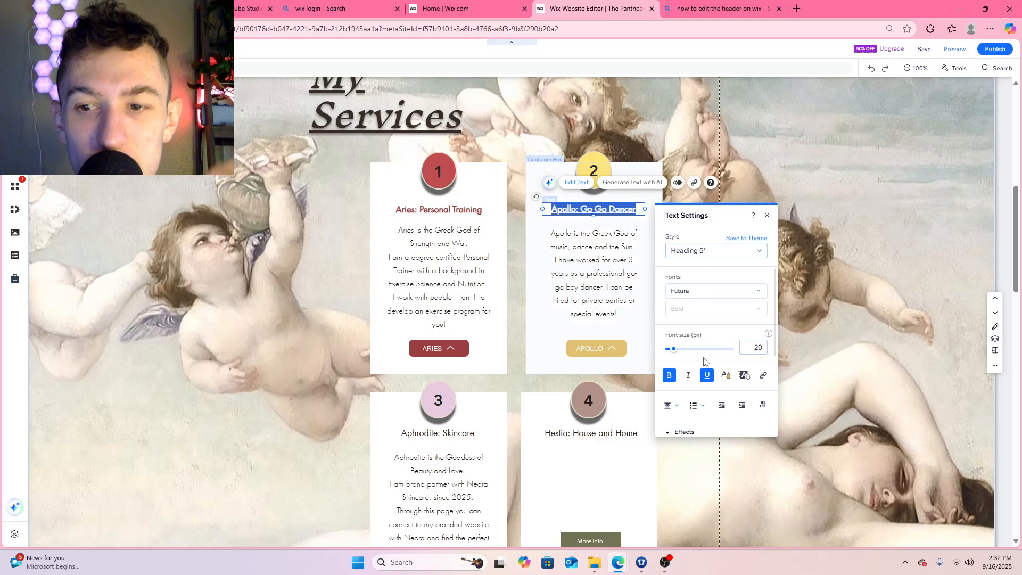
click(726, 376)
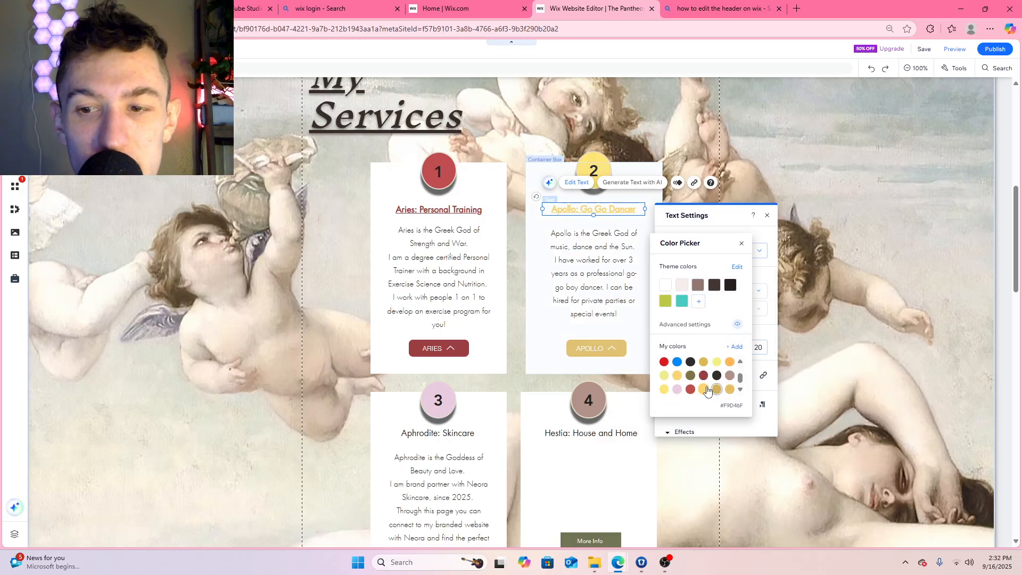
click(717, 389)
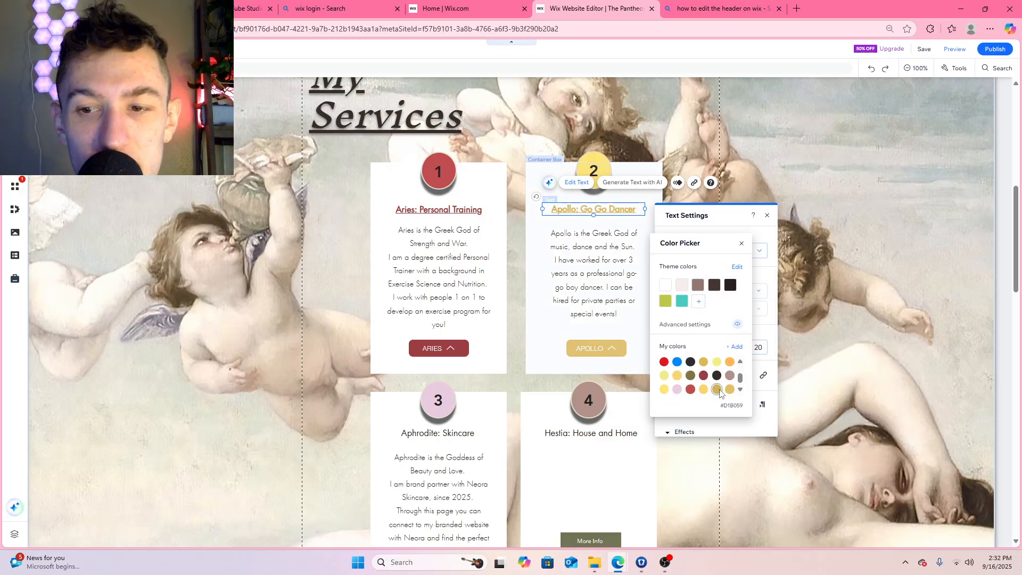
click(691, 376)
click(741, 245)
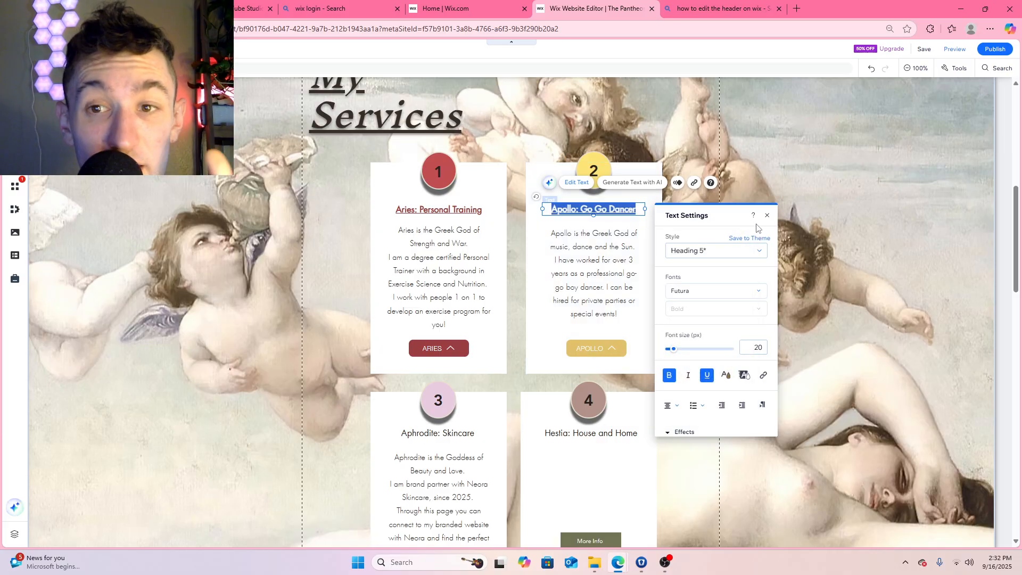
click(767, 215)
click(662, 276)
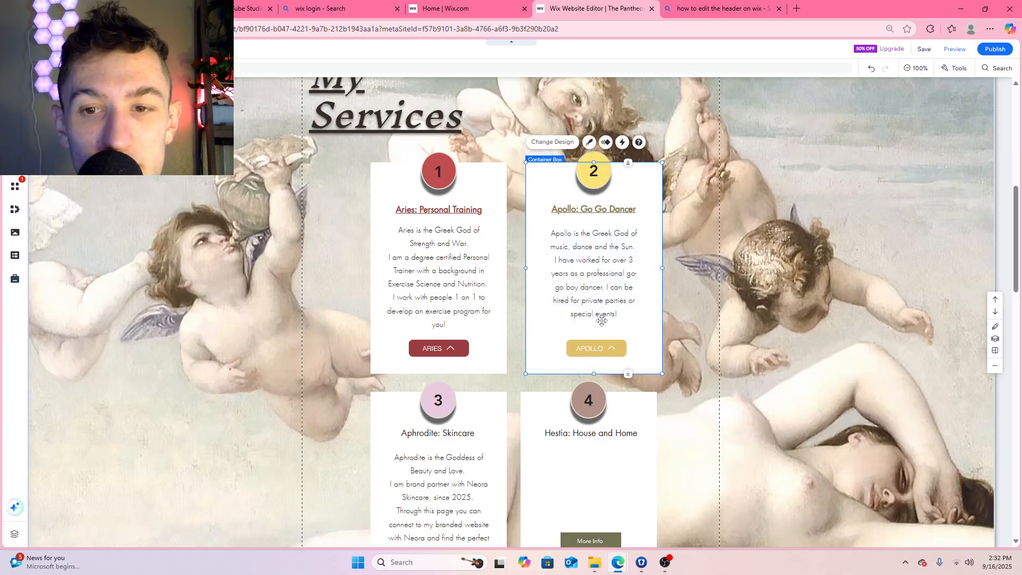
Remove "boy" from the Apollo description and end the text with "I love to dance and wear glitter!"
click(603, 307)
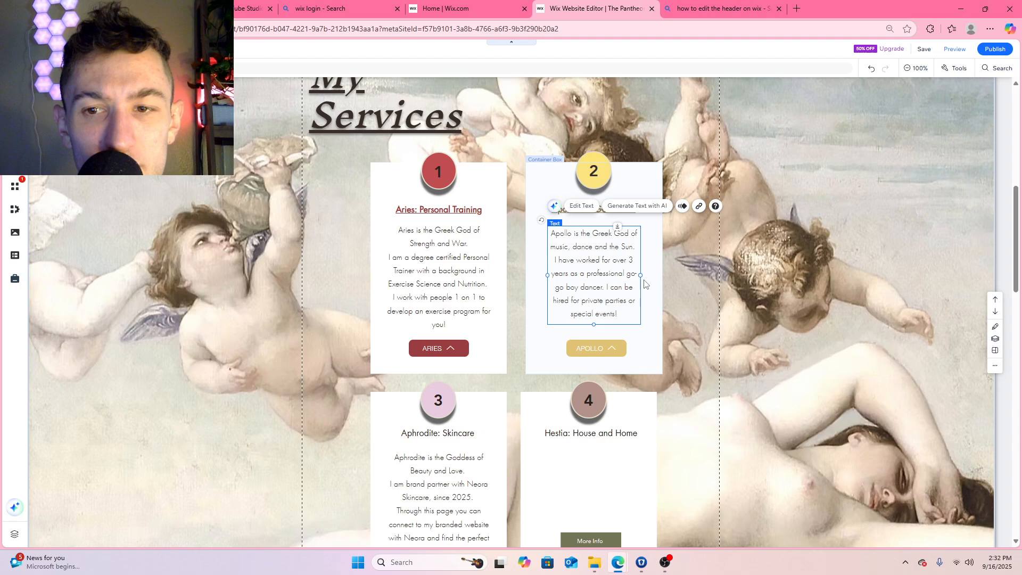
double_click(580, 287)
click(584, 288)
key(BackSpace)
key(BackSpace)
key(BackSpace)
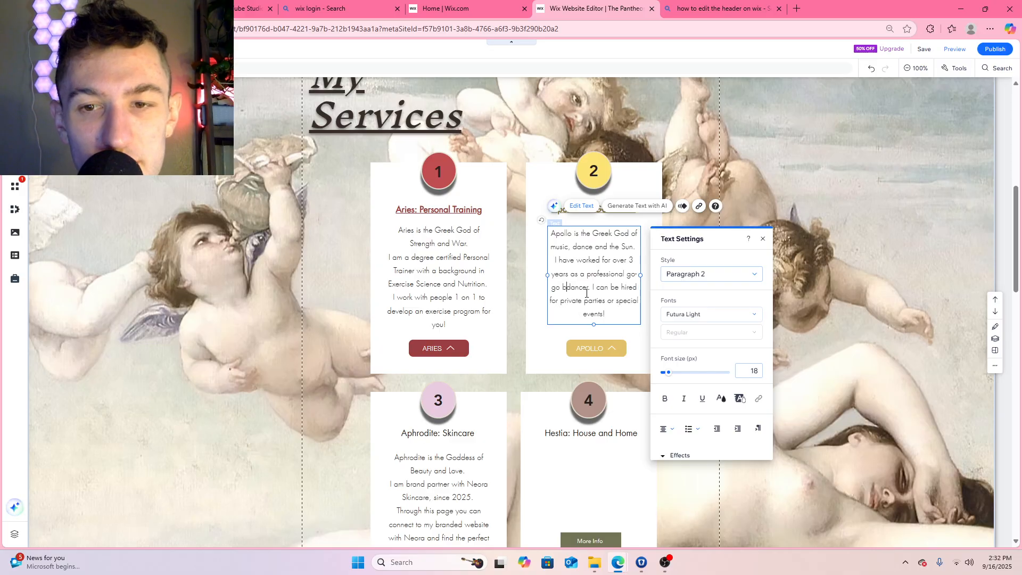
key(BackSpace)
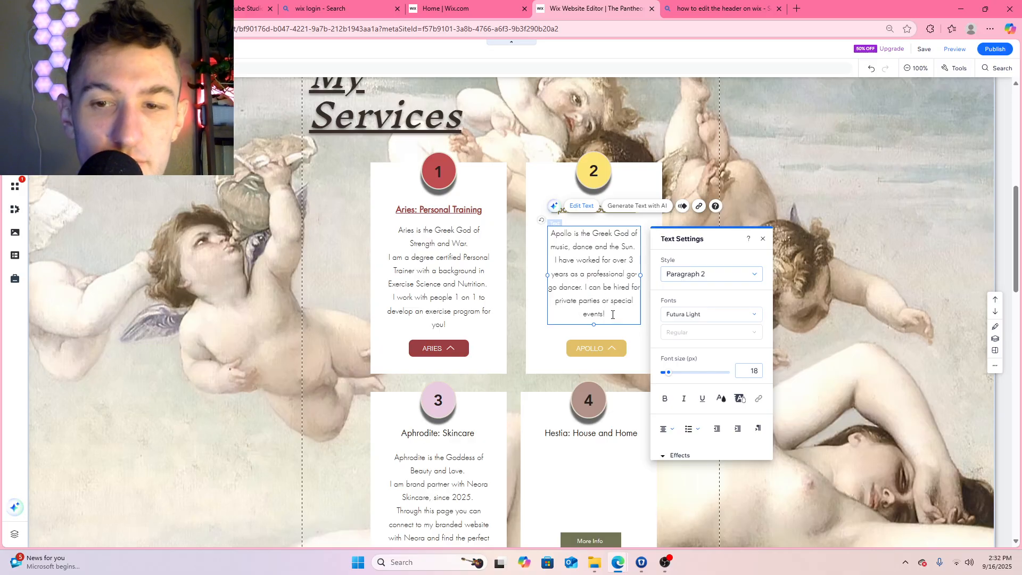
text(I love)
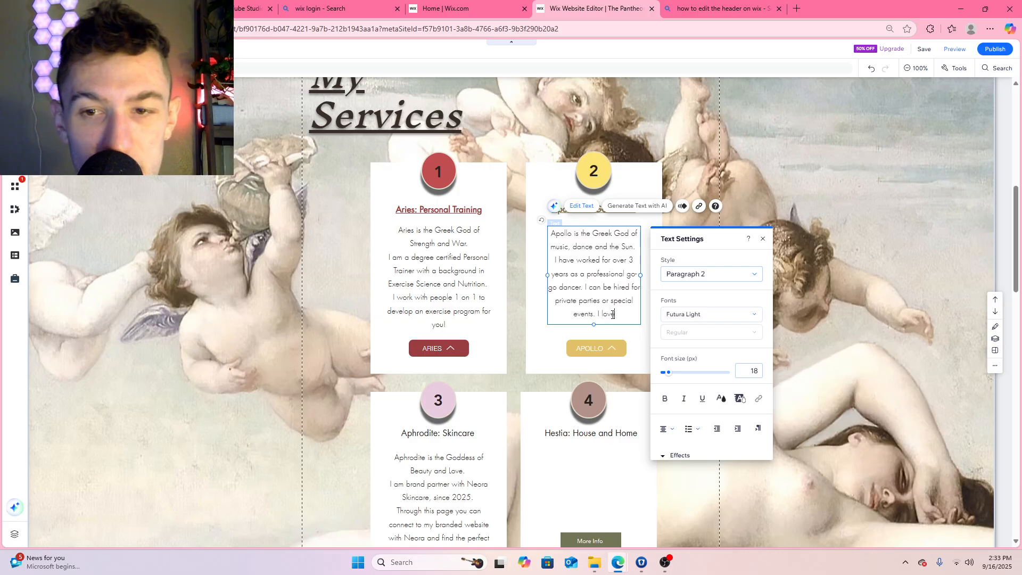
text( to dance and we)
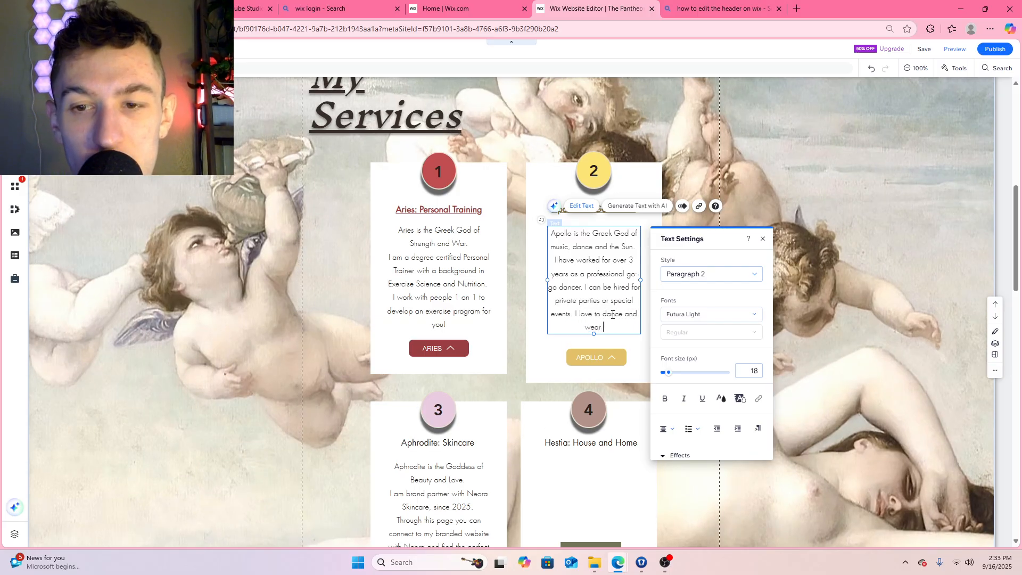
text(ar glitter!)
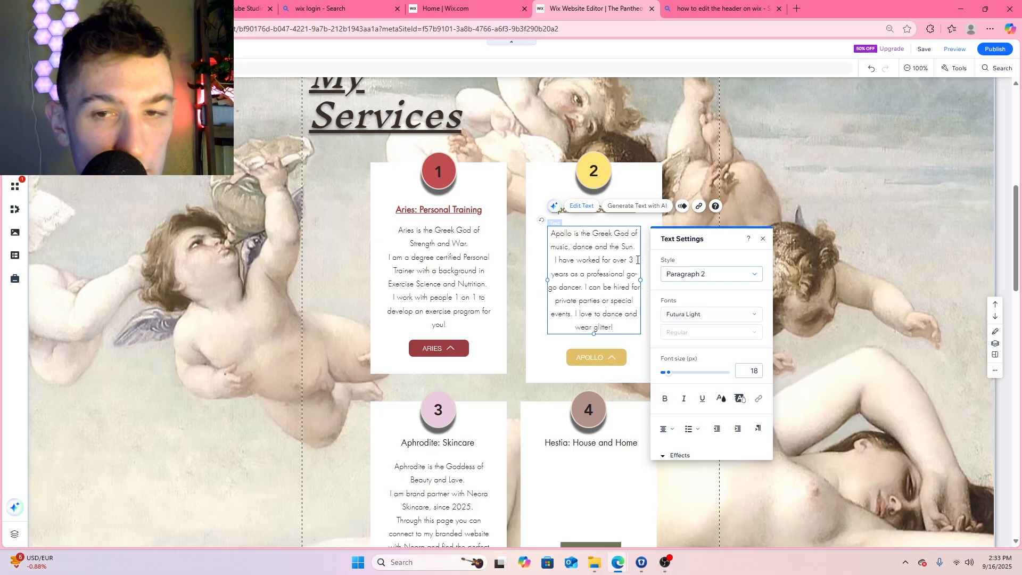
click(664, 562)
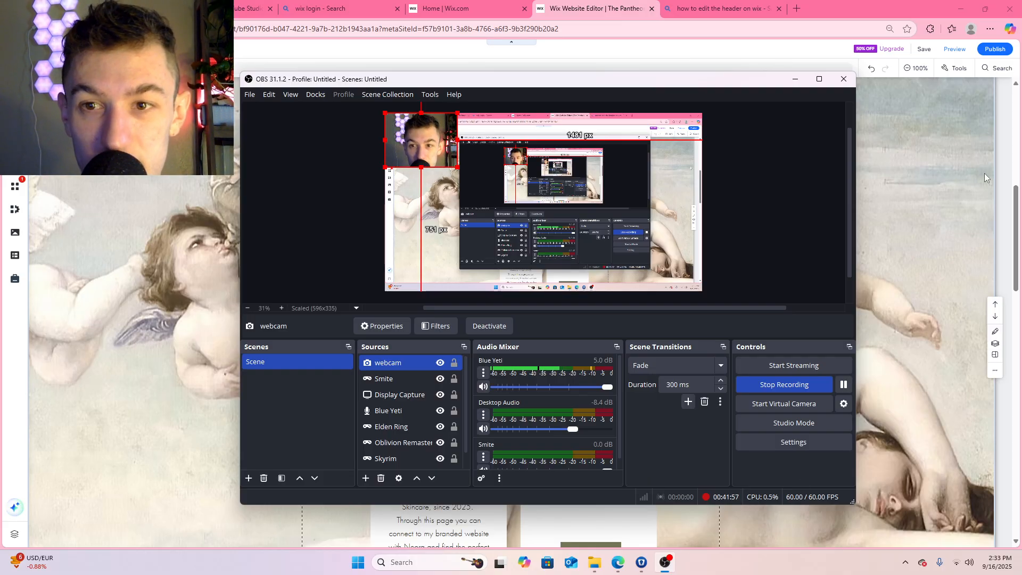
click(905, 192)
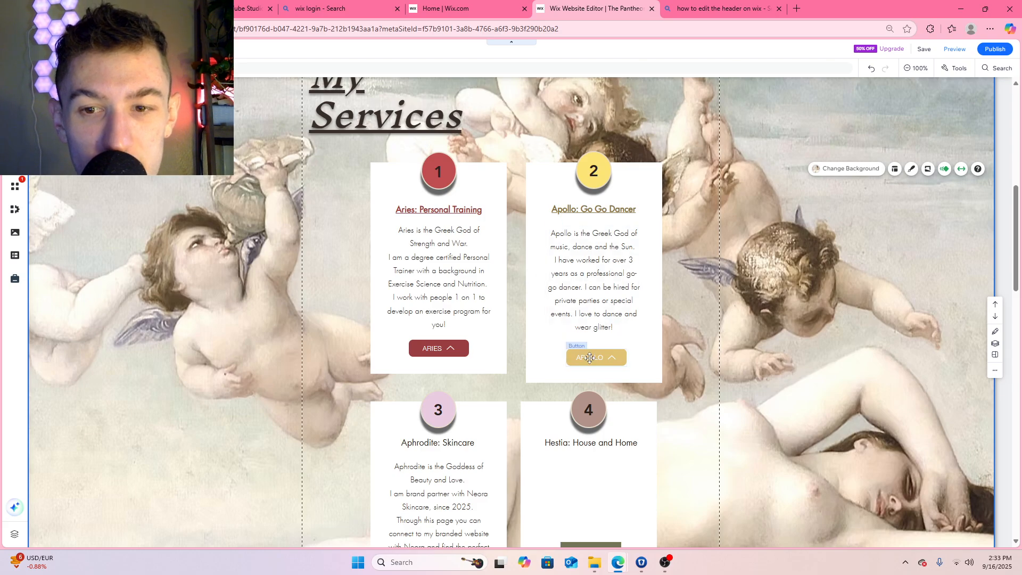
Shorten the Apollo box to the height of the Aries box and raise the APOLLO button level with the ARIES button
click(593, 381)
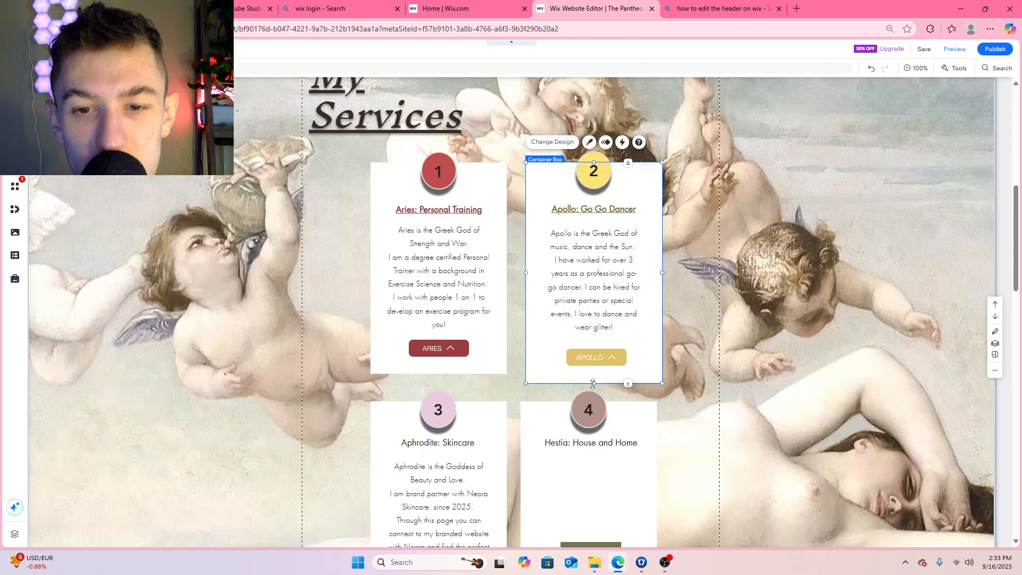
drag(593, 383, 588, 345)
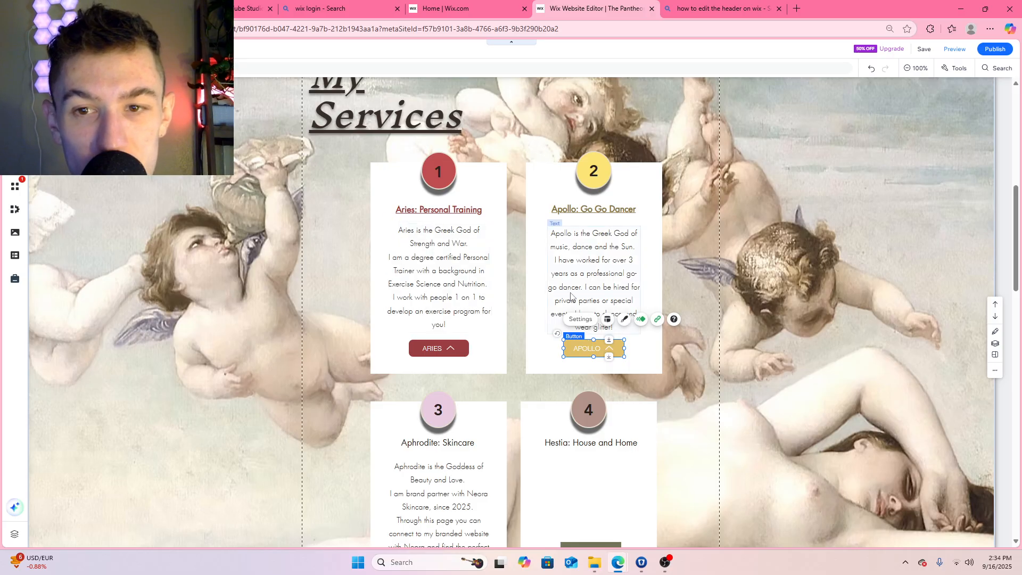
Widen the Apollo description text box slightly and move it up to line up with the Aries description
click(637, 287)
drag(642, 278, 647, 279)
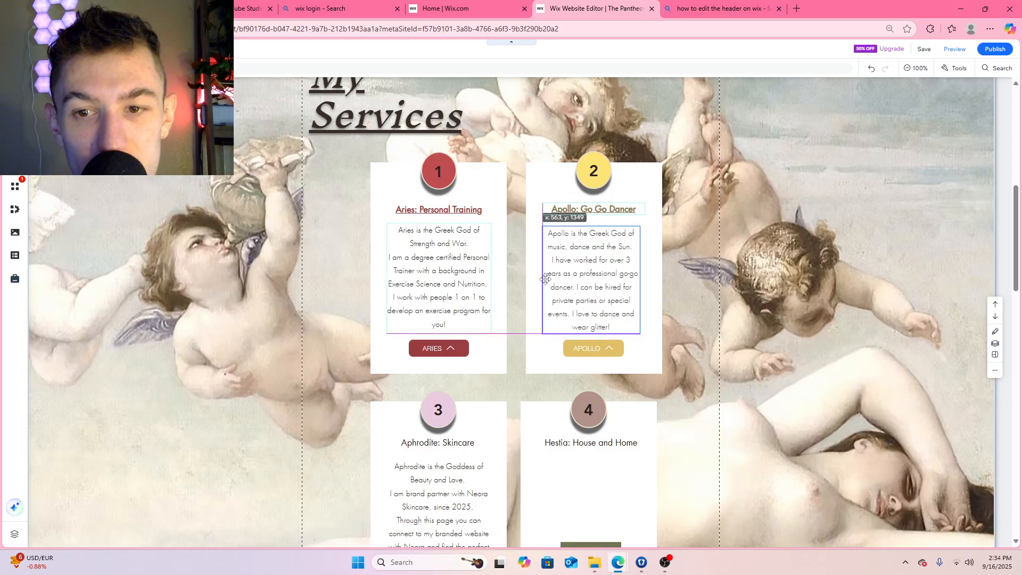
drag(549, 279, 596, 279)
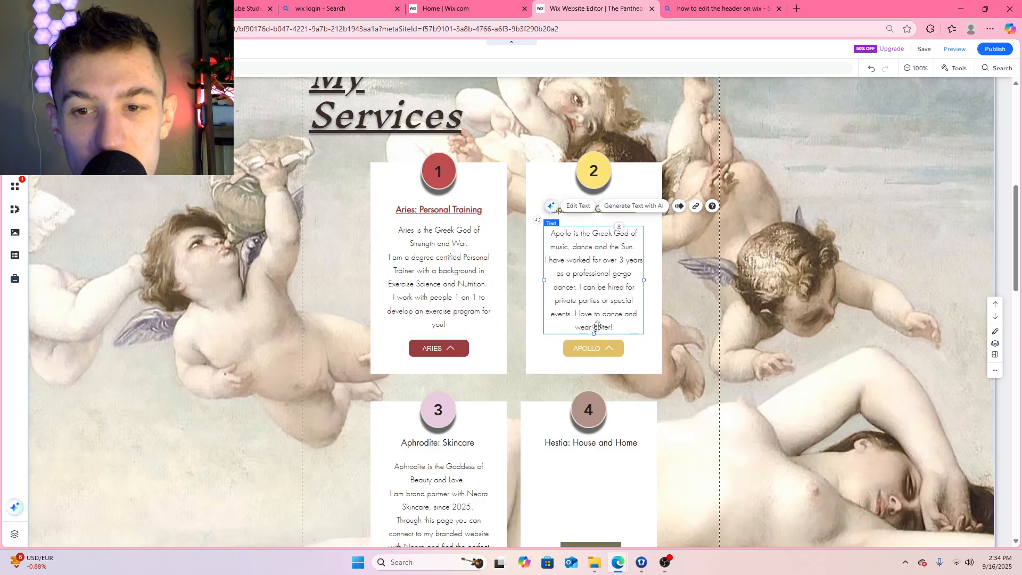
scroll(742, 265, down, 2)
scroll(834, 249, up, 2)
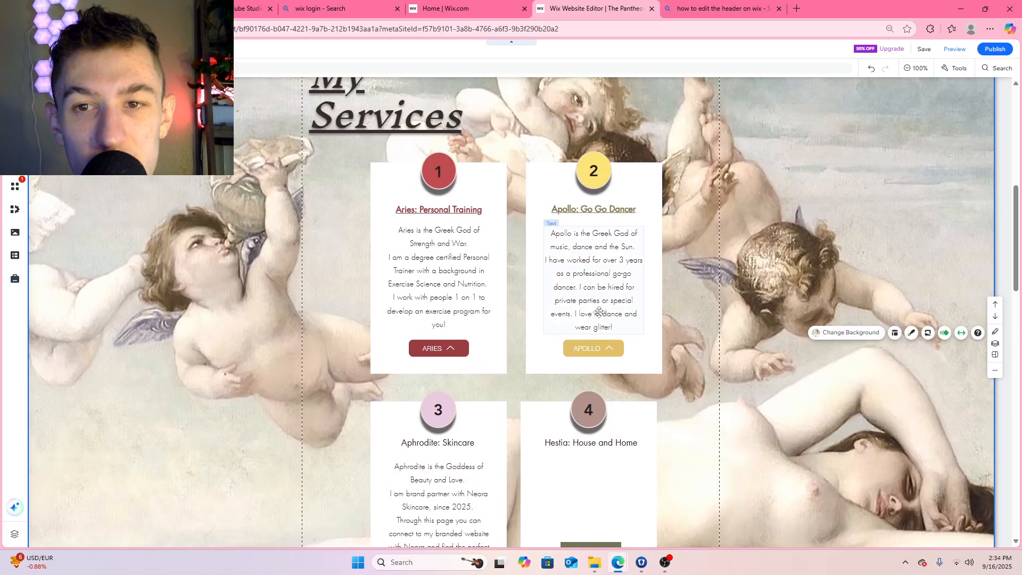
click(595, 282)
drag(596, 282, 600, 274)
scroll(799, 276, down, 2)
click(814, 276)
scroll(814, 277, up, 2)
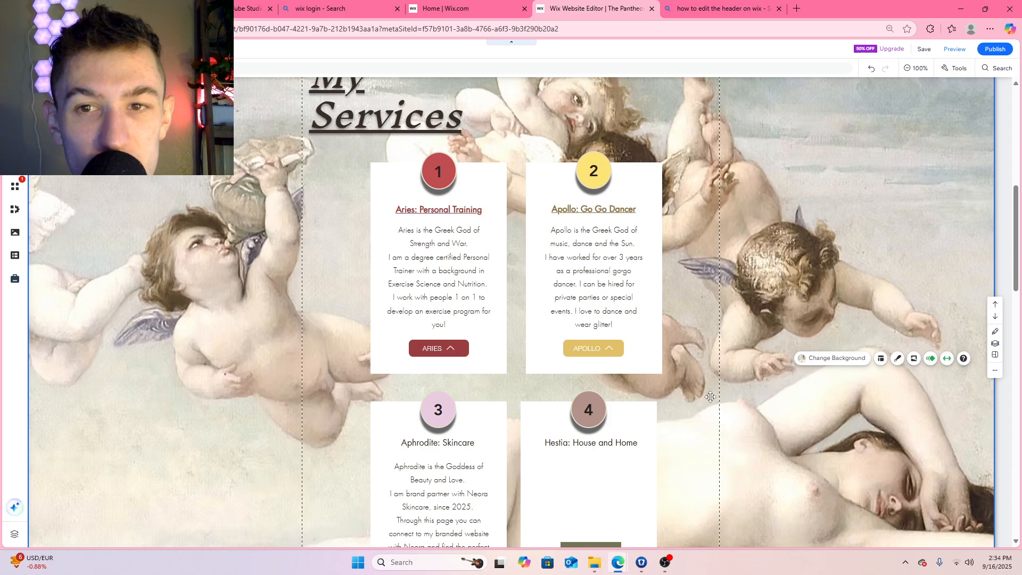
Try the custom gold #B79131 on the Apollo: Go Go Dancer title text
click(592, 208)
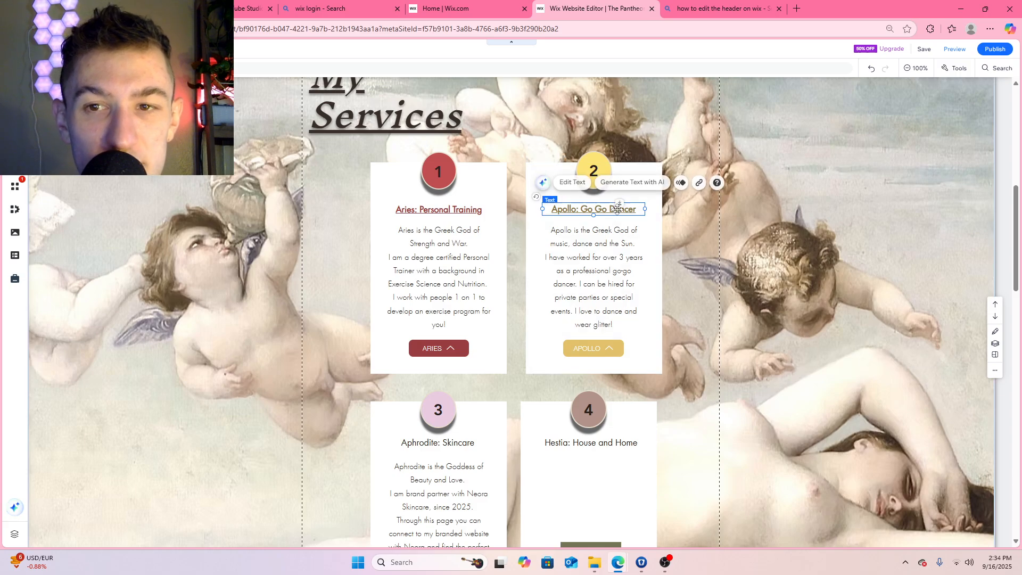
click(580, 183)
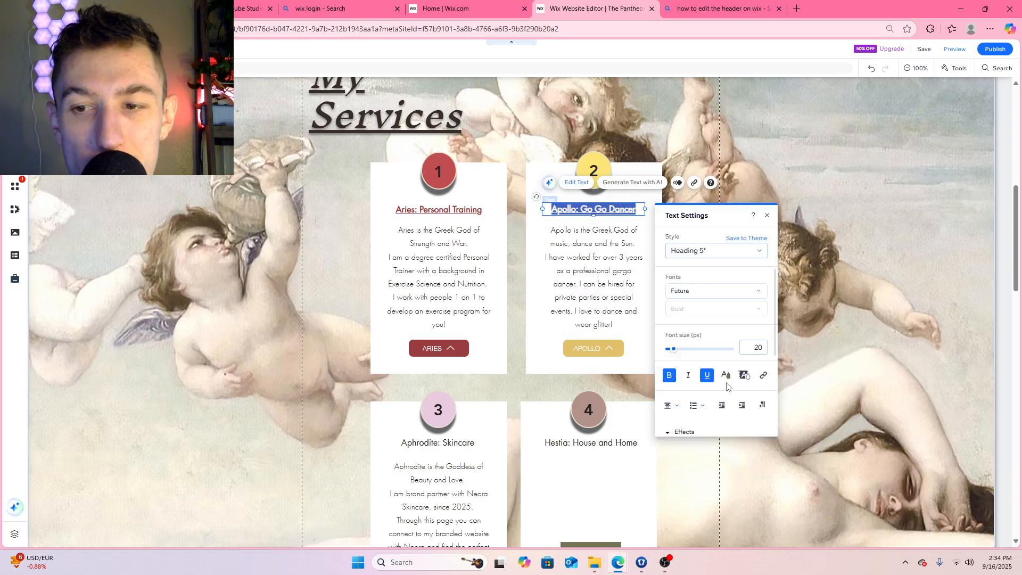
click(726, 375)
click(732, 352)
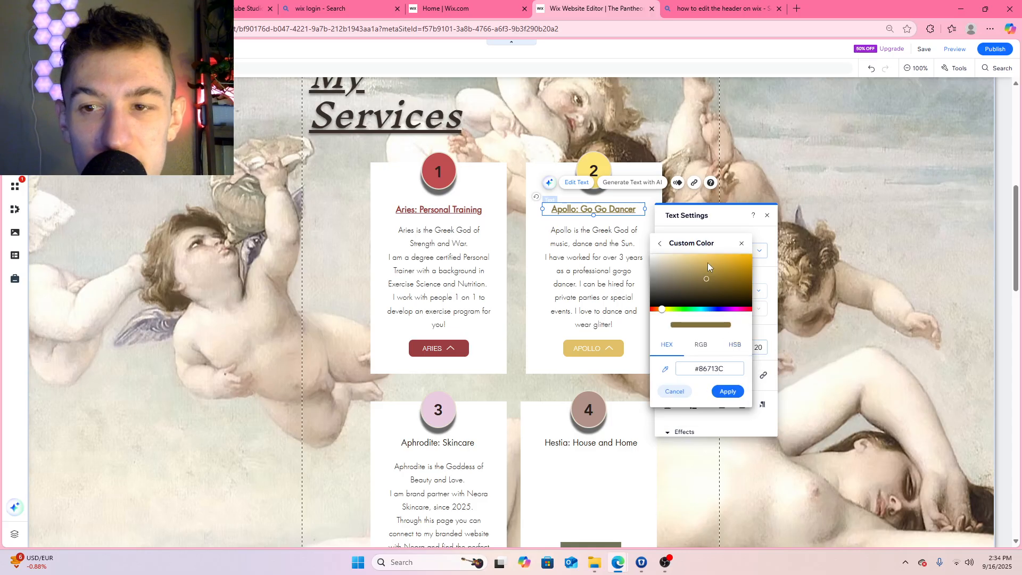
mouse_move(707, 277)
mouse_down()
mouse_move(729, 278)
mouse_move(724, 269)
mouse_up()
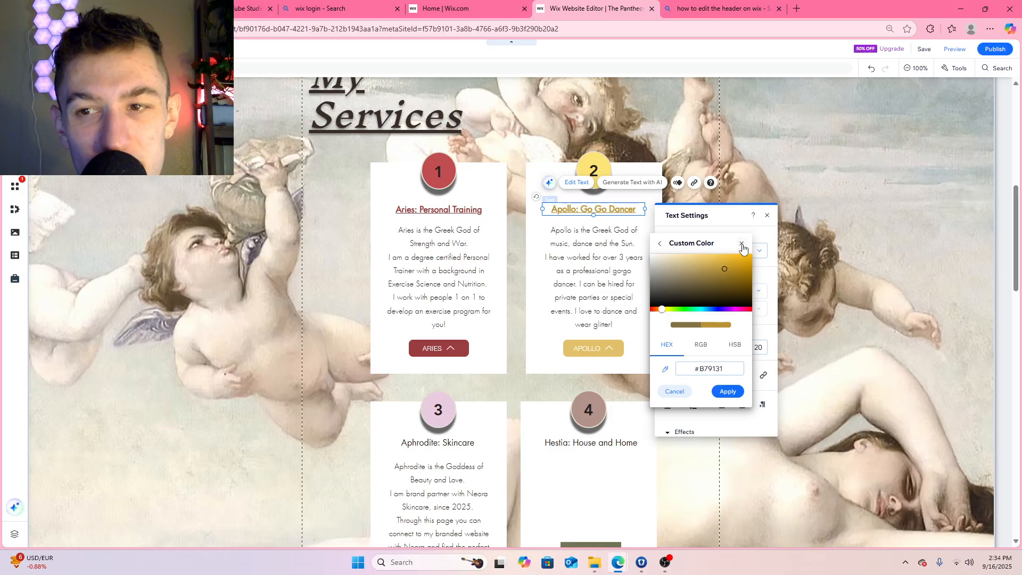
click(728, 392)
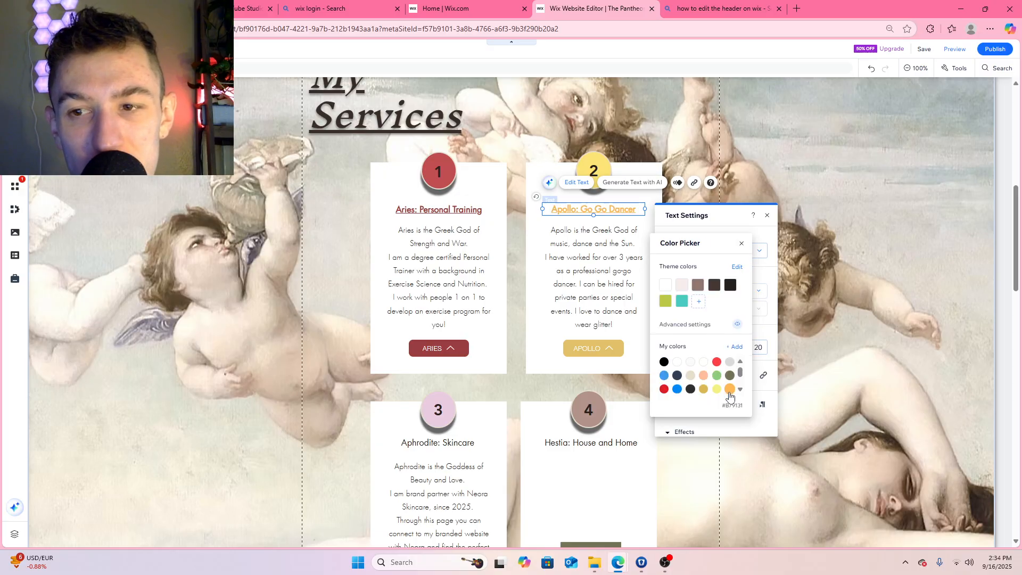
click(742, 244)
click(767, 215)
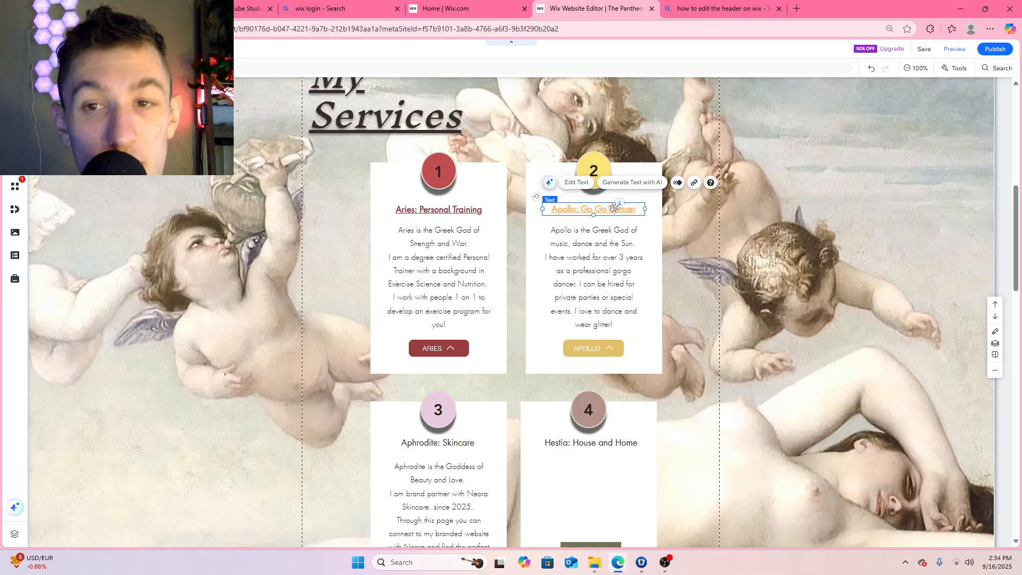
Apply the saved lighter gold #D1B059 to the Apollo: Go Go Dancer title text
click(581, 183)
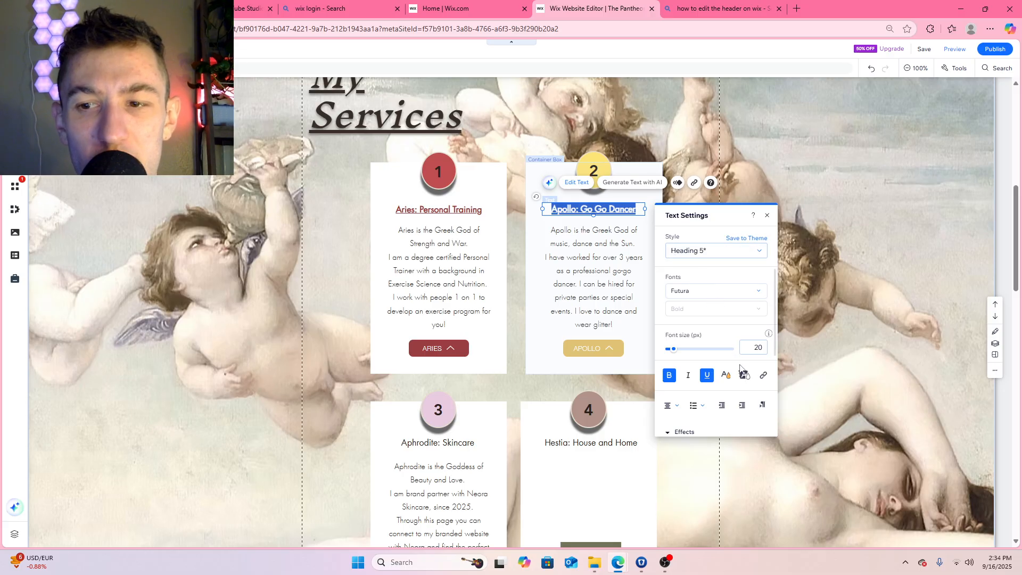
click(726, 374)
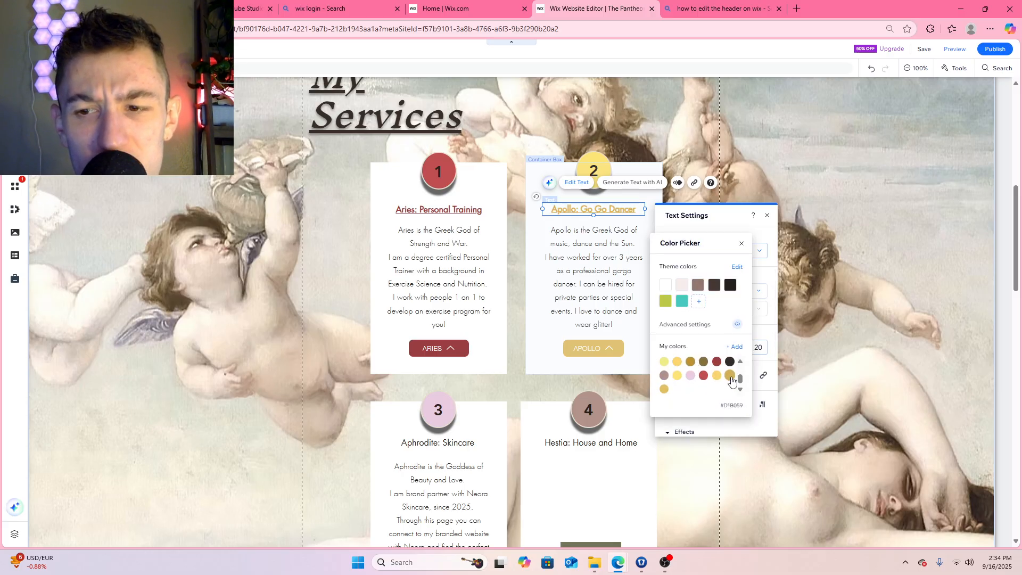
click(742, 243)
click(767, 216)
click(742, 236)
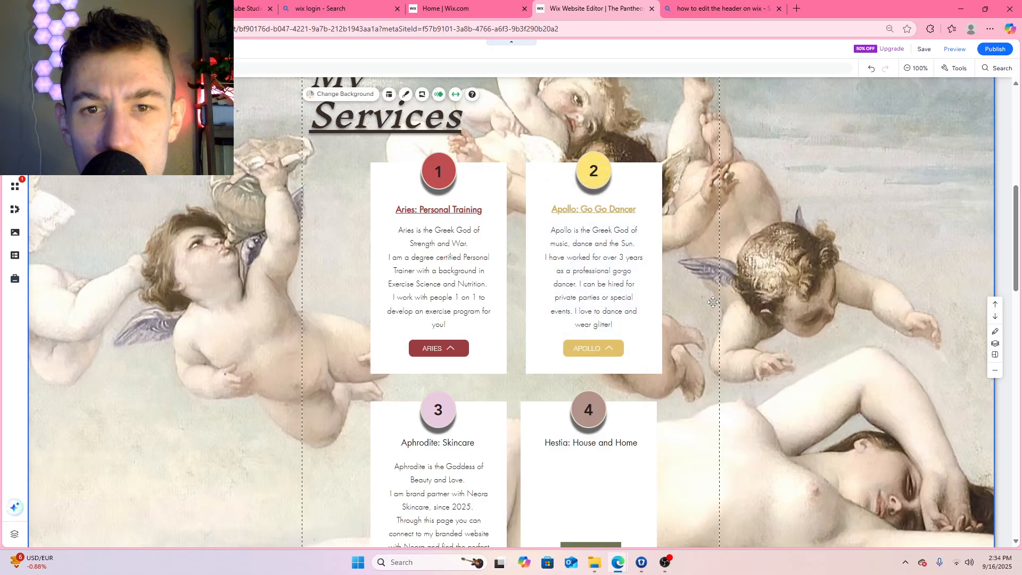
Mix a darker custom gold from the current one and apply it to the Apollo: Go Go Dancer title text
click(618, 210)
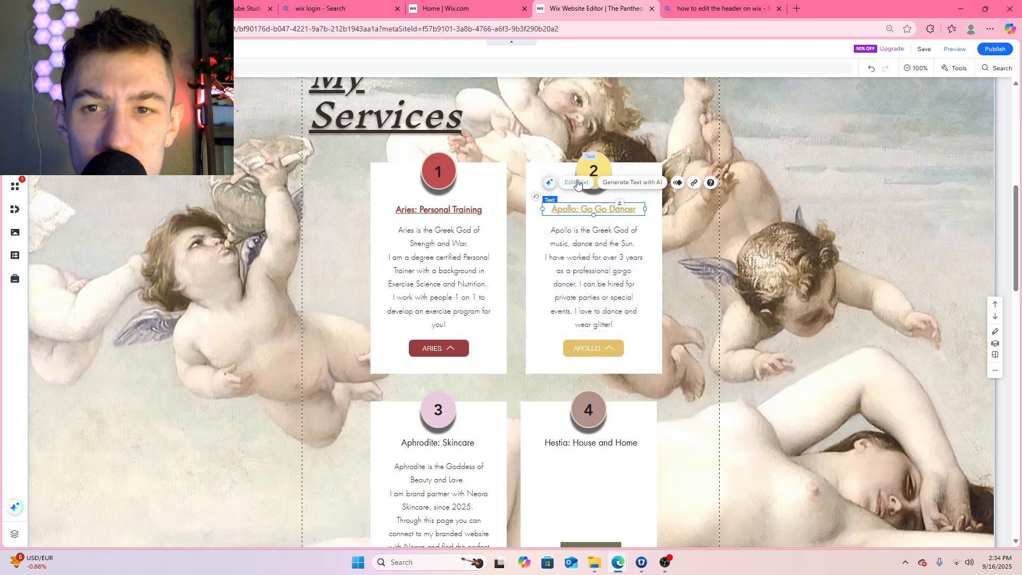
double_click(617, 210)
click(732, 375)
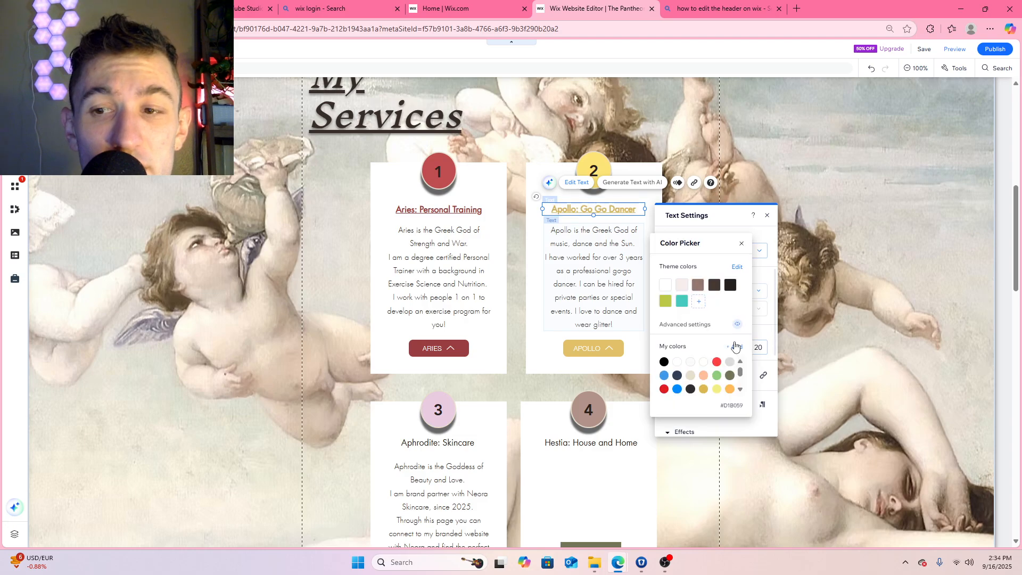
click(733, 348)
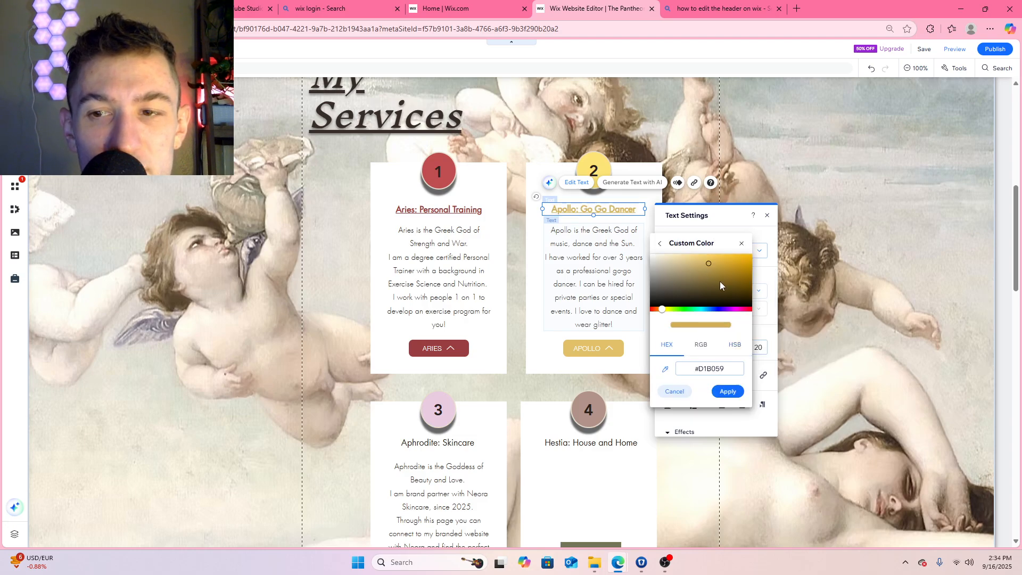
drag(709, 263, 731, 271)
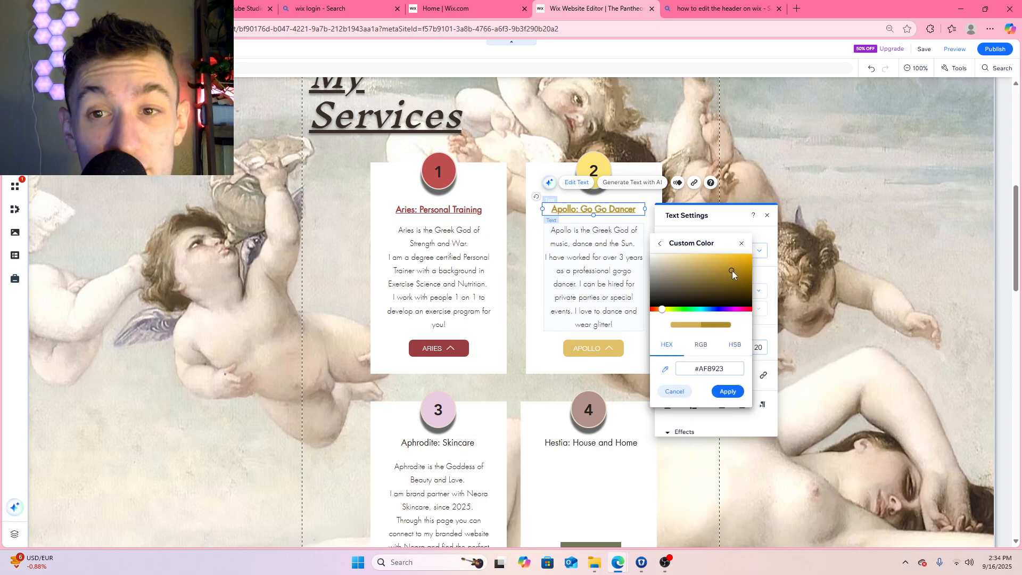
click(728, 393)
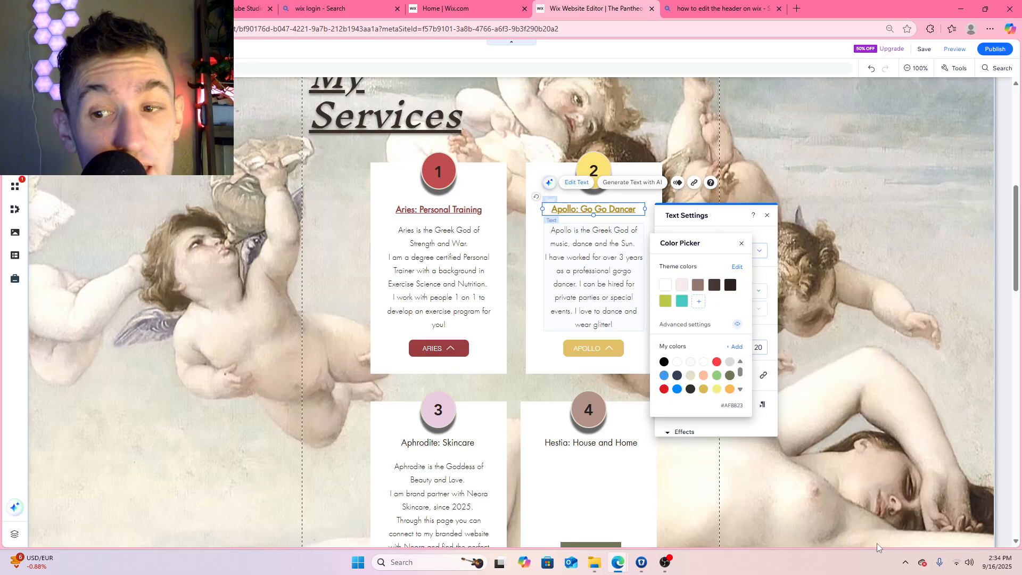
click(932, 151)
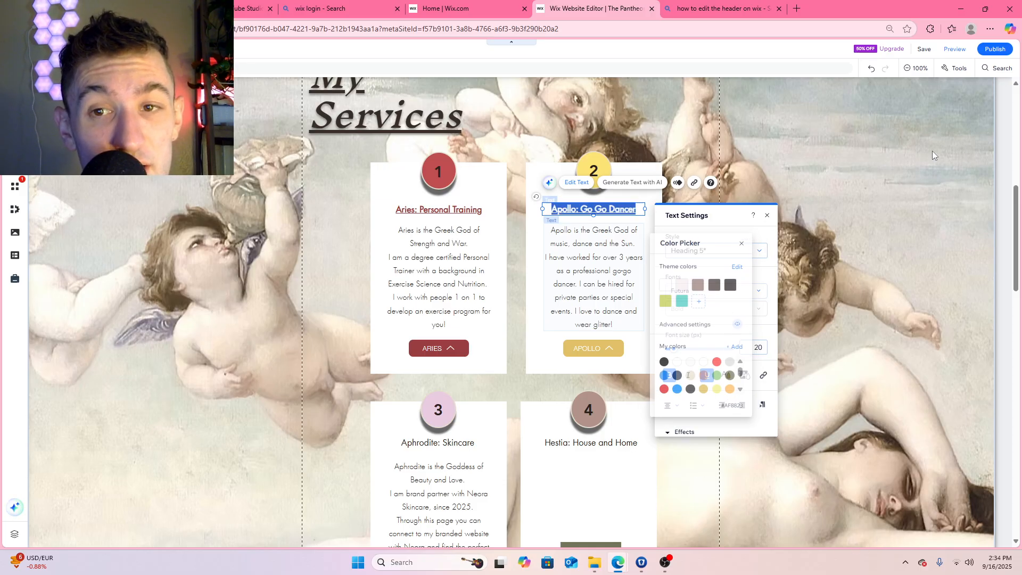
click(901, 176)
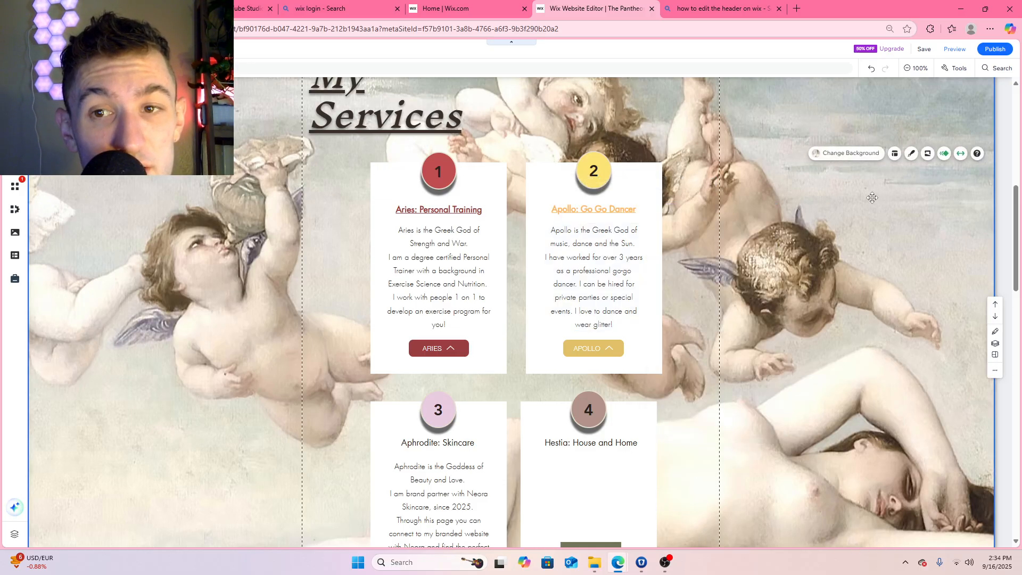
Try the saved gold #B79131 on the Apollo: Go Go Dancer title text
click(626, 213)
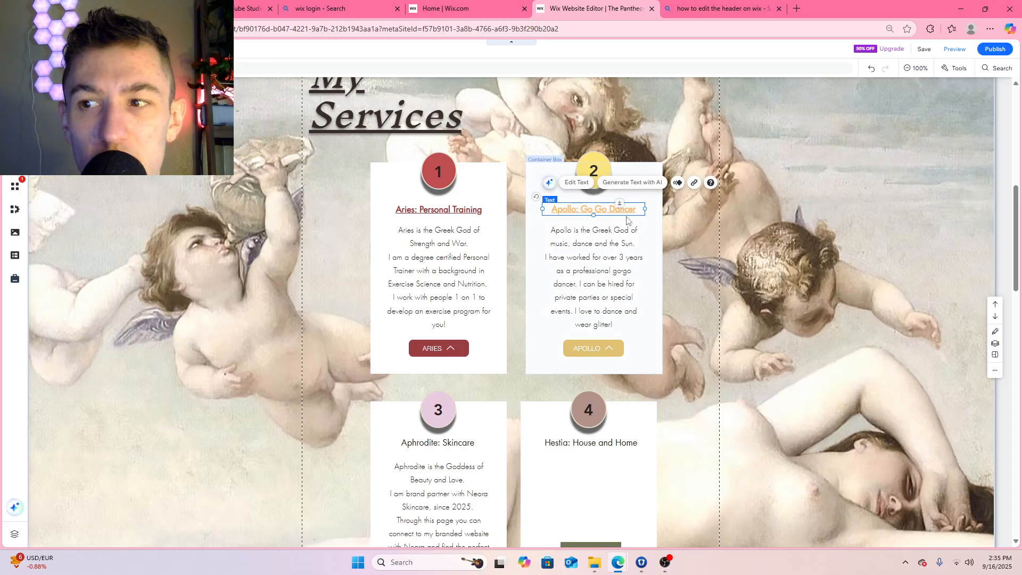
click(577, 182)
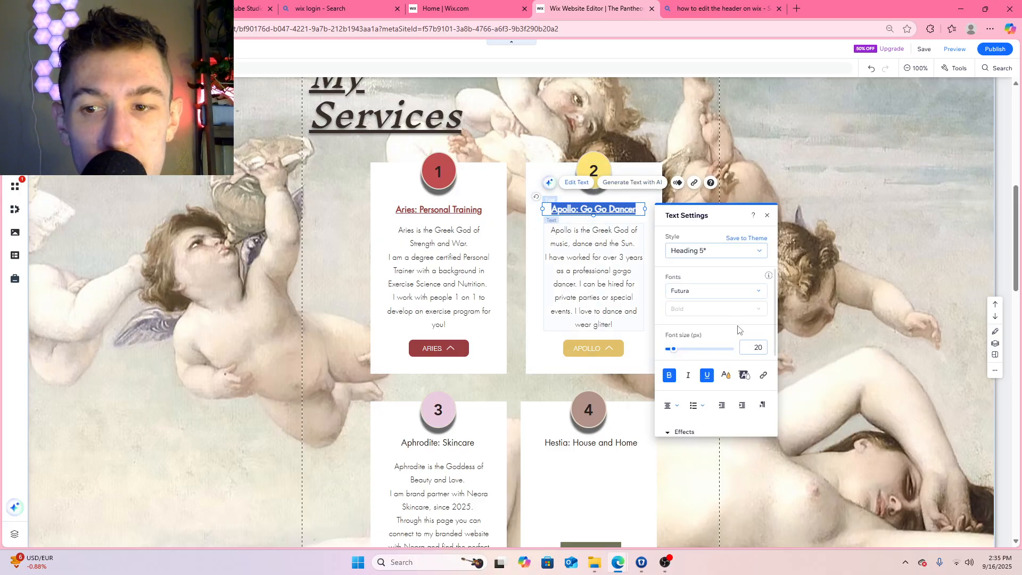
click(725, 374)
click(730, 389)
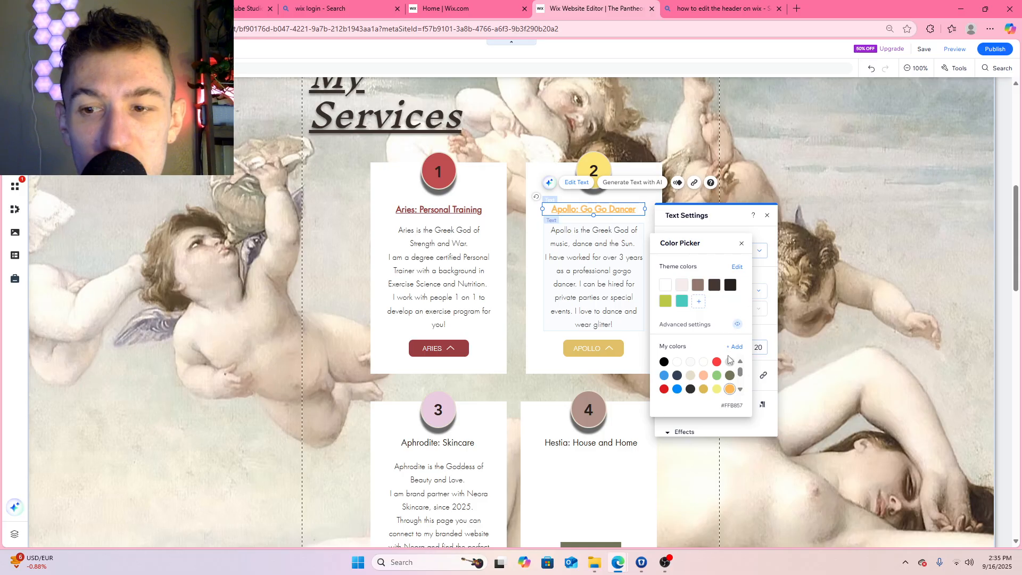
scroll(724, 373, down, 2)
click(705, 362)
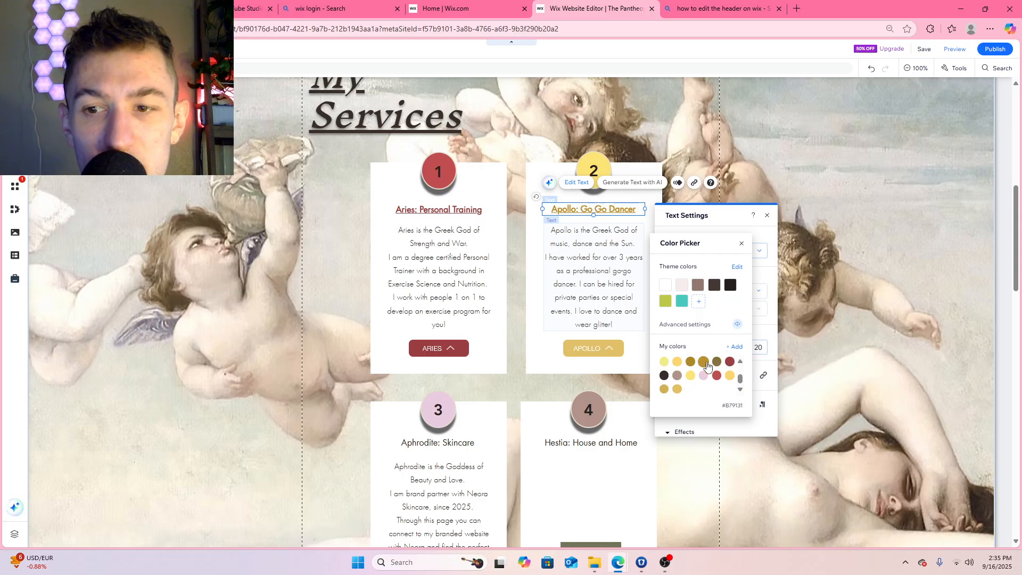
click(735, 346)
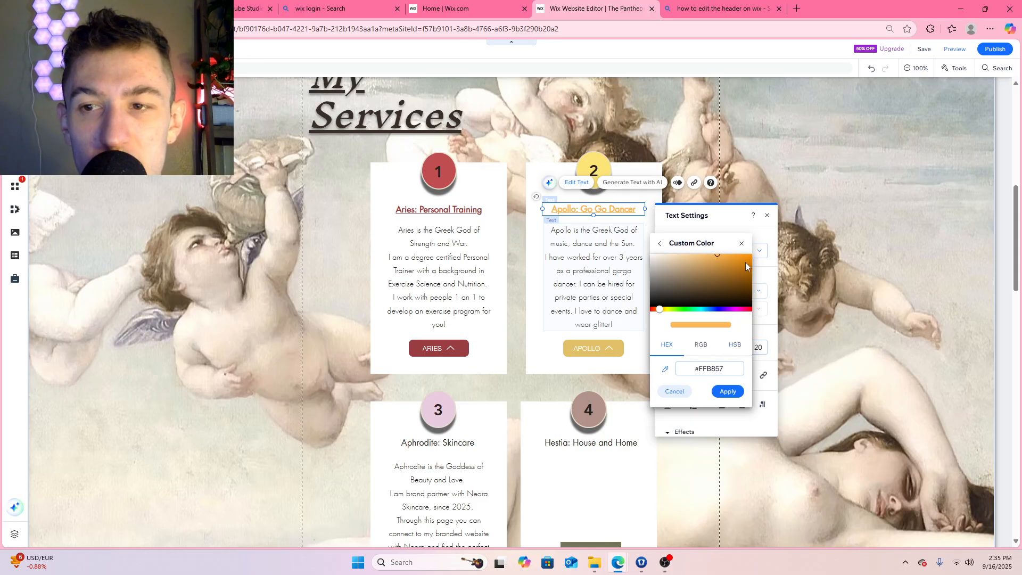
click(741, 244)
Reapply the saved darker gold to the Apollo: Go Go Dancer title and try lightening it slightly to #BA9025
click(726, 375)
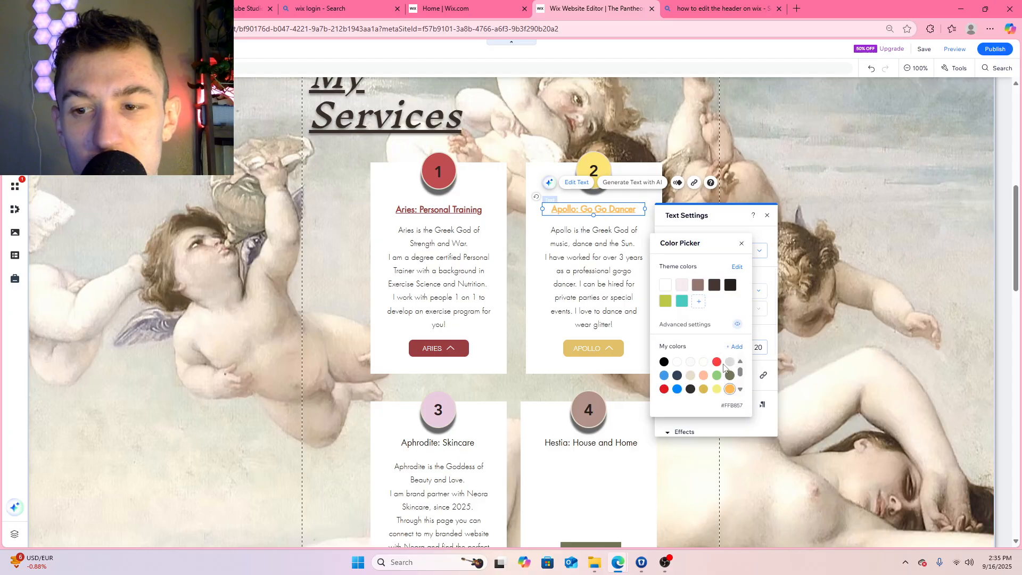
scroll(724, 366, down, 2)
click(690, 361)
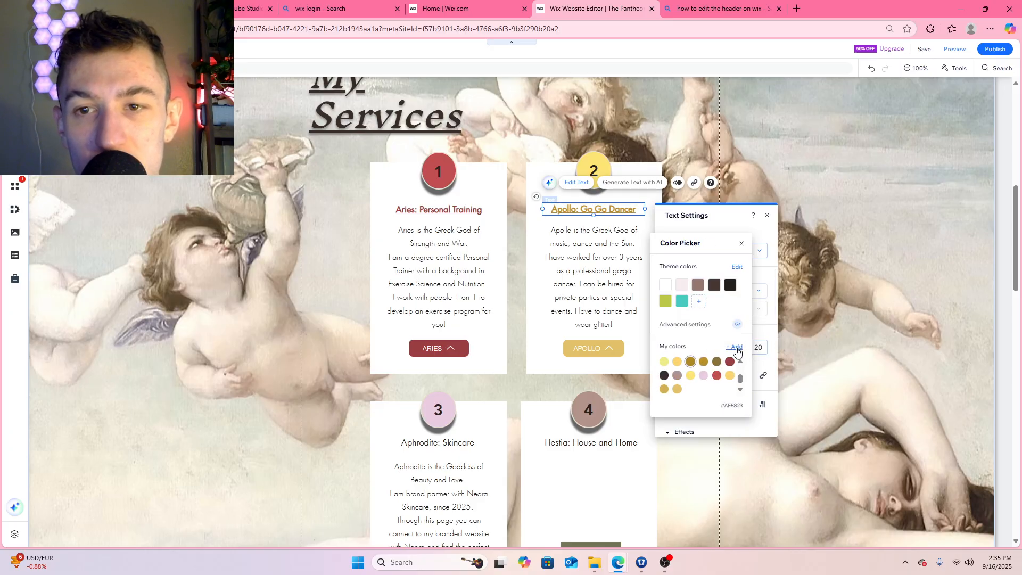
click(736, 347)
drag(733, 270, 732, 268)
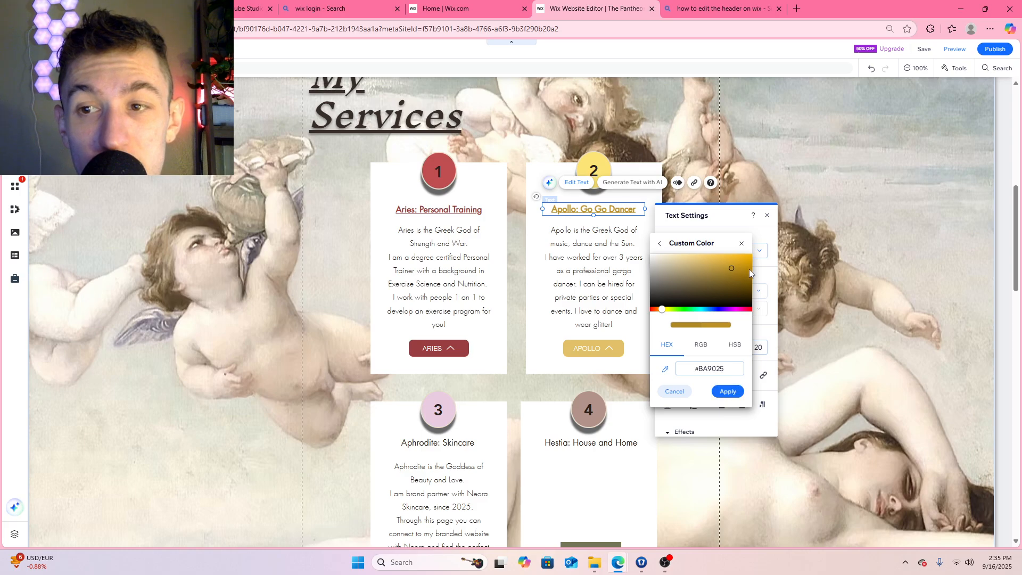
click(741, 244)
click(628, 204)
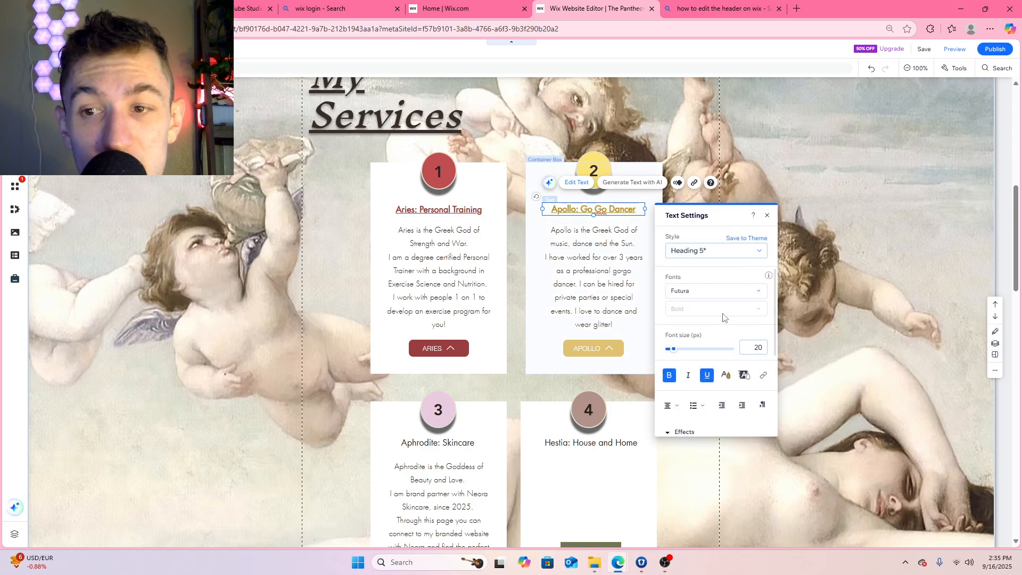
click(767, 216)
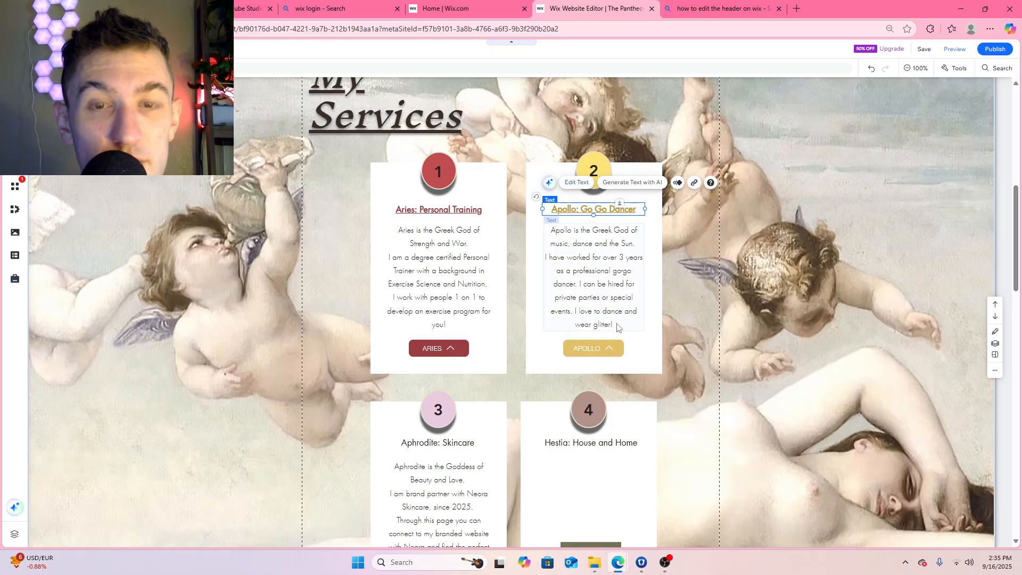
Check the Aries title's text formatting and make the Aphrodite: Skincare title bold and underlined to match
double_click(476, 209)
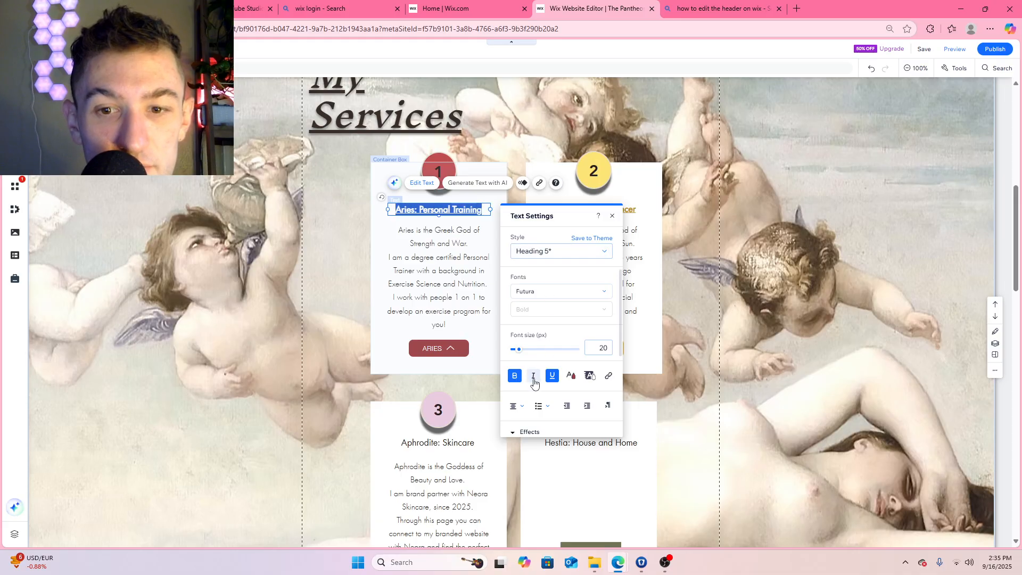
click(662, 348)
scroll(662, 348, down, 2)
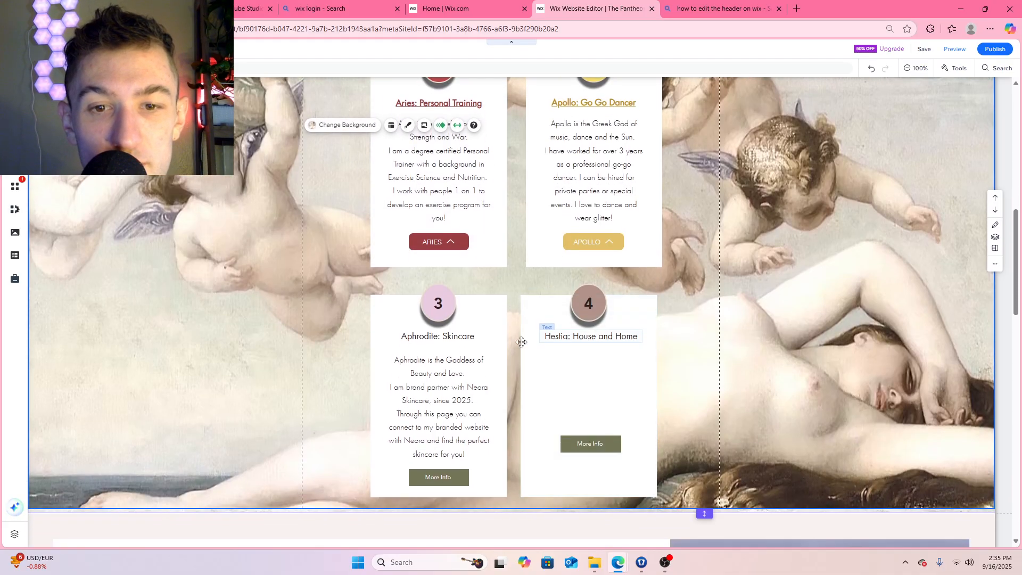
click(435, 335)
click(435, 312)
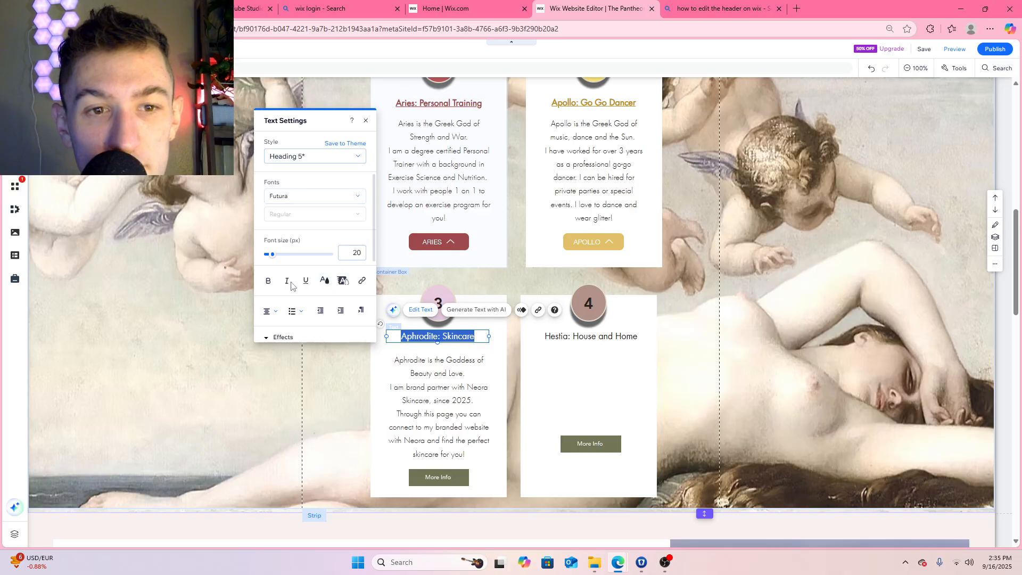
Color the Aphrodite: Skincare title with the custom mauve #A6899E, darkened from the saved pink #E9CCE1
click(325, 281)
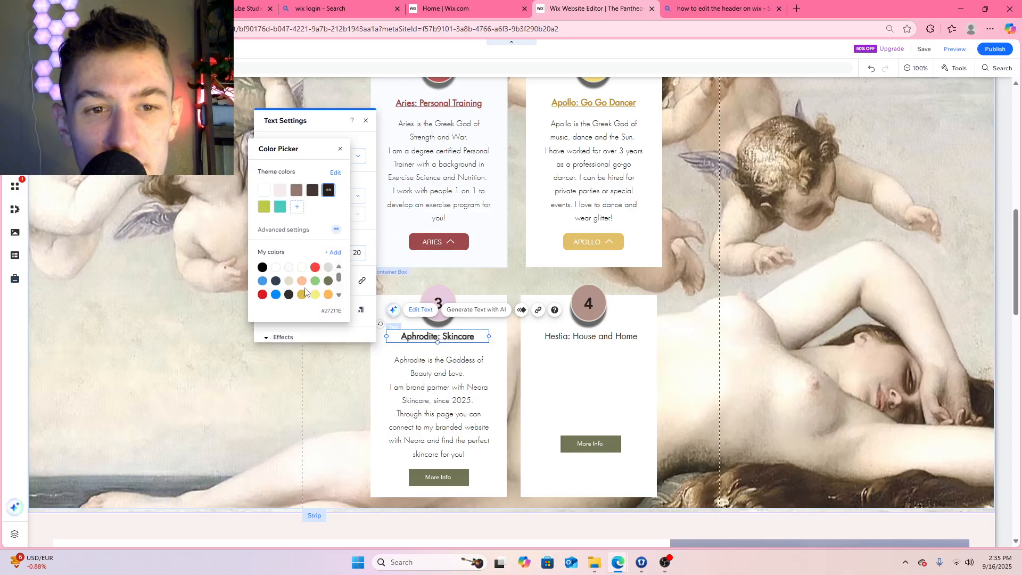
scroll(303, 284, down, 3)
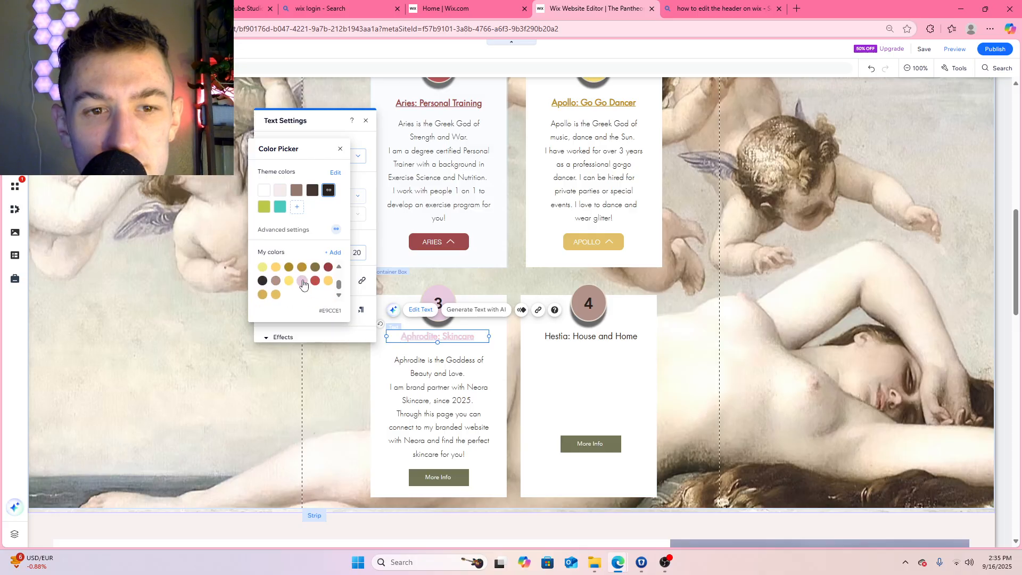
scroll(303, 286, up, 3)
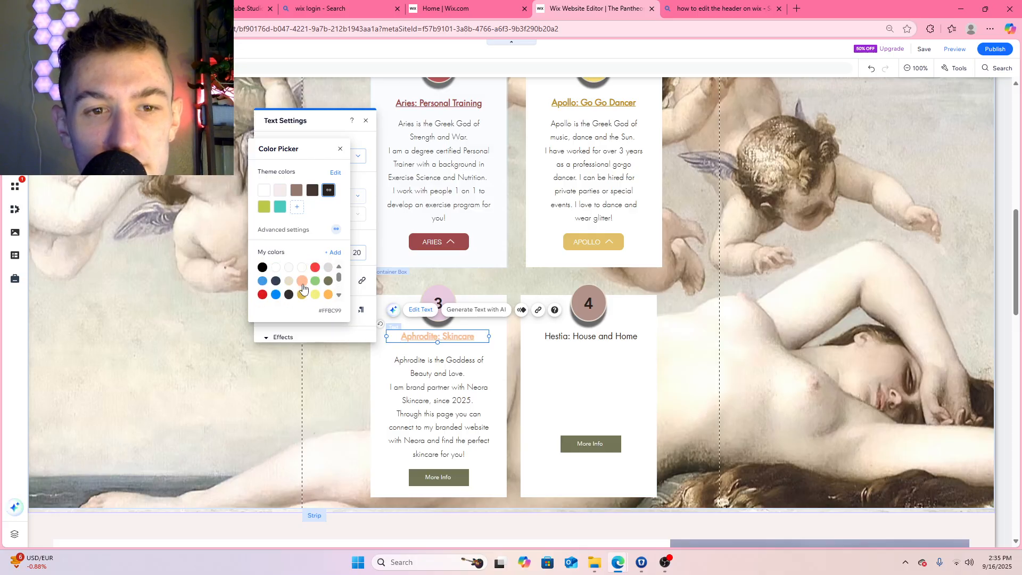
scroll(304, 282, down, 3)
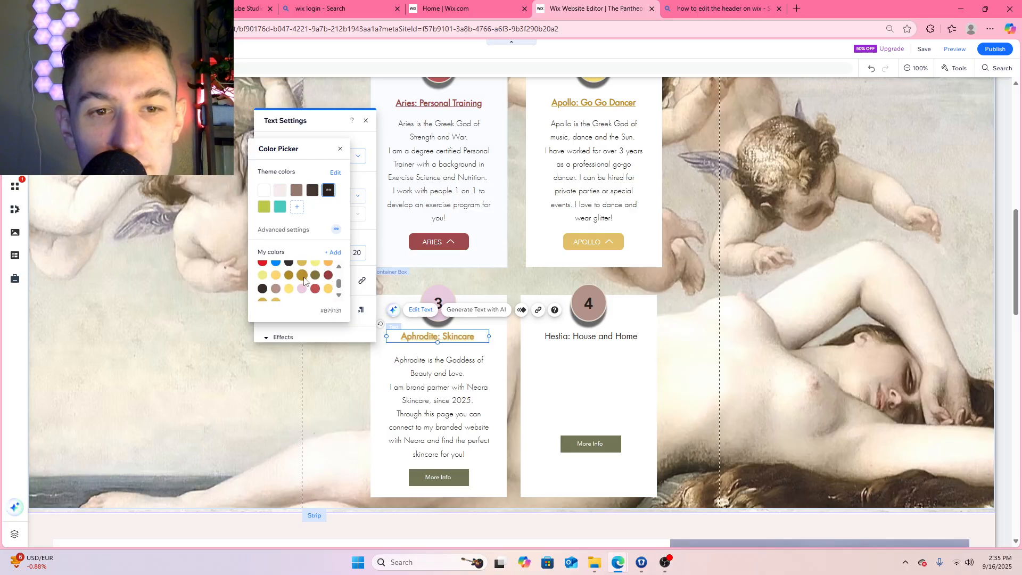
click(304, 282)
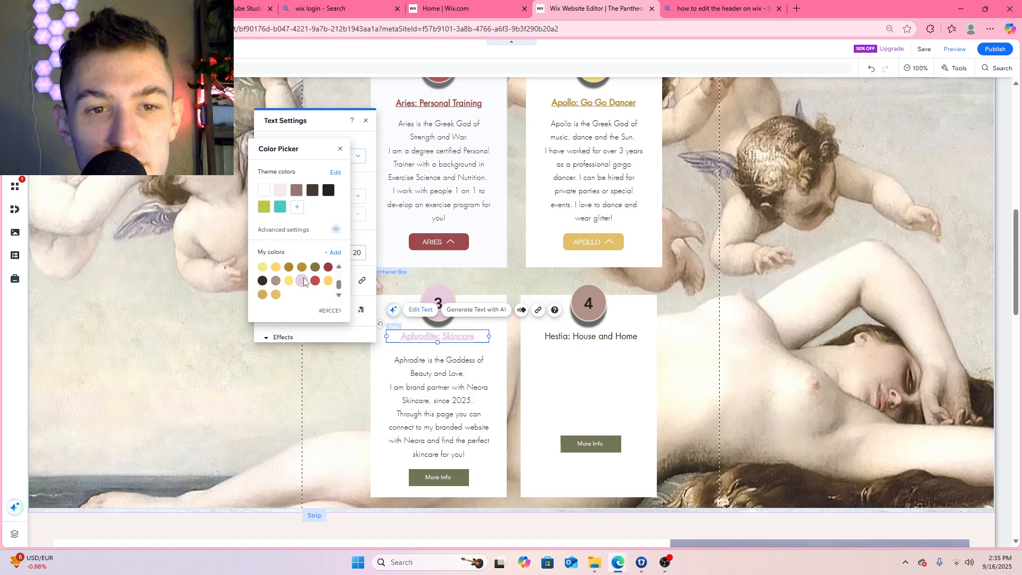
click(334, 253)
drag(261, 164, 269, 178)
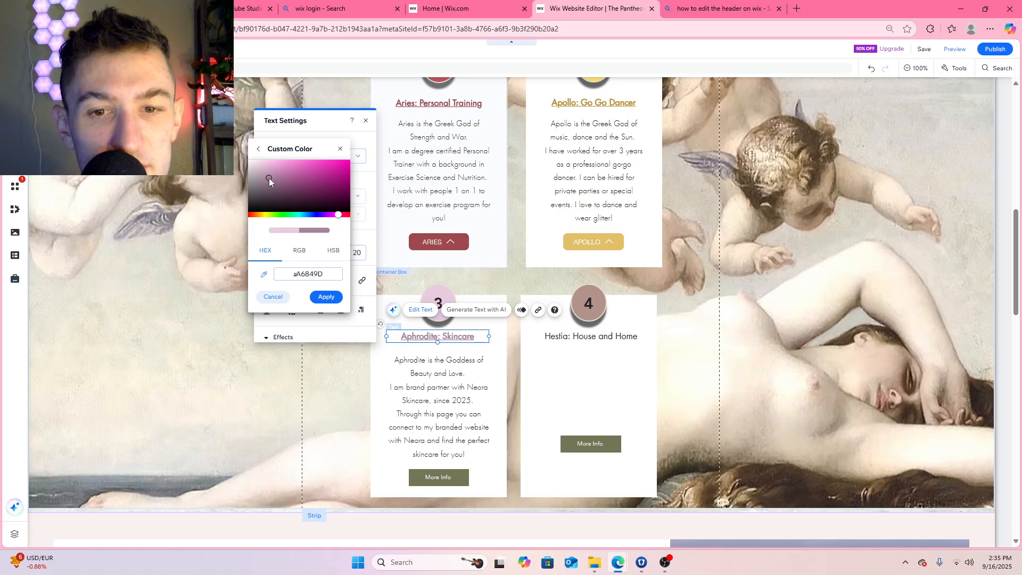
drag(269, 177, 267, 178)
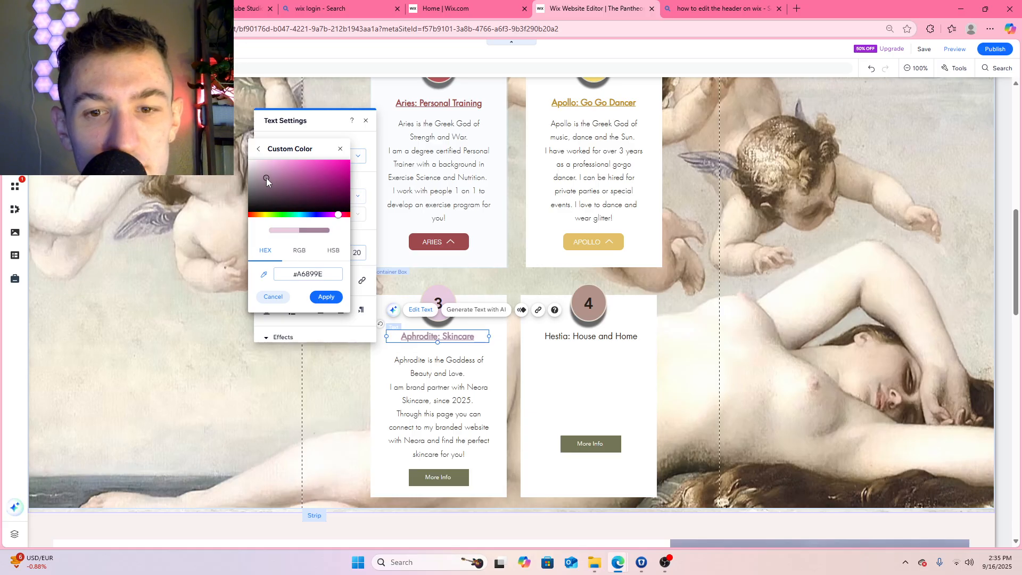
click(326, 296)
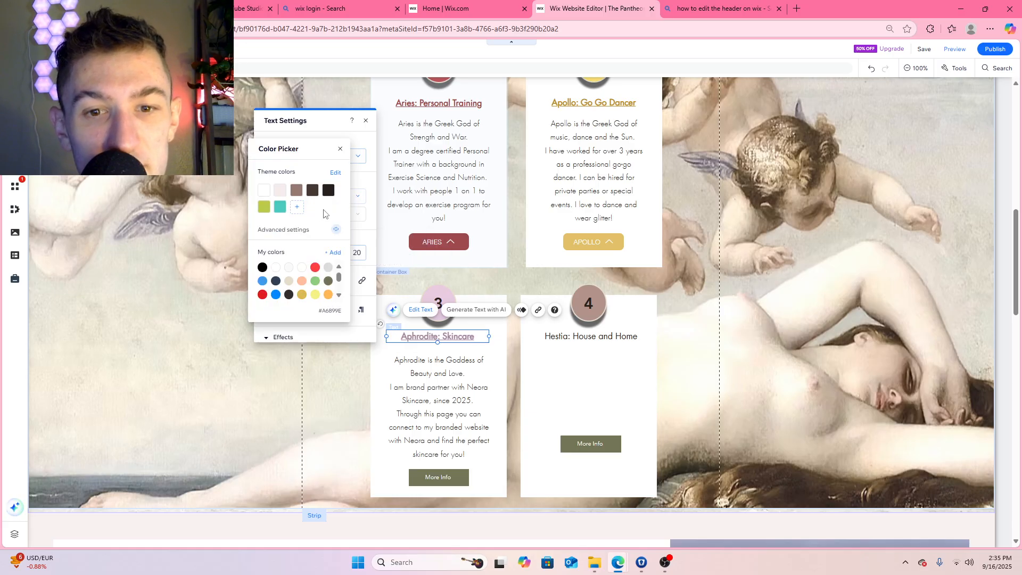
click(340, 150)
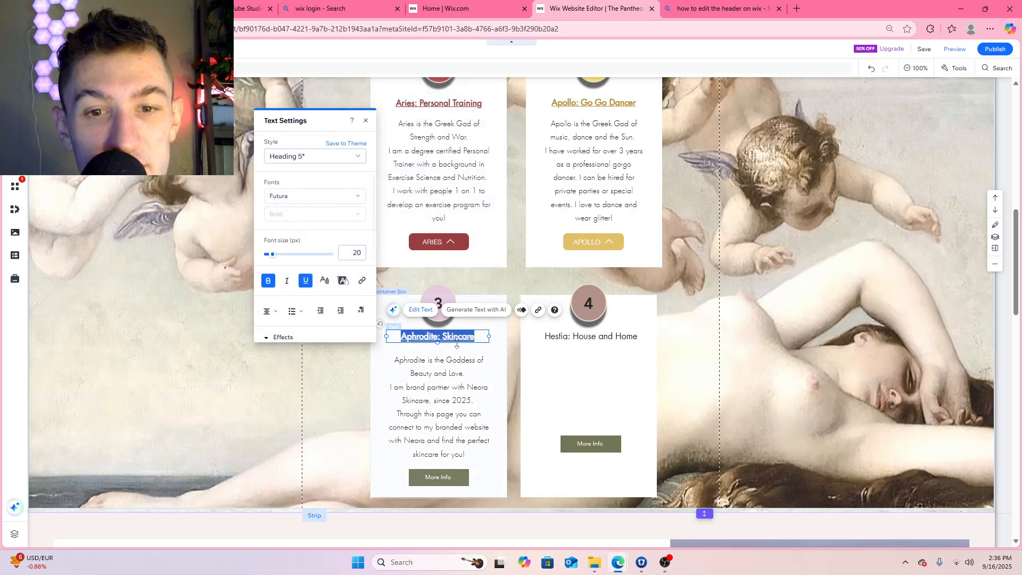
click(486, 347)
Apply the saved mauve #A6899E to the Aphrodite: Skincare title text and close the text settings
click(458, 337)
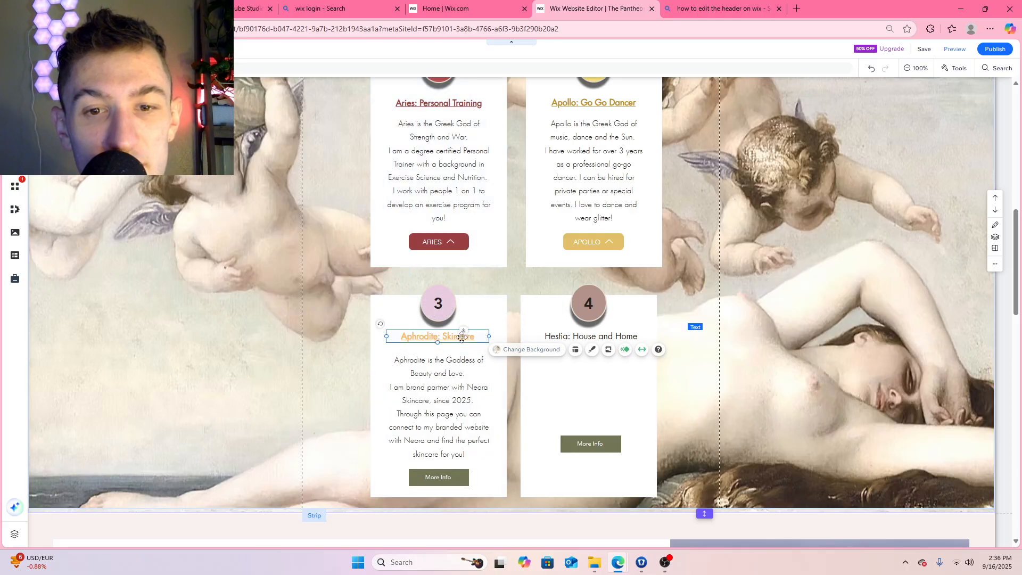
click(419, 309)
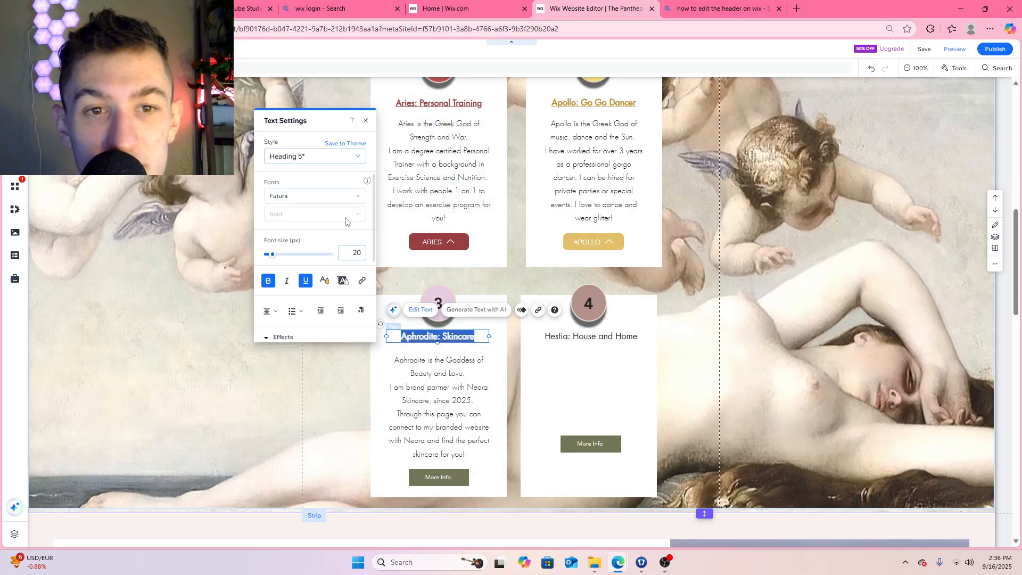
click(324, 281)
click(315, 266)
scroll(316, 274, down, 2)
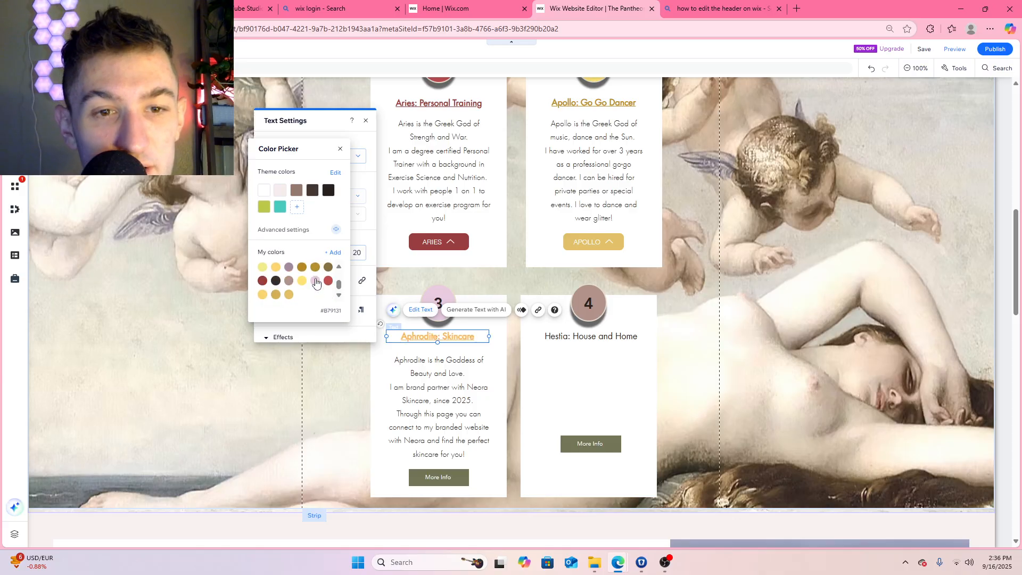
click(288, 267)
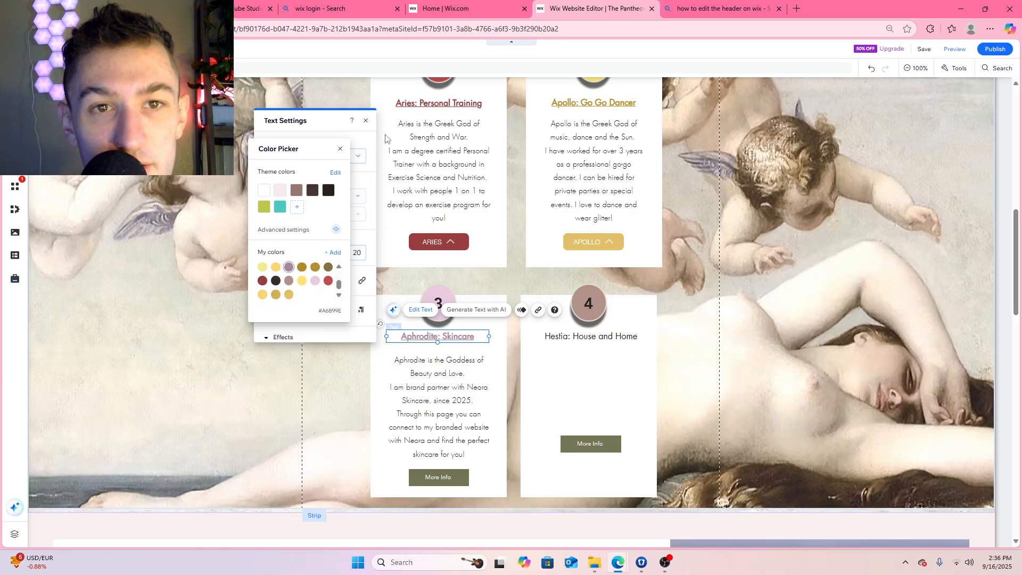
click(341, 149)
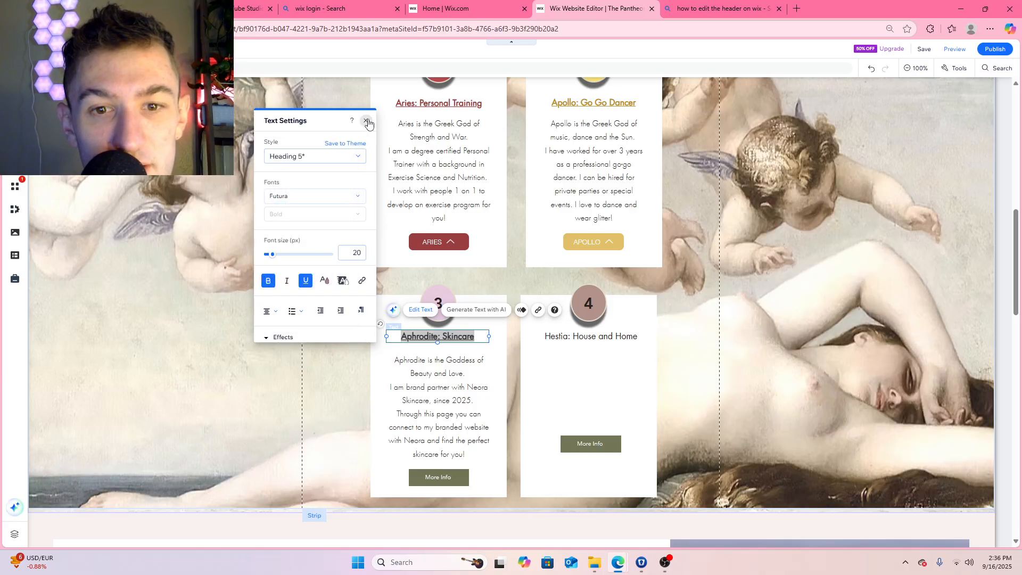
click(366, 120)
click(367, 258)
Move the Aphrodite description text box up slightly, closer to the Aphrodite: Skincare title
scroll(687, 276, up, 3)
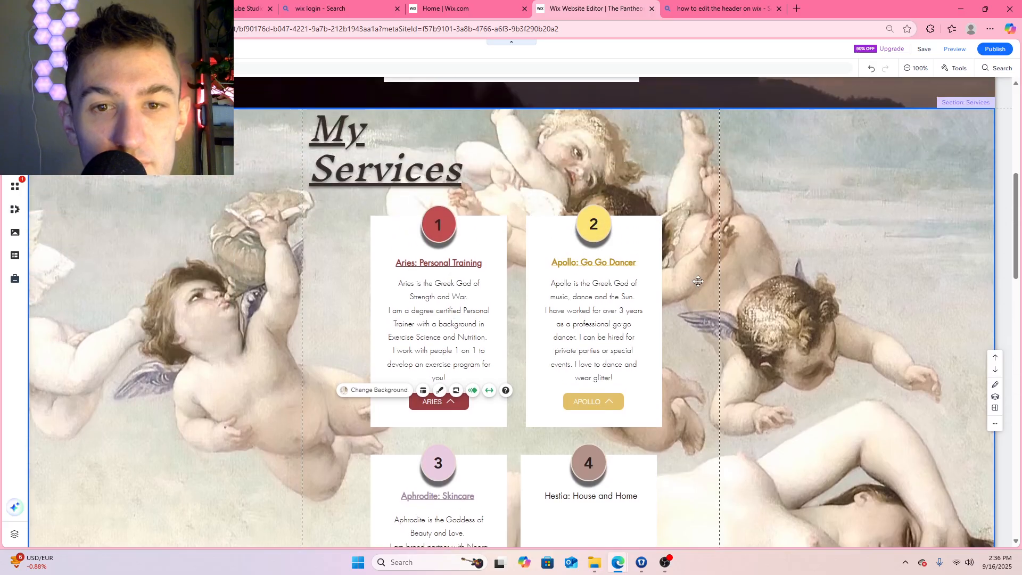
scroll(687, 276, down, 3)
scroll(687, 276, down, 2)
scroll(479, 330, up, 1)
click(461, 308)
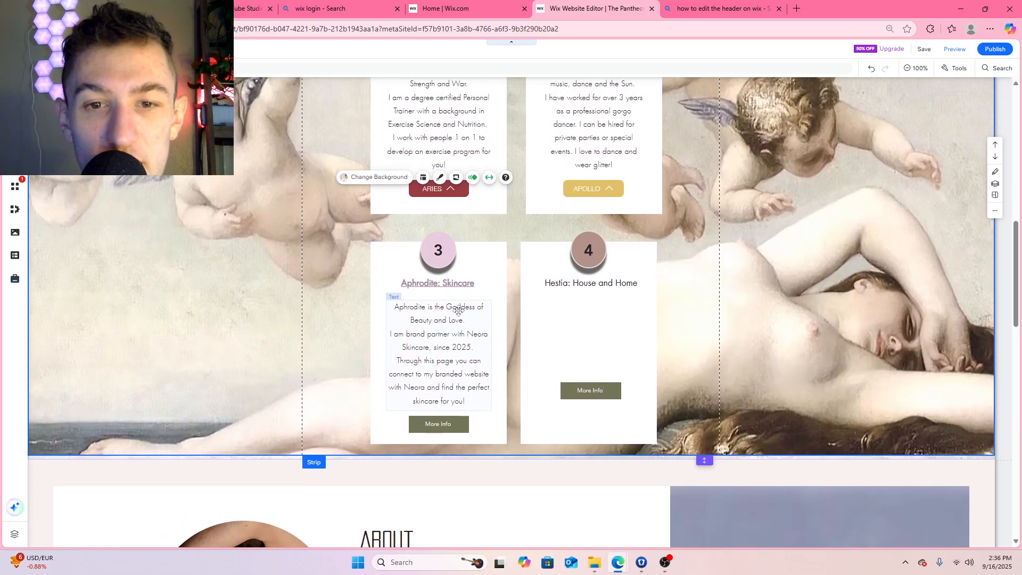
drag(459, 310, 459, 306)
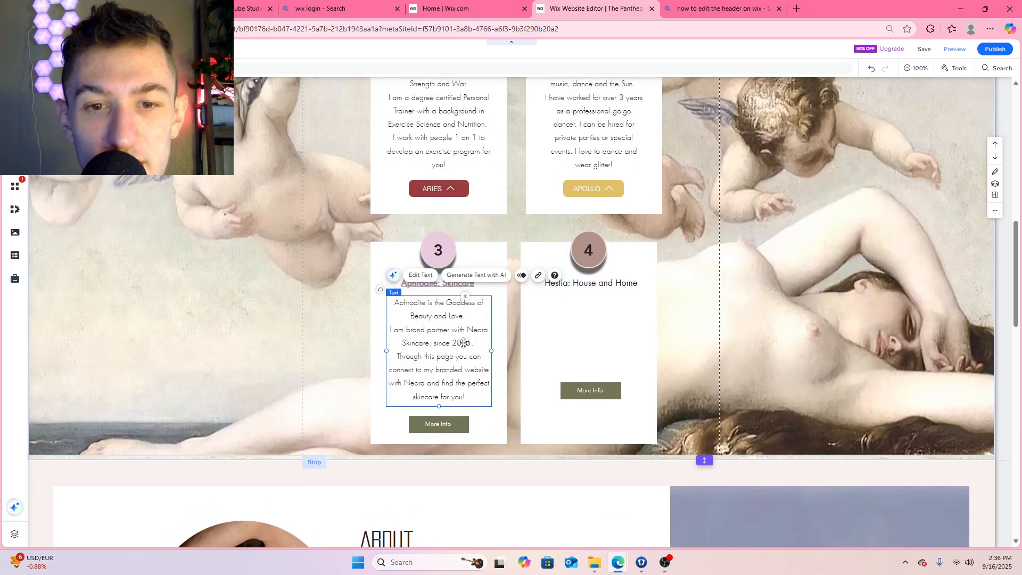
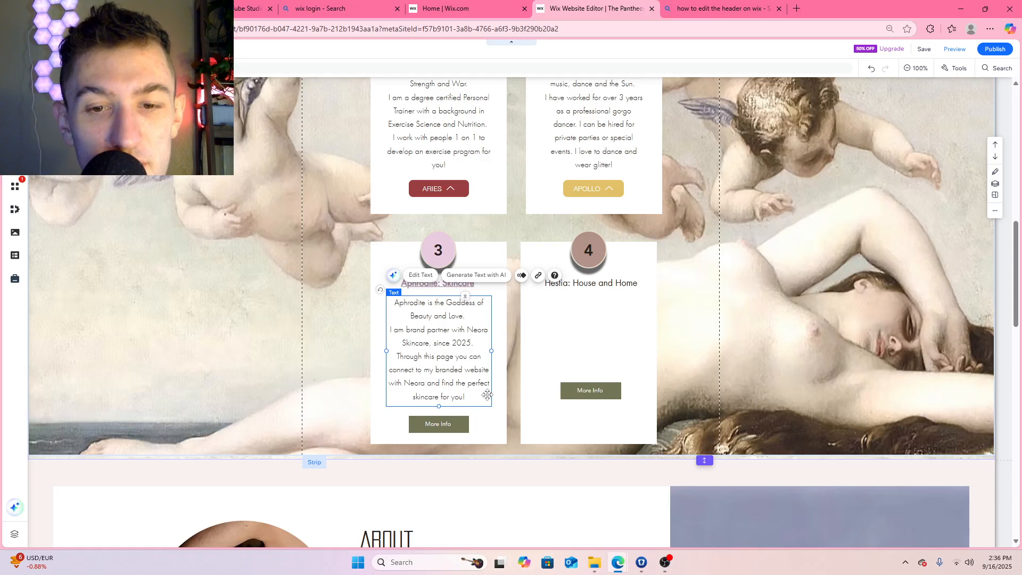
Change the end of the Aphrodite description so its last sentence reads "skincare to live an ageless life."
click(449, 428)
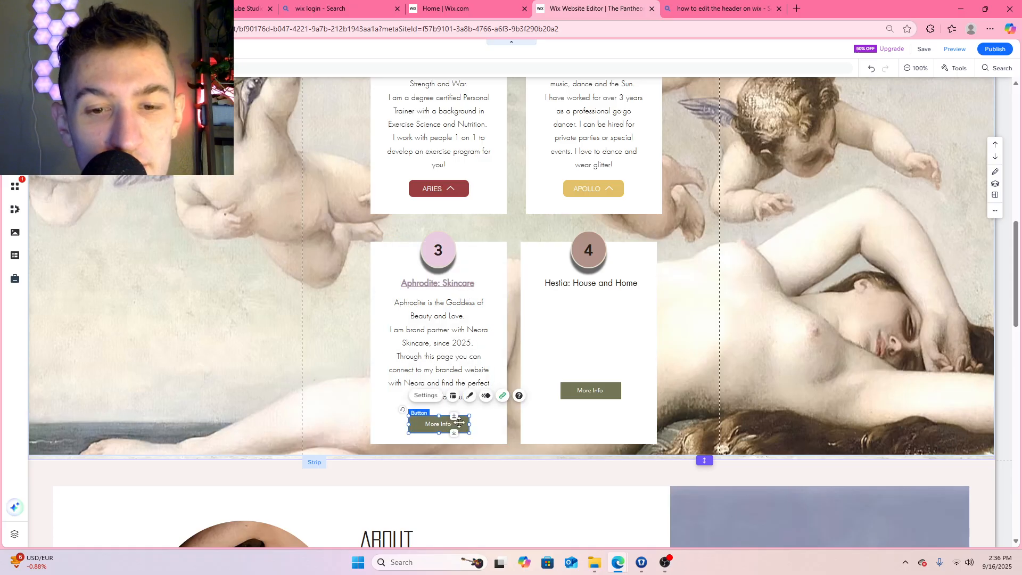
click(463, 399)
double_click(467, 397)
click(467, 396)
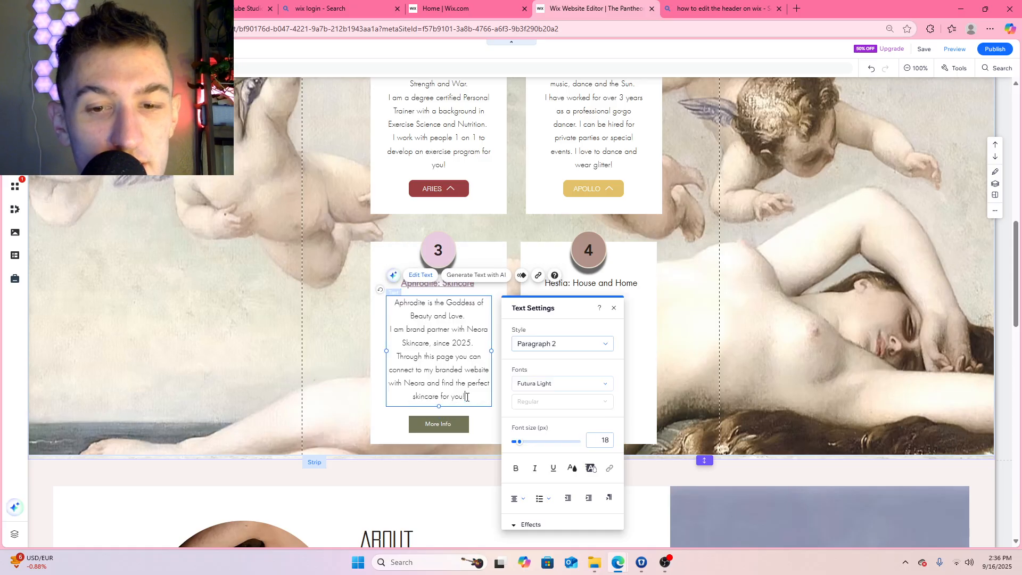
drag(464, 397, 440, 398)
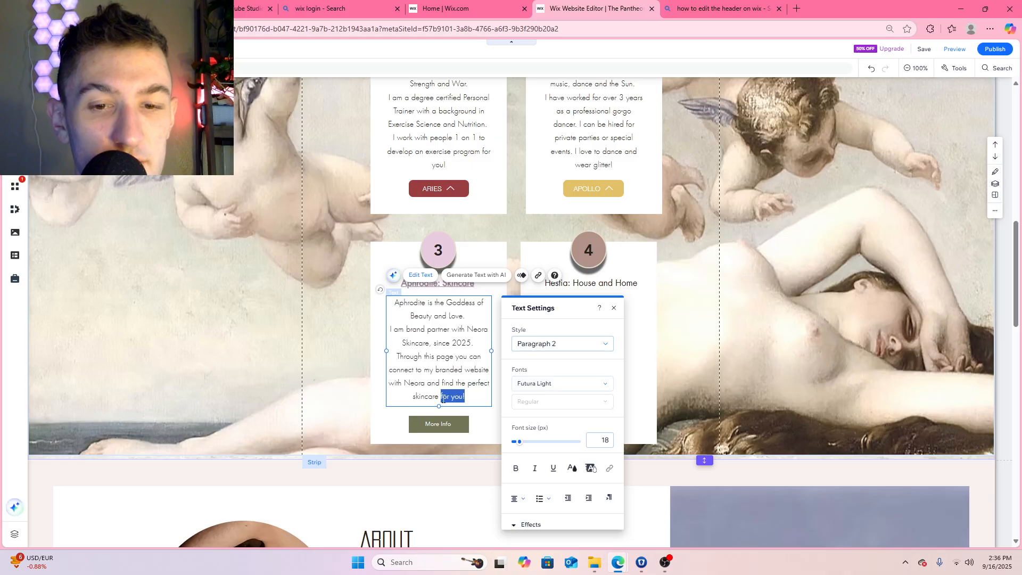
text(t)
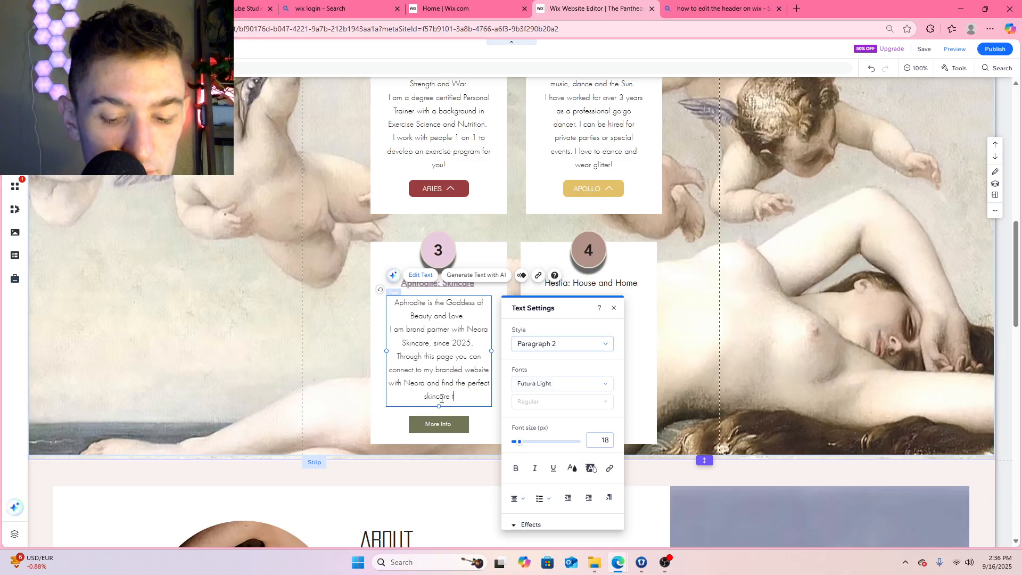
text(o live an ageless life.)
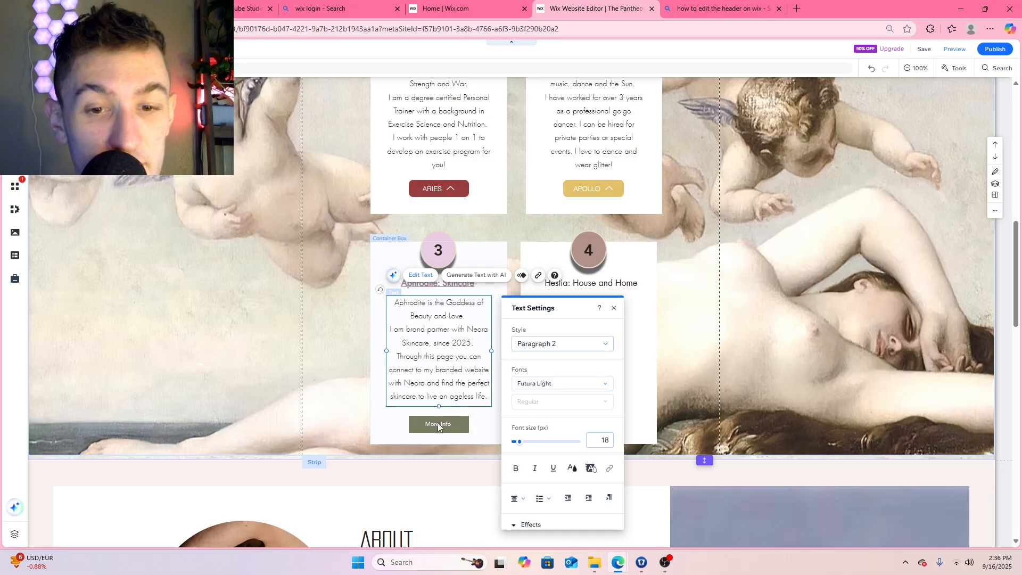
Restyle the More Info button in the Aphrodite box with the purple-to-peach gradient NEW preset design
click(444, 424)
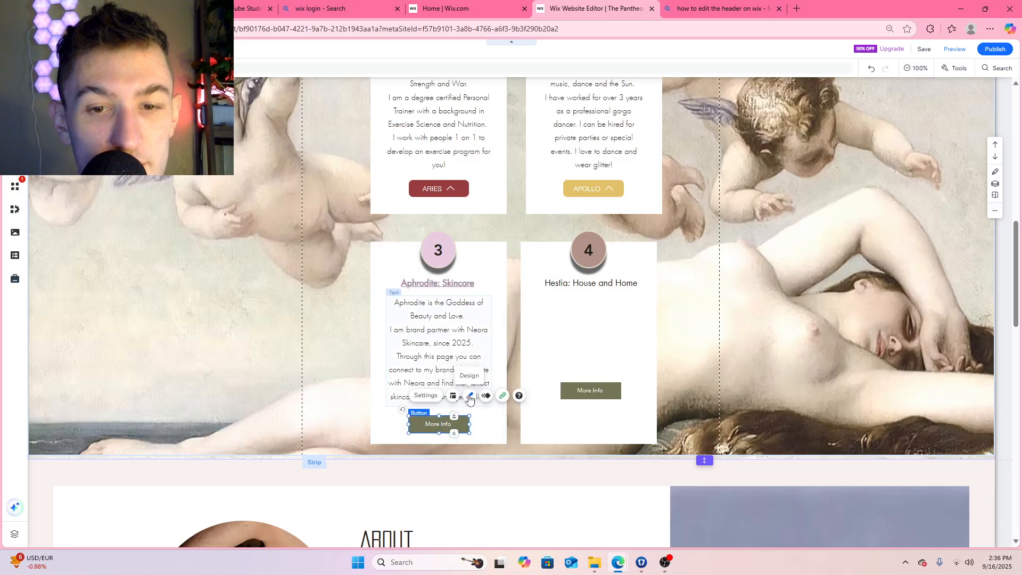
click(469, 395)
scroll(340, 320, down, 4)
click(346, 336)
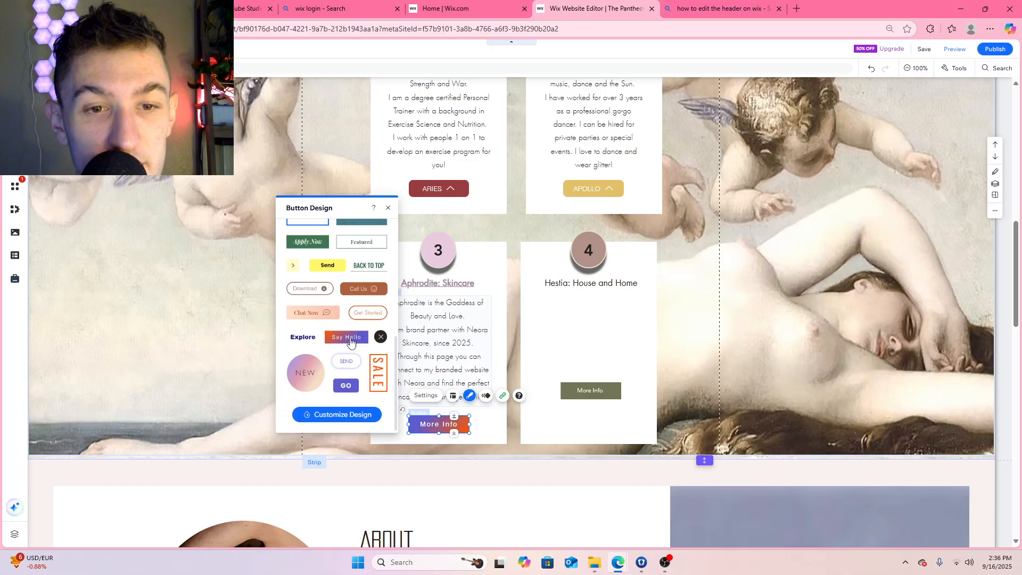
click(376, 289)
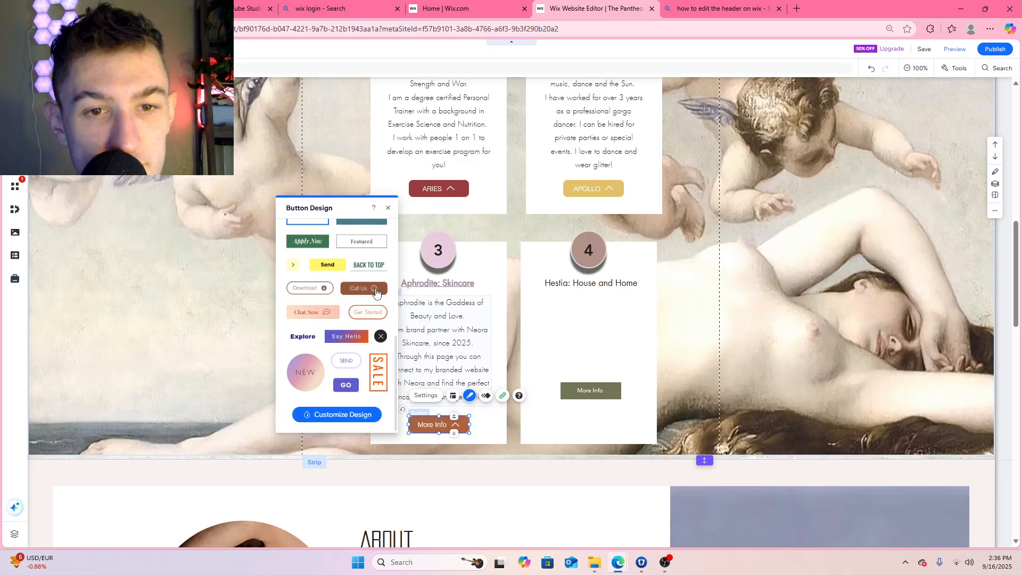
click(308, 376)
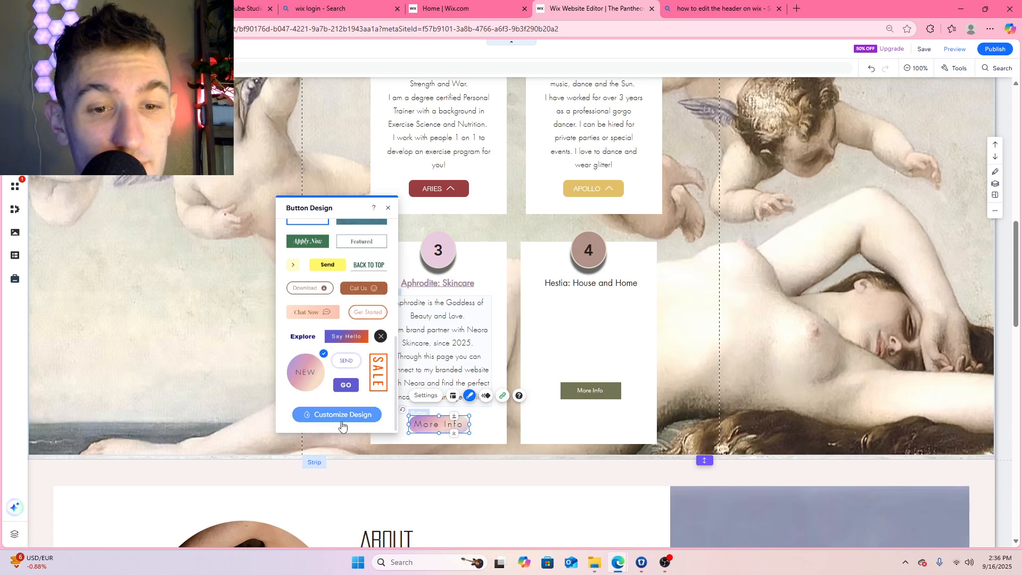
click(342, 422)
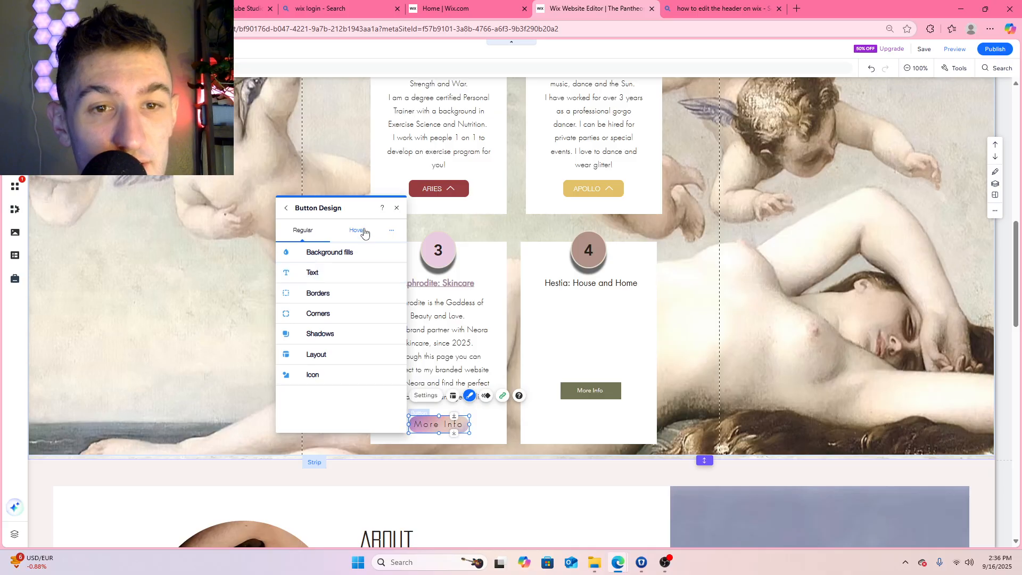
click(396, 207)
Label the gradient button Aphrodite, widen it slightly and center it below the description
double_click(441, 424)
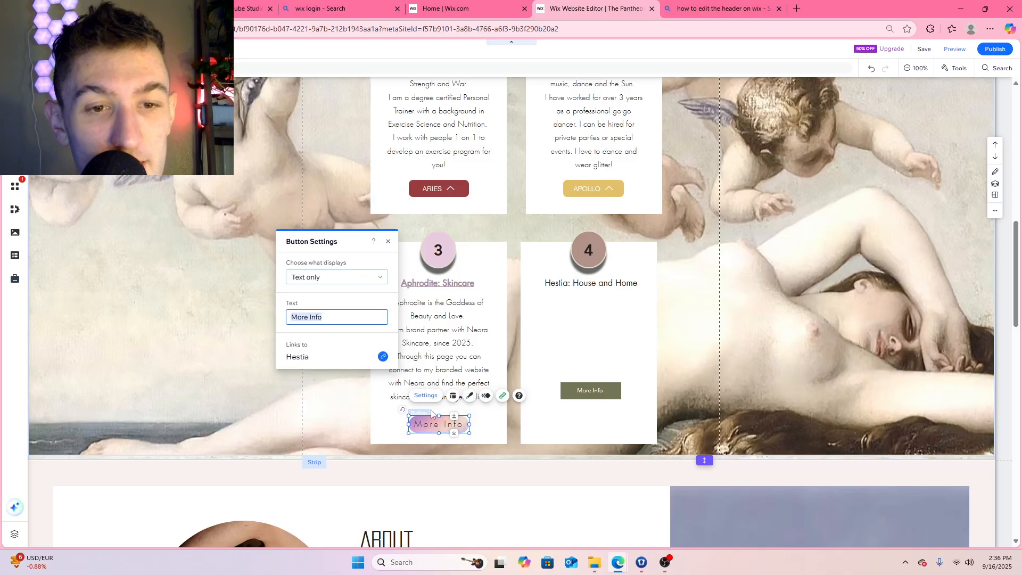
text(Aphrod)
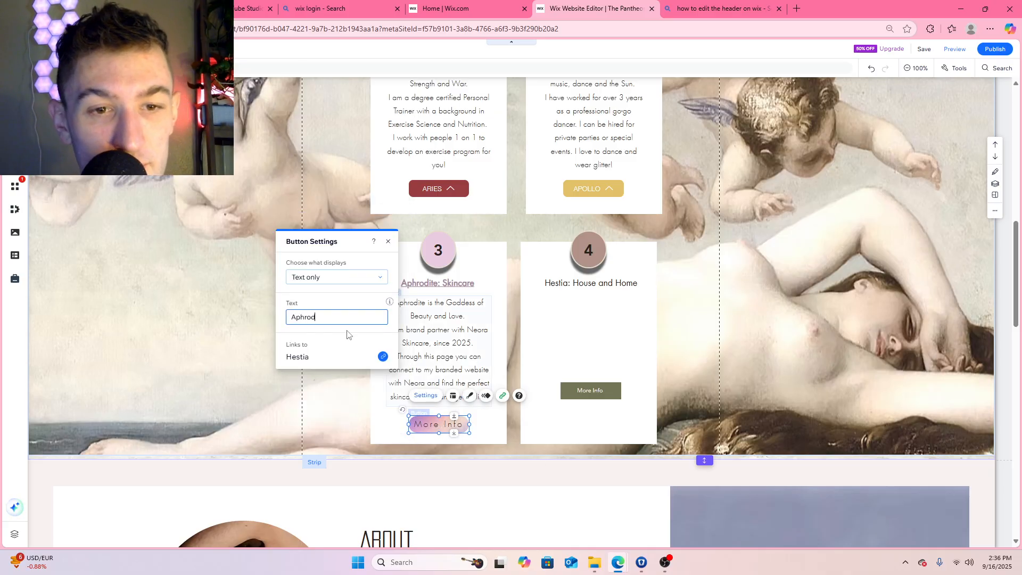
text(ite)
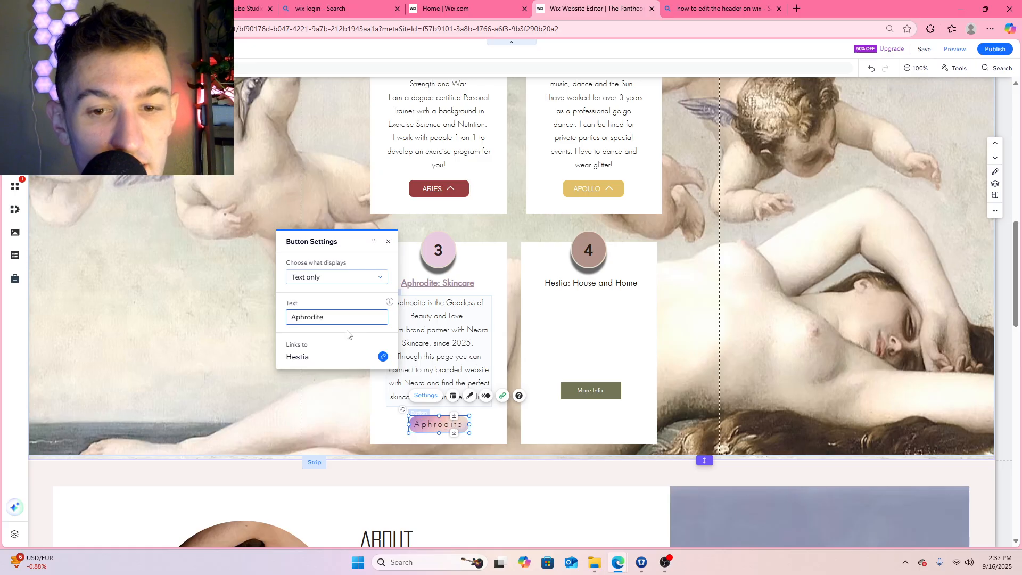
click(390, 243)
click(389, 243)
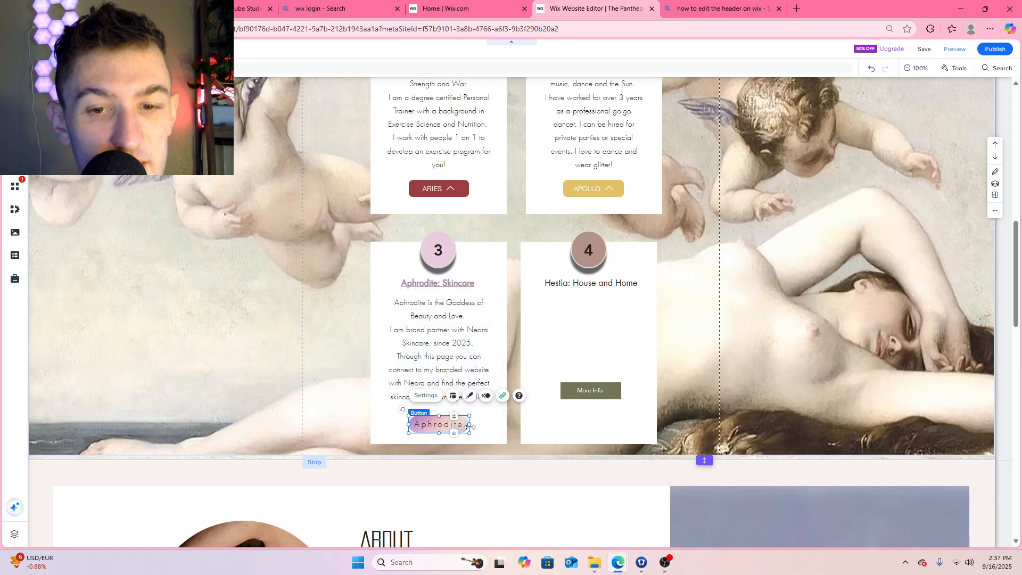
drag(471, 426, 444, 416)
click(461, 288)
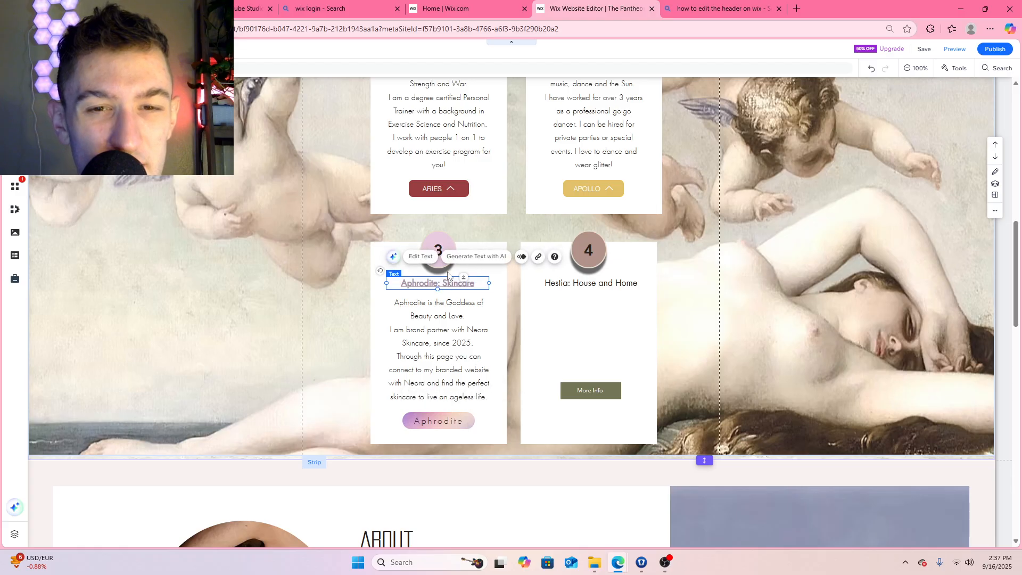
click(421, 256)
click(569, 448)
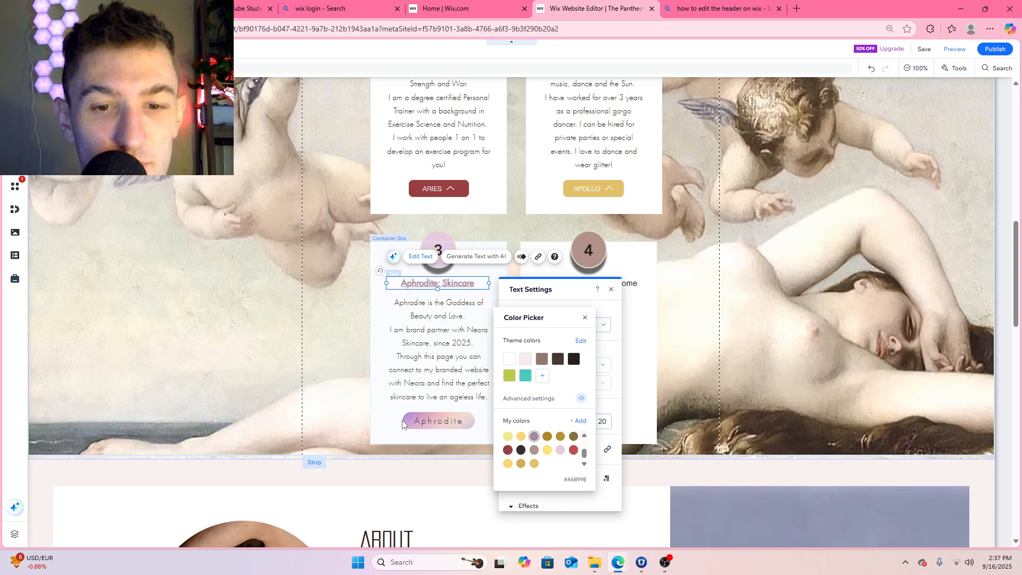
click(571, 421)
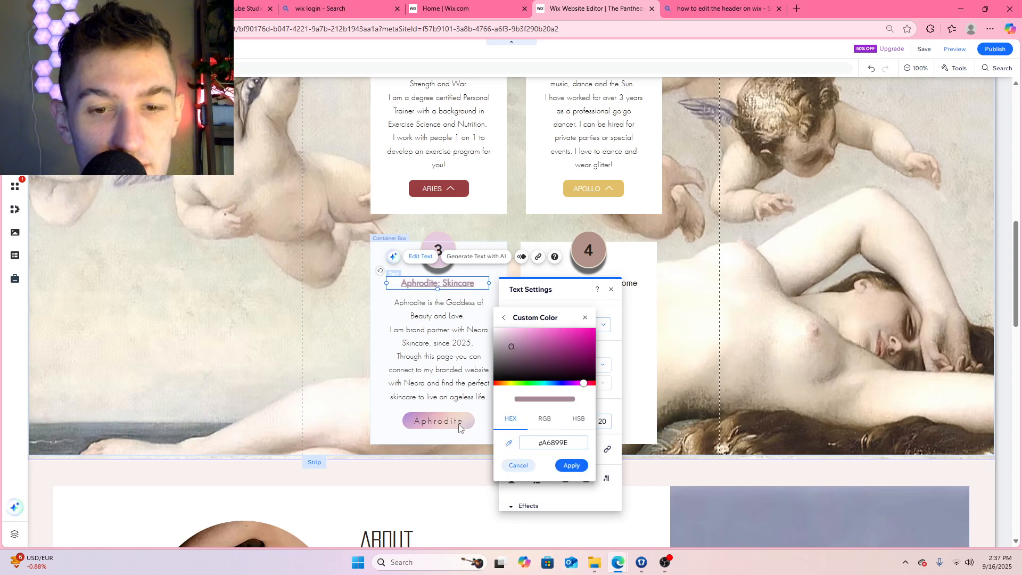
click(408, 422)
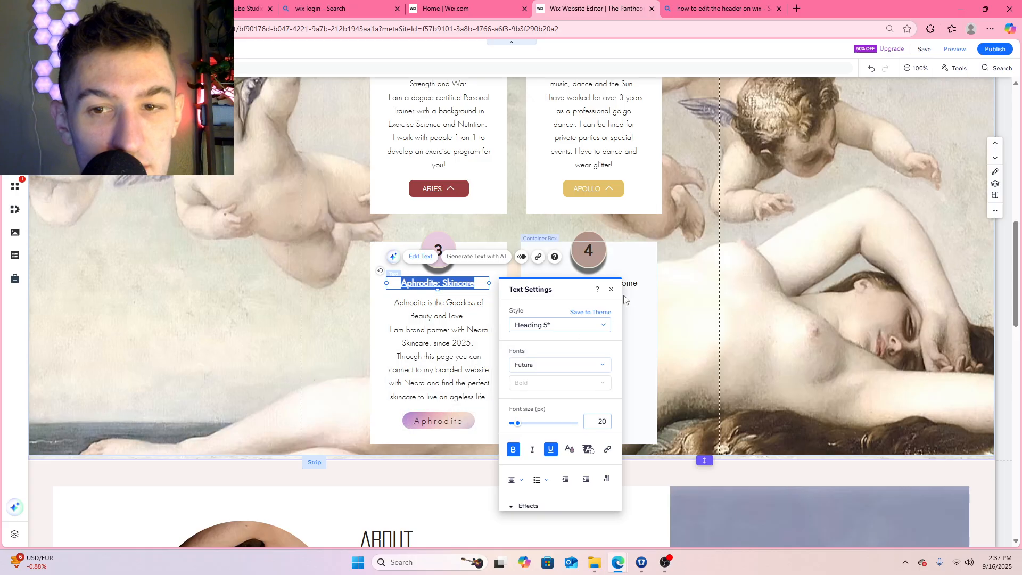
click(490, 266)
Add the more saturated custom color #AD6D9C for the Aphrodite: Skincare title and close the text settings
click(463, 282)
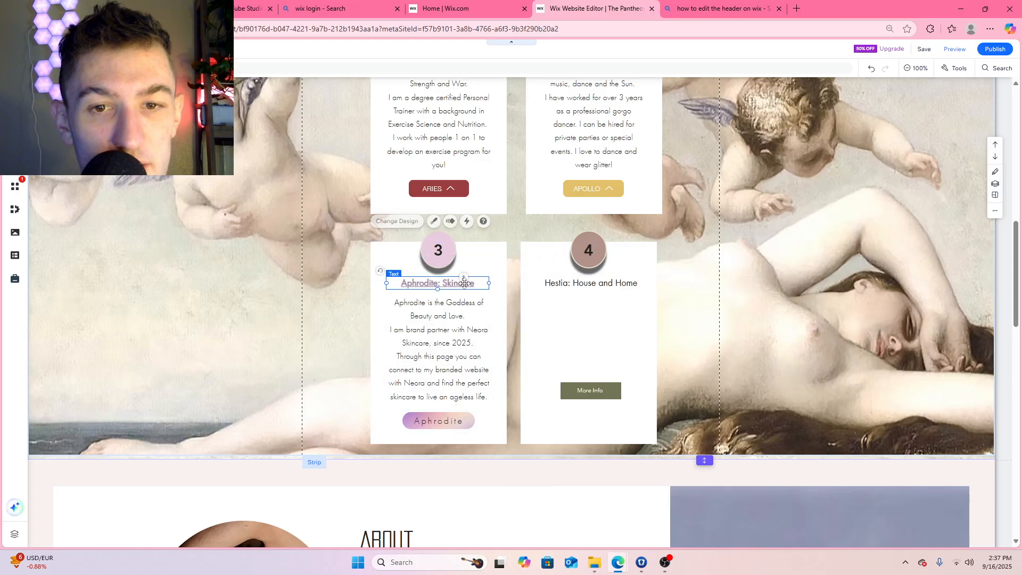
click(424, 258)
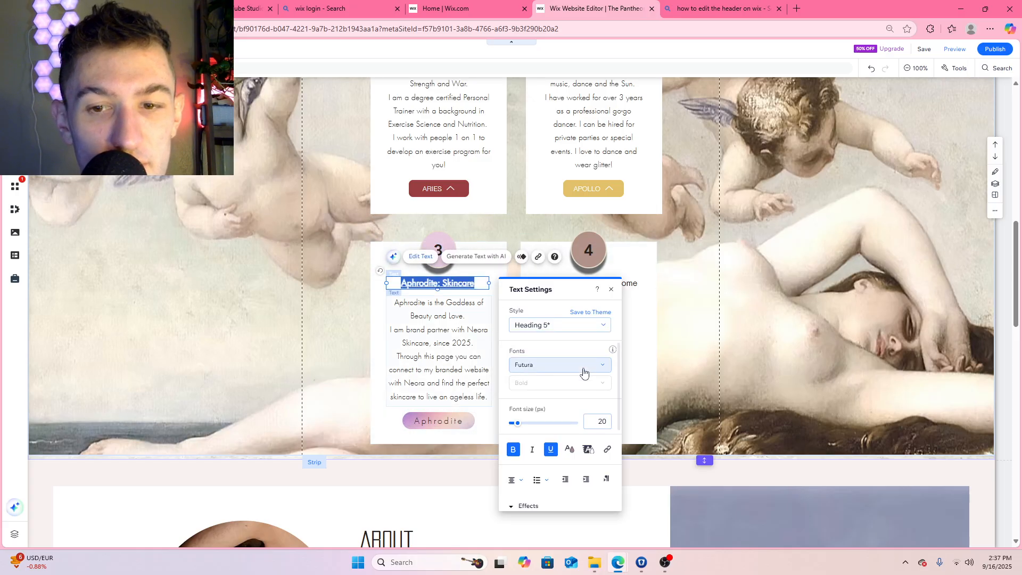
click(582, 447)
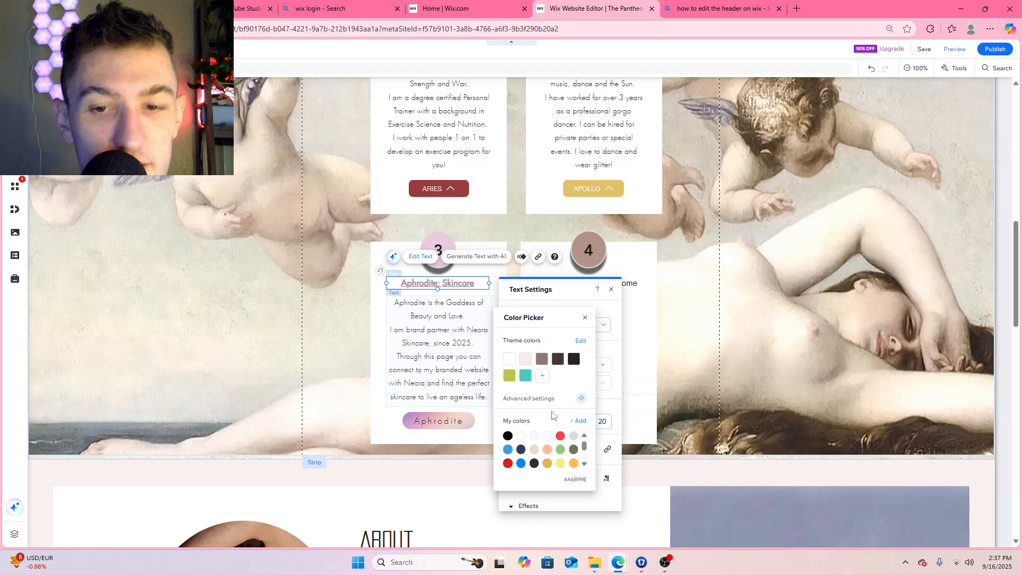
click(581, 418)
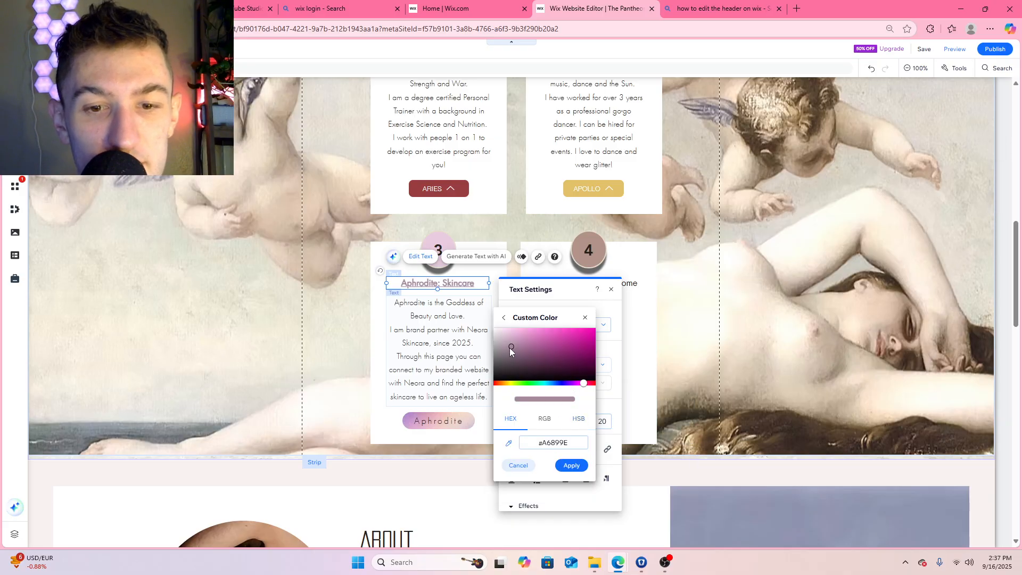
drag(509, 346, 532, 345)
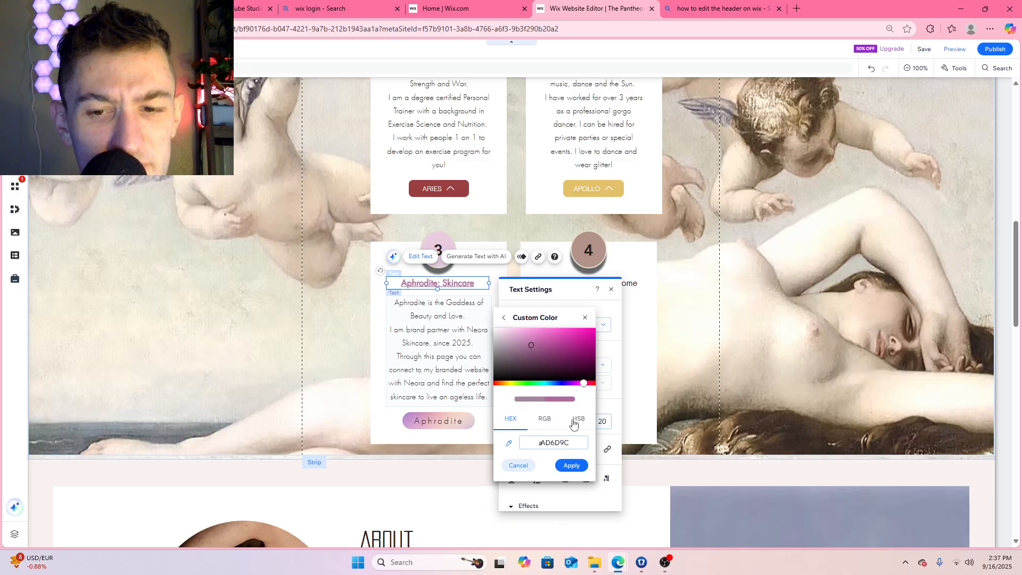
click(572, 466)
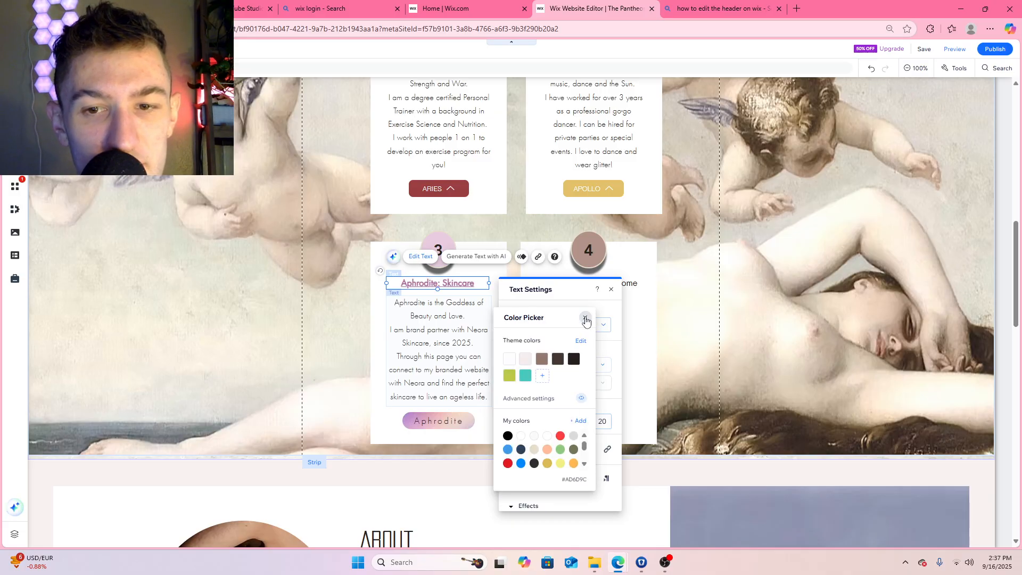
click(585, 319)
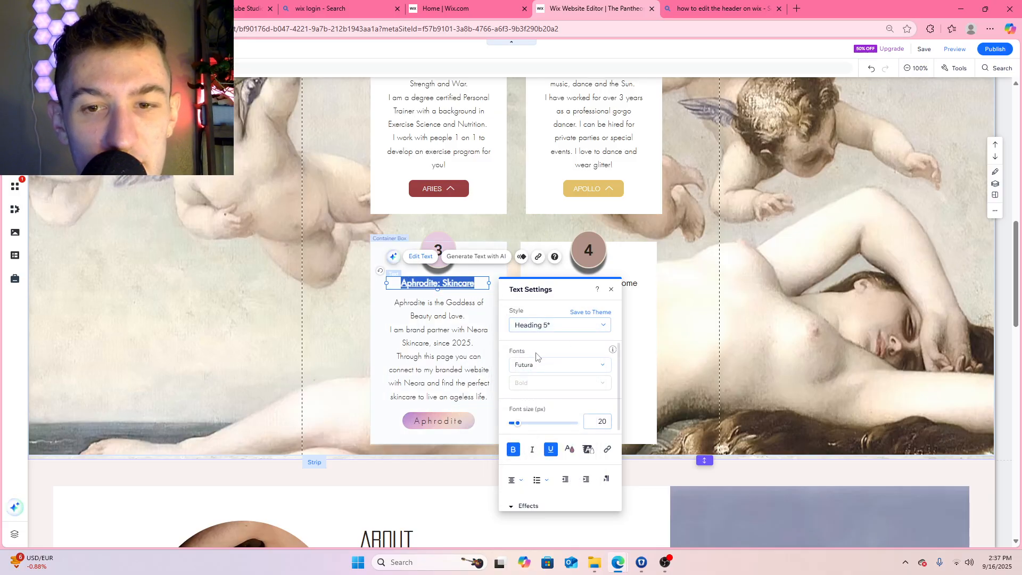
click(466, 314)
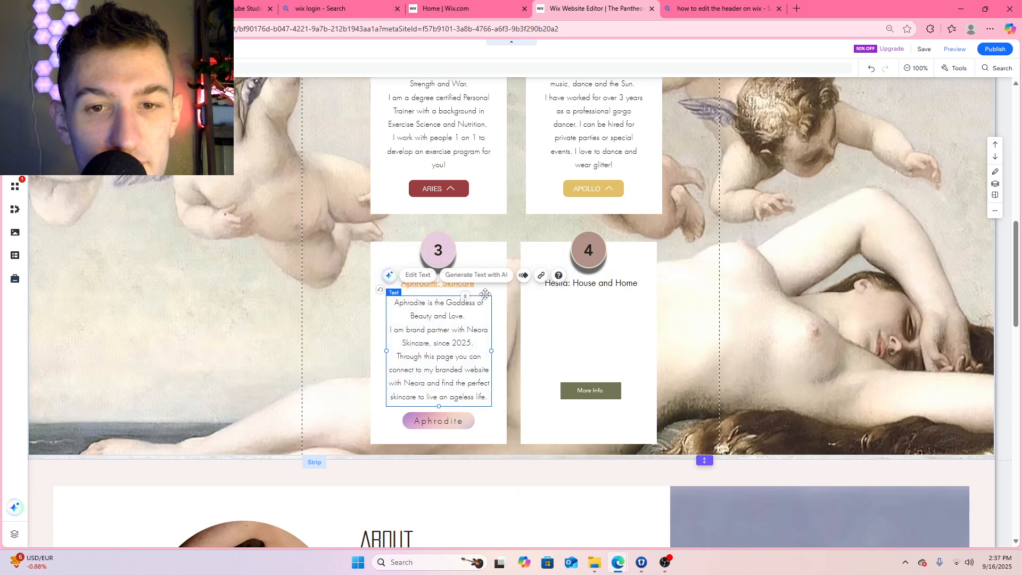
Apply the saved purple-pink #AD6D9C to the Aphrodite: Skincare title text and close the text settings
click(455, 286)
click(455, 285)
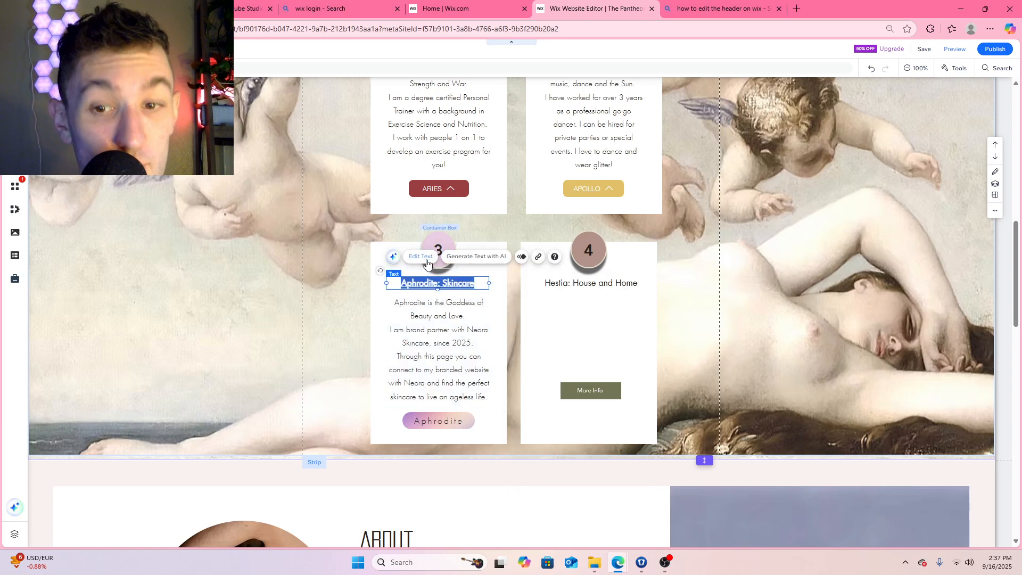
scroll(557, 432, down, 3)
scroll(557, 431, up, 2)
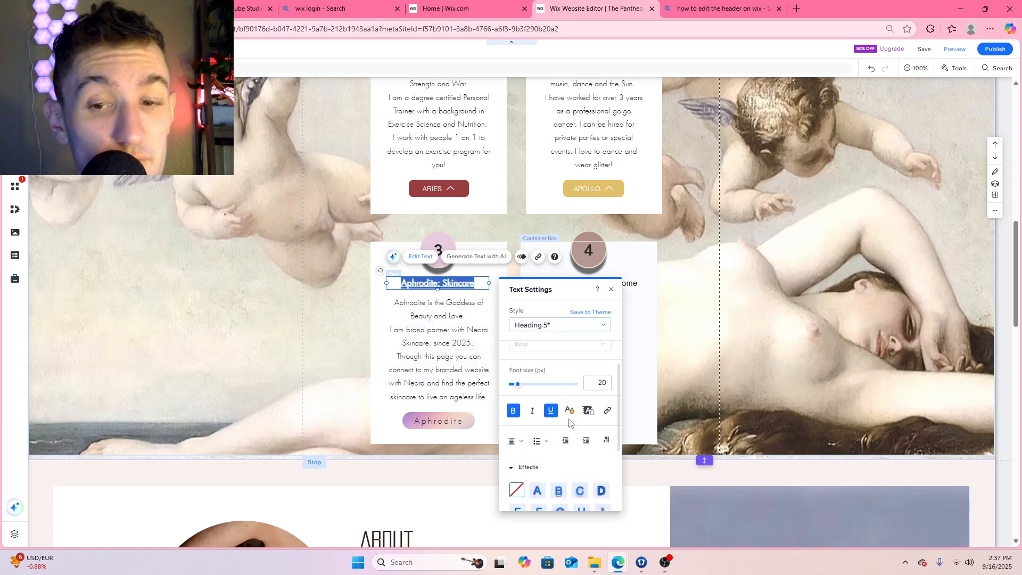
click(569, 411)
scroll(559, 437, down, 2)
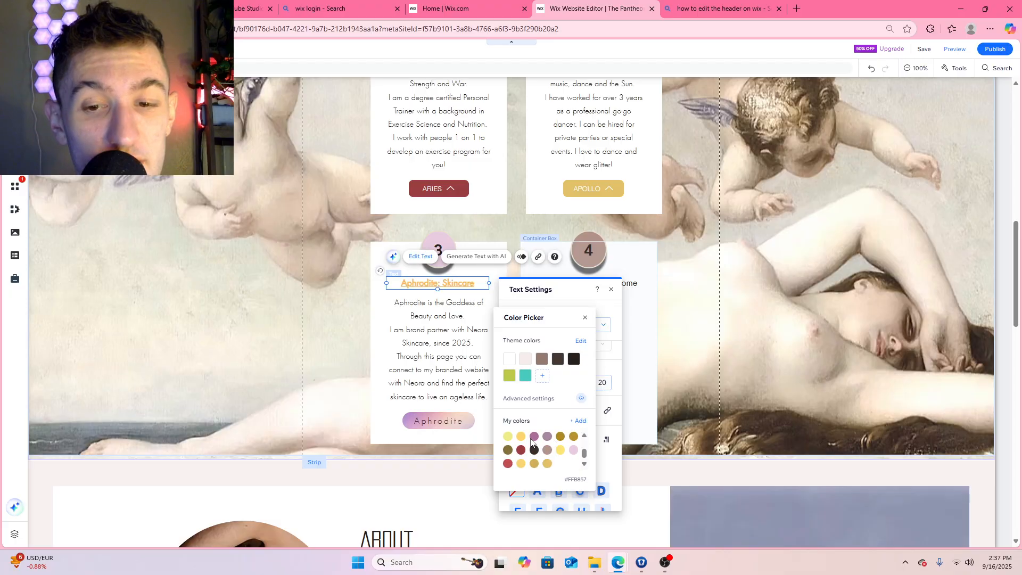
click(535, 437)
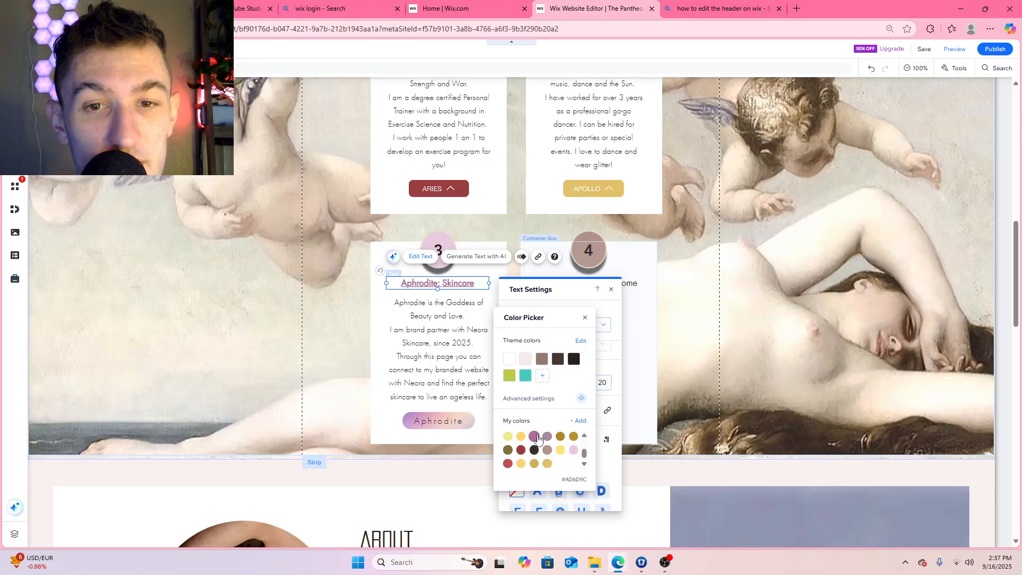
click(586, 319)
click(735, 318)
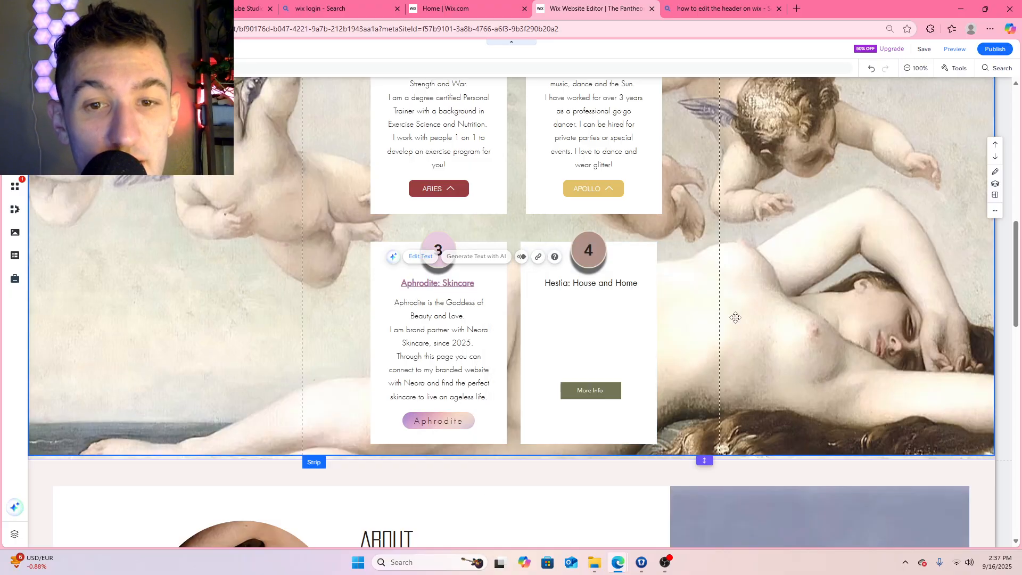
Review the titles, descriptions and buttons of the four service boxes in the My Services section
scroll(575, 321, up, 5)
scroll(574, 308, down, 3)
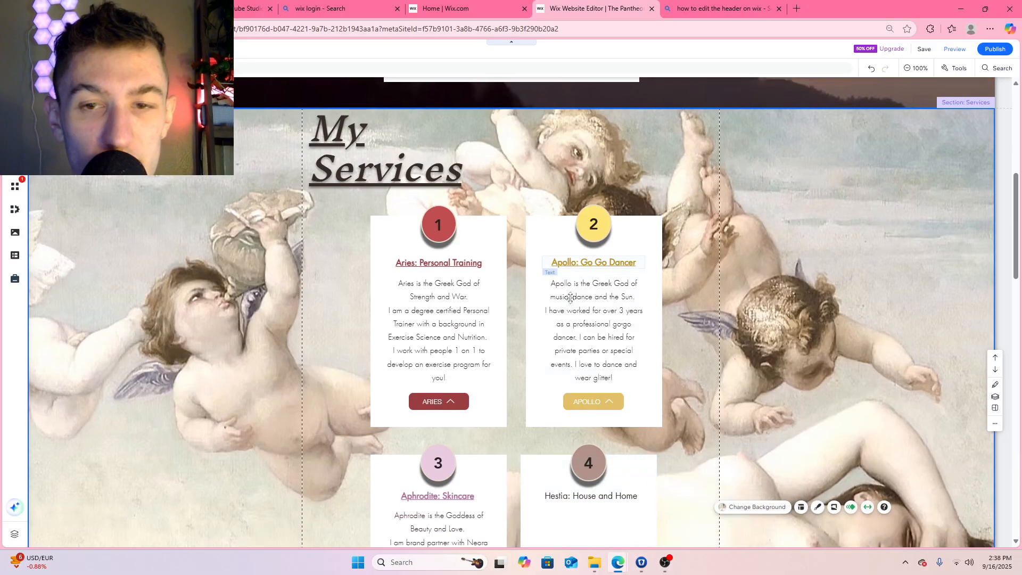
scroll(574, 300, up, 1)
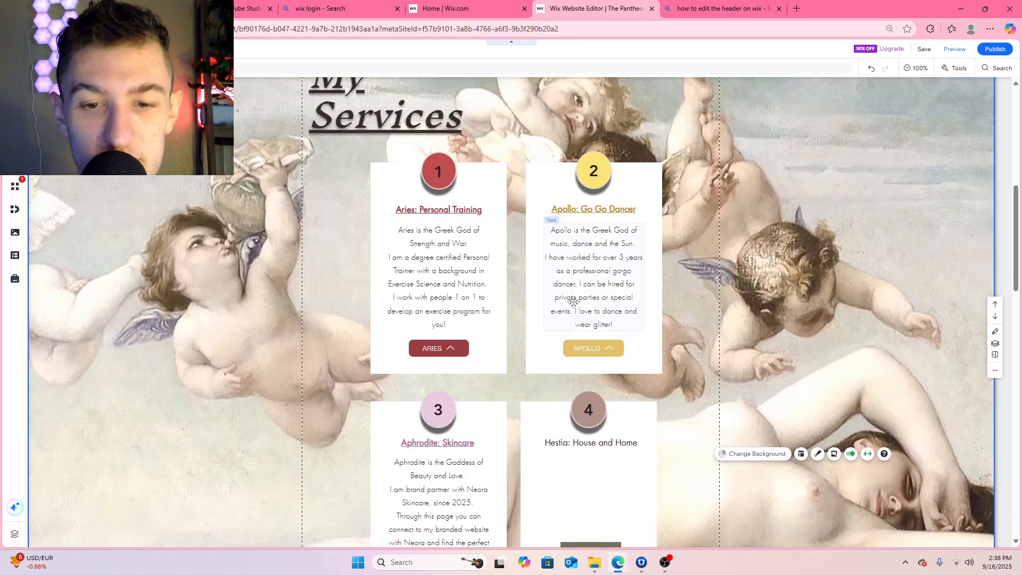
scroll(572, 302, down, 2)
scroll(554, 311, down, 1)
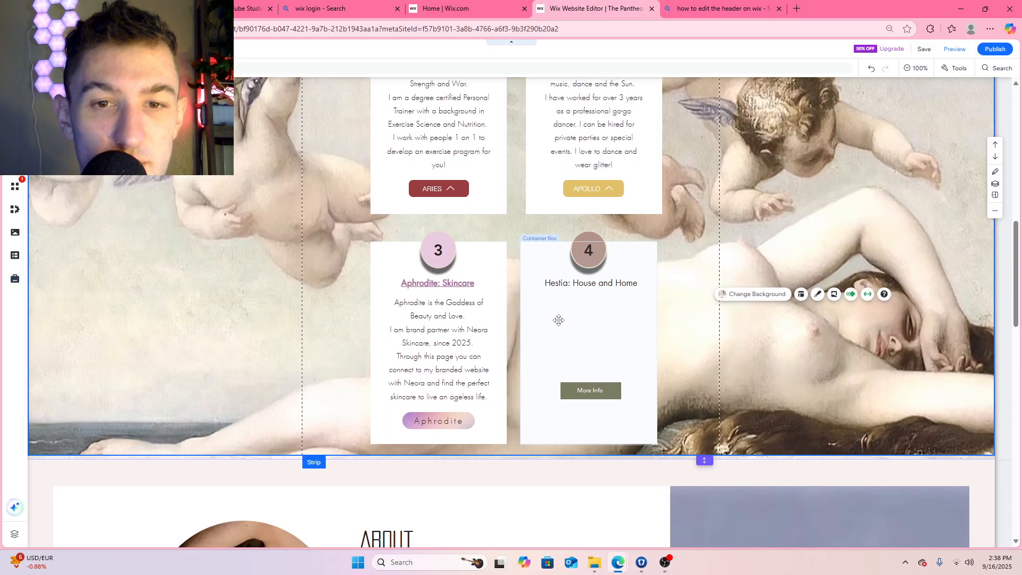
scroll(558, 320, up, 3)
scroll(569, 324, up, 3)
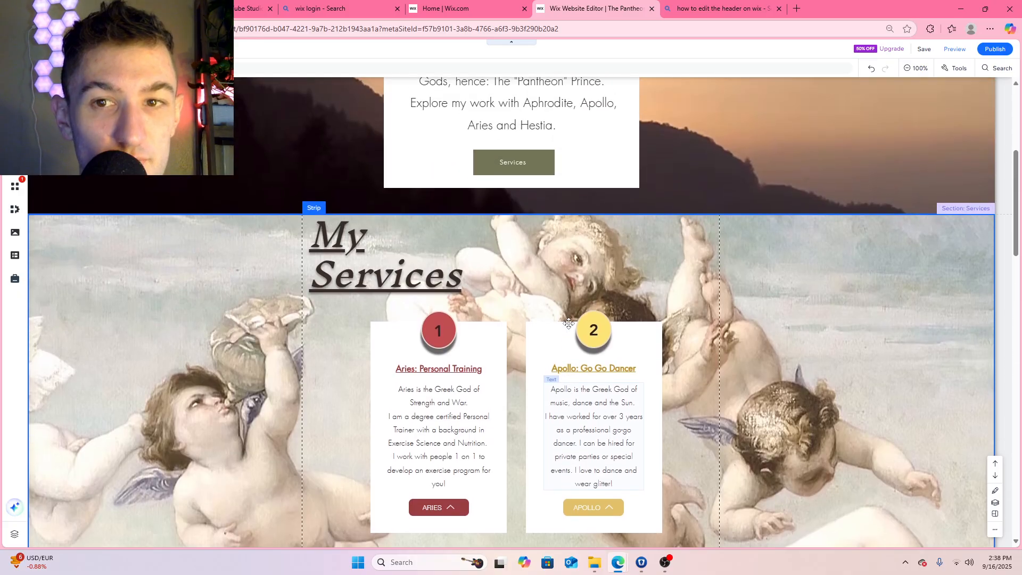
Color the Hestia: House and Home title in the fourth service box with the brown theme color
scroll(591, 304, down, 6)
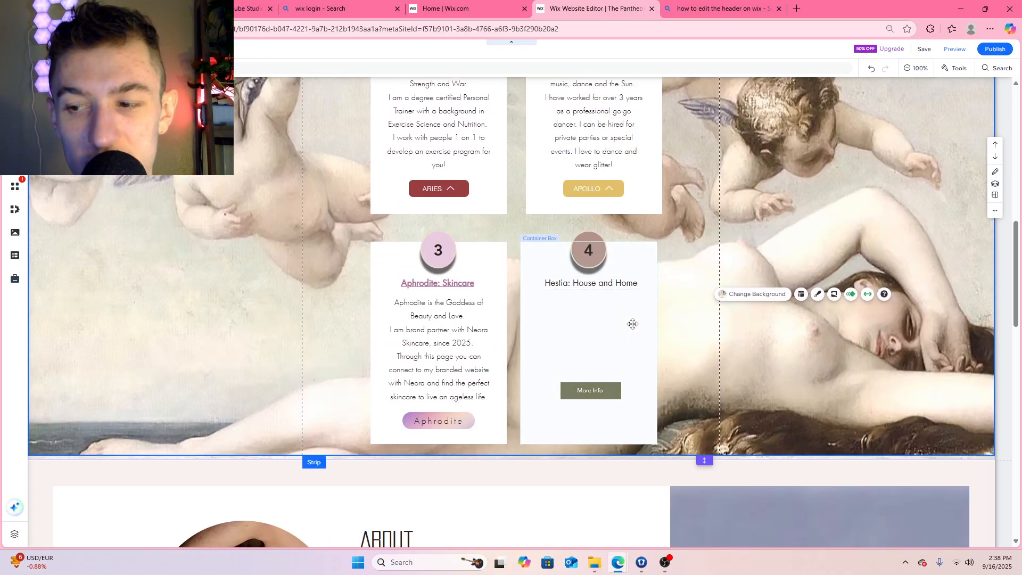
click(613, 285)
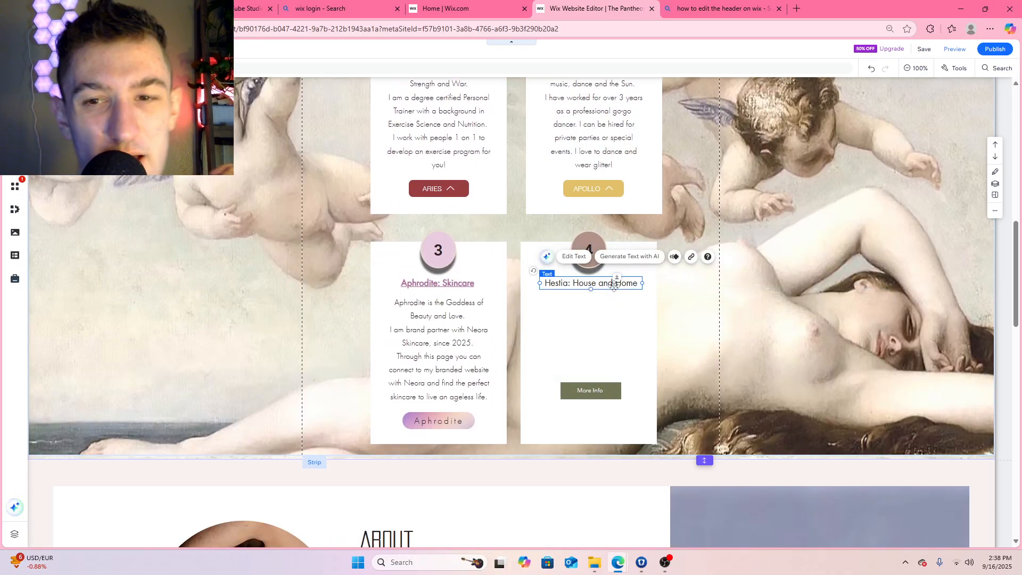
click(575, 257)
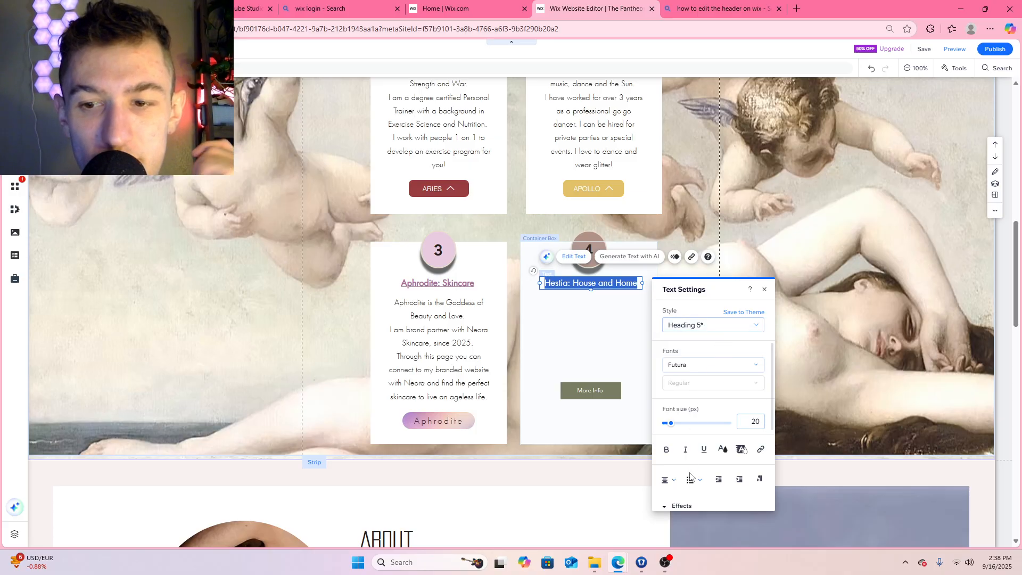
click(722, 450)
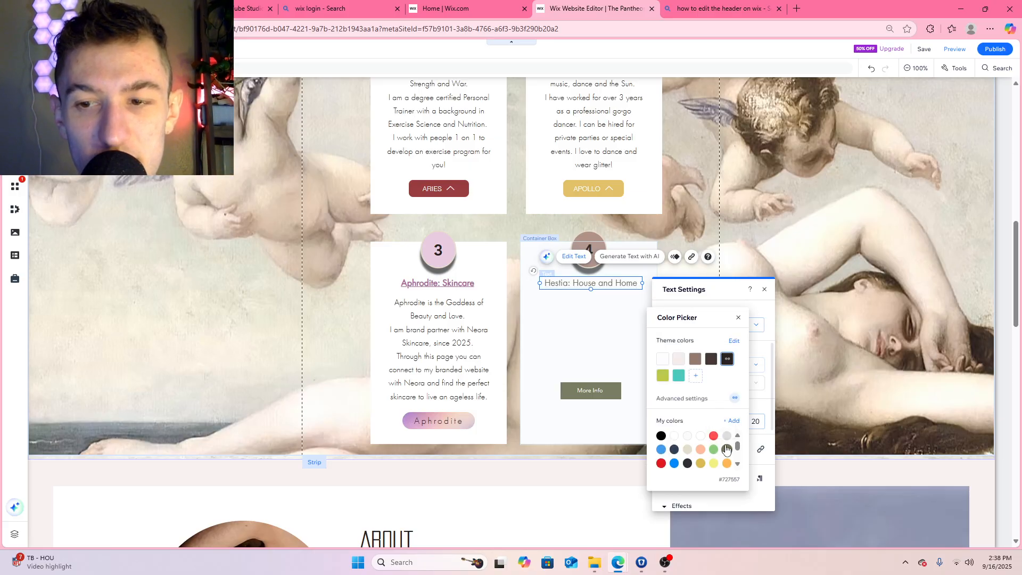
click(697, 359)
click(741, 318)
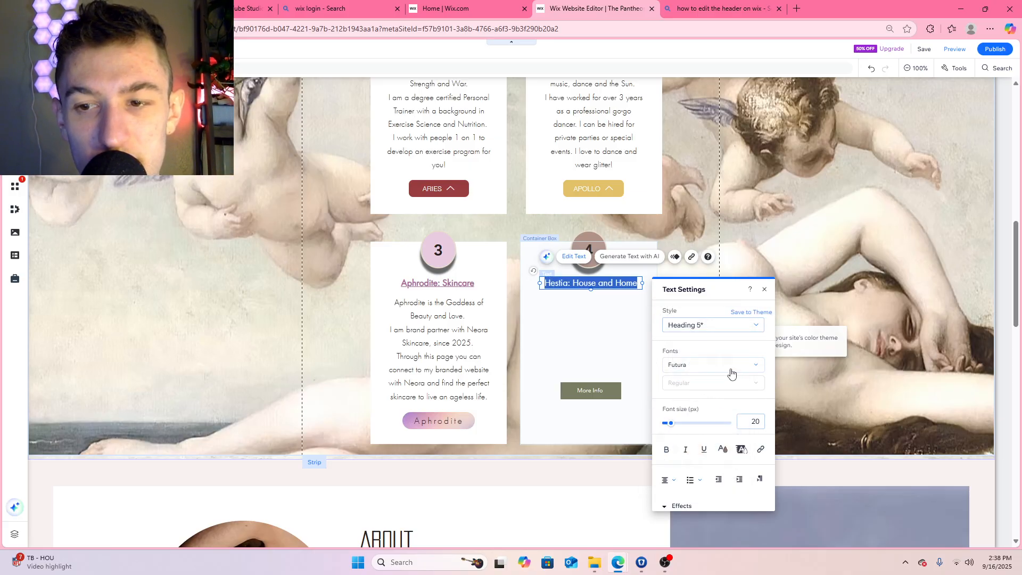
Make the Hestia: House and Home title bold and underlined, and close the text settings
click(620, 283)
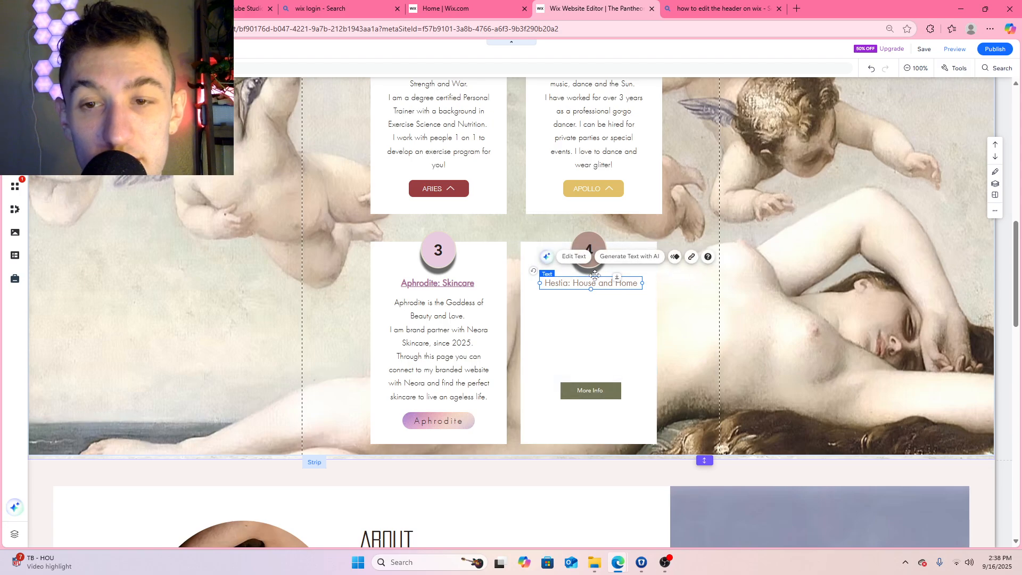
double_click(620, 283)
click(668, 453)
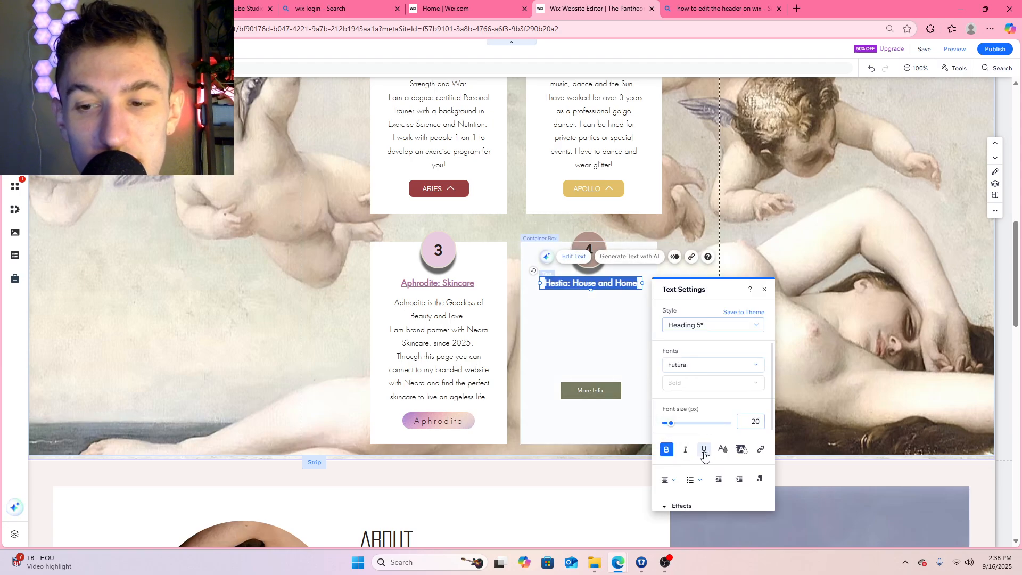
click(704, 453)
click(634, 338)
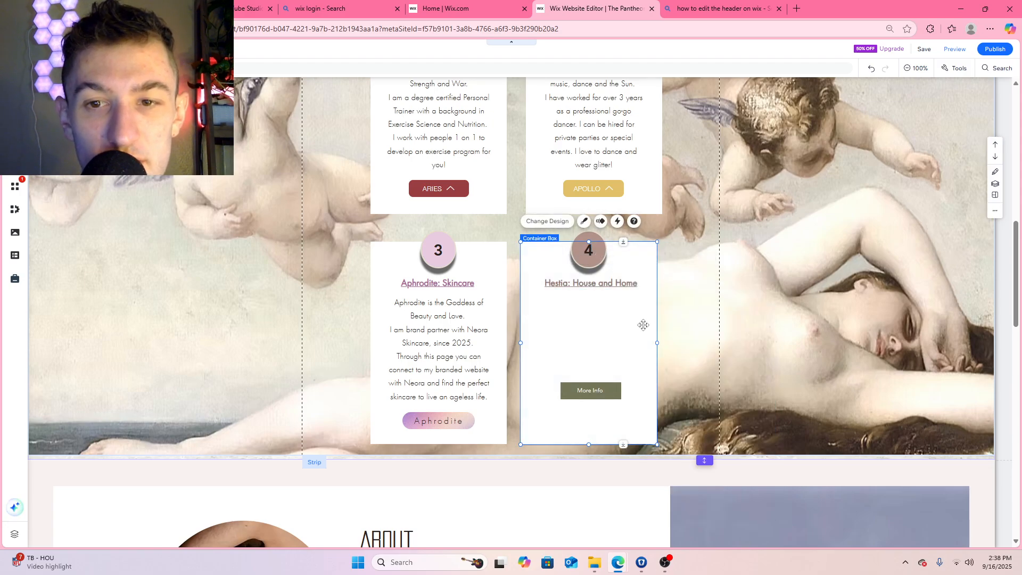
Add the darker custom brown #6F4335 for the Hestia: House and Home title and close the text settings
click(548, 280)
click(574, 258)
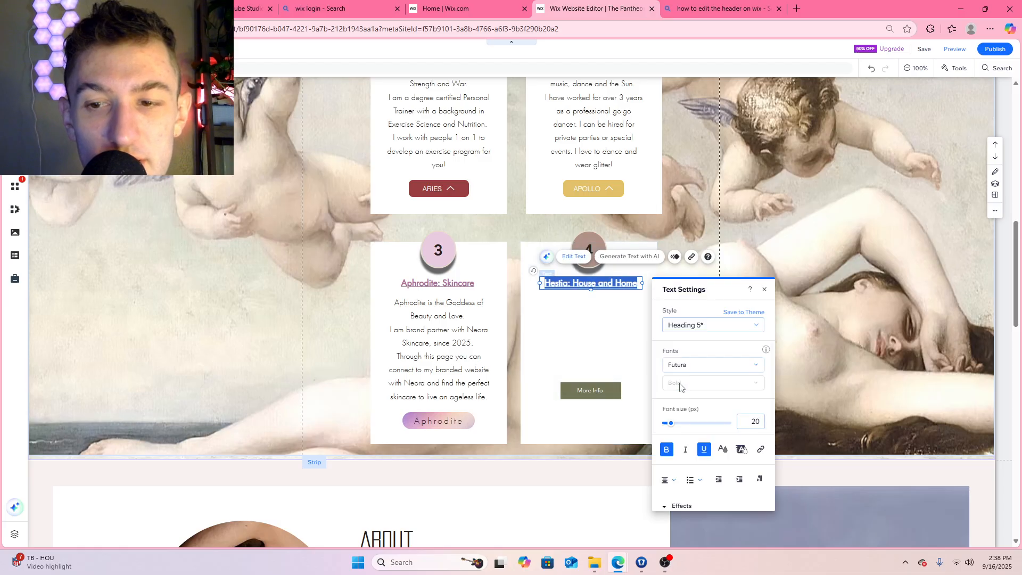
click(722, 452)
scroll(701, 449, down, 4)
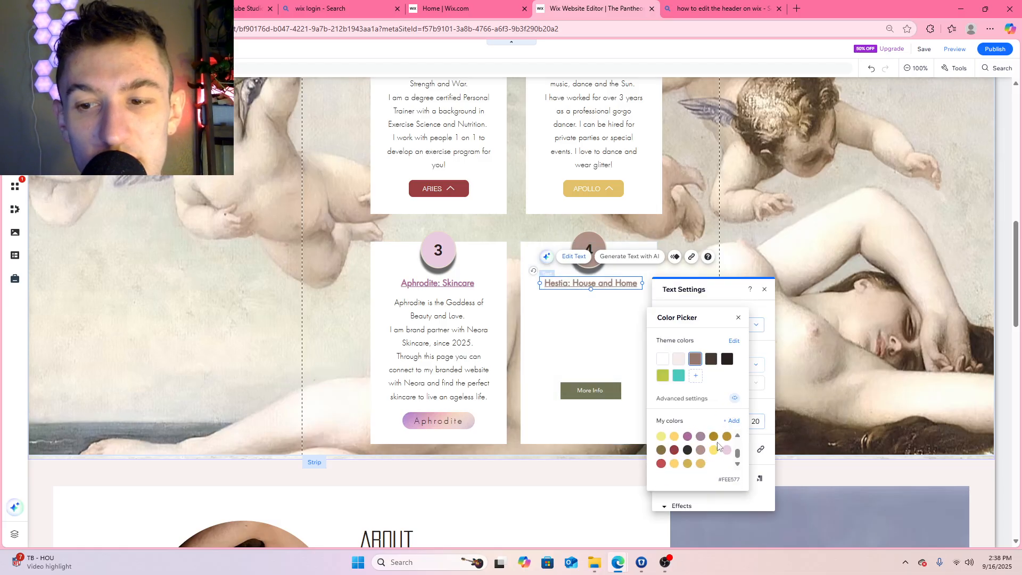
click(731, 421)
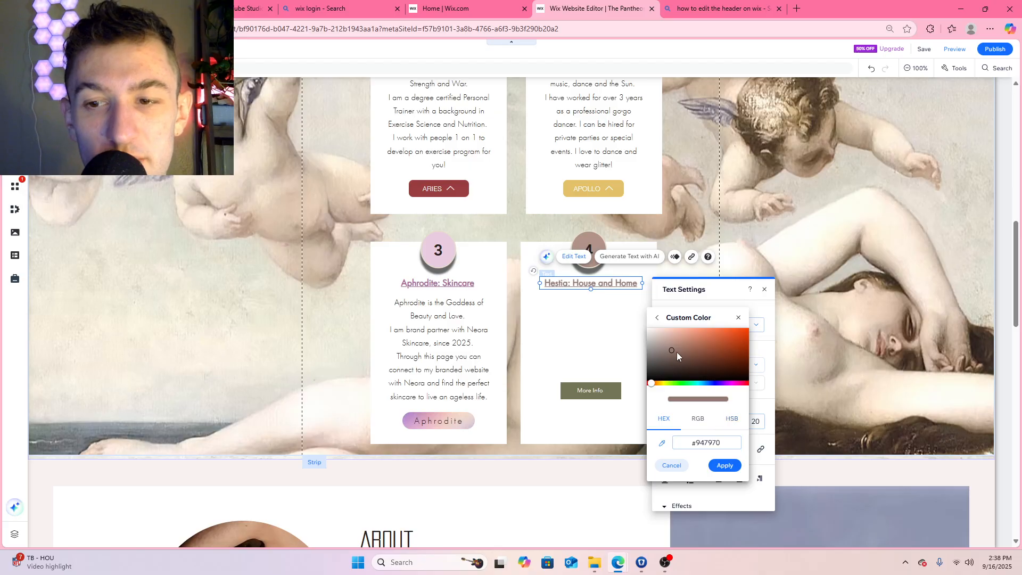
drag(676, 353, 701, 357)
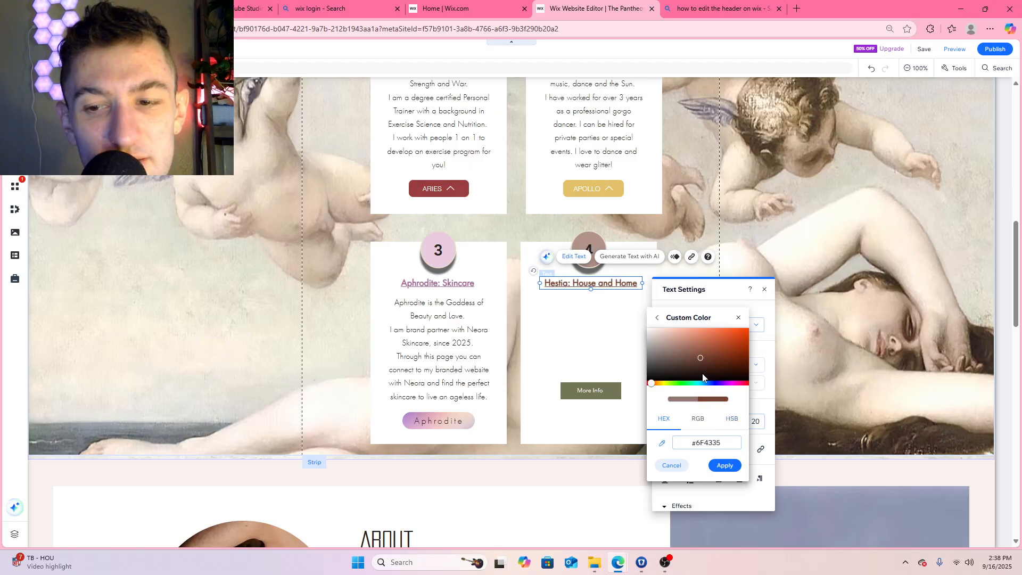
click(725, 467)
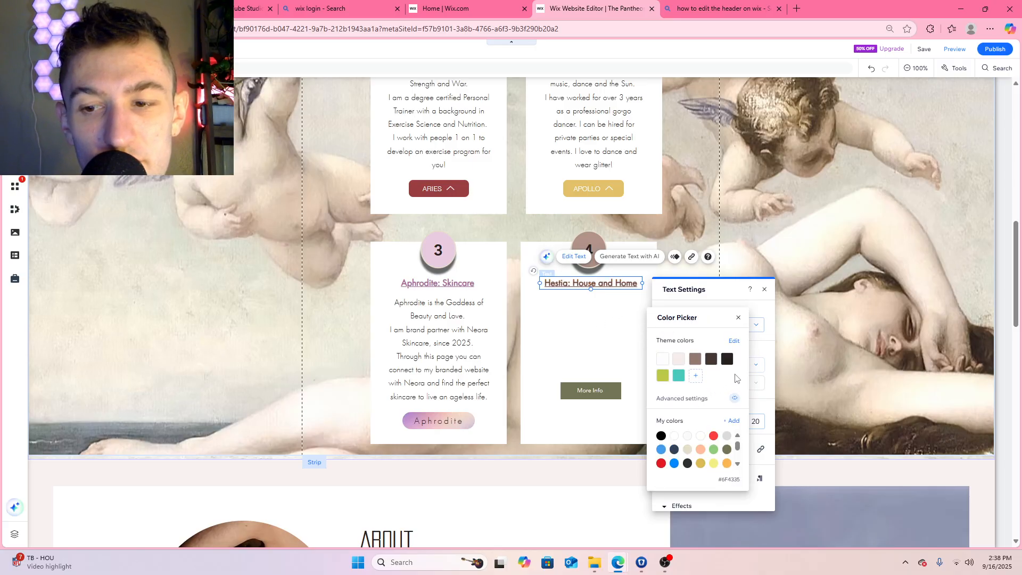
click(738, 318)
click(582, 302)
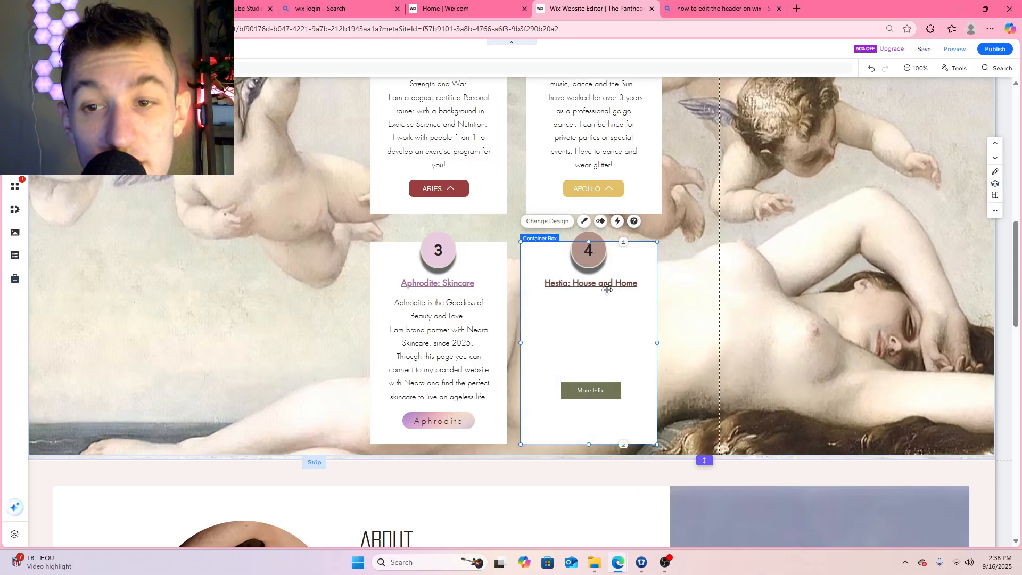
Move the fourth box's More Info button down level with the Aphrodite button and give it the brown Call Us design
drag(593, 393, 592, 423)
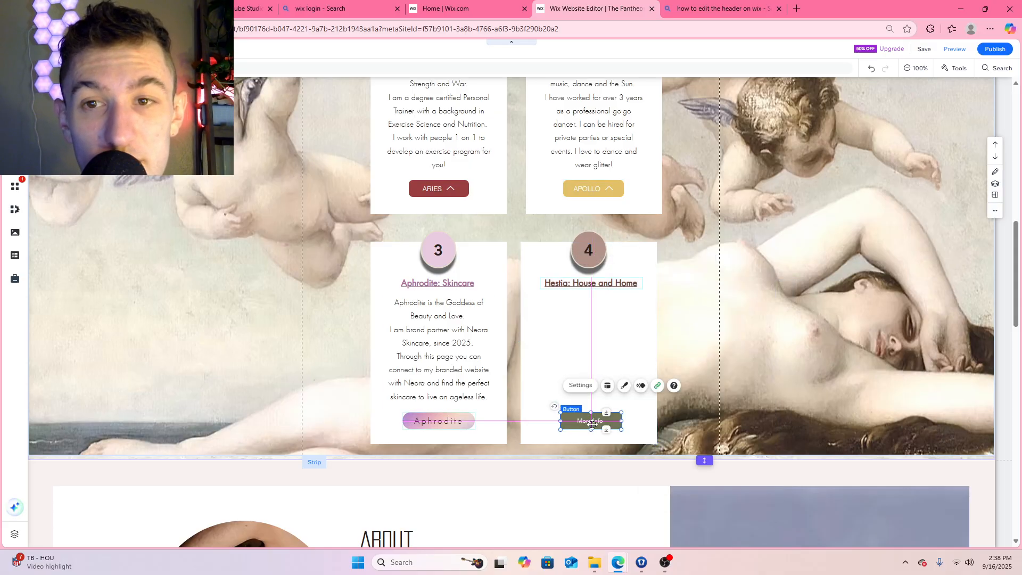
click(622, 392)
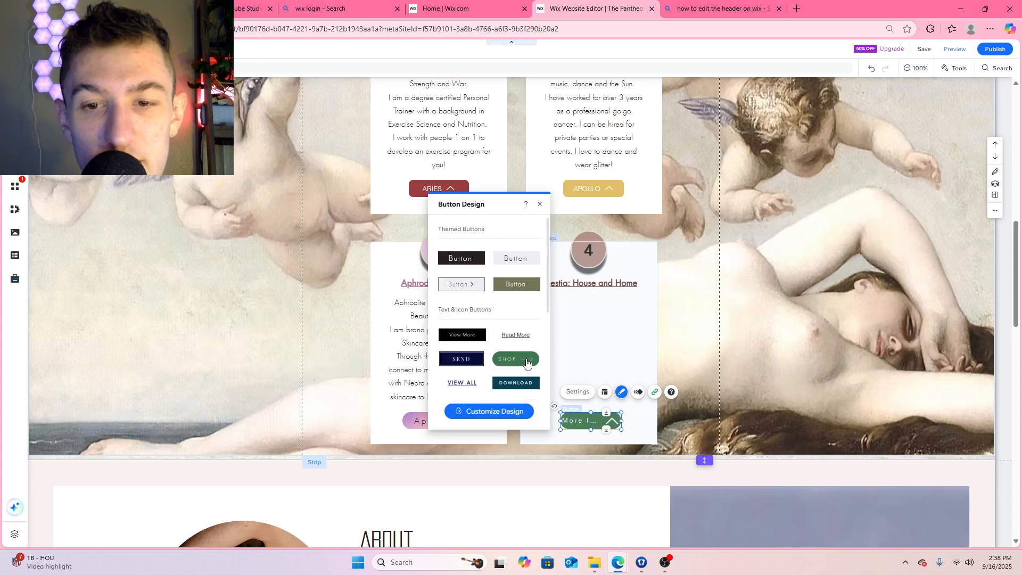
scroll(527, 362, down, 5)
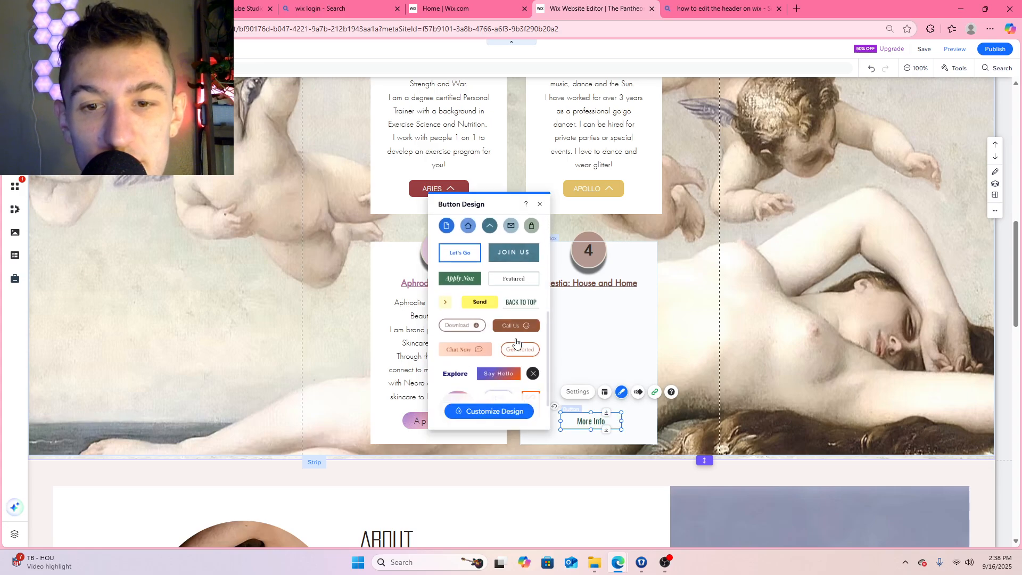
click(540, 204)
Label the brown button in the fourth service box HESTIA in capitals, keep its icon, and close the button settings
double_click(588, 420)
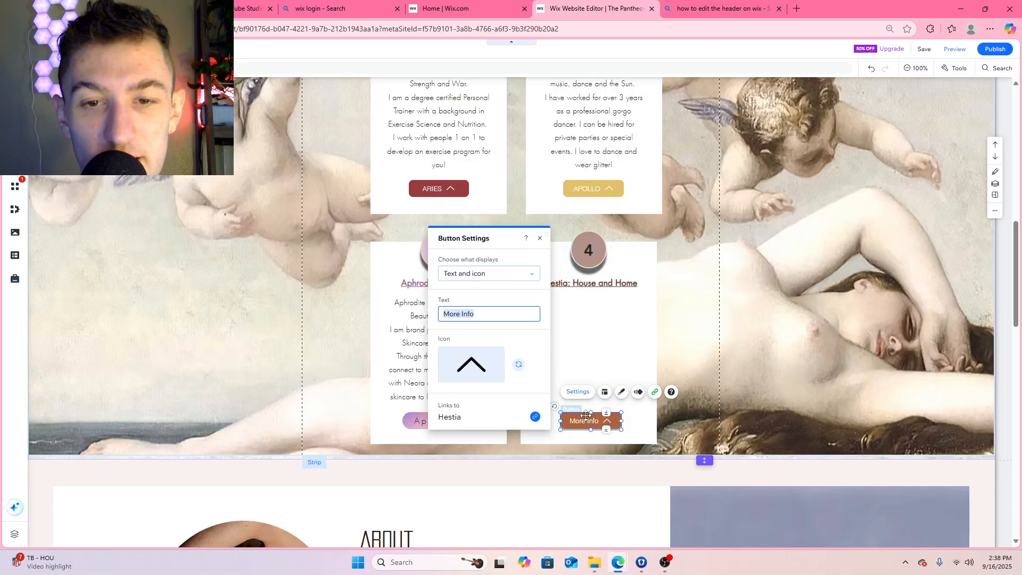
text(Hestia)
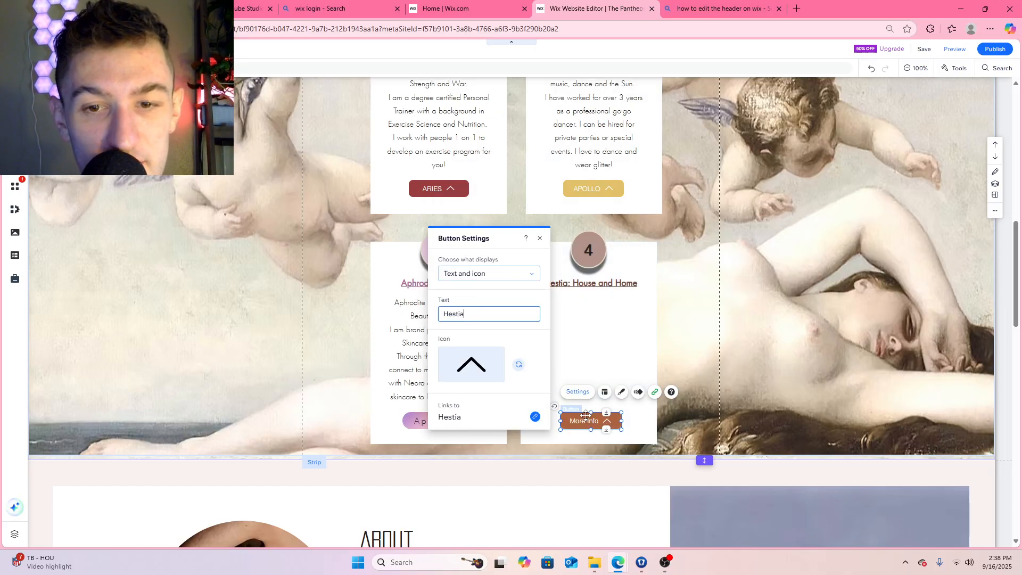
click(481, 365)
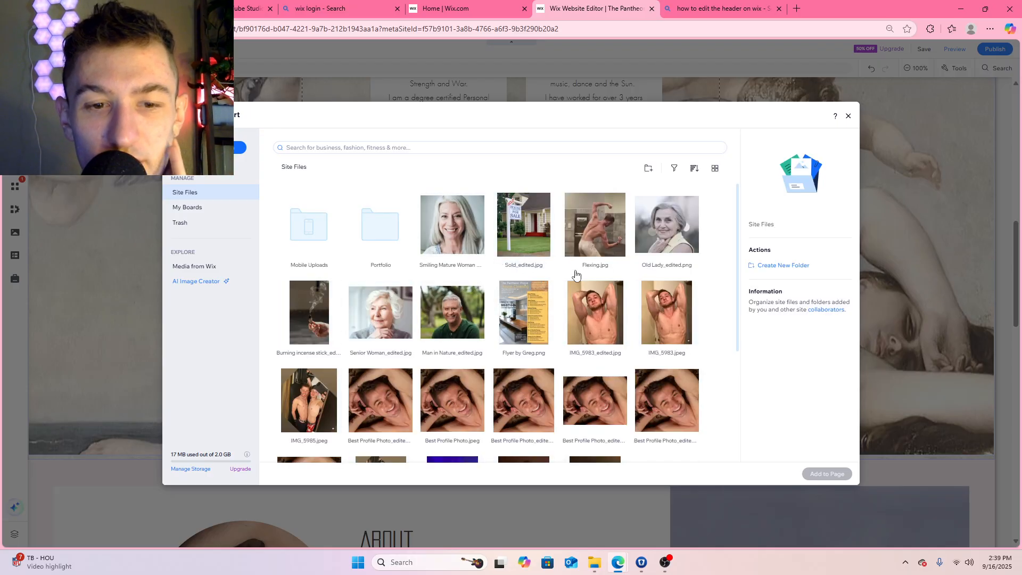
click(849, 116)
double_click(471, 313)
text(HE)
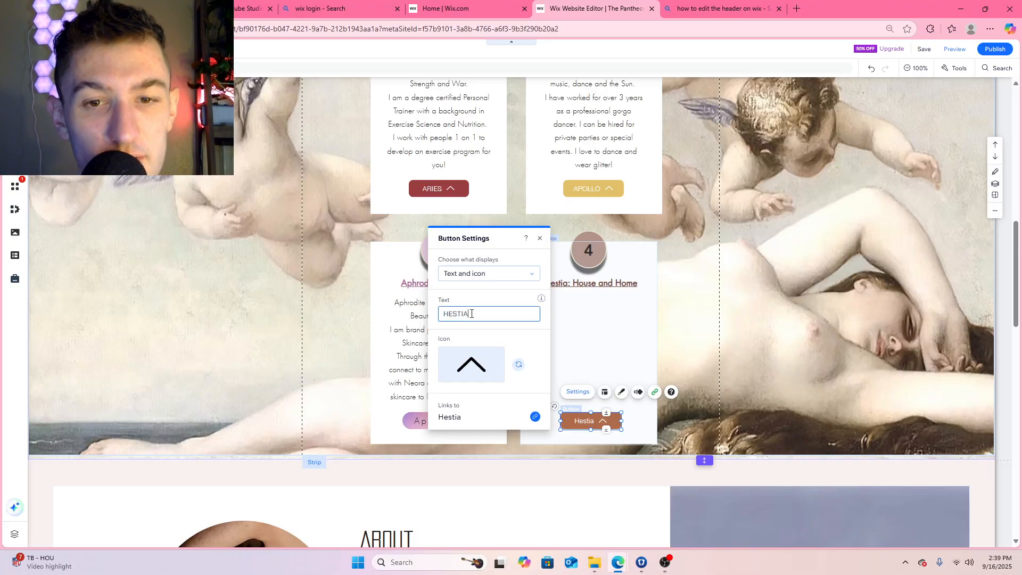
text(STIA)
click(539, 238)
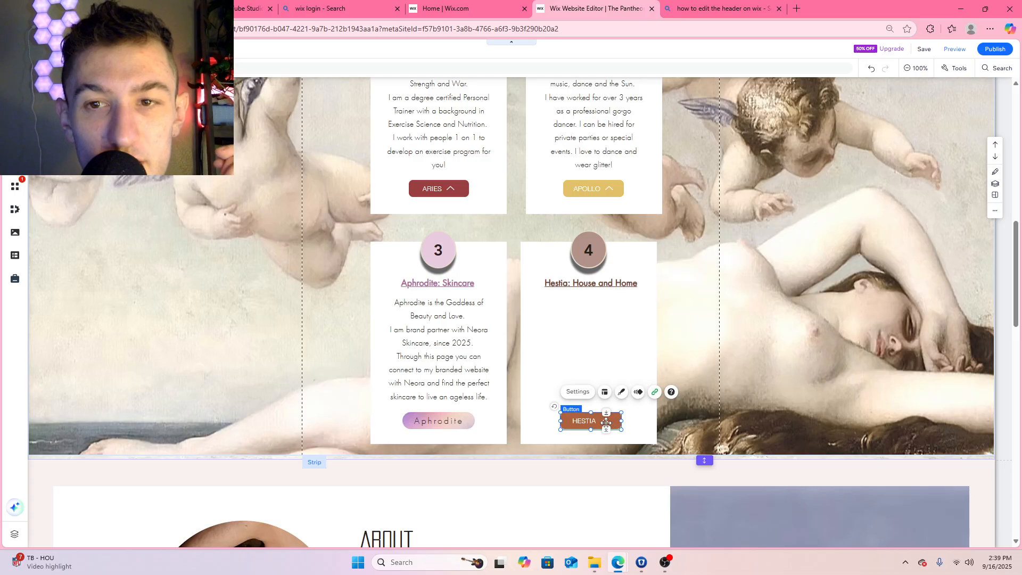
click(455, 190)
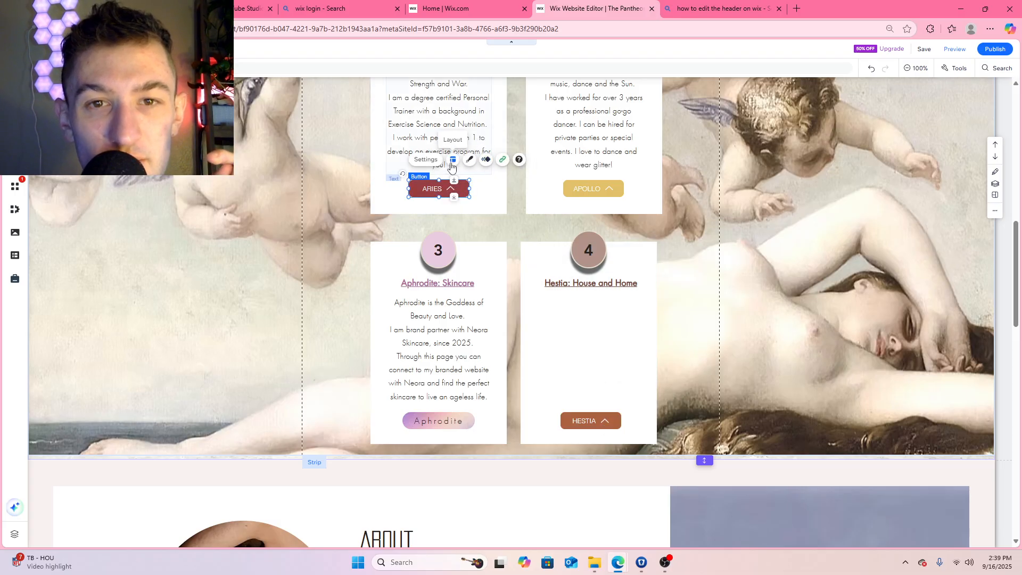
click(469, 160)
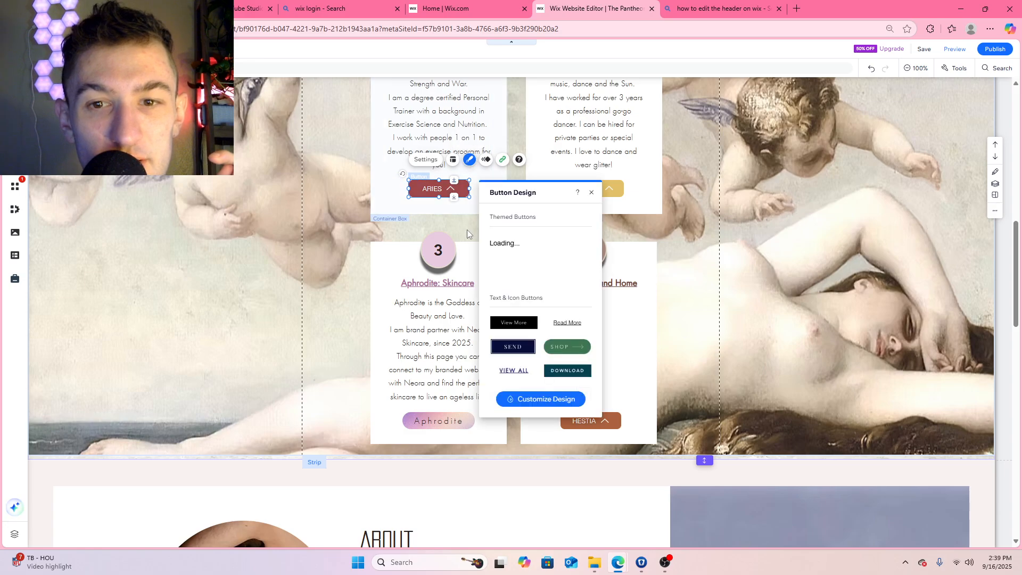
click(513, 273)
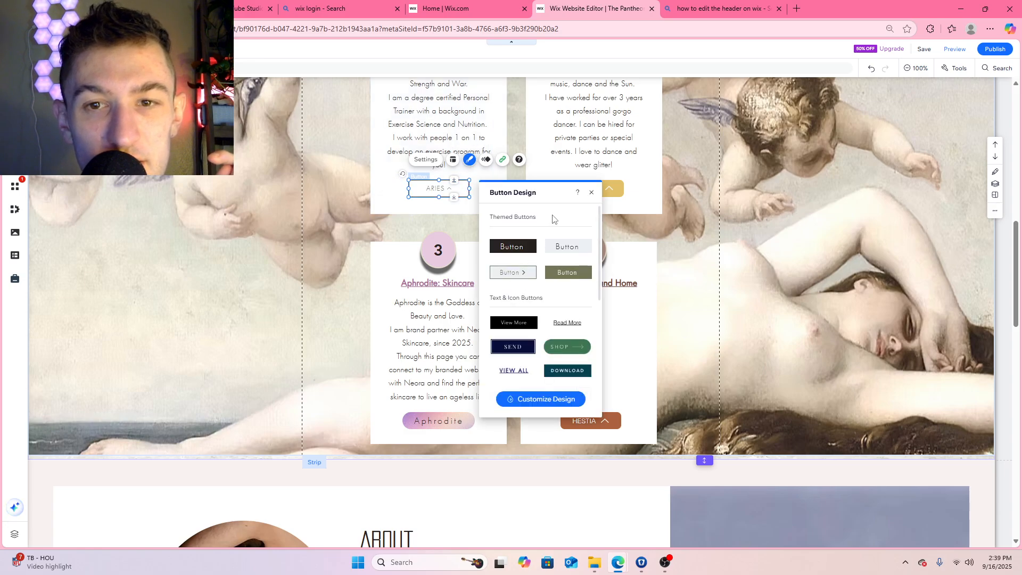
click(591, 193)
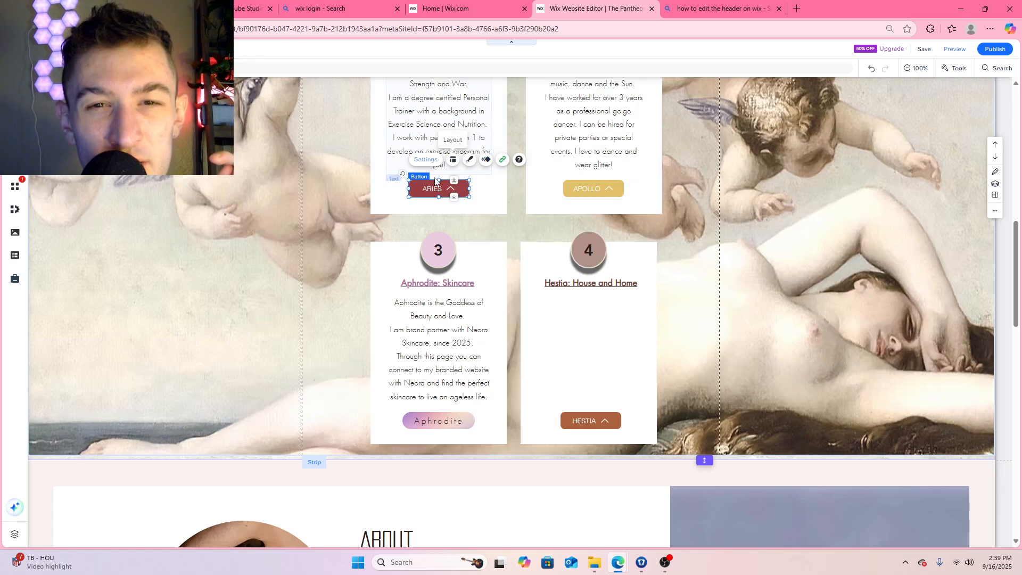
Search the media library for "down arrow" and try to replace the ARIES button's icon with the thin black Arrow Down vector
click(425, 159)
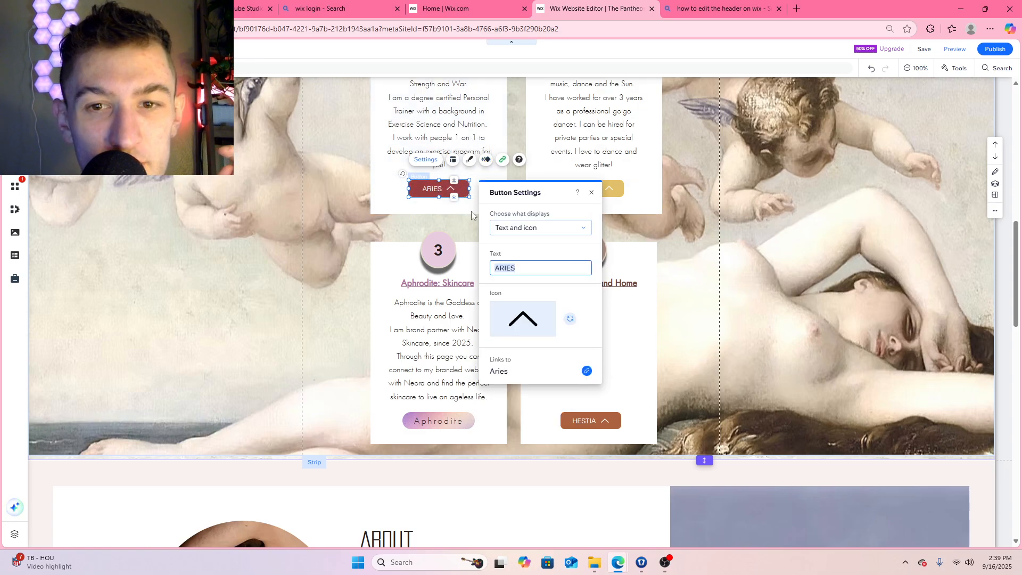
click(524, 319)
click(342, 147)
text(down arrow)
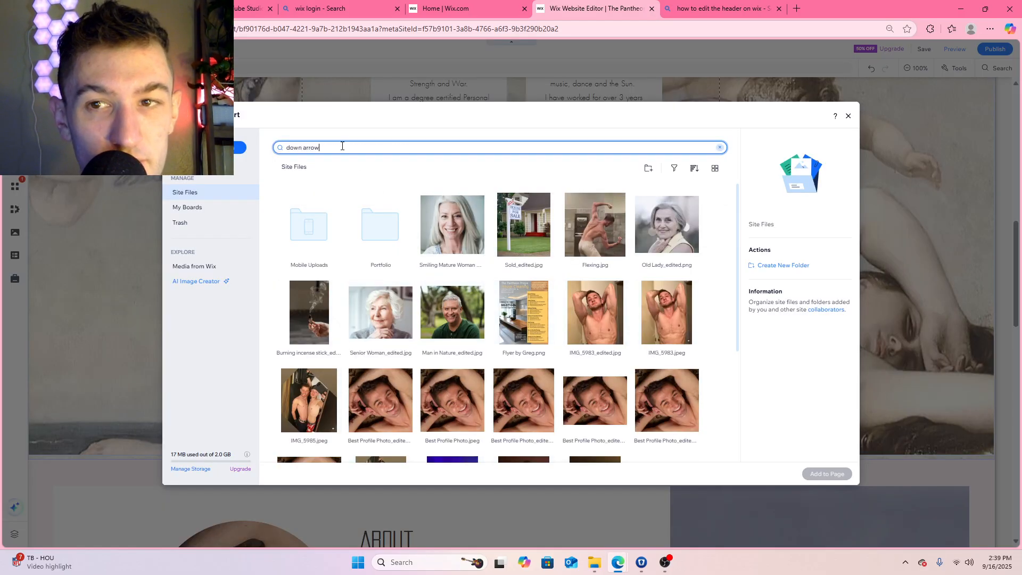
key(Return)
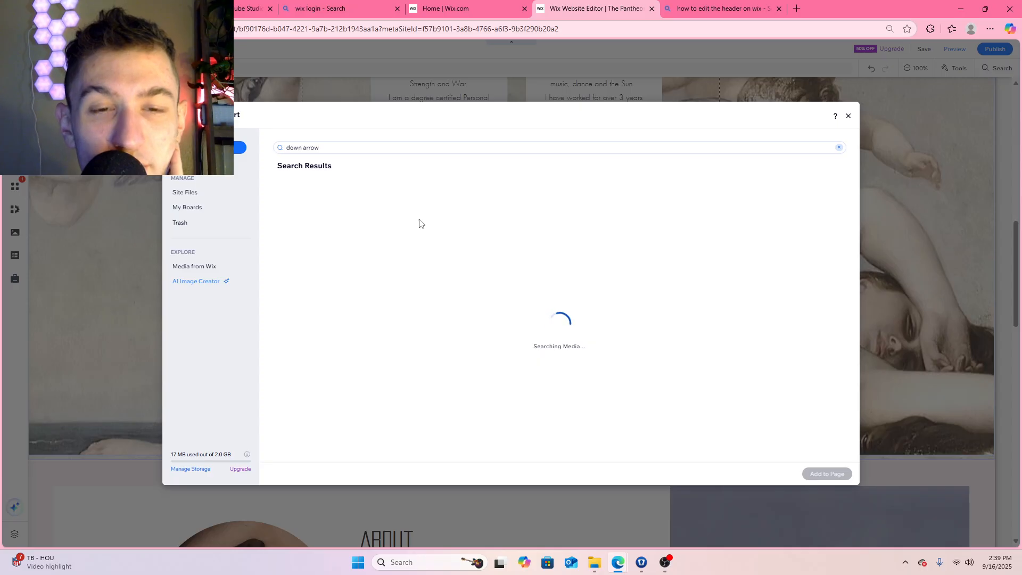
scroll(532, 321, down, 1)
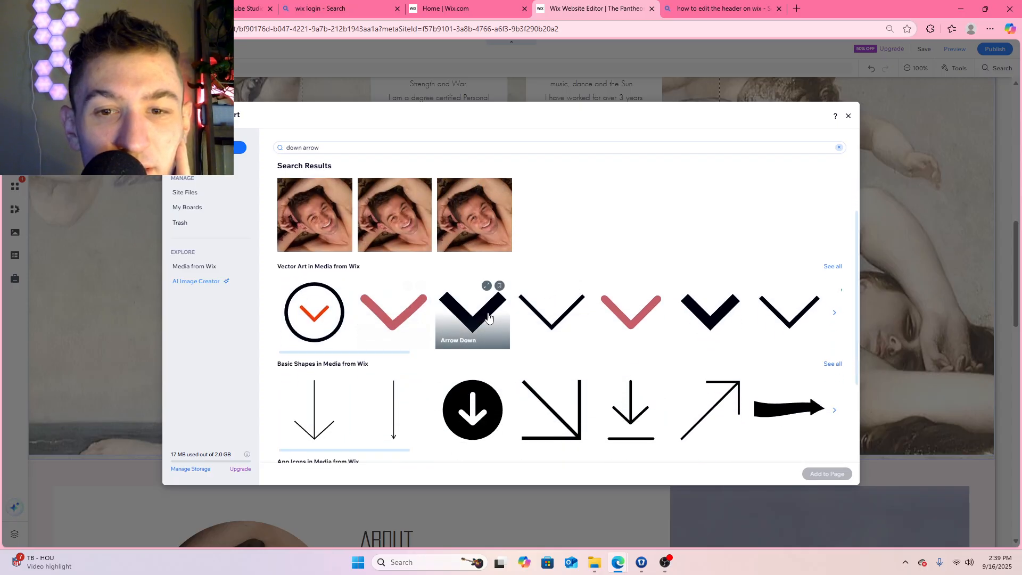
scroll(746, 308, down, 1)
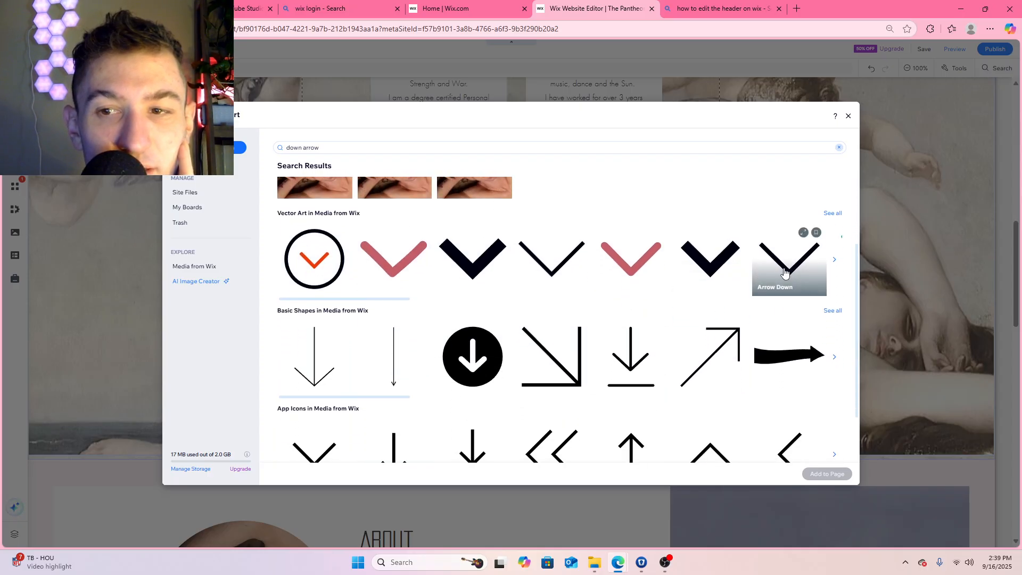
click(560, 267)
click(826, 474)
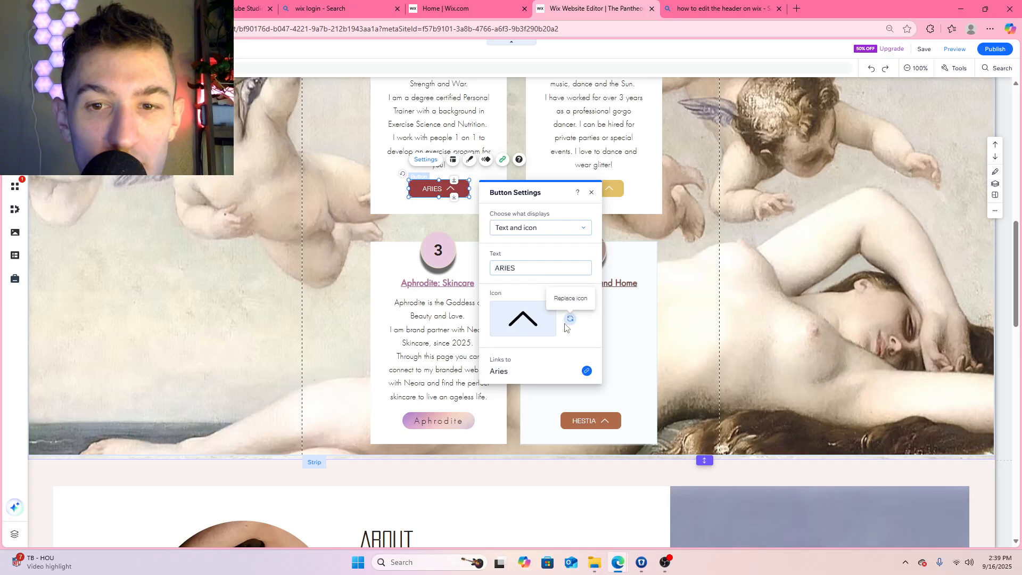
click(537, 321)
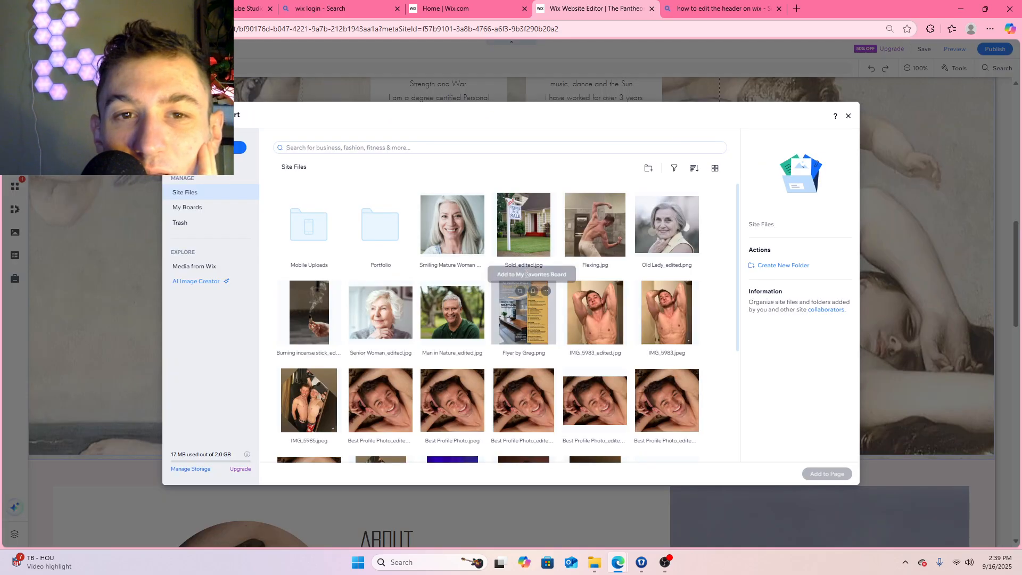
click(849, 117)
click(591, 194)
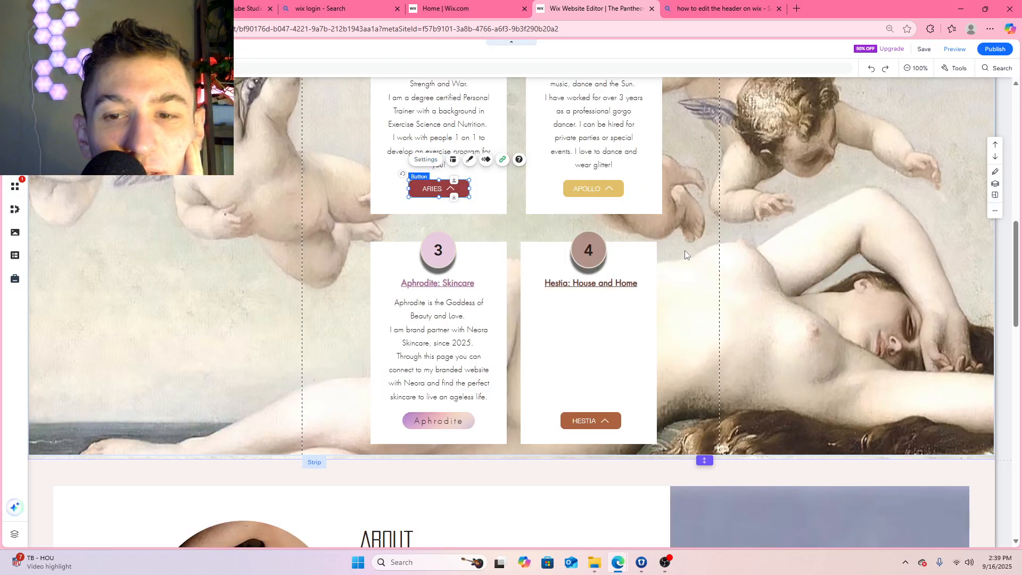
Widen the HESTIA button in the fourth service box slightly
scroll(684, 250, down, 1)
click(603, 371)
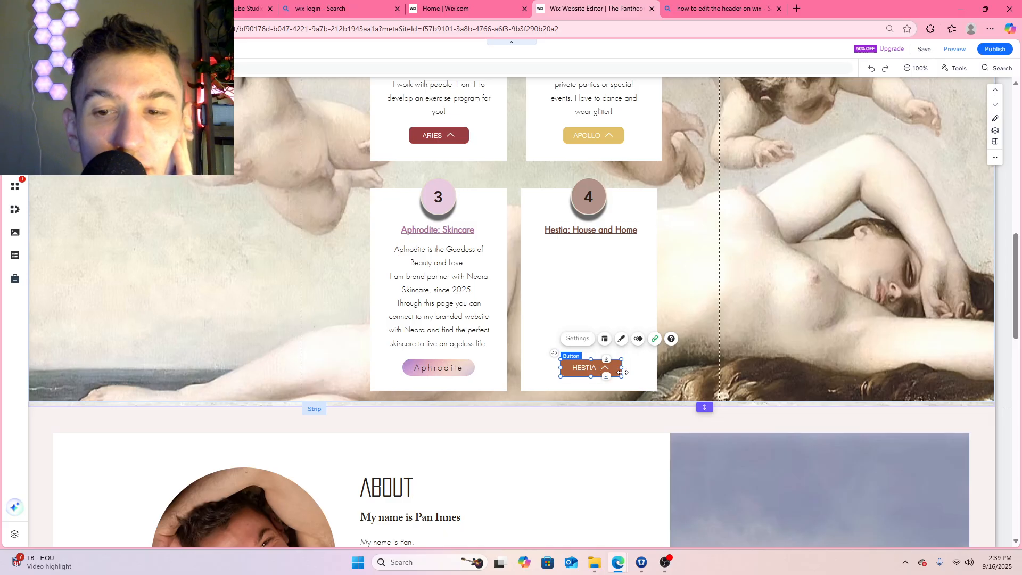
drag(623, 371, 596, 364)
Copy the Aphrodite description and paste it into the fourth service box, placing it between the Hestia title and the HESTIA button
click(447, 274)
right_click(447, 274)
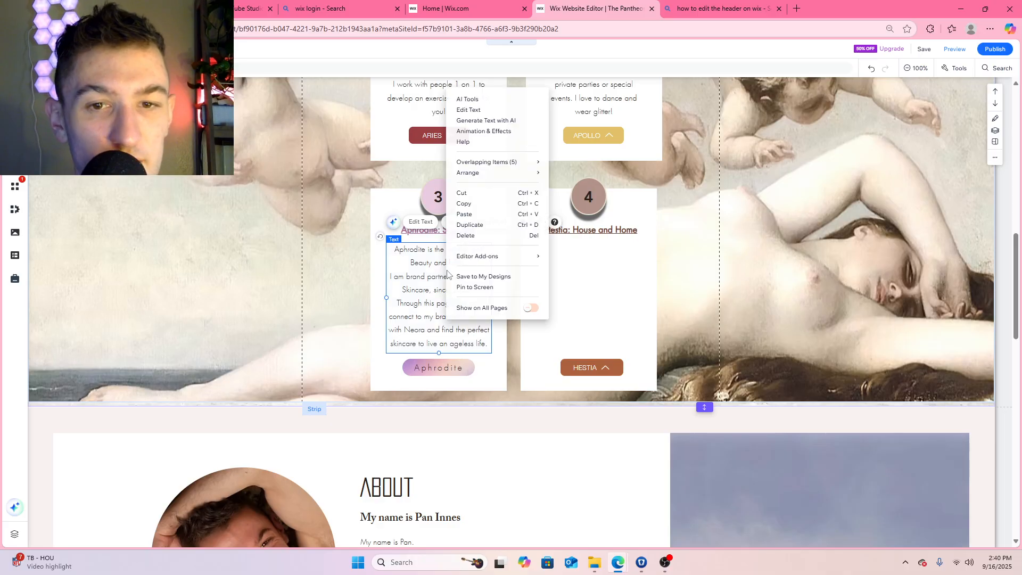
click(468, 203)
right_click(584, 277)
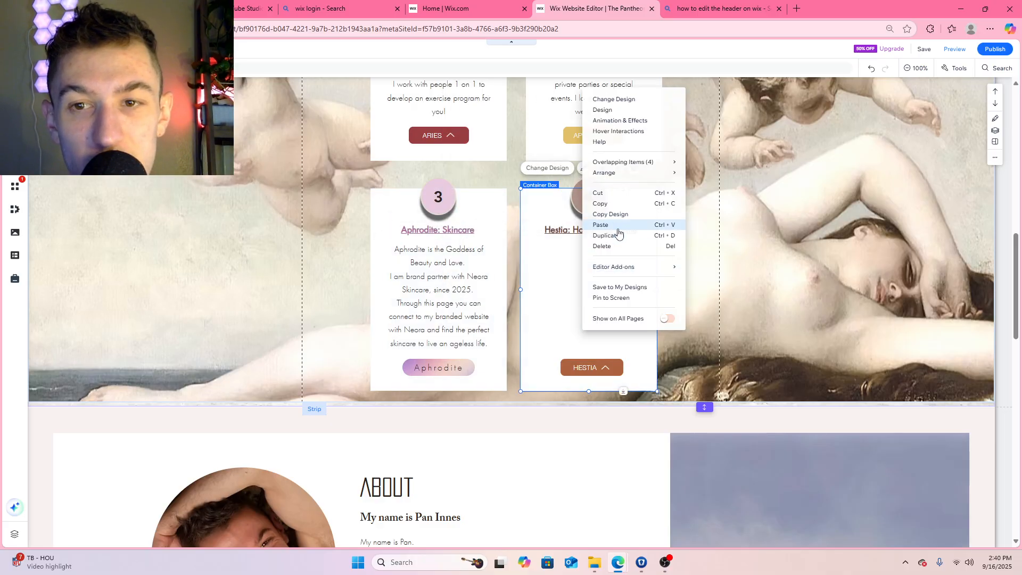
click(617, 226)
drag(645, 296, 605, 269)
Replace the pasted description in the fourth box with "Hestia is the Goddess of the Hearth and Home."
double_click(605, 269)
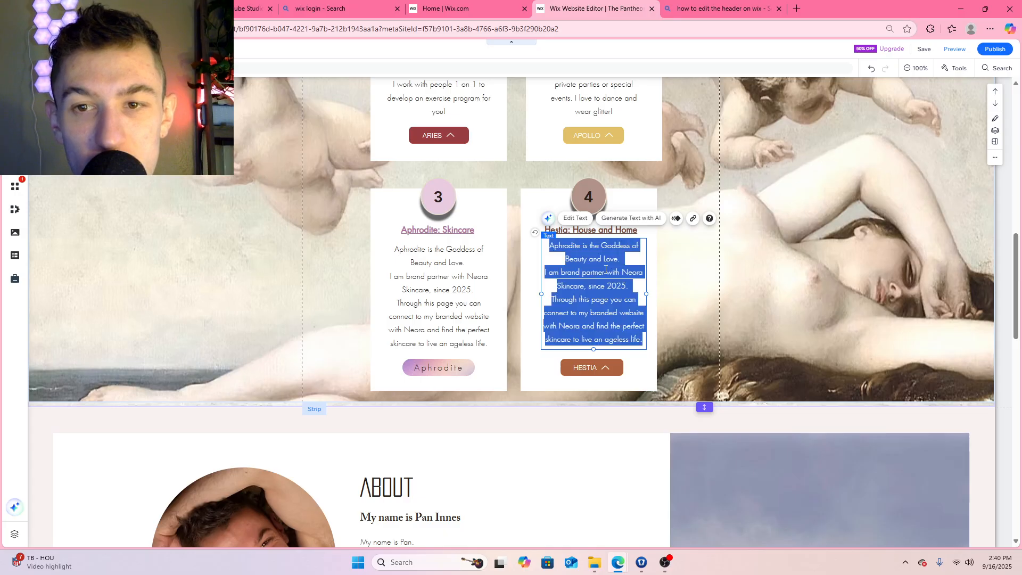
key(BackSpace)
text(Hestia is)
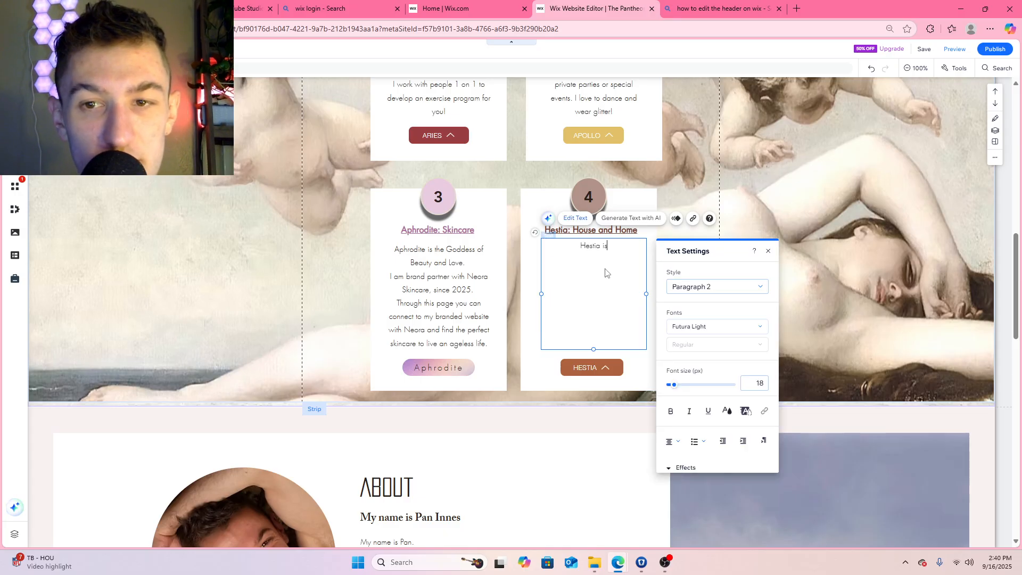
text( the Goddes)
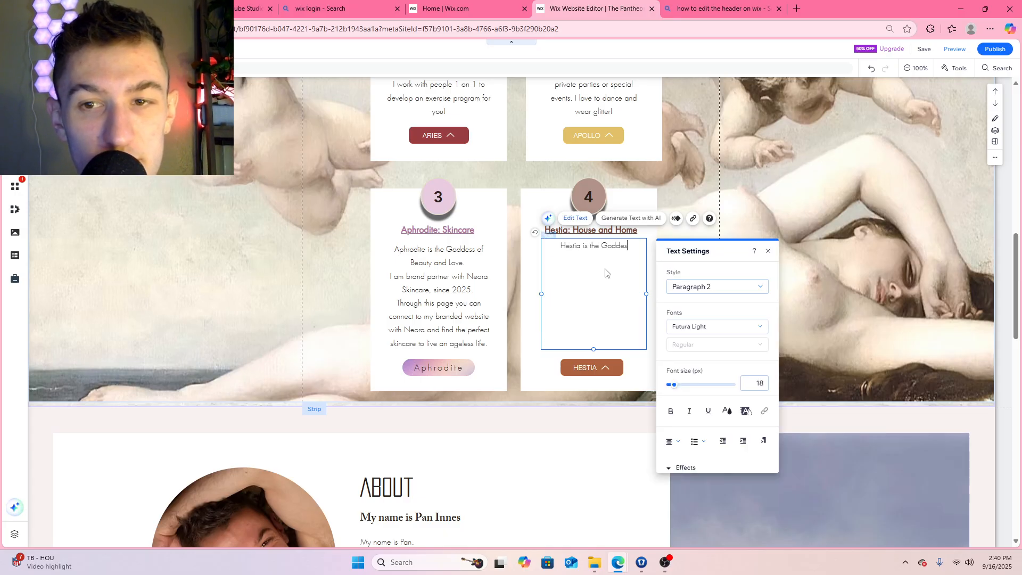
text(s of the Home )
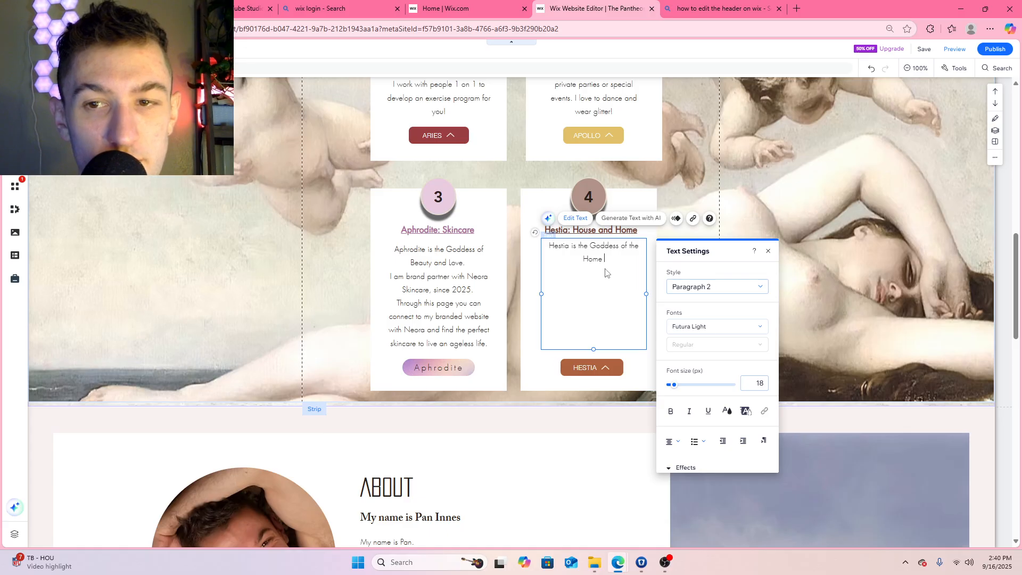
text(o)
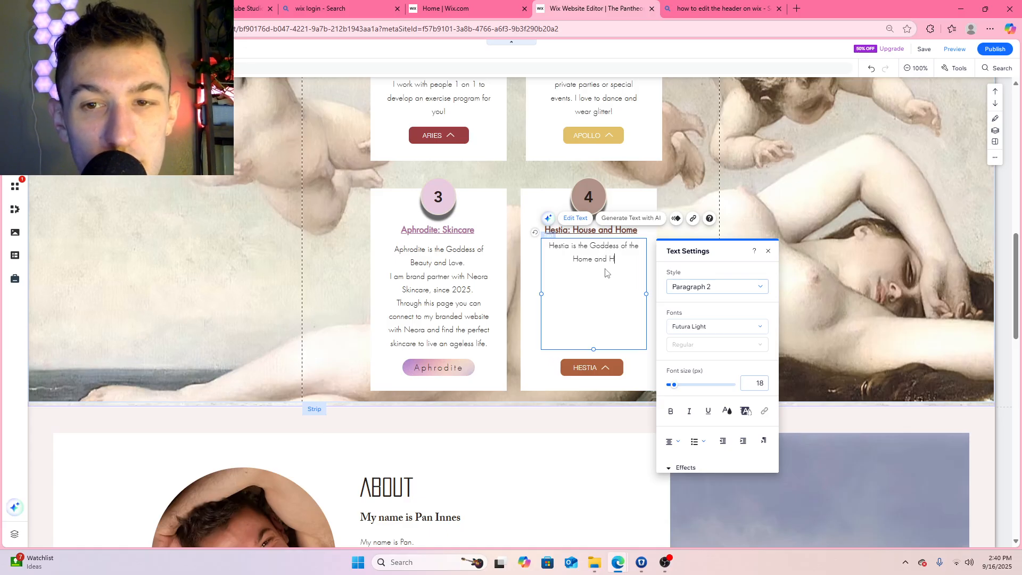
key(BackSpace)
key(BackSpace)
key(BackSpace)
key(BackSpace)
key(BackSpace)
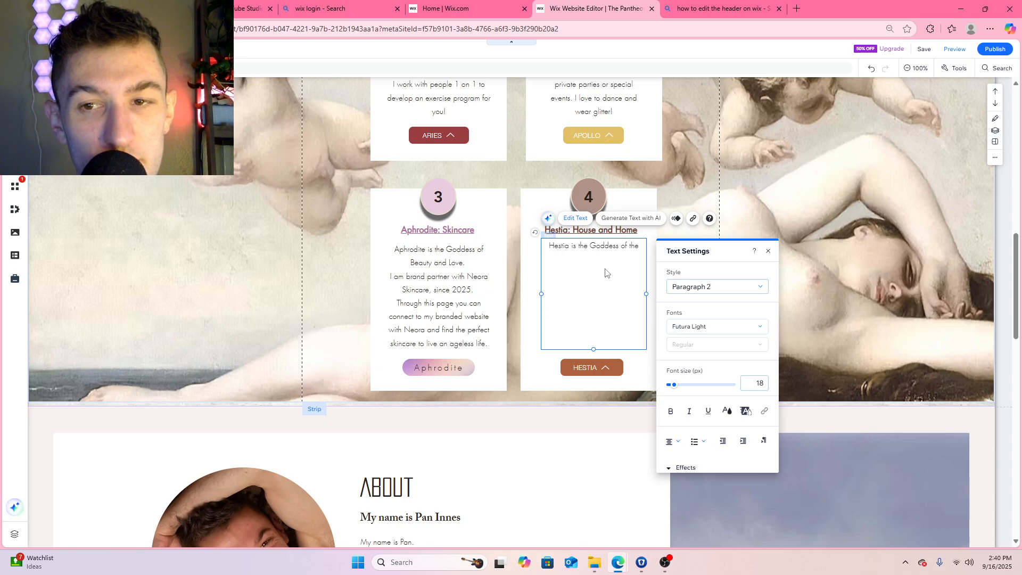
text(Hearth and Home)
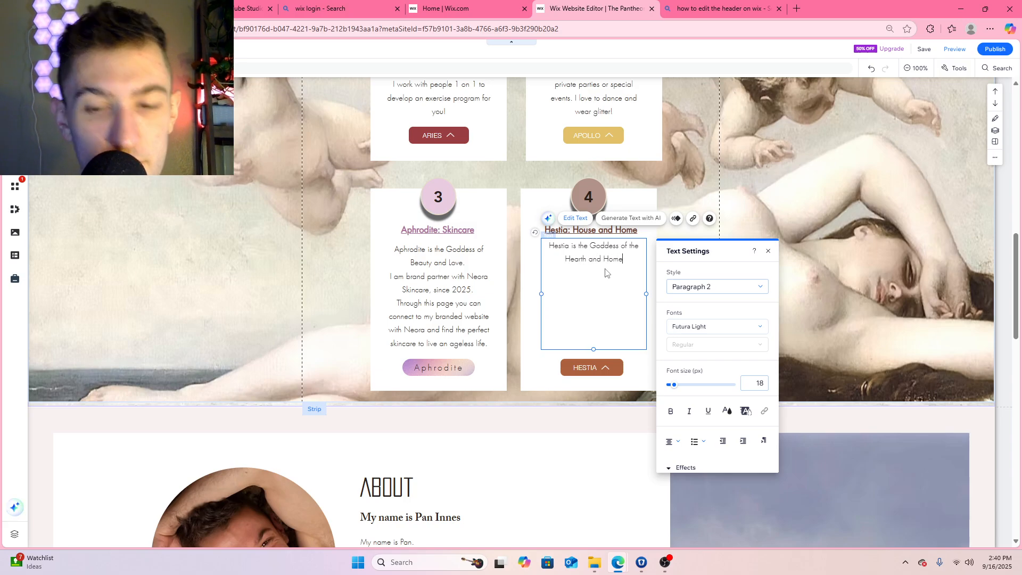
key(BackSpace)
text(.)
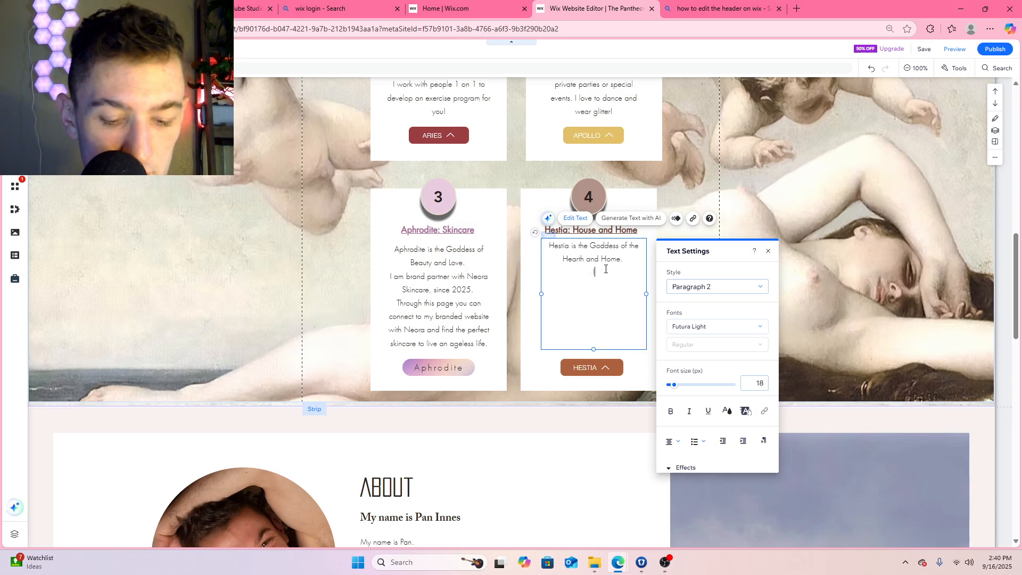
text( I offer an ara)
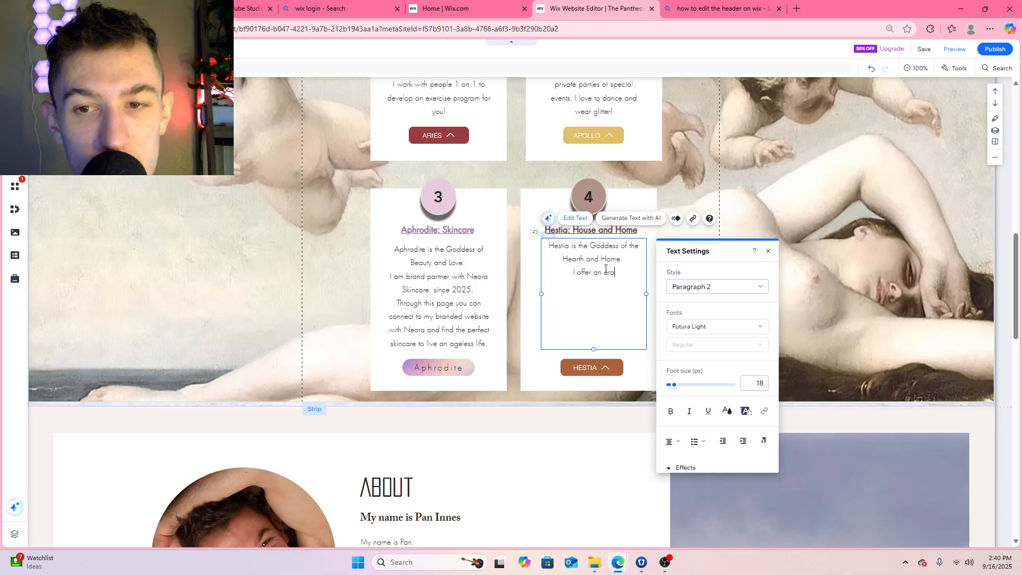
text(y of clea)
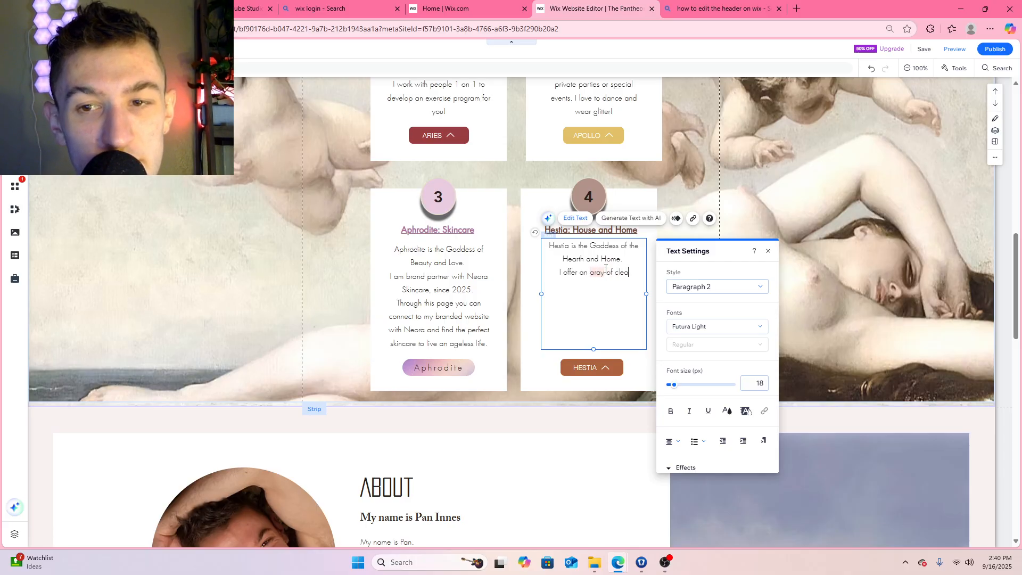
text(ning services )
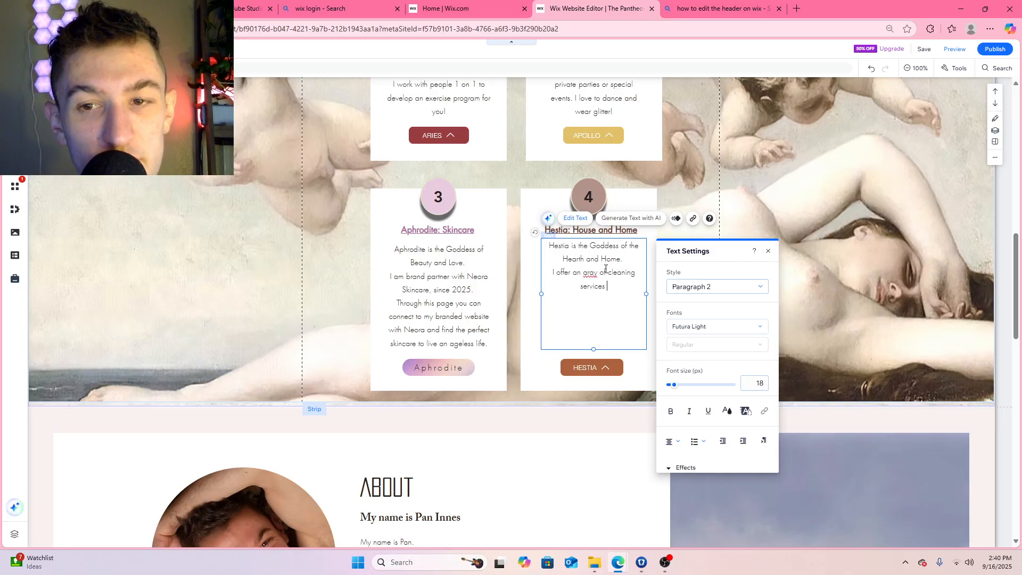
text(from)
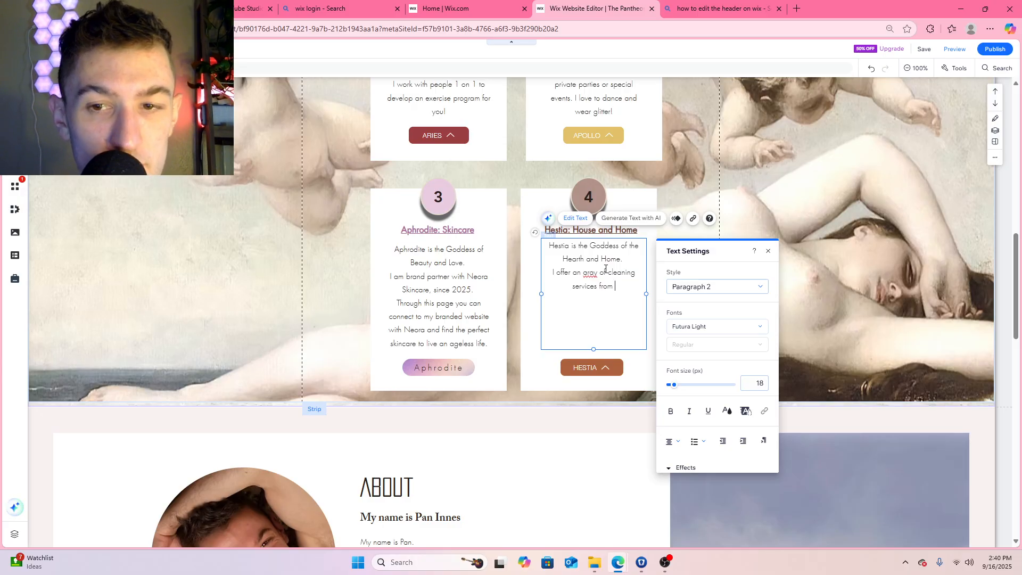
Add a new line to the Hestia description: "I offer an aray of cleaning services from professional organizing, real estate cleaning,"
text(p)
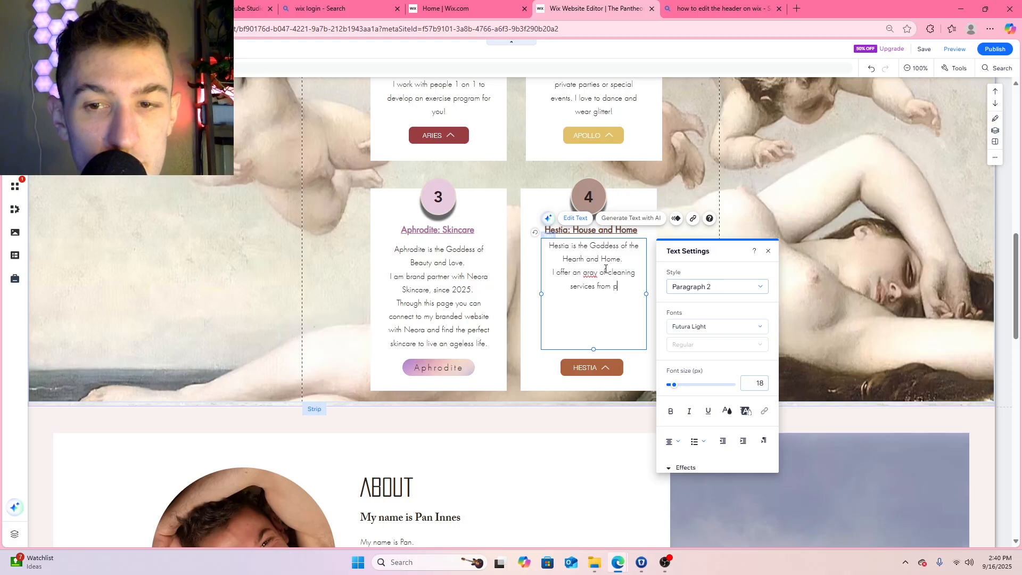
text(rofessional or)
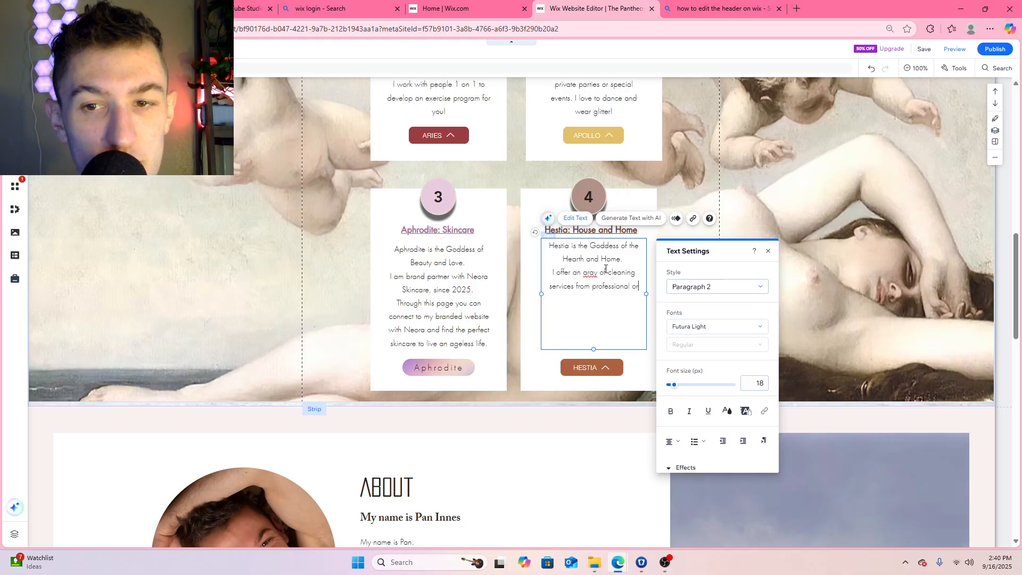
text(gani)
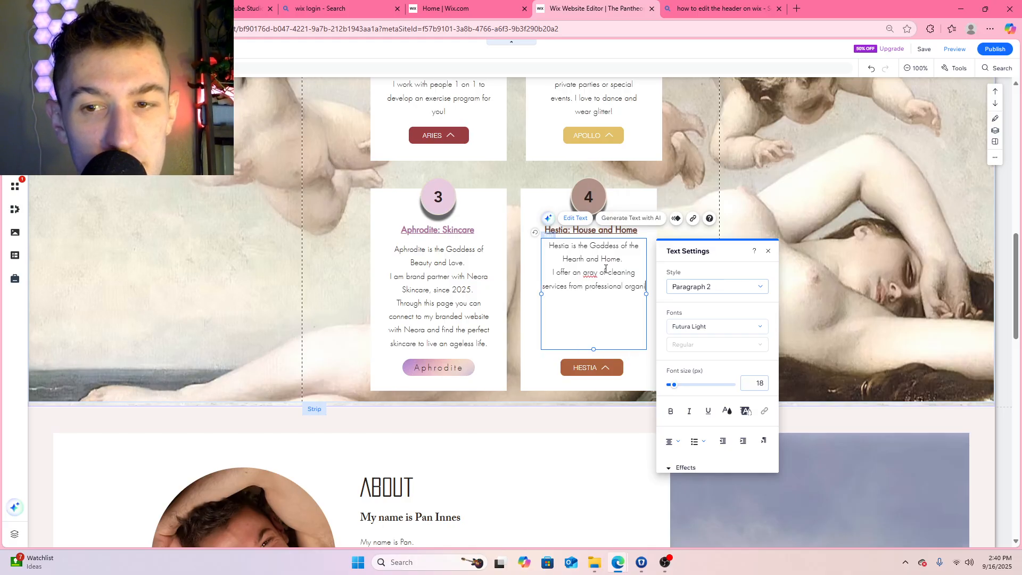
text(zing)
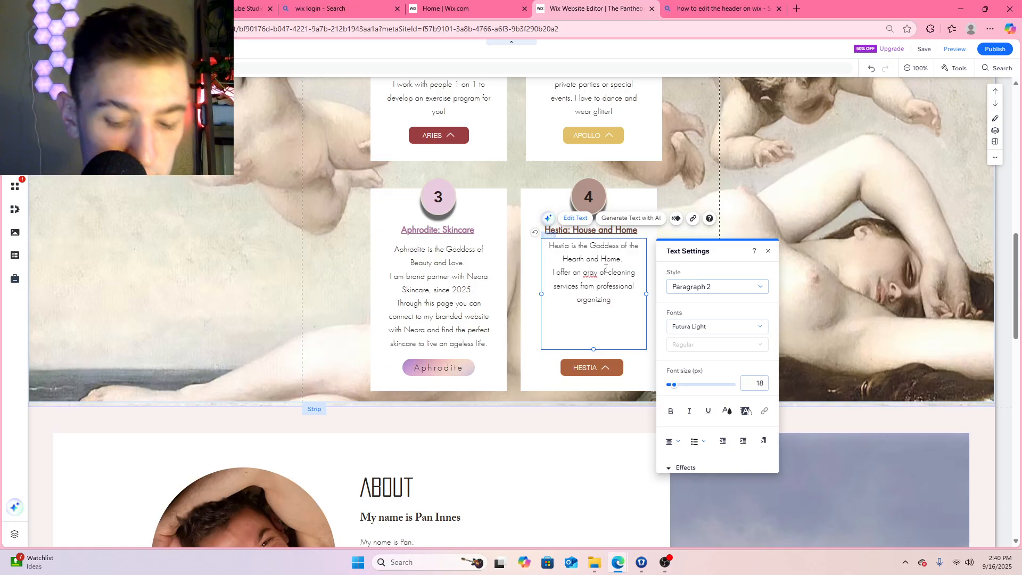
text(, real estate)
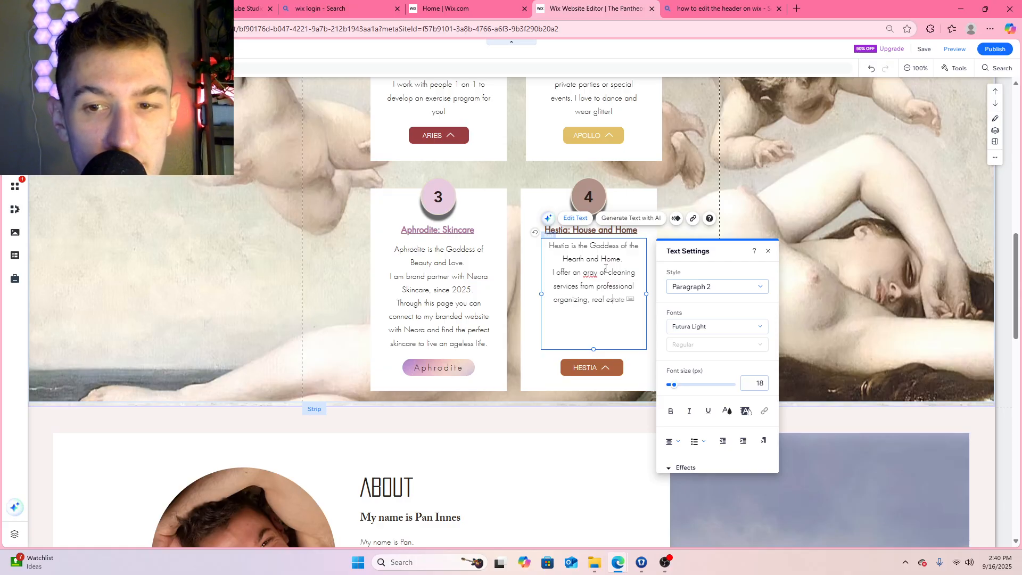
text(tate )
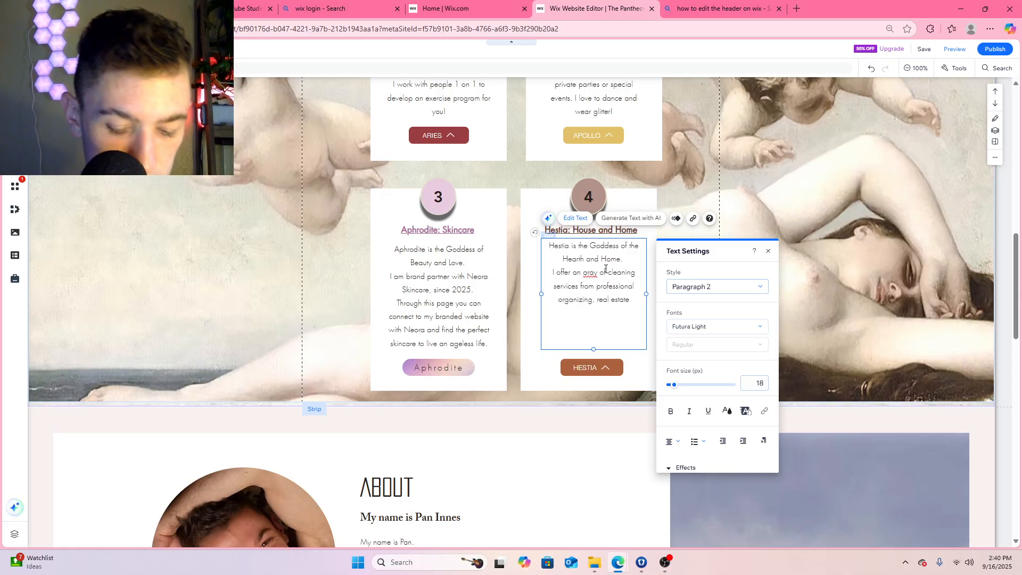
text(cleaning,)
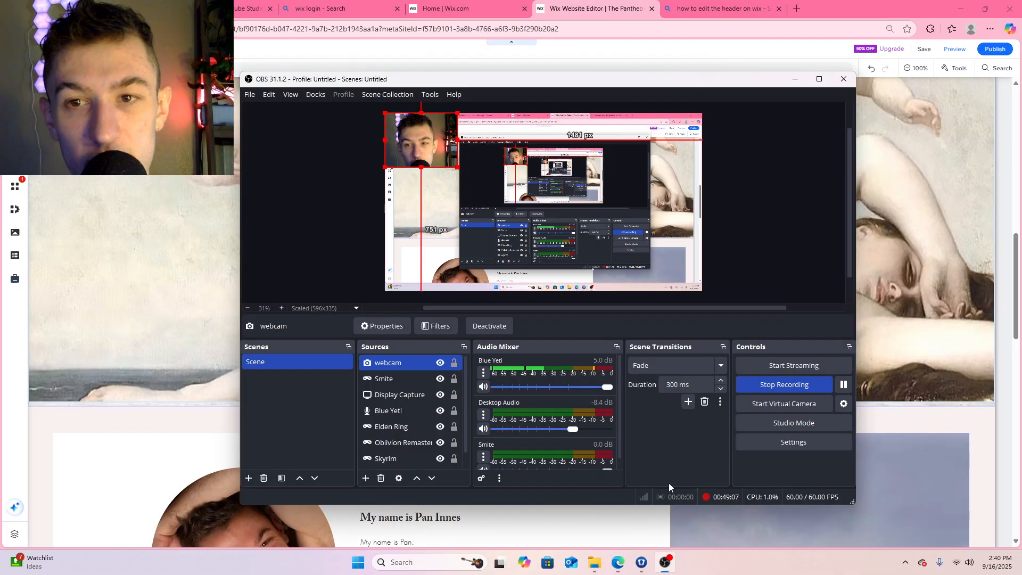
click(665, 562)
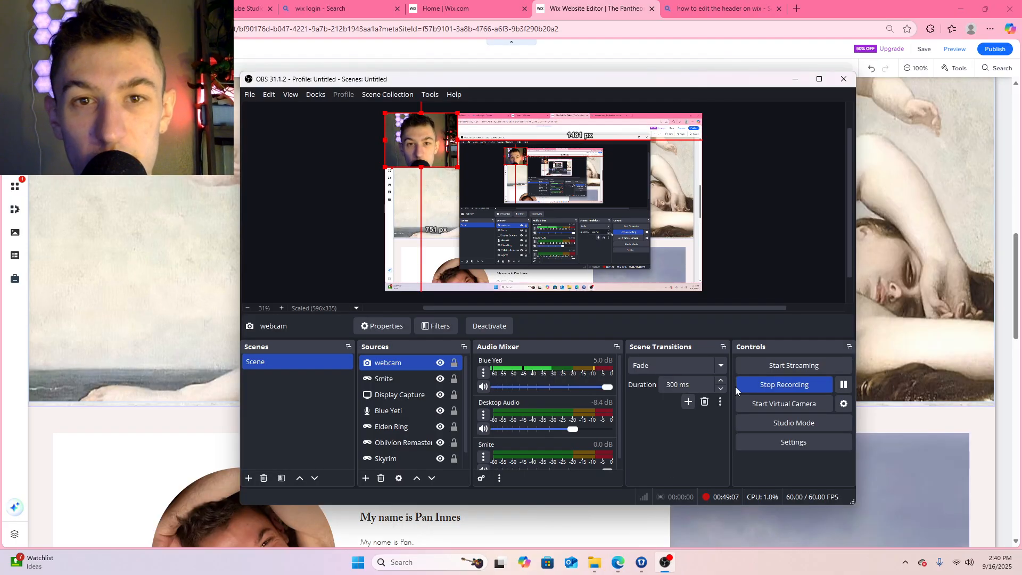
click(844, 385)
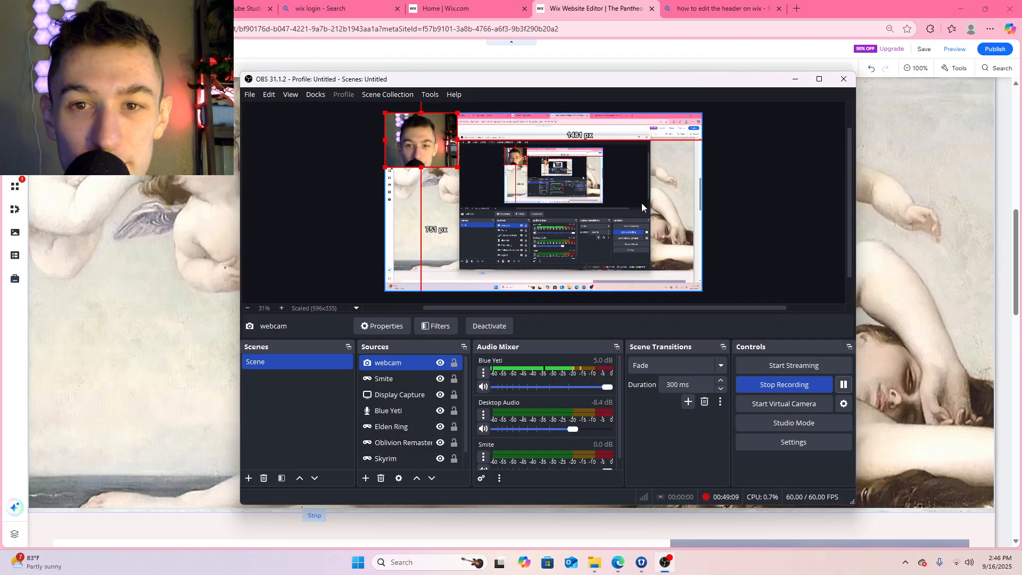
click(890, 213)
scroll(684, 296, up, 1)
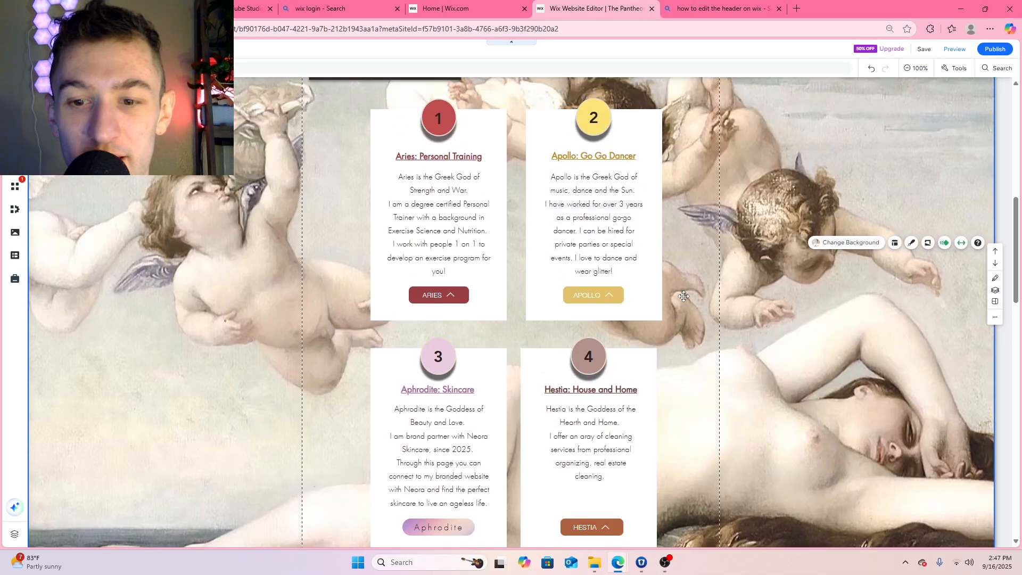
scroll(684, 296, down, 3)
scroll(687, 308, up, 6)
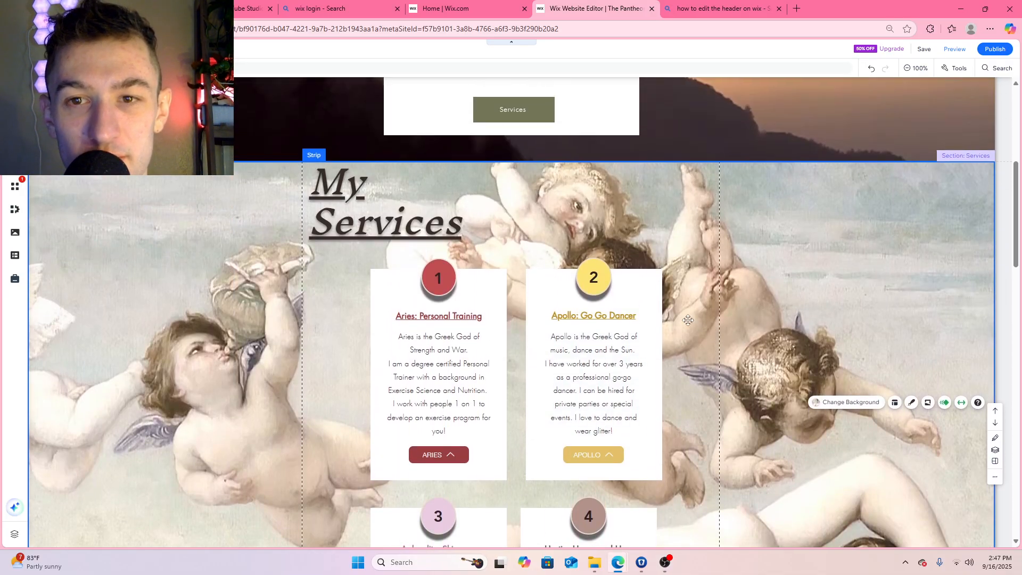
Continue the list of services in the Hestia description after "real estate cleaning," with "Feng Shui and more!"
scroll(688, 320, down, 5)
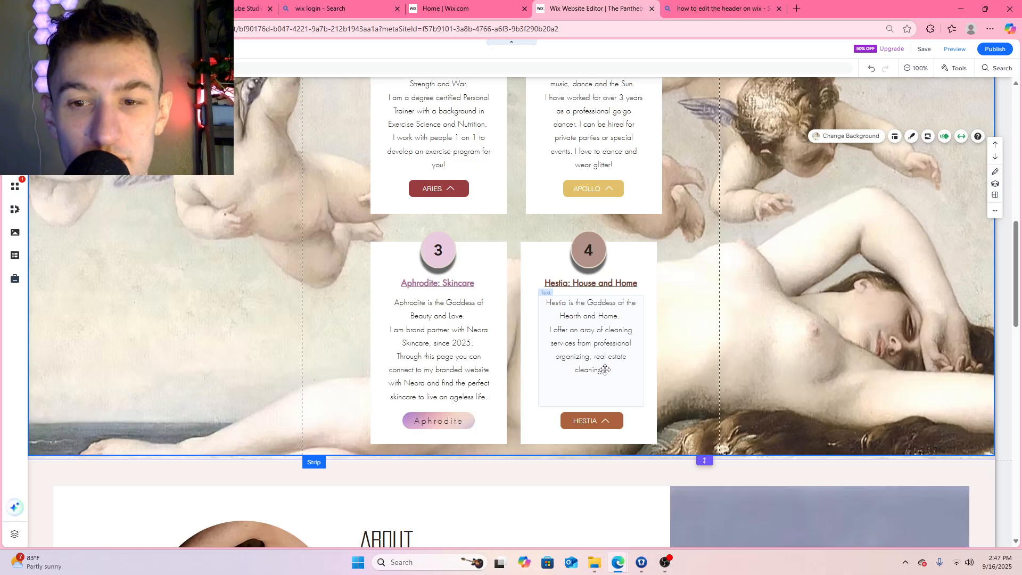
click(609, 367)
click(610, 368)
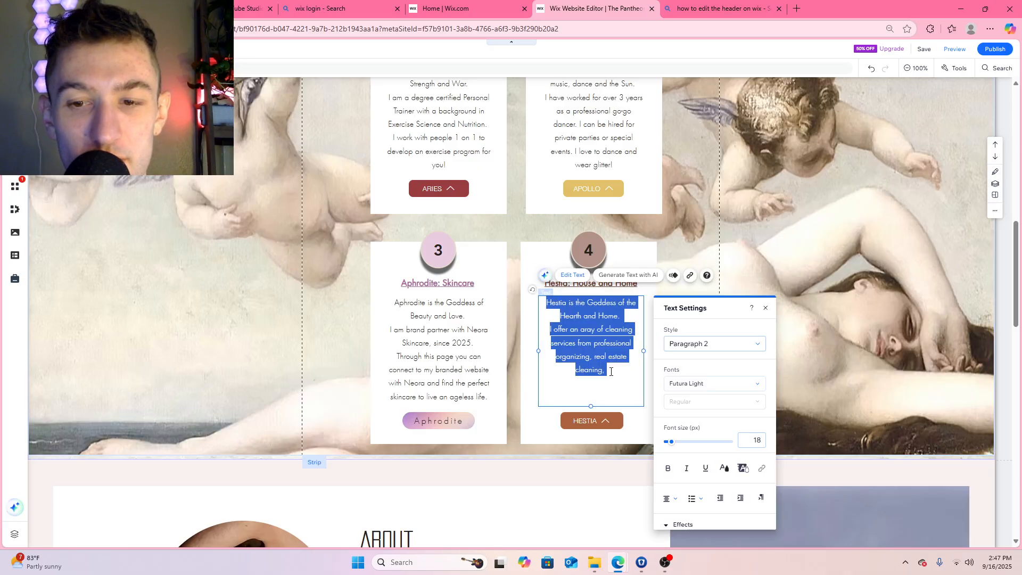
click(611, 371)
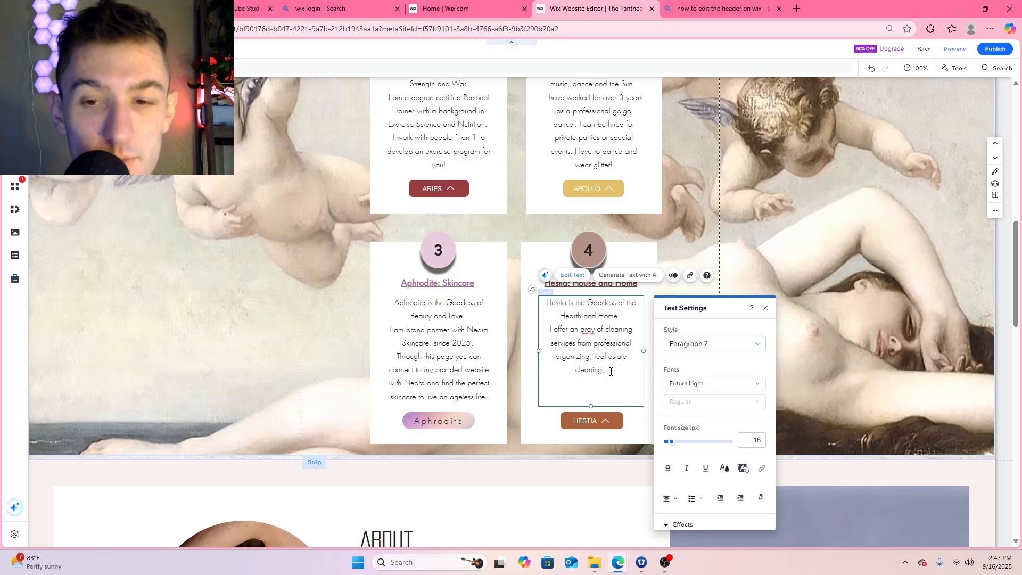
key(Return)
text(Feng Shui and)
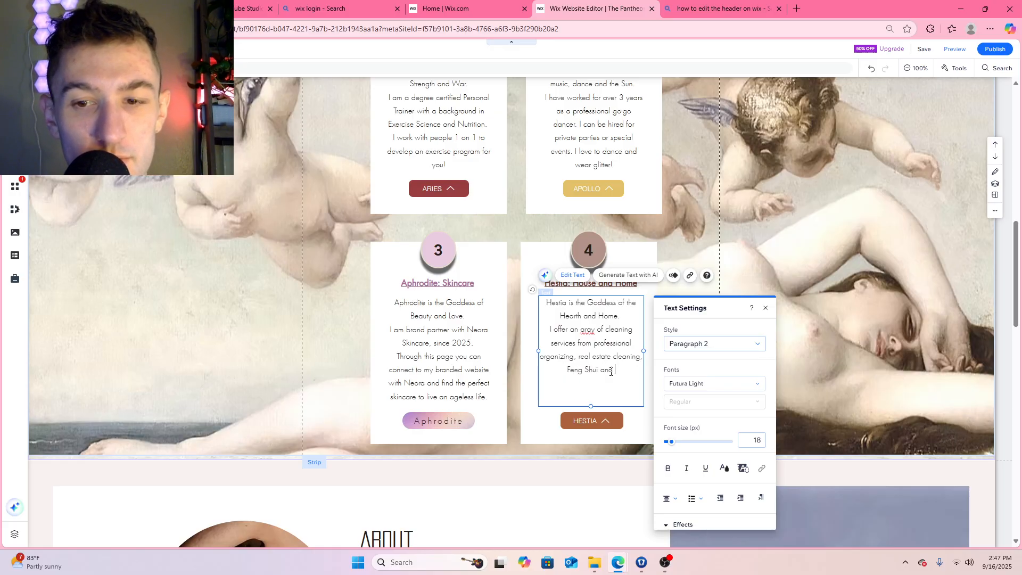
text( more)
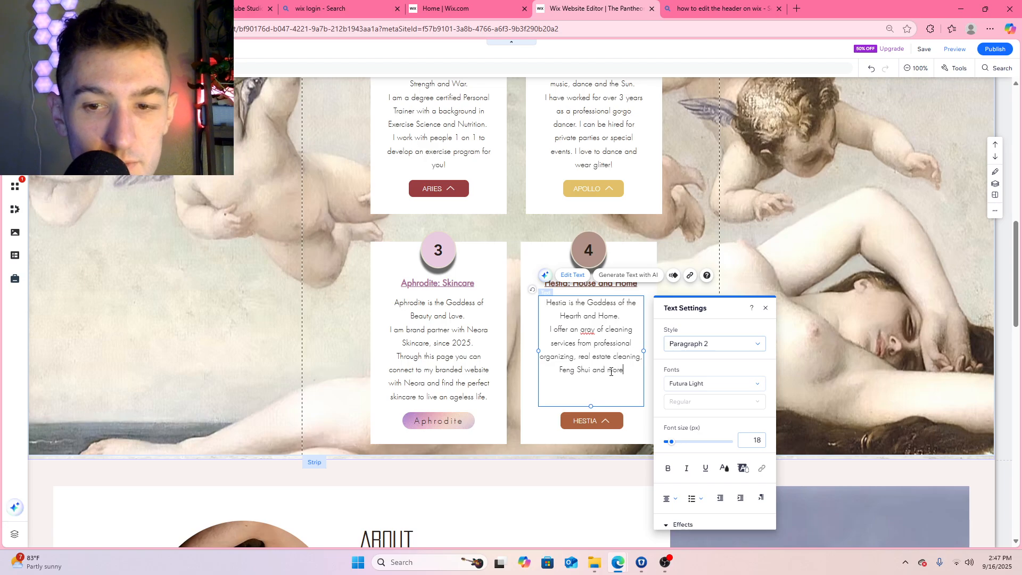
text(! )
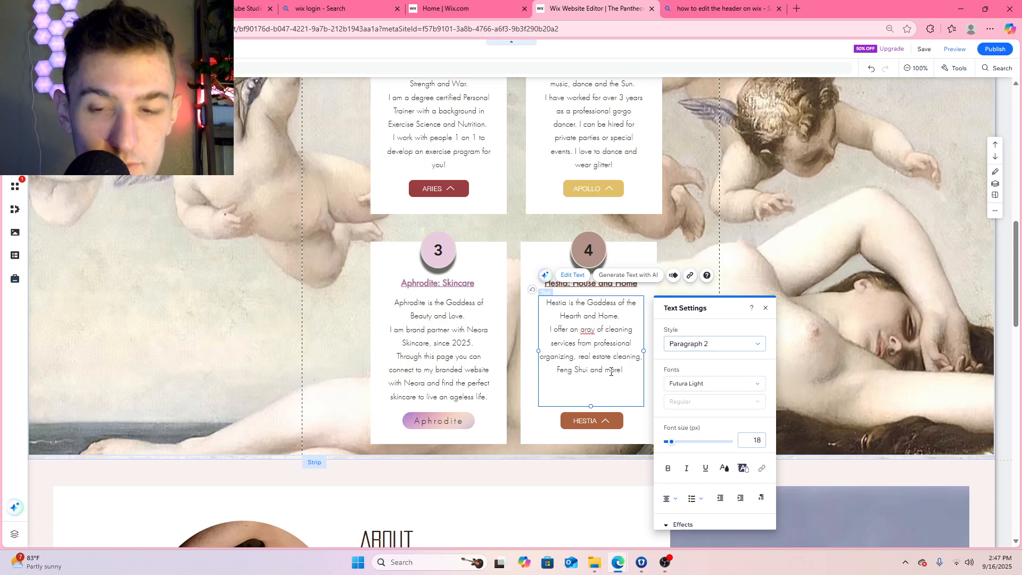
text(If your h)
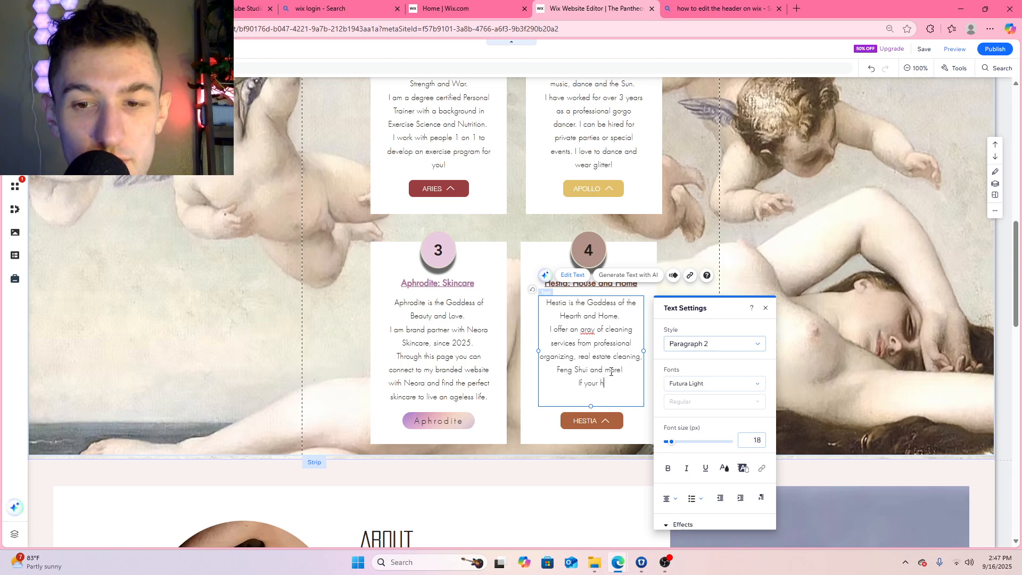
text(ome )
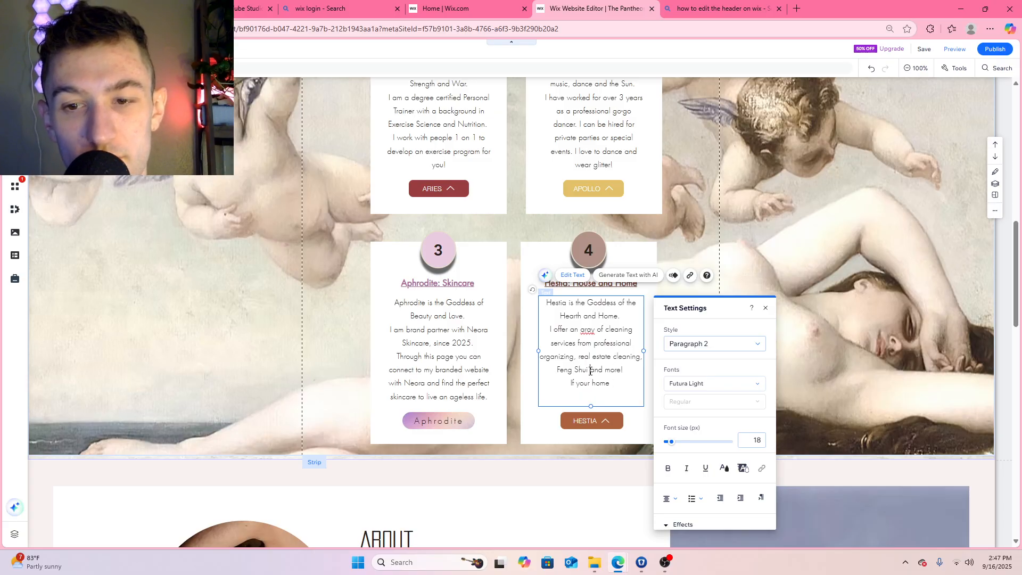
text(, smudging)
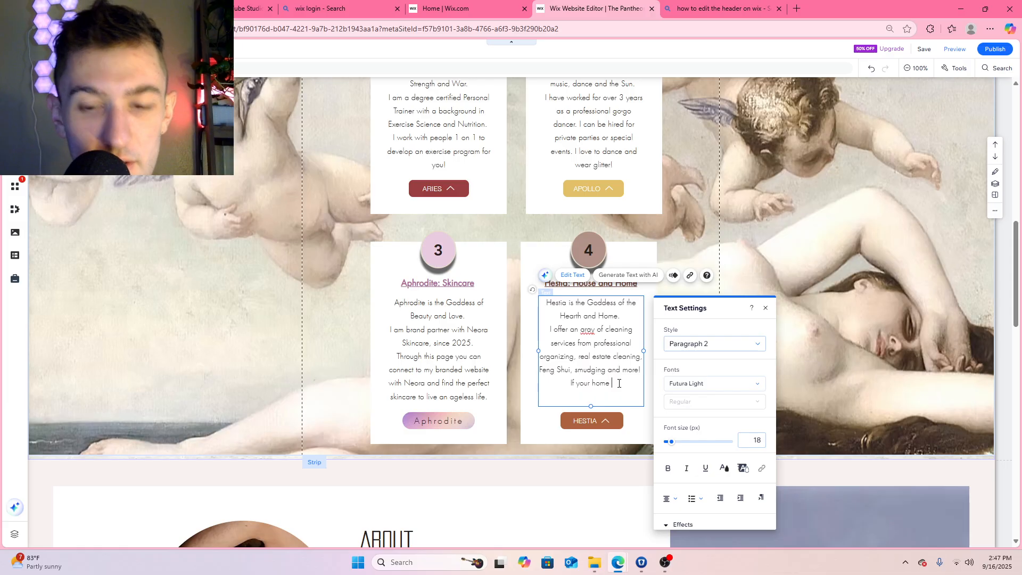
text(is chao)
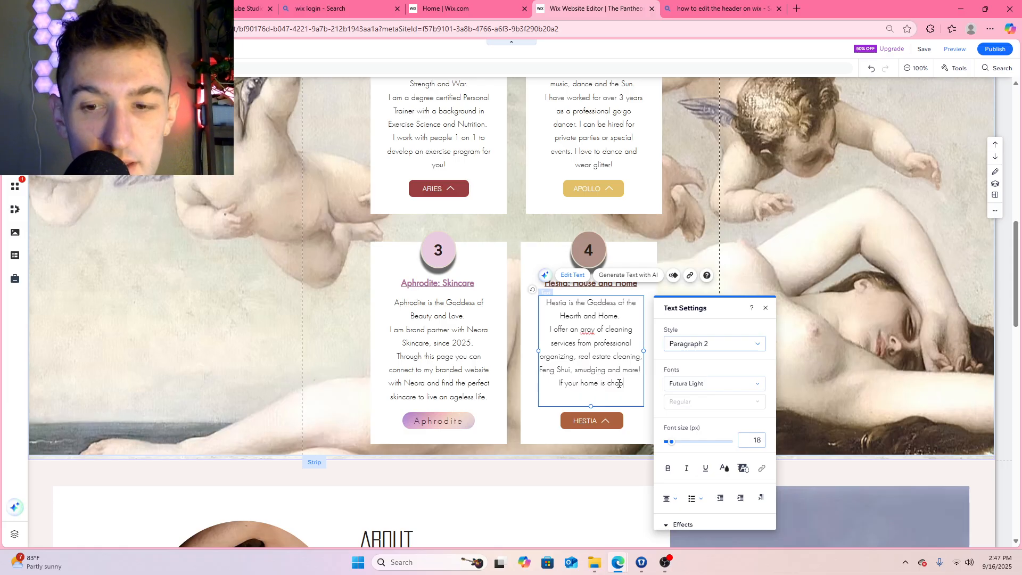
text(tic and)
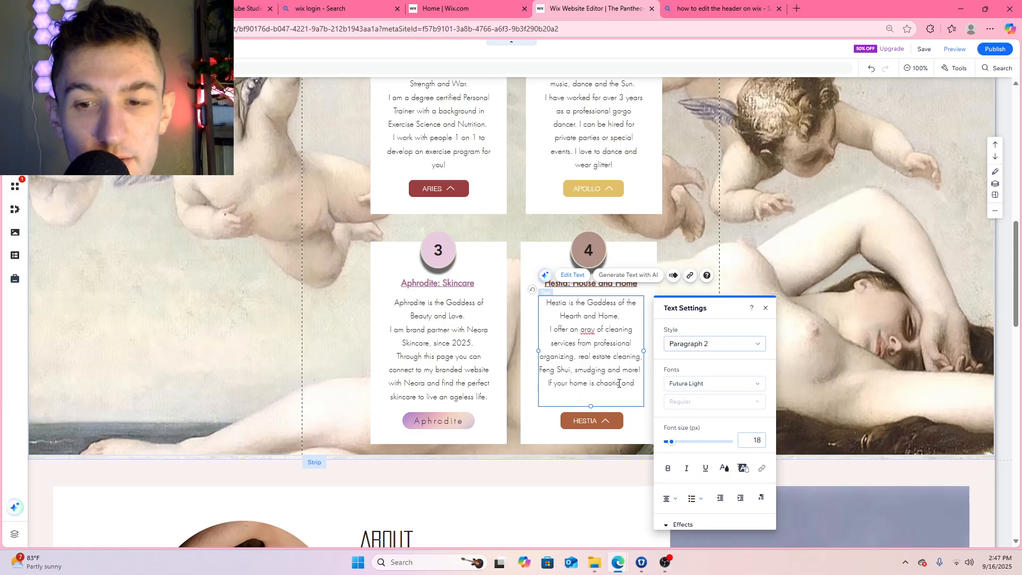
text( messy and you need)
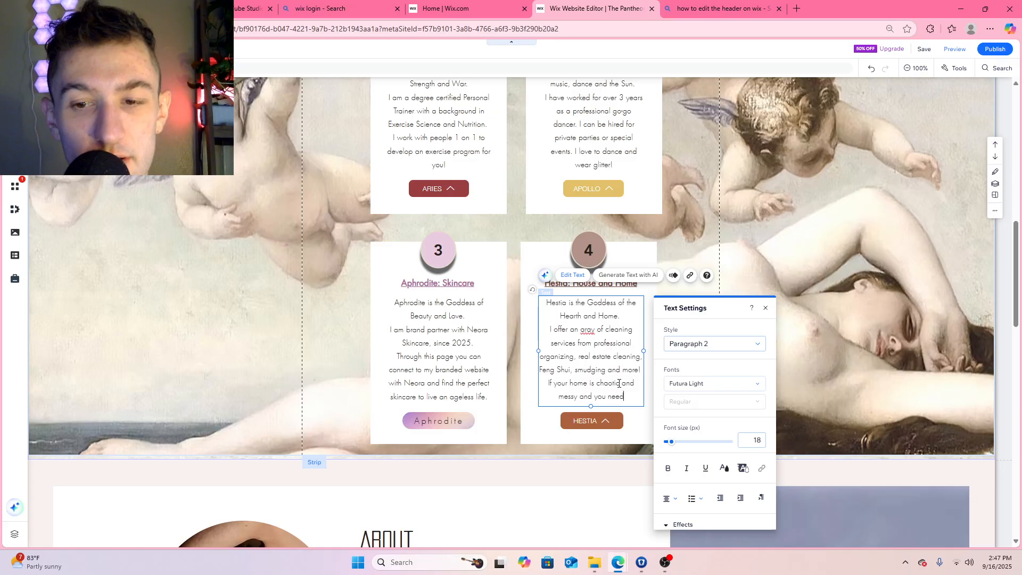
text( help, ask me!)
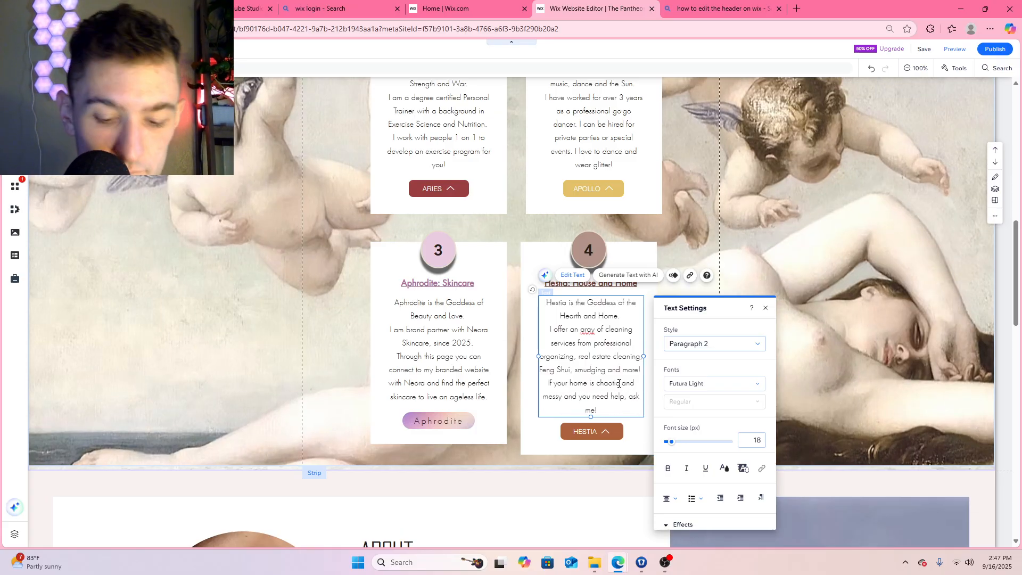
Complete the last line of the Hestia description after "If your home" with "is chaotic and messy and you need help, ask me!"
click(806, 216)
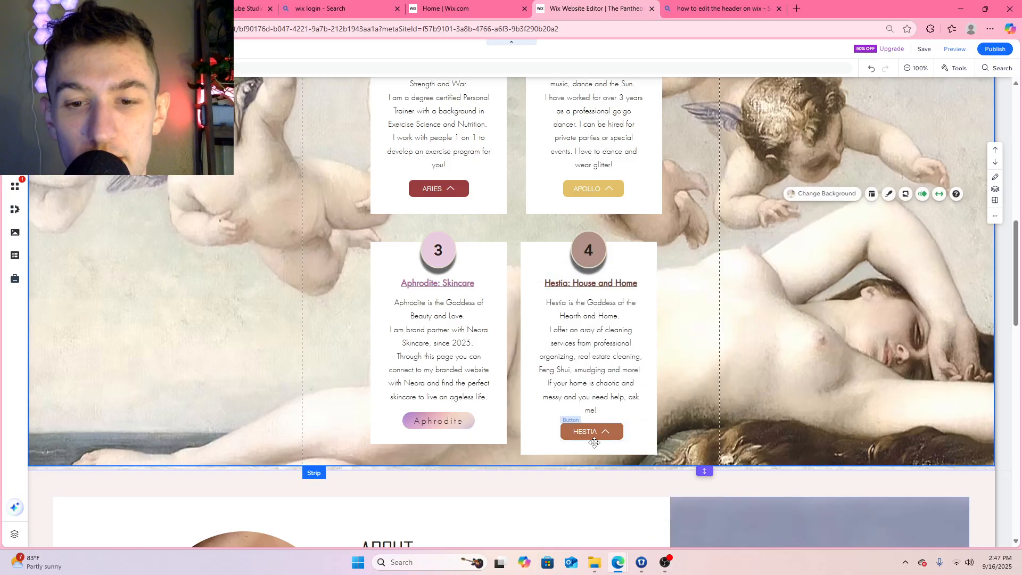
Replace "and you need help, ask me!" in the Hestia description so the sentence ends "messy, ask for my help!"
click(622, 349)
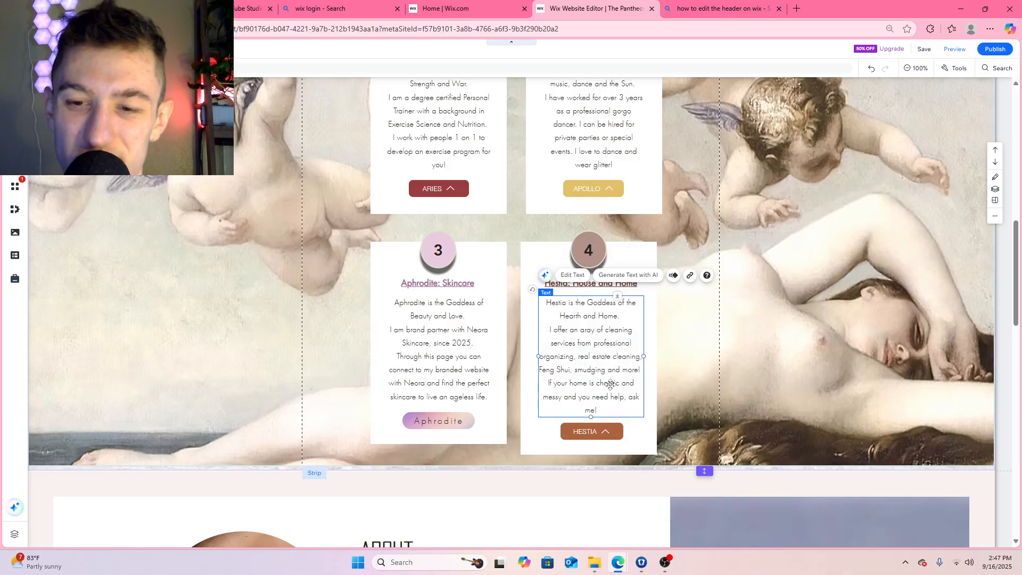
double_click(609, 409)
click(609, 410)
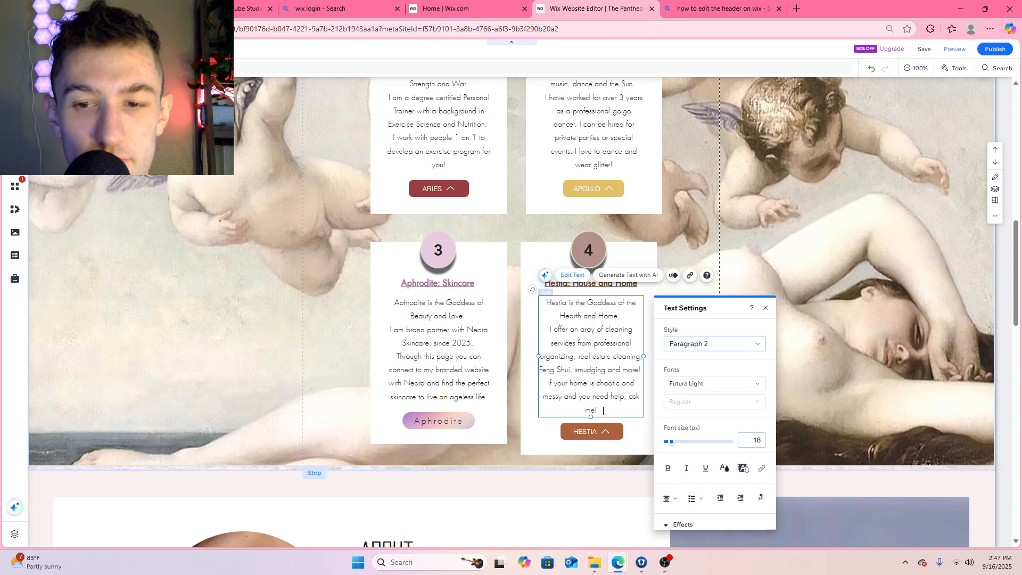
drag(603, 411, 591, 401)
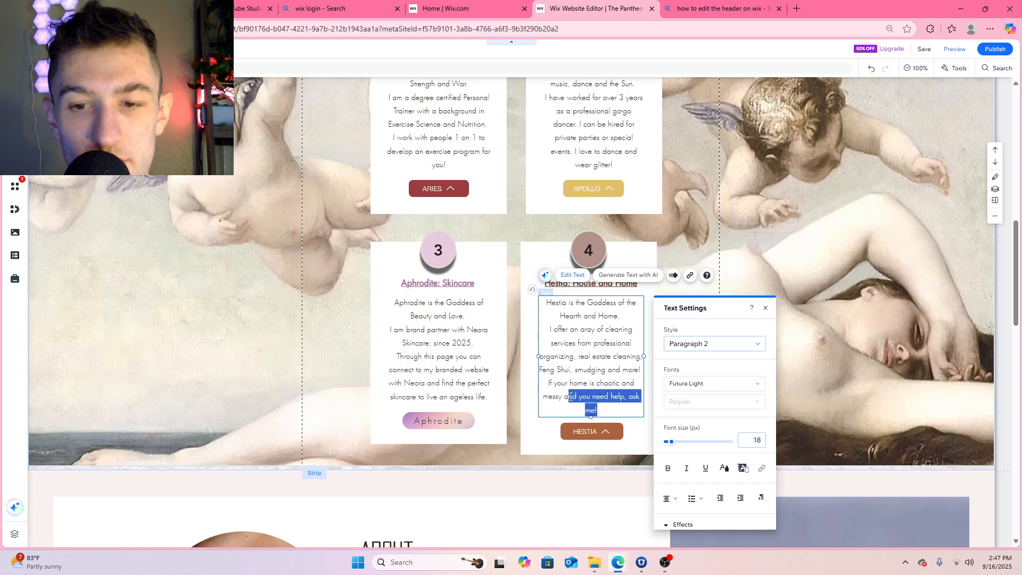
key(BackSpace)
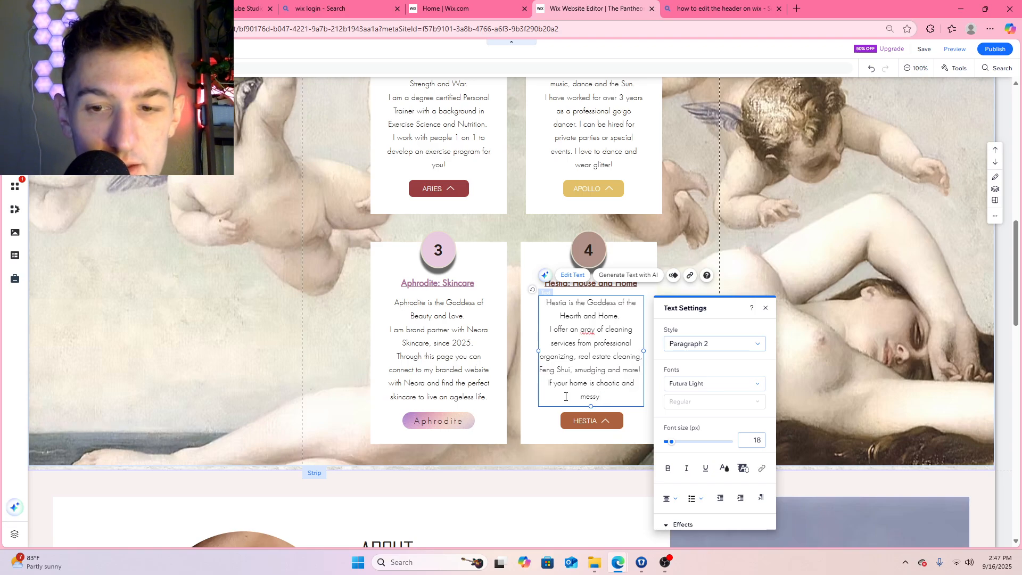
text(, ask)
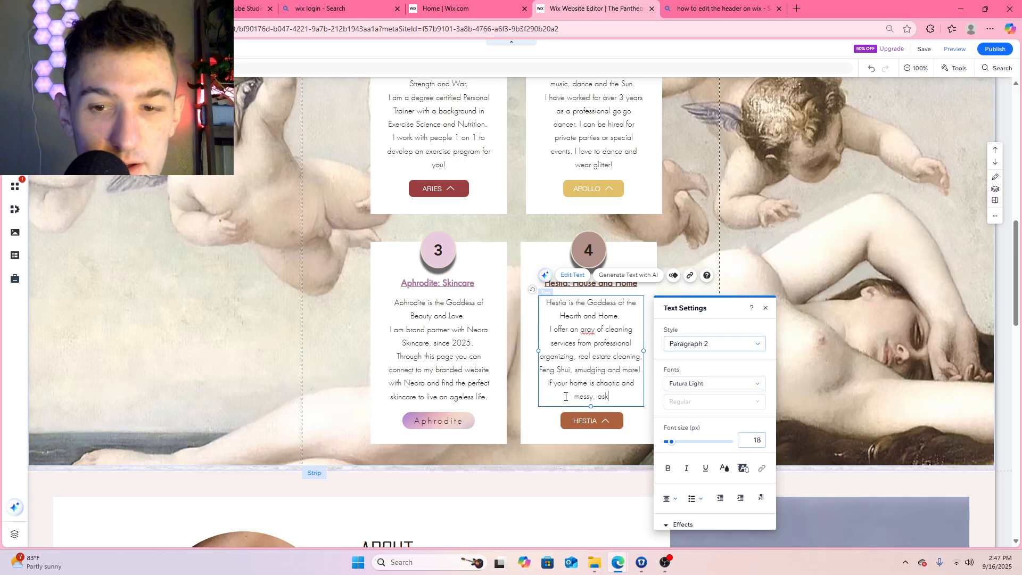
text( for my help!)
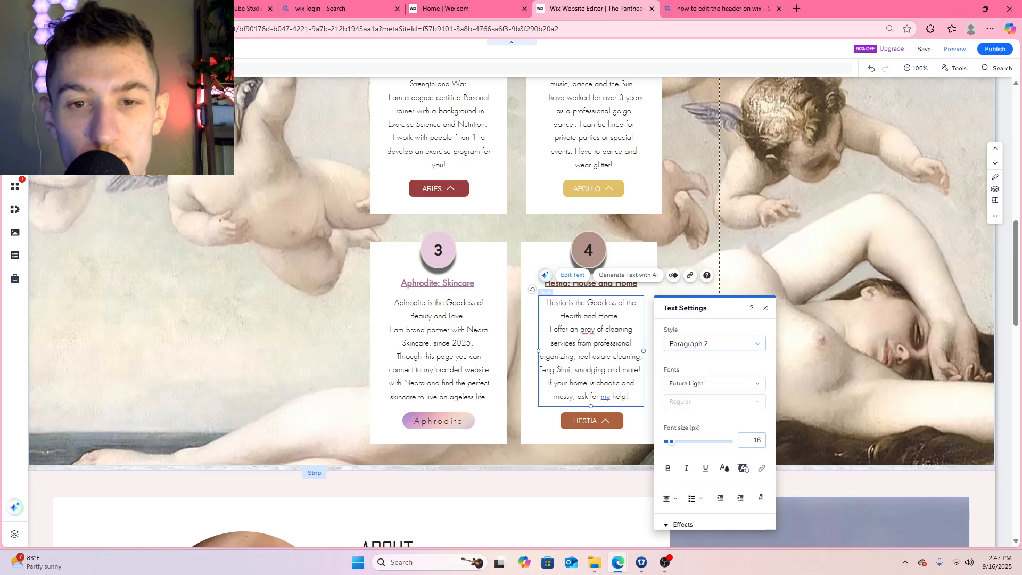
click(814, 276)
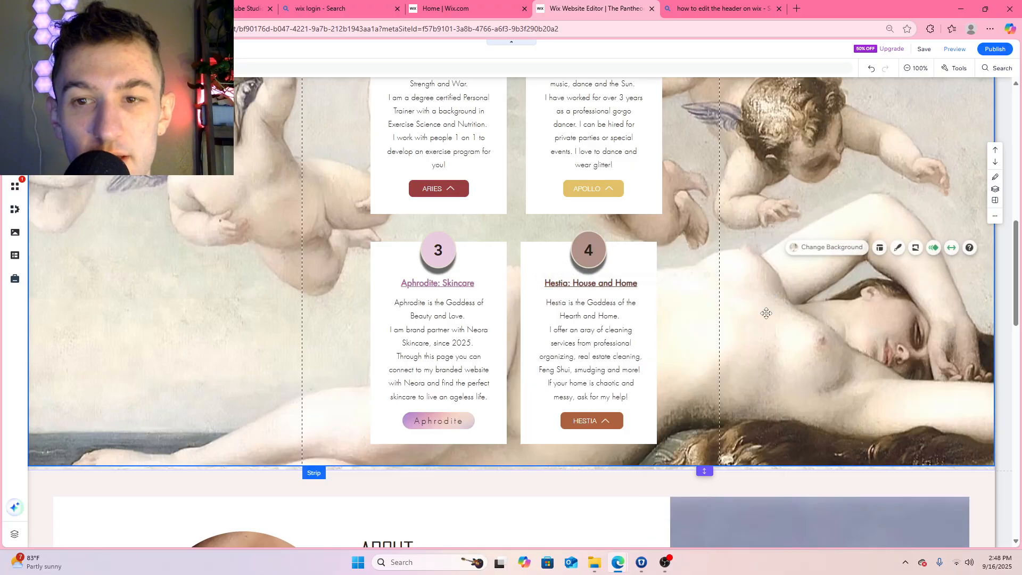
Change the Aphrodite button's link in the third service box to the Aphrodite page, opening in the current window
scroll(519, 434, up, 1)
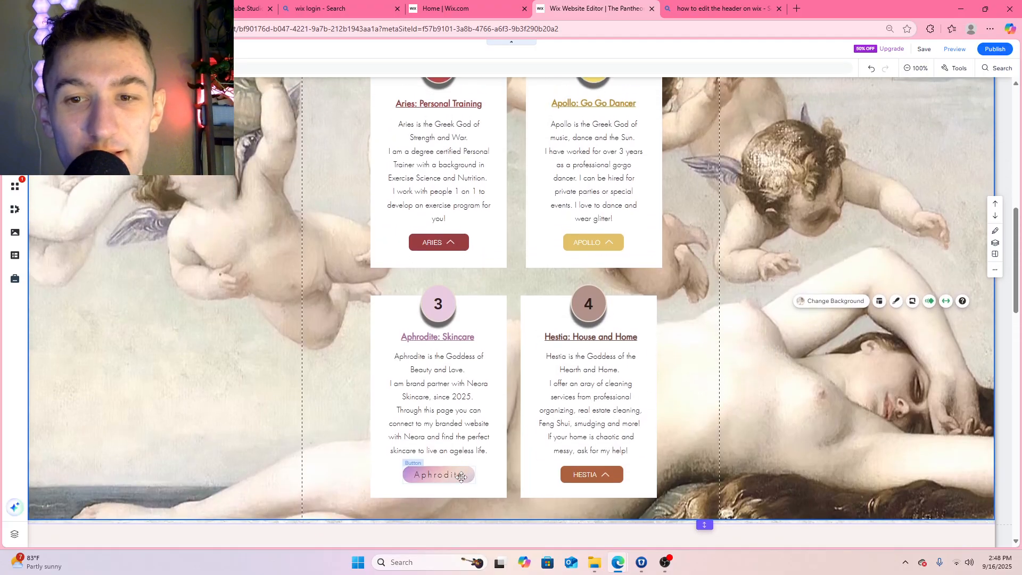
scroll(505, 436, up, 3)
scroll(572, 399, down, 5)
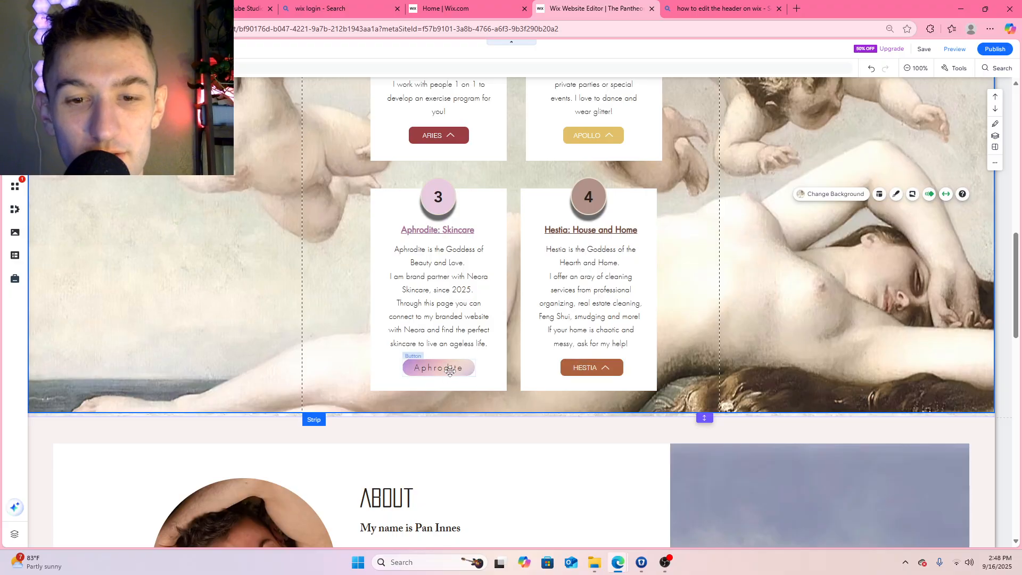
click(450, 371)
click(497, 339)
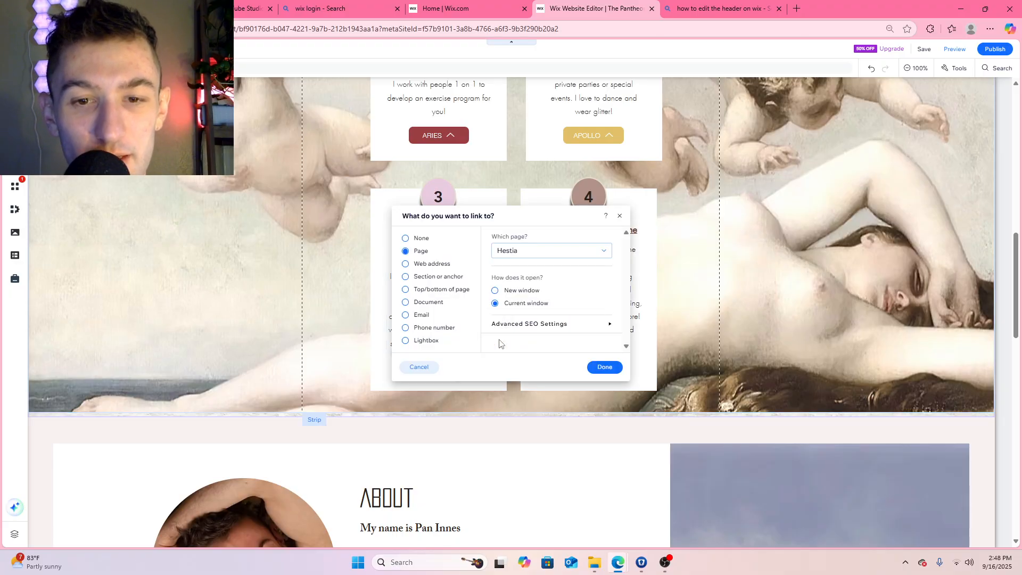
click(577, 254)
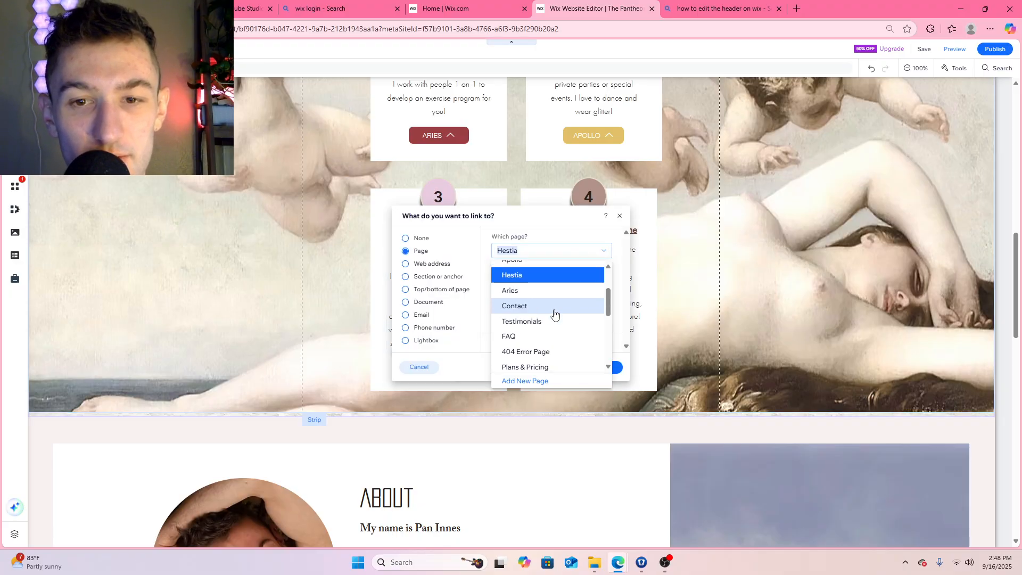
click(554, 315)
click(606, 367)
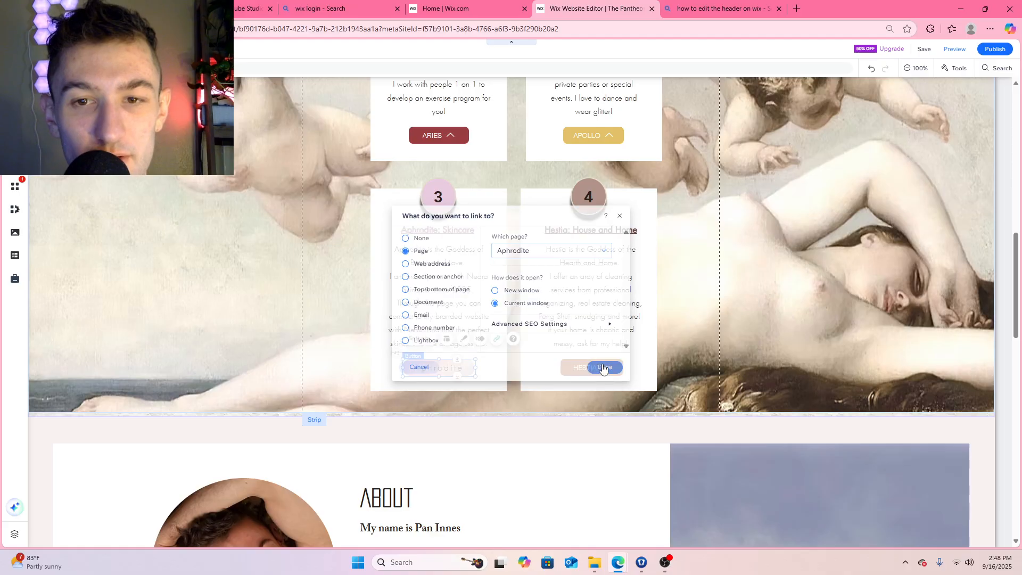
Check which page the HESTIA button in the fourth service box links to, leaving the link settings as they are
click(606, 371)
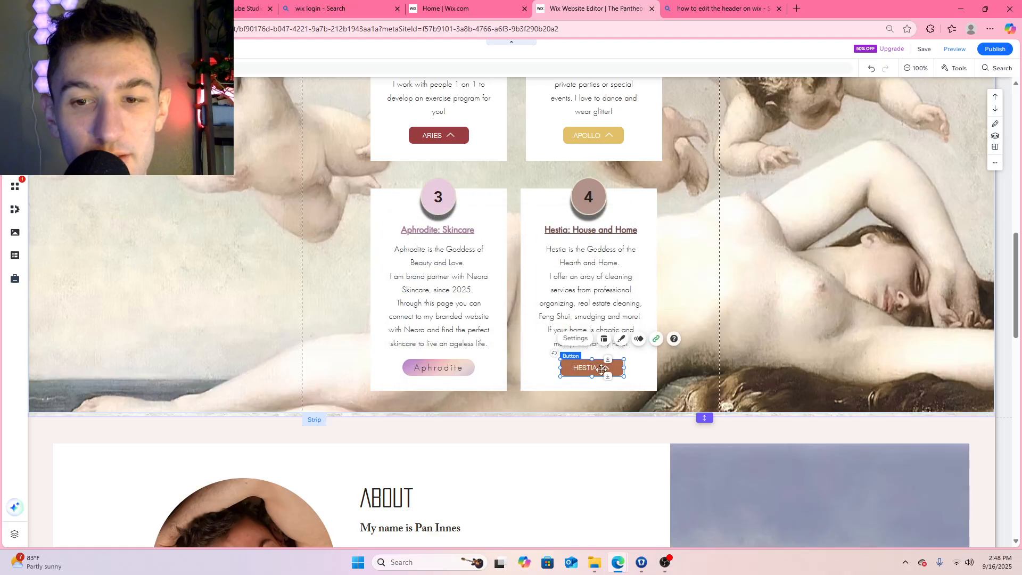
click(655, 341)
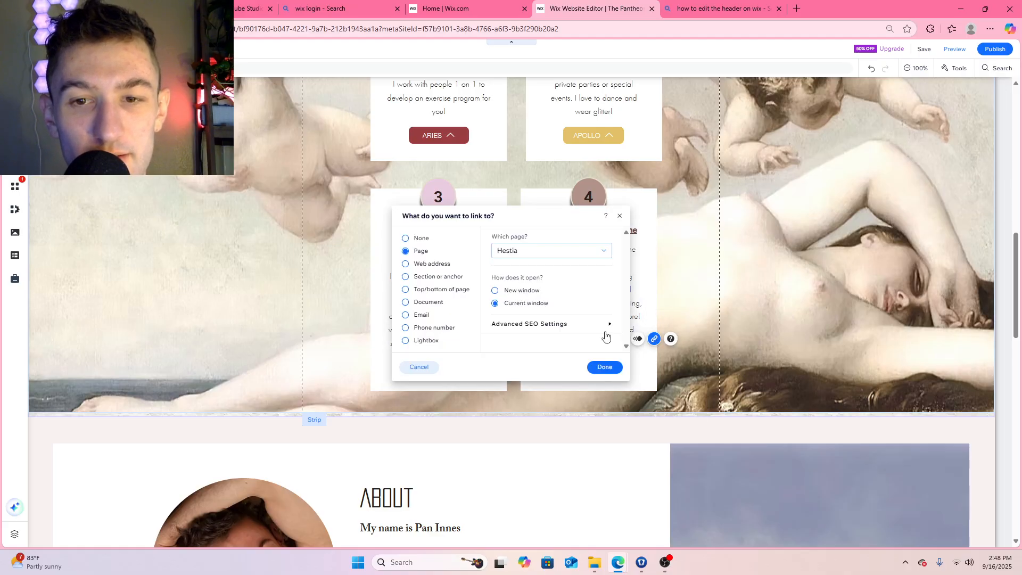
click(620, 216)
Reorder the service pages in the site menu to Aries, Apollo, Aphrodite, Hestia
scroll(704, 272, up, 4)
scroll(704, 271, up, 8)
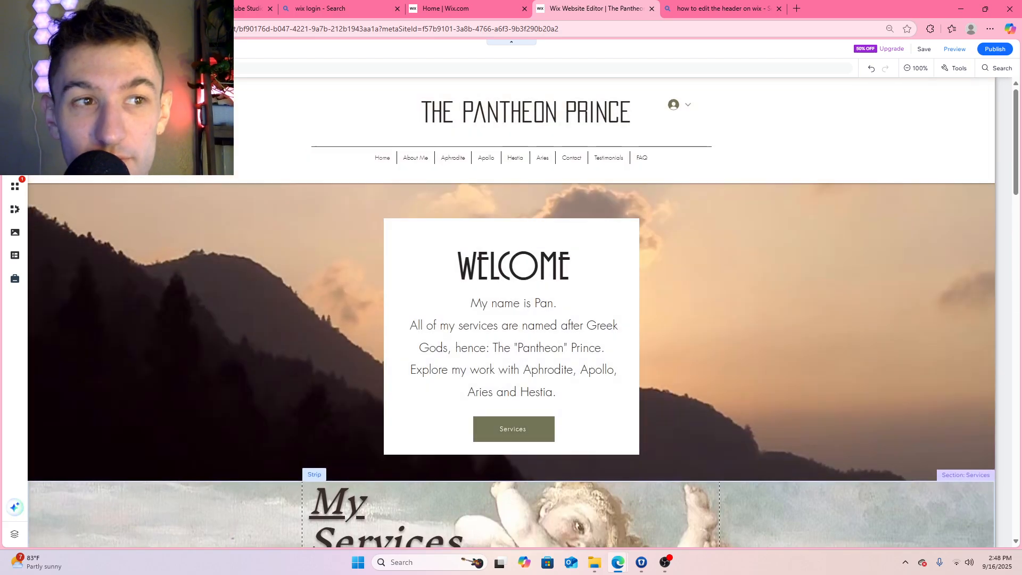
click(15, 140)
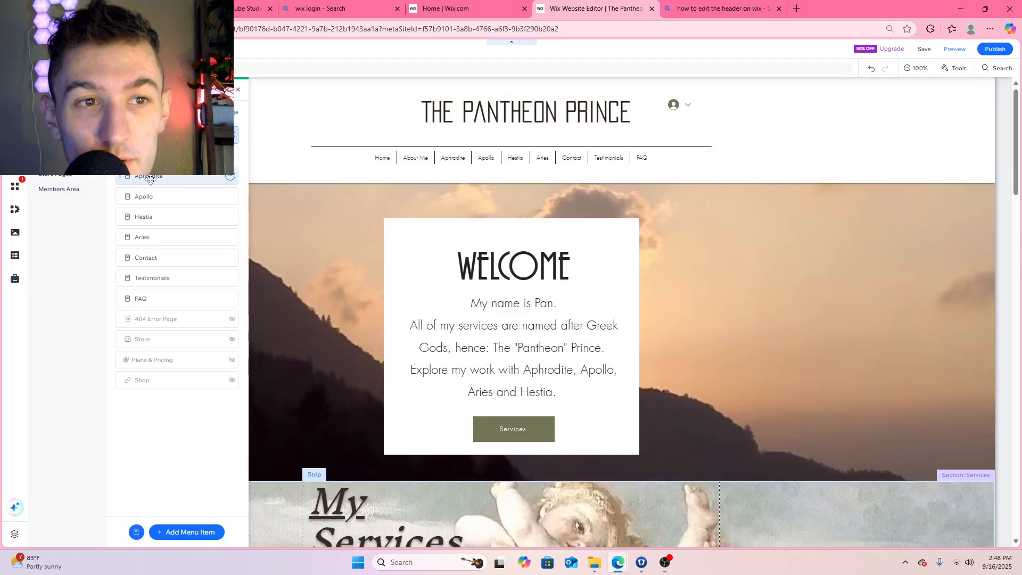
drag(164, 237, 170, 184)
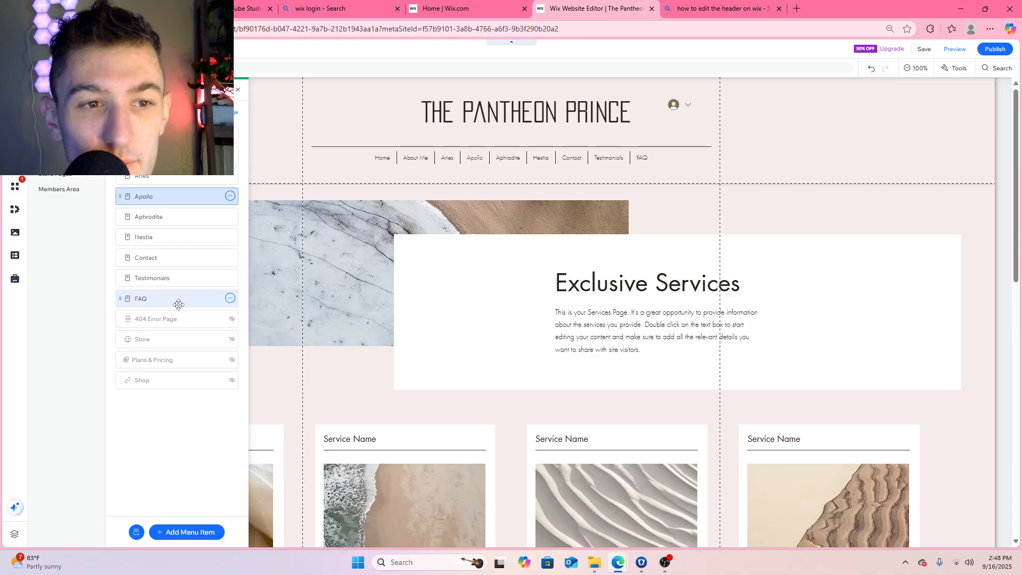
click(237, 90)
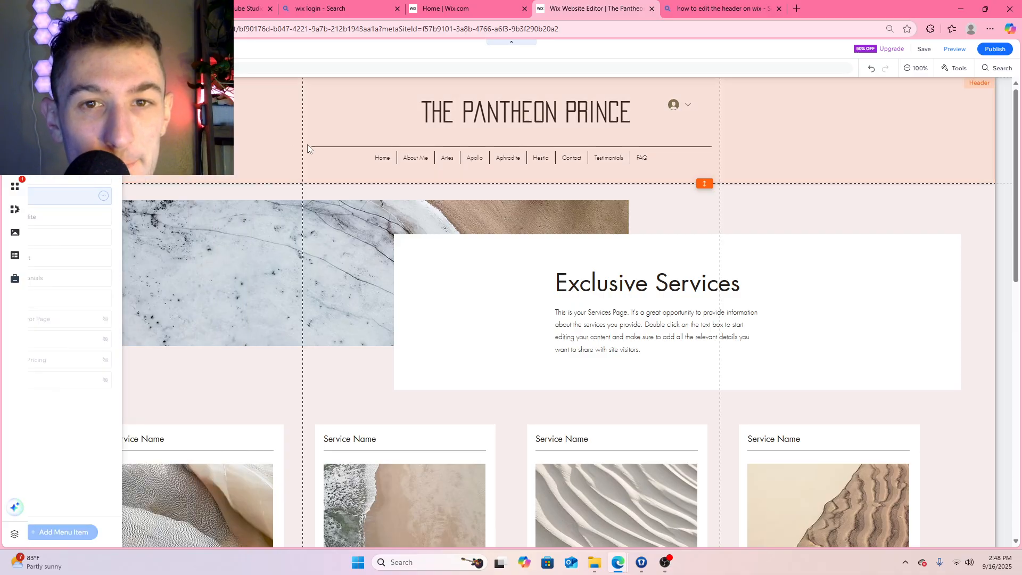
Look over the Apollo services page, then save and publish the site and dismiss the publishing confirmation
scroll(479, 266, down, 10)
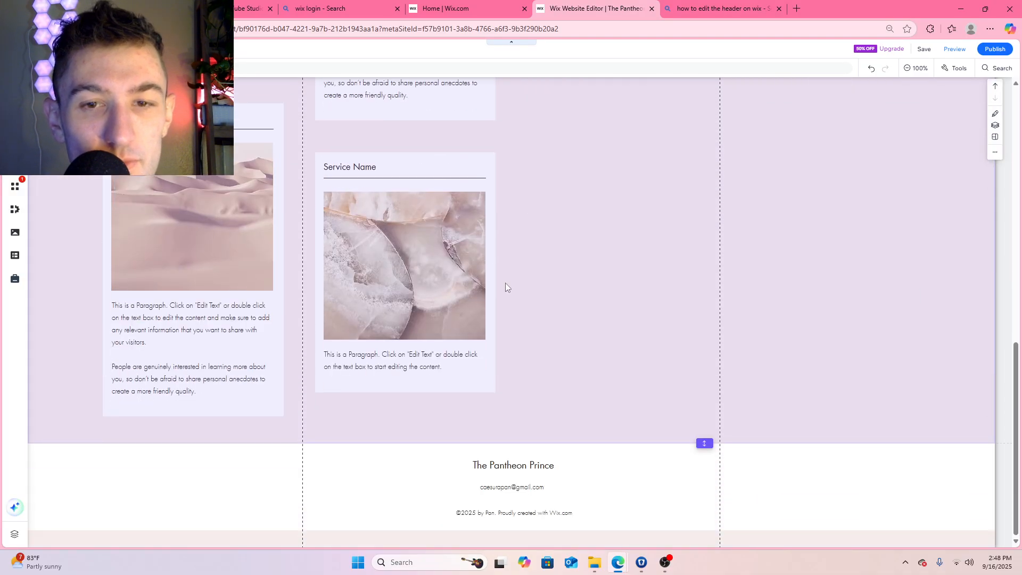
scroll(505, 283, up, 10)
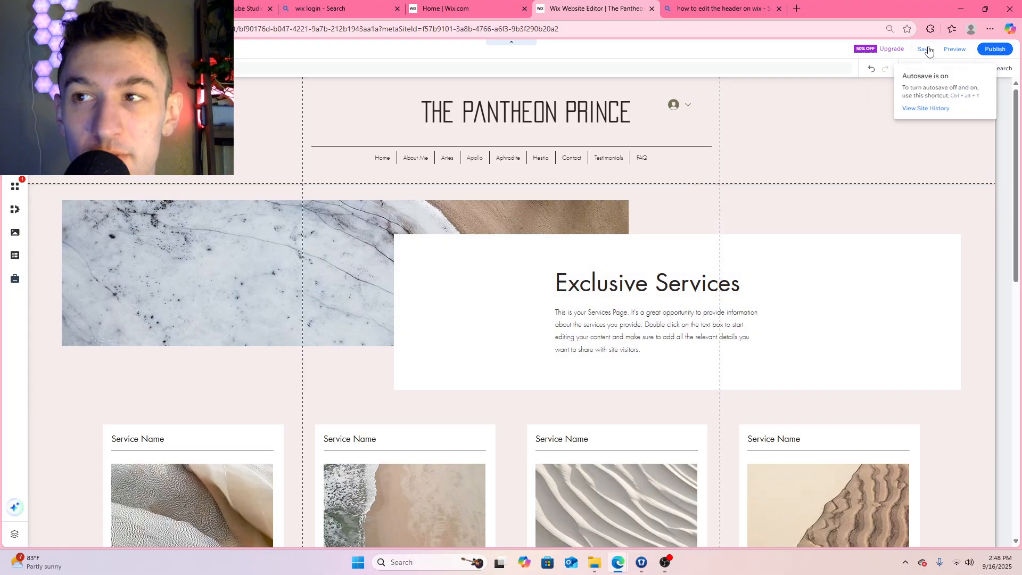
click(924, 48)
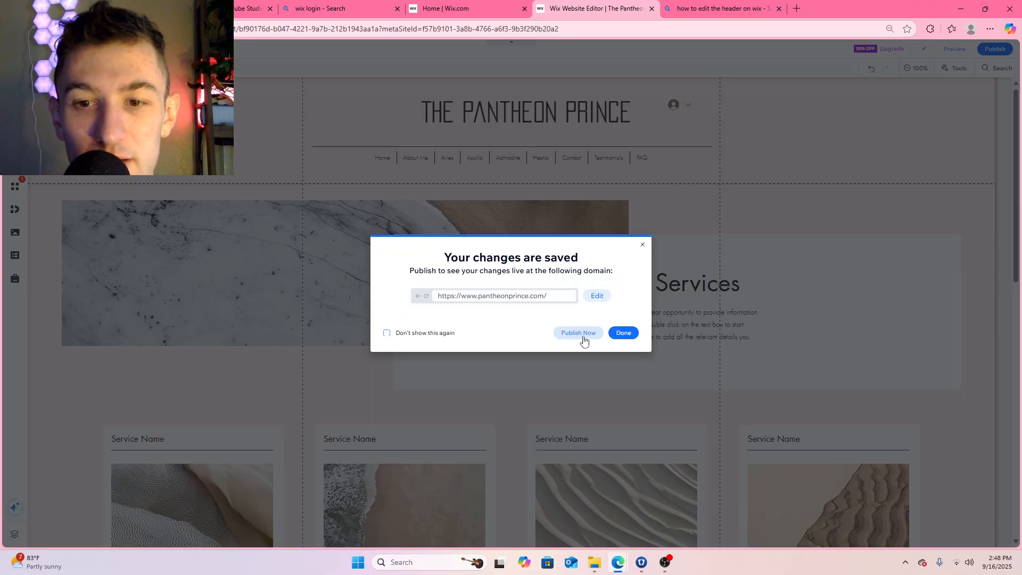
click(583, 339)
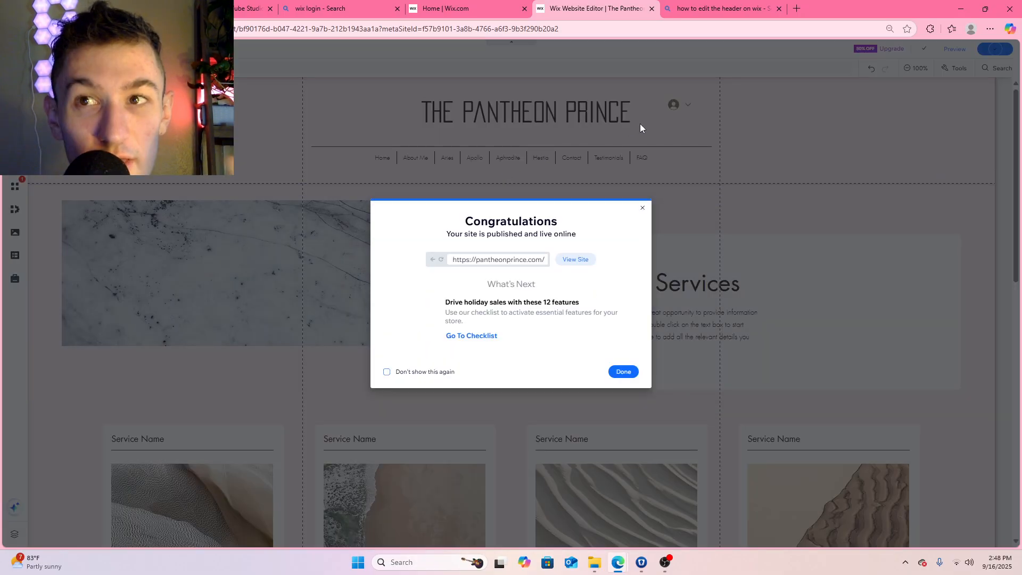
click(623, 372)
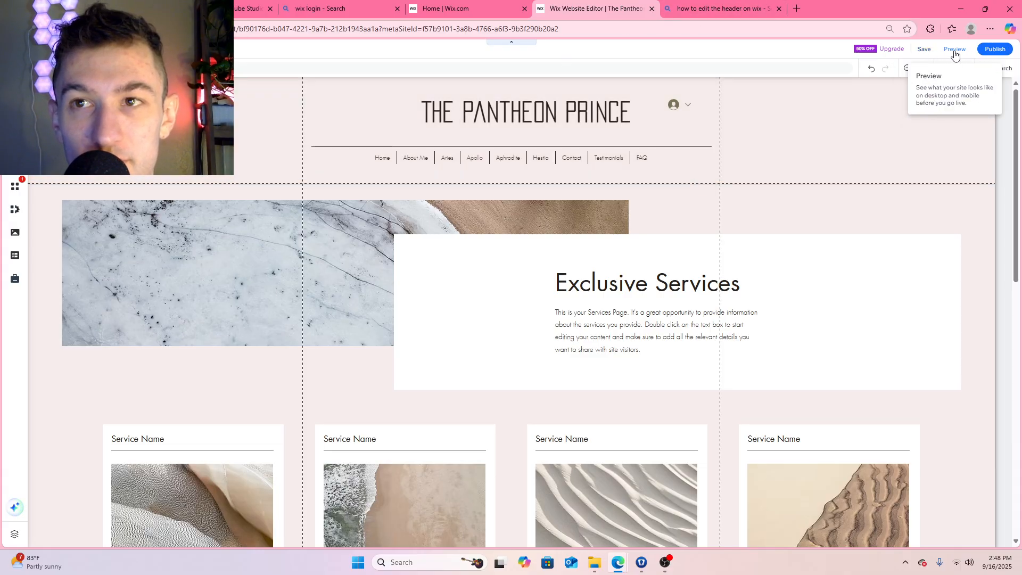
Search the web for "thepantheonprince" in a new tab, open the live site from the results and close the search tab
click(797, 10)
text(the)
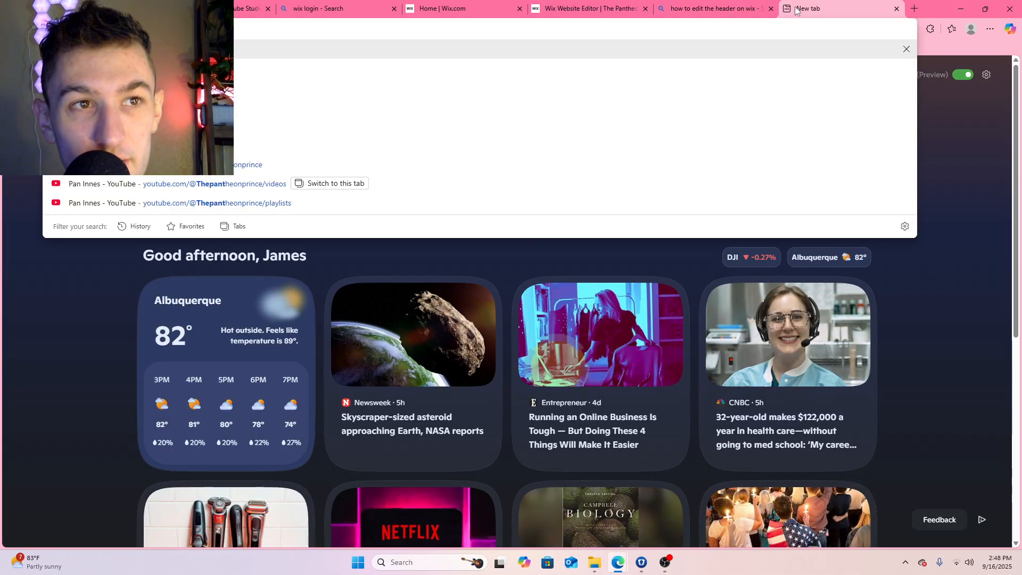
text(pantheonpr)
key(Return)
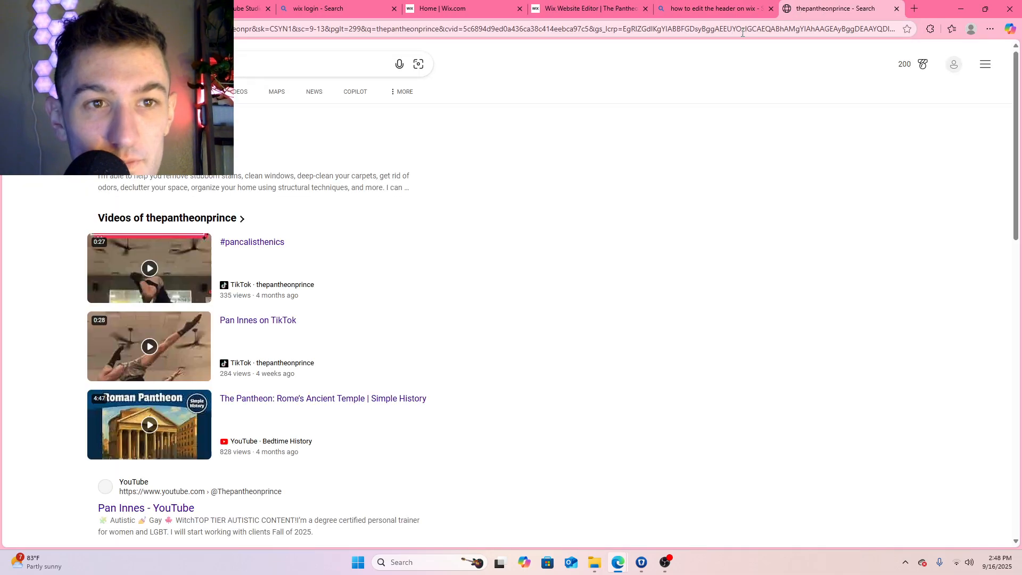
click(228, 176)
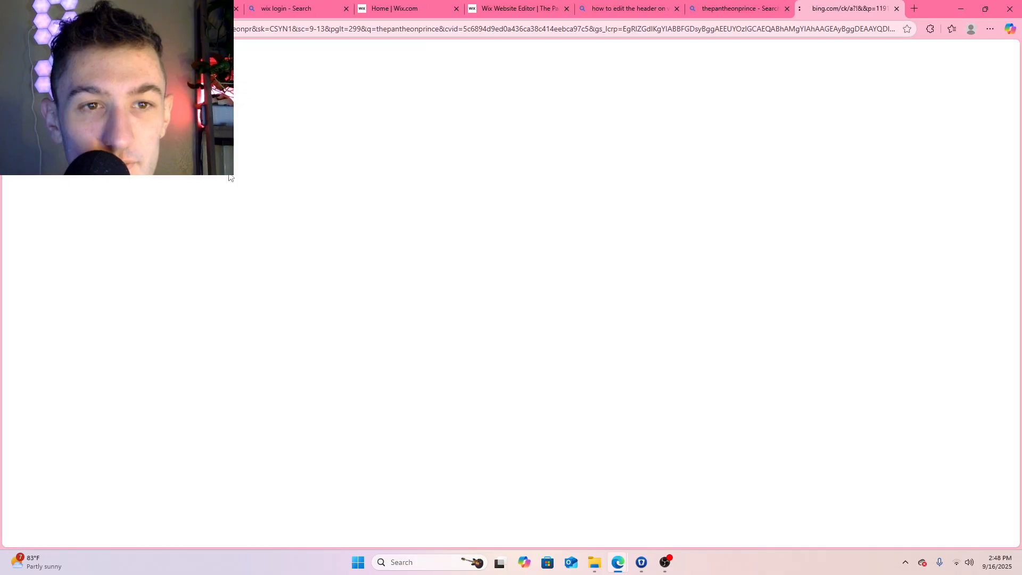
click(786, 9)
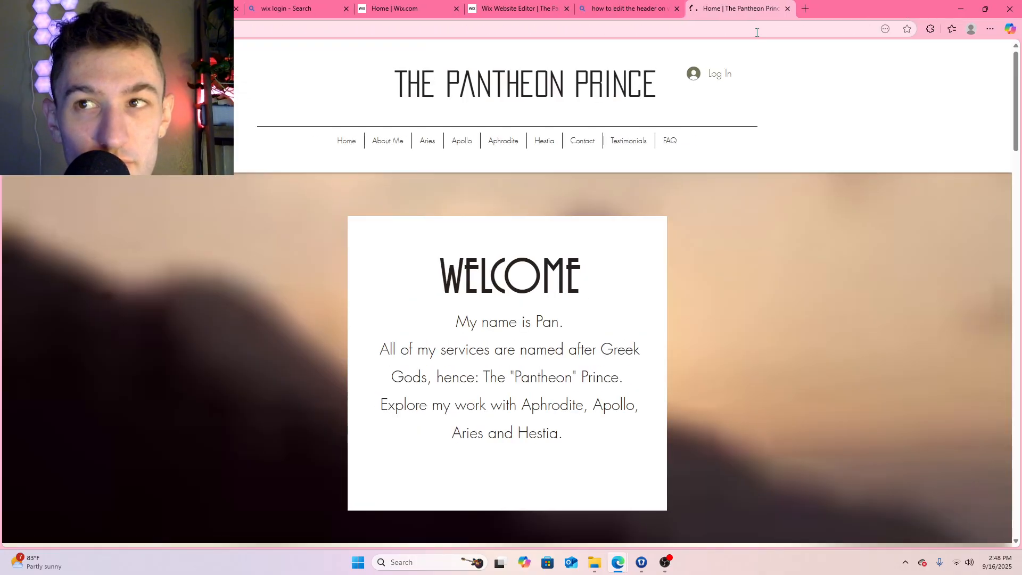
Examine the live home page's service boxes and the border between the My Services and About sections
scroll(692, 209, down, 10)
scroll(691, 206, up, 4)
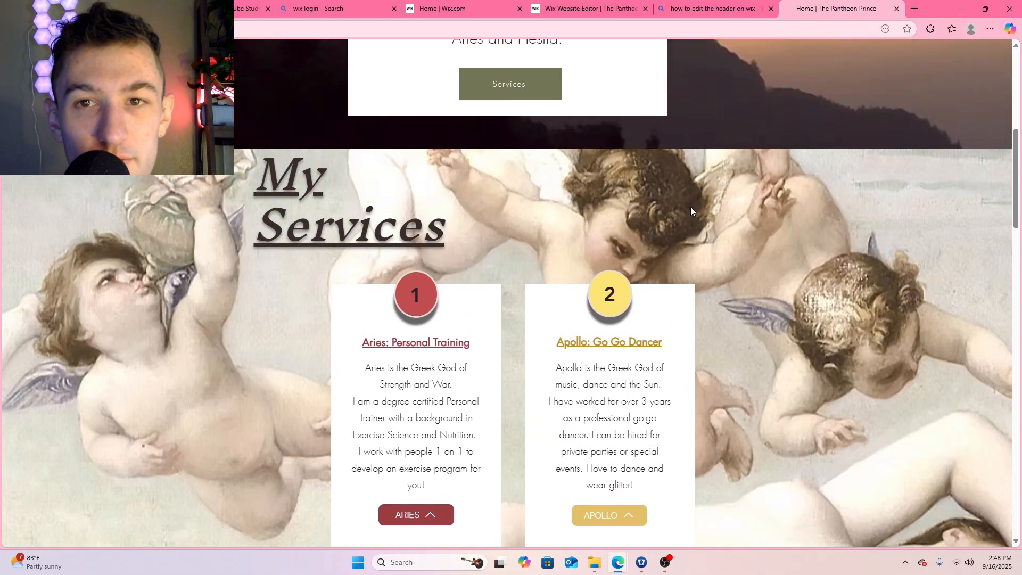
scroll(697, 215, down, 3)
scroll(707, 240, down, 10)
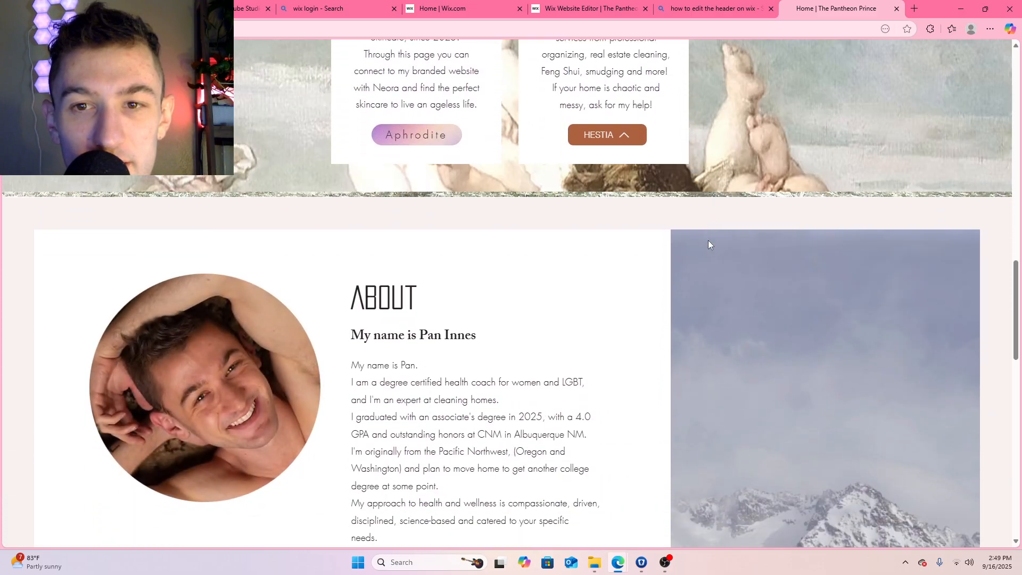
scroll(708, 242, up, 1)
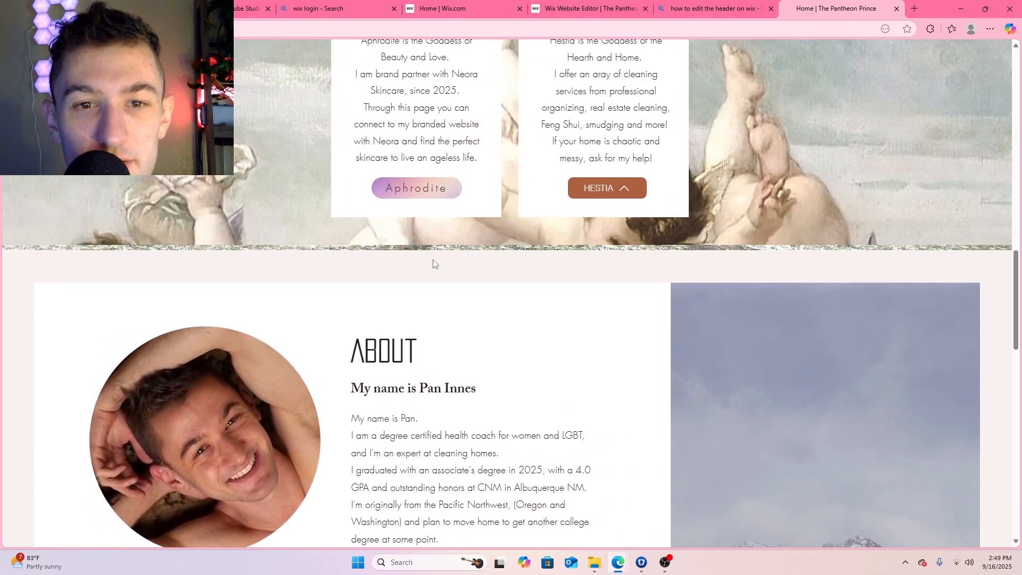
scroll(708, 252, up, 4)
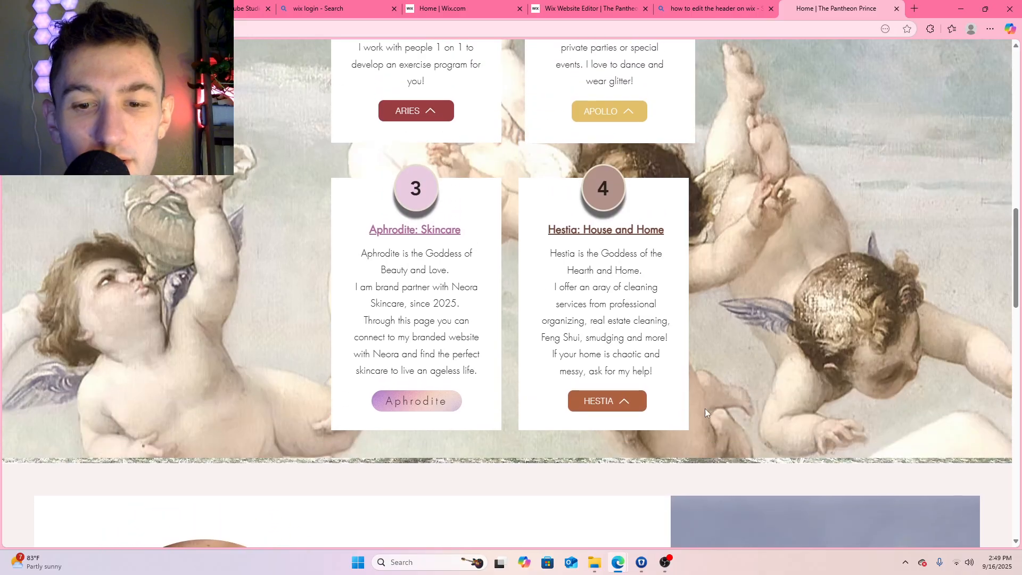
scroll(103, 448, down, 3)
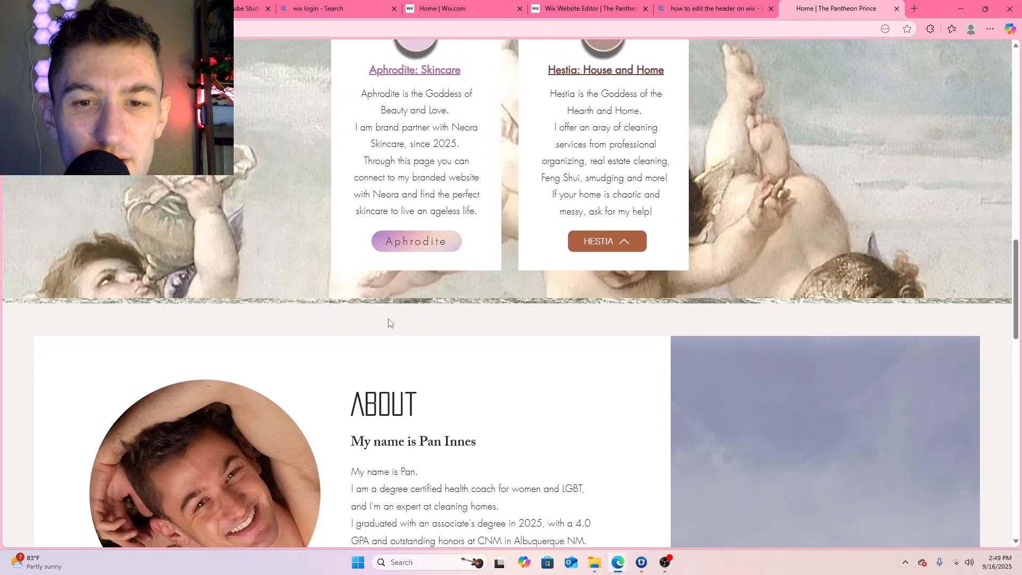
scroll(659, 269, down, 2)
scroll(646, 263, up, 1)
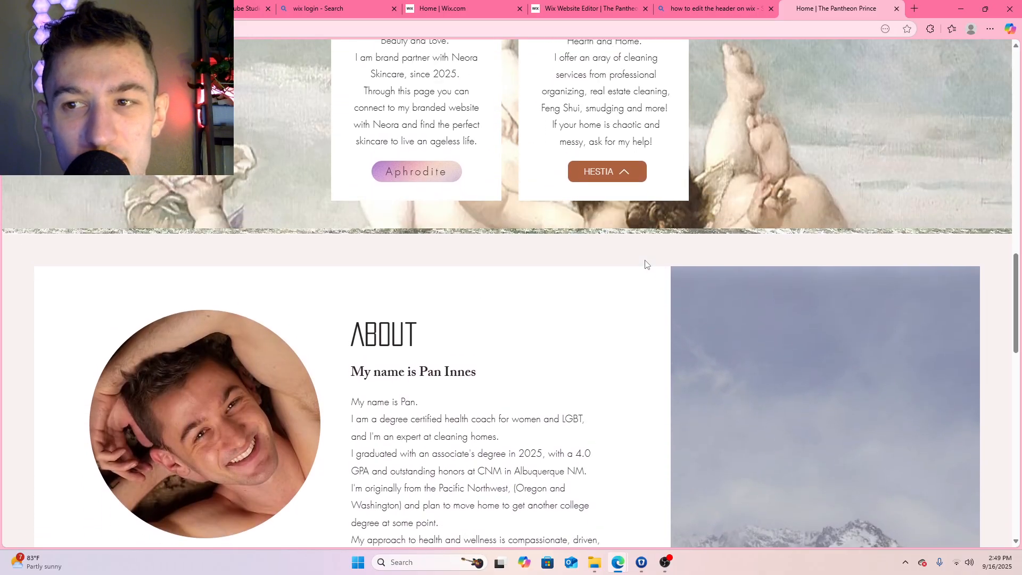
scroll(647, 265, up, 13)
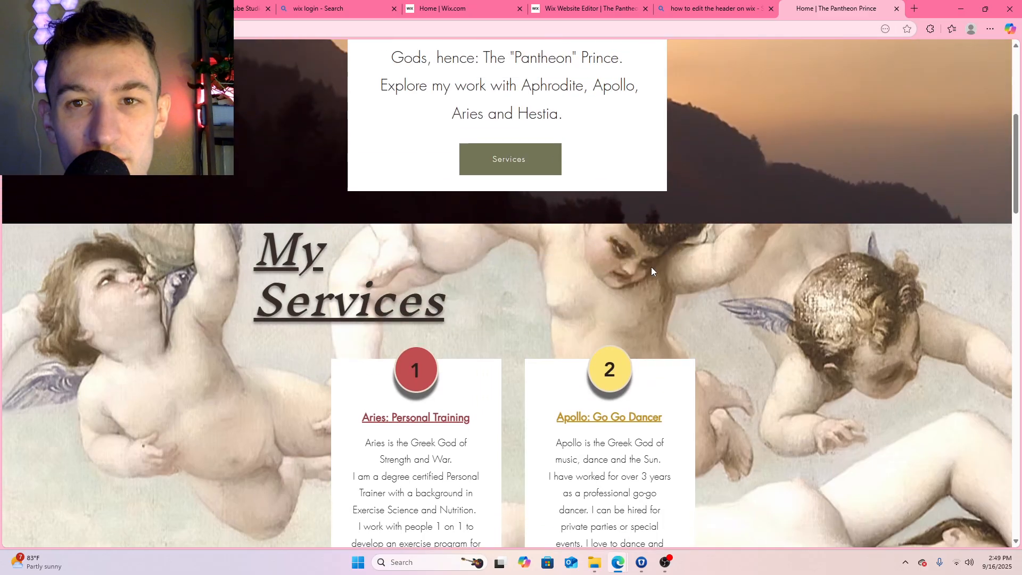
scroll(651, 267, down, 10)
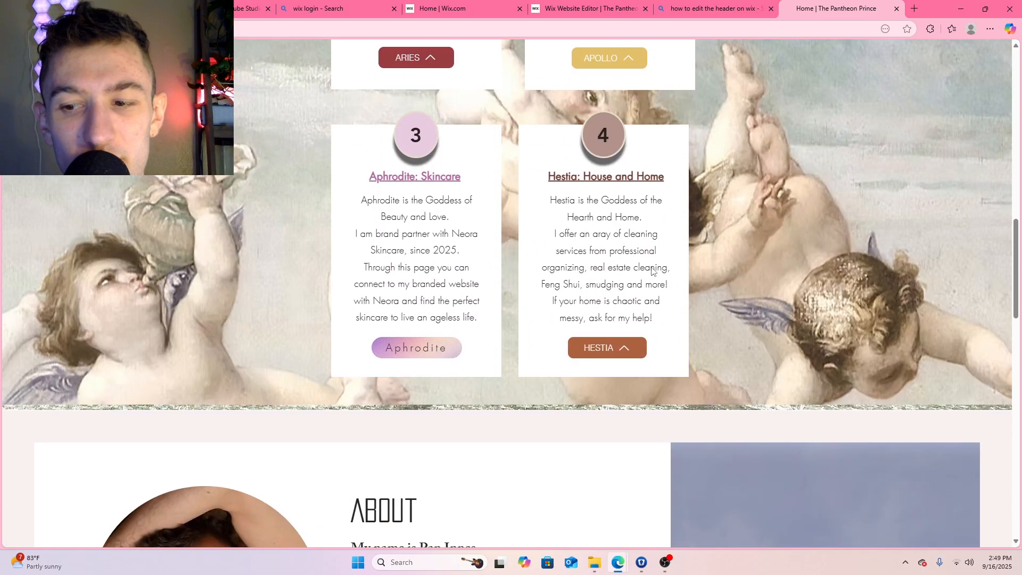
Return to the site editor and open the Home page for editing
click(624, 16)
scroll(608, 251, down, 3)
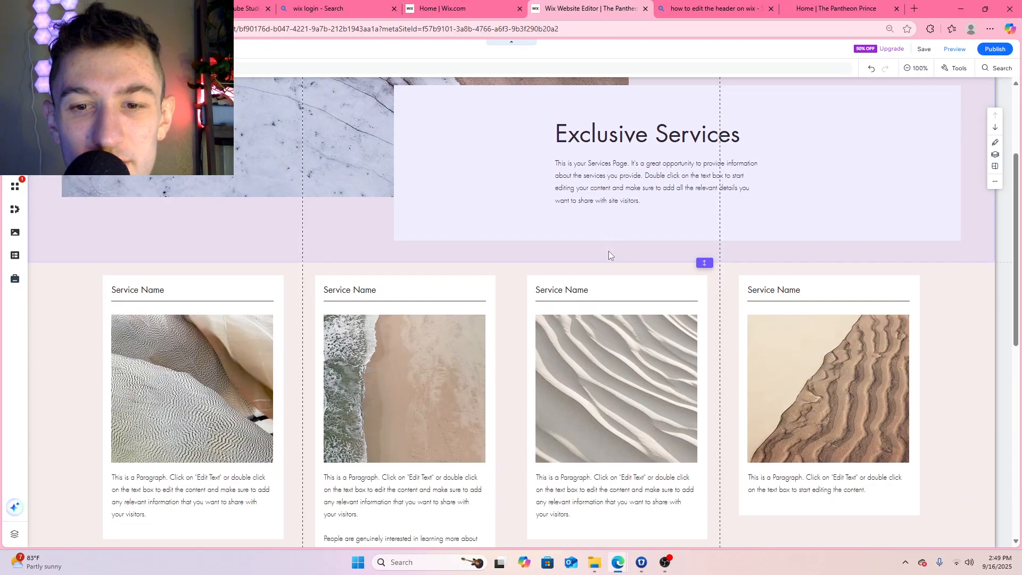
scroll(602, 232, up, 3)
click(460, 14)
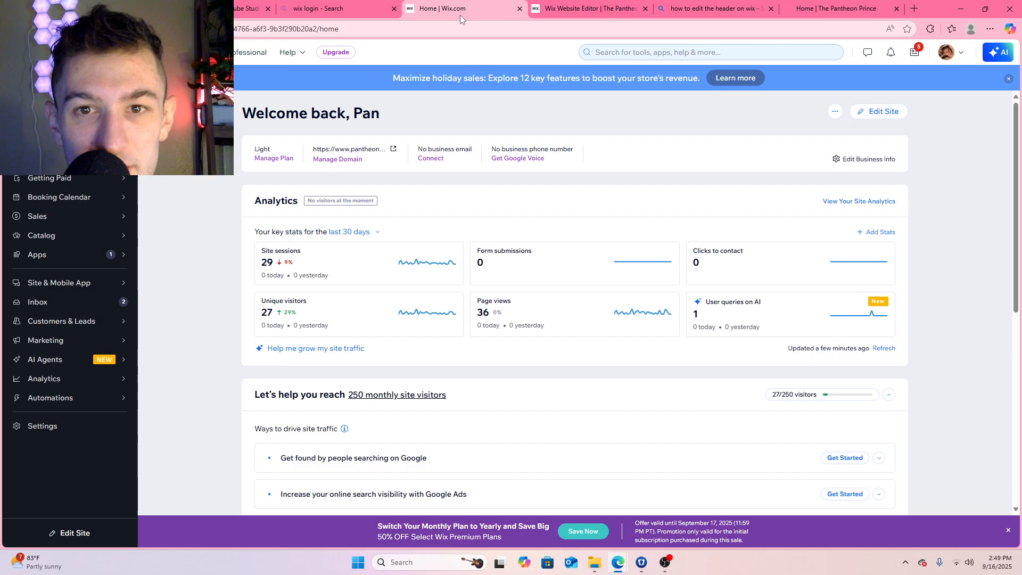
click(545, 13)
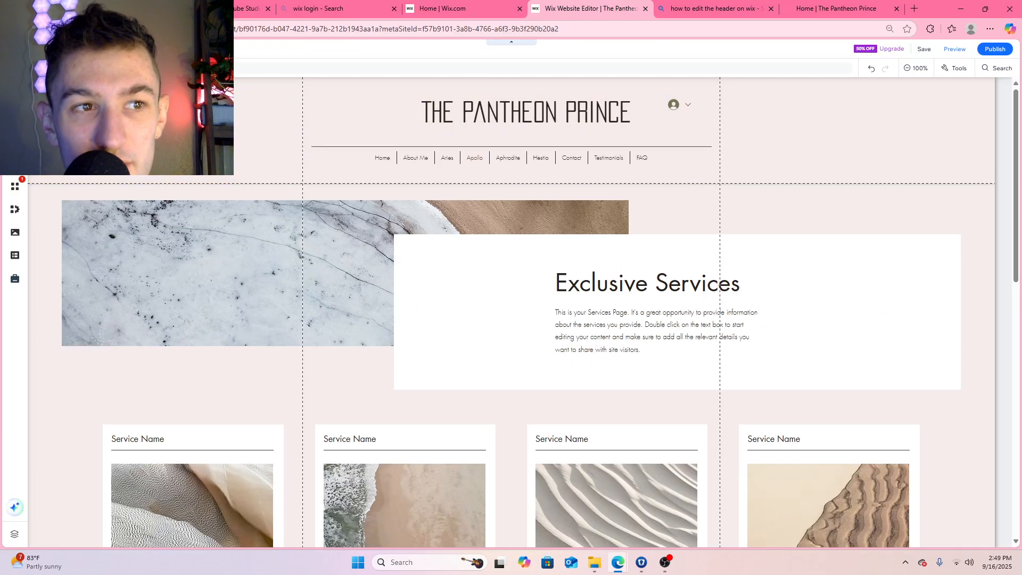
click(15, 140)
click(159, 135)
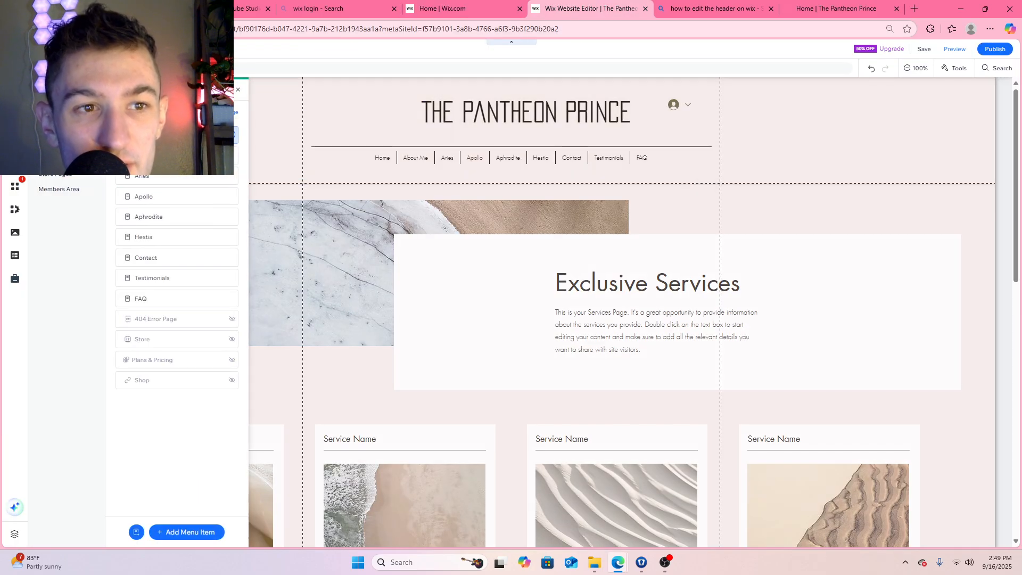
Shorten the Services section slightly by raising its lower edge above the About section
scroll(391, 205, down, 7)
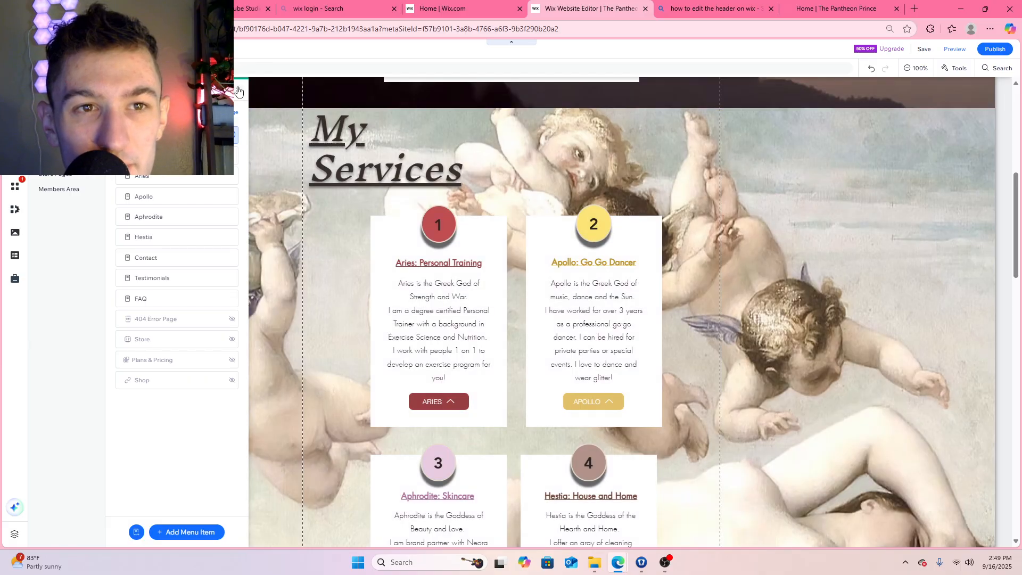
click(286, 187)
scroll(274, 227, down, 7)
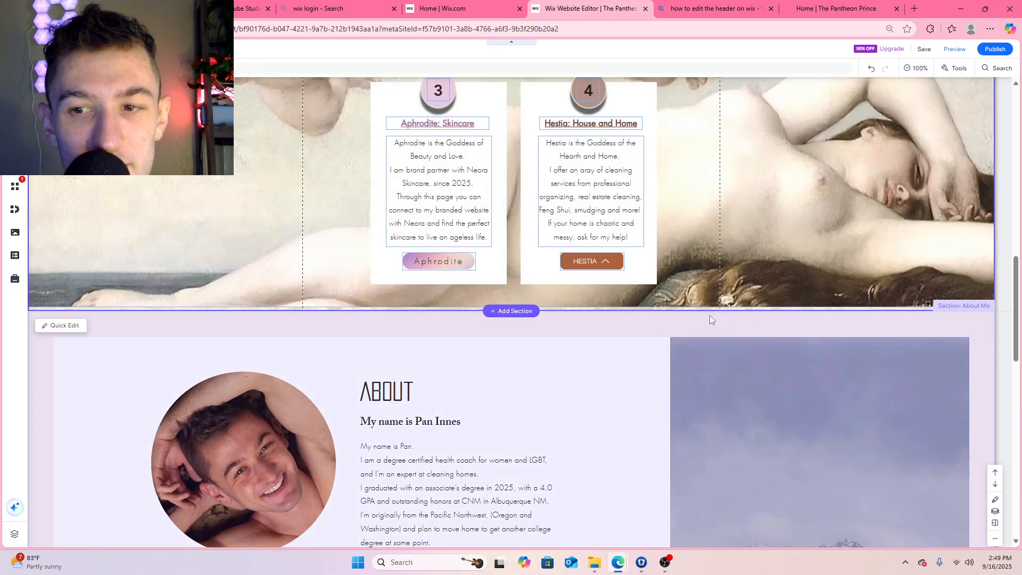
click(706, 312)
drag(706, 308, 705, 304)
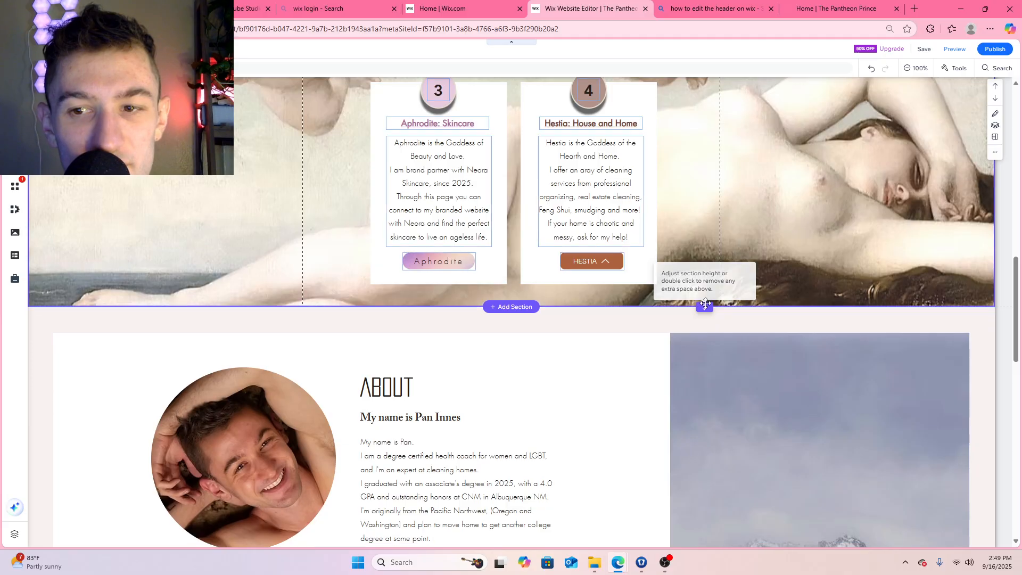
Save and publish the site, then dismiss the publishing confirmation
scroll(712, 187, up, 3)
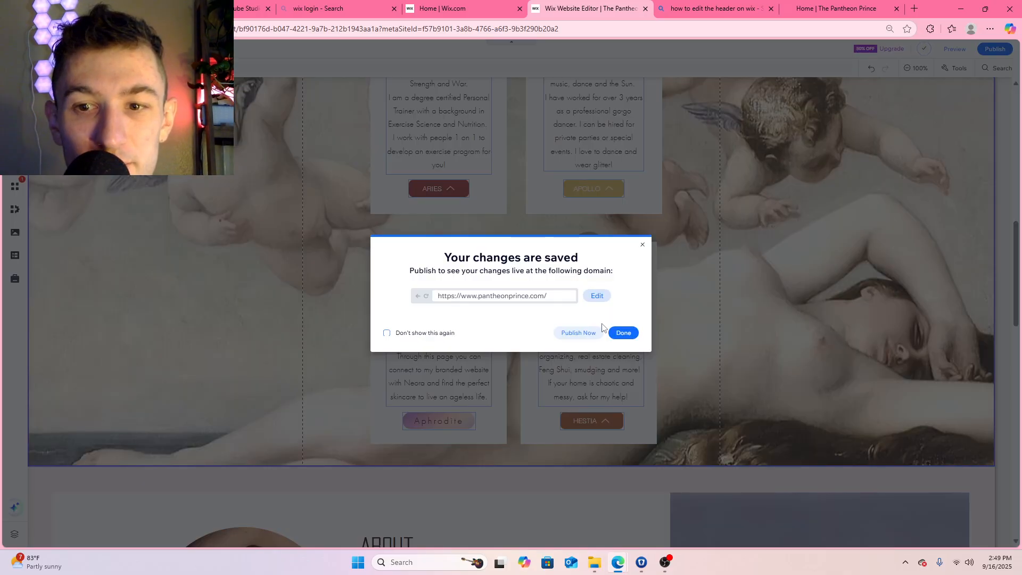
click(579, 333)
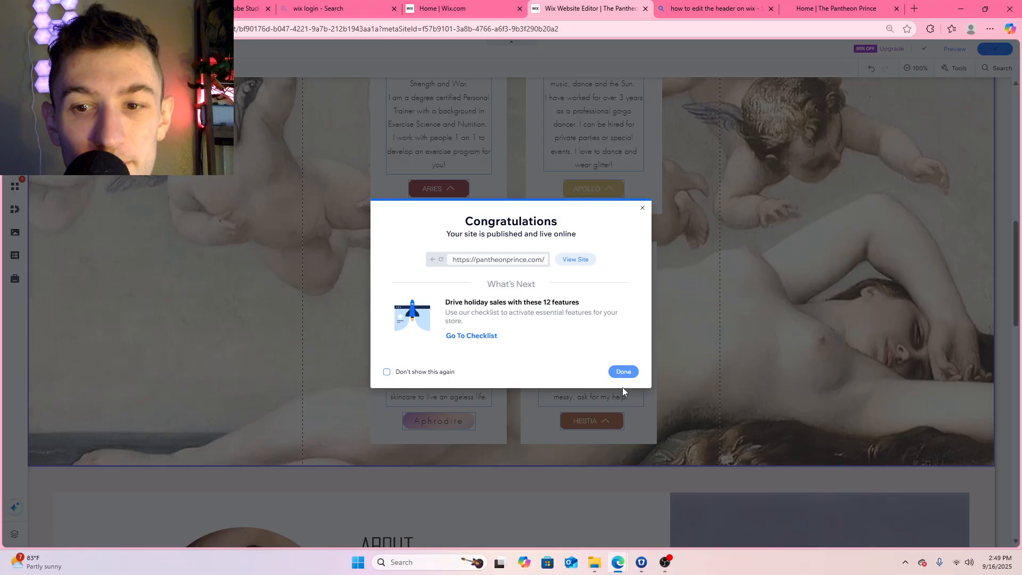
click(622, 372)
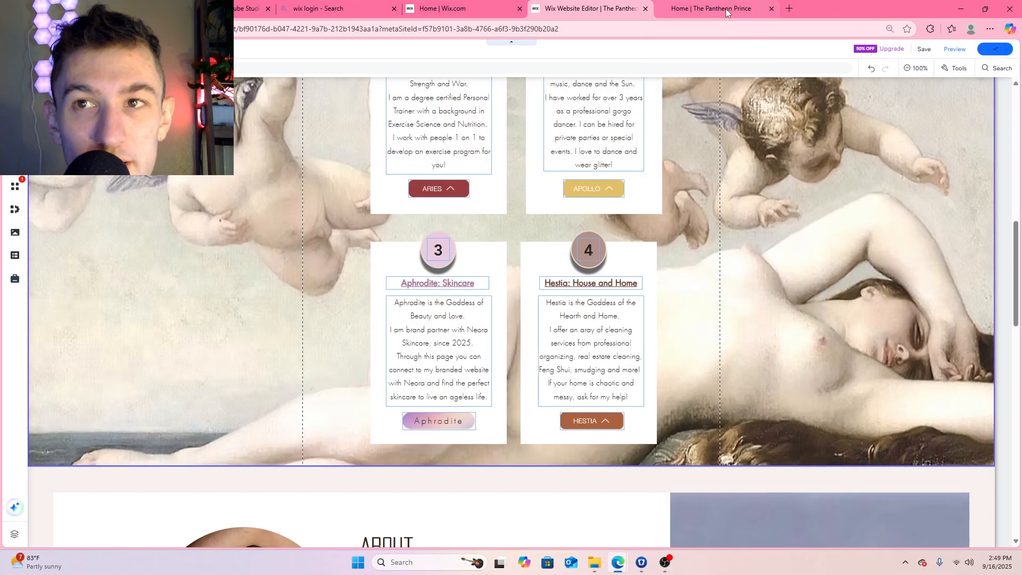
Reload the live site and inspect the My Services background and its lower border above the About section
click(726, 10)
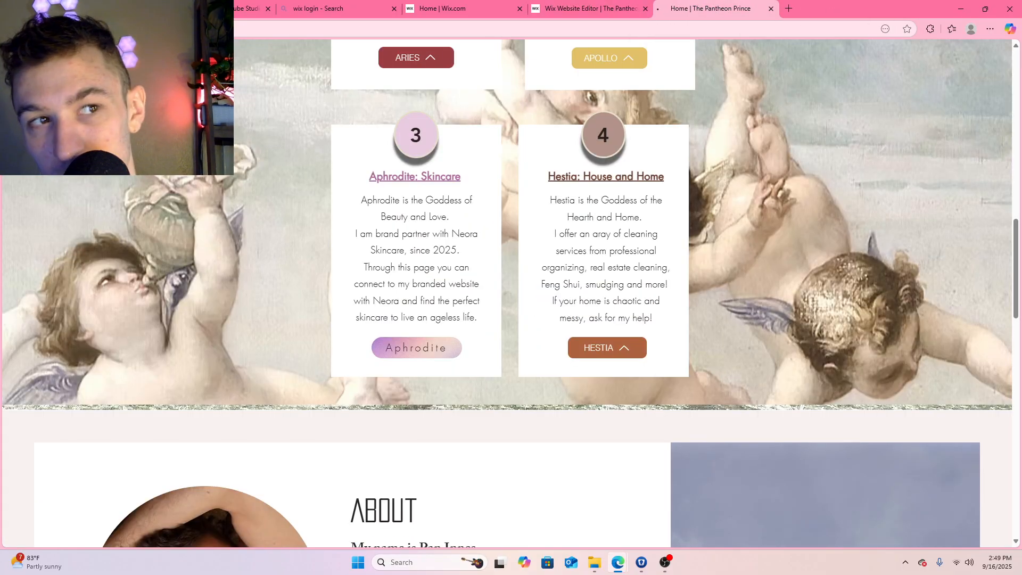
scroll(564, 273, down, 10)
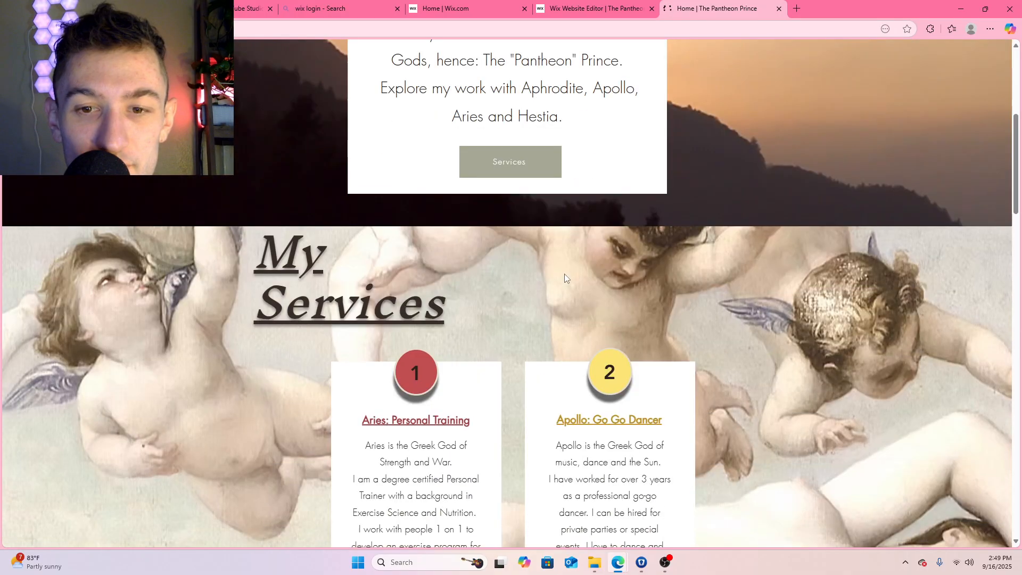
scroll(565, 273, down, 6)
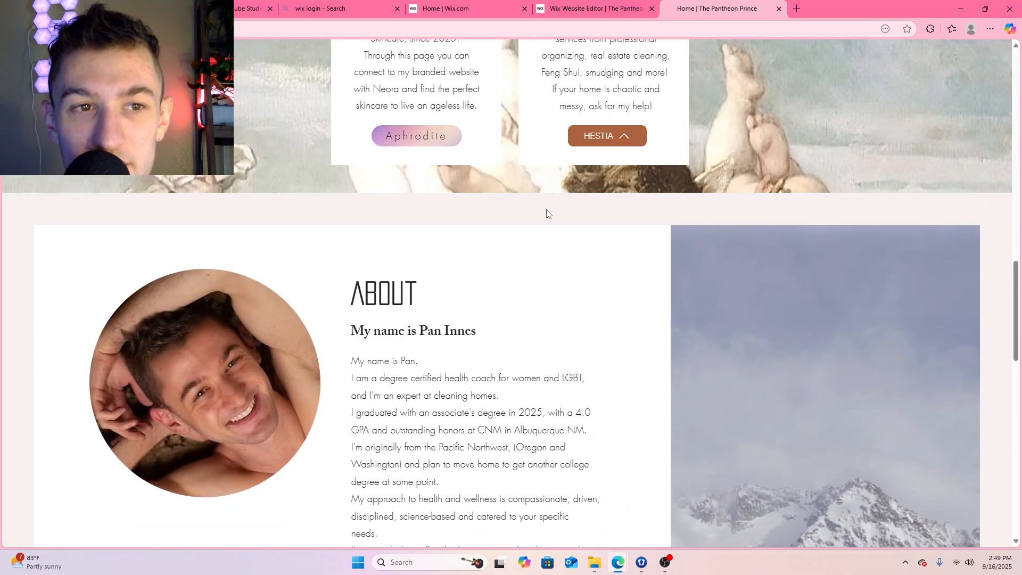
scroll(579, 247, up, 3)
scroll(579, 246, up, 4)
scroll(574, 259, down, 4)
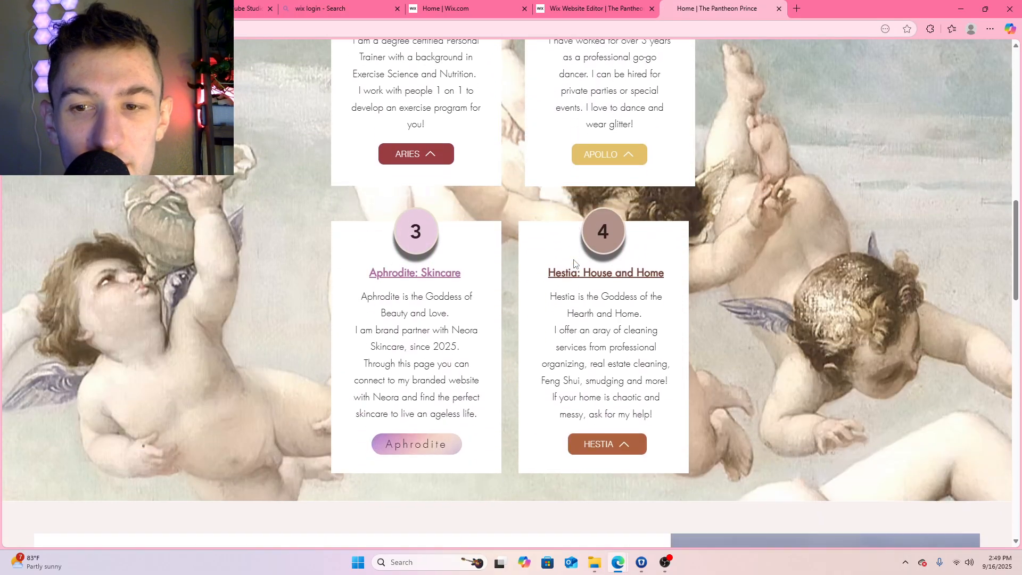
scroll(574, 260, up, 10)
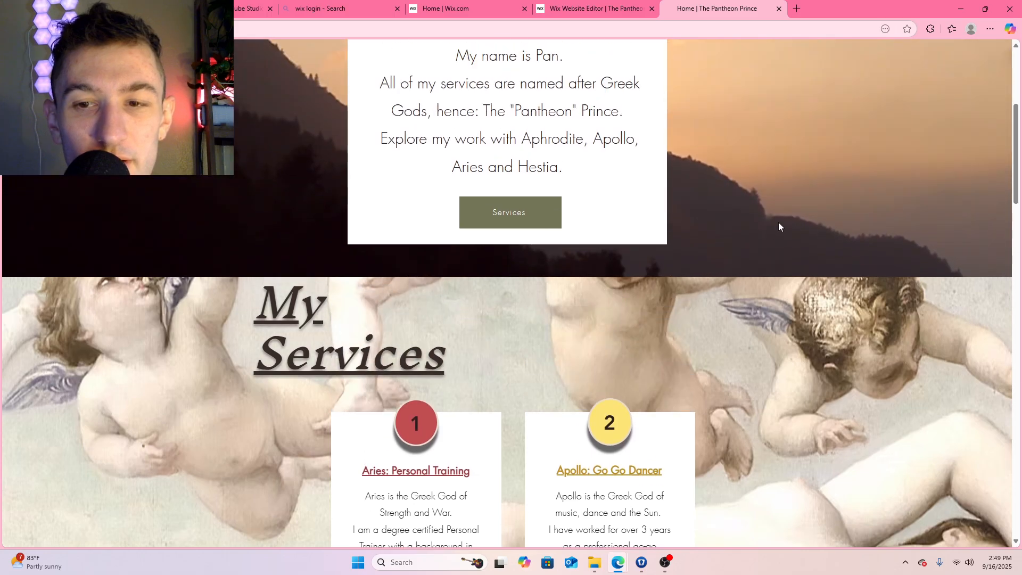
scroll(813, 197, down, 3)
scroll(813, 197, down, 5)
scroll(813, 197, up, 3)
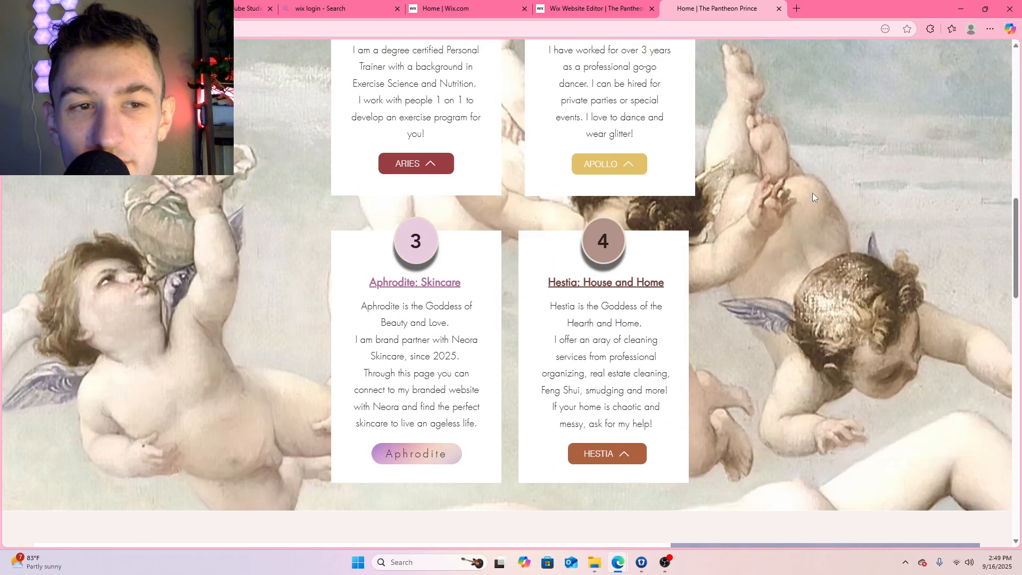
scroll(813, 197, down, 2)
scroll(813, 197, up, 10)
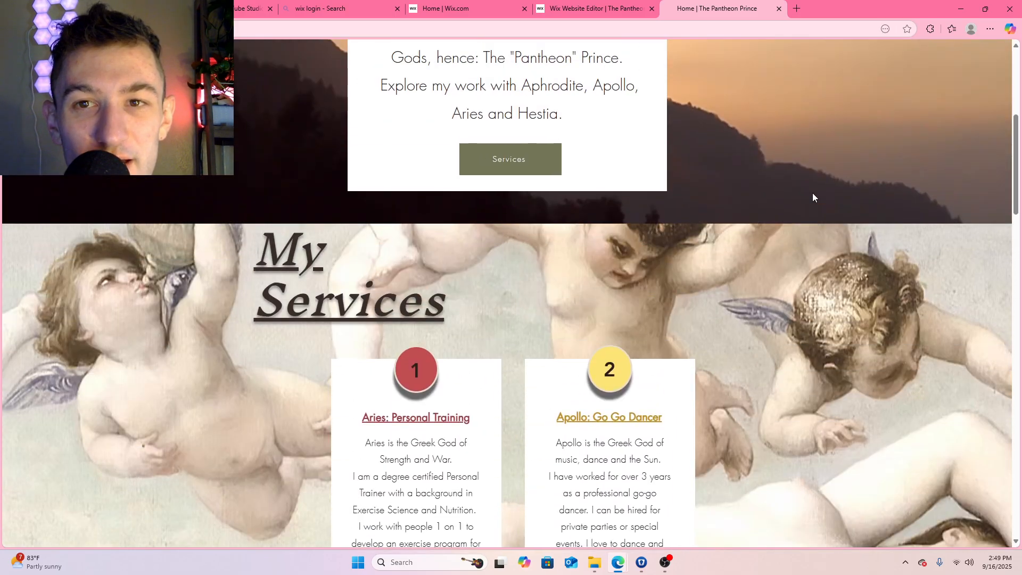
scroll(812, 197, down, 6)
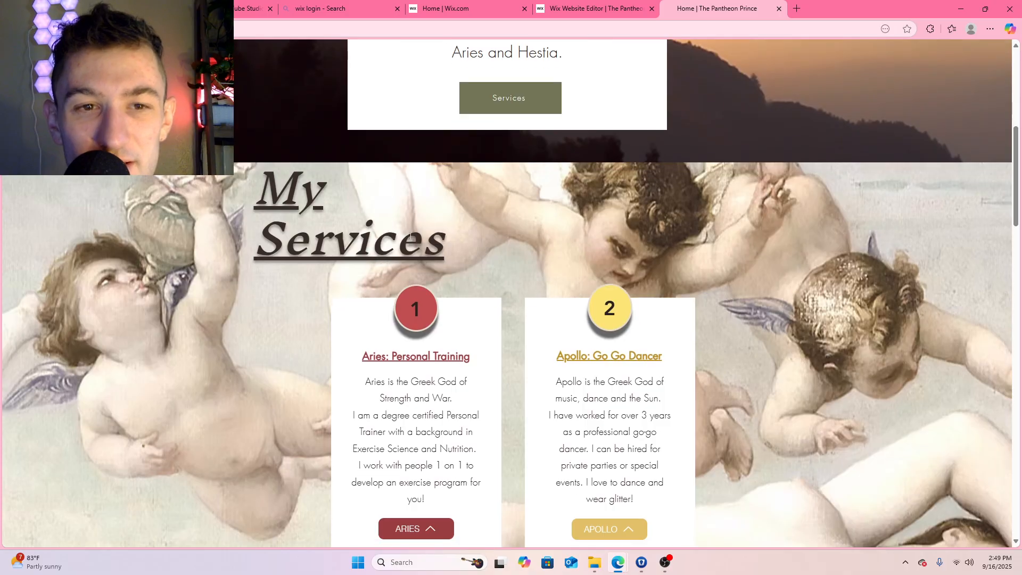
Review the Welcome box on the live home page and test where its Services button leads
scroll(410, 236, up, 7)
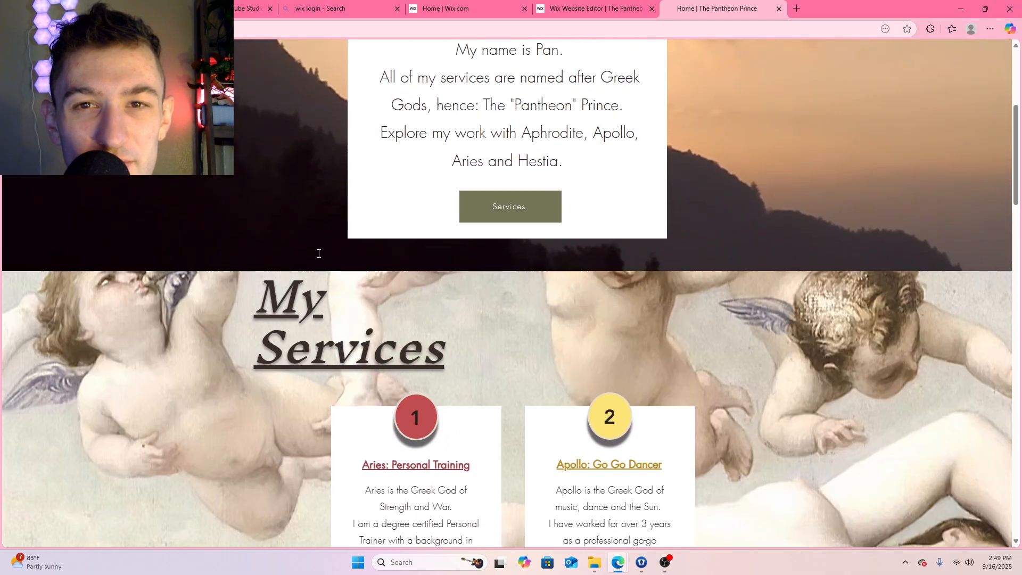
scroll(662, 263, up, 1)
scroll(821, 251, down, 2)
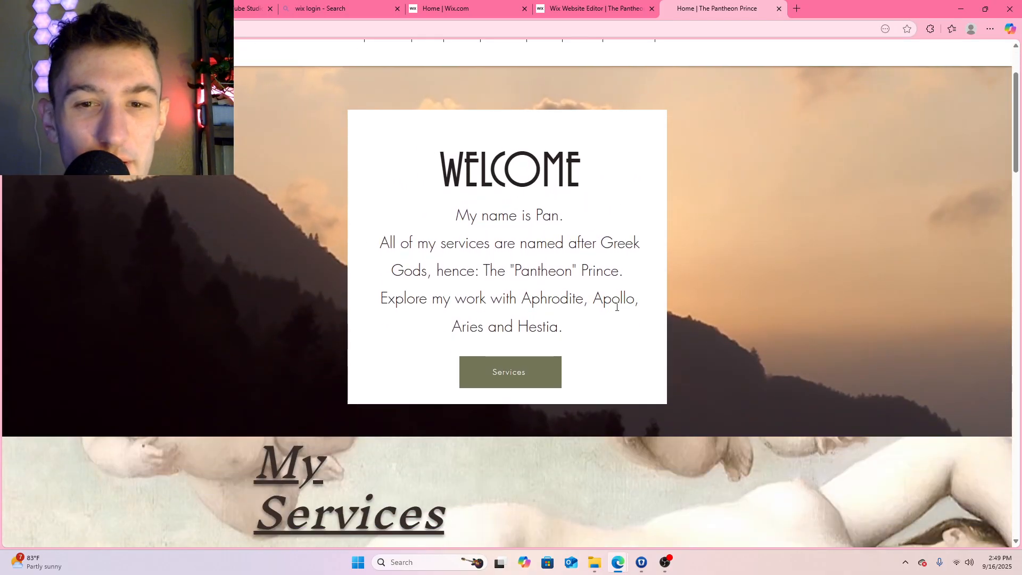
scroll(681, 294, up, 2)
scroll(679, 292, down, 2)
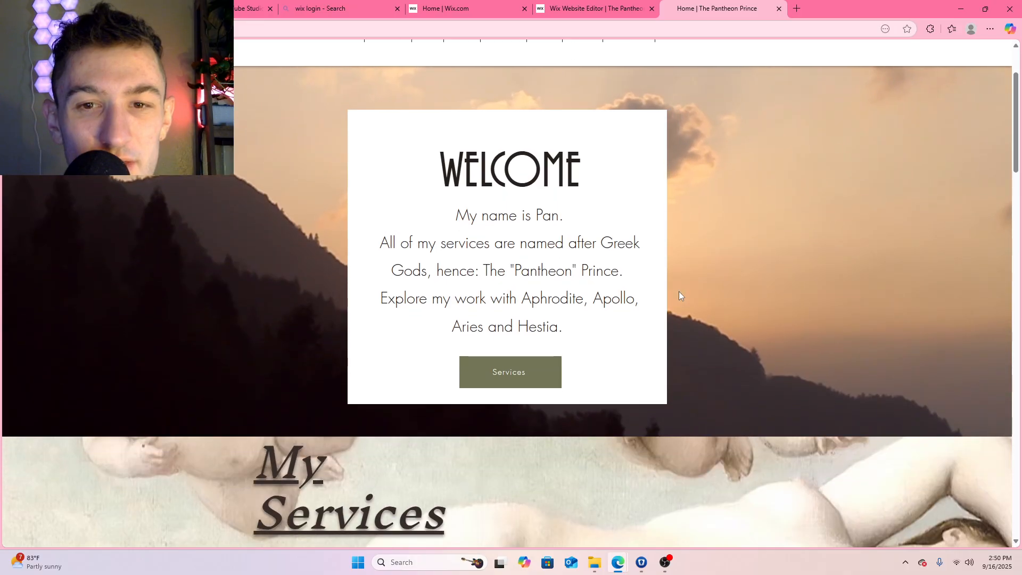
click(521, 379)
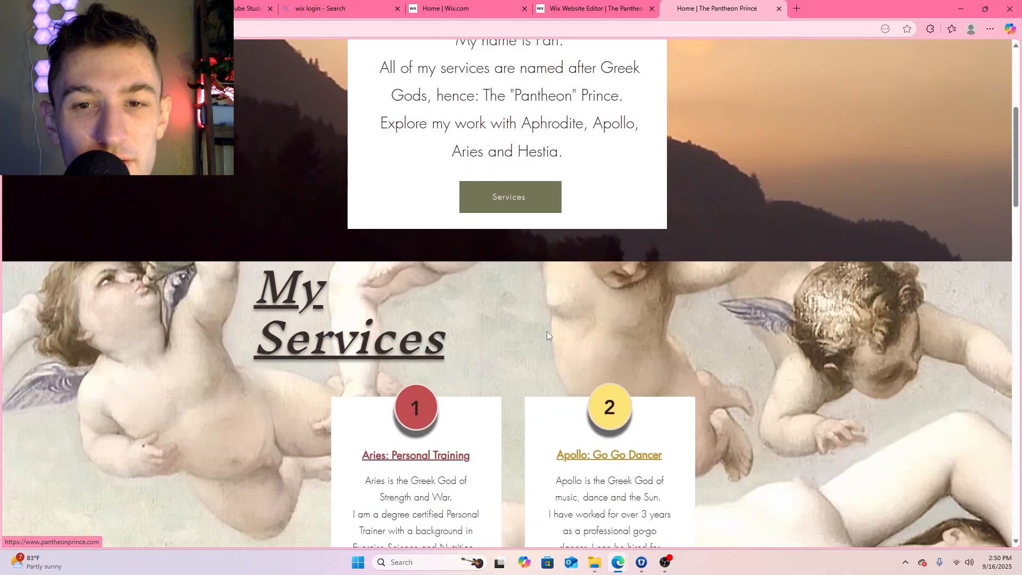
scroll(613, 254, up, 10)
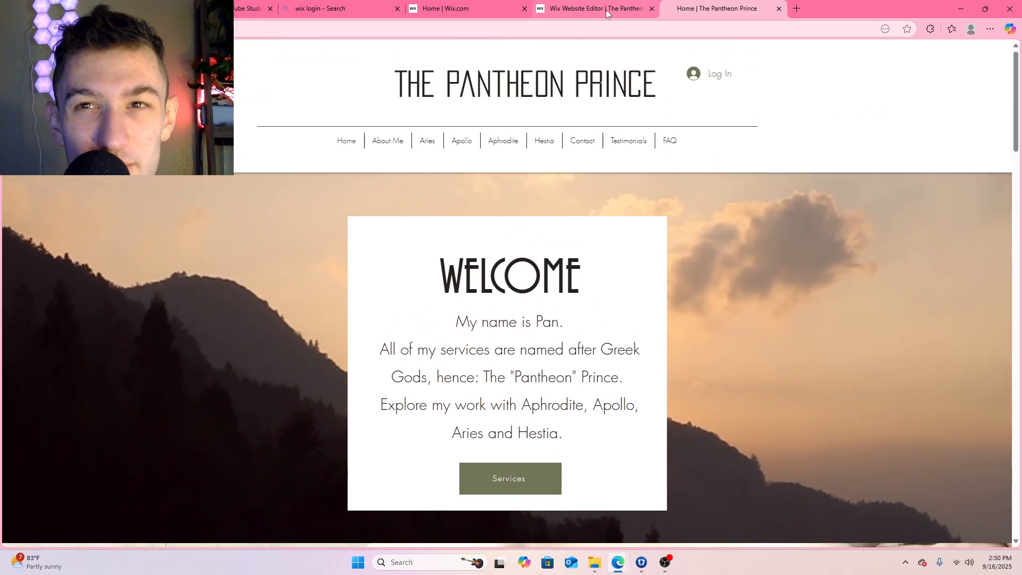
Return to the site editor and change the Welcome box button's text to "SERVICES"
click(606, 9)
scroll(629, 191, up, 8)
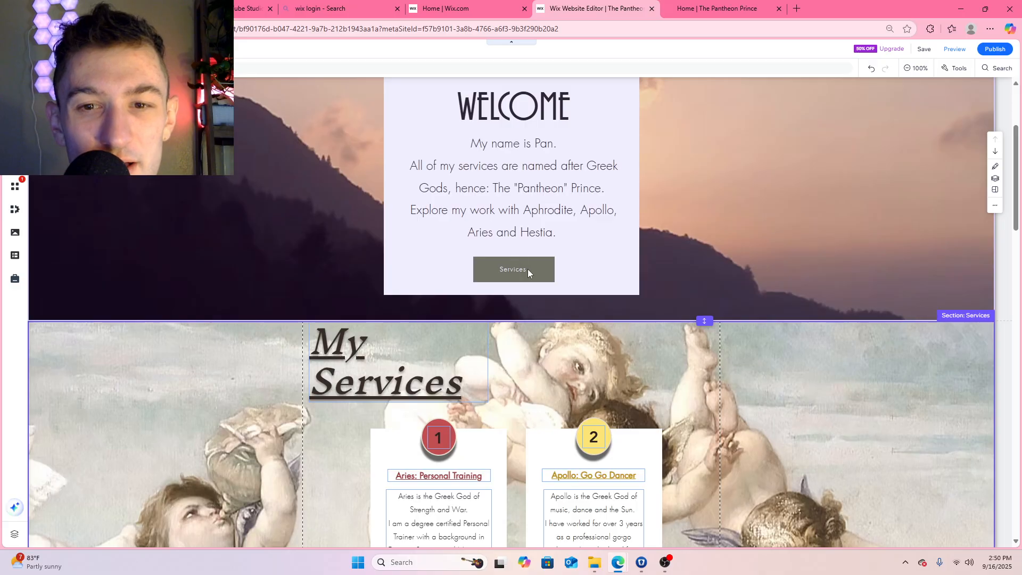
click(534, 271)
double_click(532, 270)
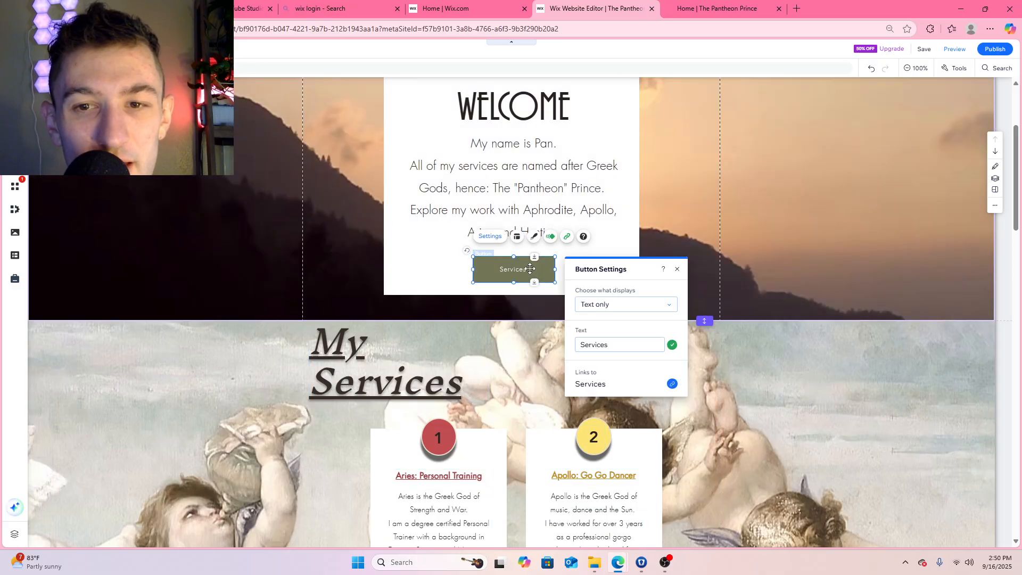
double_click(617, 344)
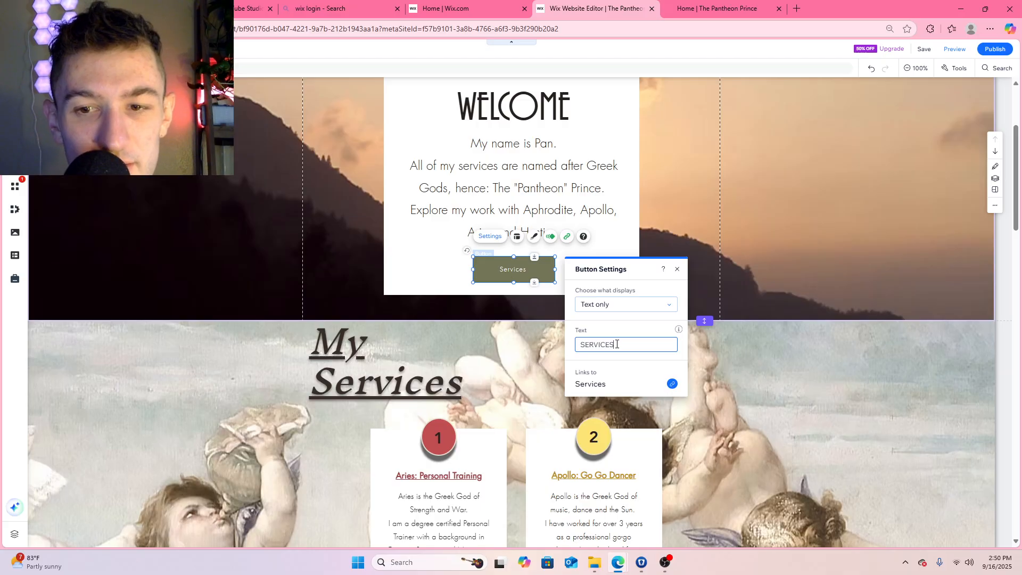
text(SERVICES)
click(677, 269)
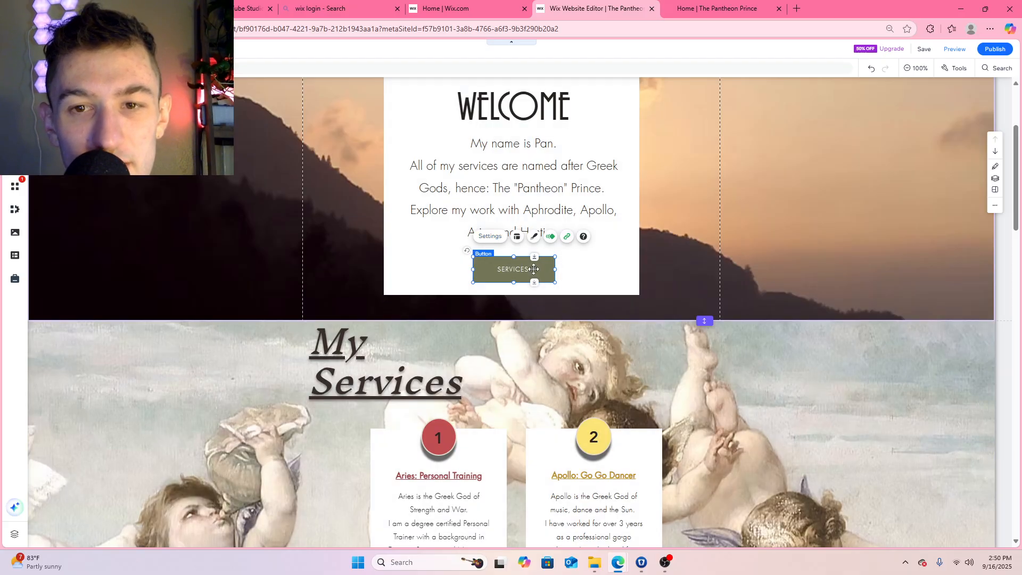
Apply the navy "SEND" preset design to the Welcome box's Services button
click(489, 236)
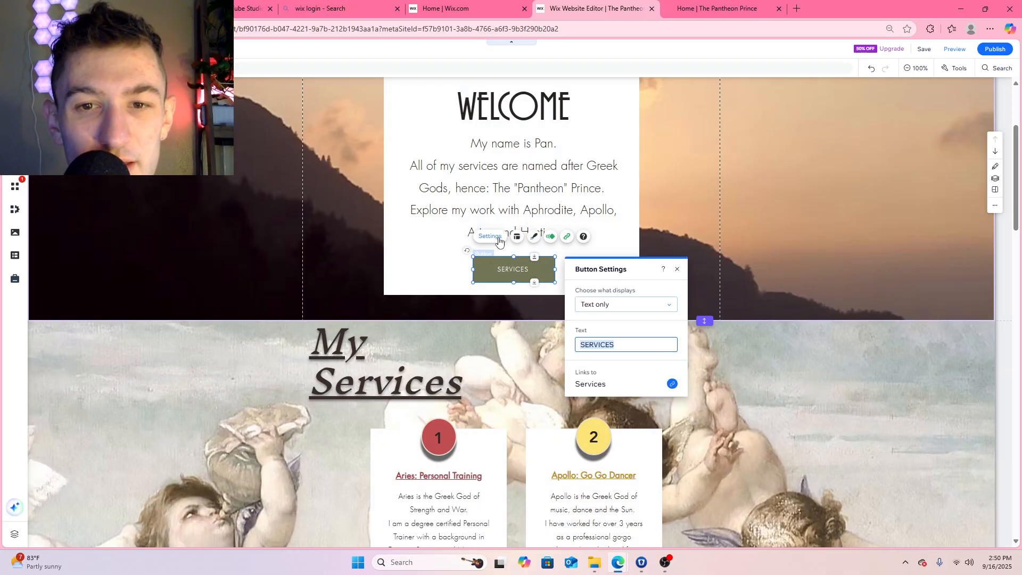
click(534, 237)
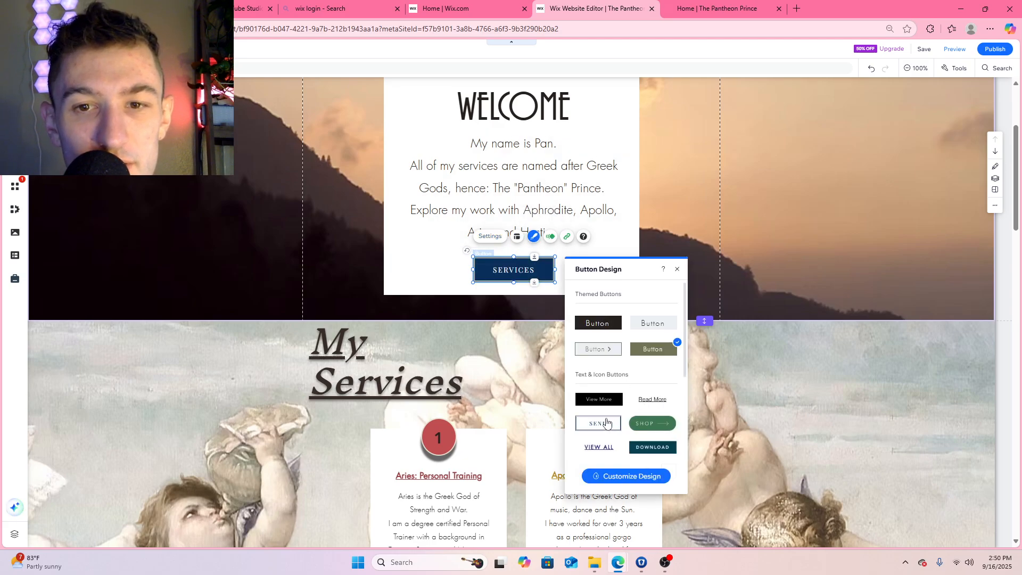
scroll(601, 421, down, 2)
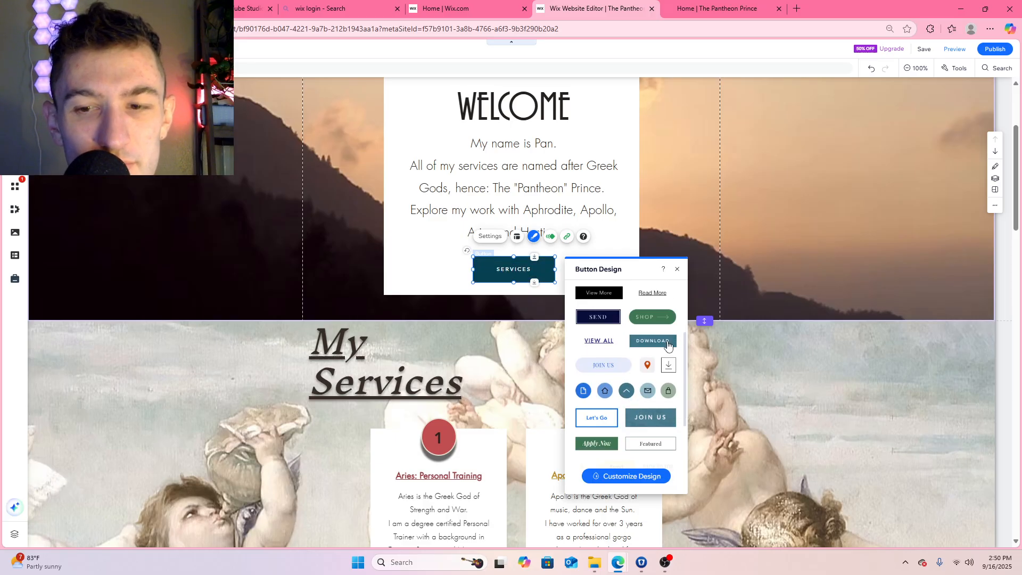
scroll(668, 345, down, 2)
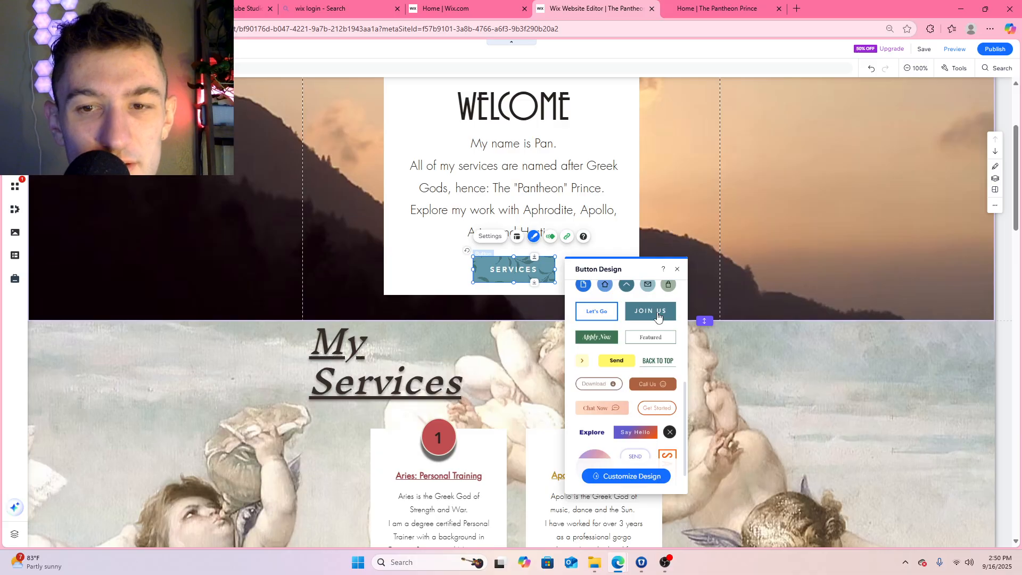
scroll(660, 383, down, 1)
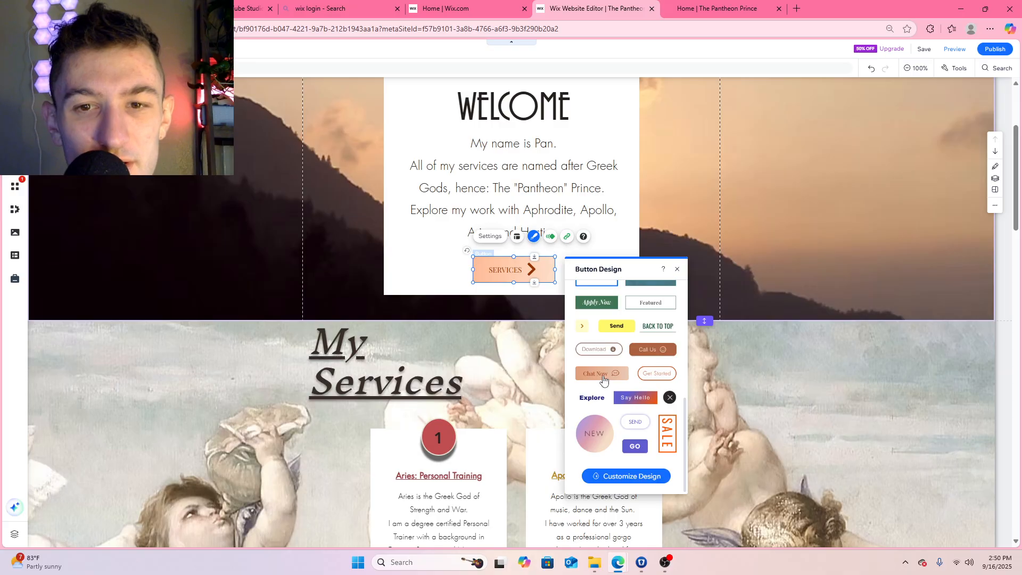
scroll(607, 389, up, 1)
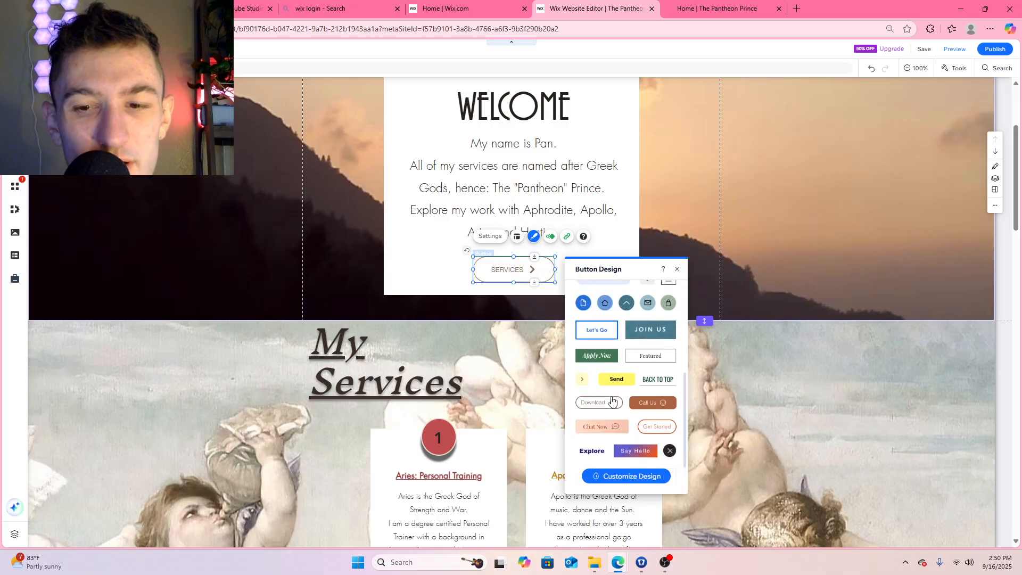
scroll(611, 399, up, 3)
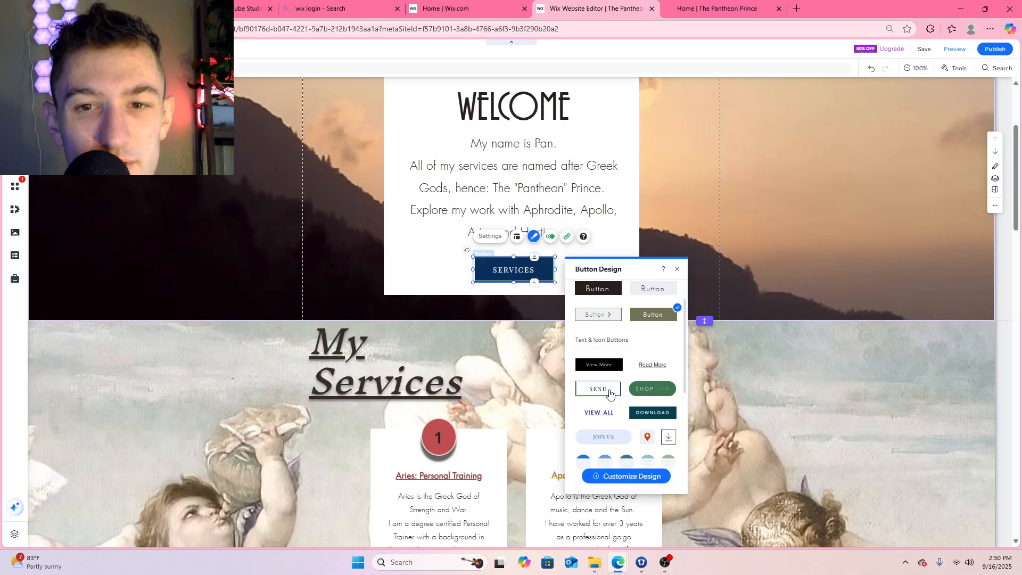
click(677, 269)
Open the image library for the Welcome section's background and search it for "greek"
scroll(707, 213, up, 3)
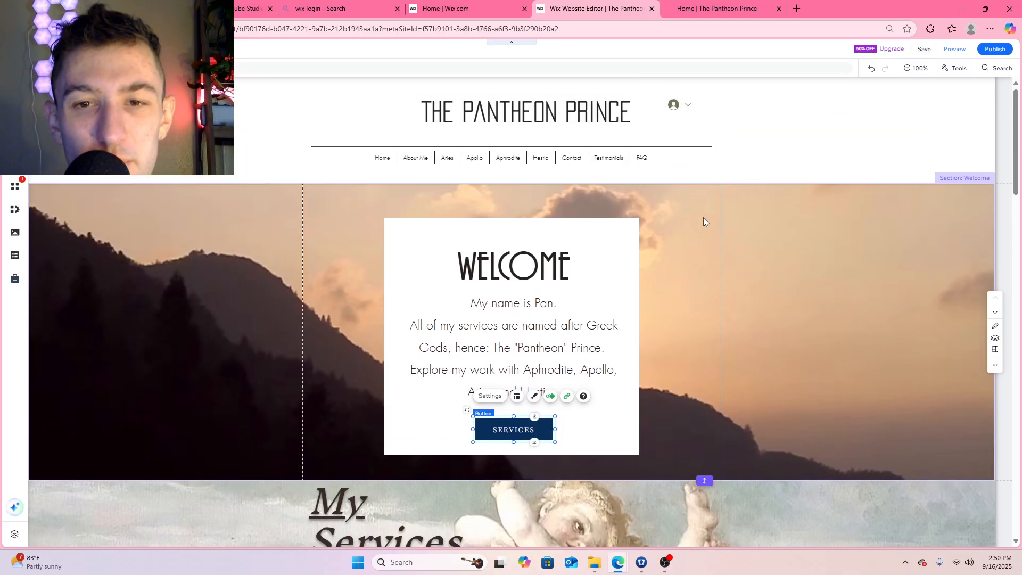
scroll(814, 243, down, 2)
click(829, 214)
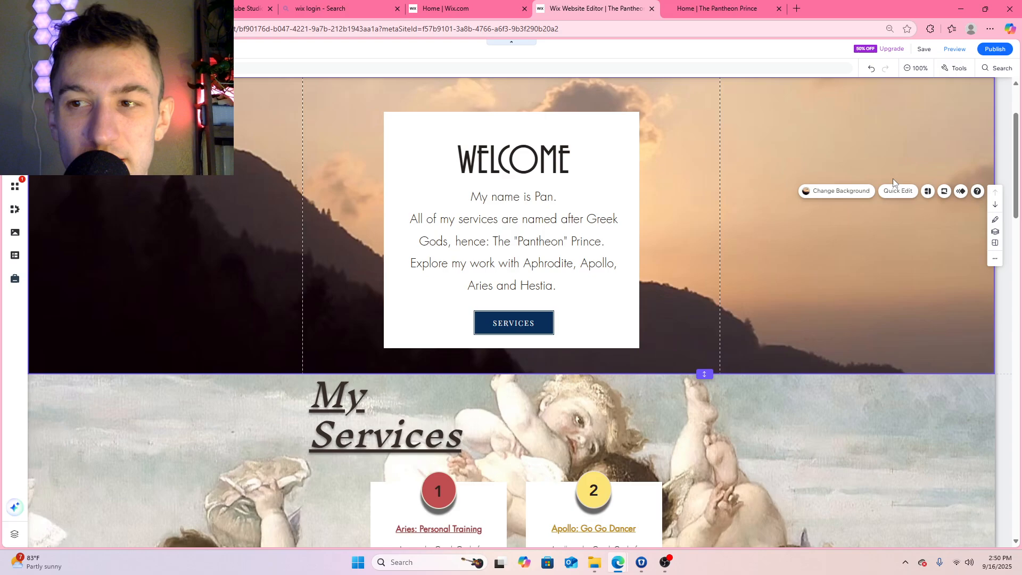
click(853, 195)
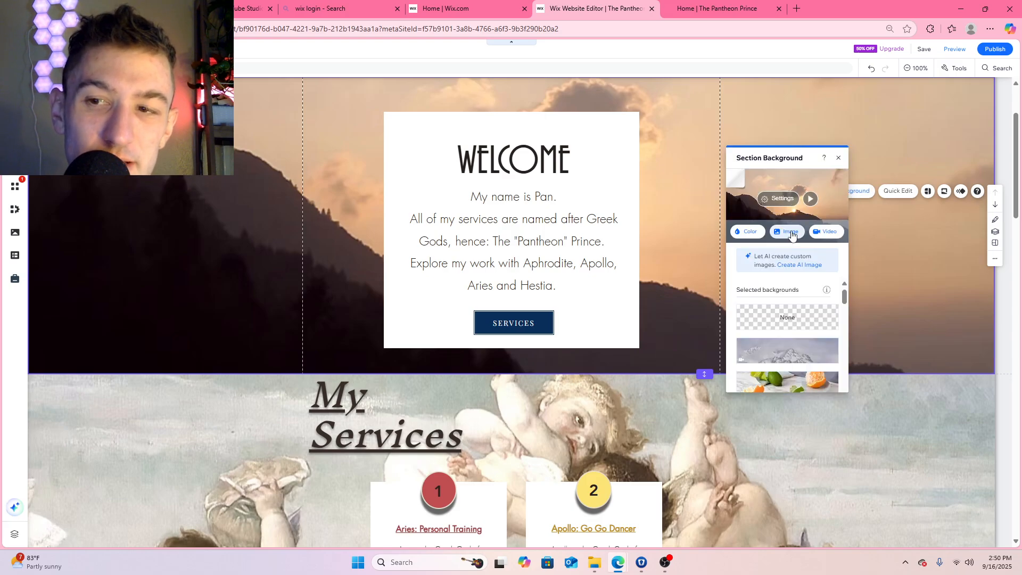
click(791, 233)
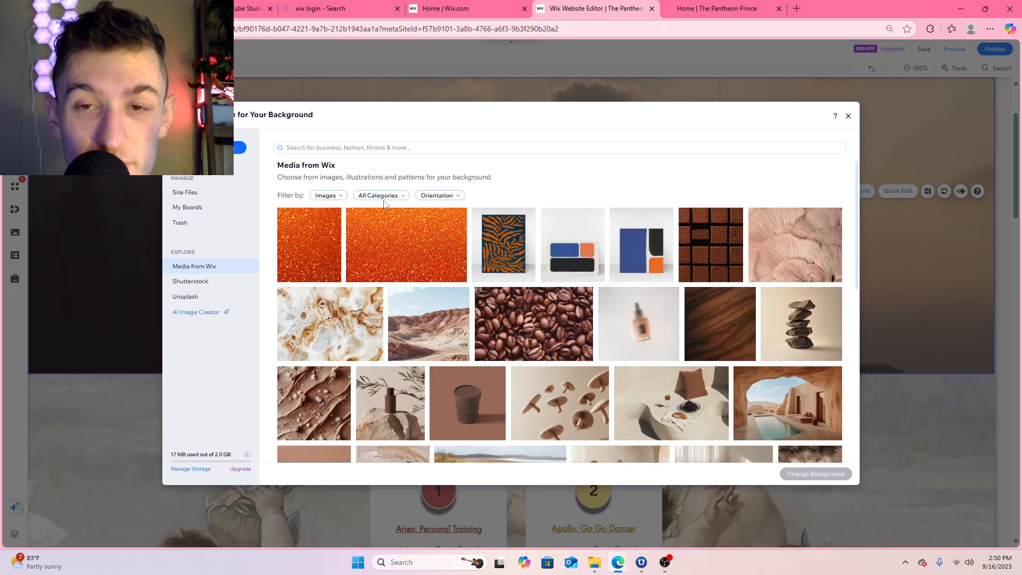
click(339, 148)
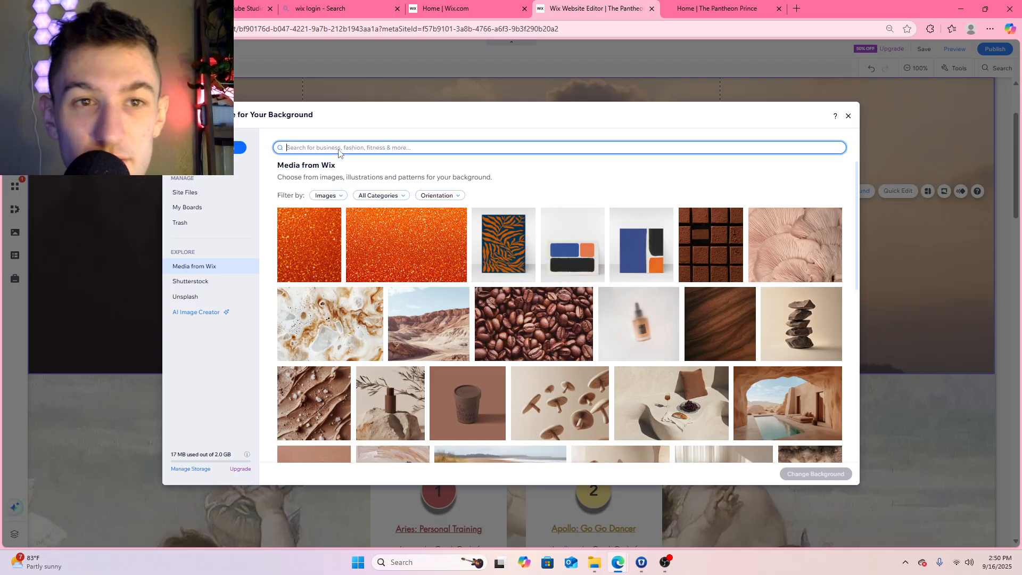
text(greek)
key(Return)
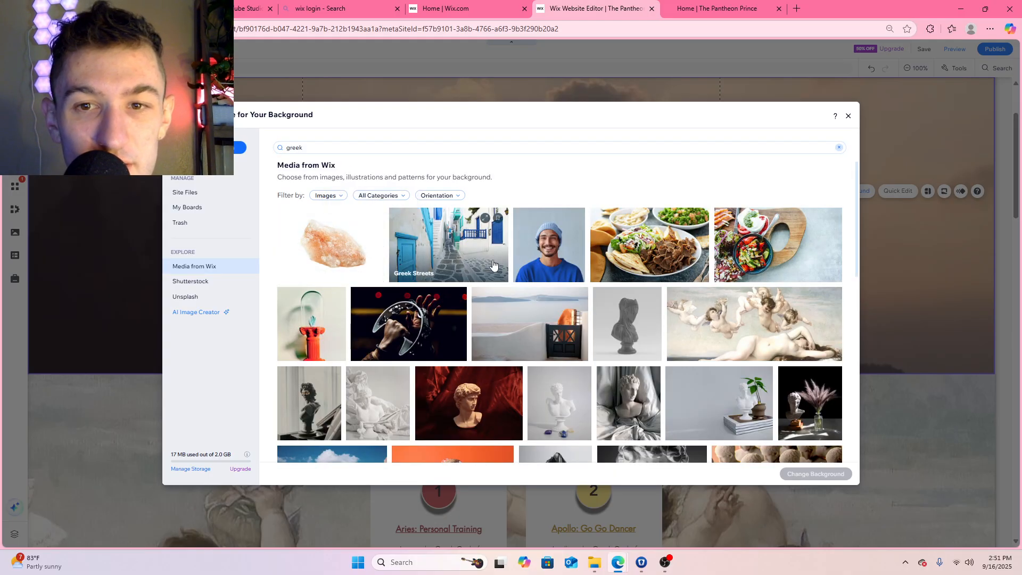
Set the "Government Building Columns" image as the Welcome section's background and check it against the My Services section
scroll(534, 263, down, 4)
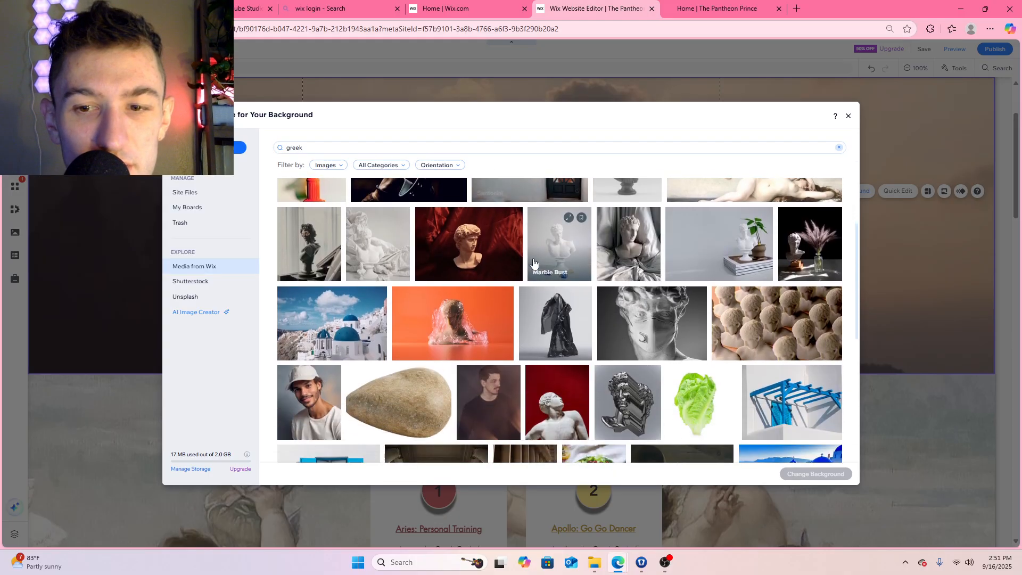
scroll(534, 263, down, 3)
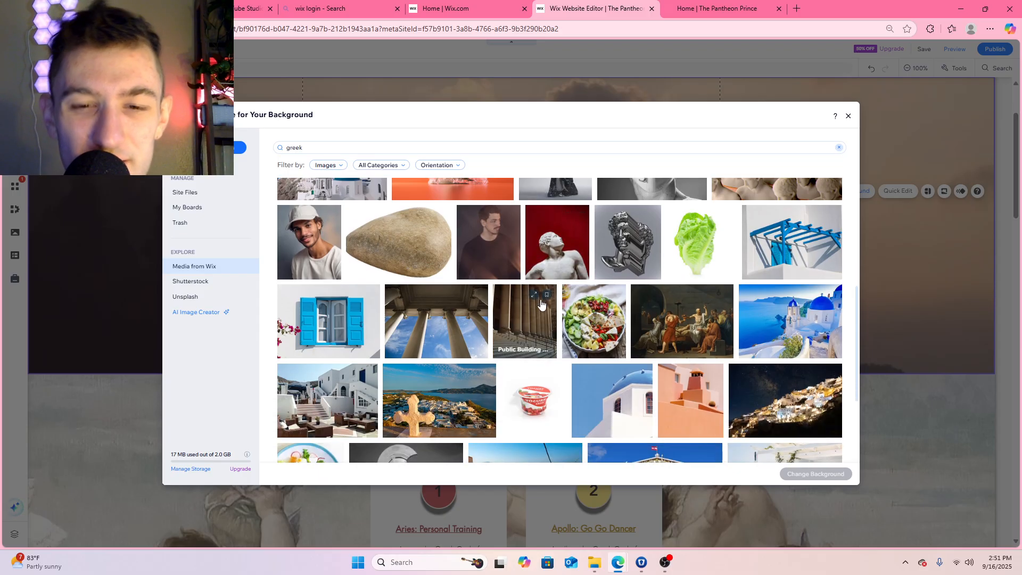
click(449, 327)
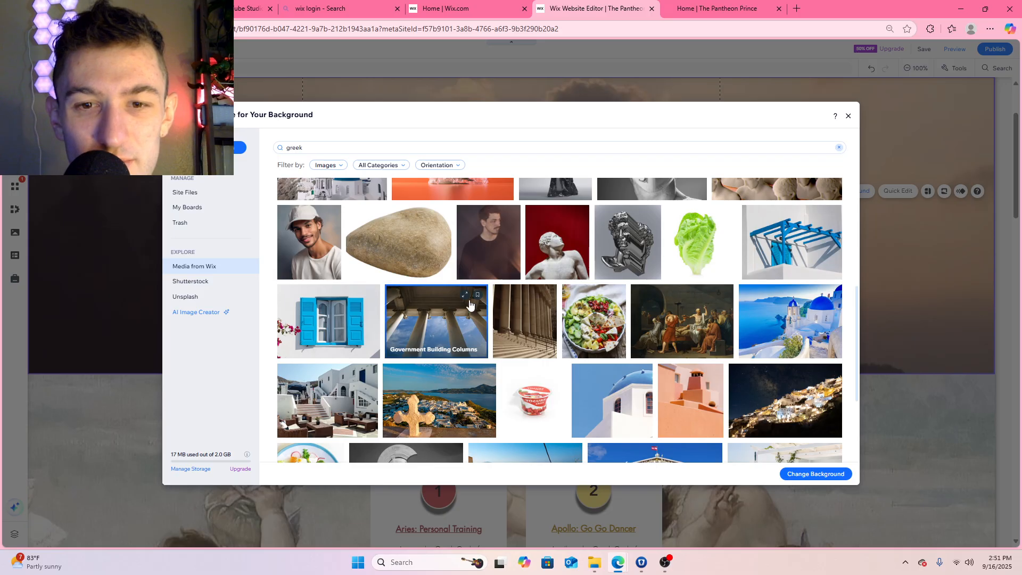
click(815, 473)
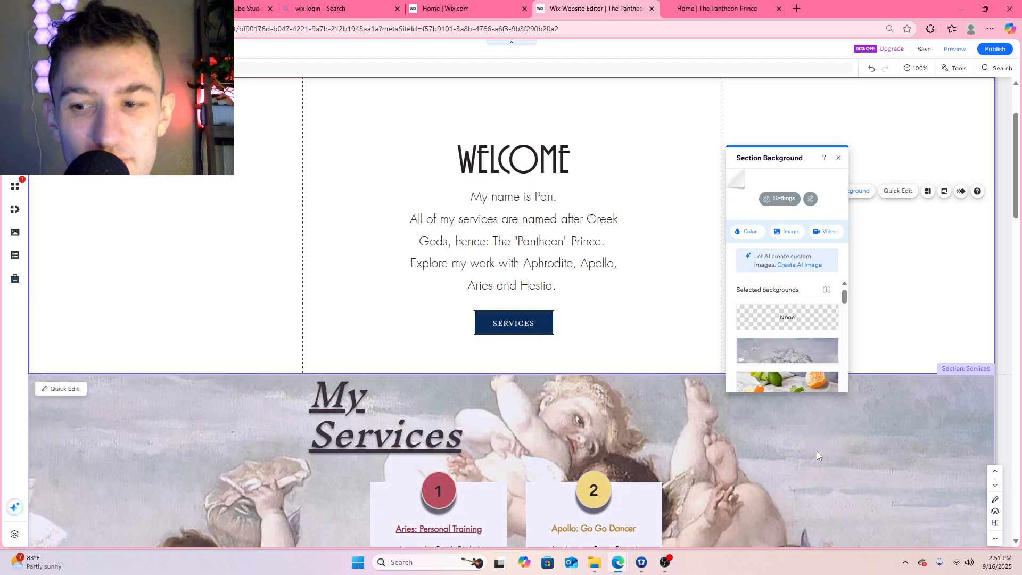
scroll(658, 306, down, 3)
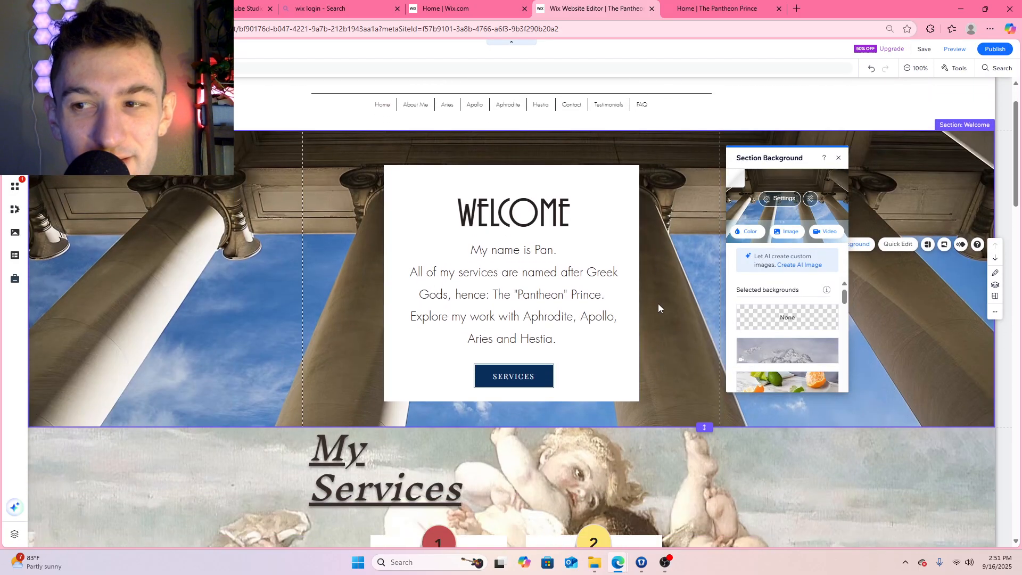
scroll(659, 307, up, 3)
scroll(659, 308, down, 1)
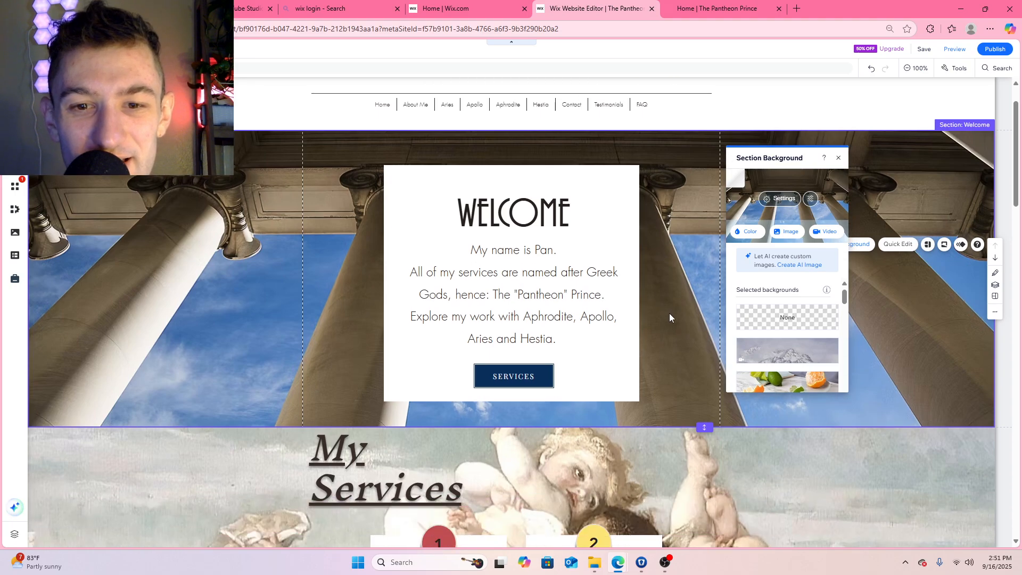
scroll(669, 313, down, 2)
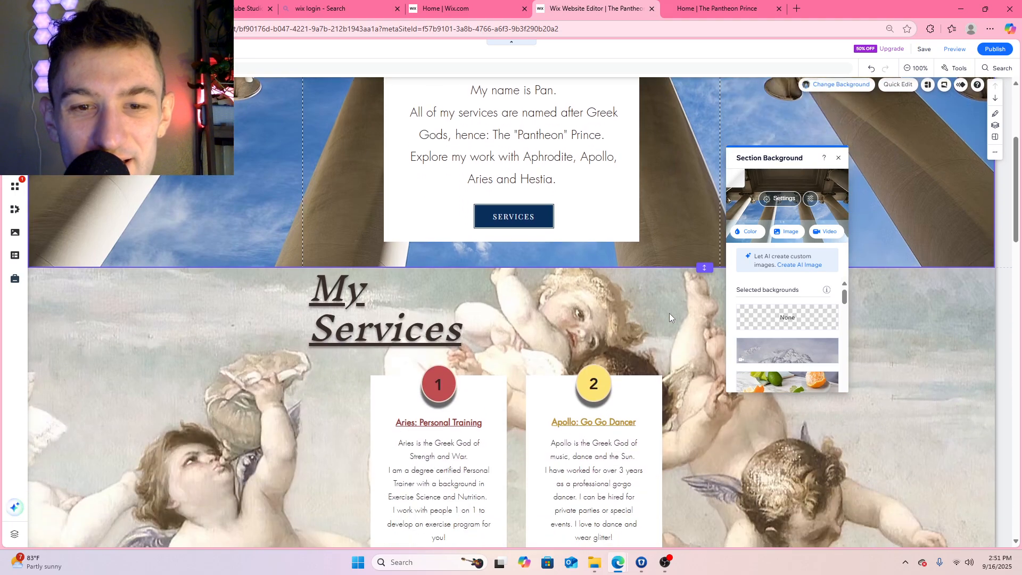
scroll(670, 313, up, 3)
scroll(666, 314, down, 1)
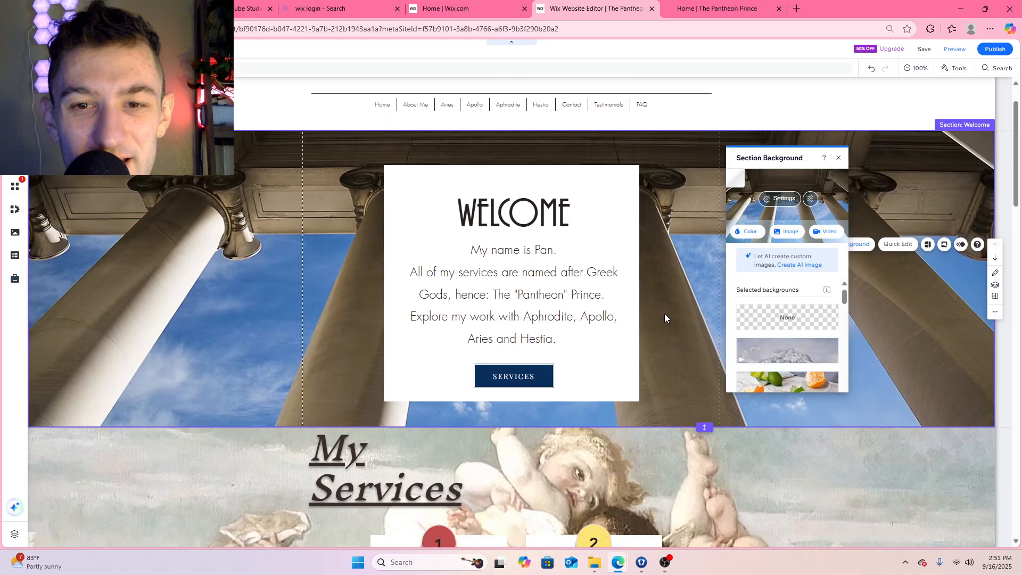
Insert the line "I am a Business Owner and" below the Welcome text's first line and change the following "All" to "all"
click(541, 279)
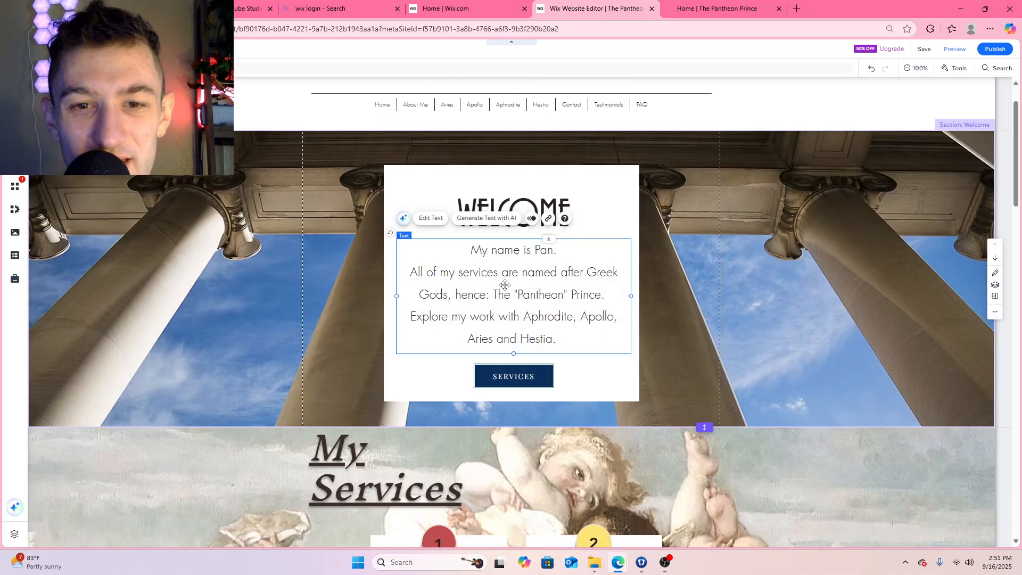
double_click(539, 268)
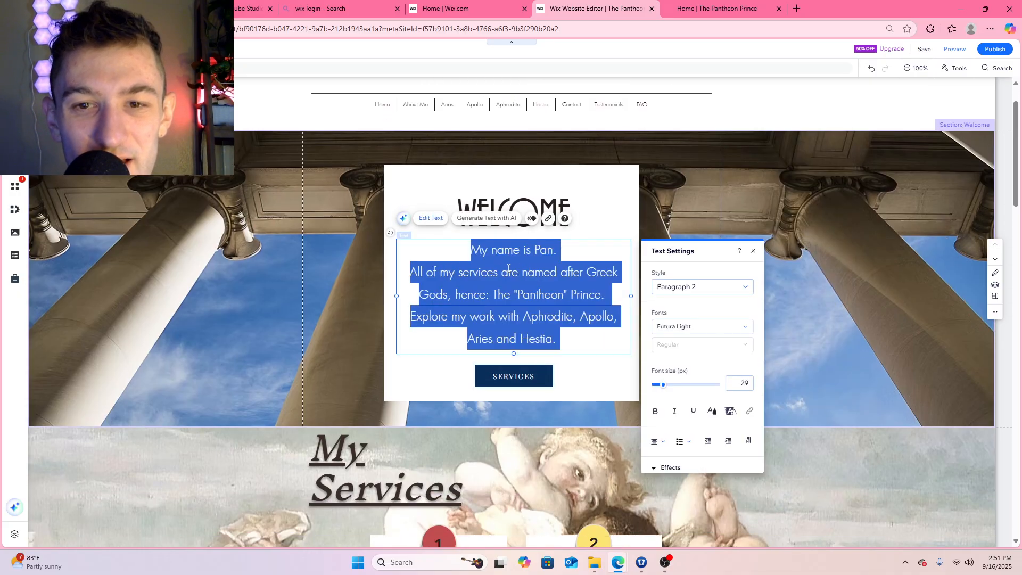
click(558, 256)
key(Return)
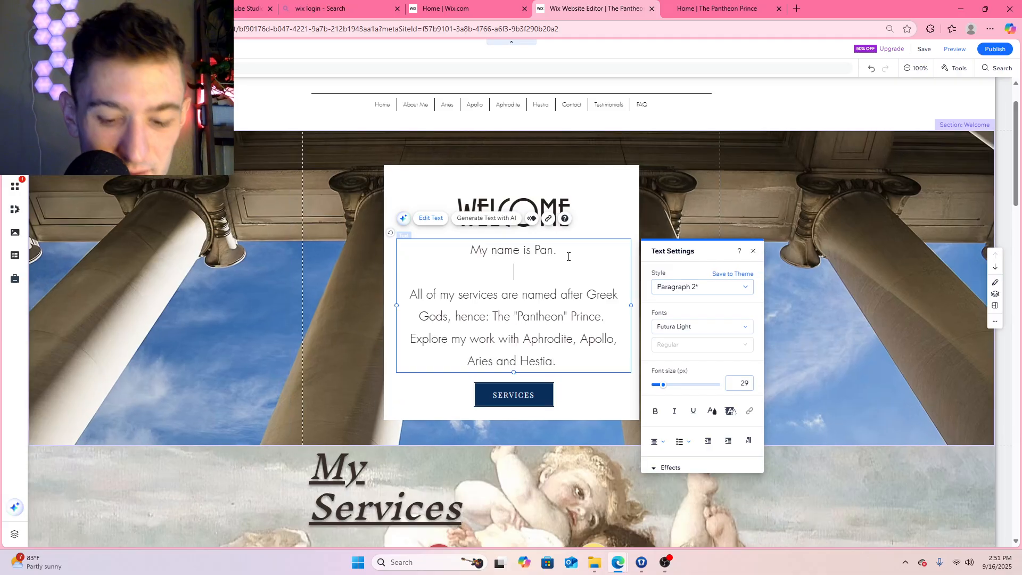
text(I am a Bus)
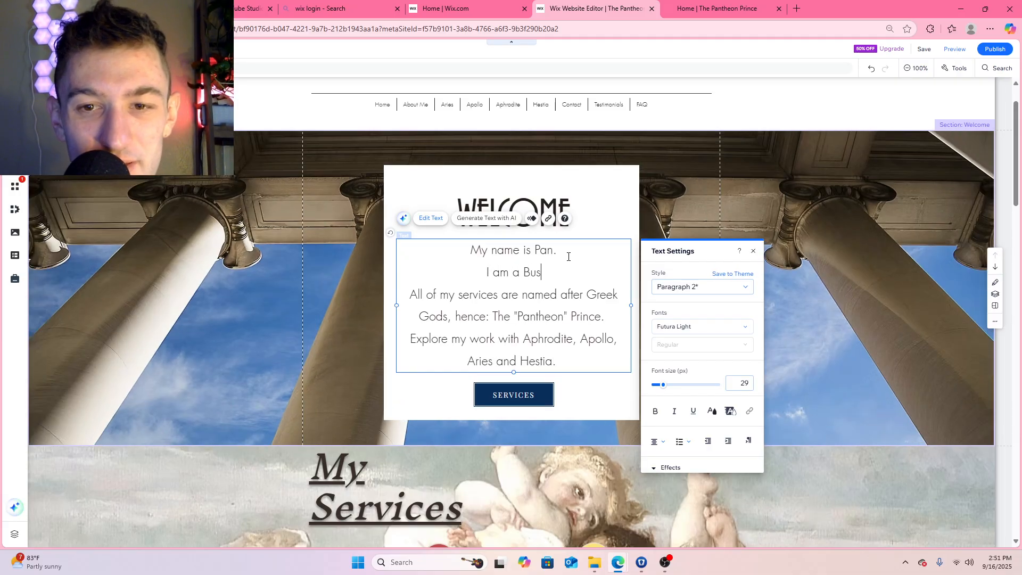
text(iness Owner)
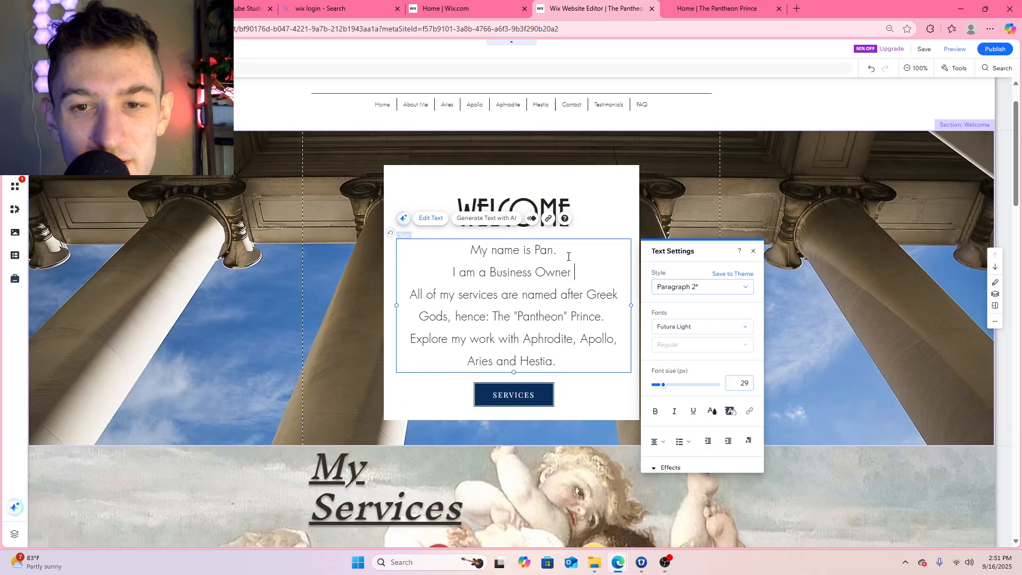
text( and)
key(BackSpace)
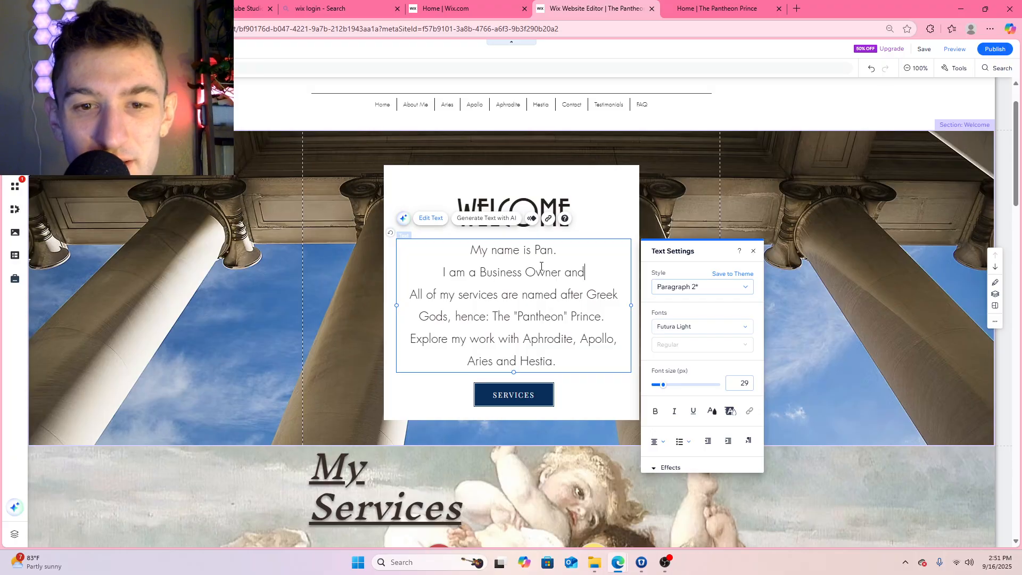
key(BackSpace)
text(a)
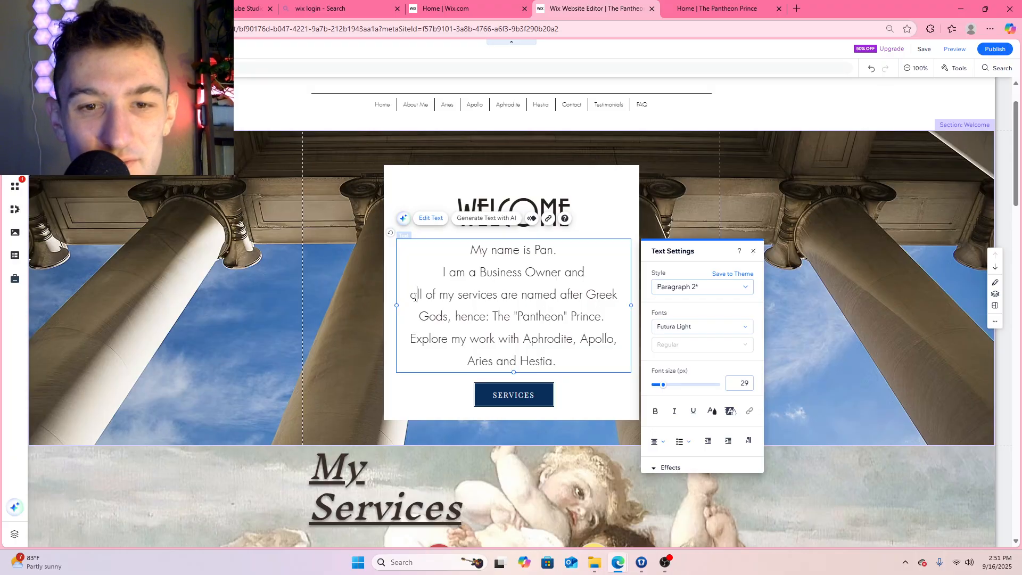
Save the site, publish the changes and dismiss the publishing confirmation
click(923, 50)
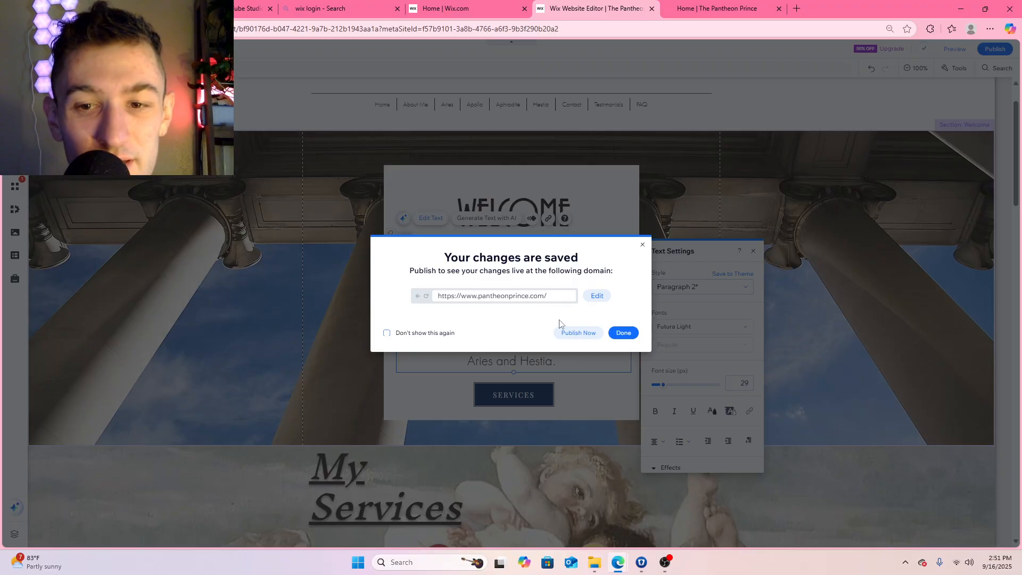
click(577, 333)
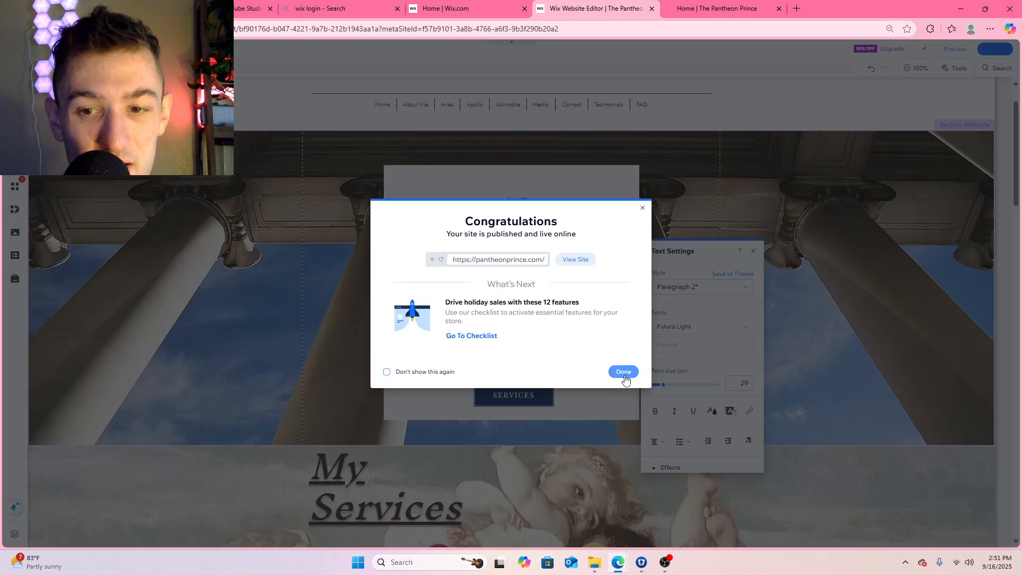
click(624, 373)
Reload the live home page and review the Welcome section's background, text and button along with the My Services section
click(717, 9)
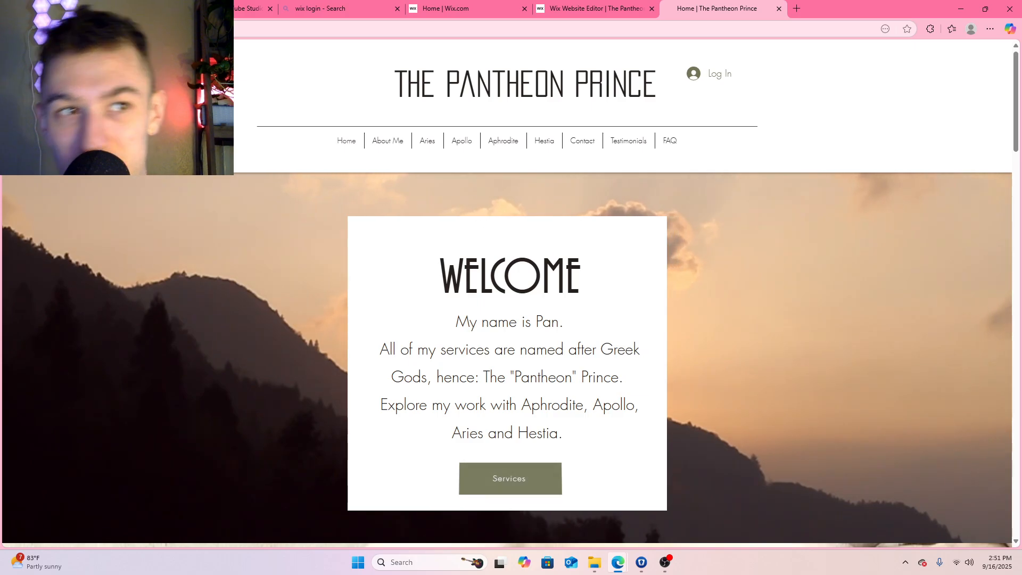
key(F5)
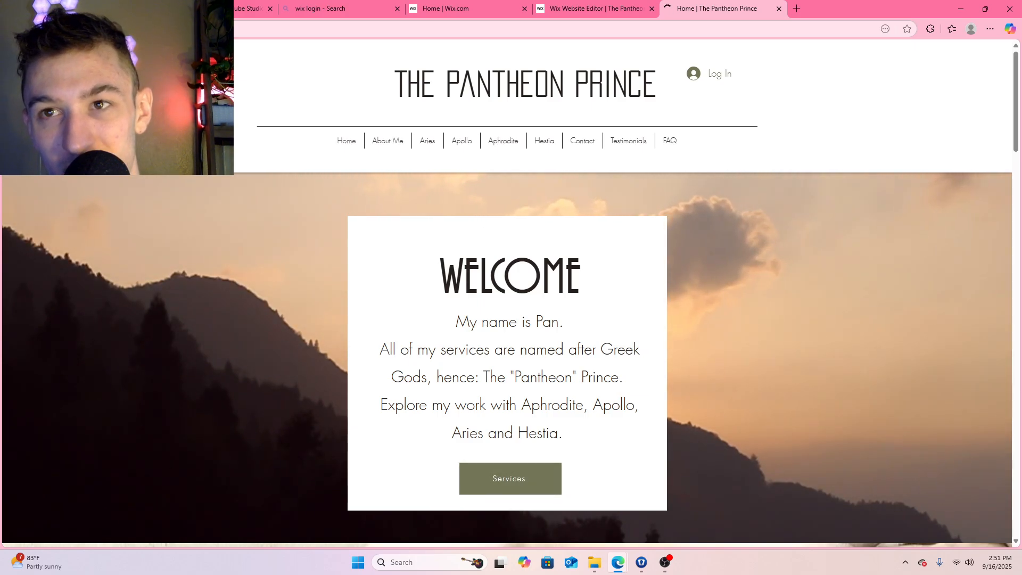
scroll(744, 220, down, 2)
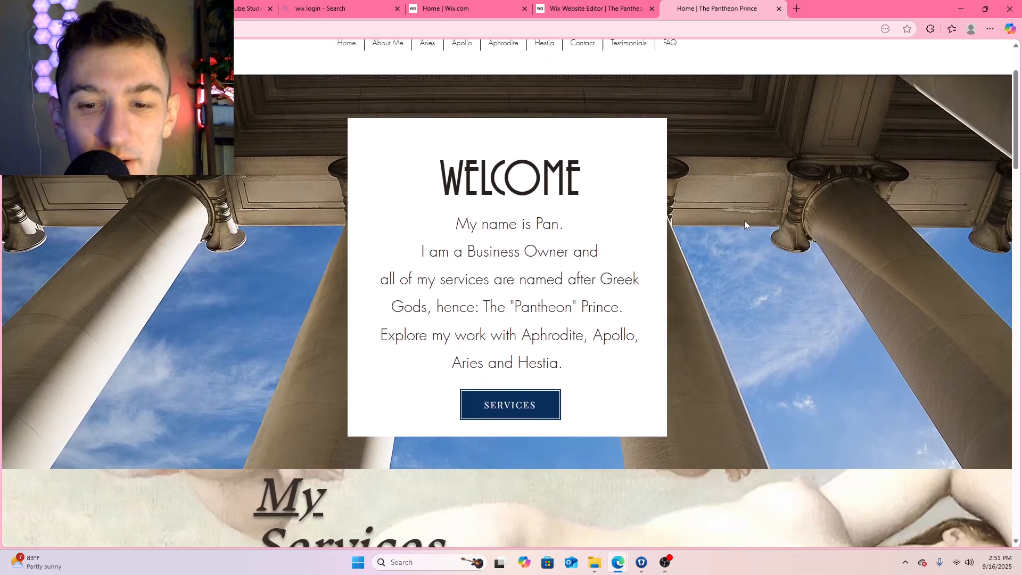
scroll(744, 220, down, 8)
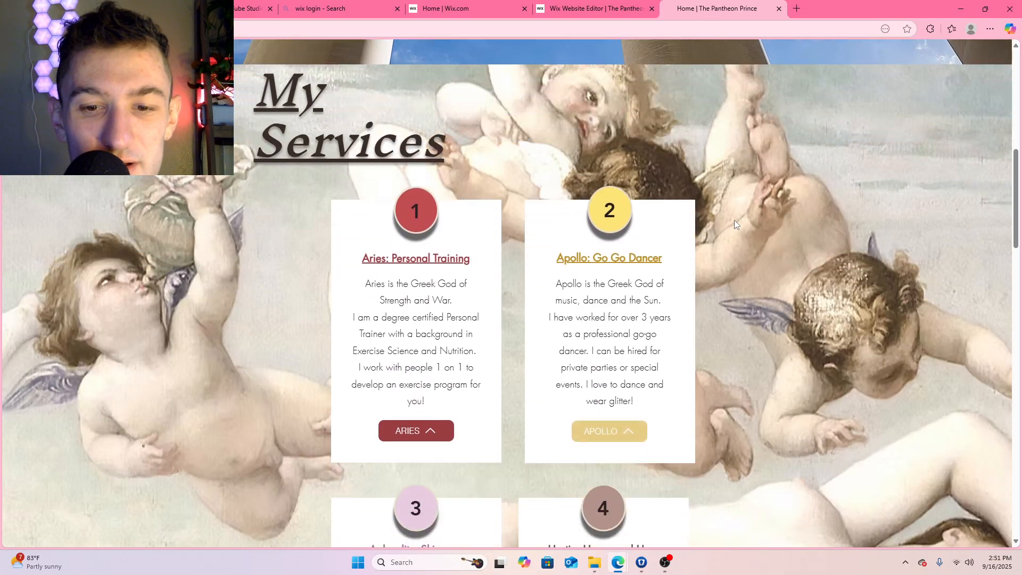
scroll(734, 219, down, 6)
scroll(734, 220, up, 15)
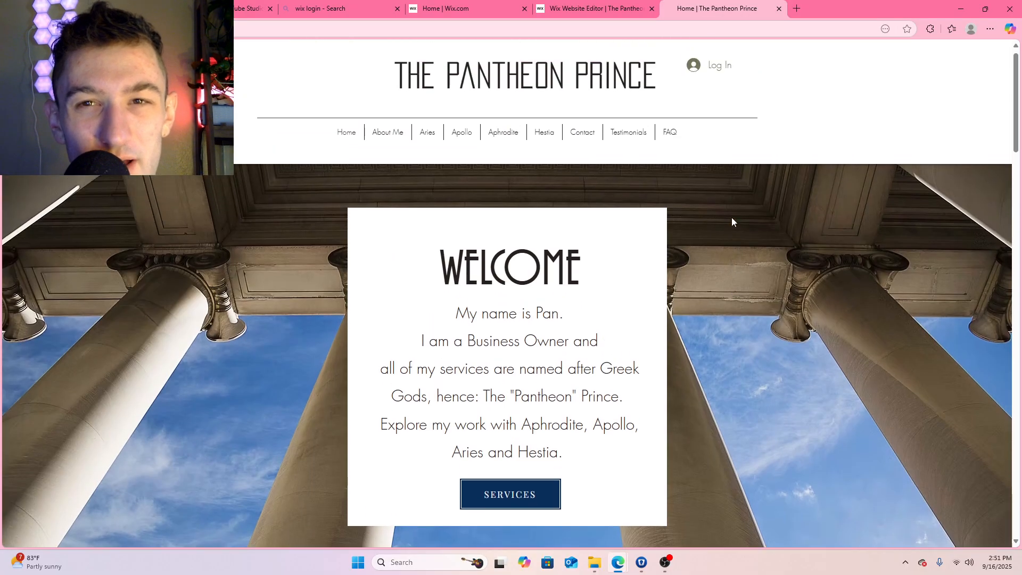
In the site editor, replace the Welcome section's Services button entrance animation with the Turn scroll animation
click(581, 11)
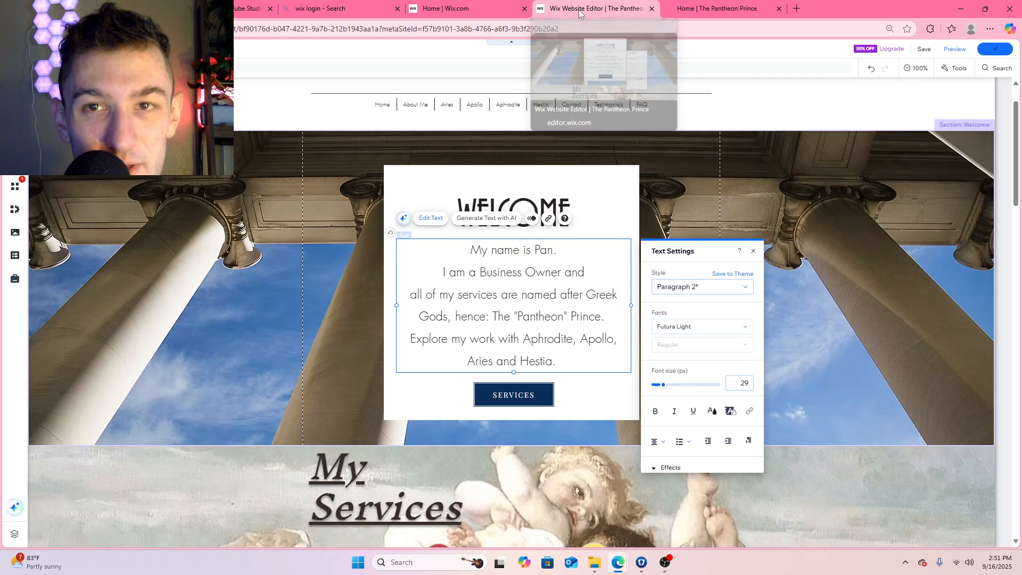
click(527, 392)
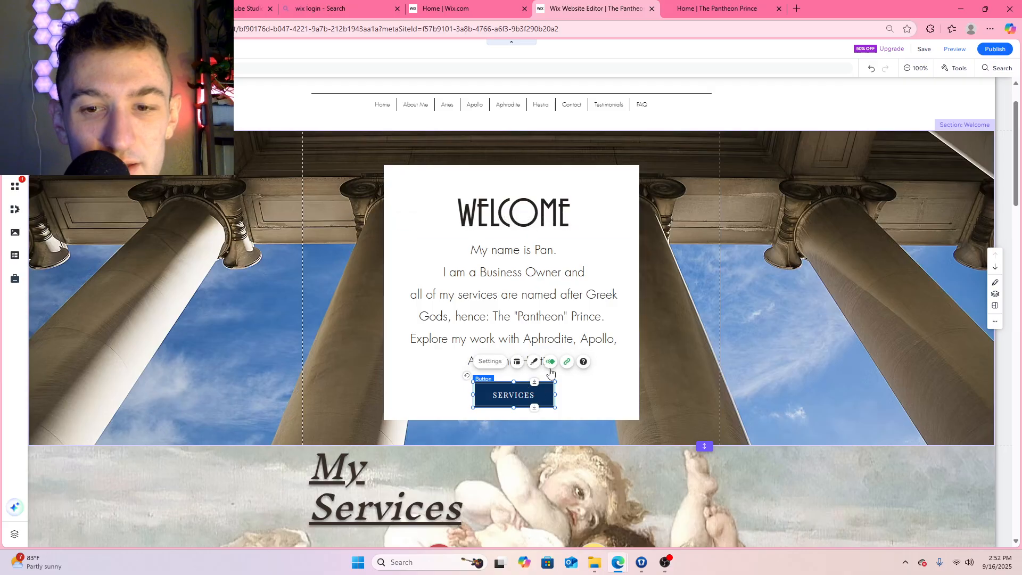
click(552, 363)
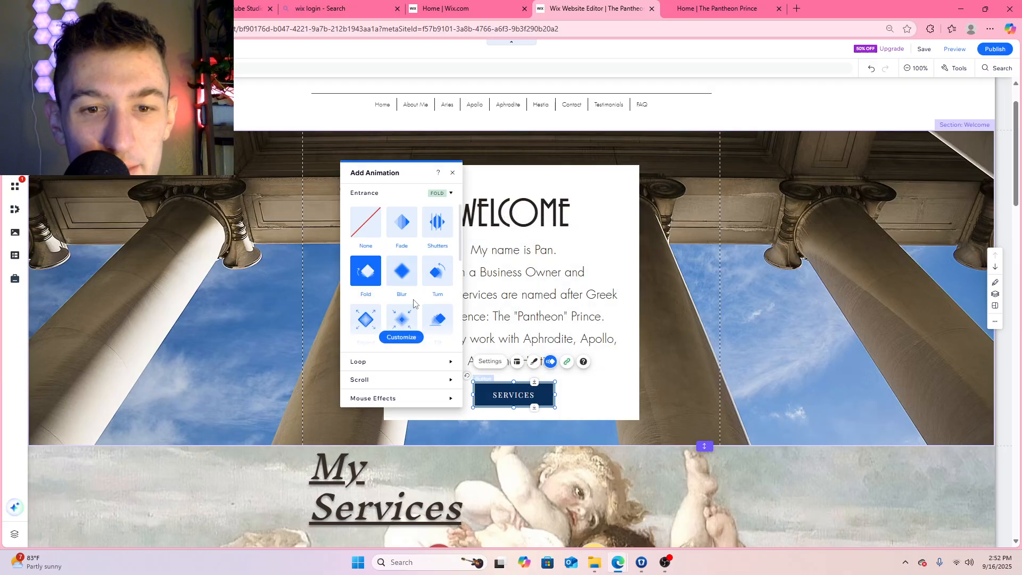
click(388, 379)
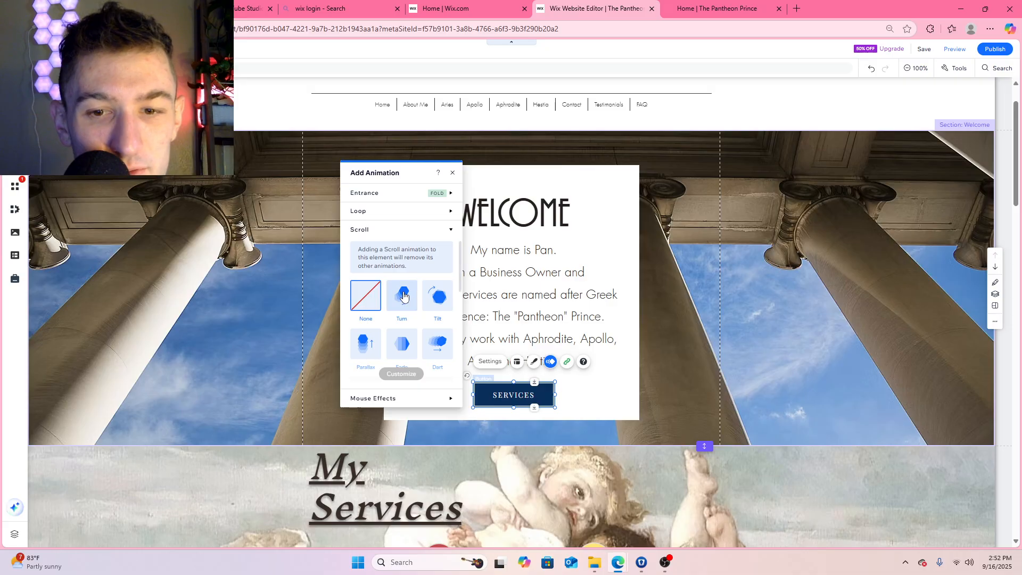
click(413, 237)
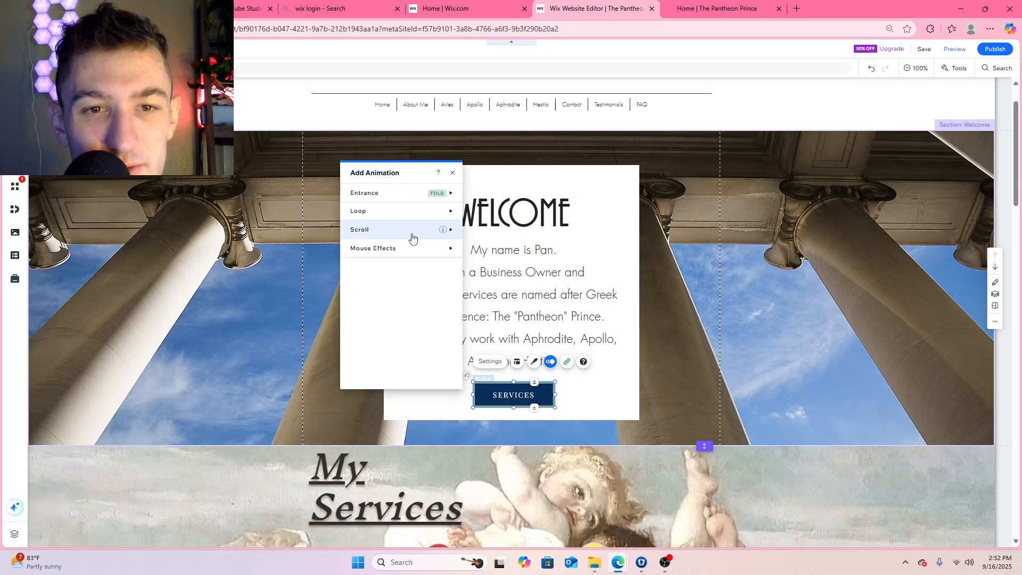
click(407, 230)
click(402, 259)
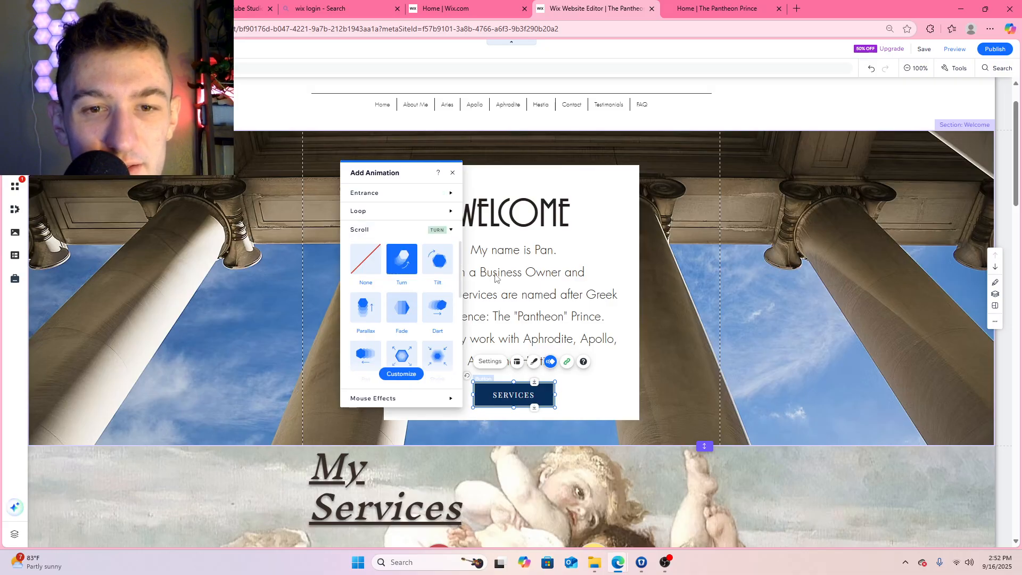
click(452, 173)
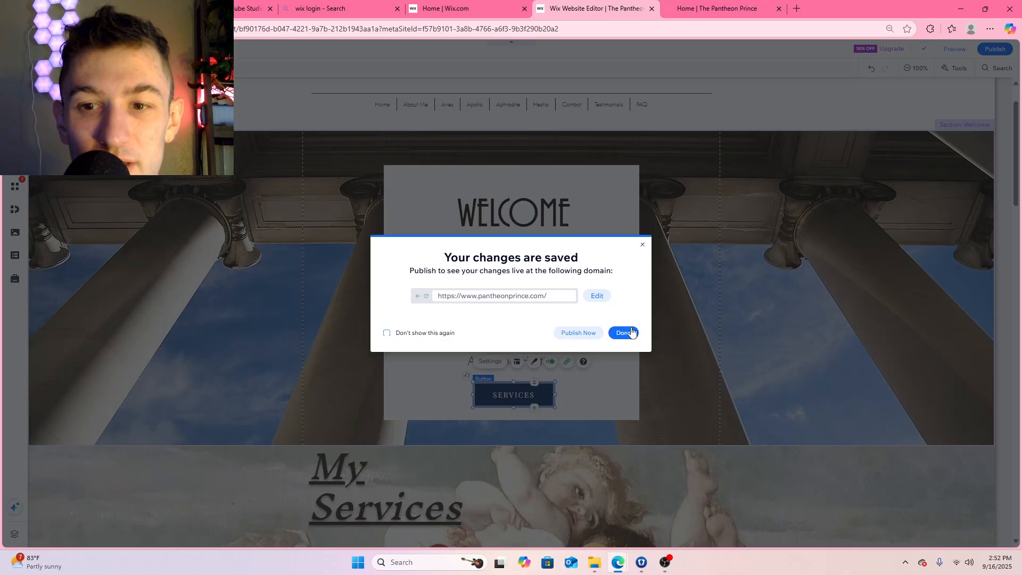
Publish the saved site changes, dismiss the publishing confirmation and return to the live home page
click(590, 336)
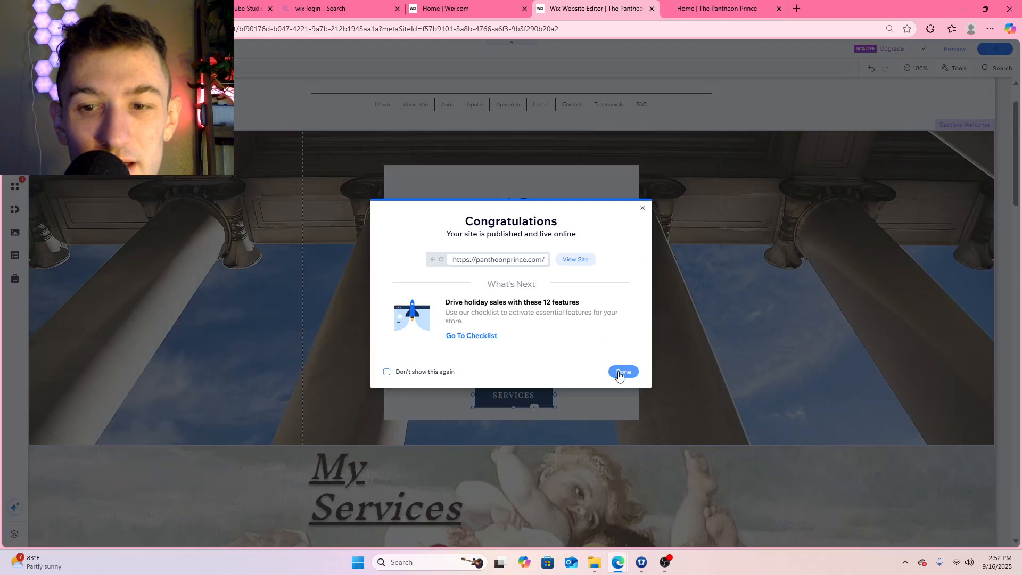
click(621, 371)
click(739, 11)
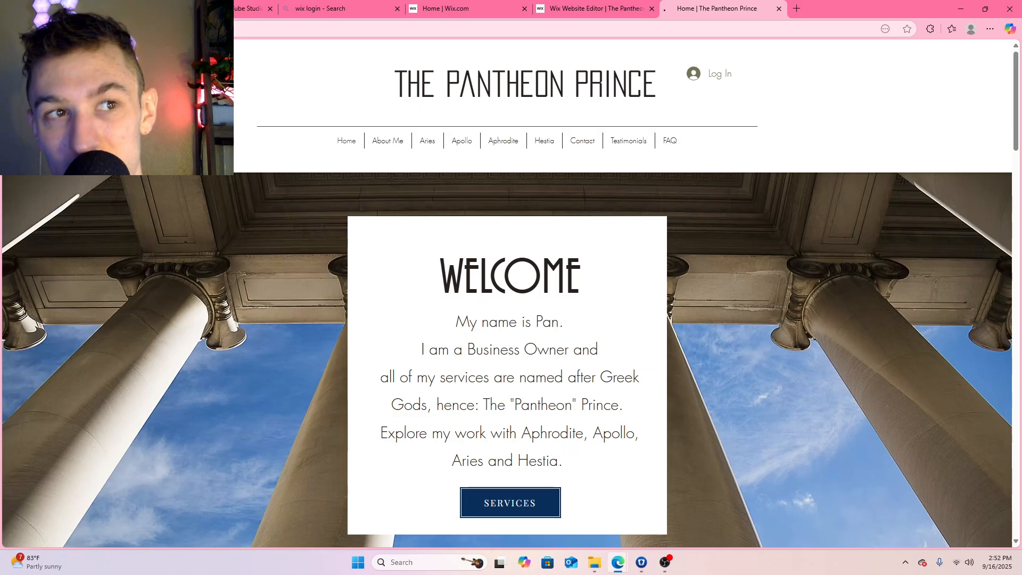
Test the Services button on the live home page and review the Aries, Apollo, Aphrodite and Hestia service cards
scroll(616, 274, down, 3)
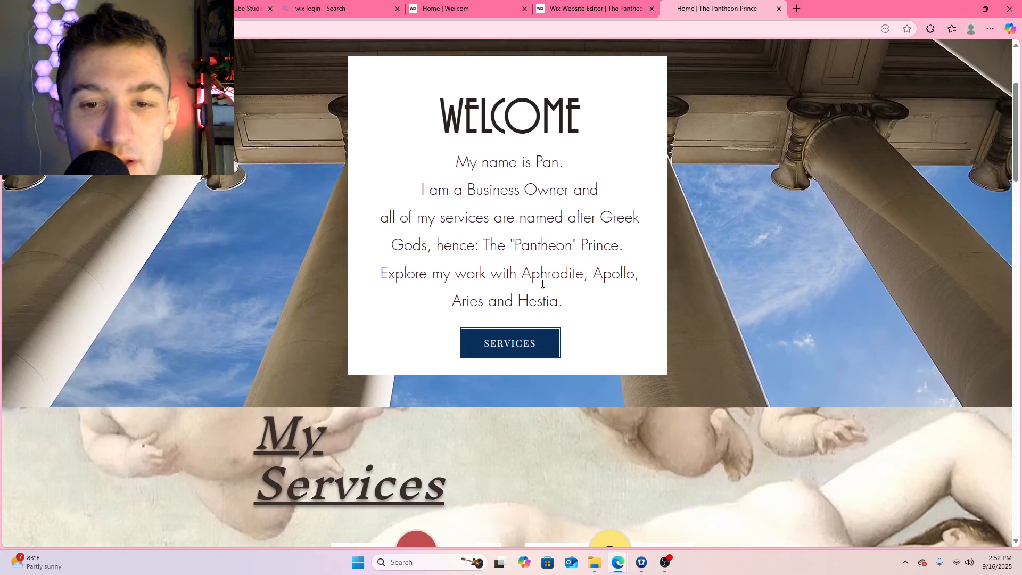
scroll(543, 284, down, 1)
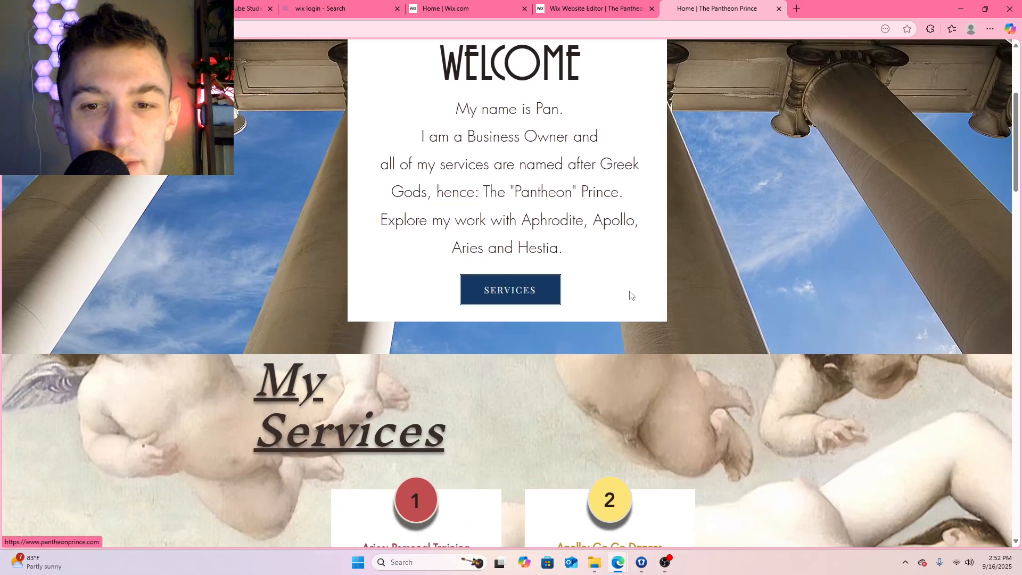
click(541, 290)
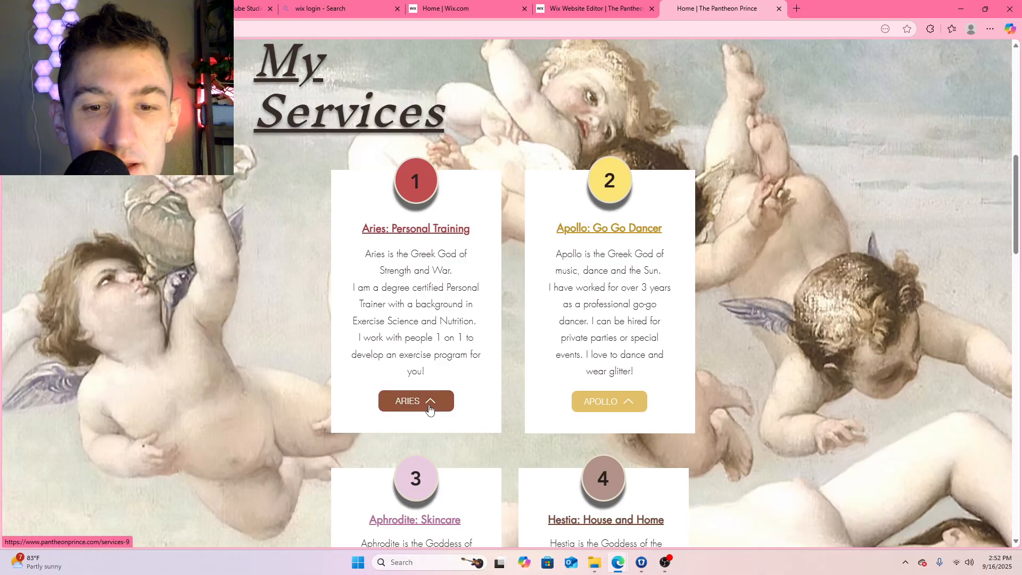
scroll(612, 409, down, 3)
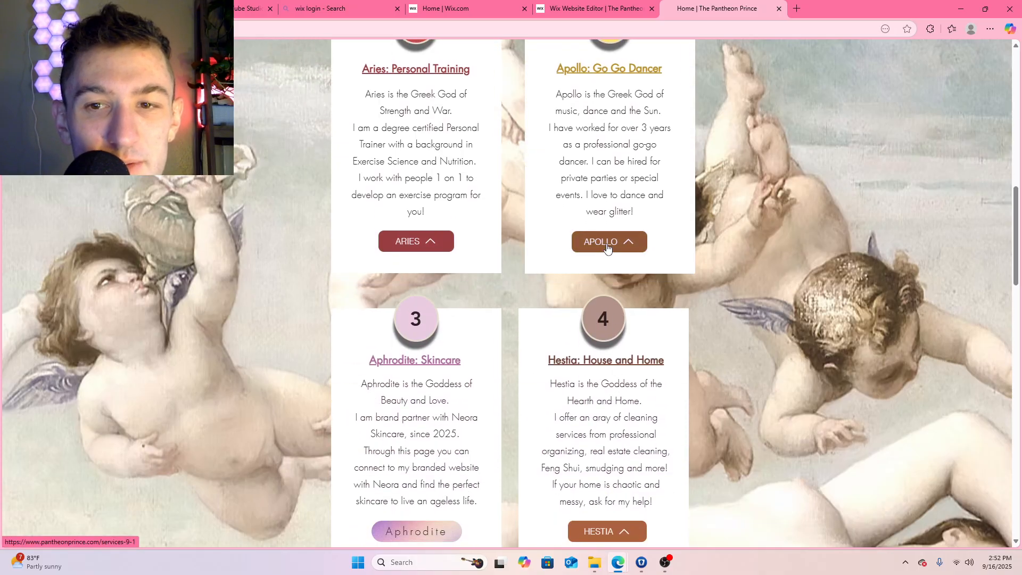
scroll(601, 376, down, 3)
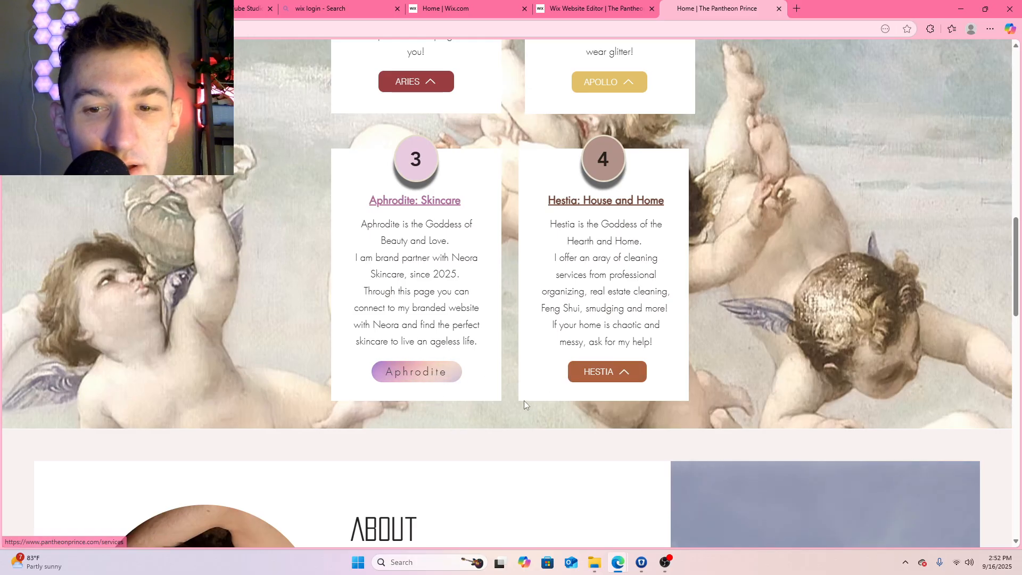
scroll(725, 315, up, 2)
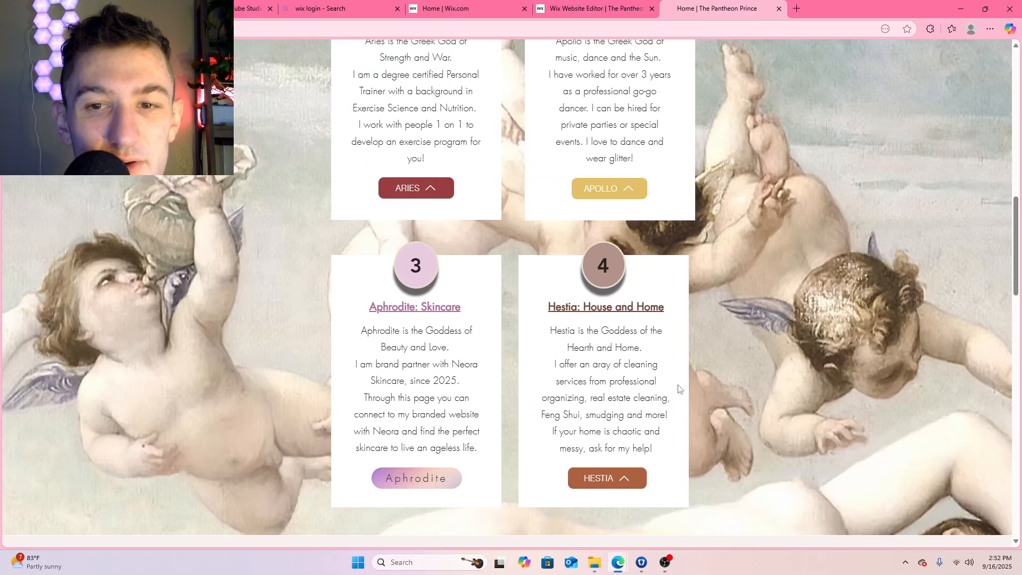
scroll(679, 387, up, 7)
scroll(680, 387, down, 6)
scroll(680, 387, down, 2)
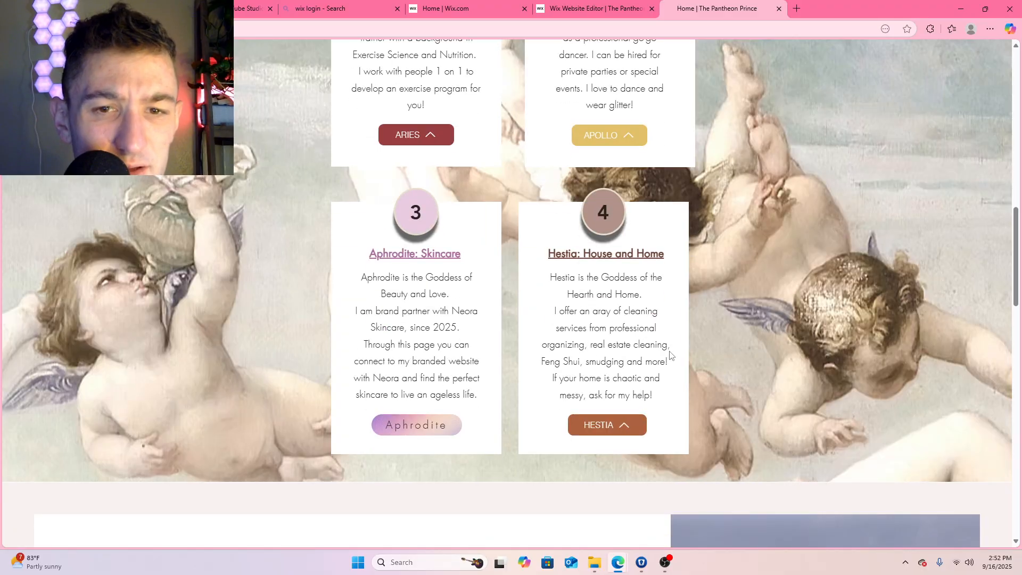
scroll(562, 358, up, 5)
scroll(490, 354, down, 1)
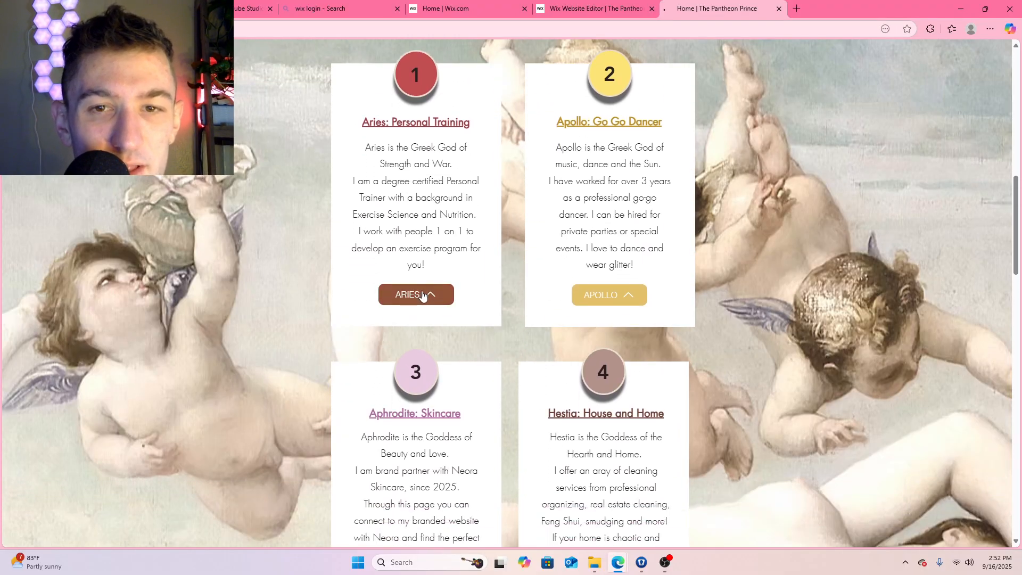
Review the live Aries, Apollo and Aphrodite pages for content and images that still need customizing
click(420, 292)
scroll(681, 285, down, 12)
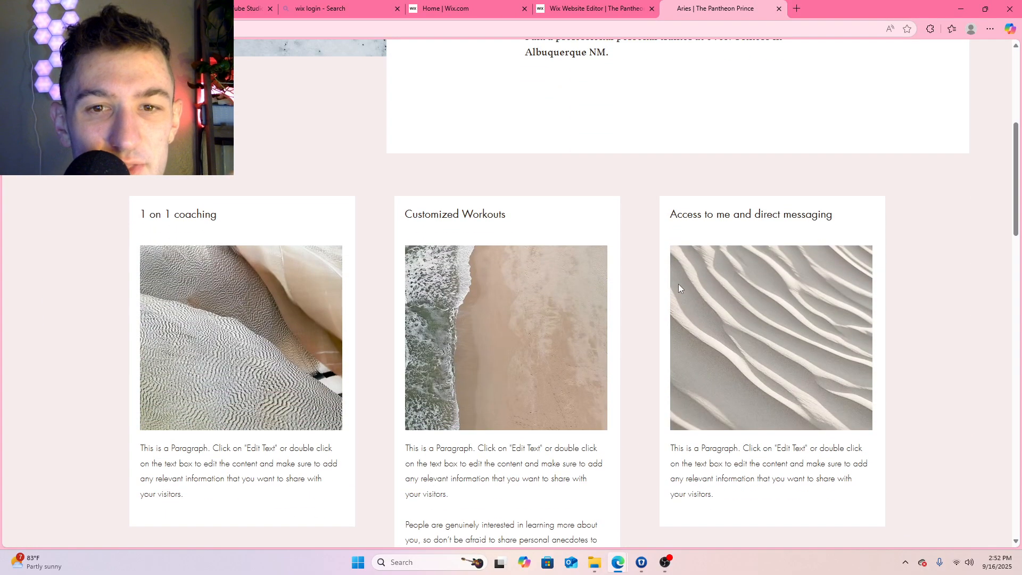
scroll(669, 286, down, 15)
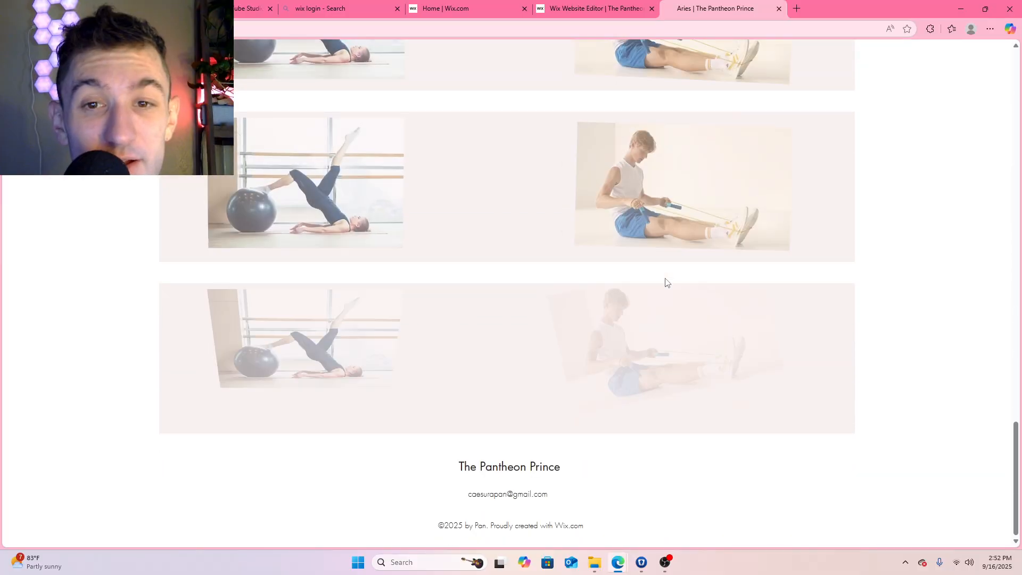
scroll(667, 282, up, 20)
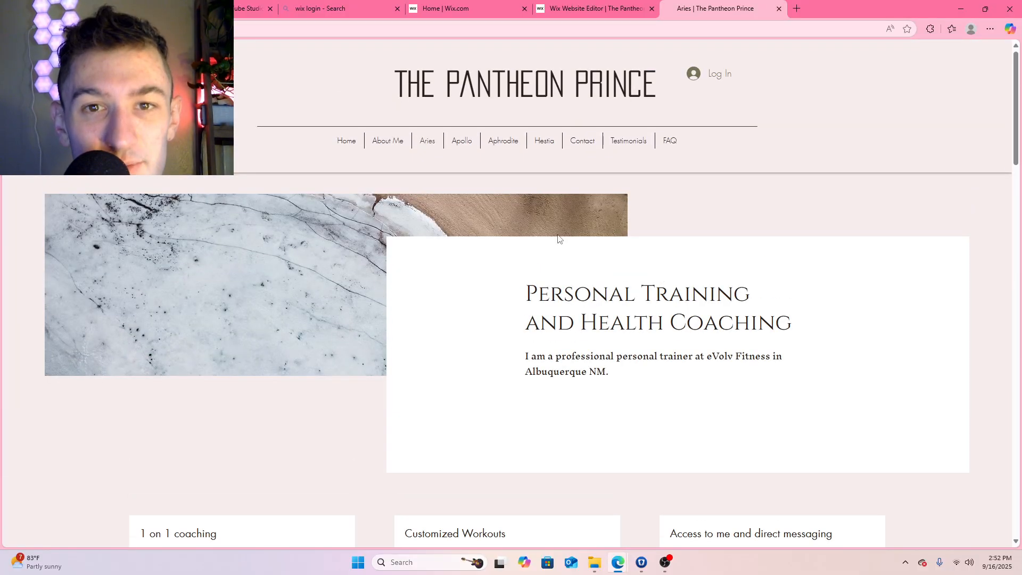
click(467, 142)
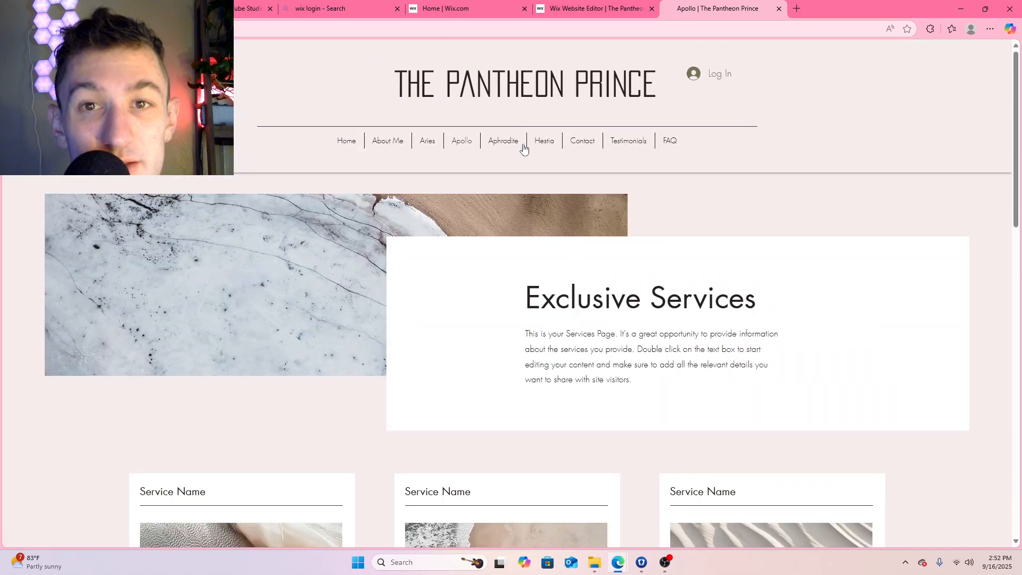
click(506, 144)
scroll(579, 229, down, 4)
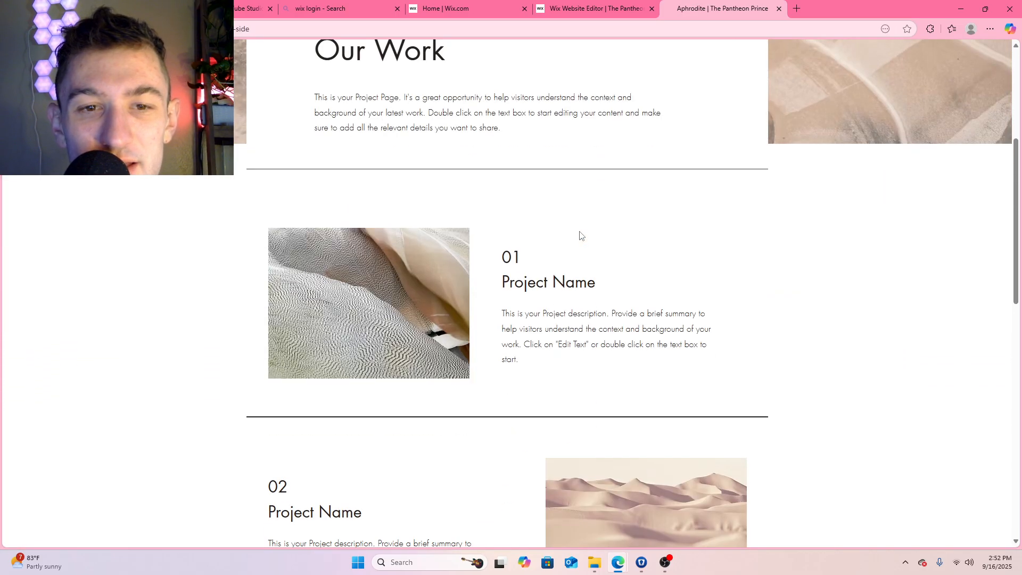
scroll(580, 235, up, 5)
Review the live Hestia page, examining its Cleaning Services banner and the section below it
click(544, 141)
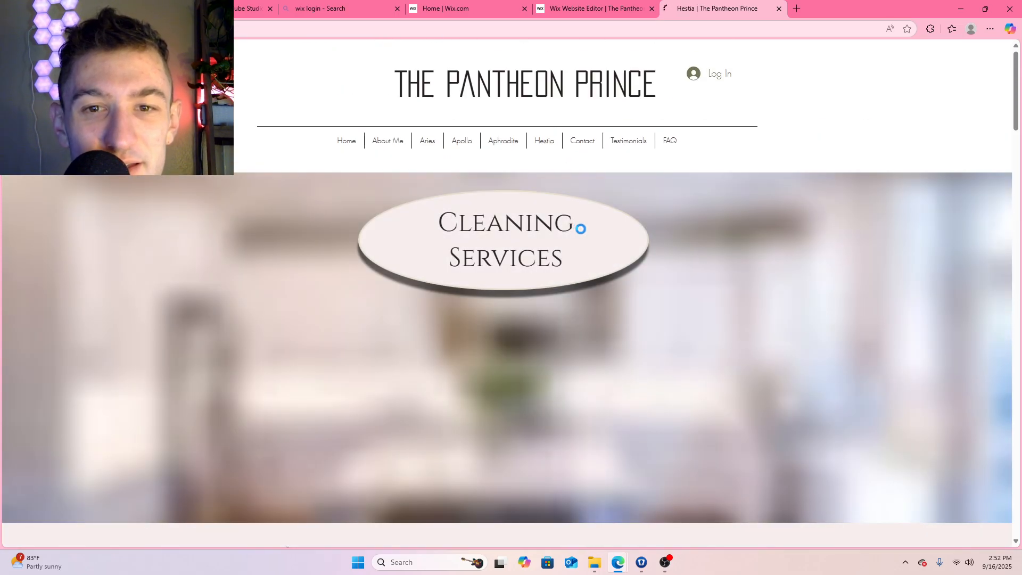
scroll(647, 248, down, 5)
scroll(647, 248, up, 3)
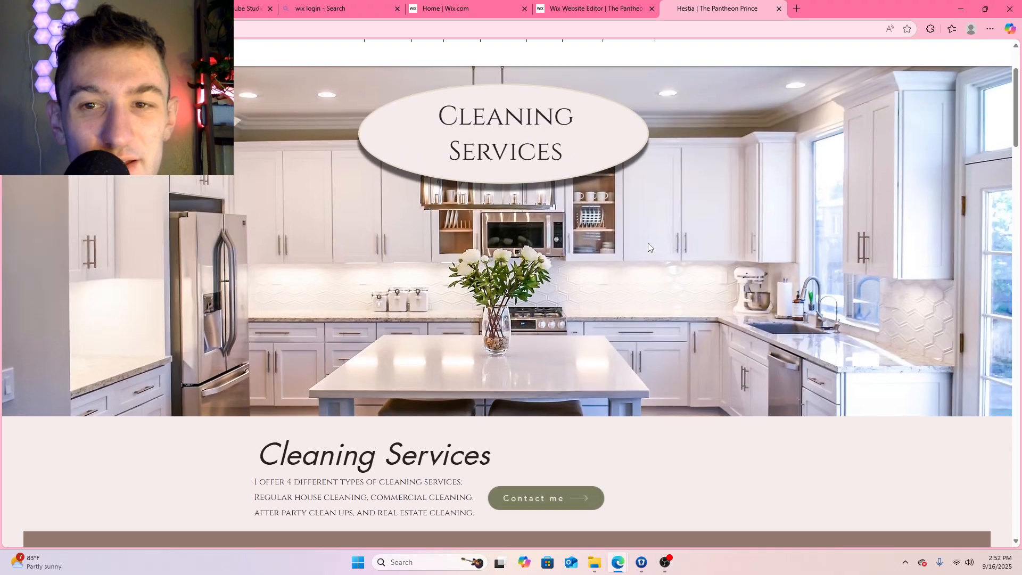
scroll(647, 250, down, 4)
scroll(660, 240, up, 4)
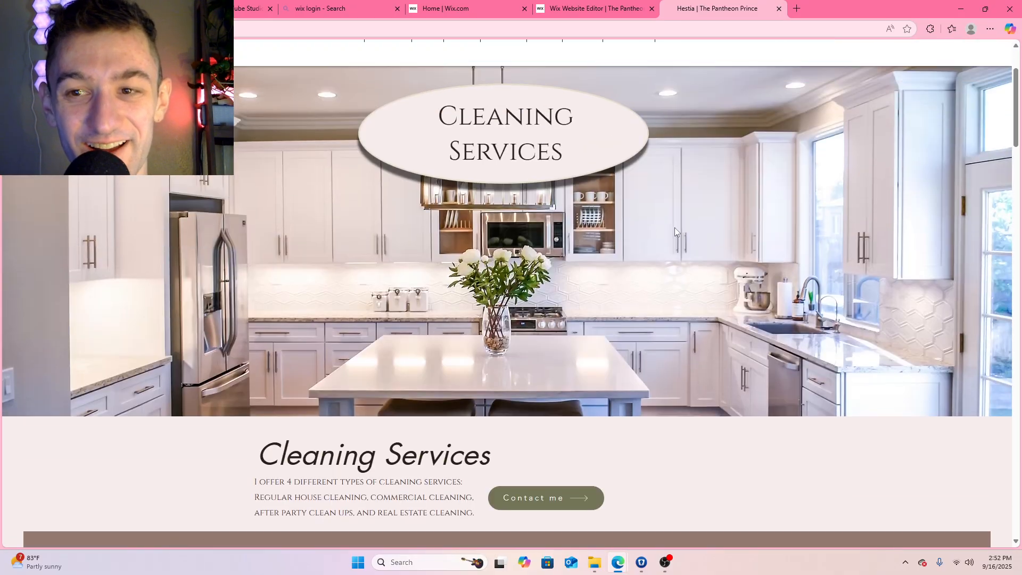
right_click(739, 241)
click(631, 254)
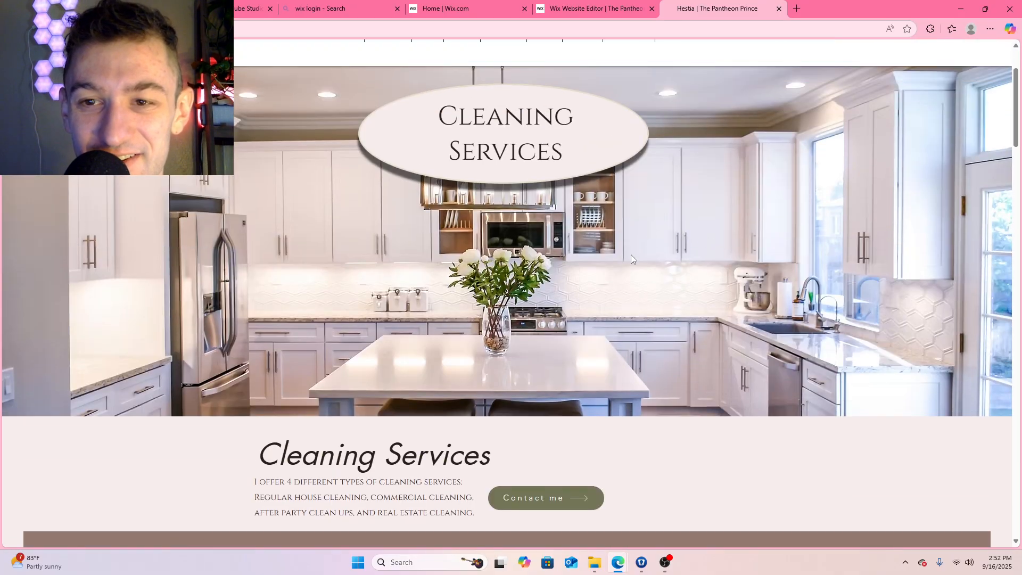
Switch back to the site editor and open the Hestia page for editing
click(590, 9)
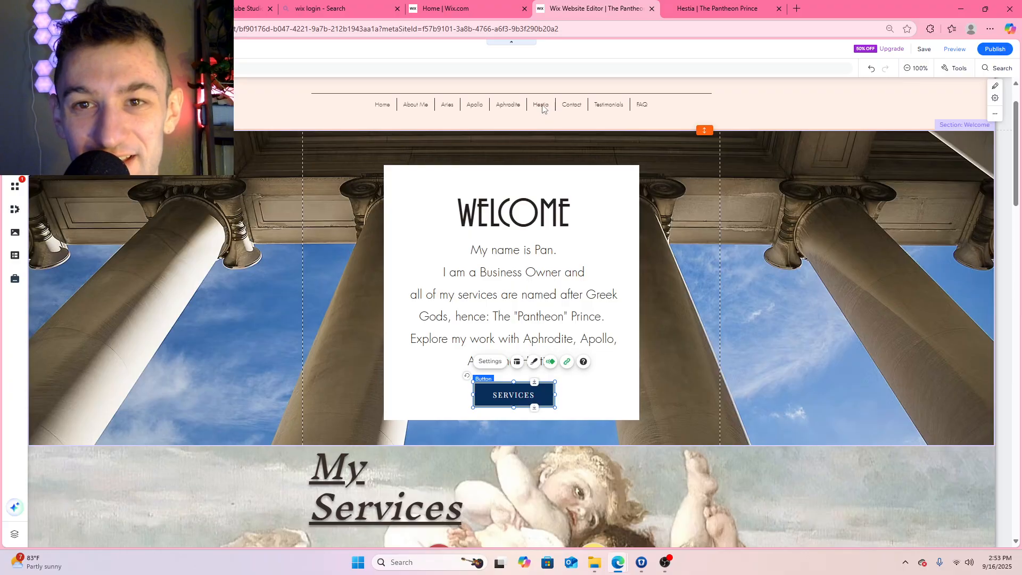
click(15, 112)
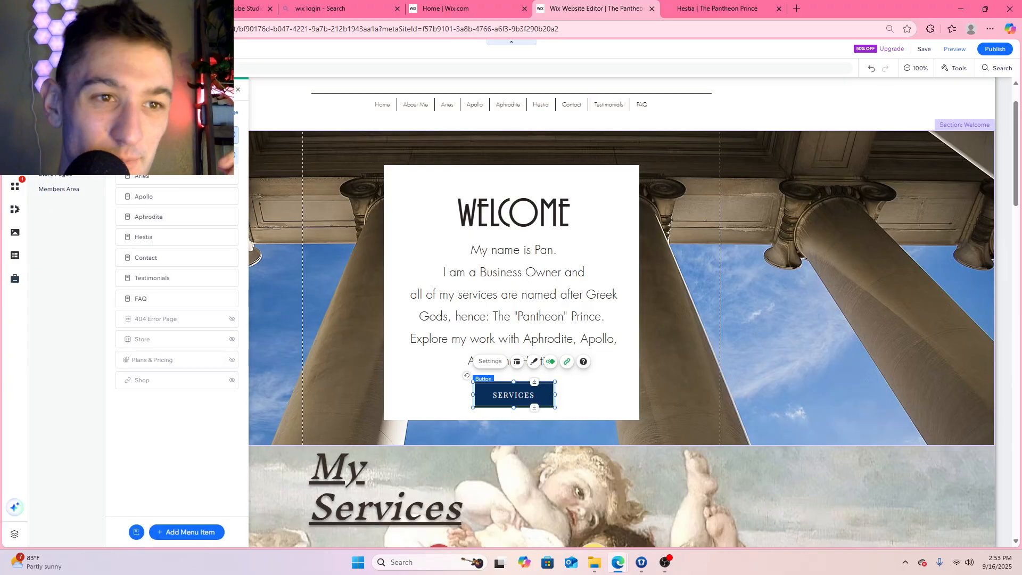
click(172, 239)
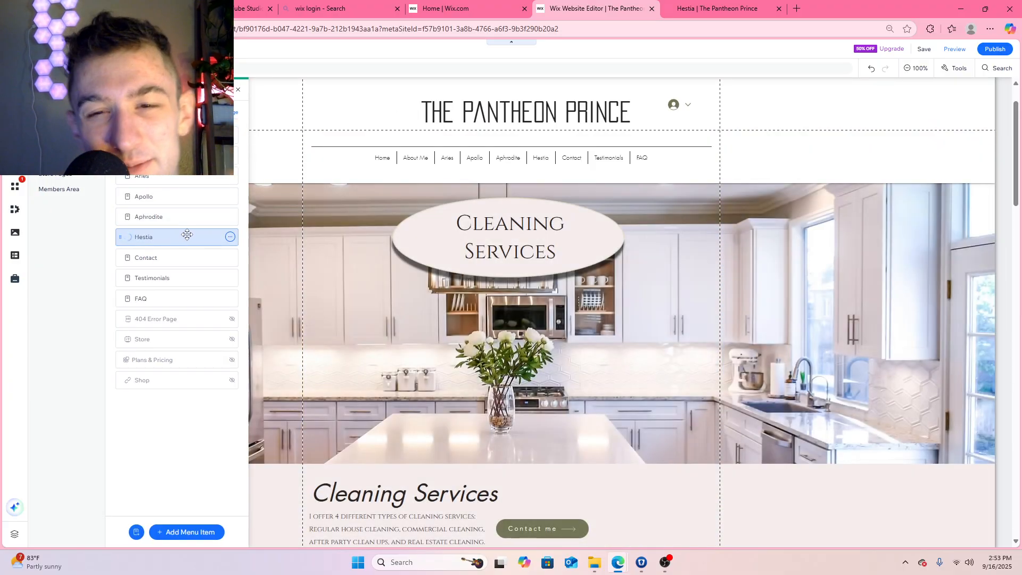
Open the image library for changing the background of the Cleaning Services banner strip on the Hestia page
click(801, 280)
right_click(797, 283)
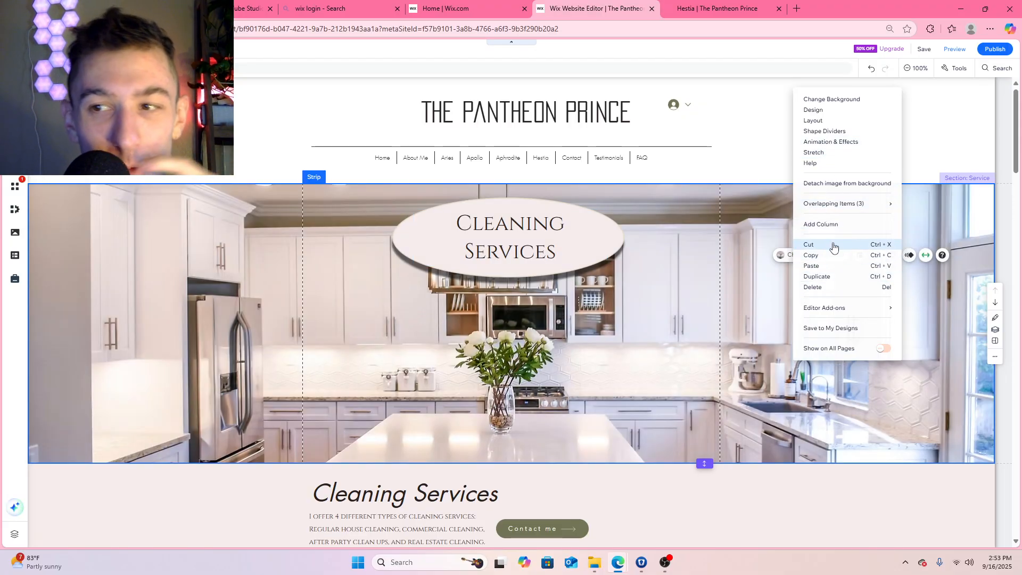
click(770, 291)
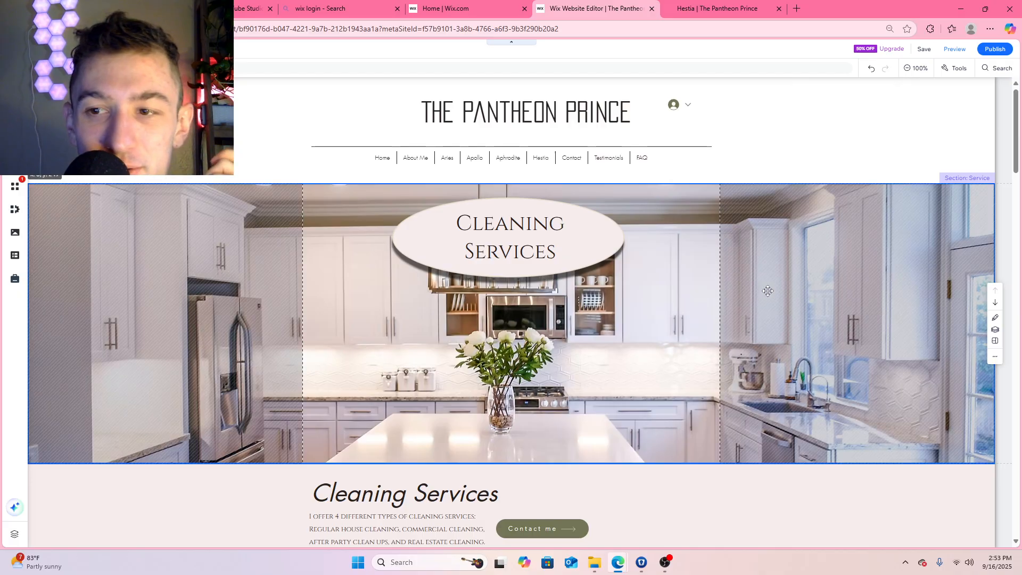
click(807, 247)
click(819, 224)
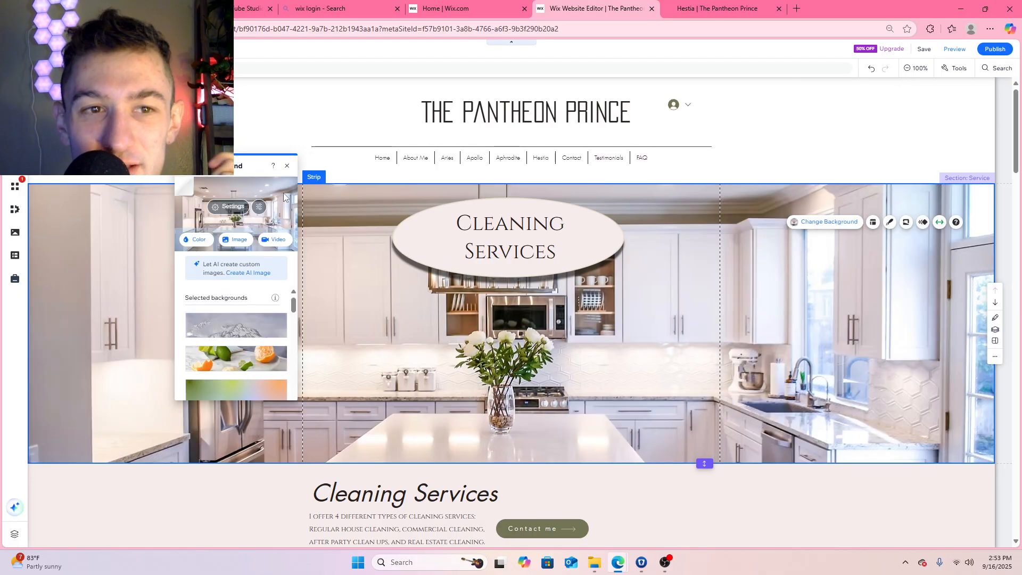
click(239, 240)
Search the Wix media for "fairy house" and browse the images for a suitable banner background
click(308, 149)
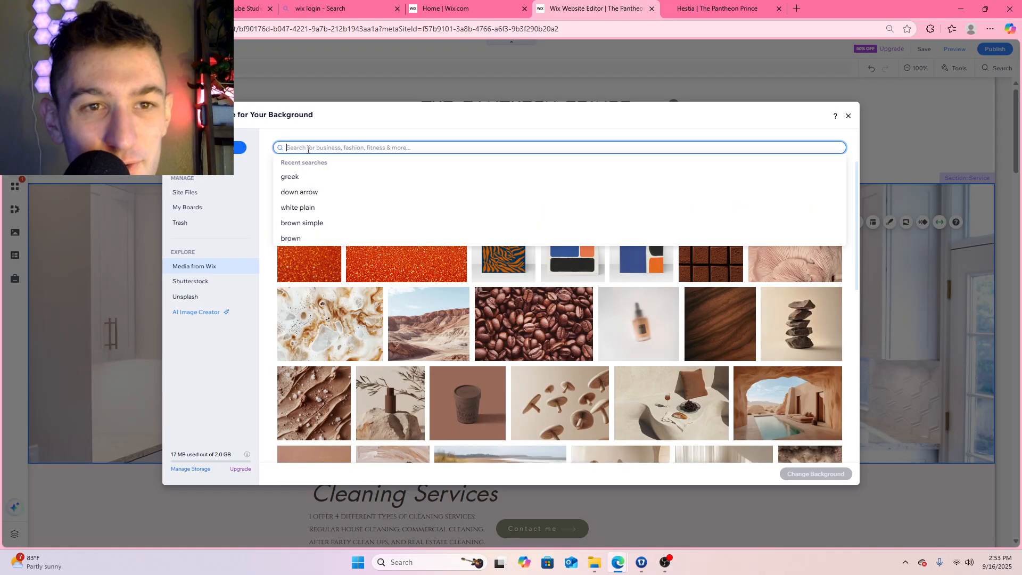
text(t)
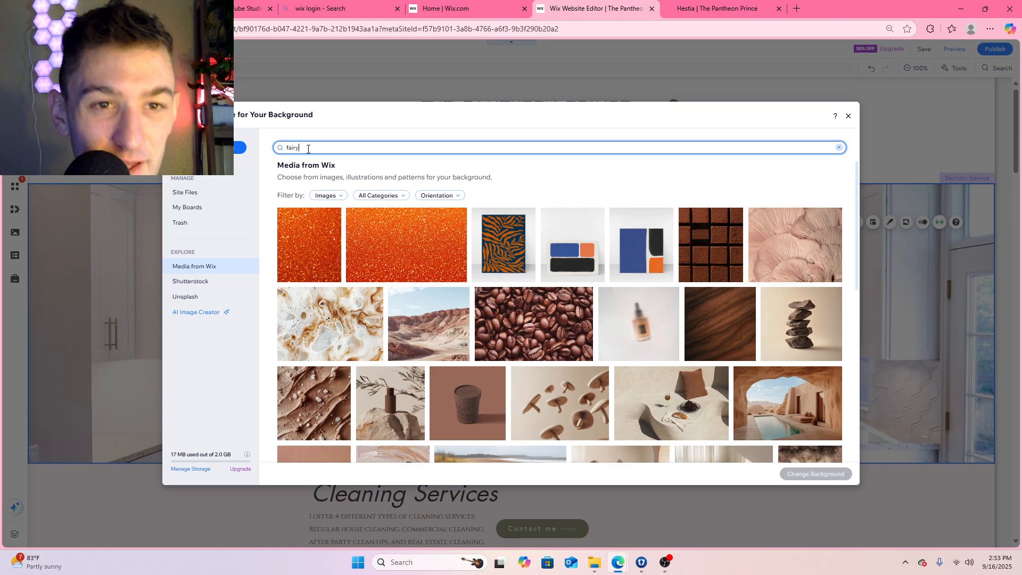
text(airy house)
key(Return)
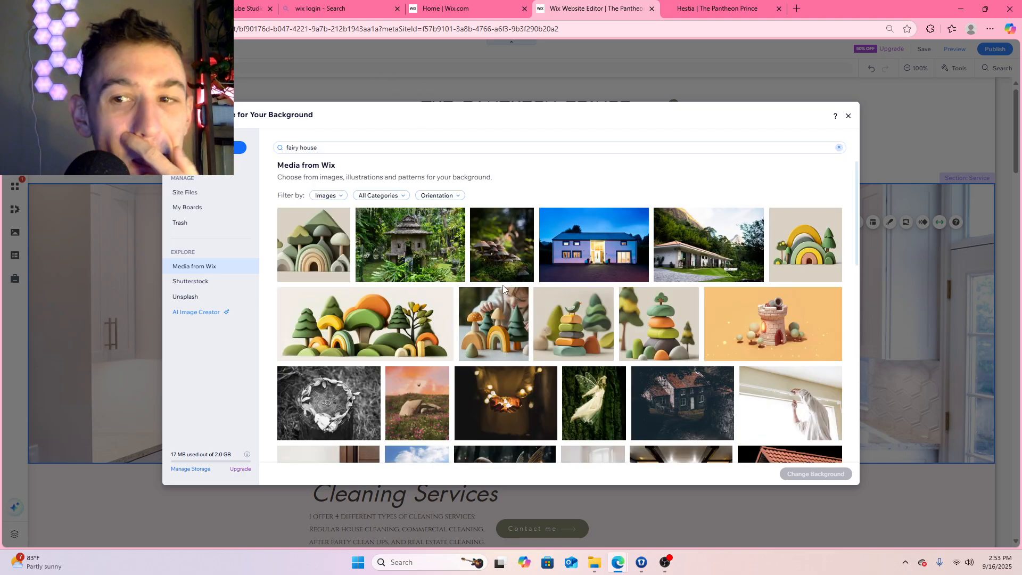
scroll(701, 324, down, 2)
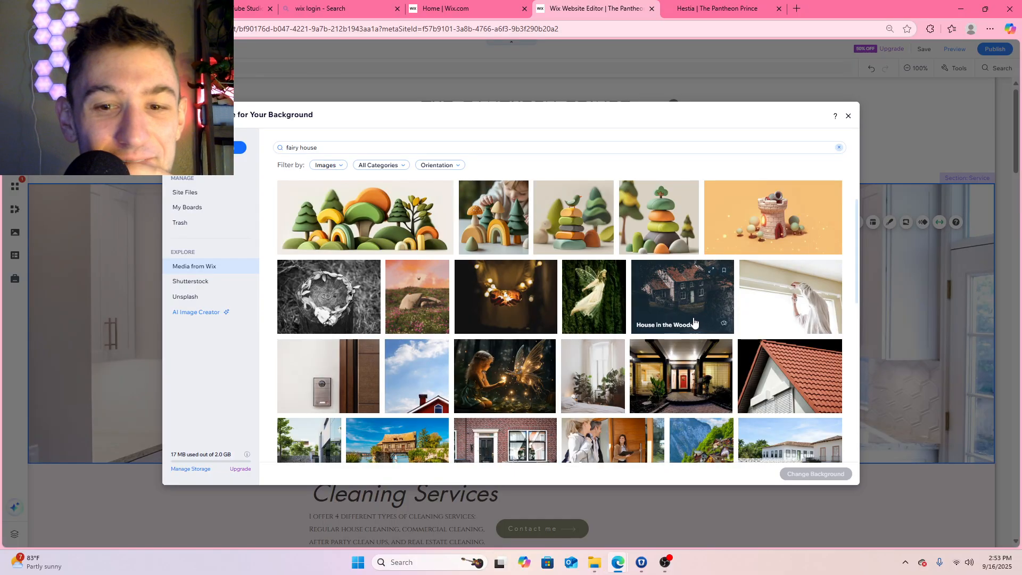
scroll(694, 322, down, 1)
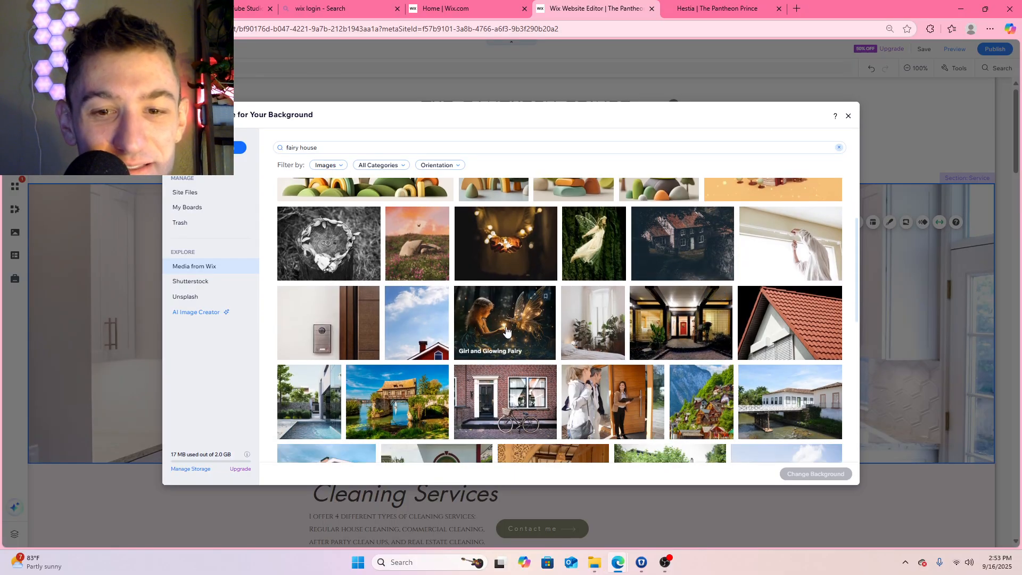
scroll(532, 332, down, 5)
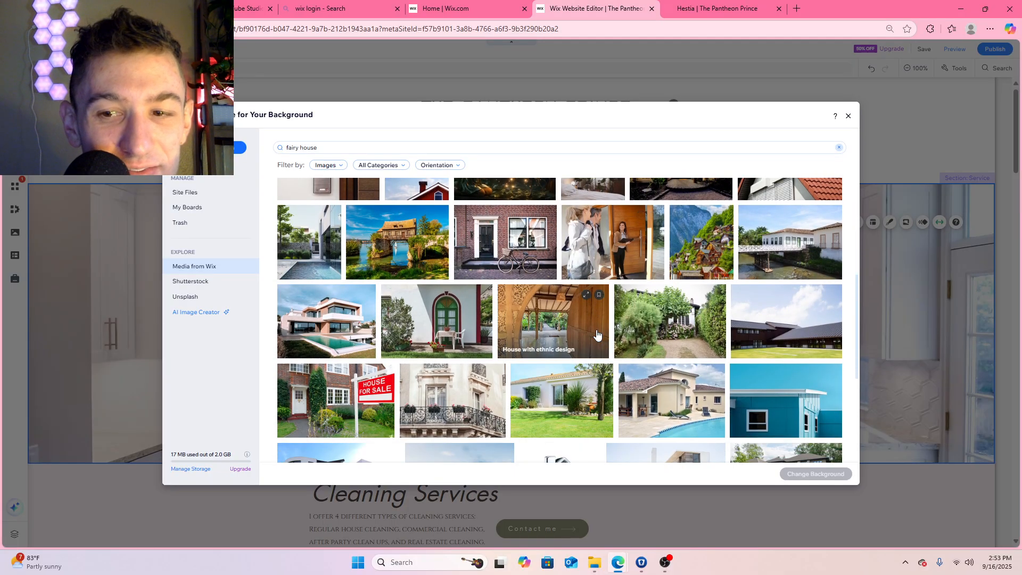
scroll(582, 336, down, 3)
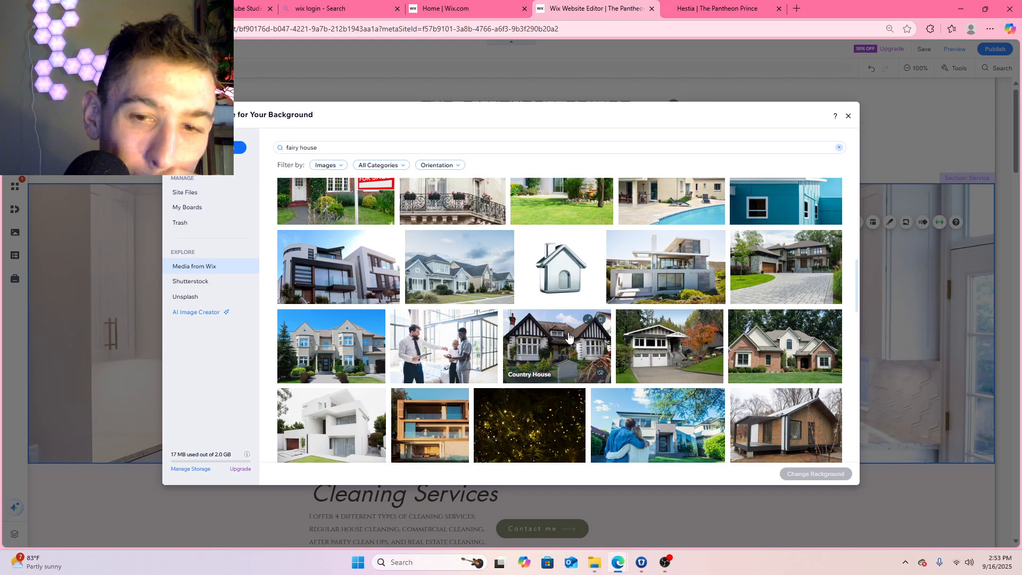
scroll(568, 336, down, 2)
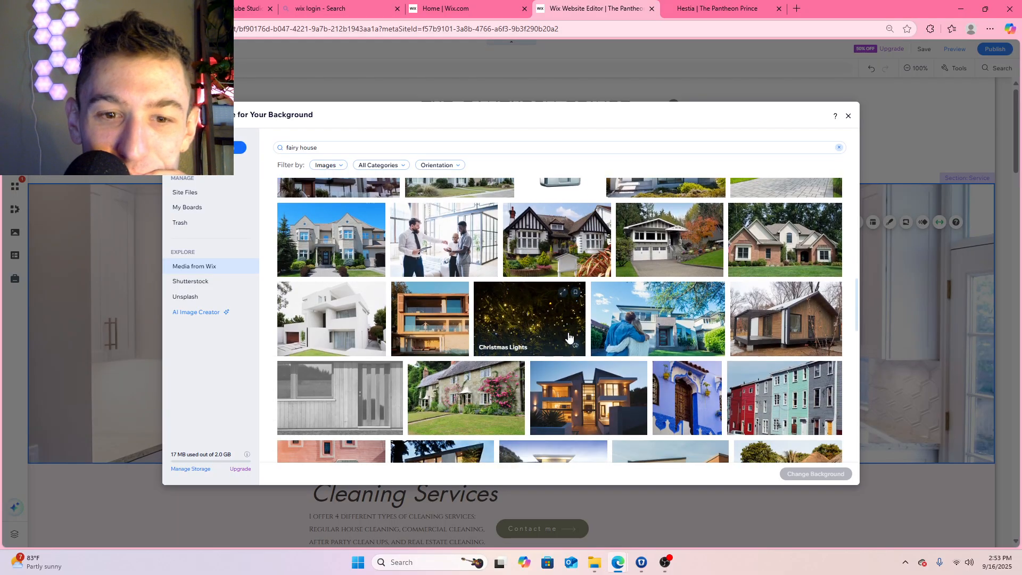
scroll(569, 336, down, 4)
scroll(567, 337, up, 1)
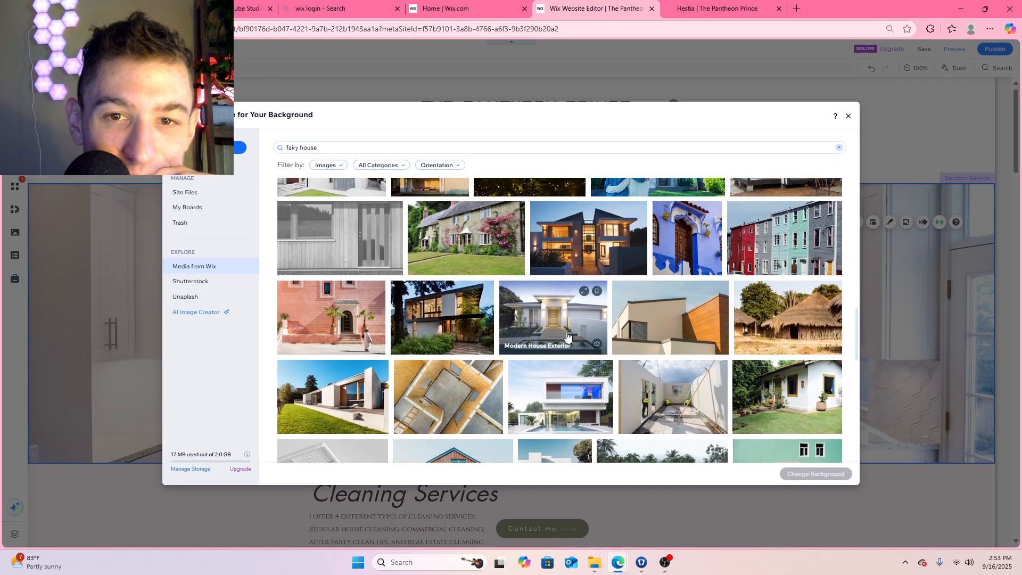
scroll(563, 336, up, 10)
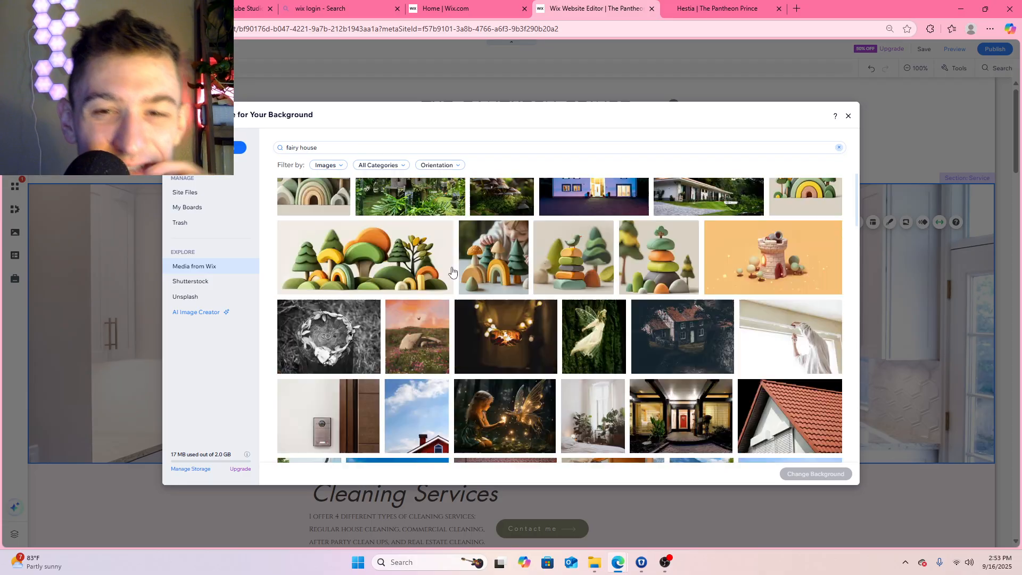
Search the Wix media for "hearth" and browse the images for a suitable banner background
click(351, 147)
text(hearth)
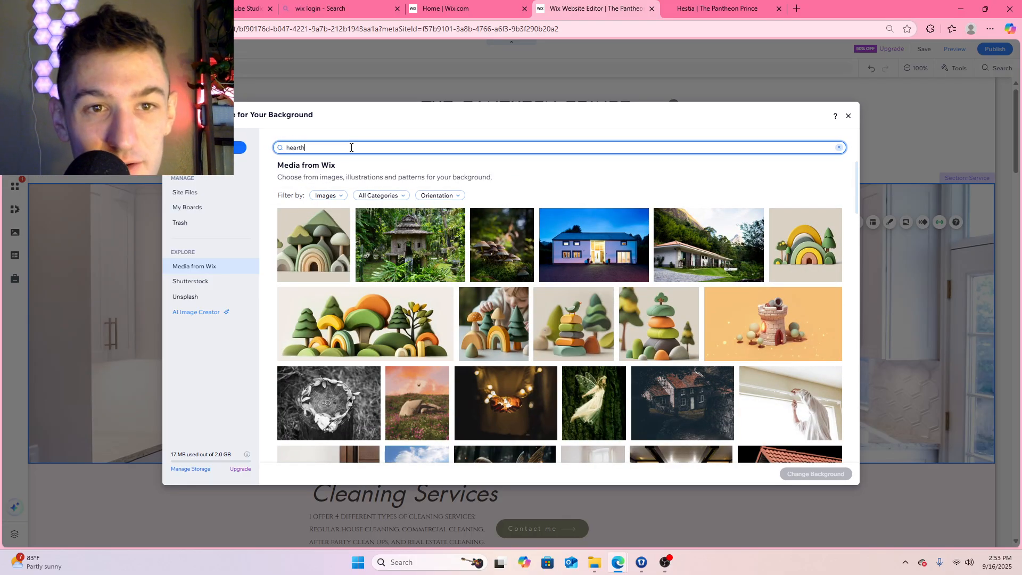
key(Return)
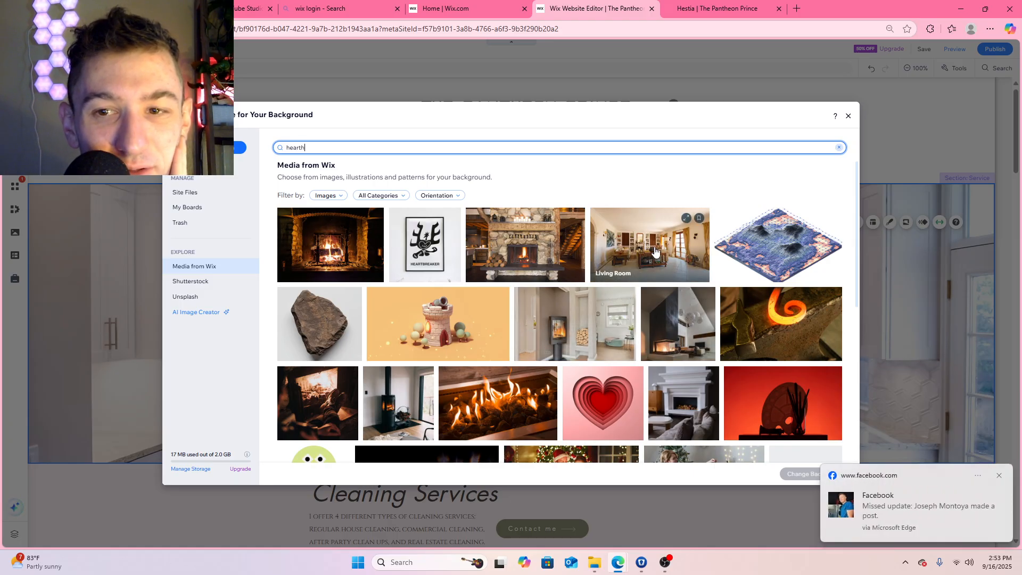
scroll(636, 366, down, 1)
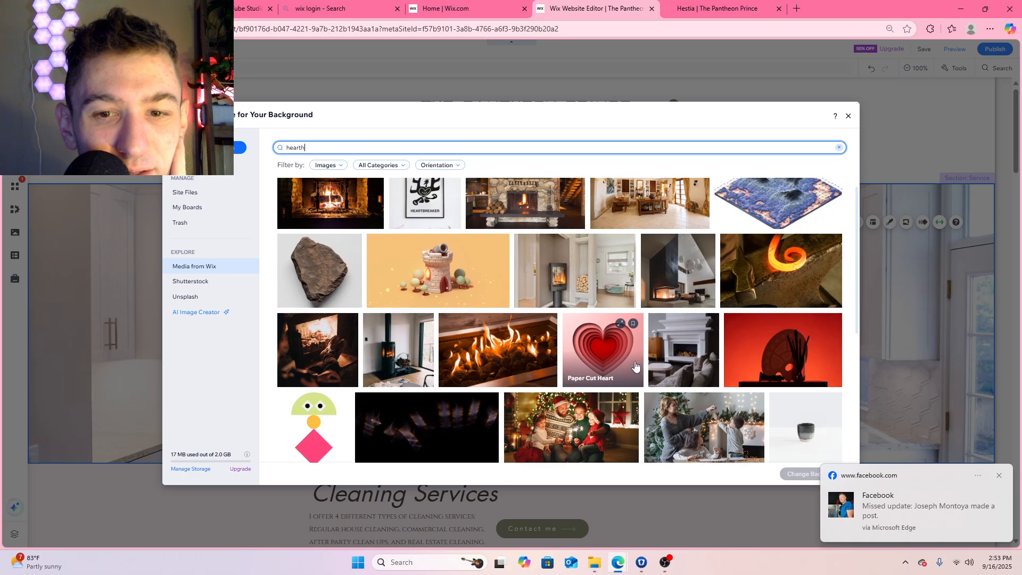
scroll(636, 366, down, 1)
scroll(617, 361, down, 2)
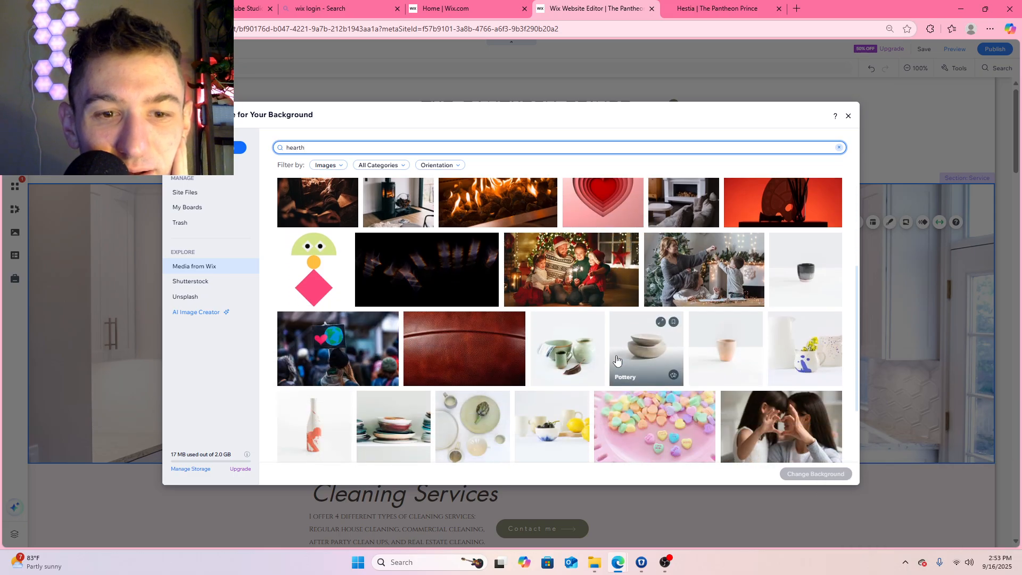
scroll(617, 361, down, 2)
scroll(616, 360, up, 6)
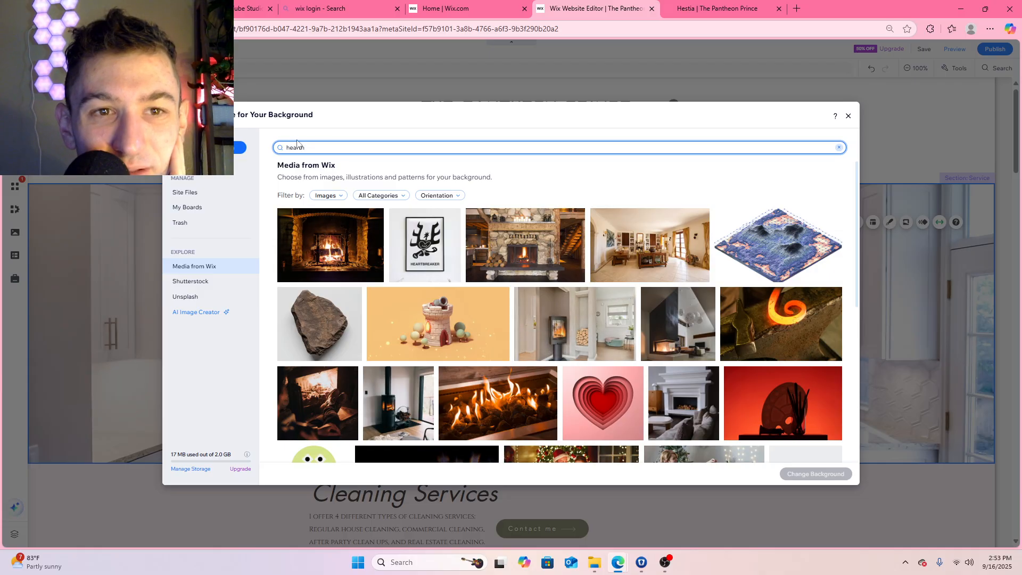
Search for "living room" and set the Living Room Interior photo of the beige sofa and glass vases as the banner background
text(liv)
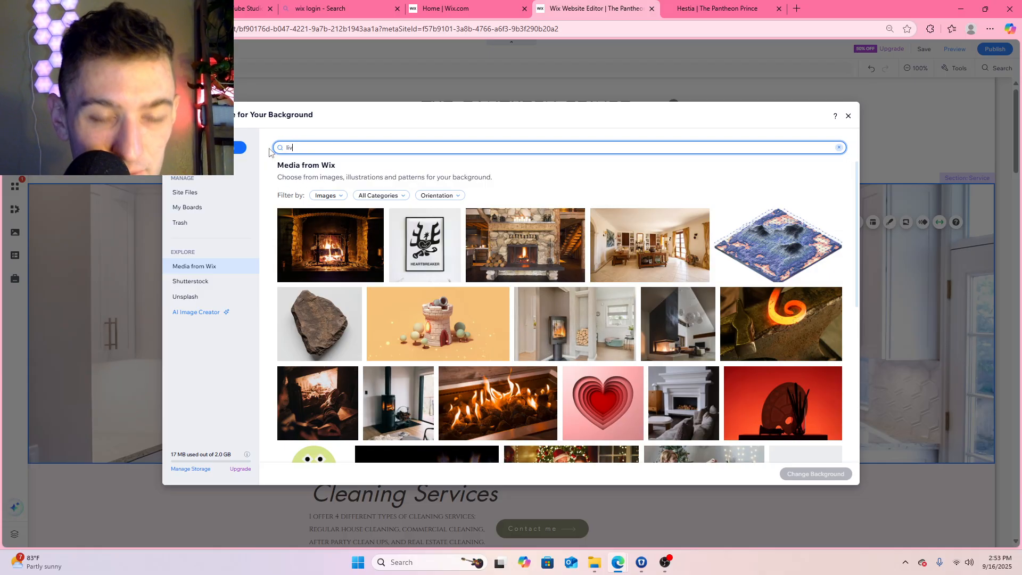
text(ing room)
key(Return)
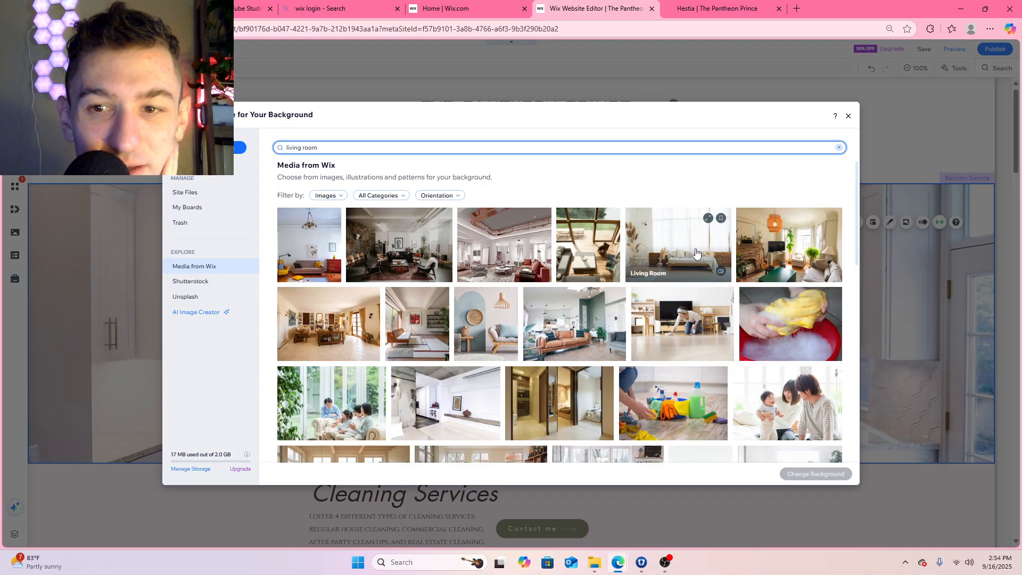
scroll(696, 252, down, 2)
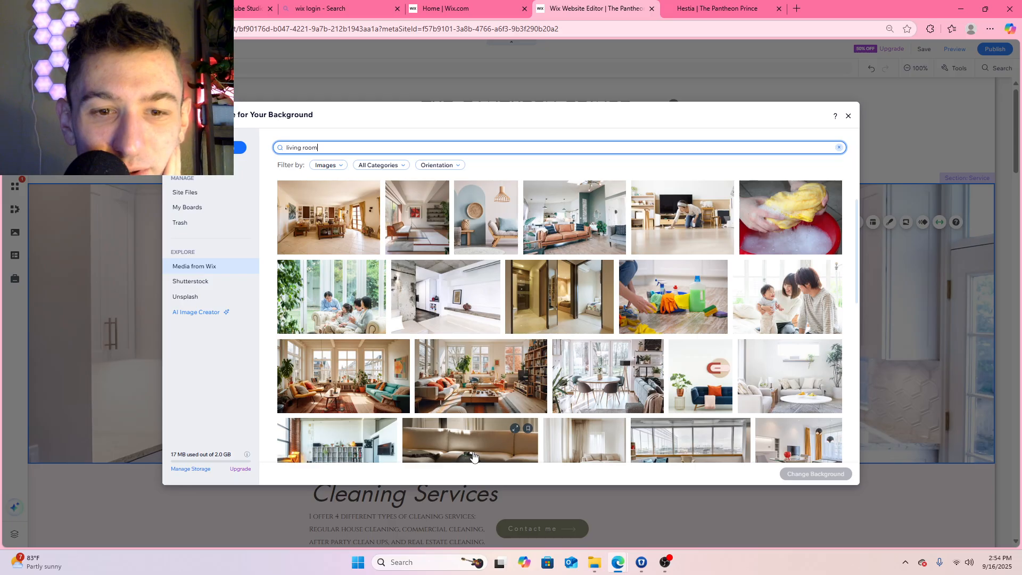
scroll(495, 367, down, 3)
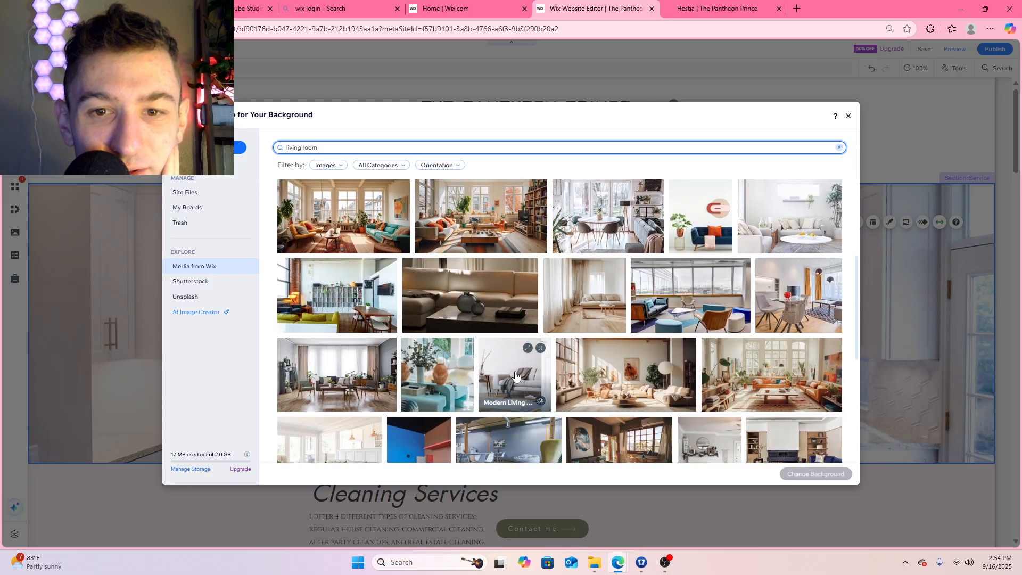
click(491, 296)
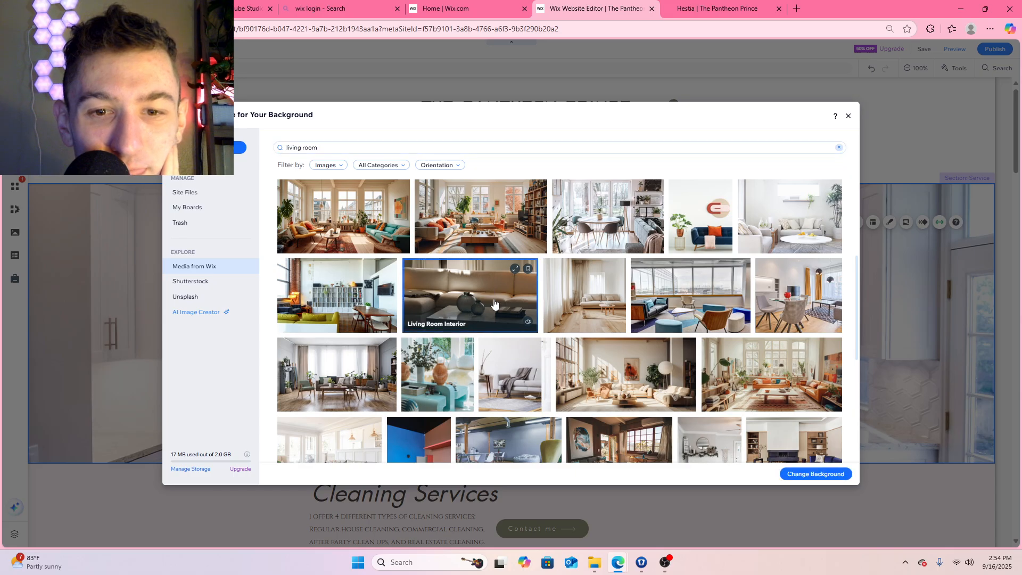
double_click(492, 286)
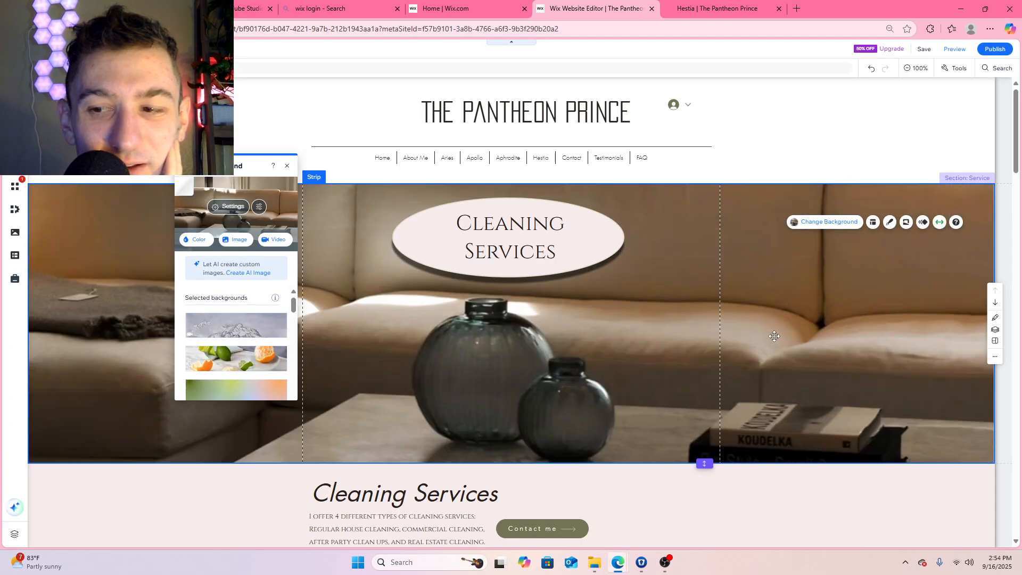
scroll(774, 336, down, 2)
scroll(774, 335, up, 2)
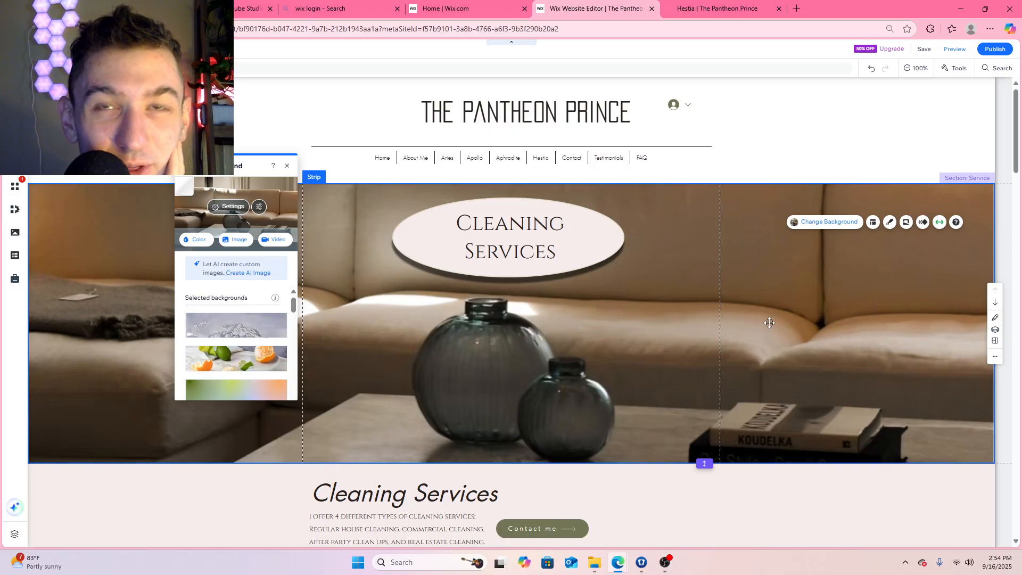
Try the 3D effect on the Cleaning Services banner's background, then set the effect to Pan
right_click(771, 308)
click(750, 310)
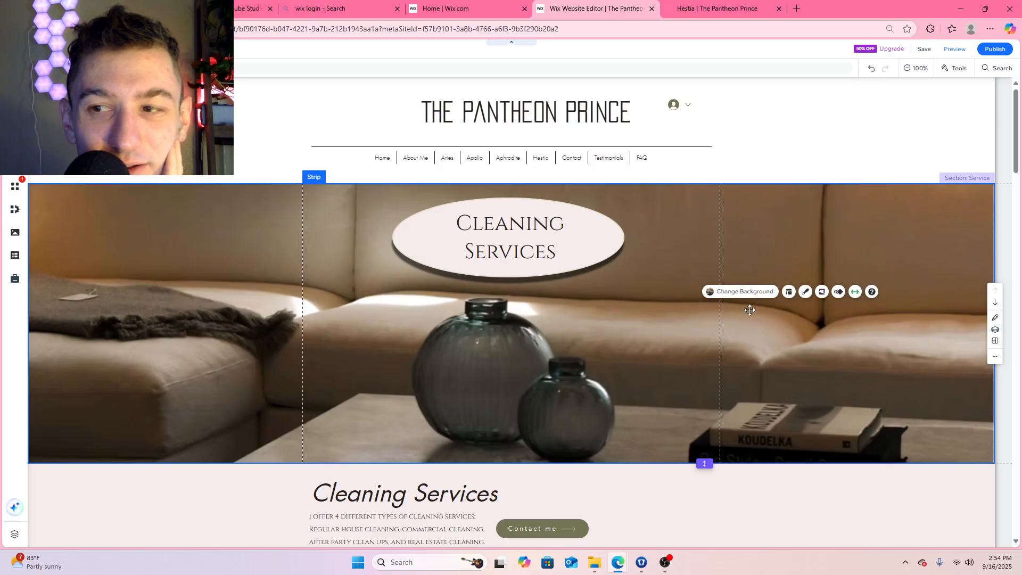
click(838, 292)
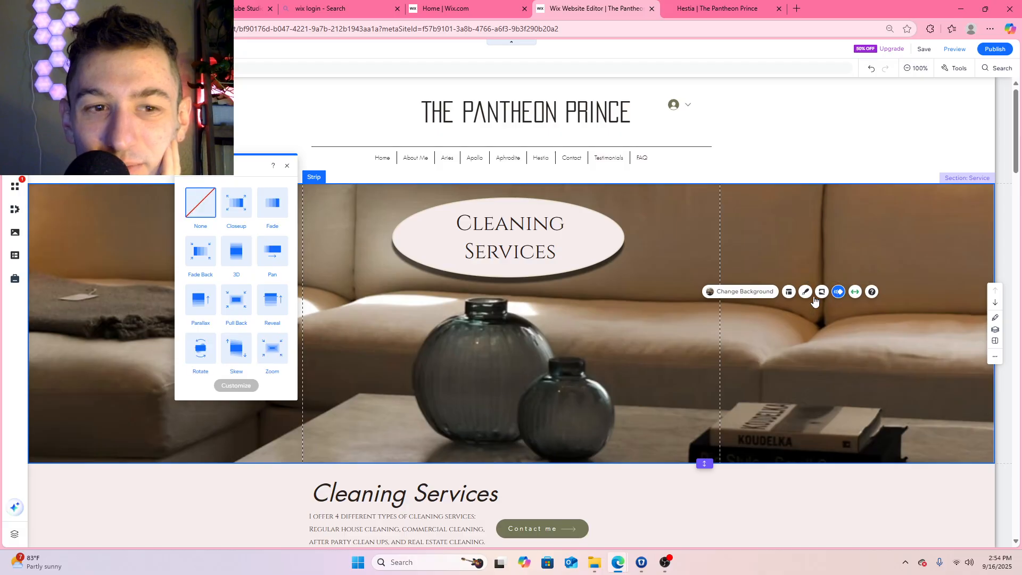
click(244, 256)
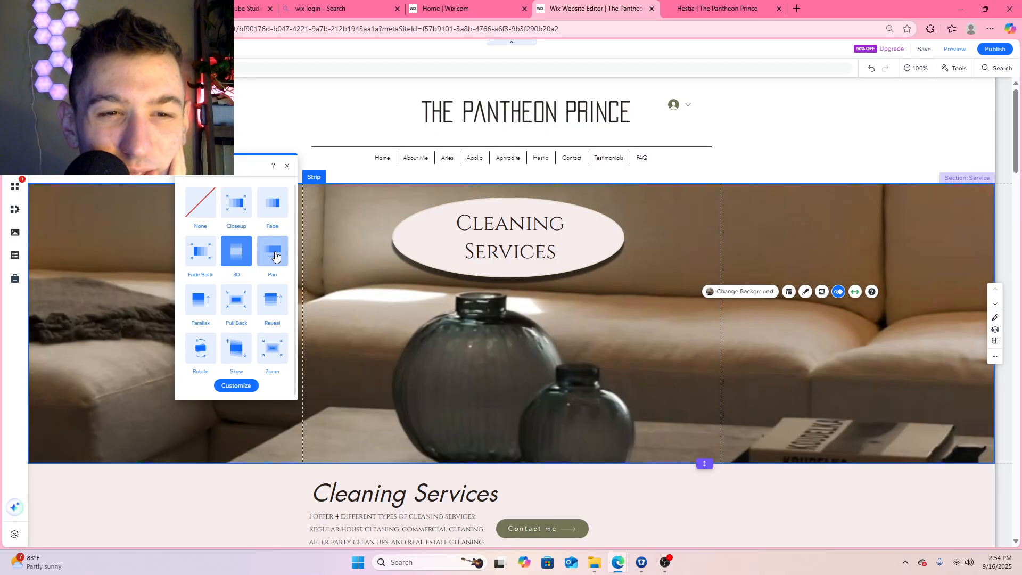
click(275, 257)
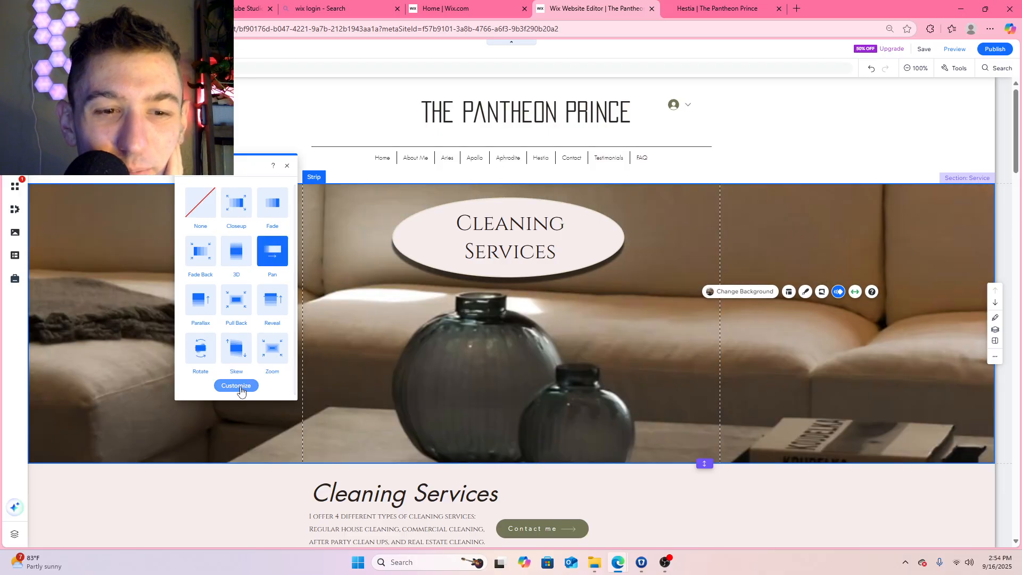
click(287, 167)
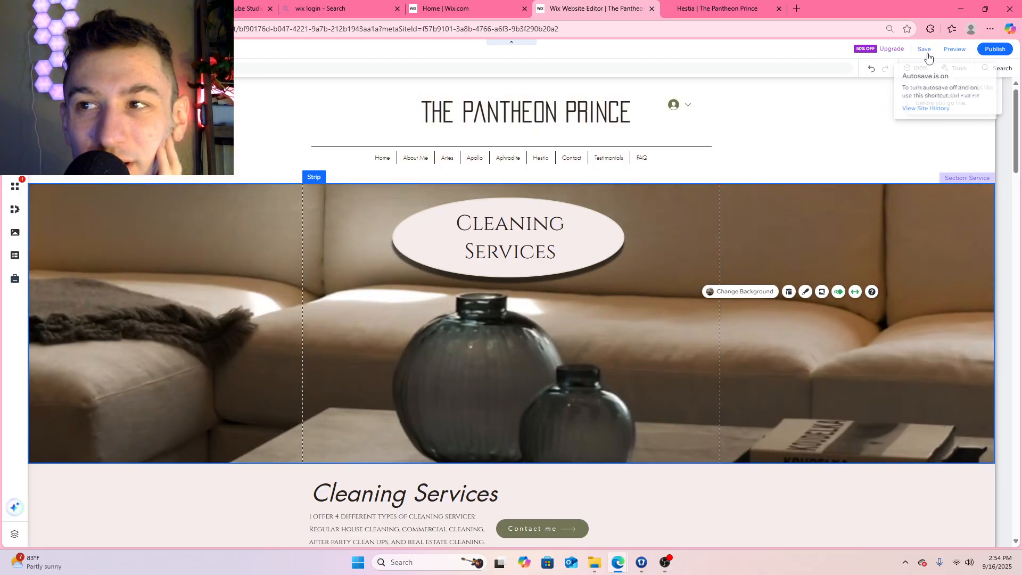
Save the Hestia page changes, publish the site and dismiss the confirmation
click(924, 48)
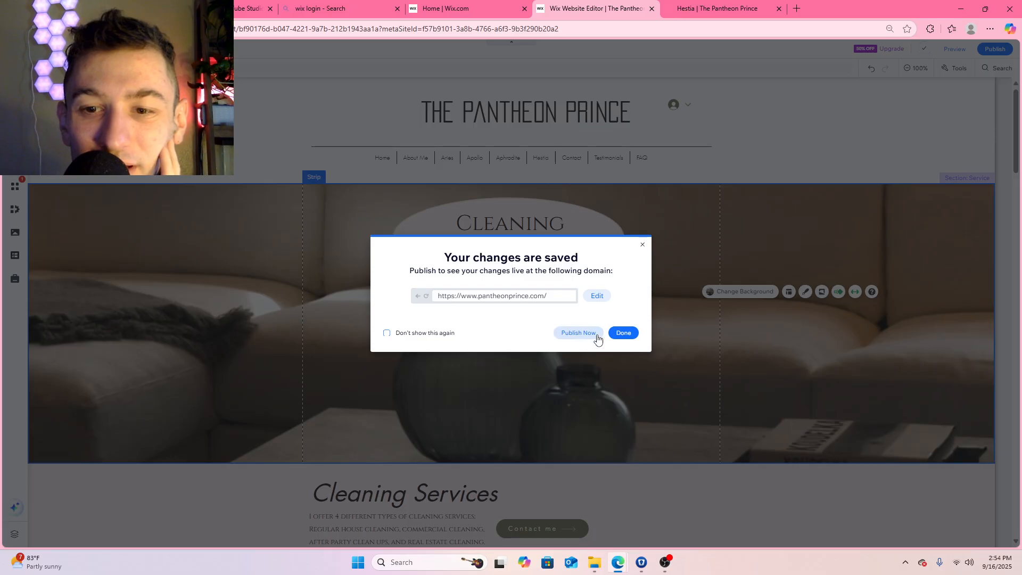
click(596, 336)
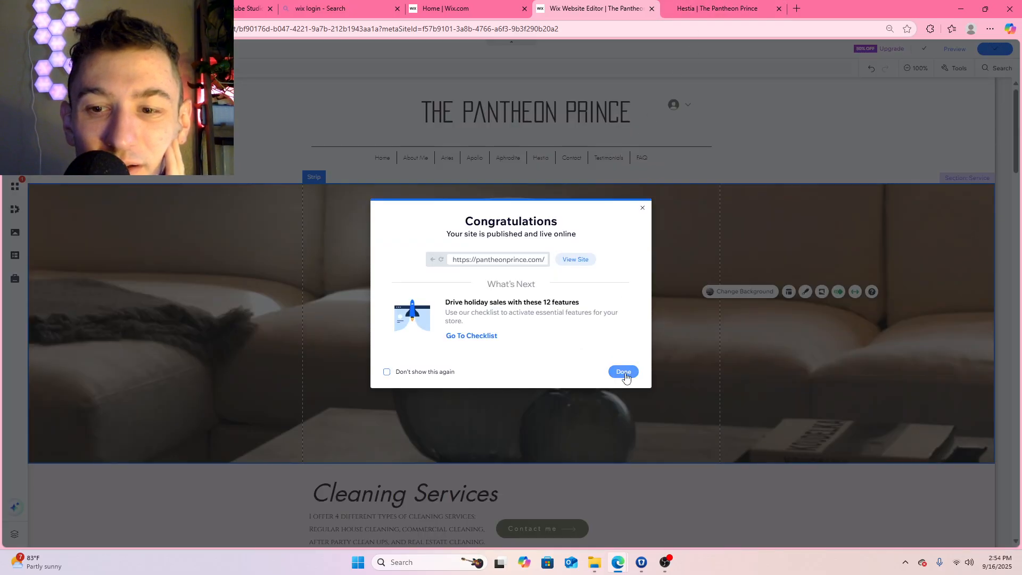
click(623, 371)
Switch to the live Hestia page, reload it and check the banner's background while moving through the page
click(718, 8)
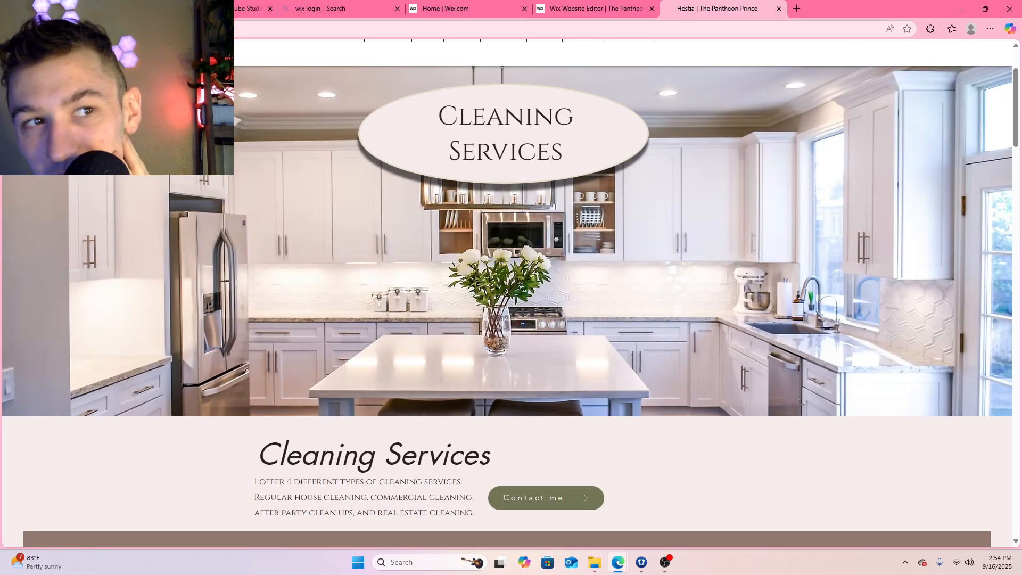
scroll(338, 202, up, 2)
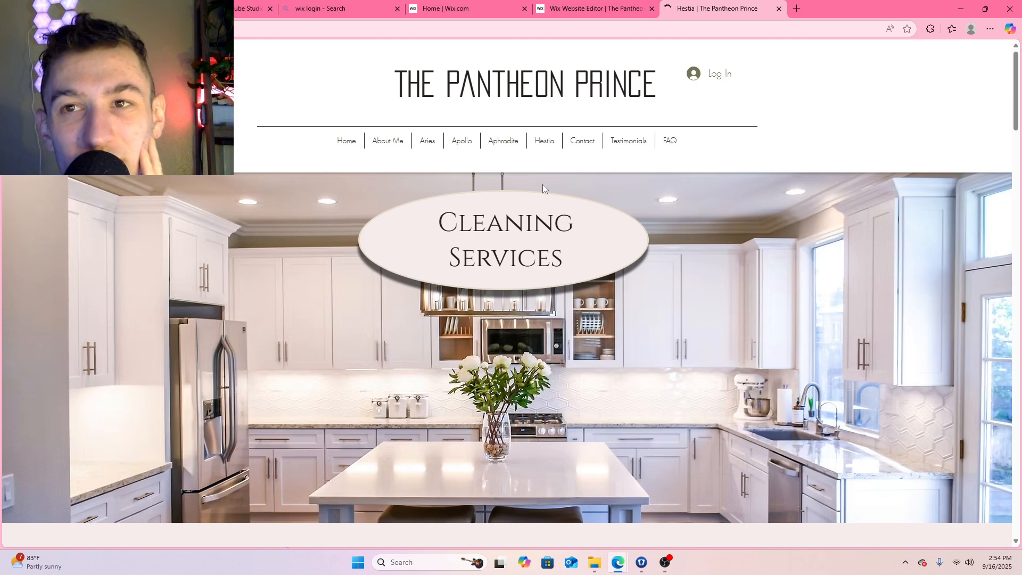
scroll(756, 188, down, 1)
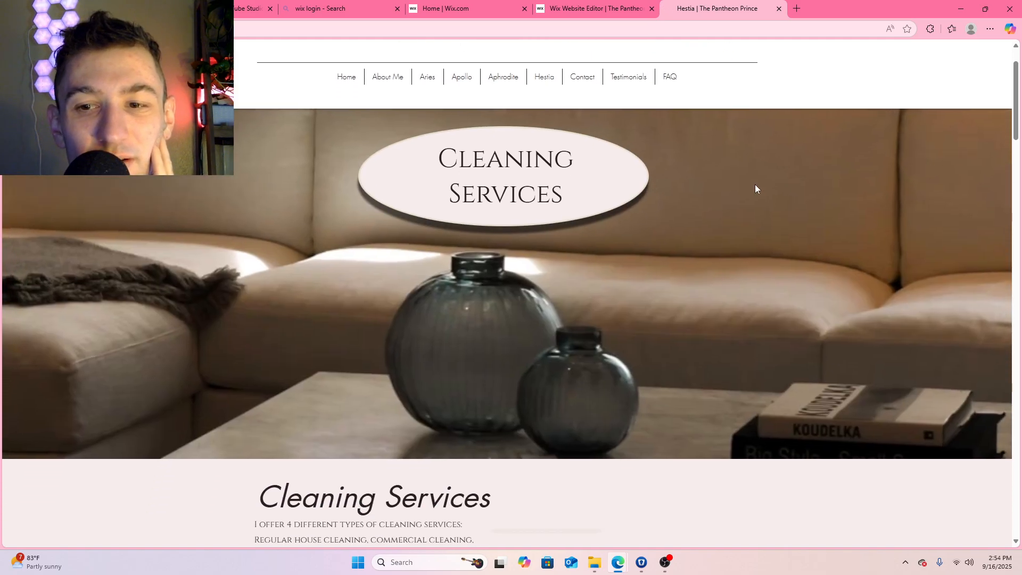
Examine how the wide banner background shifts on the live Hestia page, down to the cleaning service cards, and return to the Wix editor
scroll(755, 185, down, 3)
scroll(755, 184, up, 3)
scroll(733, 212, down, 1)
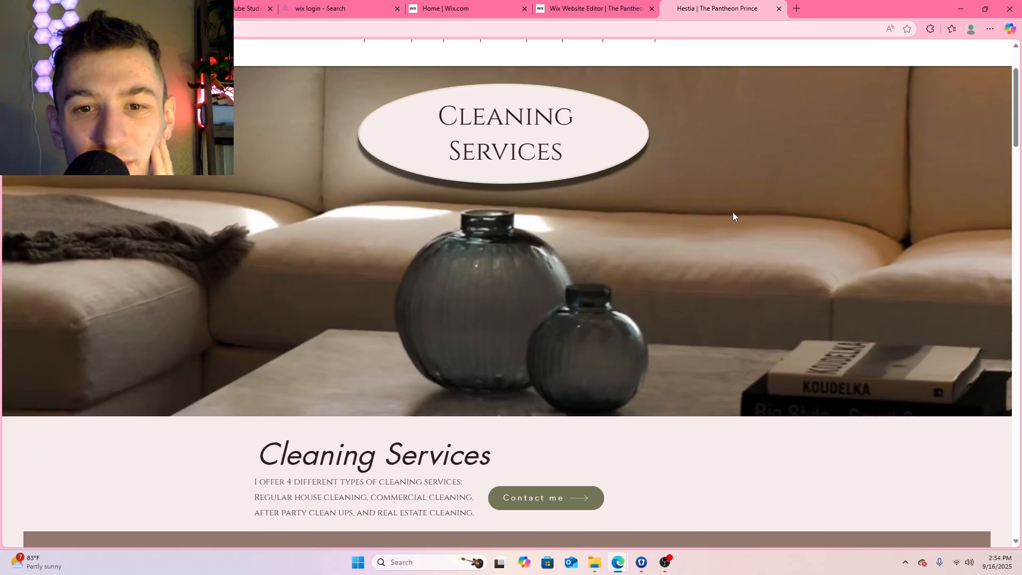
scroll(693, 262, up, 2)
scroll(693, 261, down, 8)
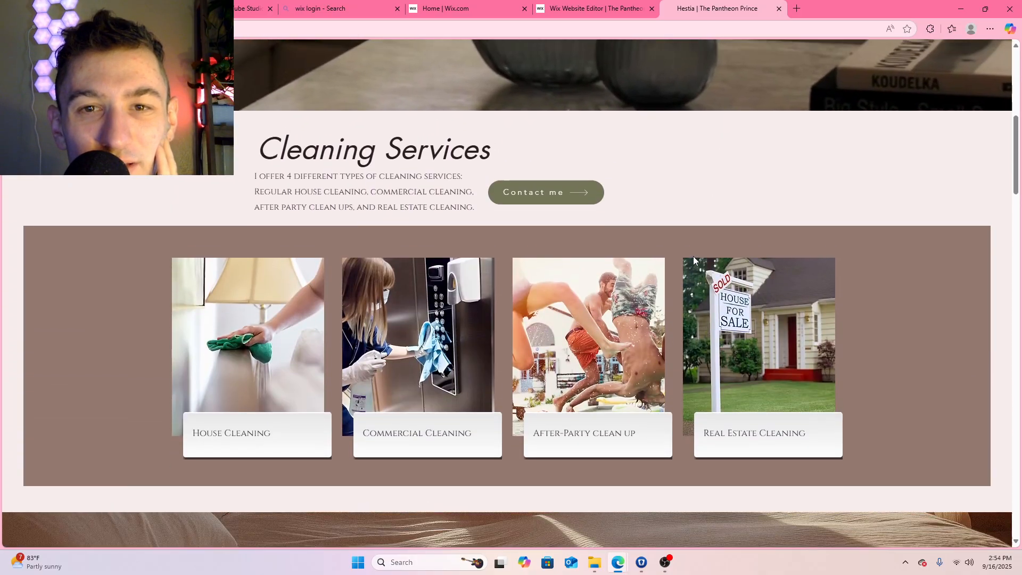
scroll(693, 257, up, 5)
scroll(693, 259, up, 3)
click(600, 9)
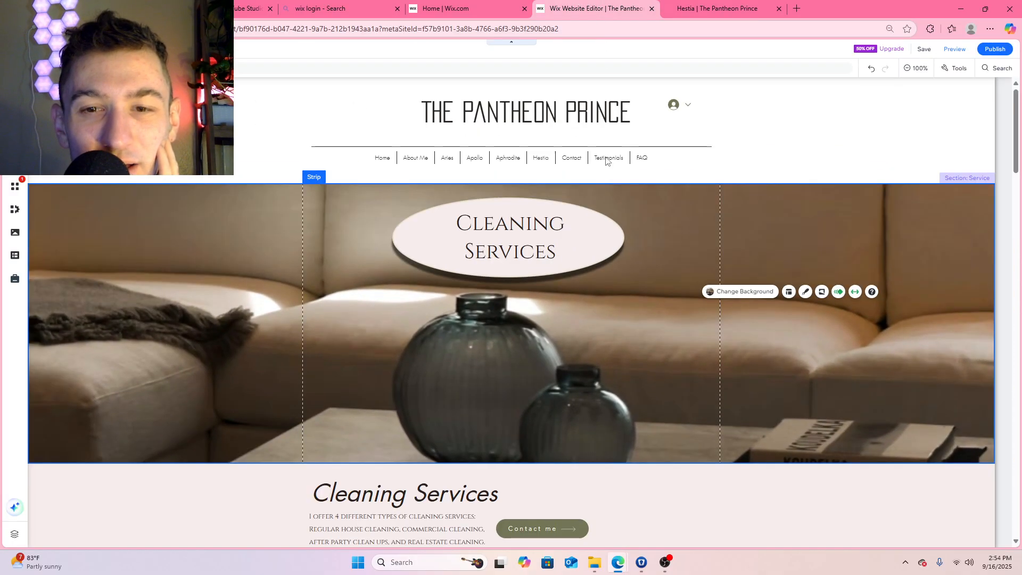
click(746, 292)
click(237, 240)
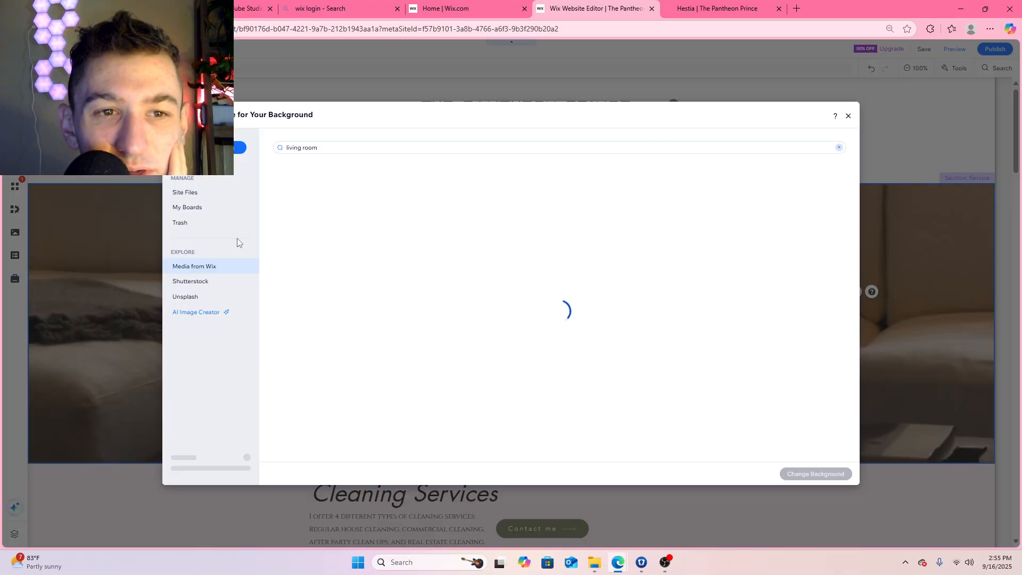
scroll(628, 303, down, 4)
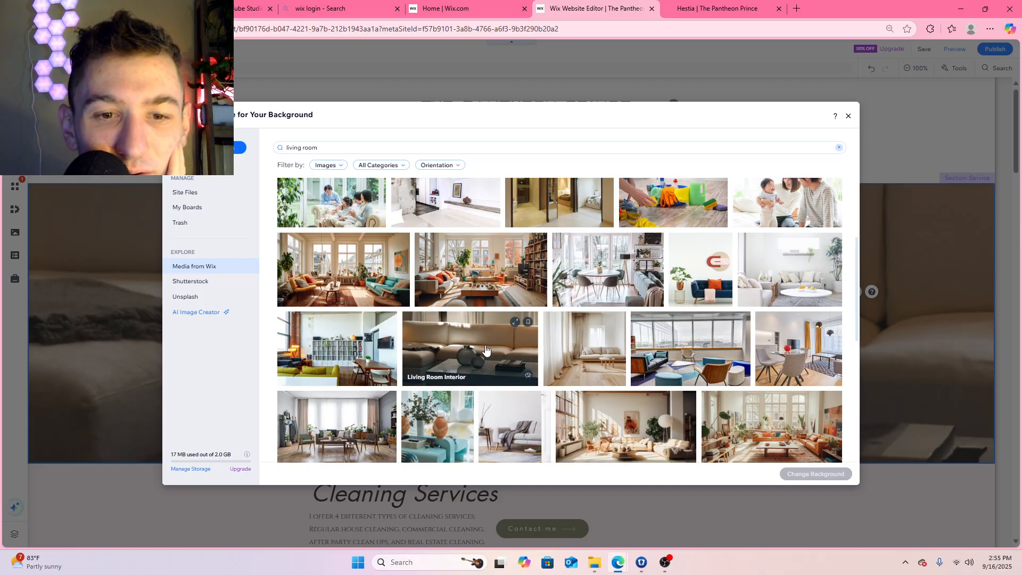
click(849, 117)
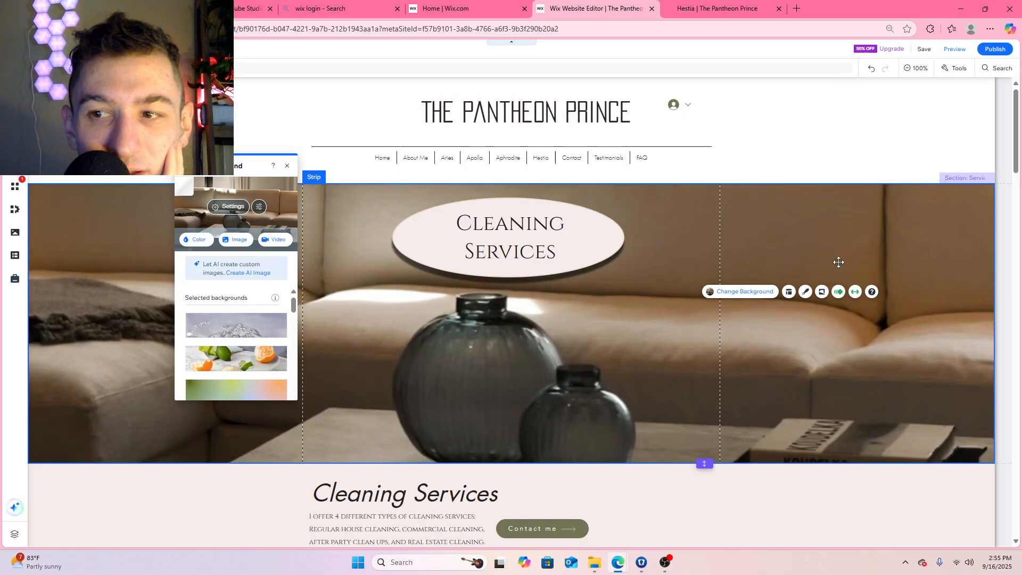
Try aligning the Cleaning Services banner strip's content to the left, then set the alignment to Center
click(789, 291)
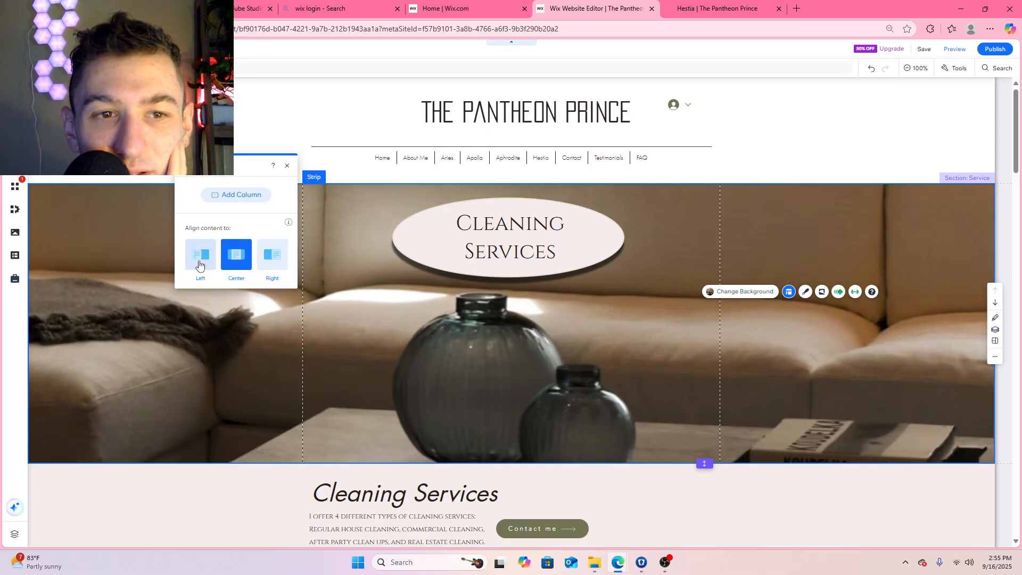
click(202, 260)
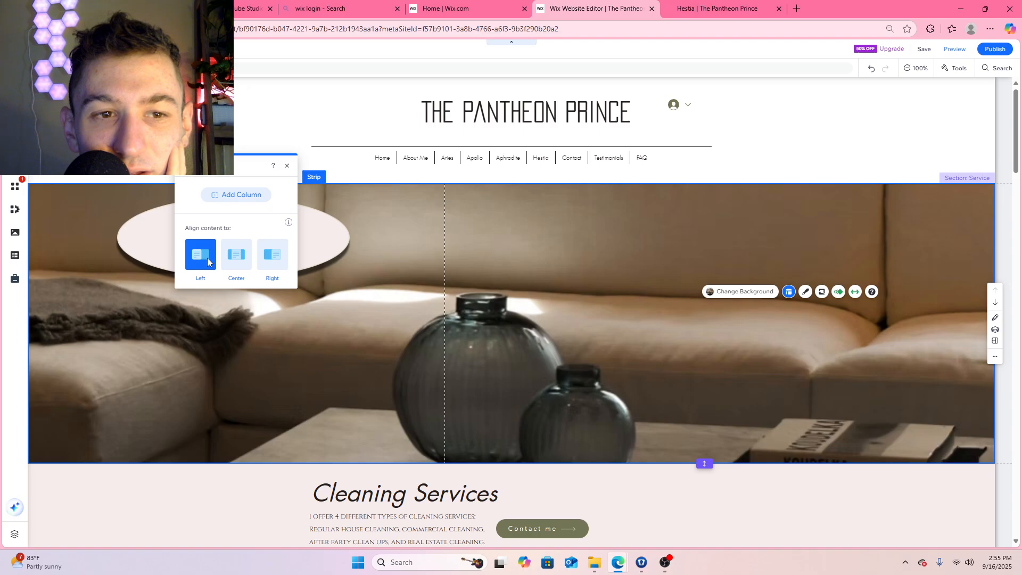
click(237, 254)
click(286, 167)
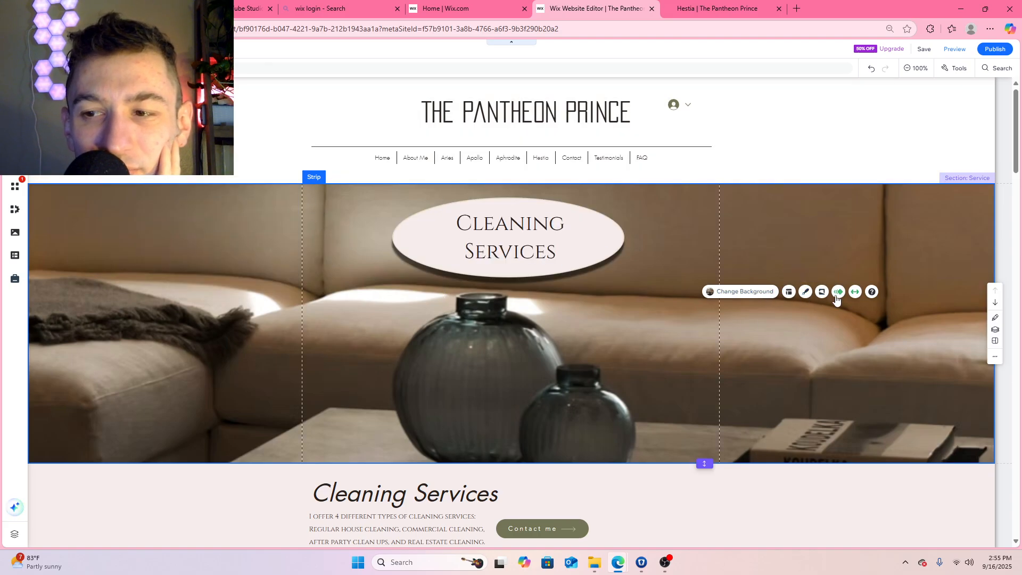
Set the Cleaning Services banner strip to stretch to Page width instead of the full screen
click(855, 292)
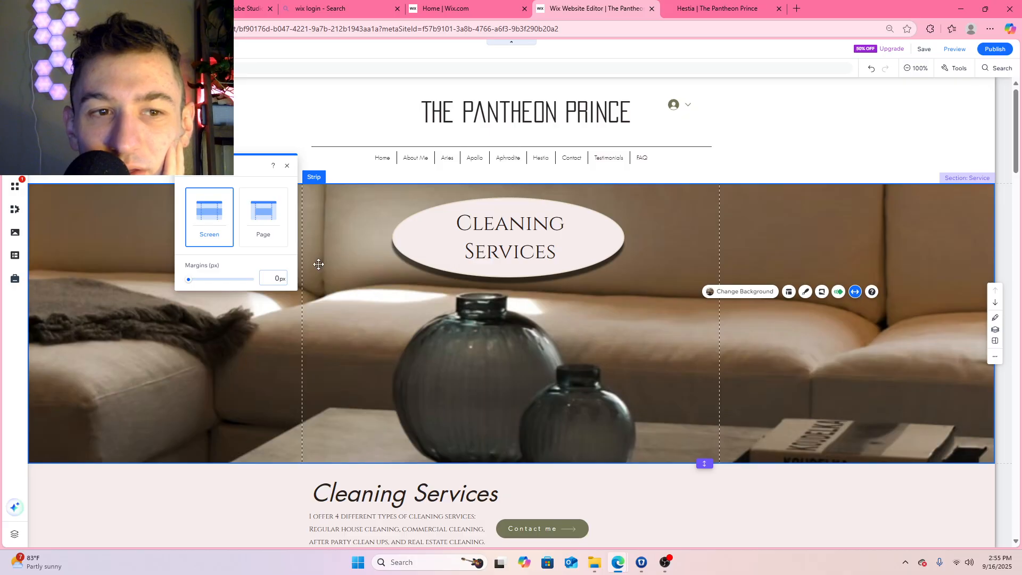
click(264, 219)
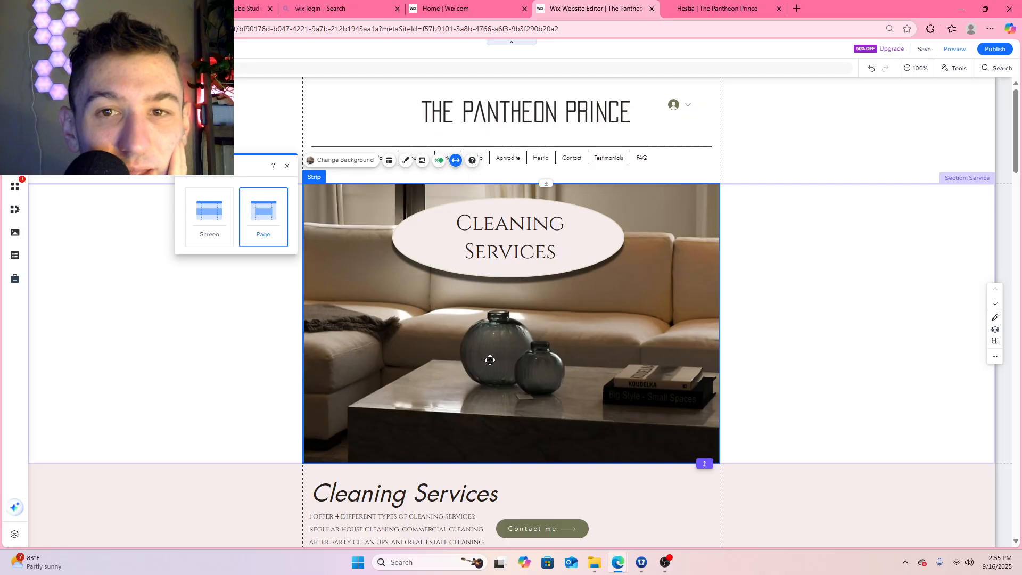
click(311, 322)
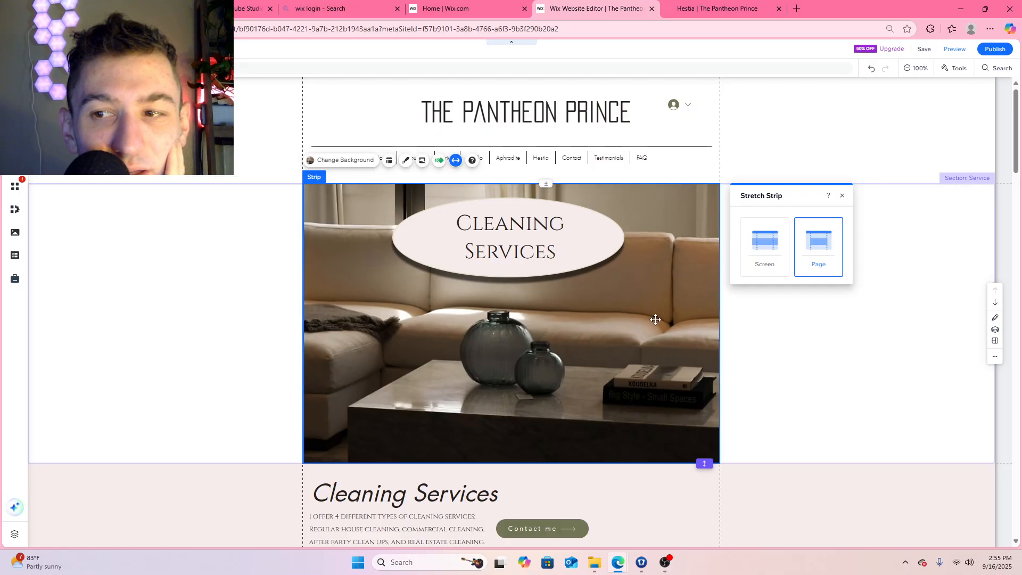
click(848, 366)
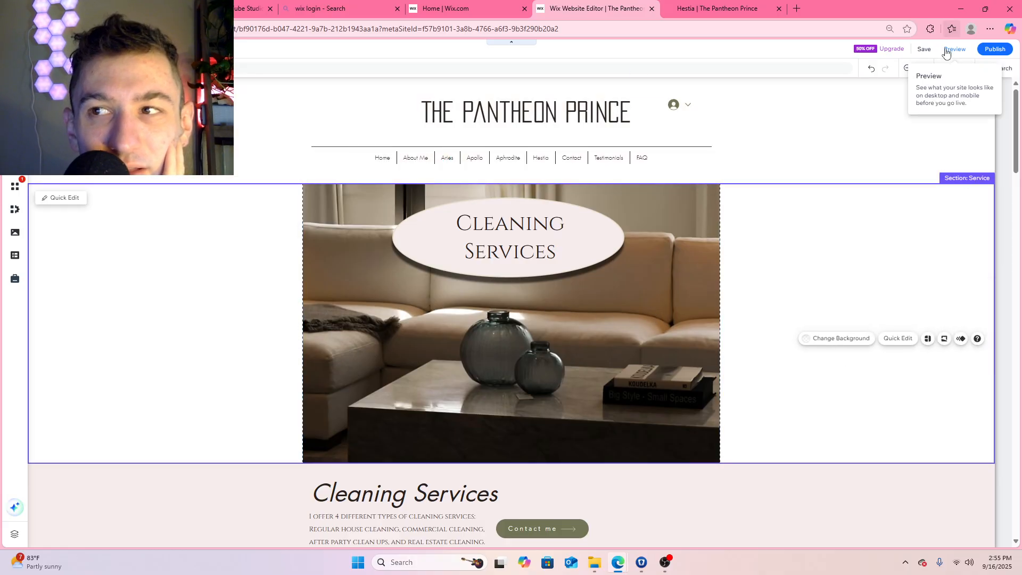
Save the banner width change, publish the site and dismiss the confirmation
click(924, 49)
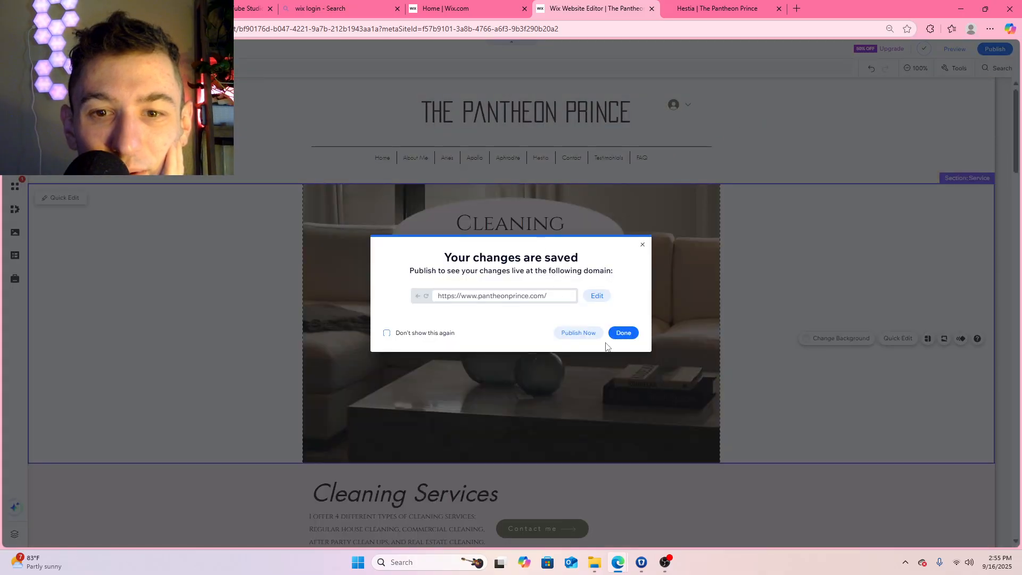
click(580, 333)
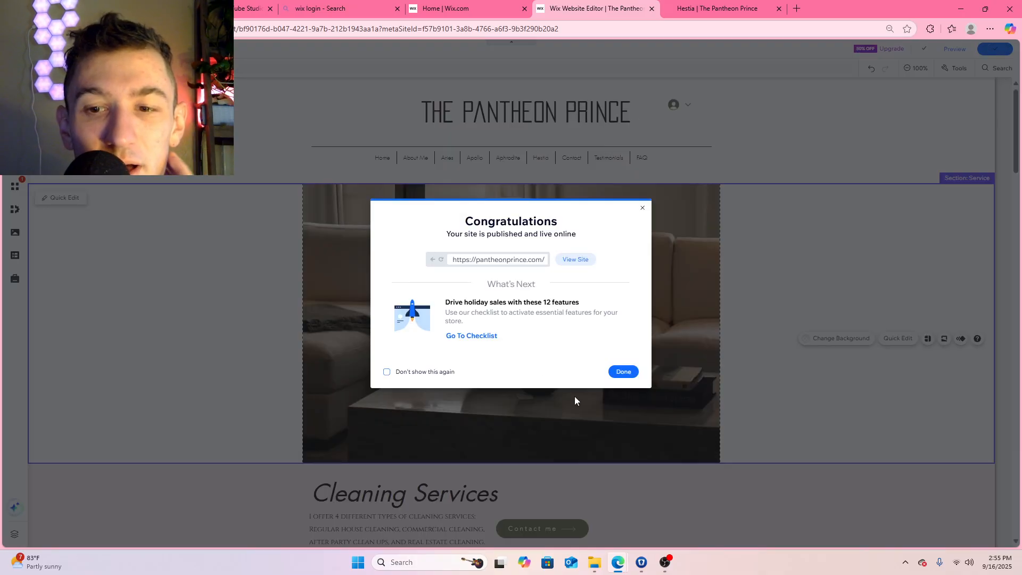
click(623, 371)
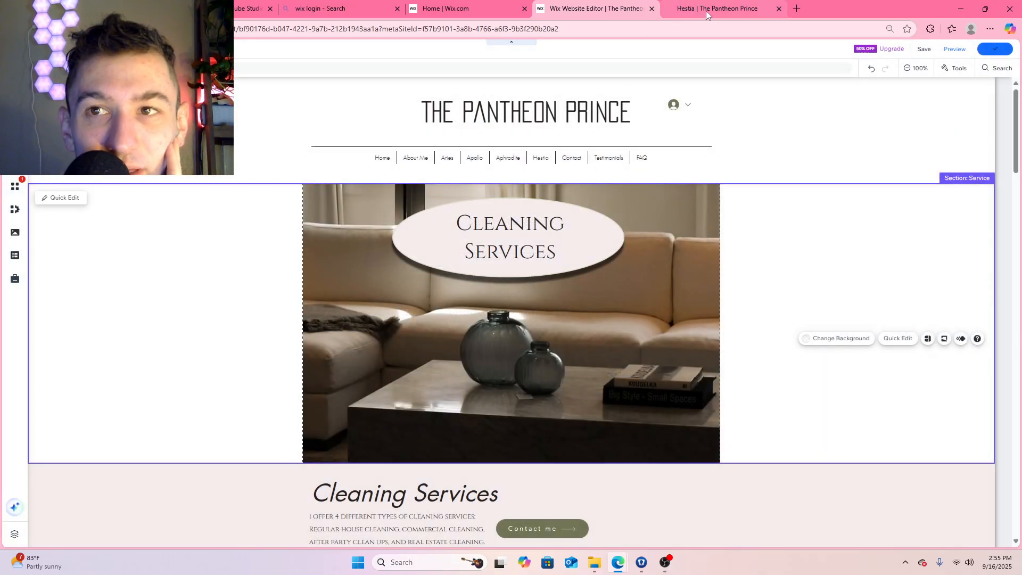
Switch to the live Hestia page, reload it and check how the page-width banner background moves
click(719, 8)
key(F5)
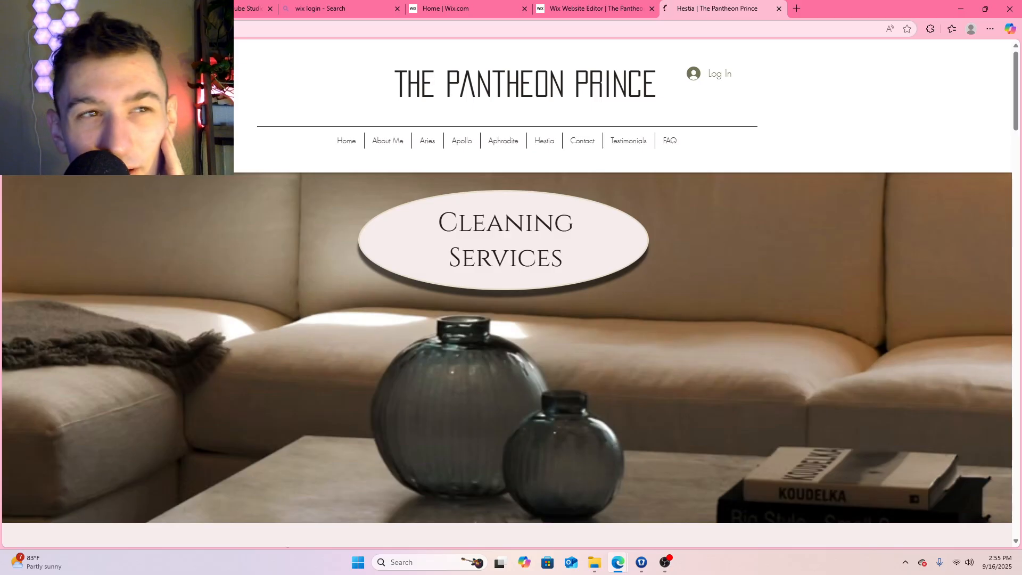
scroll(682, 280, down, 4)
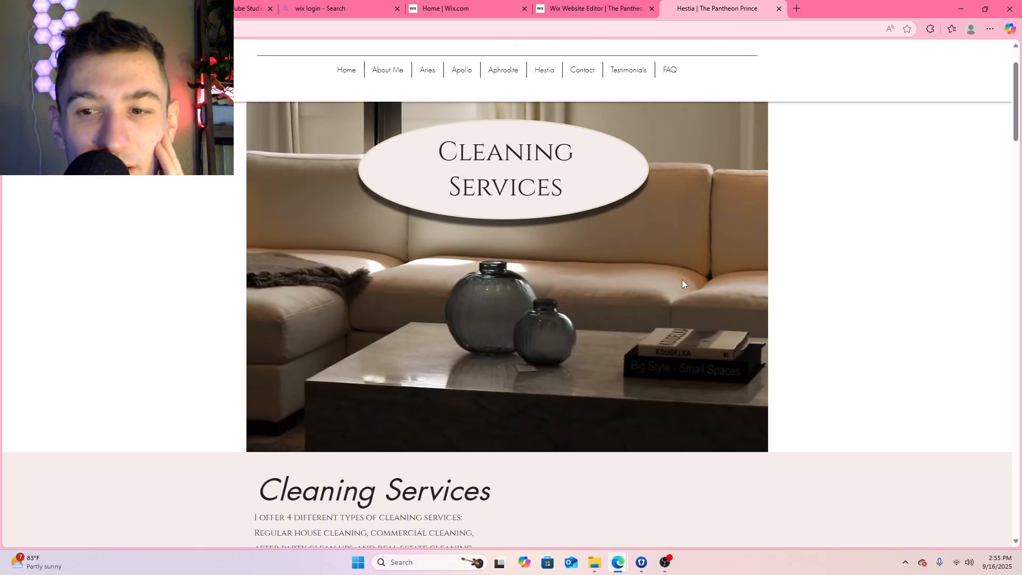
scroll(682, 280, down, 2)
scroll(678, 277, up, 6)
scroll(678, 277, down, 3)
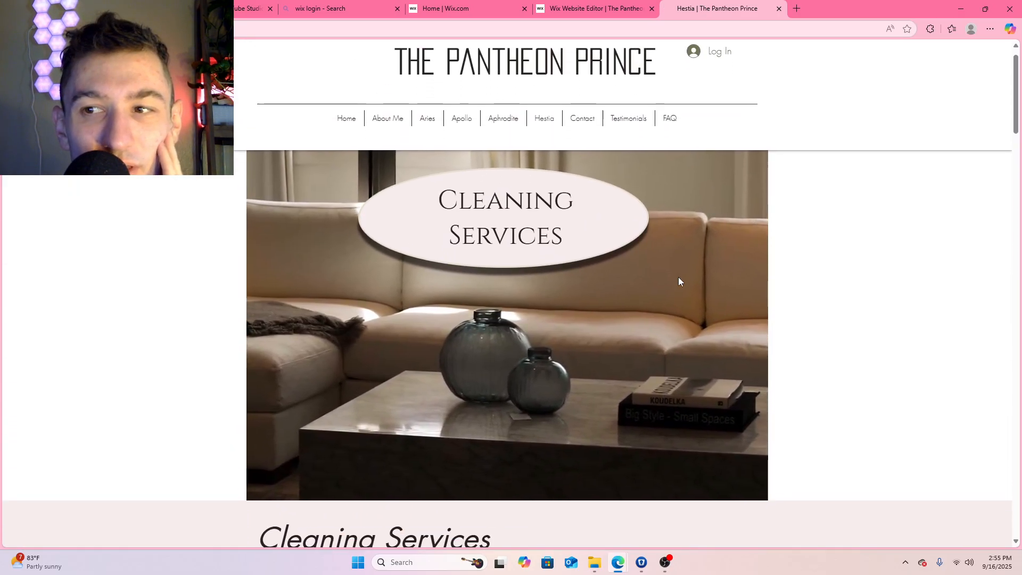
scroll(675, 267, up, 3)
scroll(801, 250, down, 5)
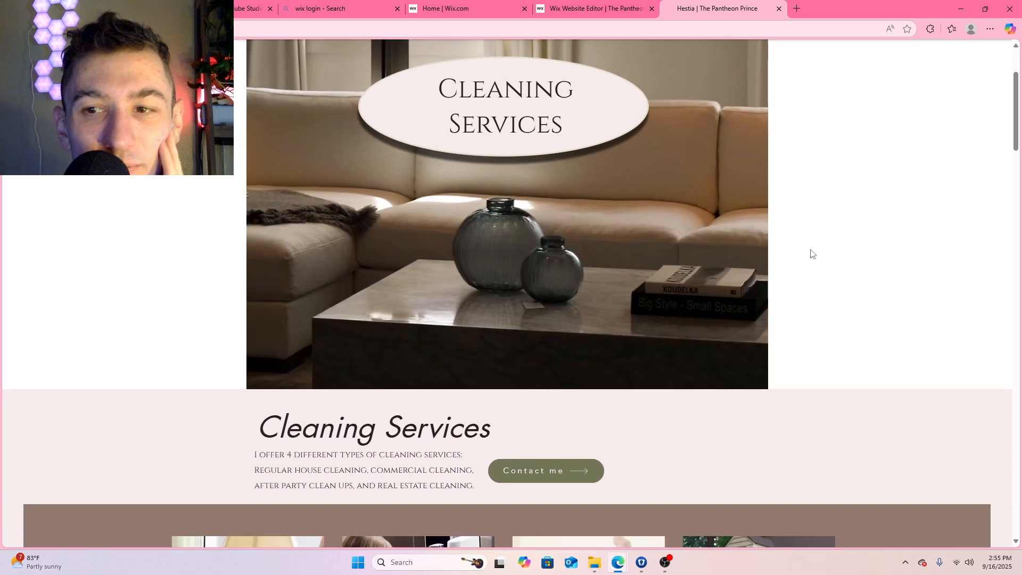
scroll(804, 253, up, 5)
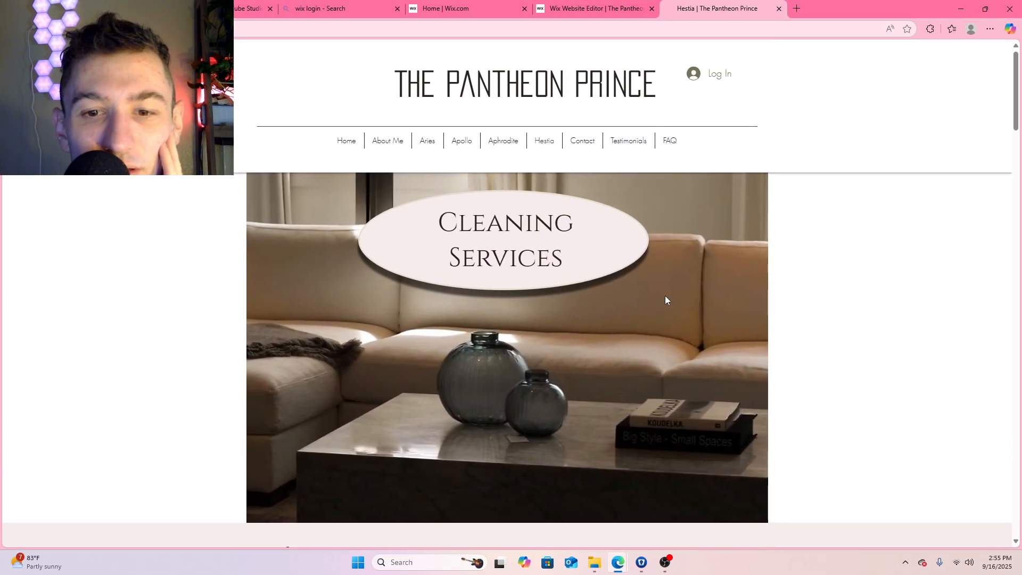
Look through the image strips and cleaning sections further down the live Hestia page, then return to its banner
scroll(665, 295, down, 10)
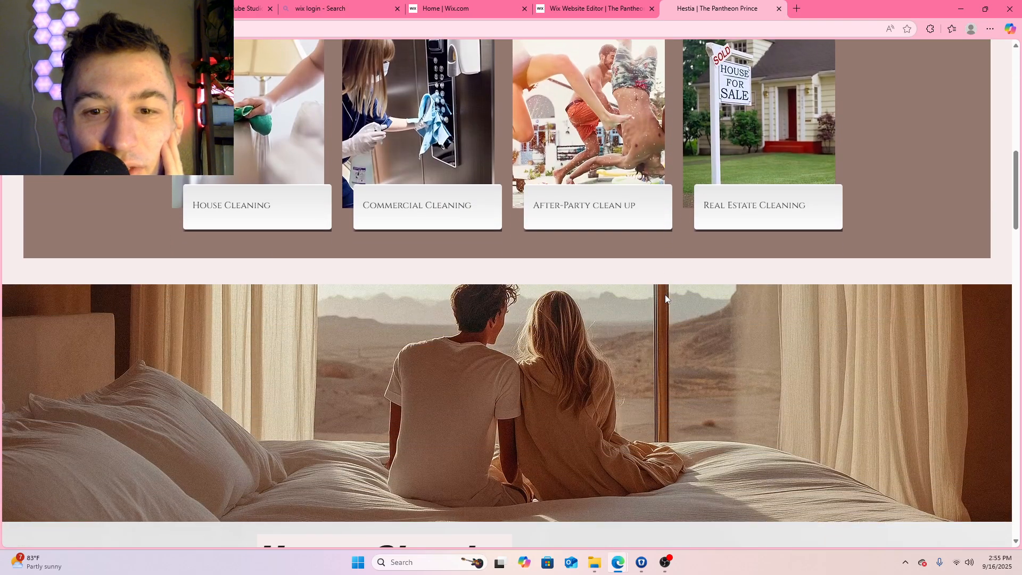
scroll(665, 298, down, 15)
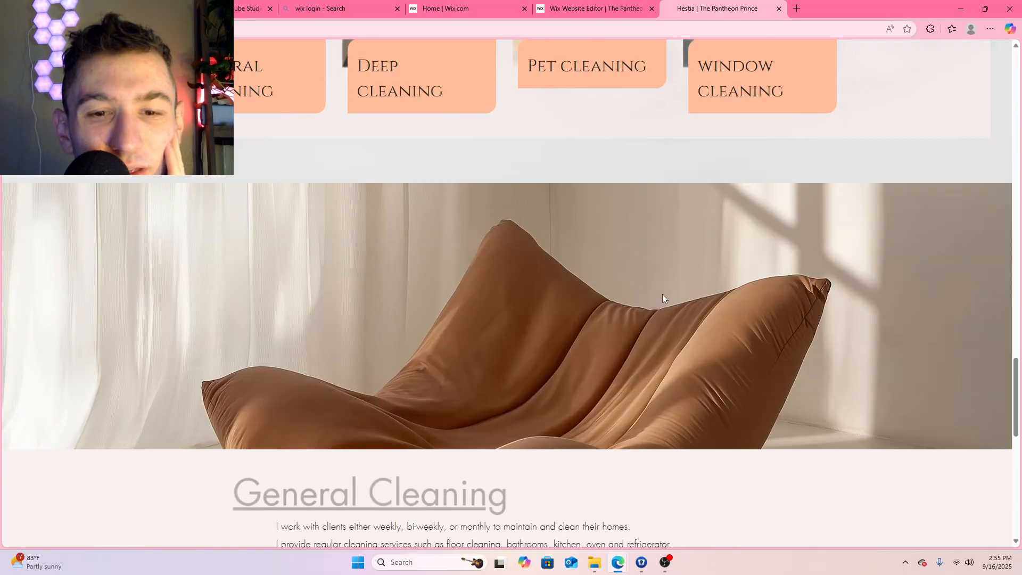
scroll(662, 294, down, 8)
scroll(661, 292, up, 20)
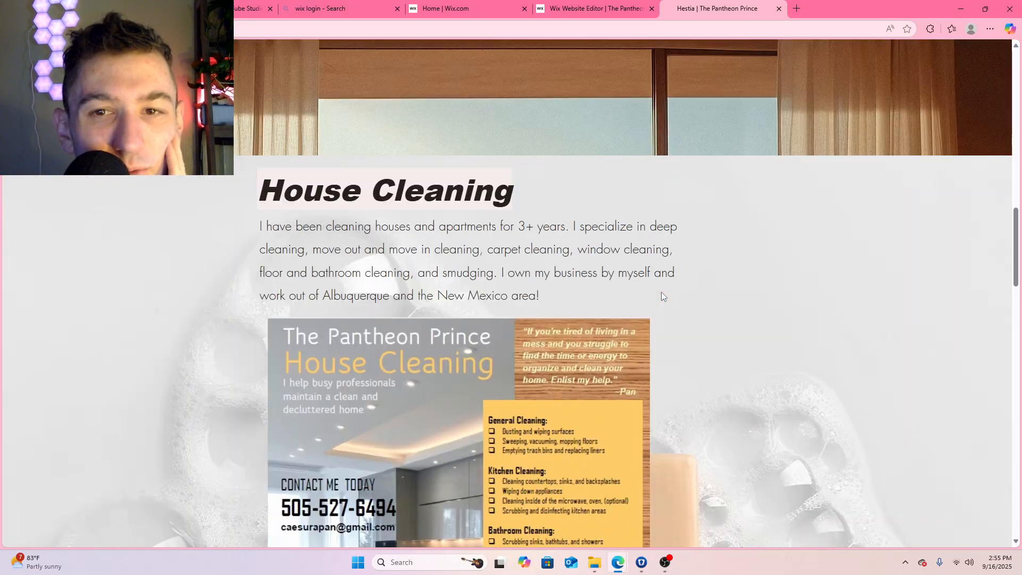
scroll(661, 292, up, 12)
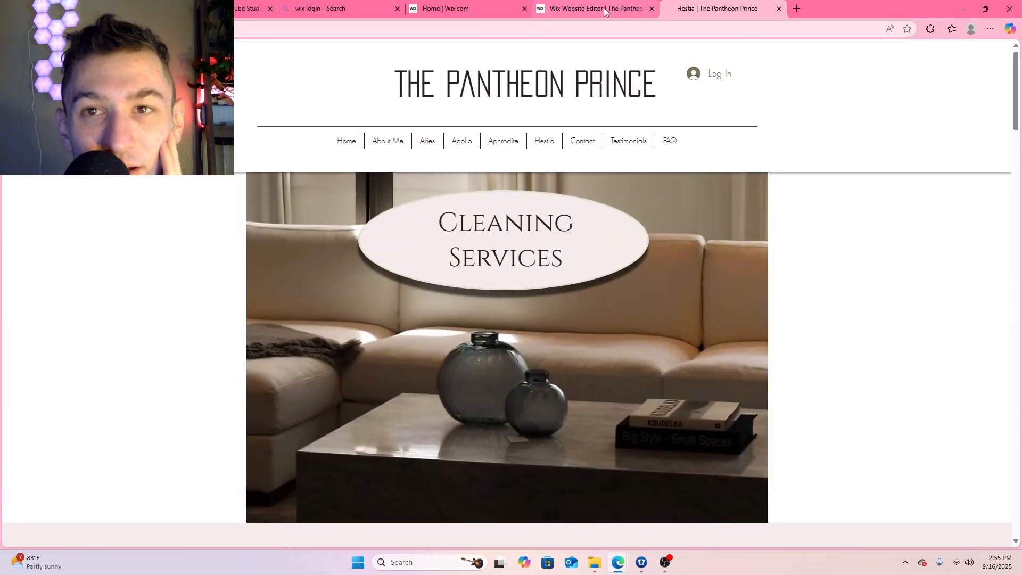
Return to the Wix editor and open the collection of shapes and arrows that can be added to the page
click(604, 8)
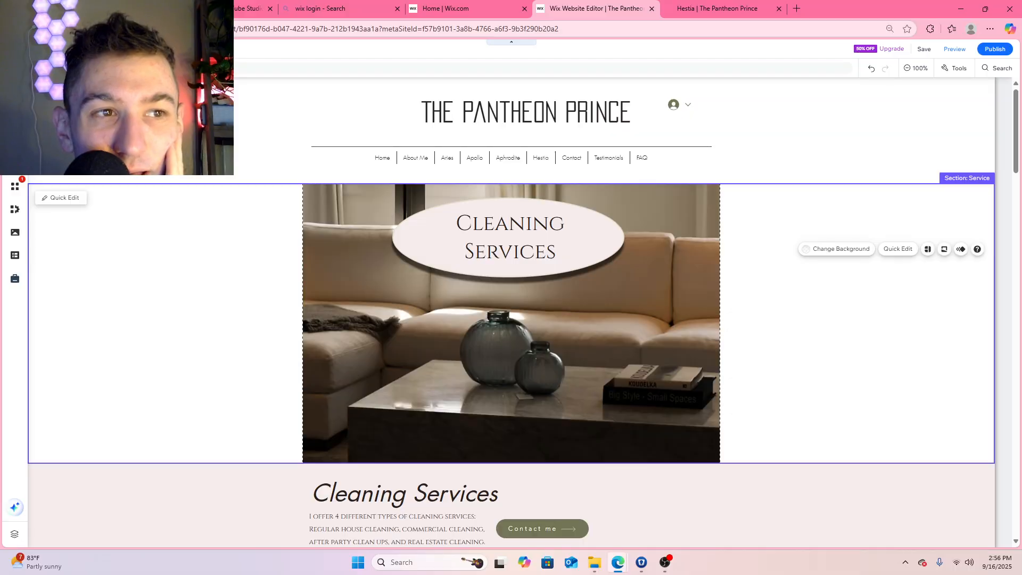
click(15, 95)
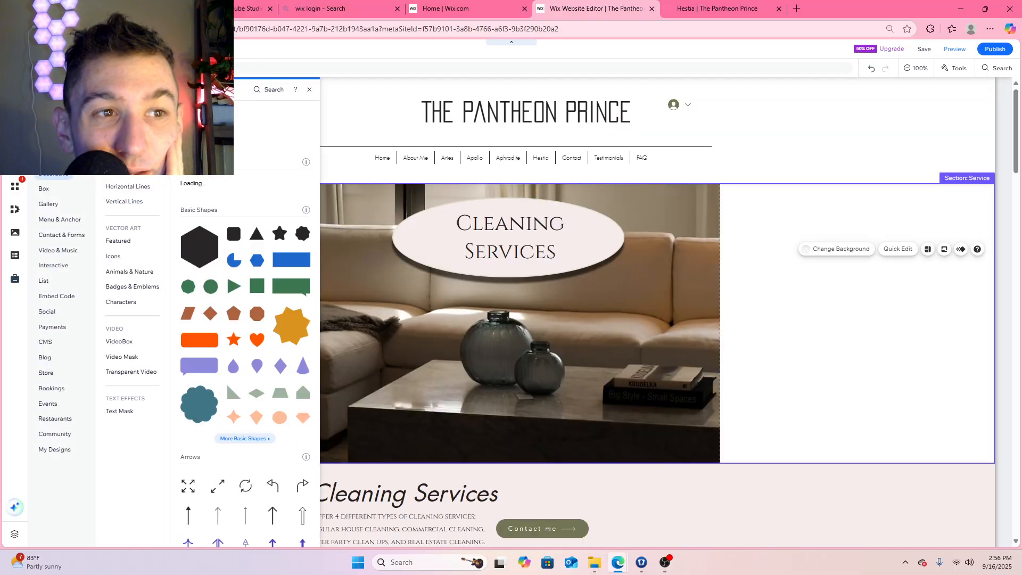
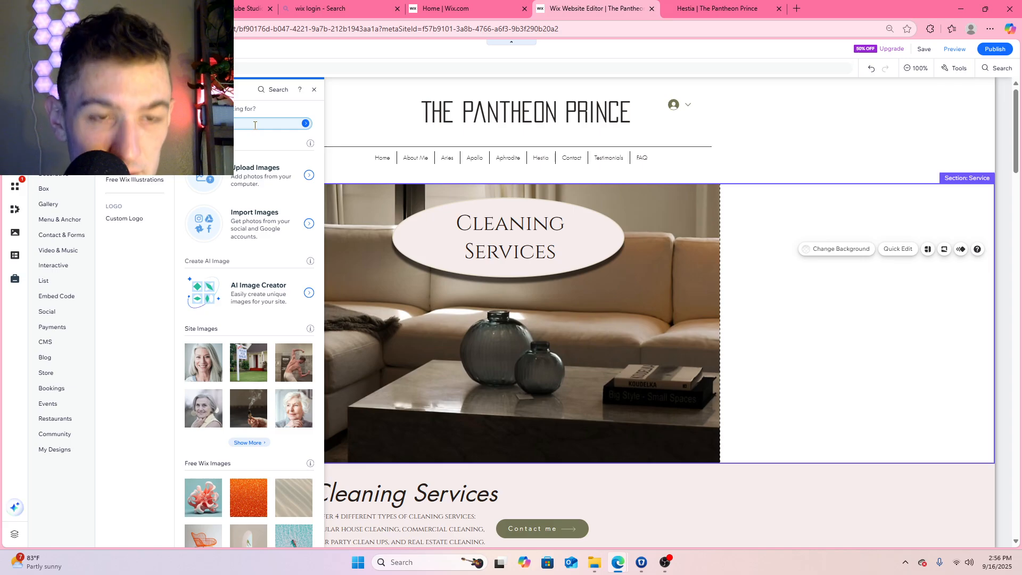
Search the media library for "hearth" and place the Brick Fireplace image in the blank area right of the sofa photo
key(Return)
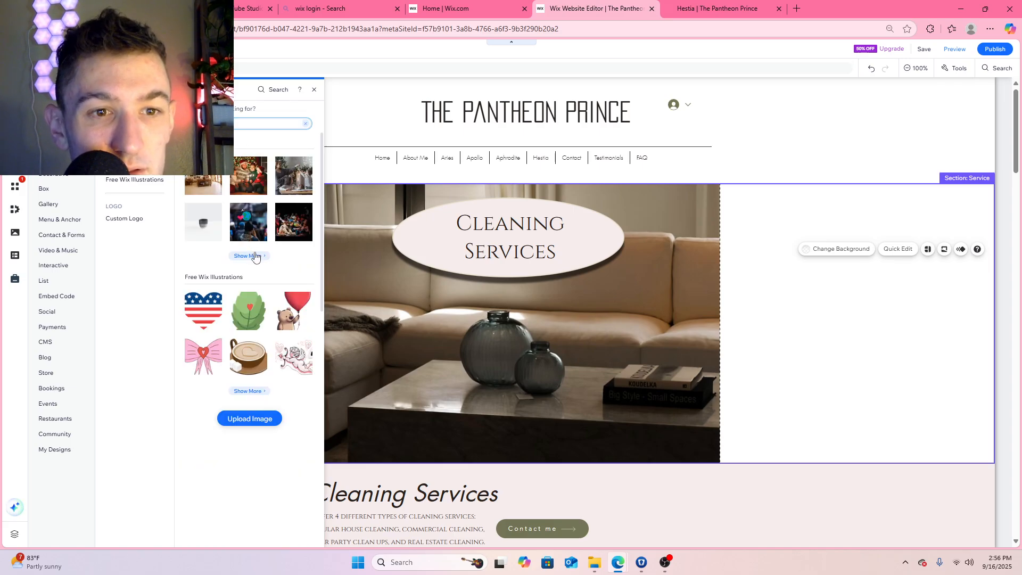
click(255, 257)
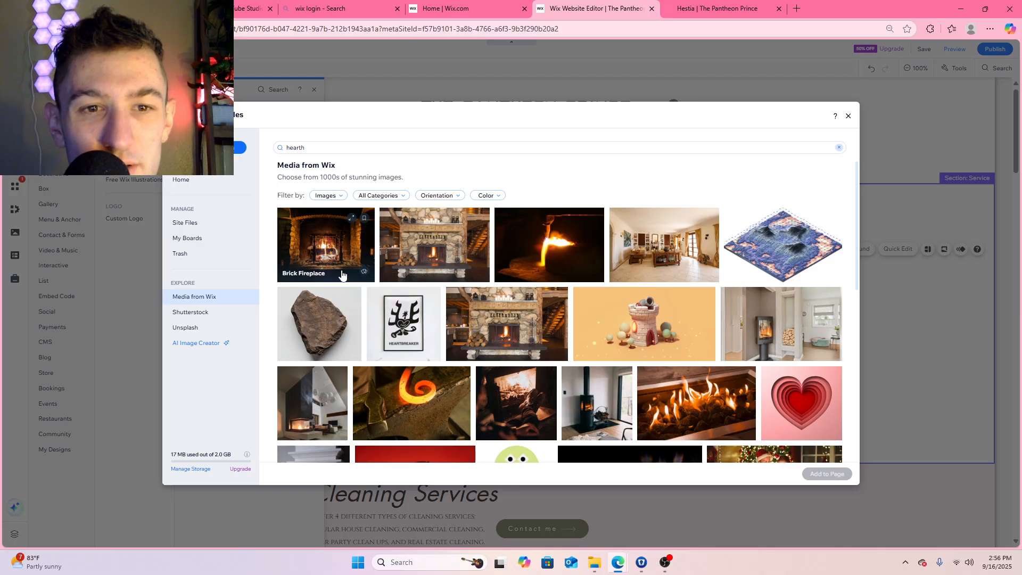
click(335, 243)
double_click(343, 246)
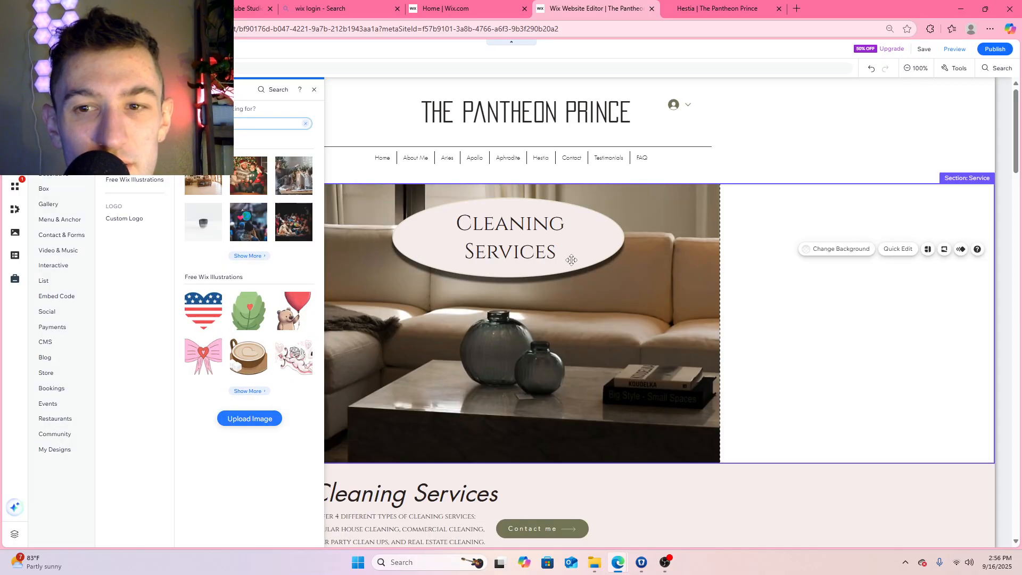
drag(533, 293, 865, 248)
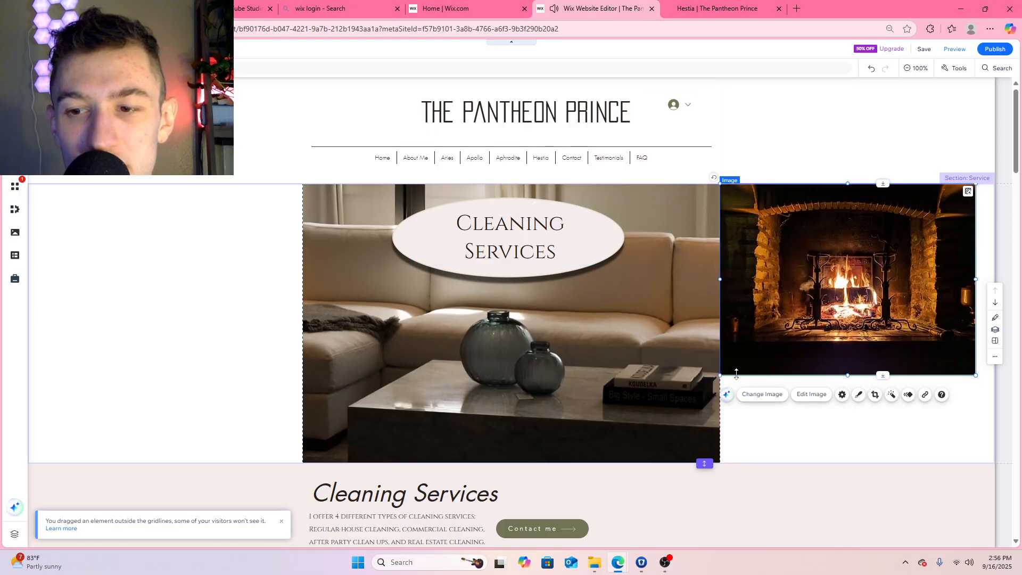
Crop narrow strips off the left and right sides of the fireplace image
drag(844, 274, 823, 279)
click(853, 399)
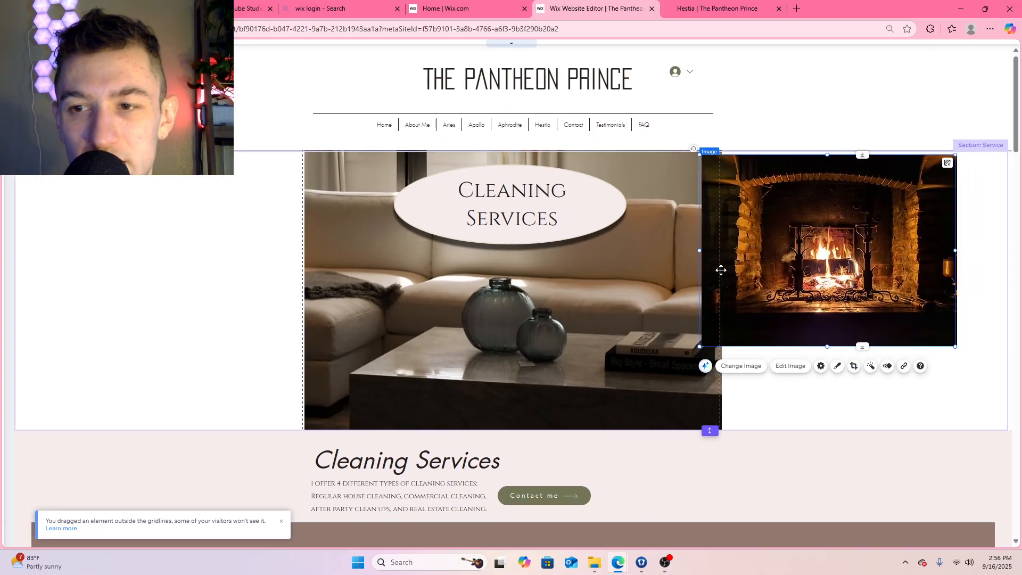
drag(696, 248, 740, 249)
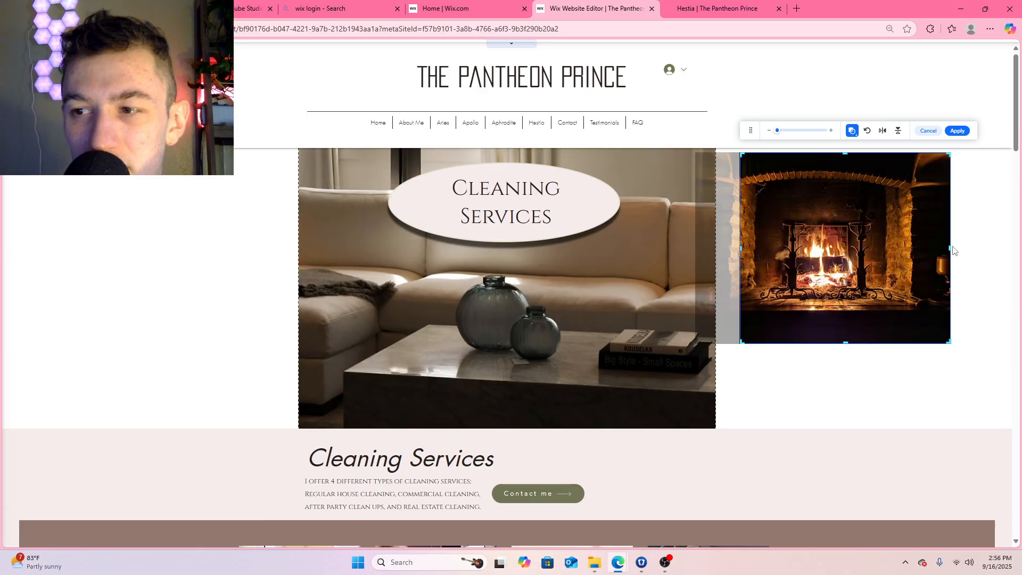
drag(949, 247, 936, 248)
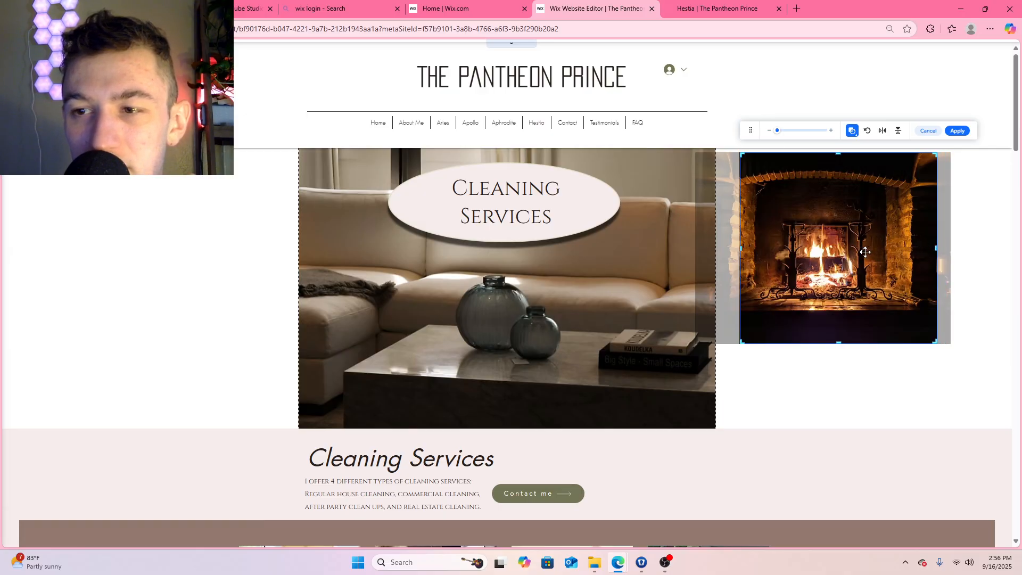
click(957, 131)
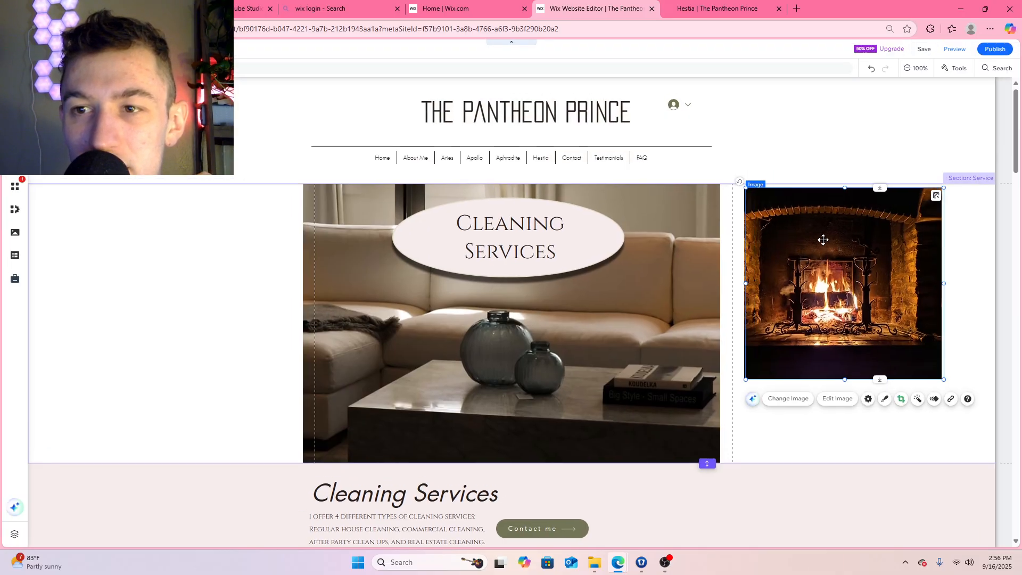
Enlarge and align the fireplace image to fill the section's height and the blank space between the sofa photo and the page's right edge
drag(816, 241, 818, 246)
drag(918, 375, 1002, 467)
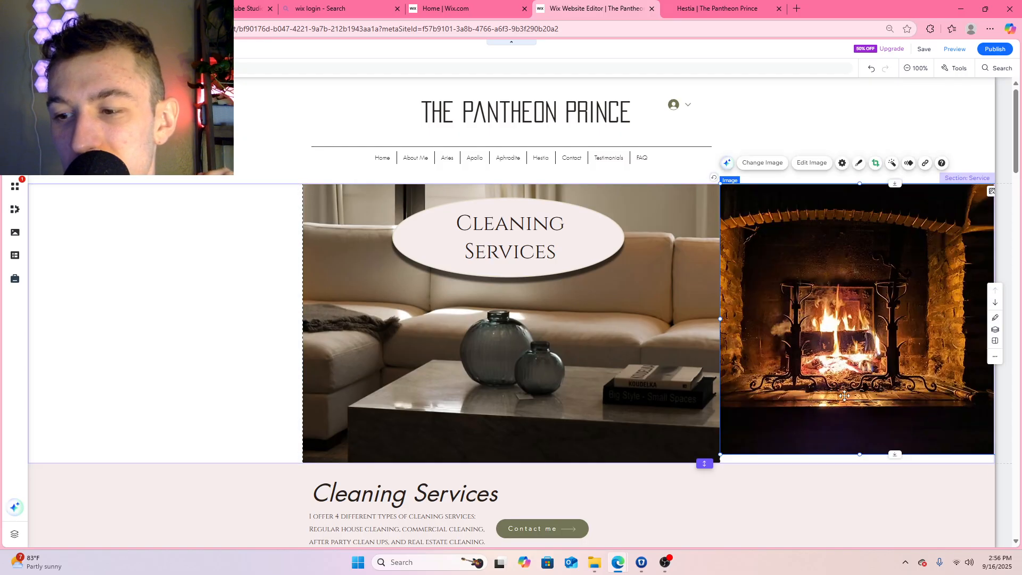
drag(869, 346, 766, 262)
drag(964, 442, 974, 451)
drag(896, 391, 931, 405)
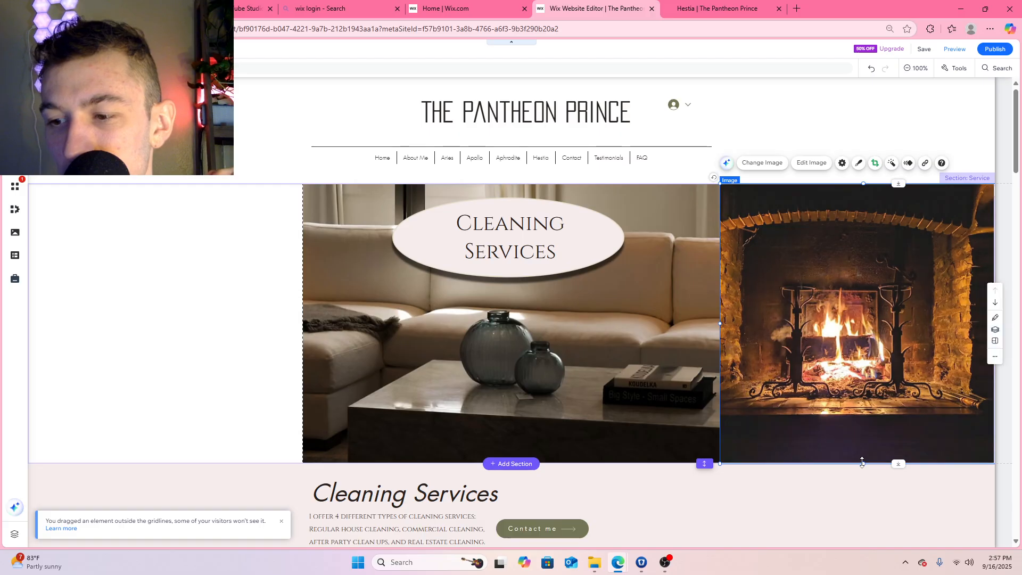
drag(864, 464, 862, 462)
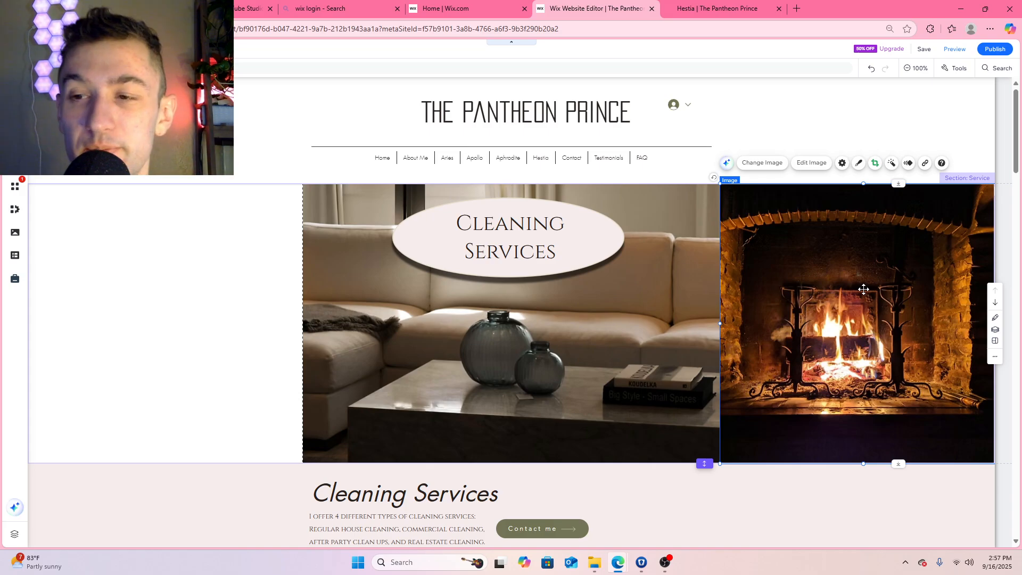
Apply the Pan scroll animation to the fireplace image
click(879, 301)
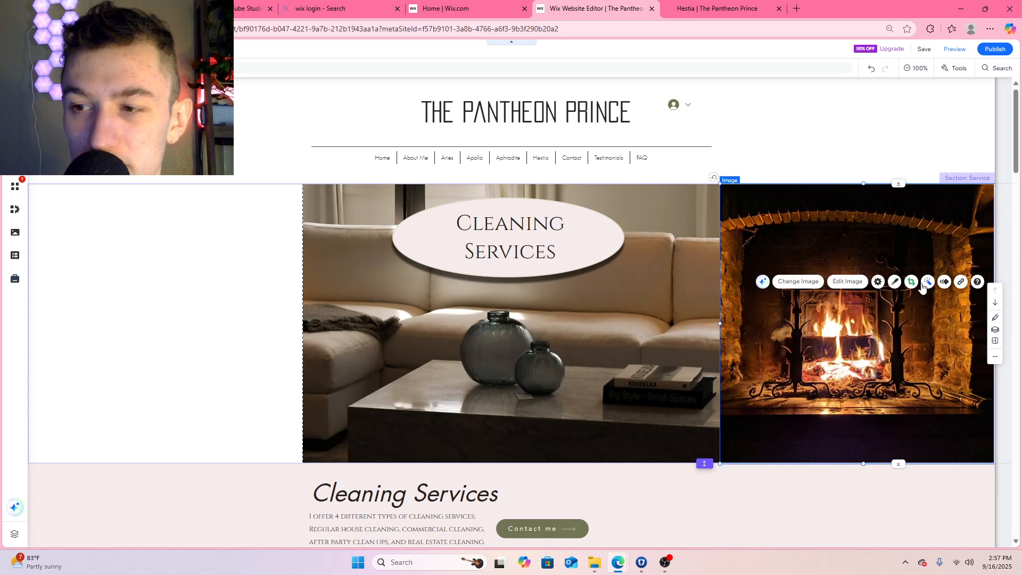
click(945, 283)
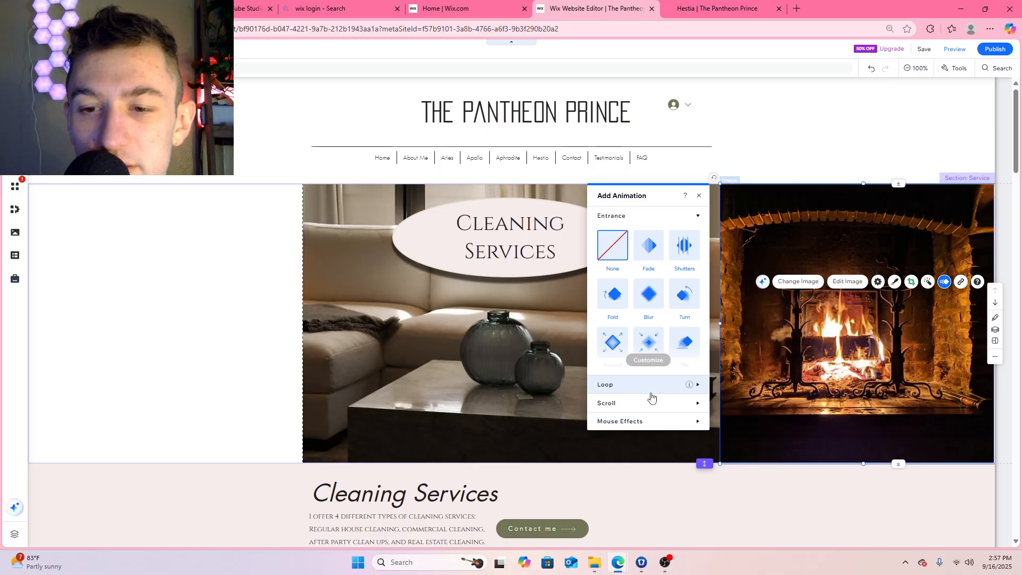
click(650, 403)
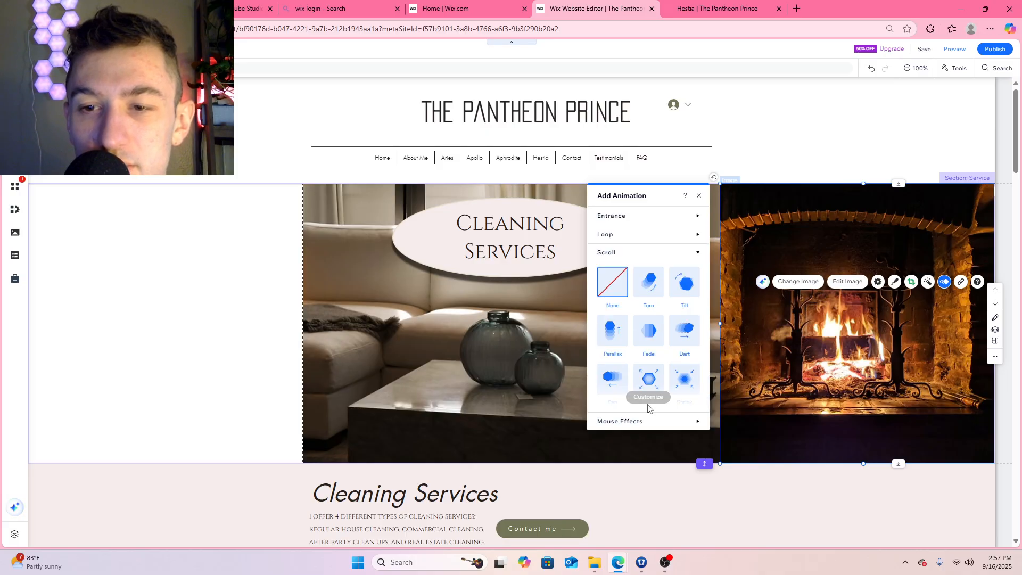
click(648, 335)
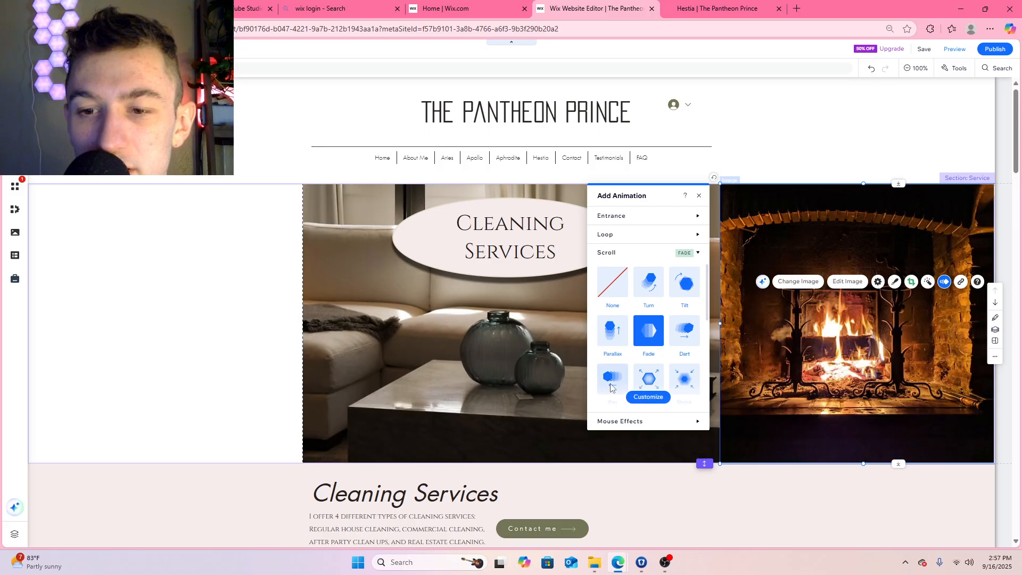
scroll(631, 341, down, 1)
click(612, 333)
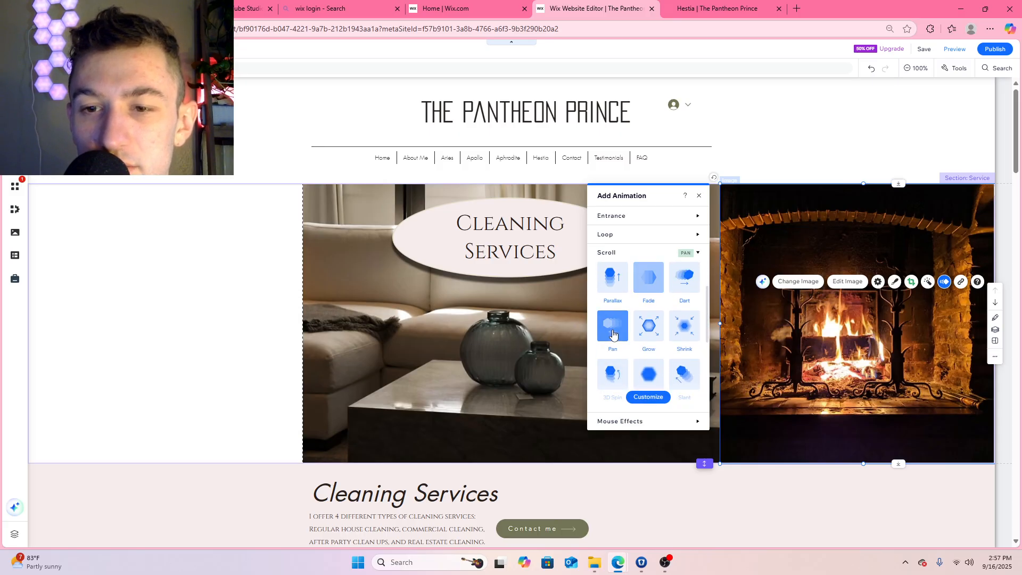
click(699, 195)
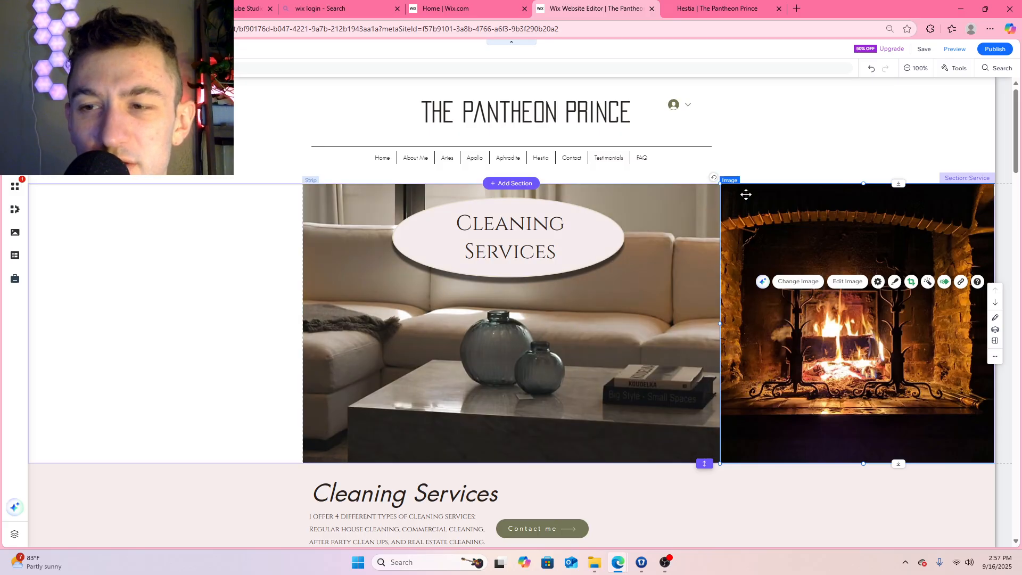
Save and publish the site, and reload the live Hestia page
click(925, 49)
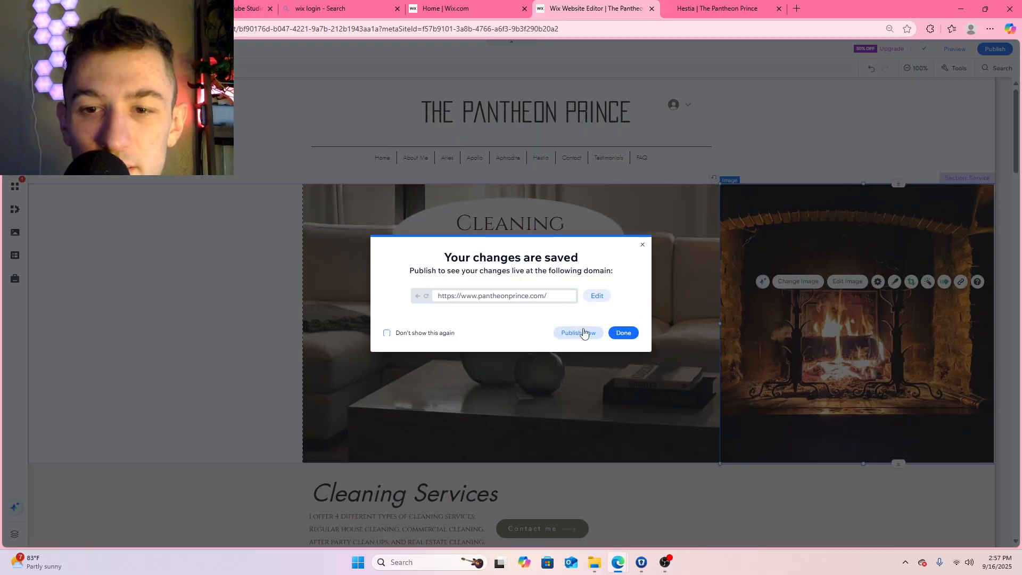
click(579, 332)
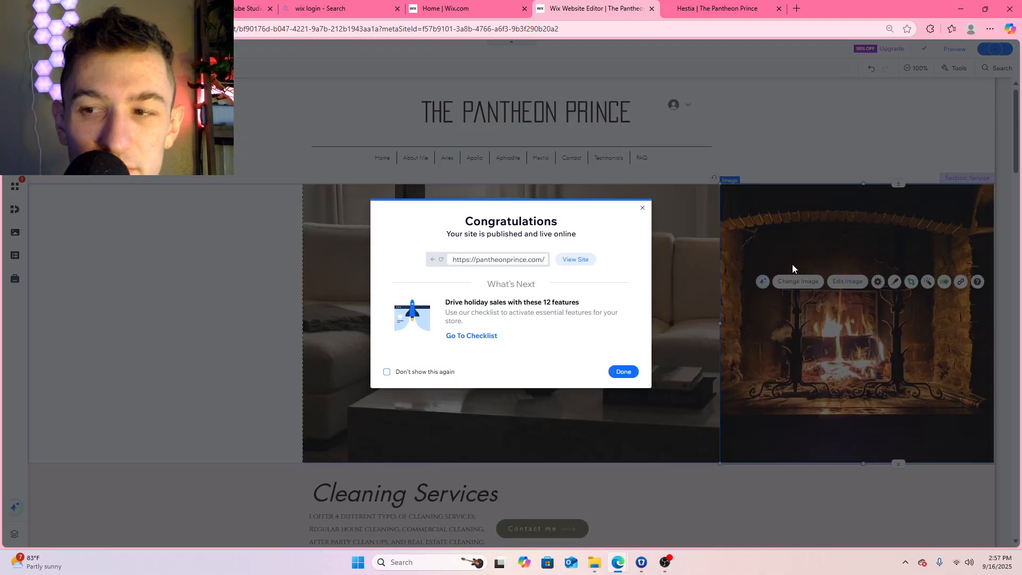
click(721, 9)
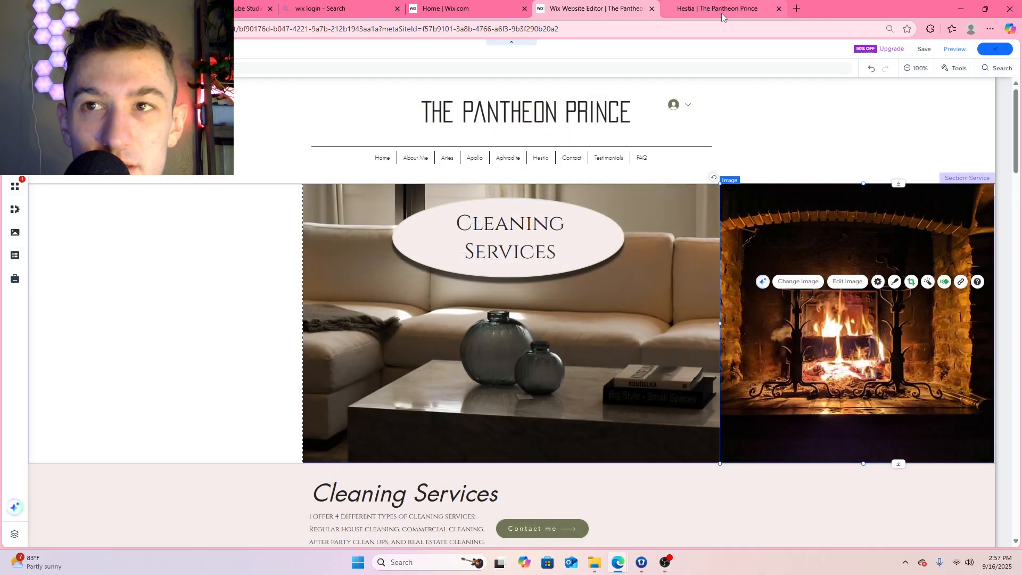
key(F5)
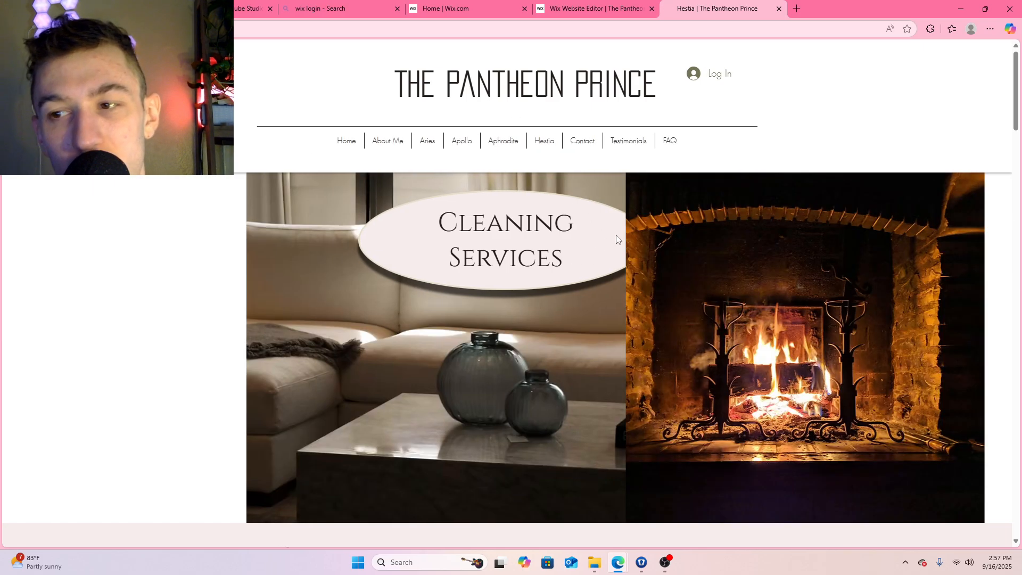
Examine how the fireplace image pans over the sofa photo and heading while the live page scrolls
scroll(600, 286, down, 5)
scroll(600, 286, up, 5)
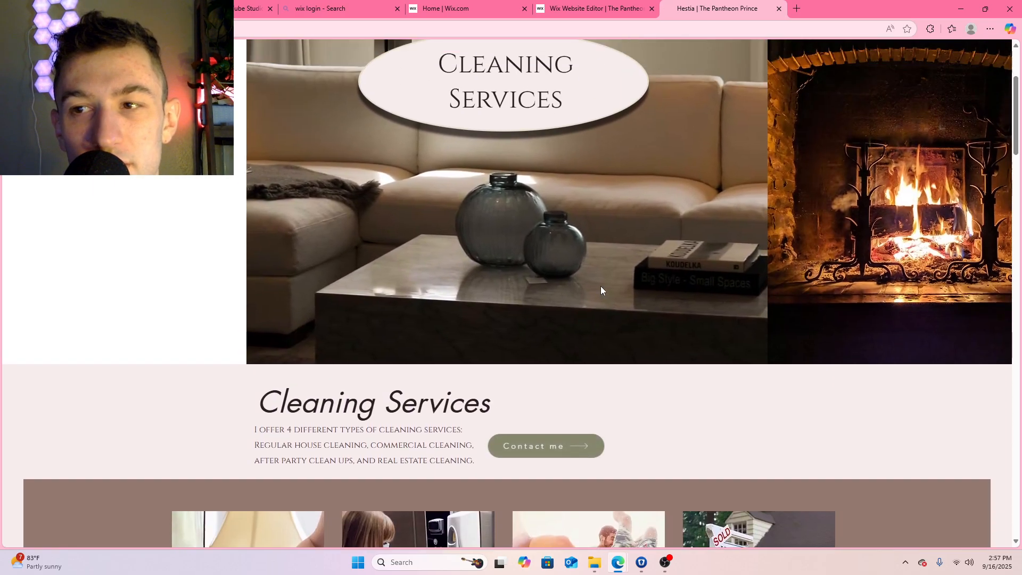
scroll(601, 286, down, 4)
scroll(601, 290, up, 4)
scroll(601, 291, down, 3)
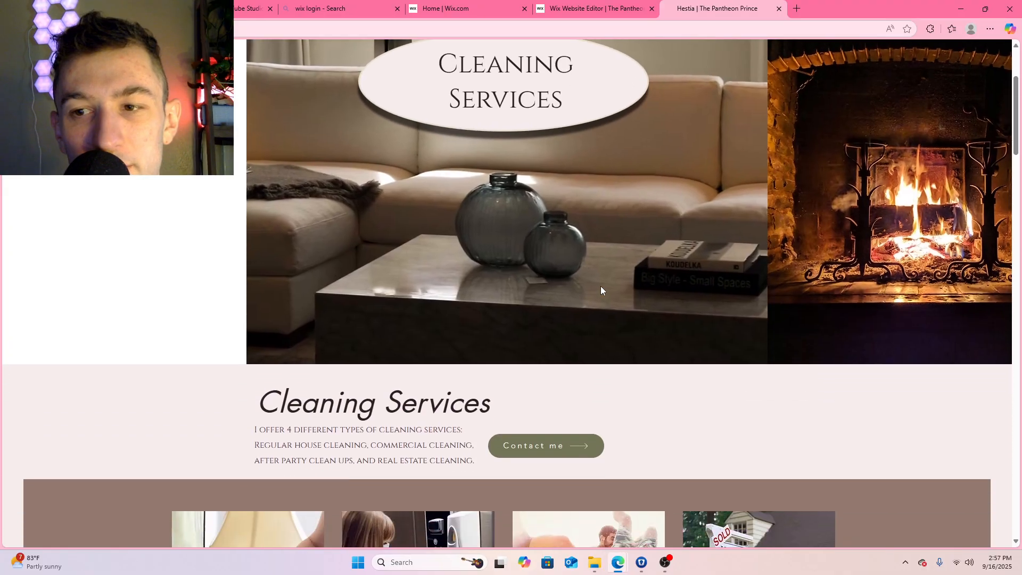
scroll(601, 290, up, 3)
scroll(601, 285, down, 4)
scroll(599, 286, up, 4)
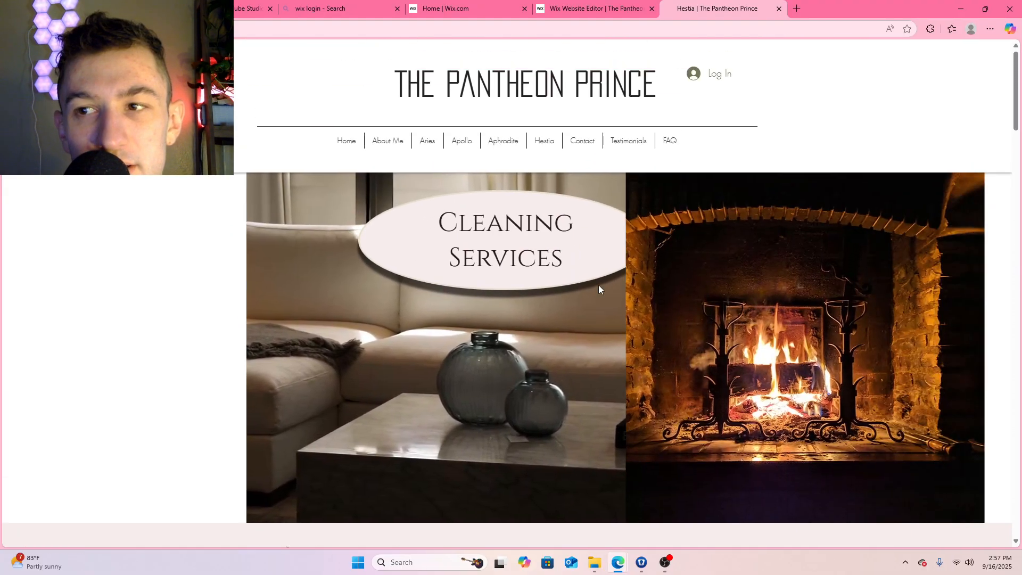
scroll(598, 286, down, 3)
scroll(598, 285, up, 3)
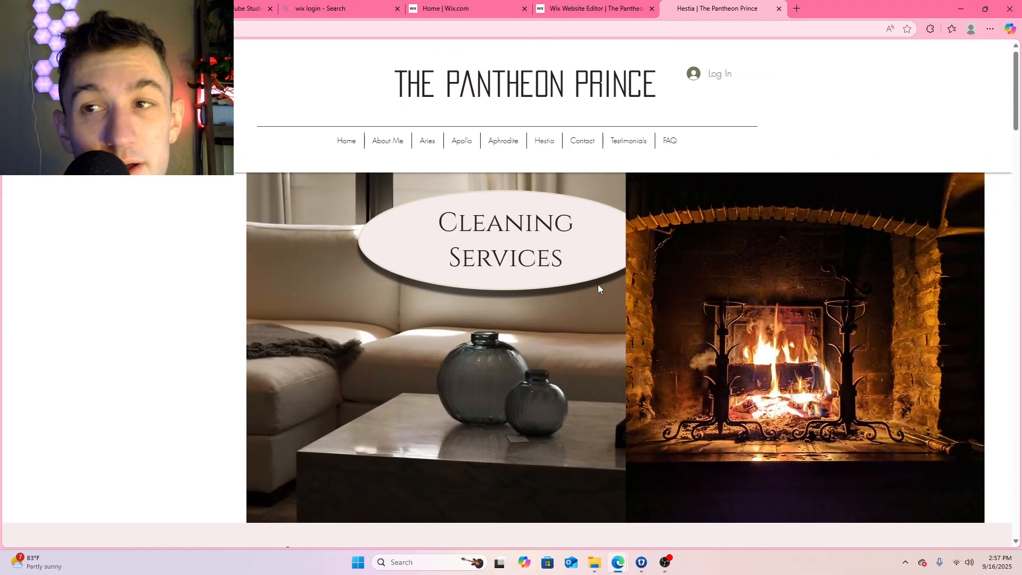
Shift the fireplace image right to leave a gap beside the sofa photo, and publish the change for checking on the live page
click(584, 8)
drag(821, 333, 846, 336)
click(928, 50)
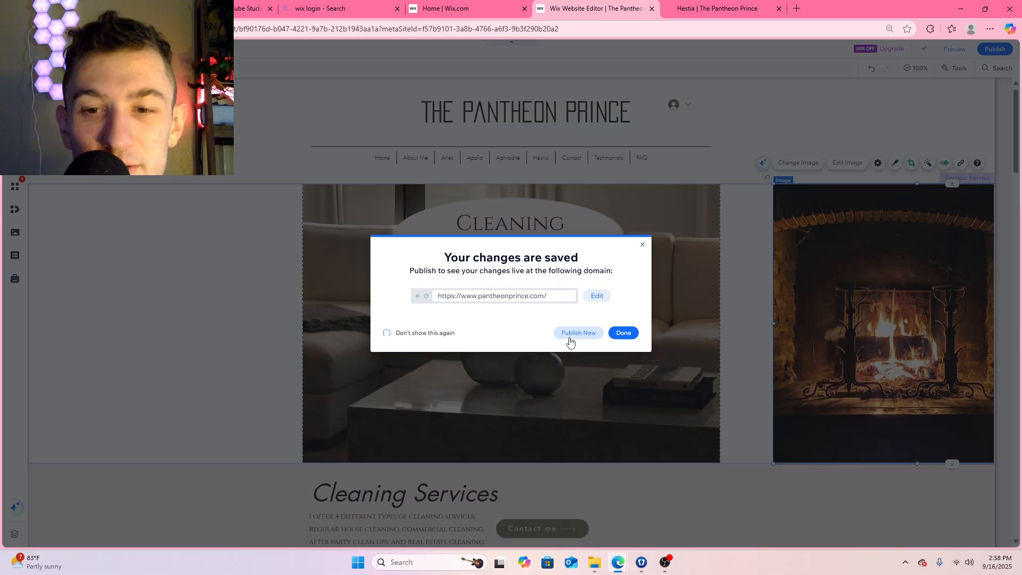
click(569, 339)
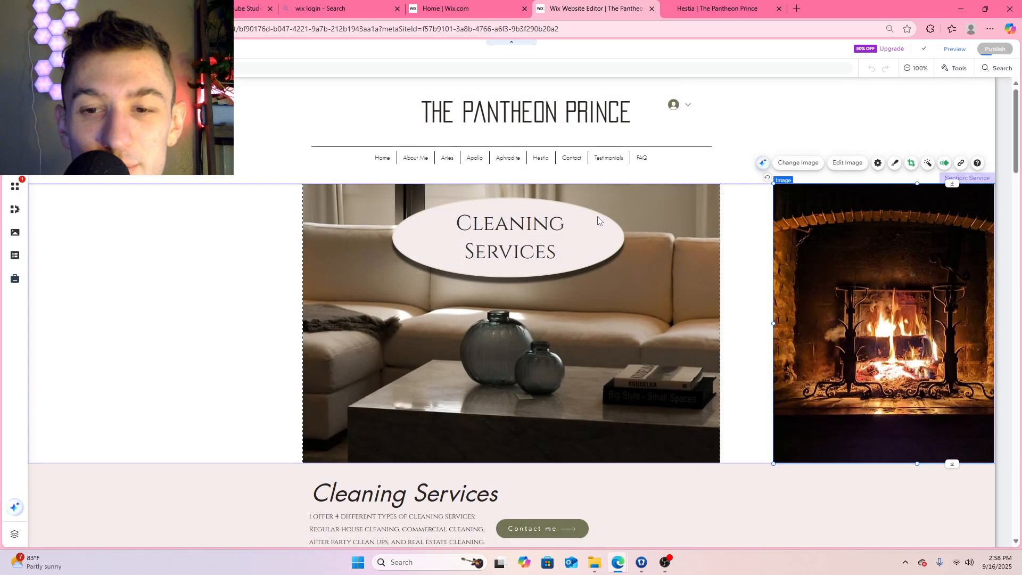
click(623, 371)
key(ctrl+Tab)
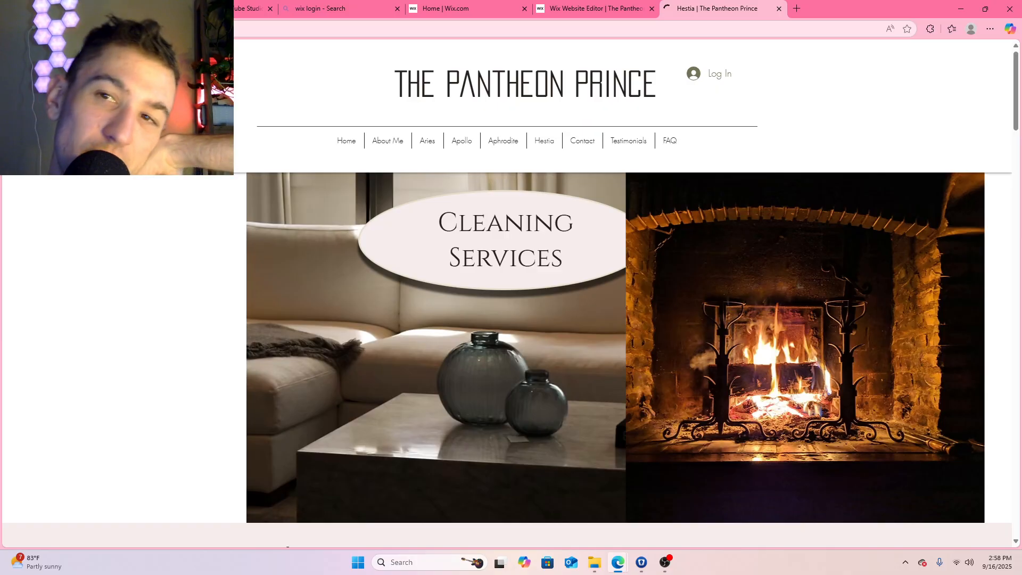
Examine the shifted fireplace image's pan motion and its overlap with the sofa photo on the live Hestia page
scroll(511, 235, down, 2)
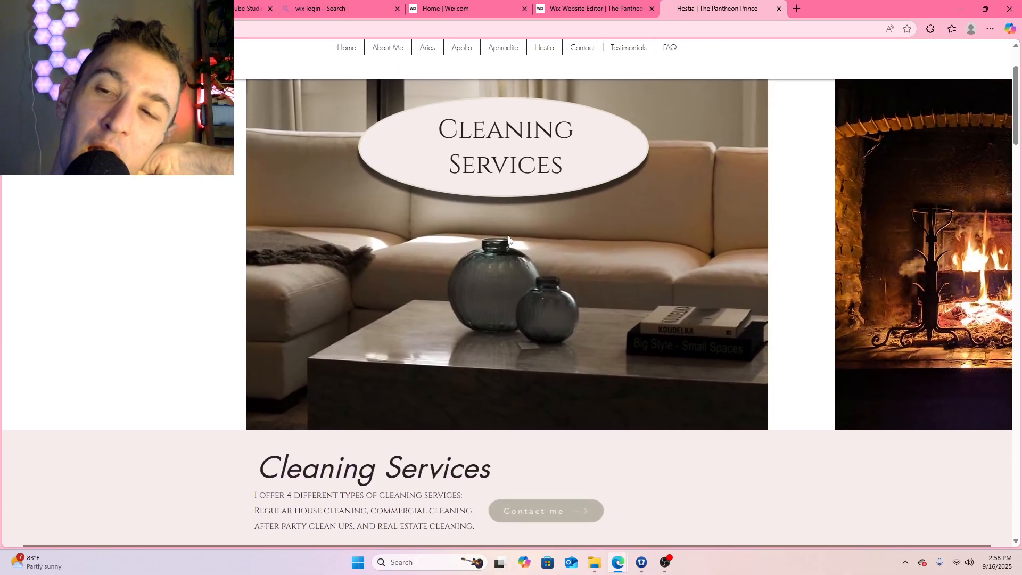
scroll(512, 235, up, 2)
scroll(510, 235, down, 1)
scroll(510, 236, up, 1)
scroll(509, 235, down, 1)
scroll(509, 236, up, 1)
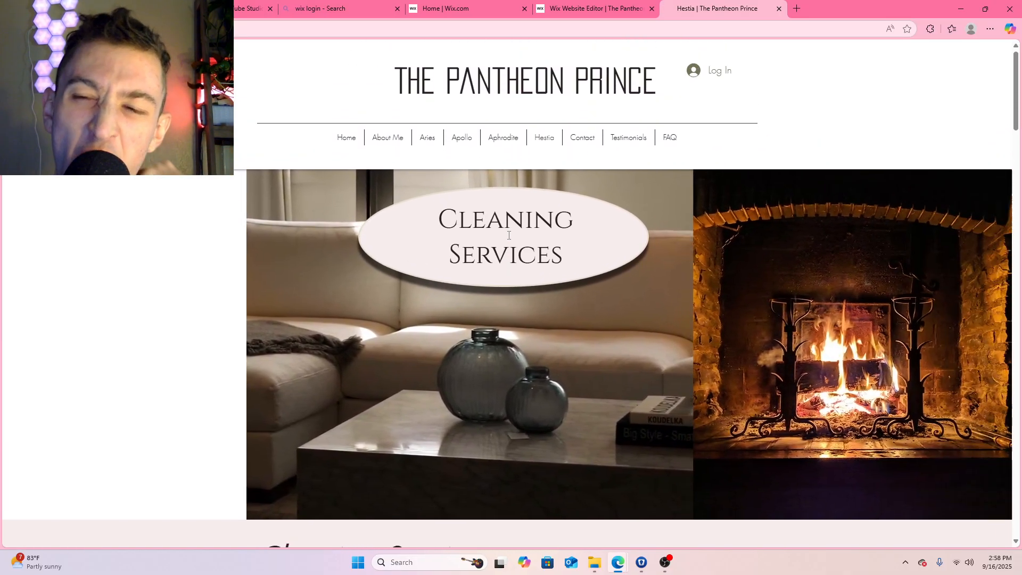
scroll(508, 233, down, 1)
scroll(506, 231, up, 1)
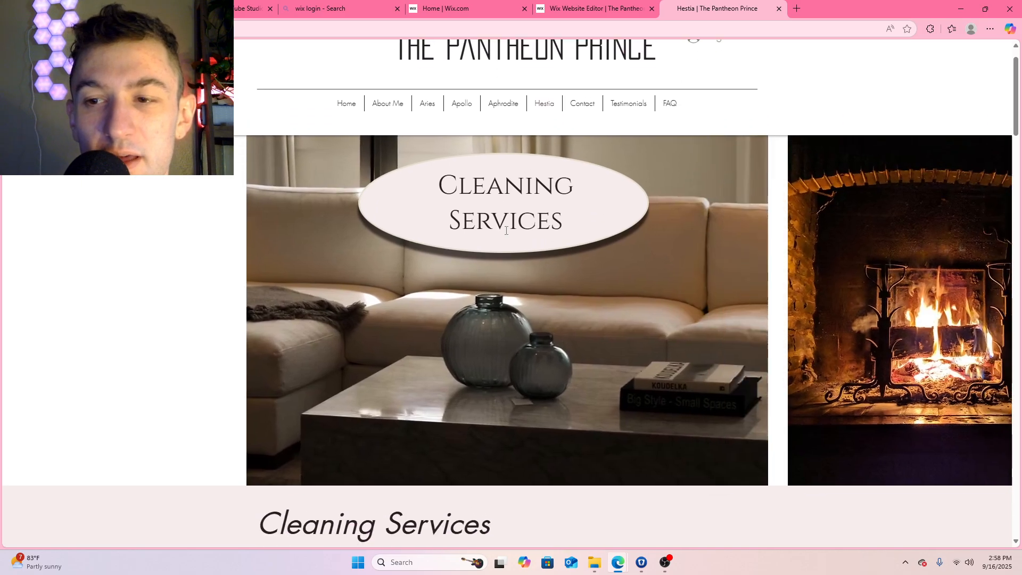
scroll(504, 232, down, 3)
scroll(503, 235, up, 3)
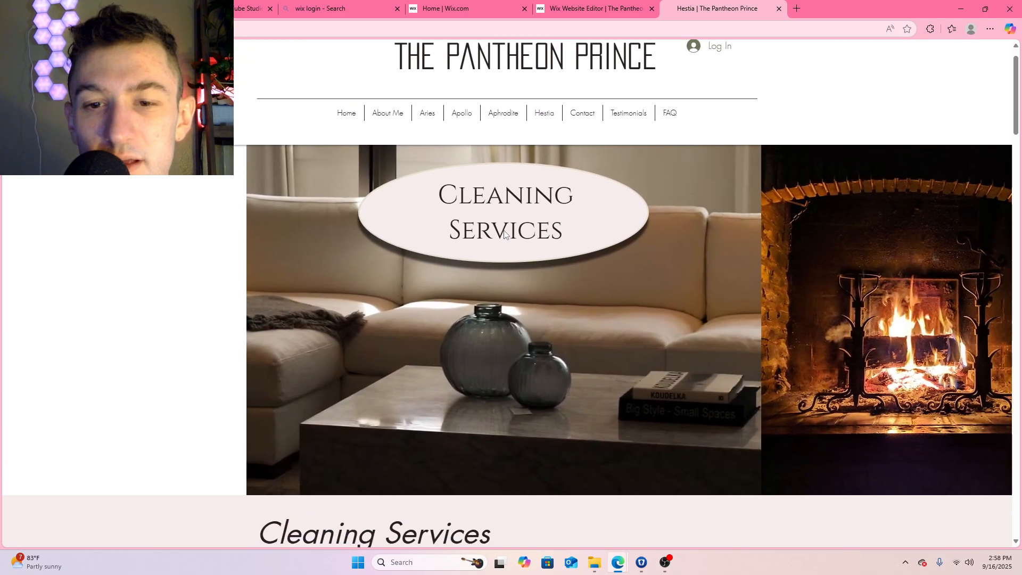
scroll(504, 232, down, 3)
scroll(503, 233, up, 4)
scroll(469, 282, down, 3)
scroll(529, 283, up, 3)
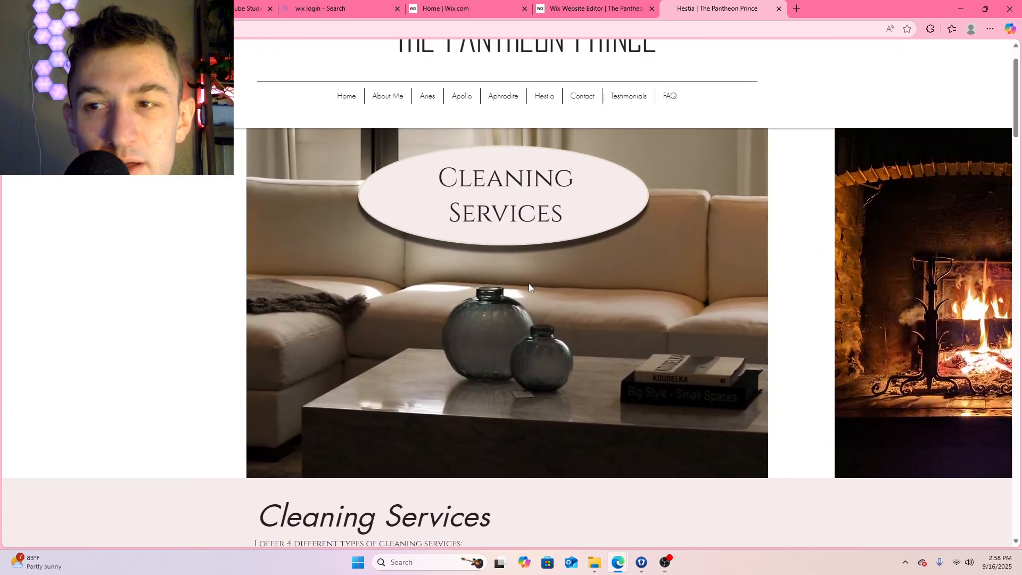
Return to the site editor and move the fireplace image back flush against the sofa photo's right edge
click(588, 9)
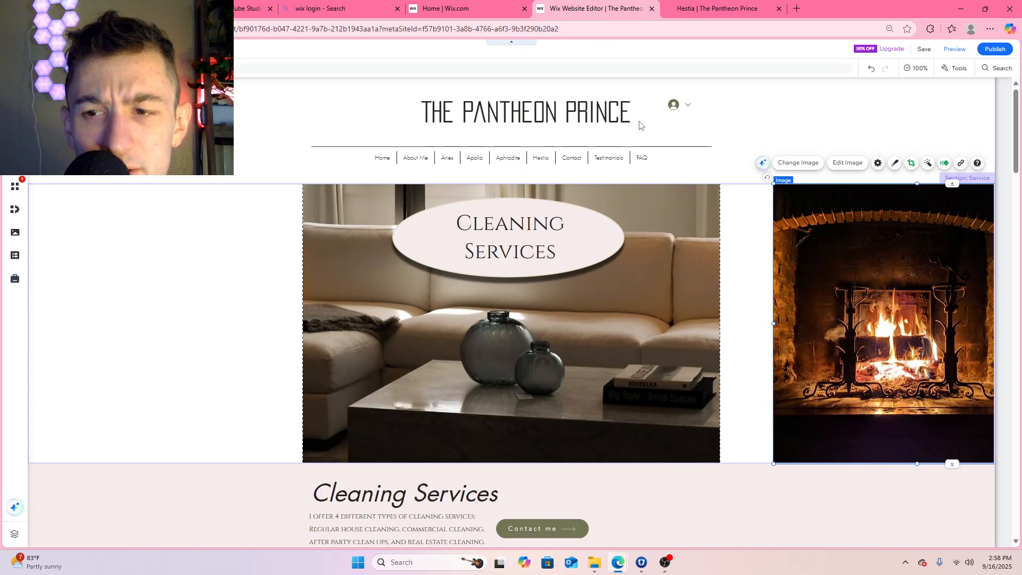
drag(845, 288, 791, 289)
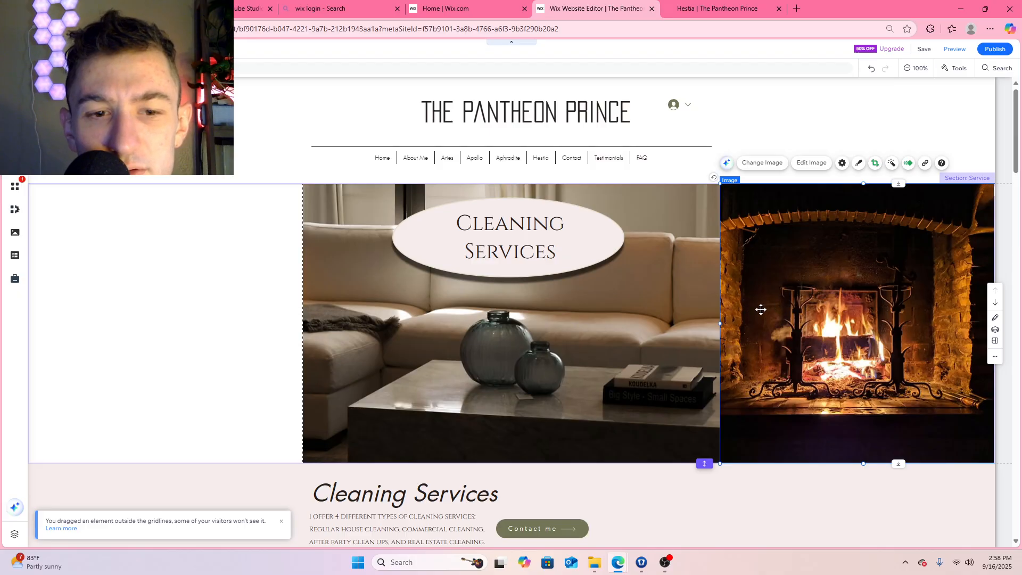
View the help article about elements placed outside the gridlines and close it
click(61, 529)
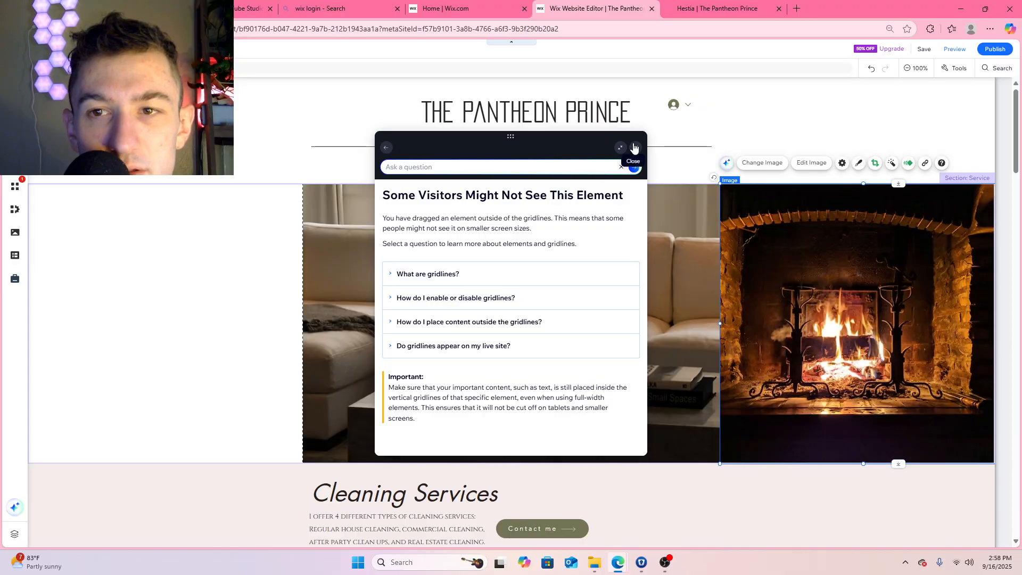
click(634, 148)
Shift the fireplace image right to leave a gap beside the sofa photo, and try widening the sofa strip
drag(860, 295, 883, 299)
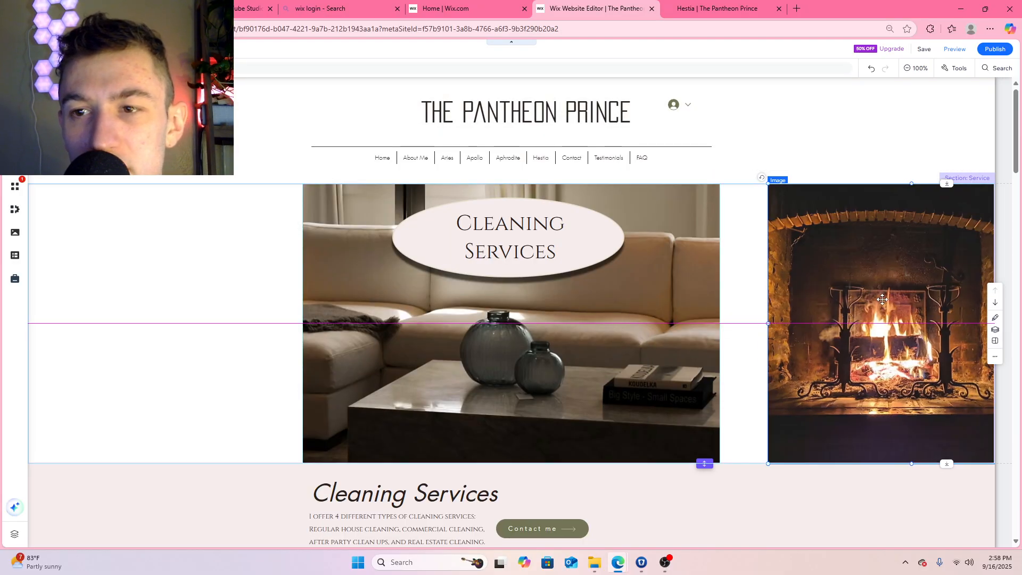
click(670, 337)
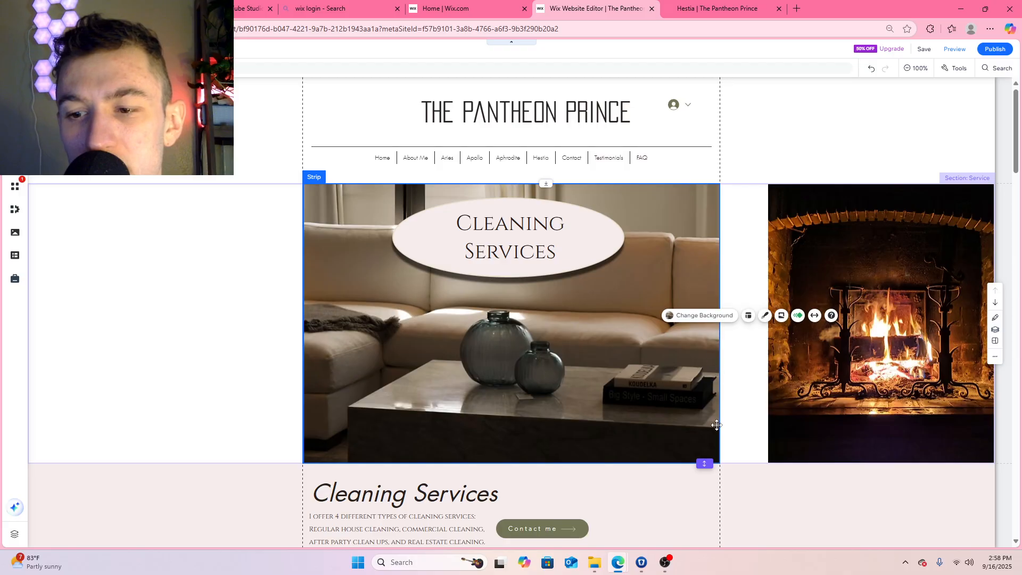
drag(717, 354, 752, 358)
key(ctrl+z)
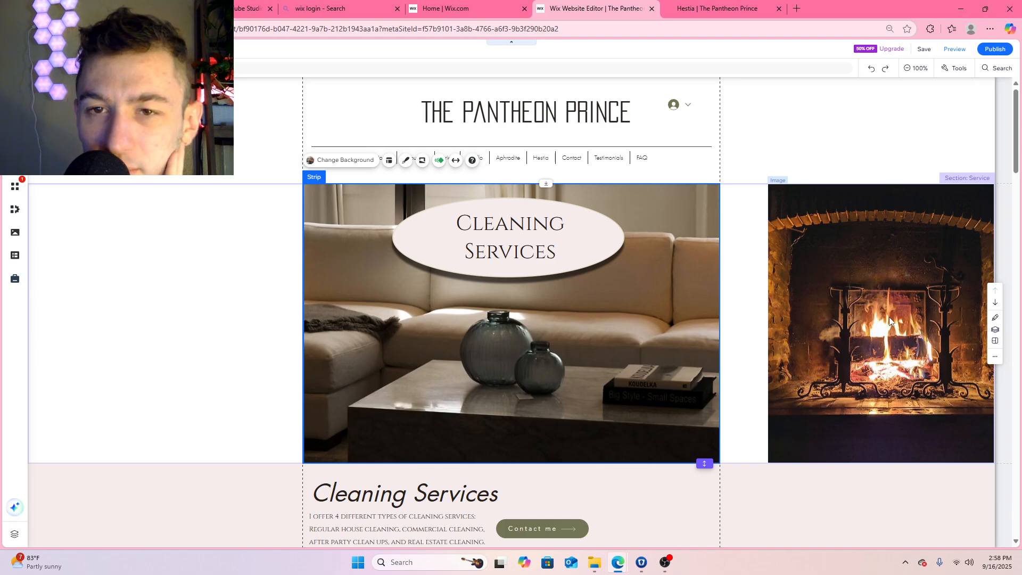
drag(889, 317, 865, 304)
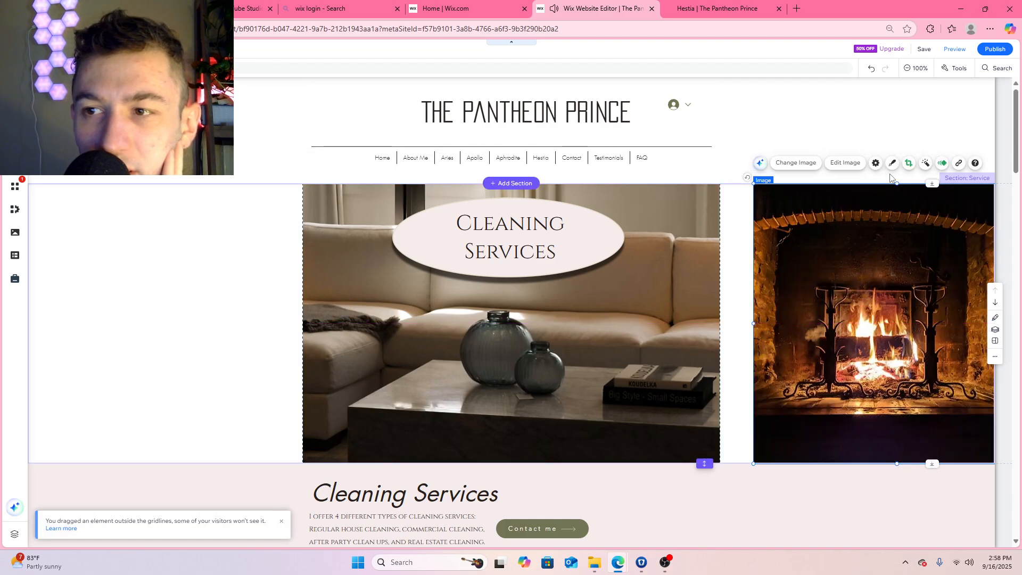
Replace the fireplace image's Pan scroll animation with an entrance animation, trying Blur first and settling on Shrink
click(943, 162)
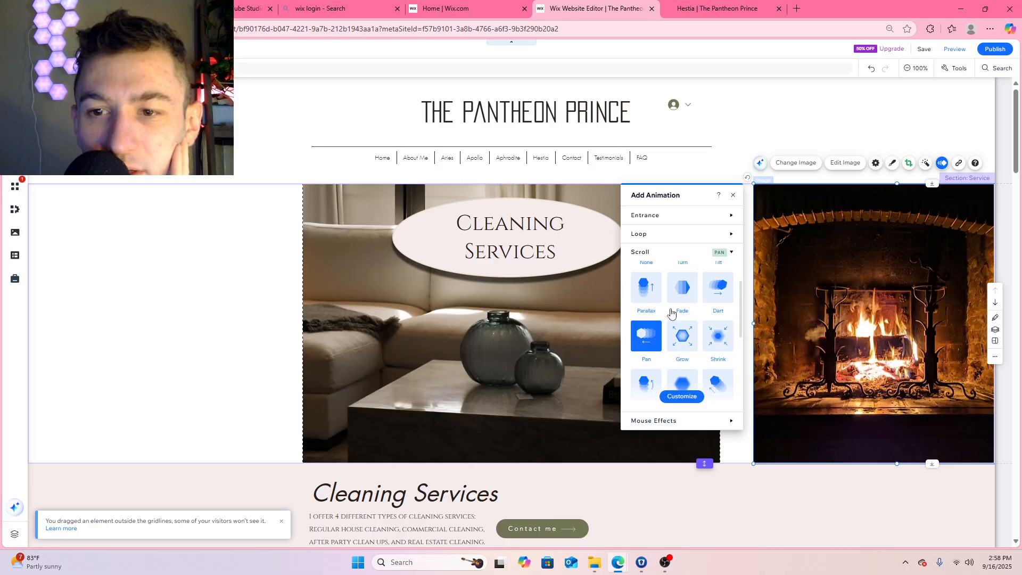
scroll(670, 331, down, 1)
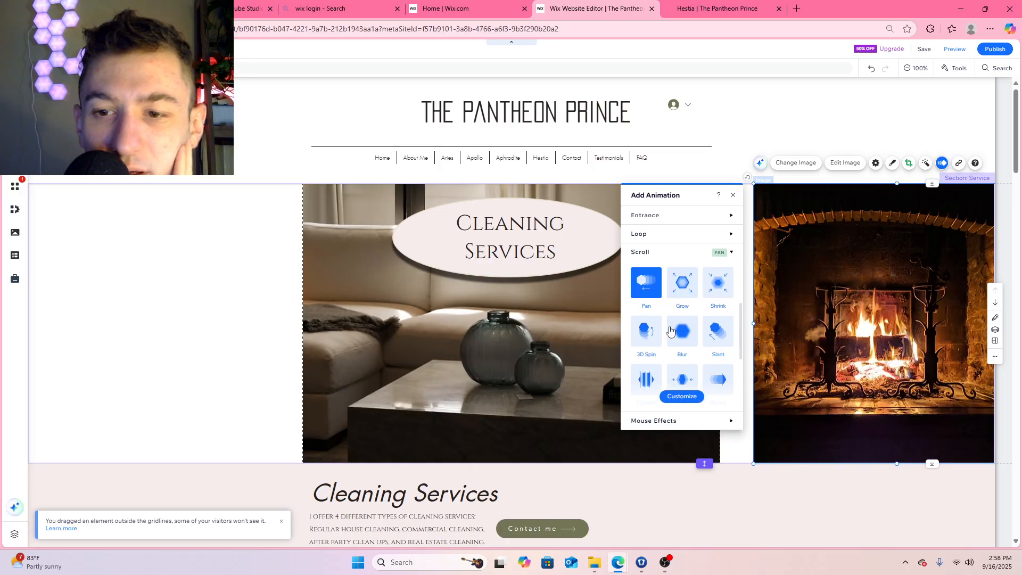
scroll(682, 340, down, 3)
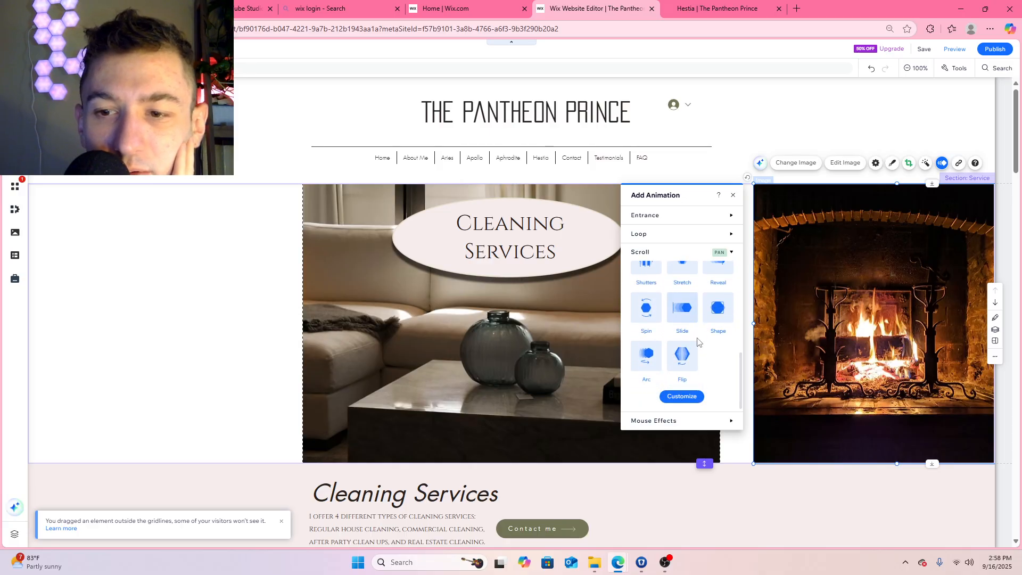
scroll(693, 350, up, 5)
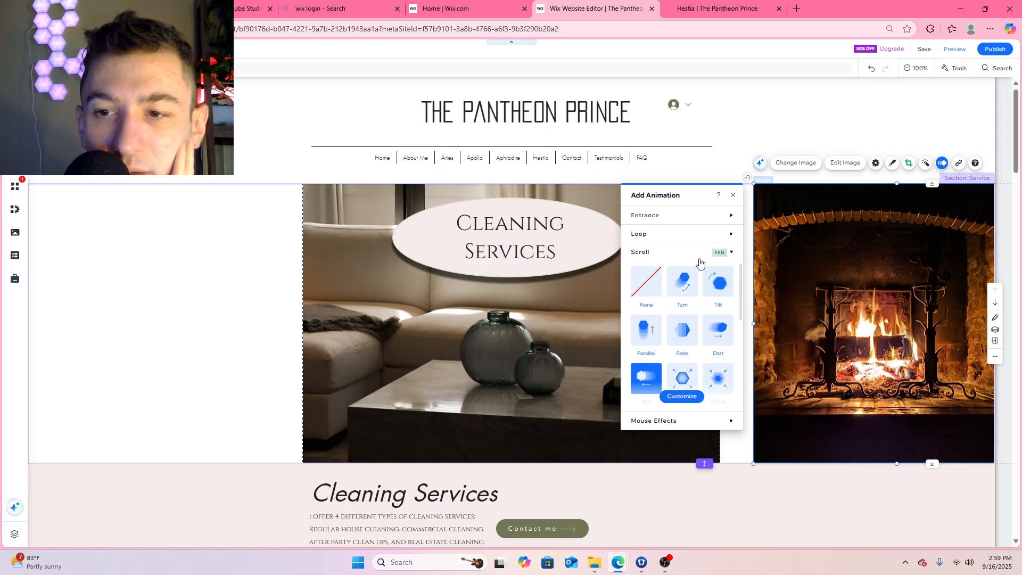
click(682, 215)
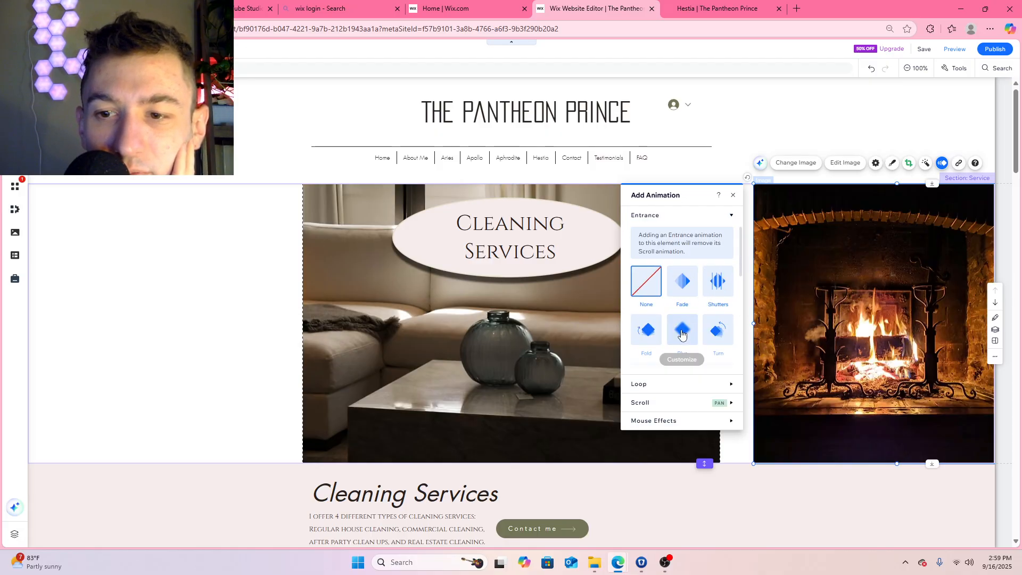
click(682, 334)
scroll(682, 334, down, 3)
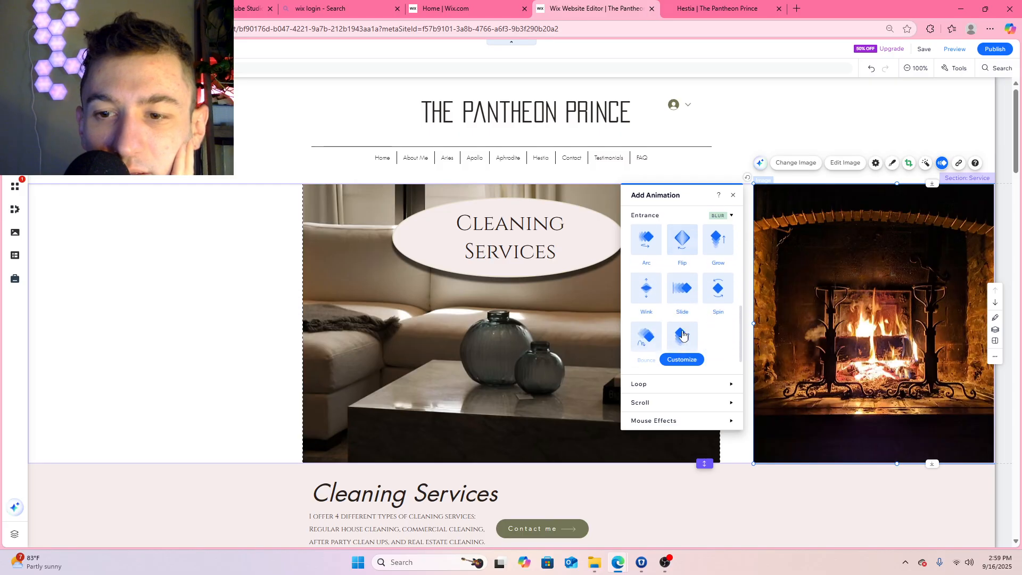
click(668, 403)
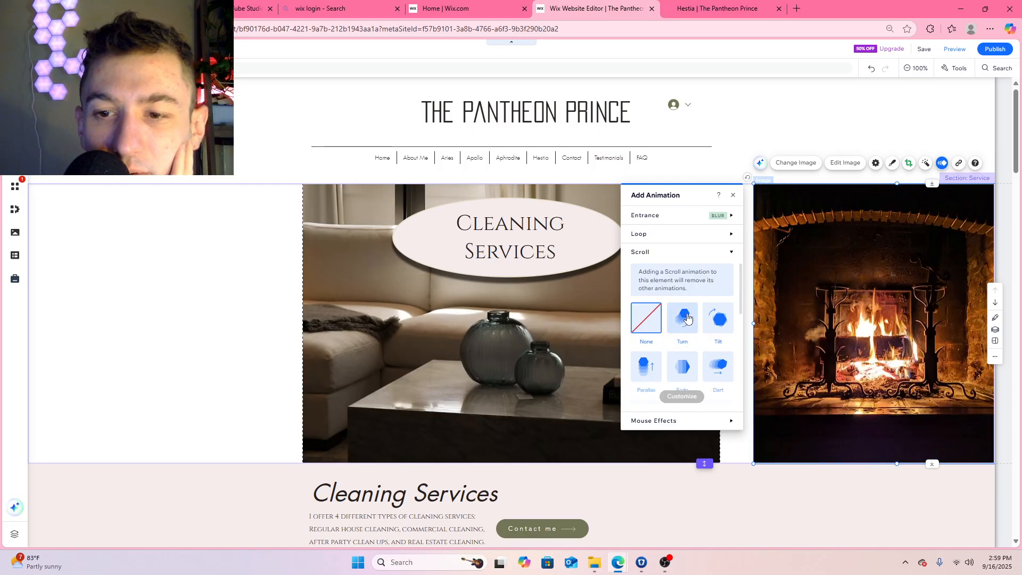
click(684, 216)
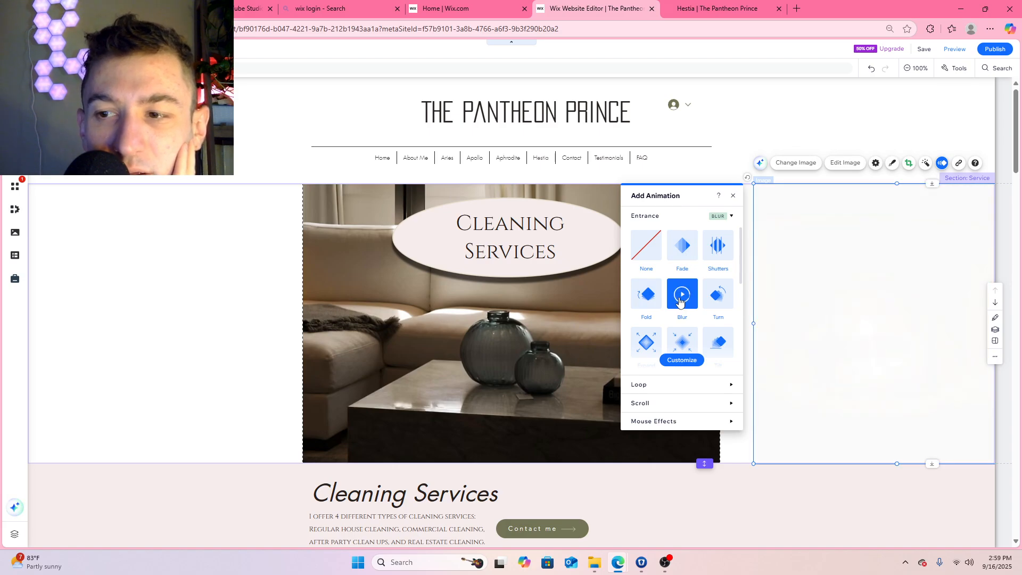
click(685, 341)
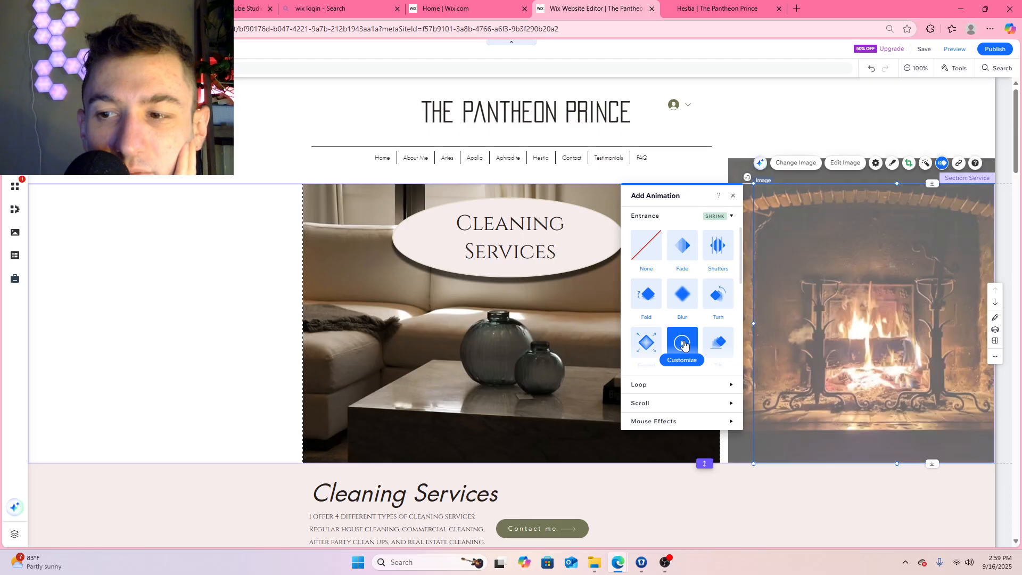
scroll(683, 330, down, 1)
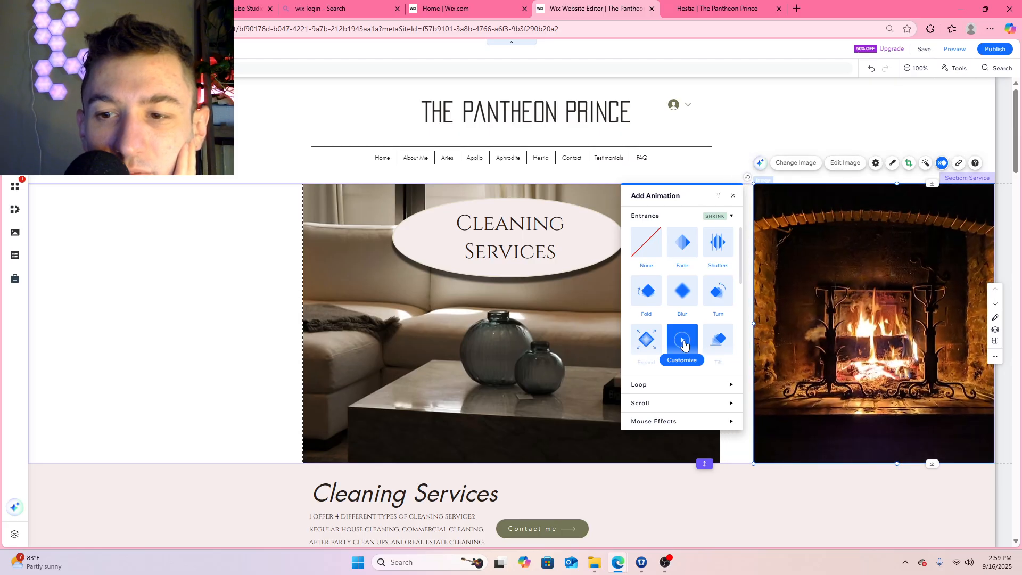
click(733, 198)
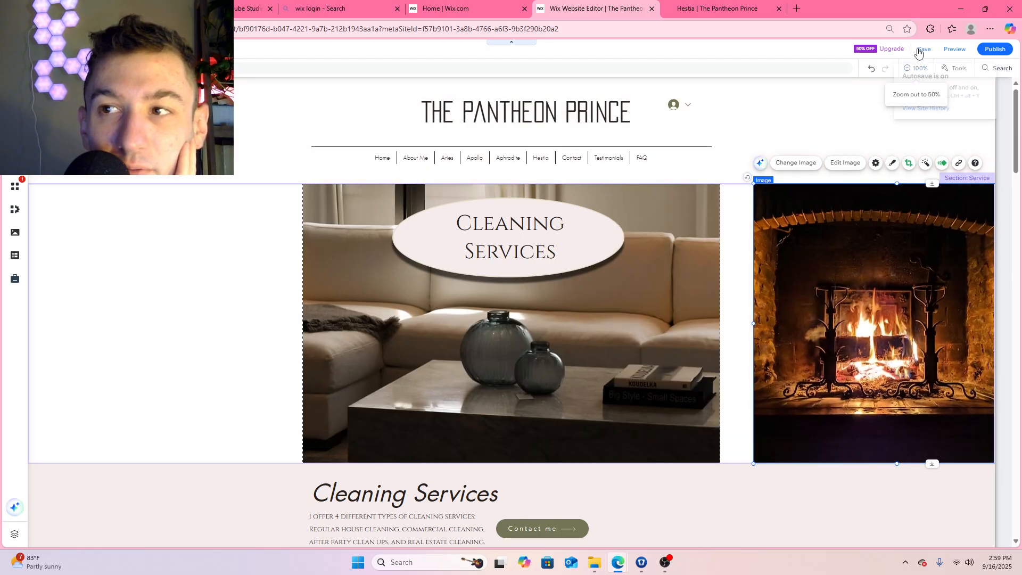
Save and publish the fireplace image's new animation, and open the live Hestia page to check it
click(922, 50)
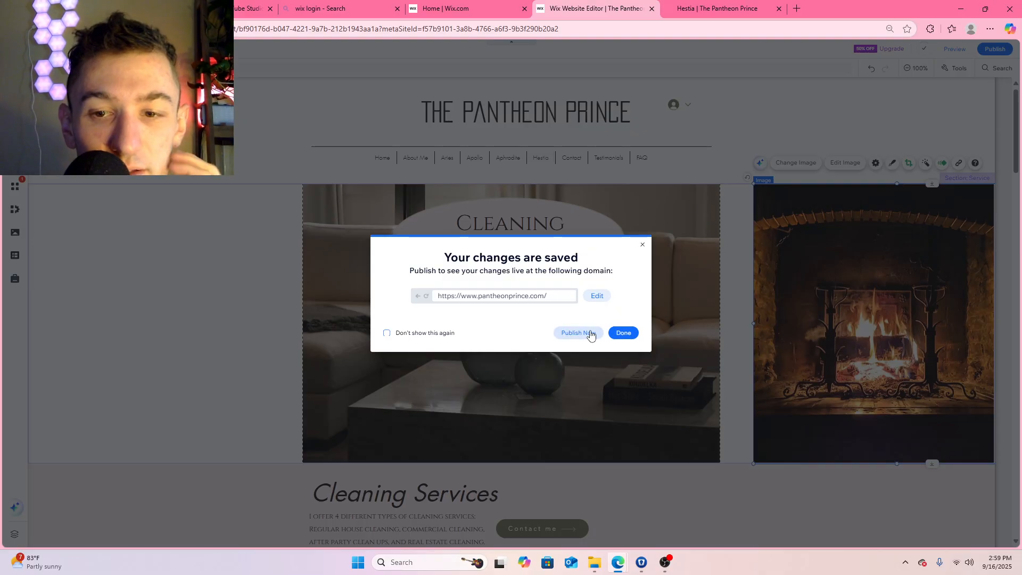
click(589, 333)
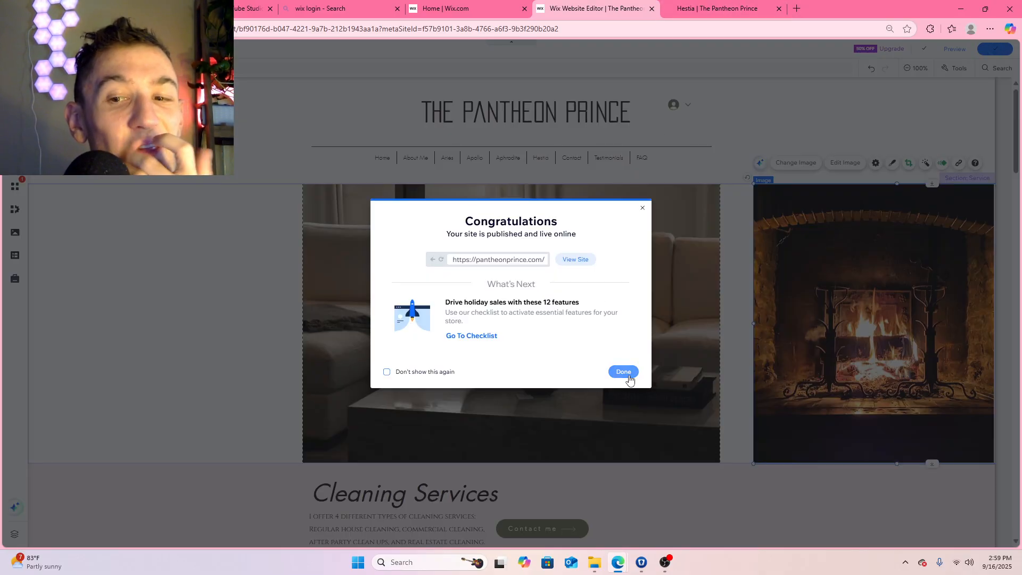
click(628, 374)
click(728, 11)
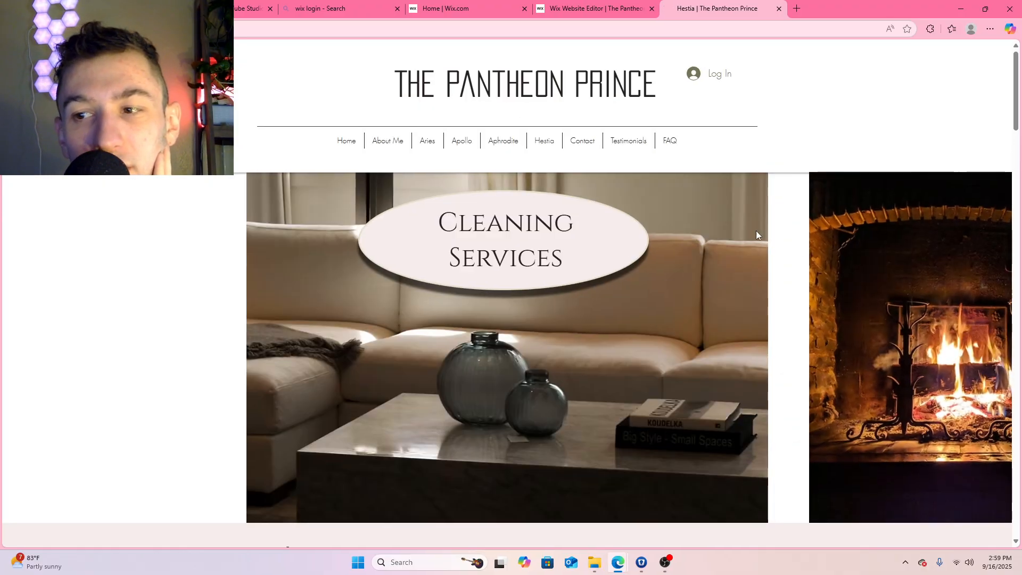
Return to the site editor, place the fireplace image flush against the sofa photo's right edge, and publish the change
click(600, 8)
drag(815, 244, 781, 245)
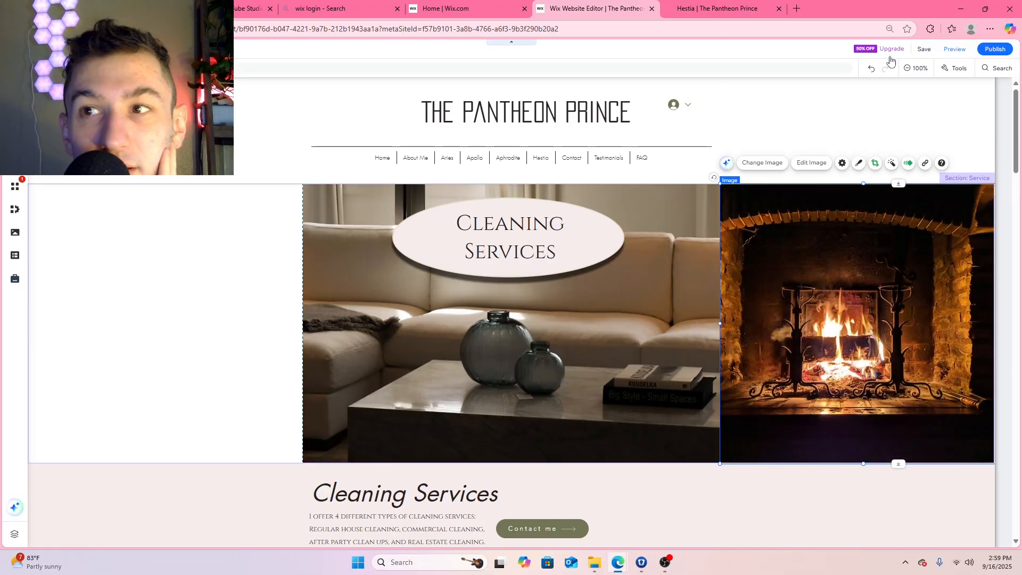
click(924, 49)
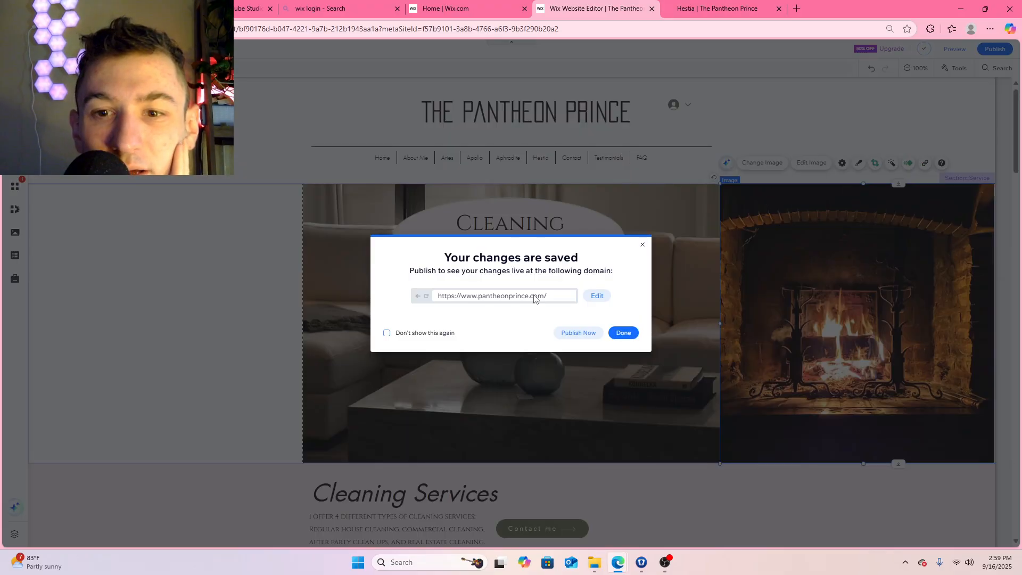
click(579, 334)
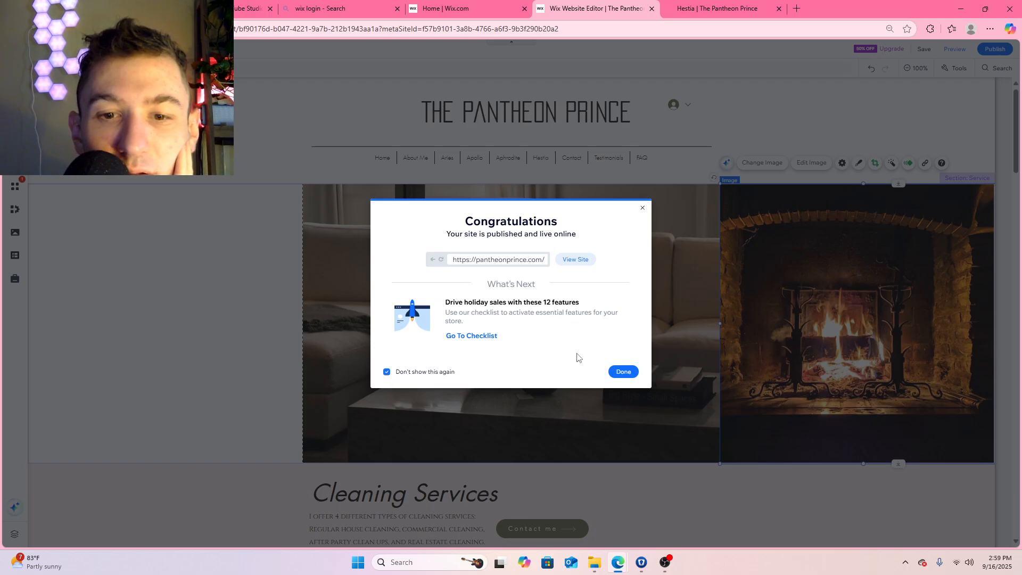
click(623, 372)
Examine on the live Hestia page how the fireplace image behaves beside the sofa photo while the banner scrolls in and out of view
click(717, 9)
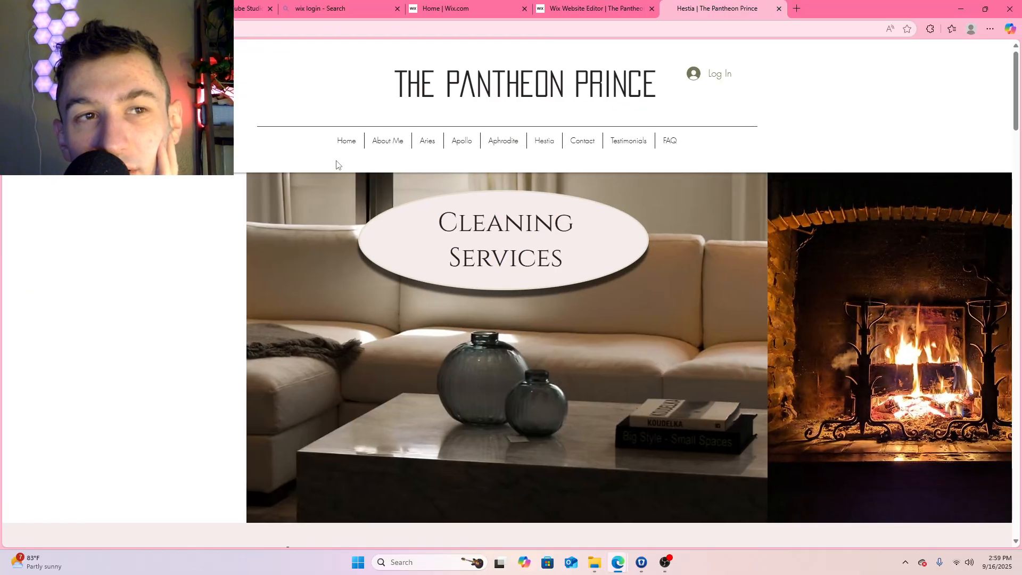
scroll(563, 256, down, 10)
scroll(562, 251, up, 10)
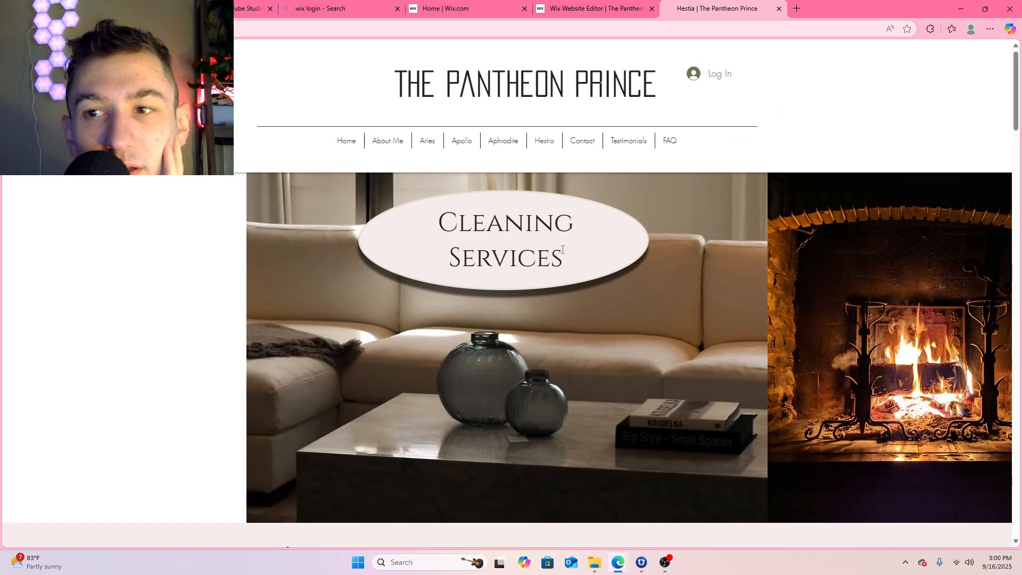
scroll(562, 249, down, 6)
scroll(561, 251, up, 4)
scroll(561, 251, down, 5)
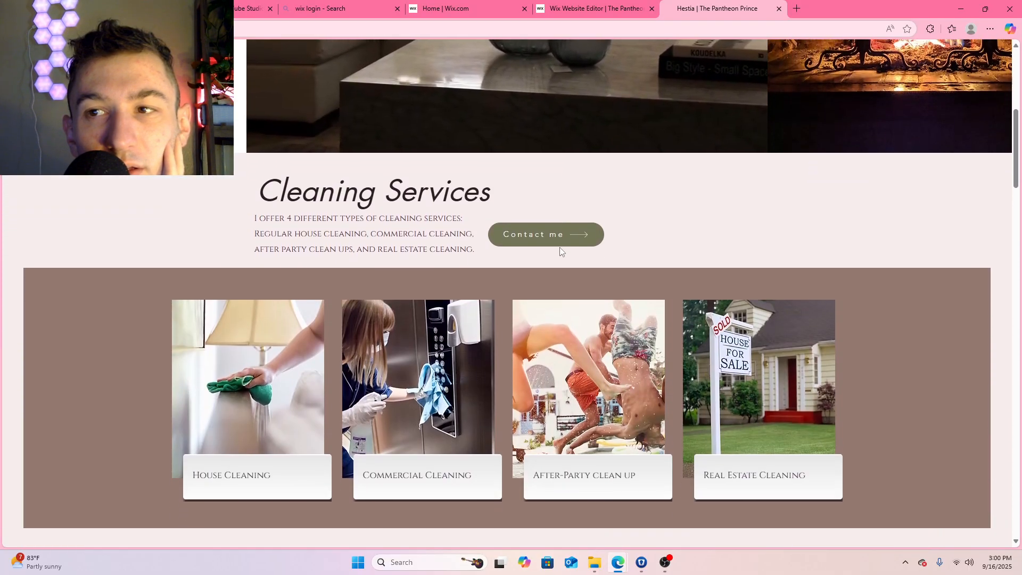
scroll(560, 252, up, 6)
scroll(560, 251, down, 4)
scroll(560, 251, up, 2)
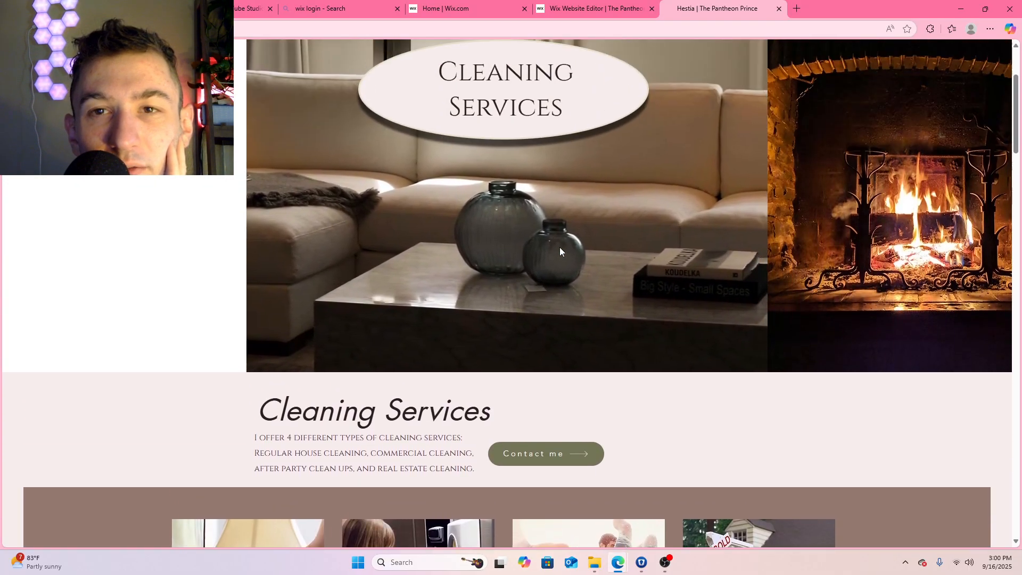
scroll(560, 251, up, 3)
scroll(560, 251, down, 4)
scroll(560, 252, up, 3)
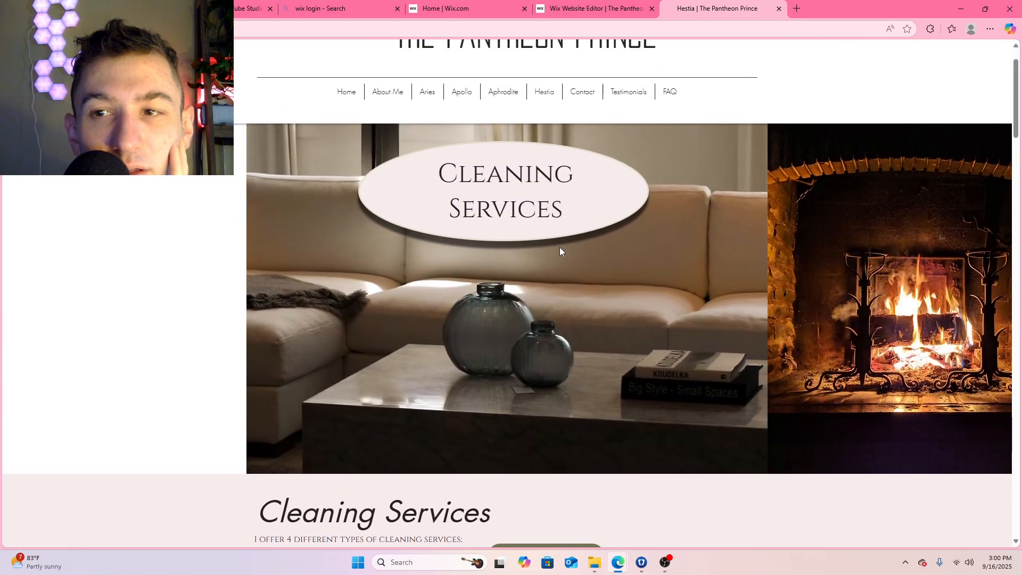
scroll(560, 248, up, 1)
scroll(560, 248, down, 3)
scroll(560, 248, up, 3)
scroll(560, 248, down, 6)
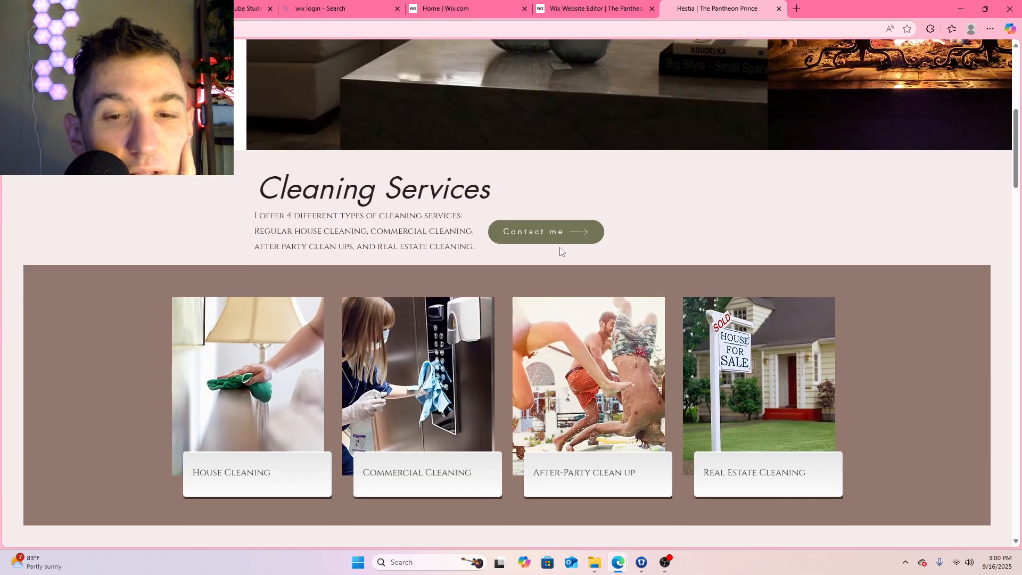
Review the live Hestia page's House Cleaning section and cleaning-type cards, and return to the banner
scroll(560, 252, down, 3)
scroll(560, 248, down, 20)
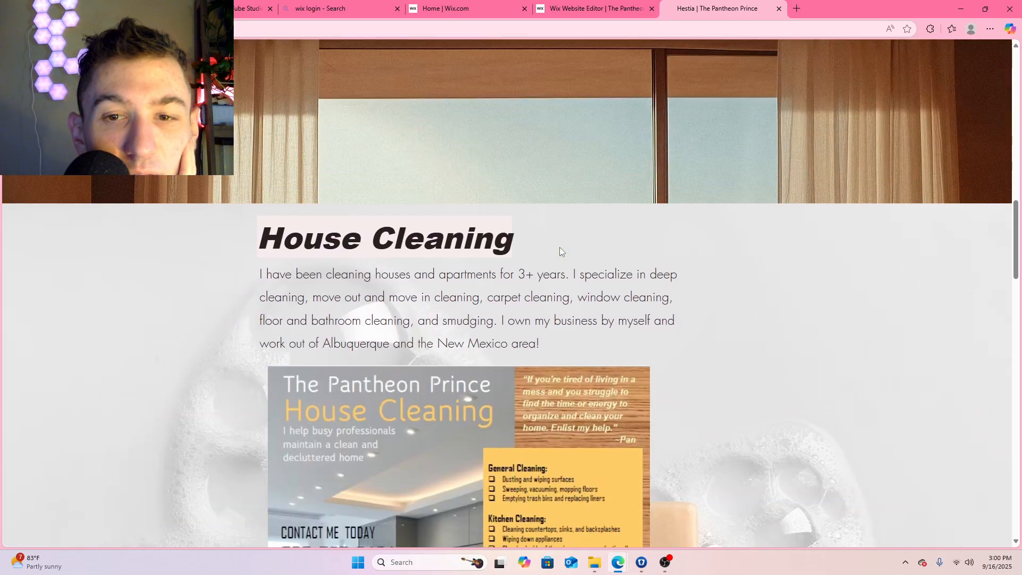
scroll(560, 245, down, 5)
scroll(560, 245, up, 20)
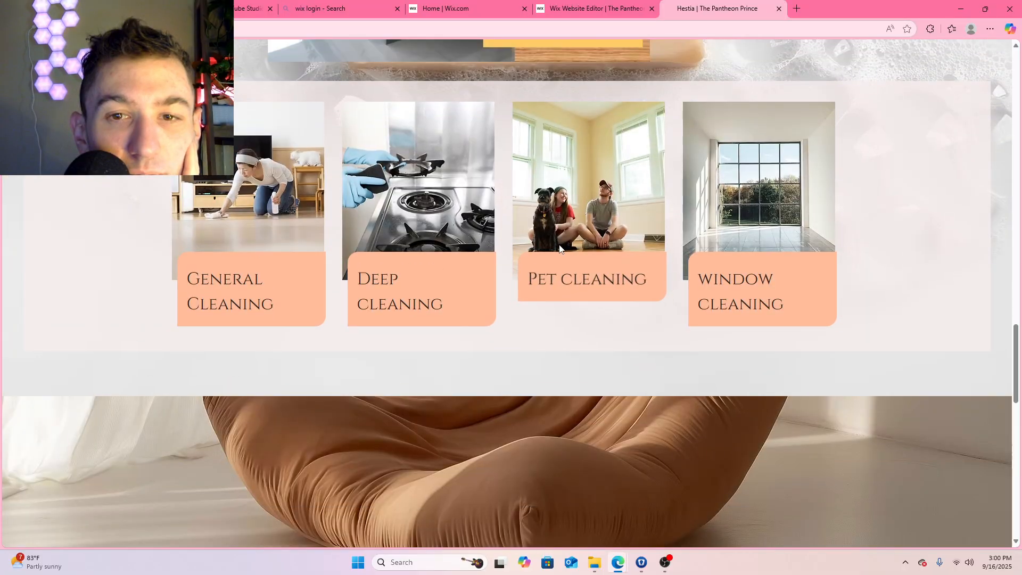
scroll(559, 244, up, 10)
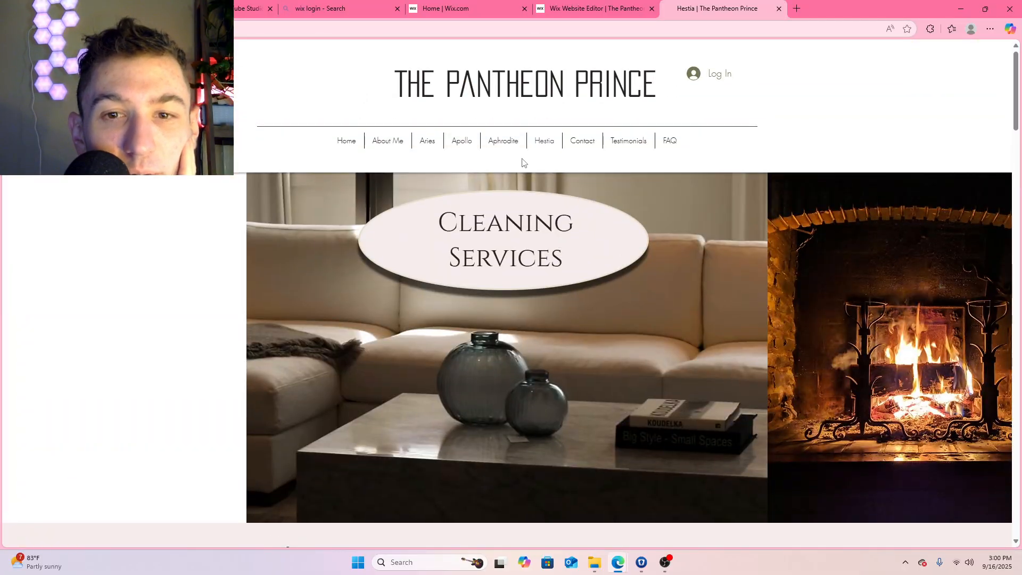
Open the live Home page and examine how the Services button moves between the Welcome box and My Services
click(346, 142)
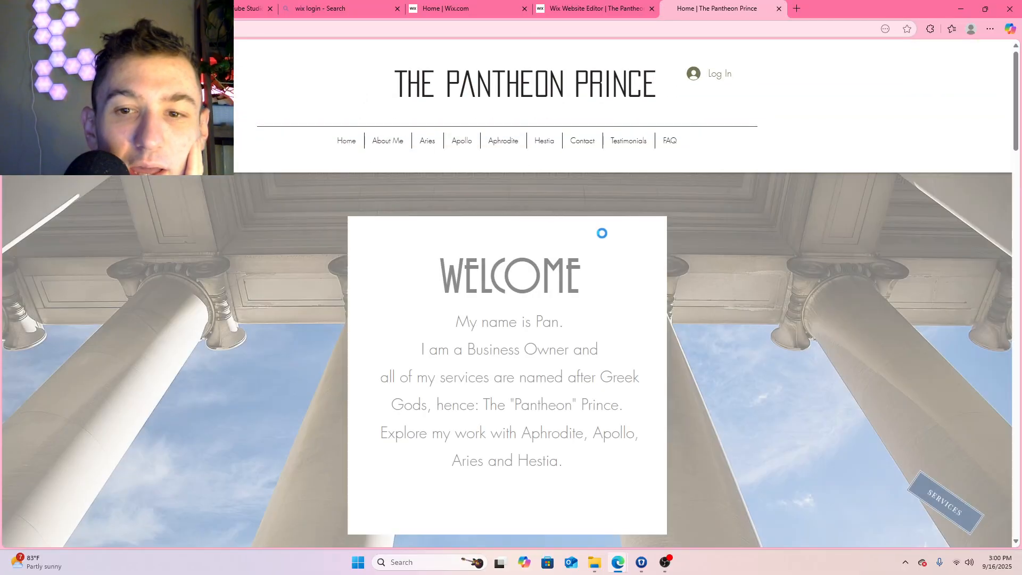
scroll(669, 259, down, 1)
scroll(832, 245, down, 8)
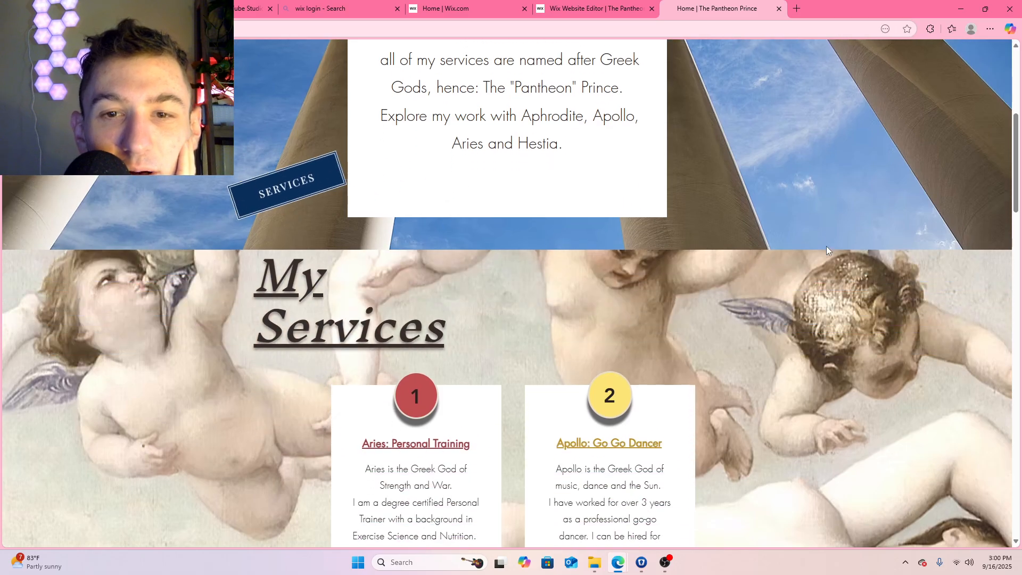
scroll(824, 246, up, 7)
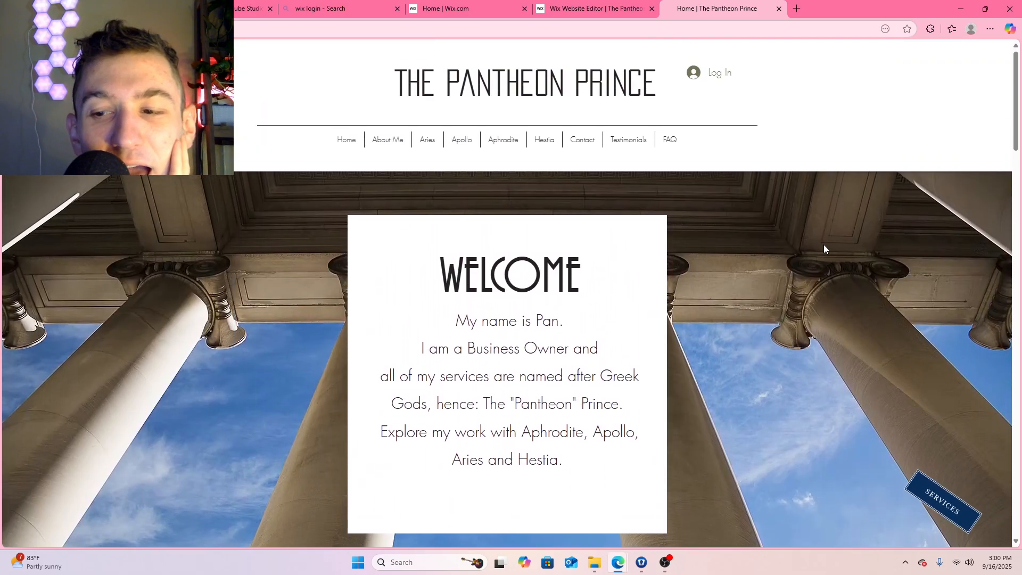
scroll(823, 245, down, 2)
scroll(548, 283, down, 5)
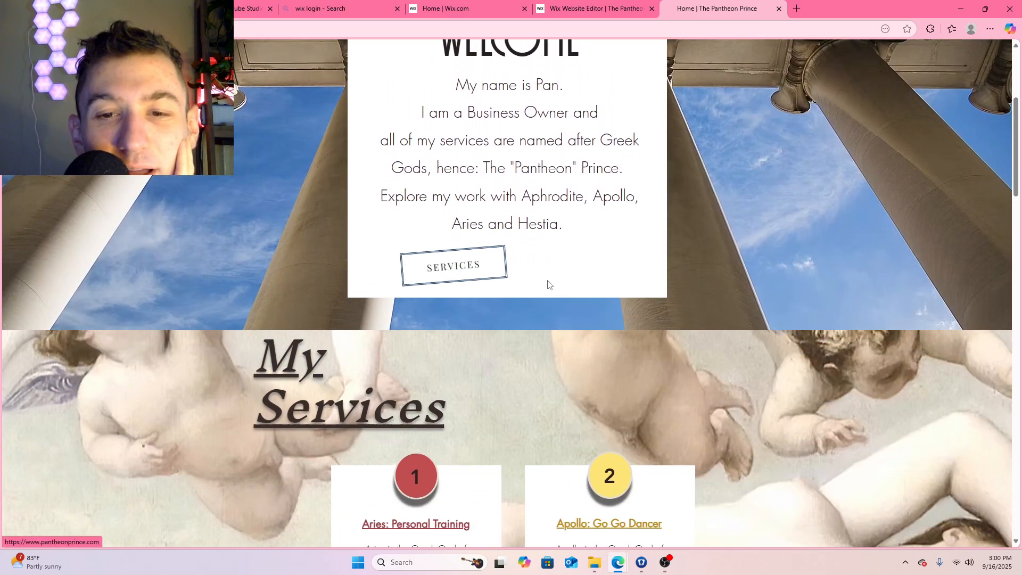
Recheck on the live Home page how the Services button travels between the Welcome box and My Services
scroll(729, 229, up, 9)
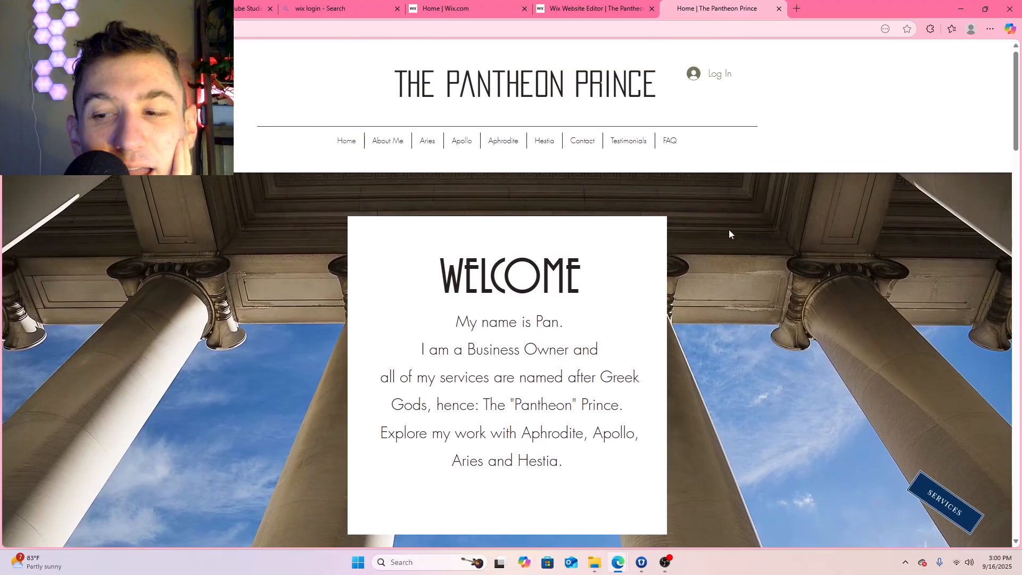
scroll(931, 437, down, 8)
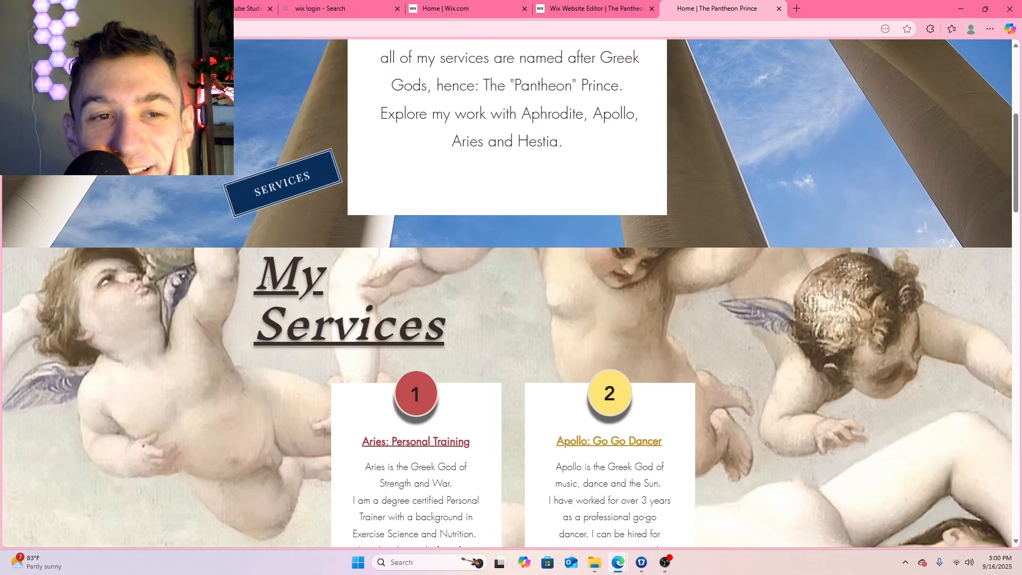
scroll(88, 184, down, 2)
scroll(212, 212, up, 9)
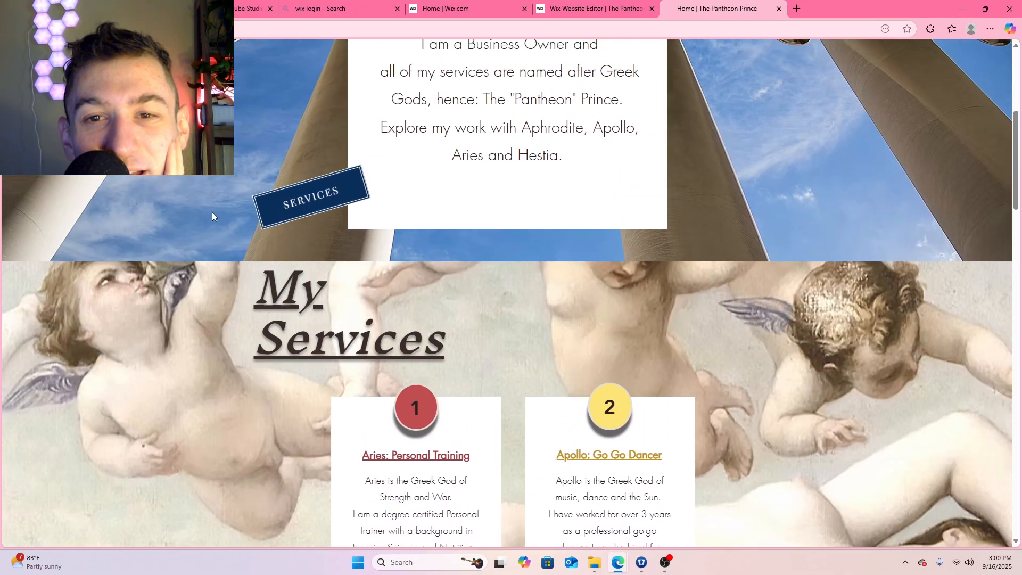
scroll(212, 216, down, 9)
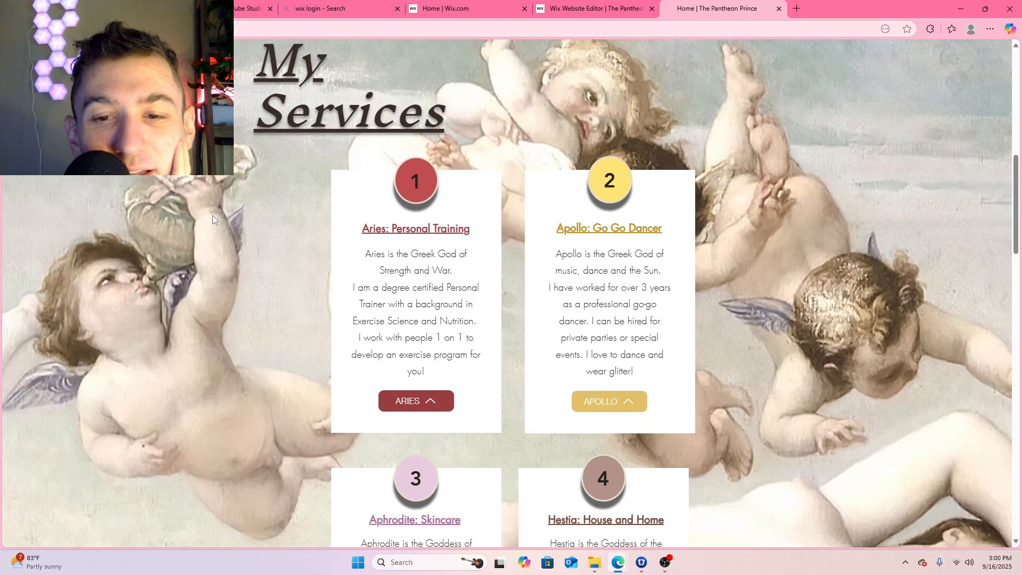
scroll(432, 71, up, 6)
Return to the site editor and open the Home page for editing
click(594, 9)
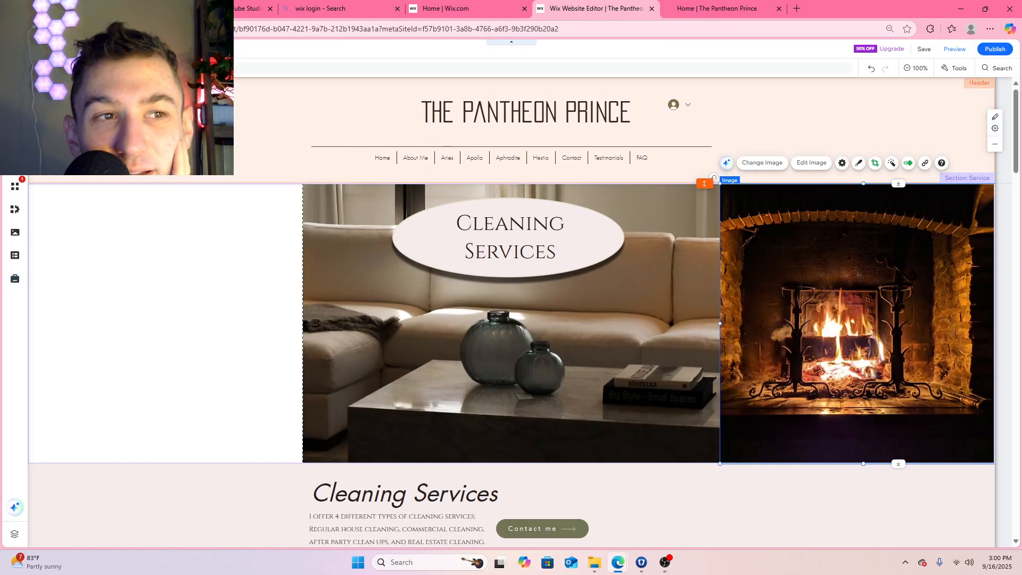
click(15, 141)
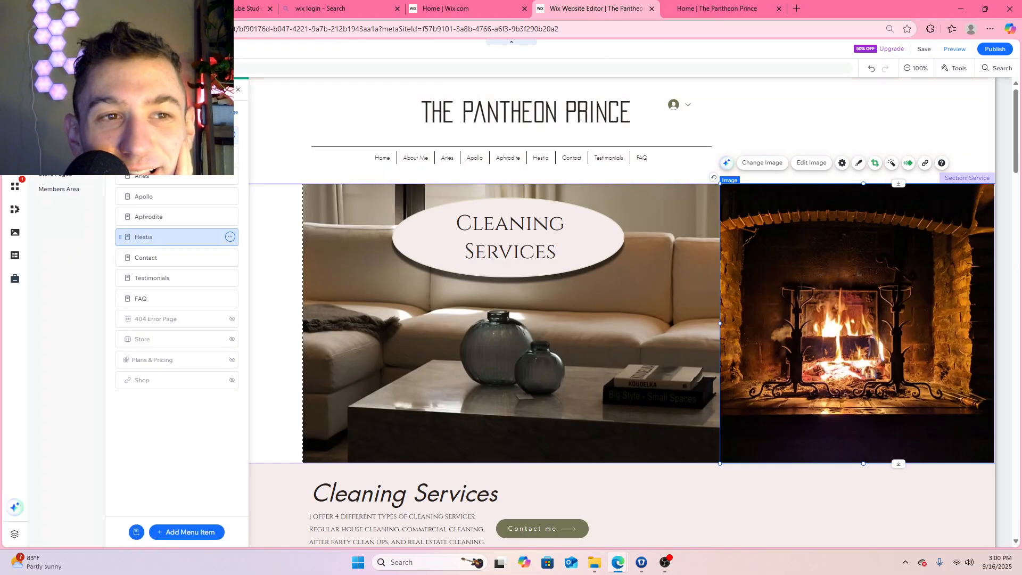
click(154, 135)
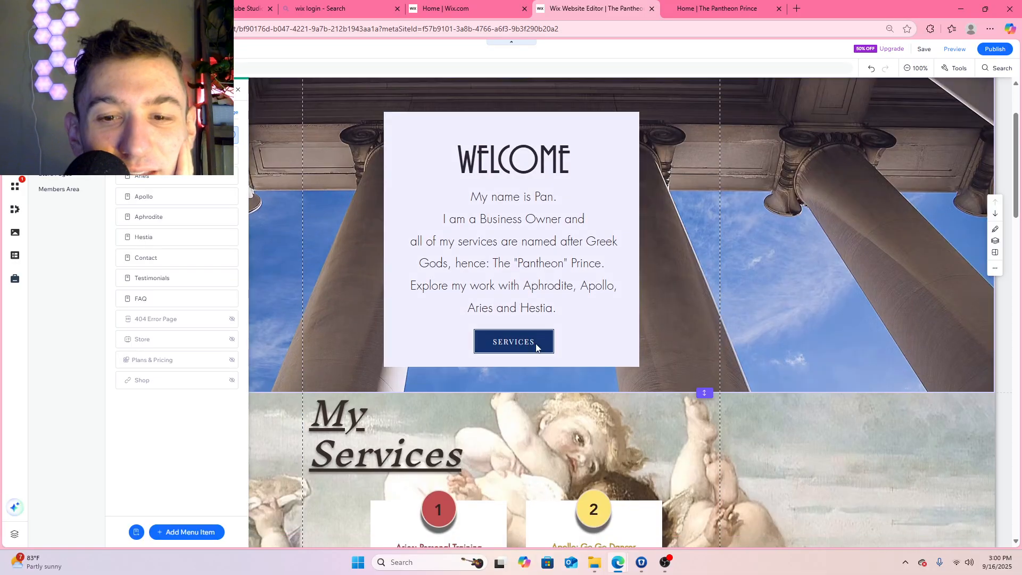
Replace the Scroll animation of the Services button in the Welcome box with the Turn entrance animation
click(527, 341)
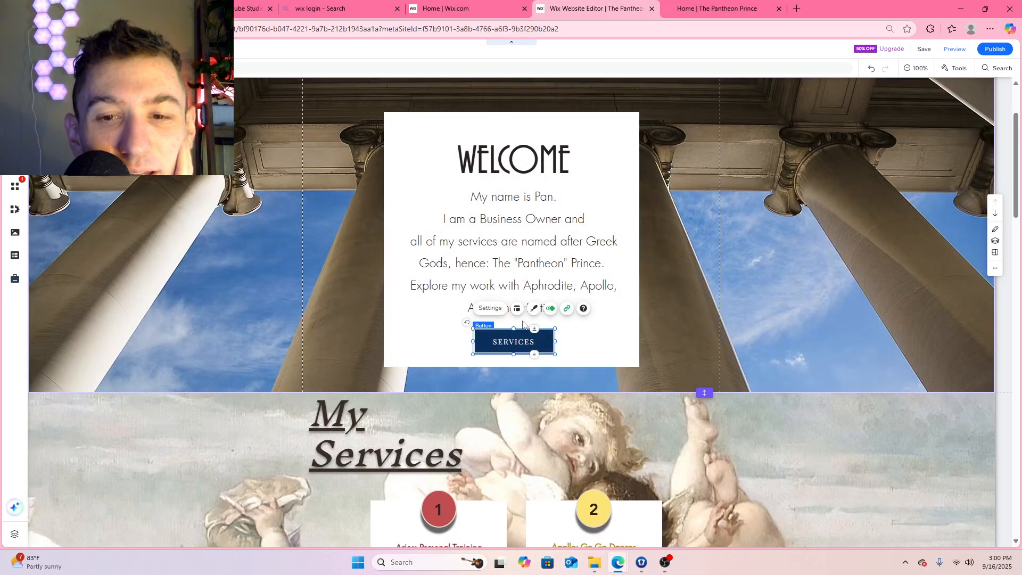
click(550, 308)
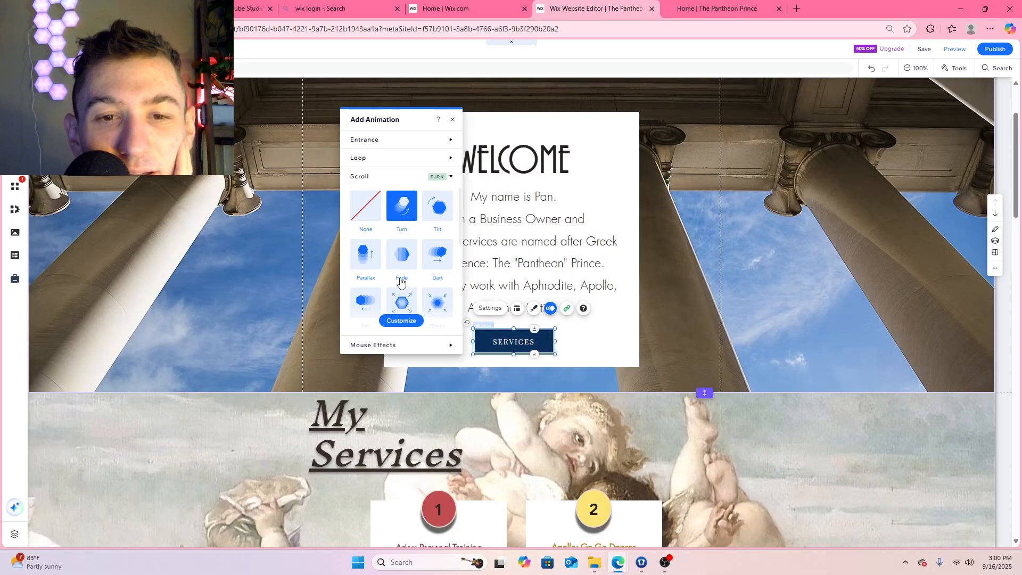
click(402, 176)
click(403, 159)
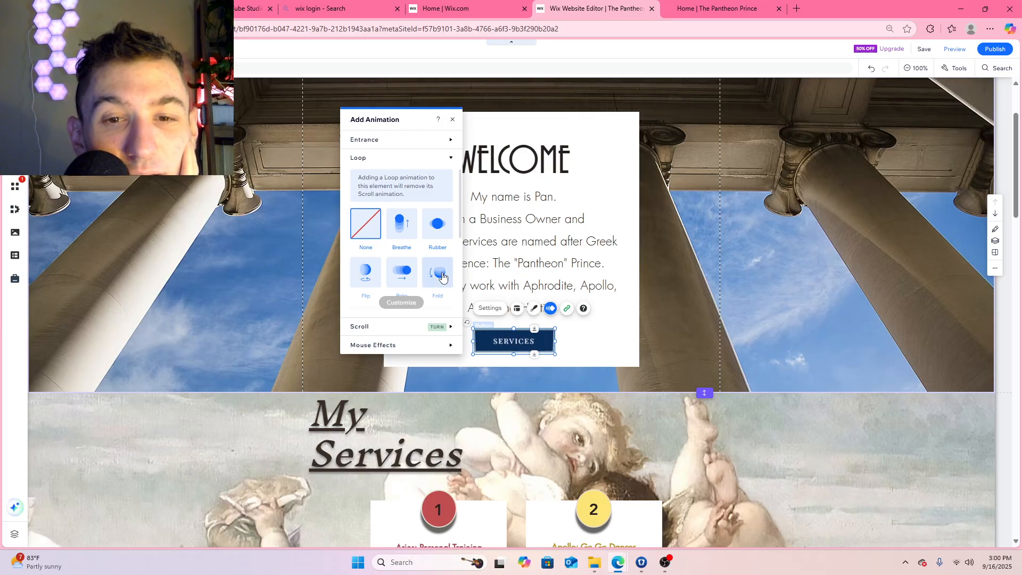
click(405, 139)
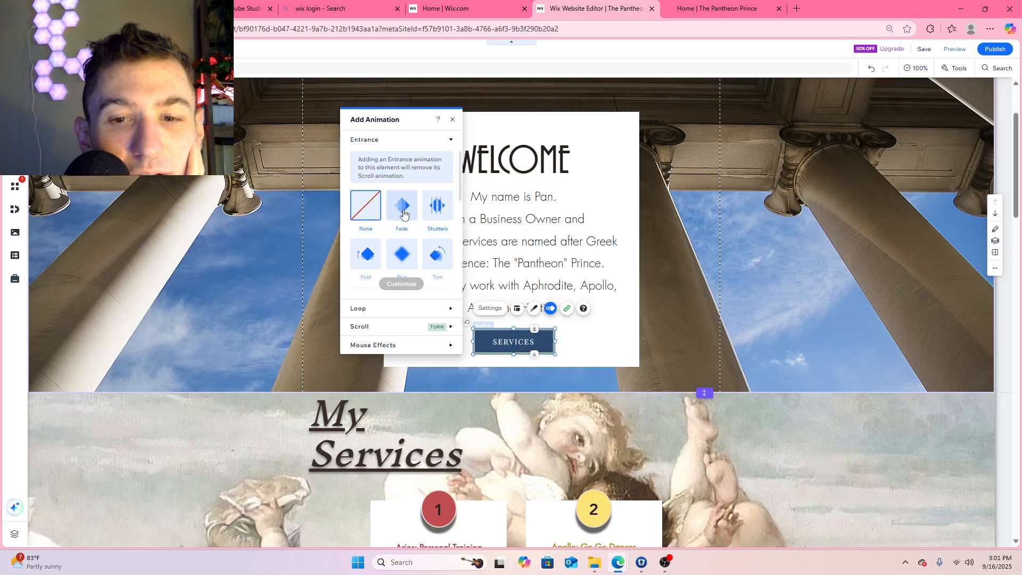
click(437, 260)
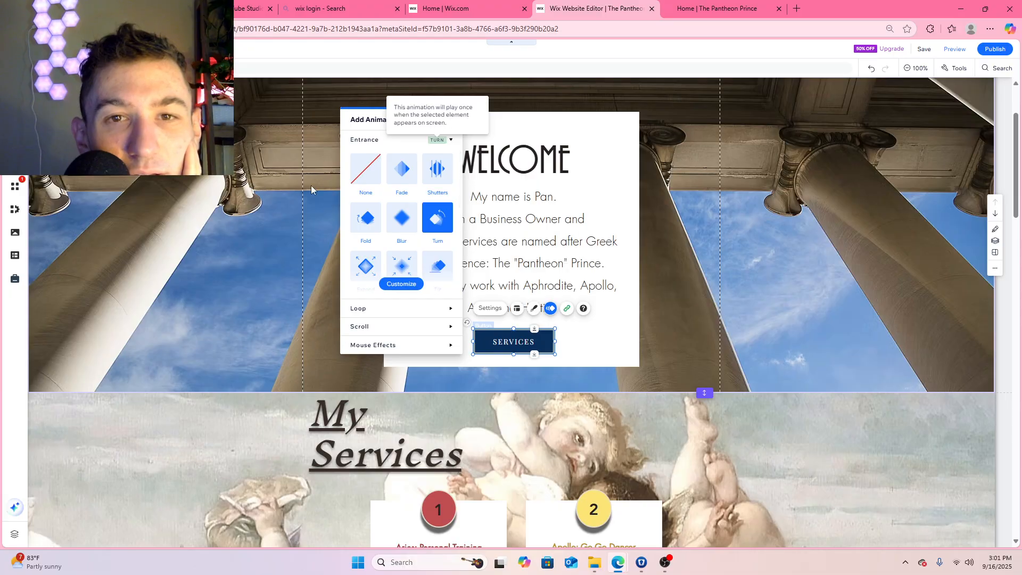
click(453, 120)
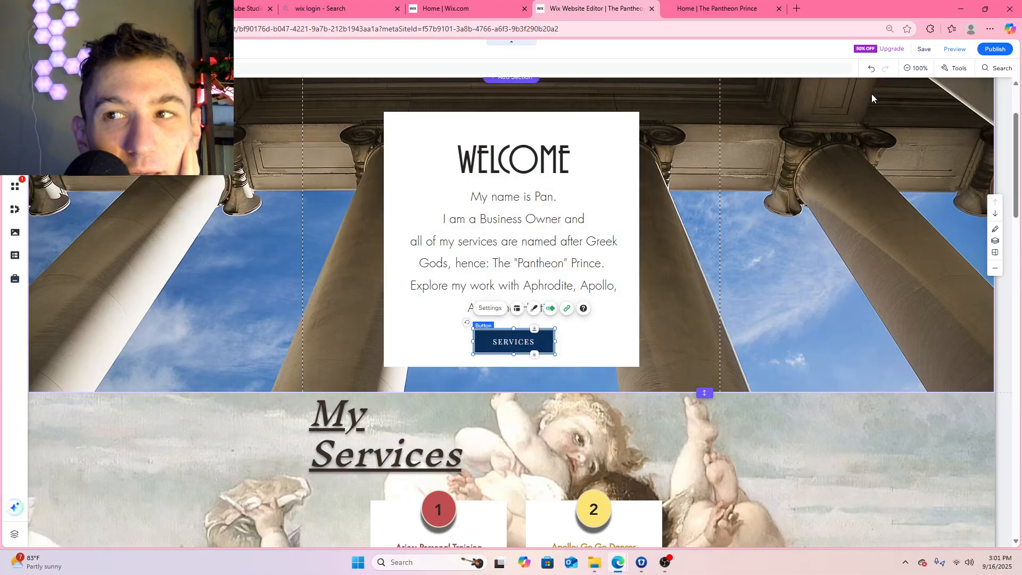
Save and publish the Home page change, and reload the live Home page
click(925, 50)
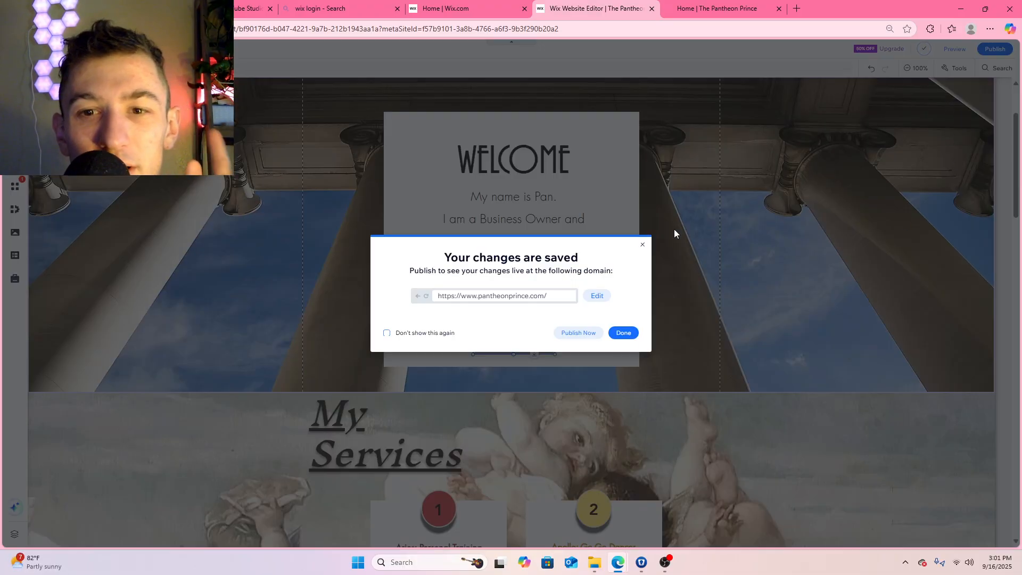
click(579, 333)
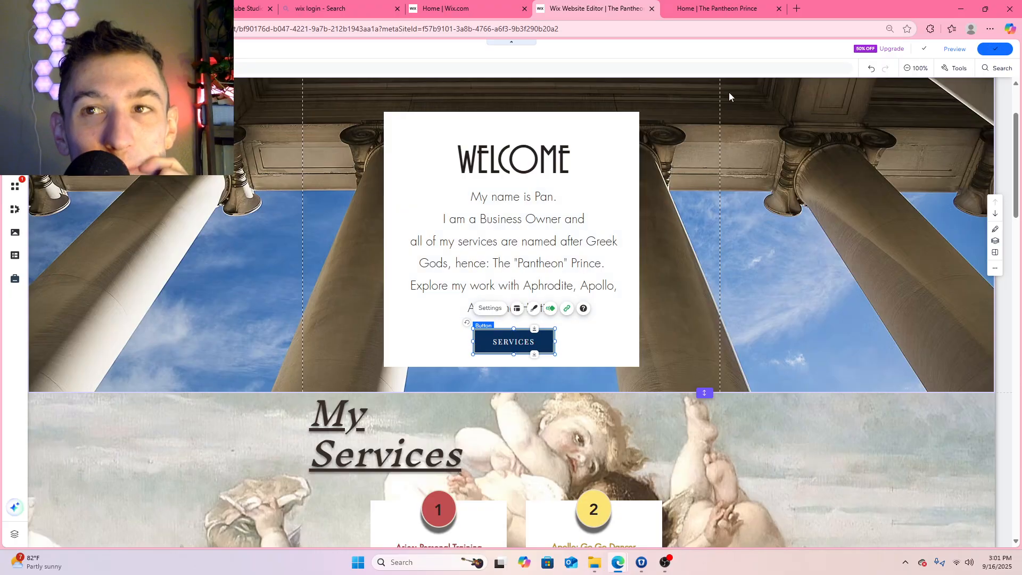
click(724, 9)
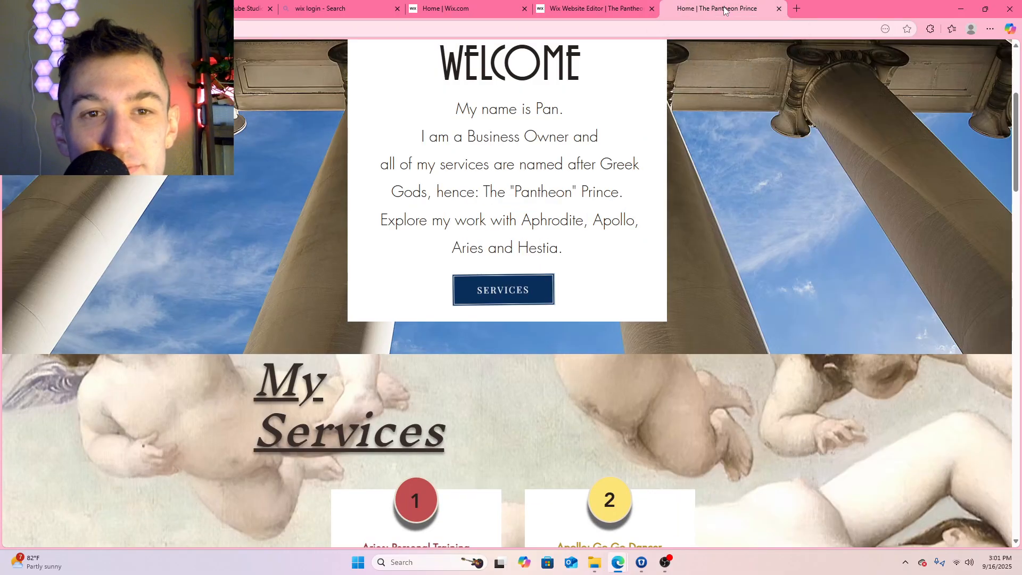
scroll(506, 293, up, 4)
click(31, 29)
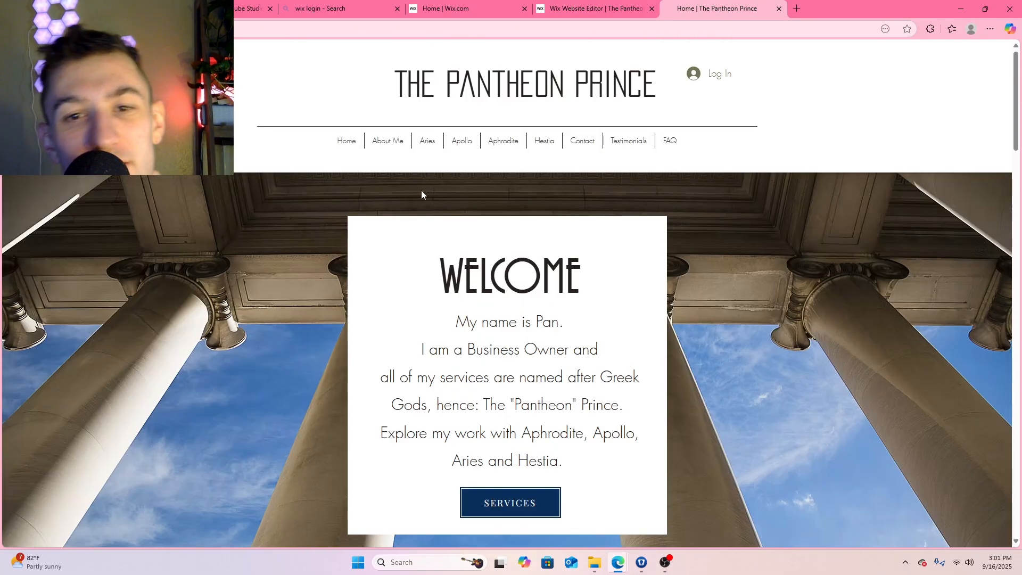
Examine how the Services button animates in the Welcome box on the reloaded live Home page
scroll(631, 424, down, 3)
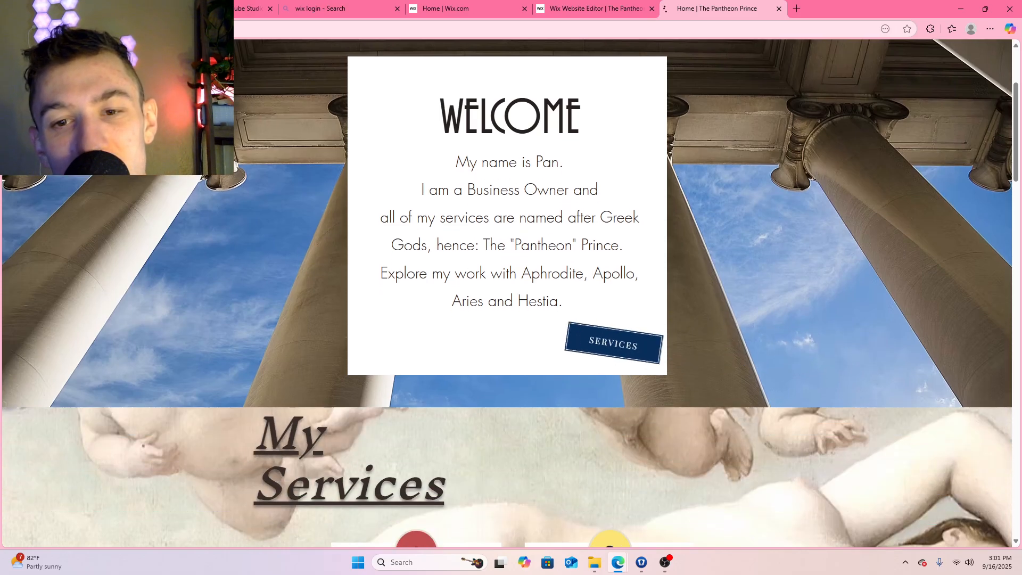
scroll(531, 235, down, 5)
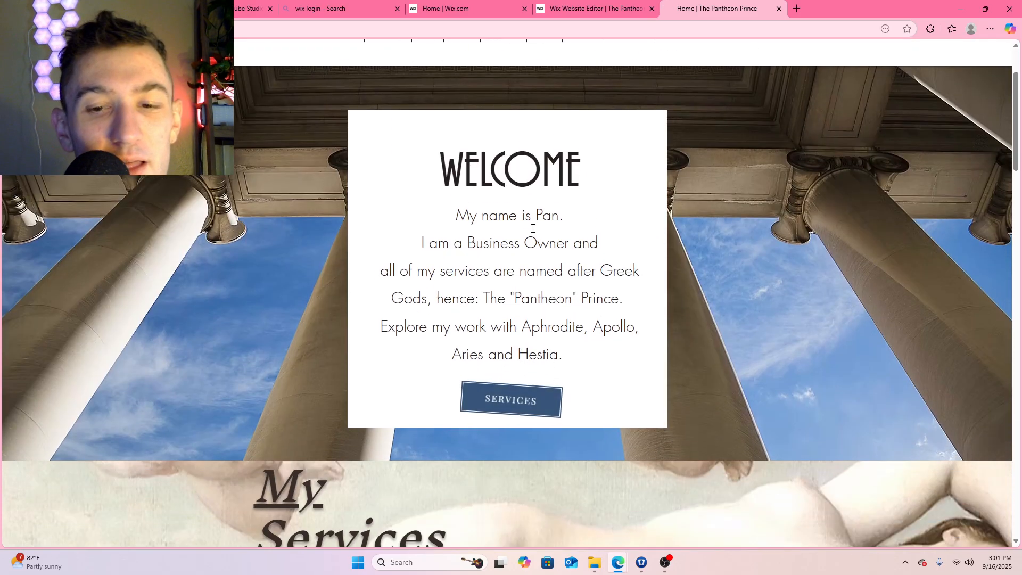
scroll(517, 253, down, 12)
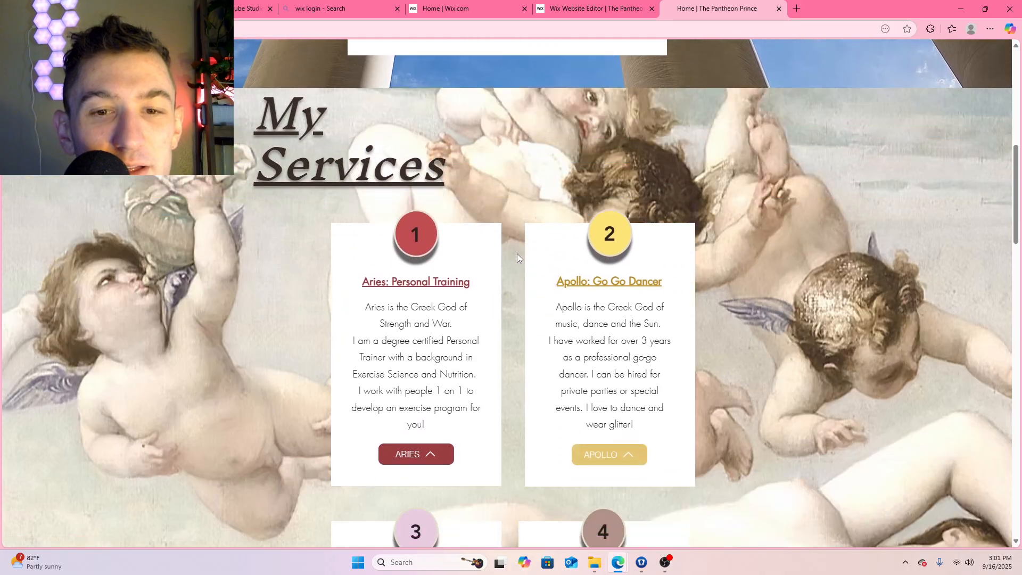
scroll(510, 251, up, 6)
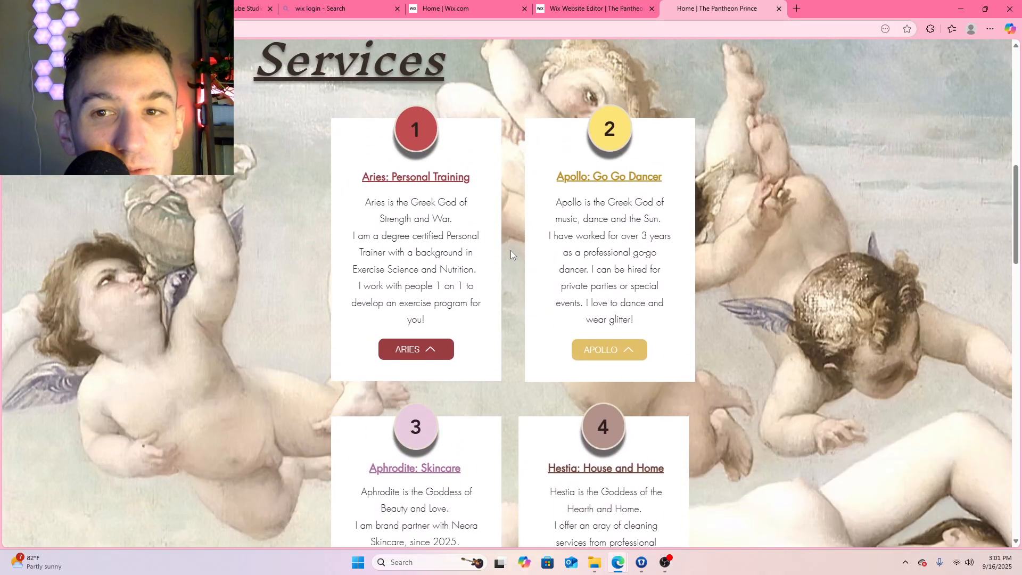
Review the live Home page's lower sections, from the service cards to the self-love quote and footer
scroll(510, 250, down, 12)
scroll(511, 255, down, 13)
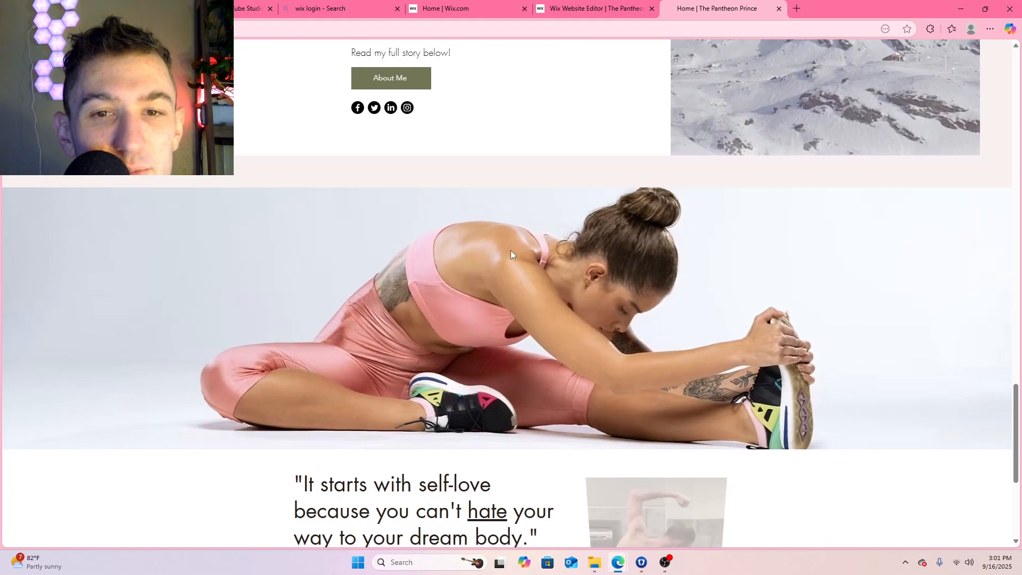
scroll(510, 255, up, 3)
scroll(510, 250, down, 3)
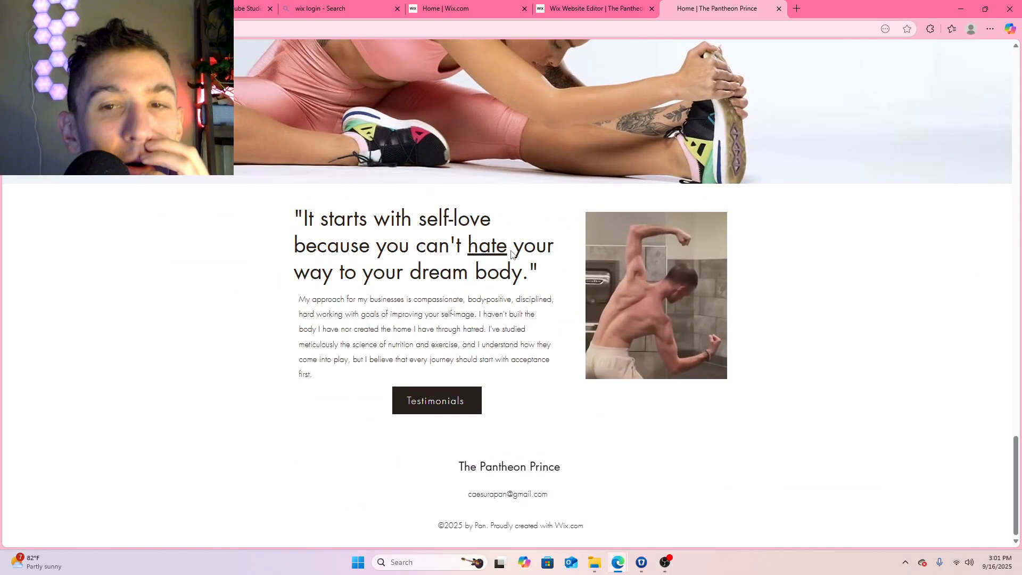
scroll(500, 203, up, 3)
scroll(504, 207, up, 1)
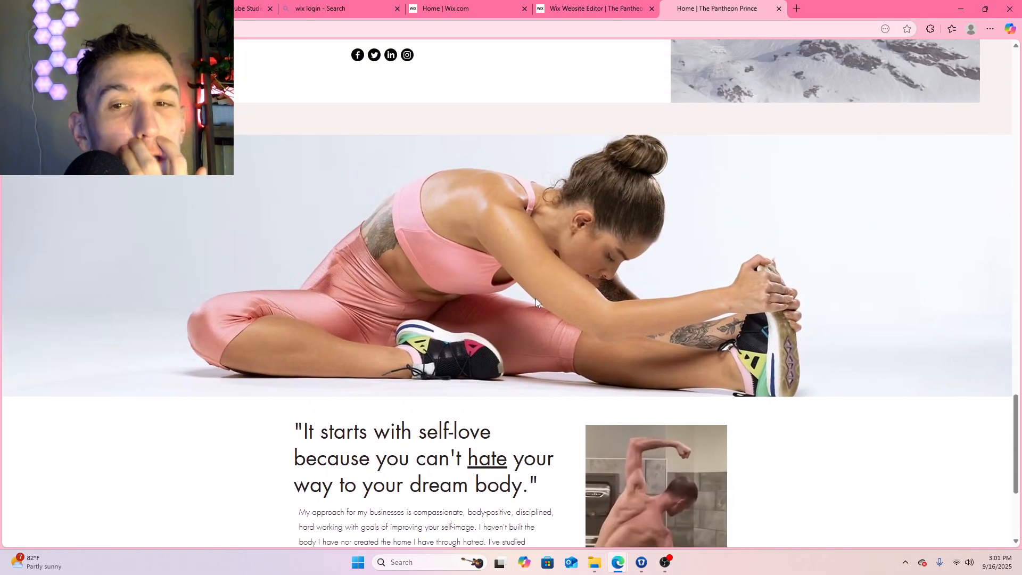
scroll(534, 316, up, 2)
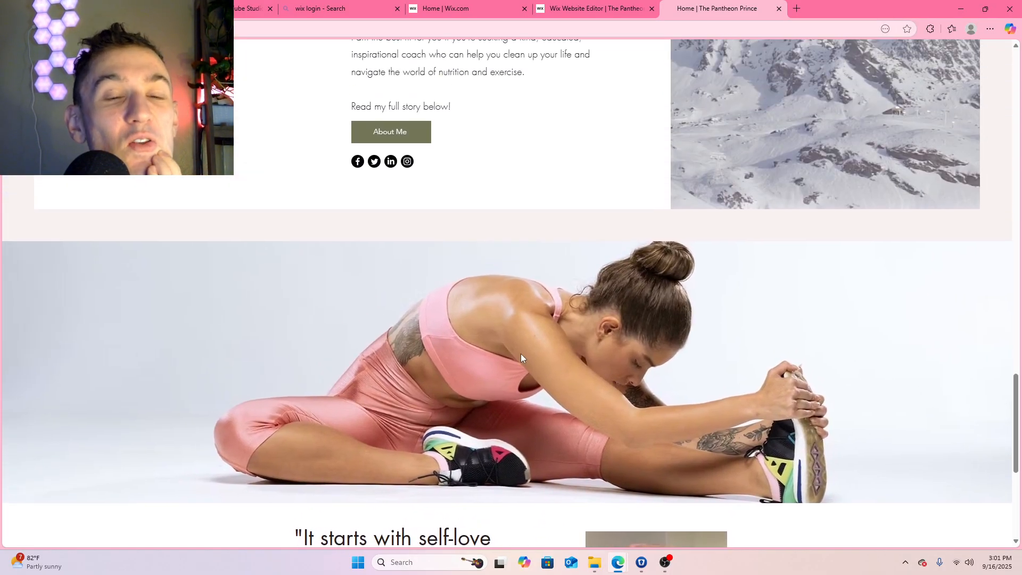
scroll(519, 366, down, 6)
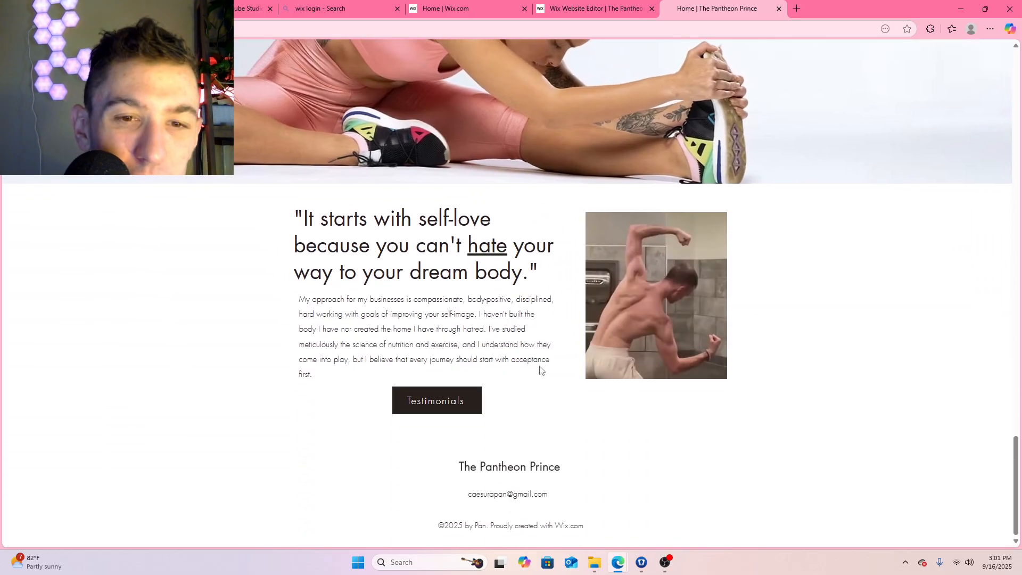
scroll(540, 370, up, 20)
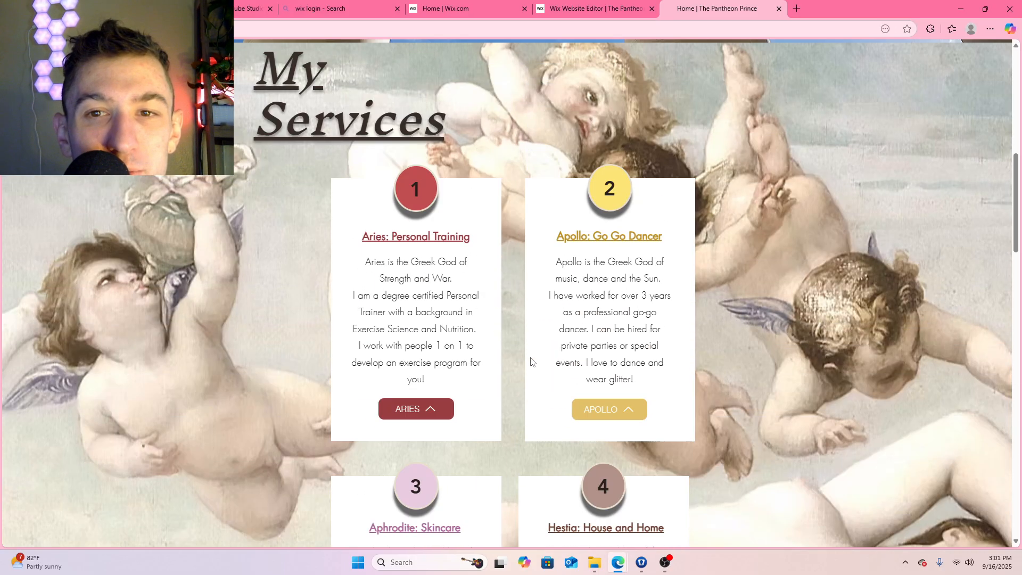
Check on the live Home page whether the Services button stays in the Welcome box, and review the service and about sections
scroll(531, 362, up, 10)
scroll(528, 351, down, 2)
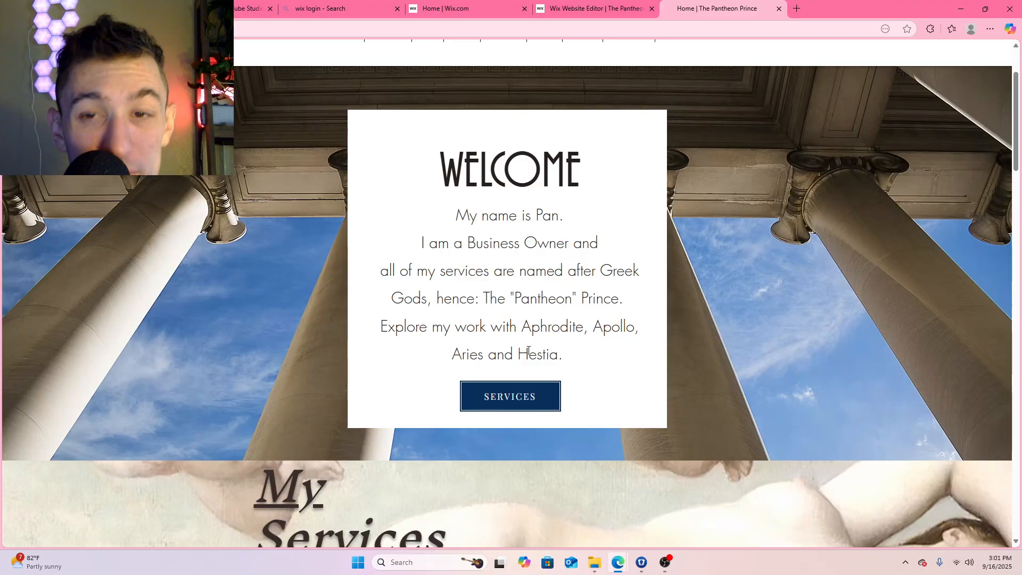
scroll(543, 353, down, 4)
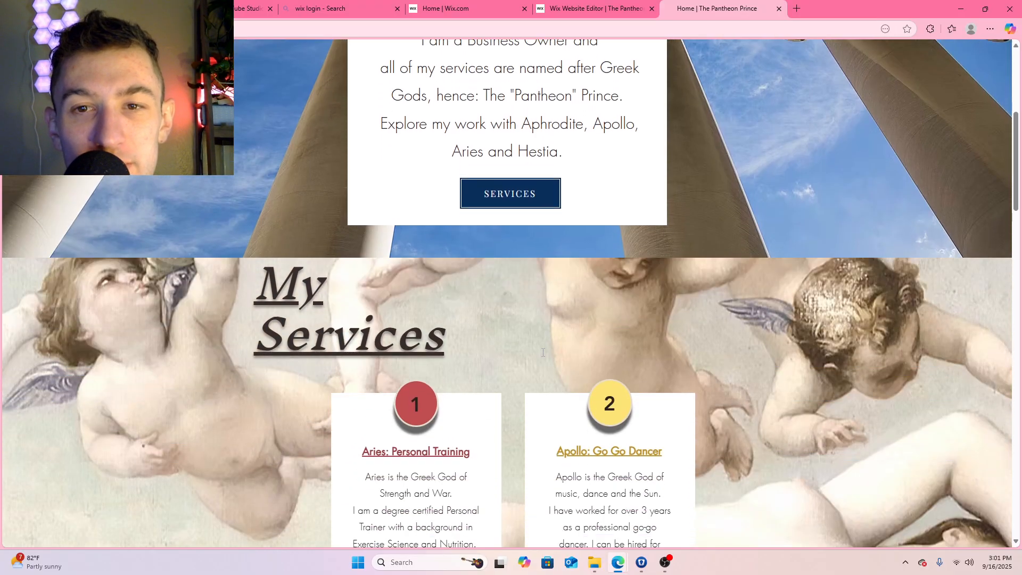
scroll(543, 354, up, 5)
scroll(543, 352, down, 2)
scroll(543, 352, down, 4)
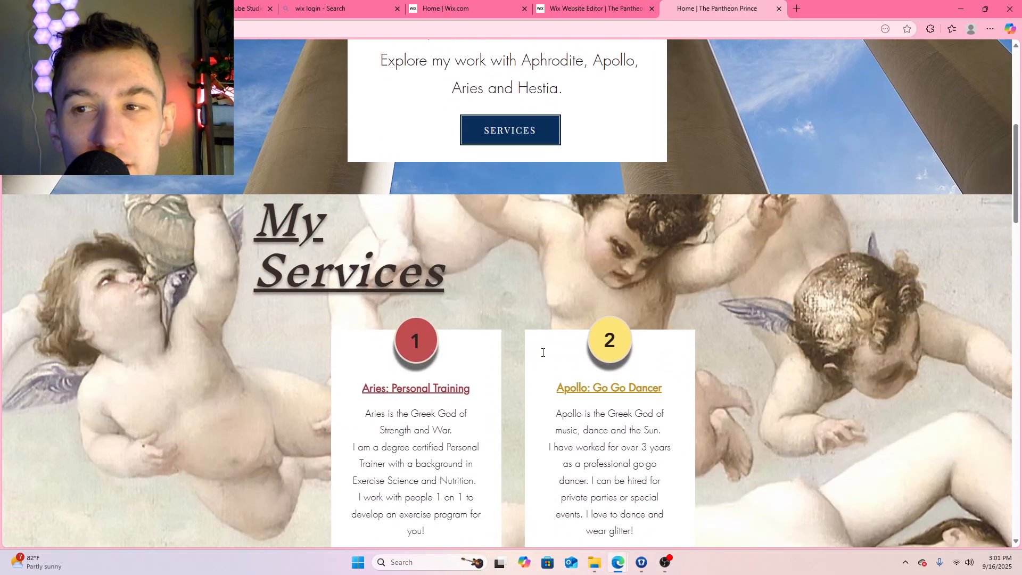
scroll(543, 352, up, 5)
scroll(543, 353, down, 1)
scroll(543, 352, down, 15)
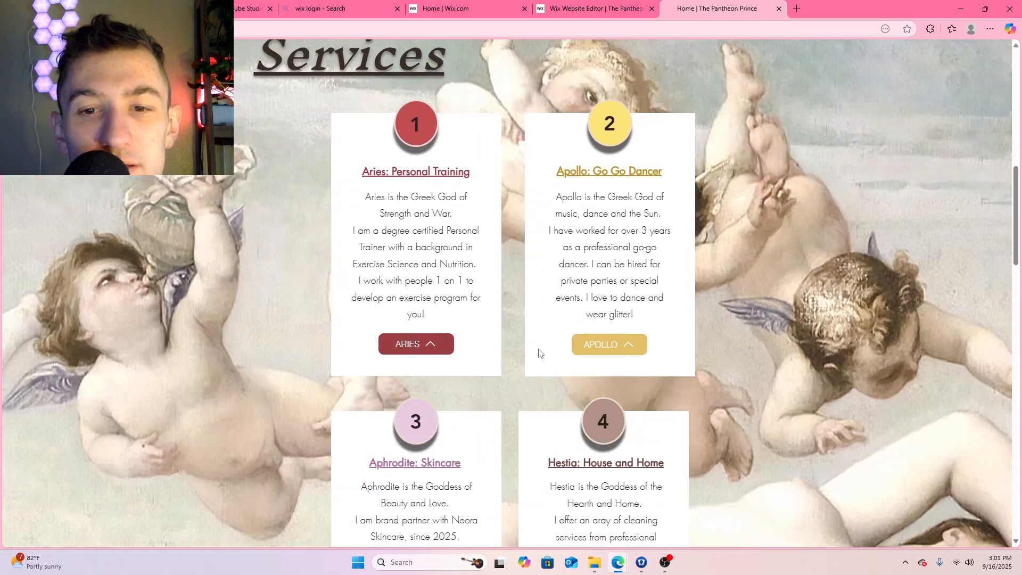
scroll(539, 348, down, 4)
scroll(539, 349, up, 14)
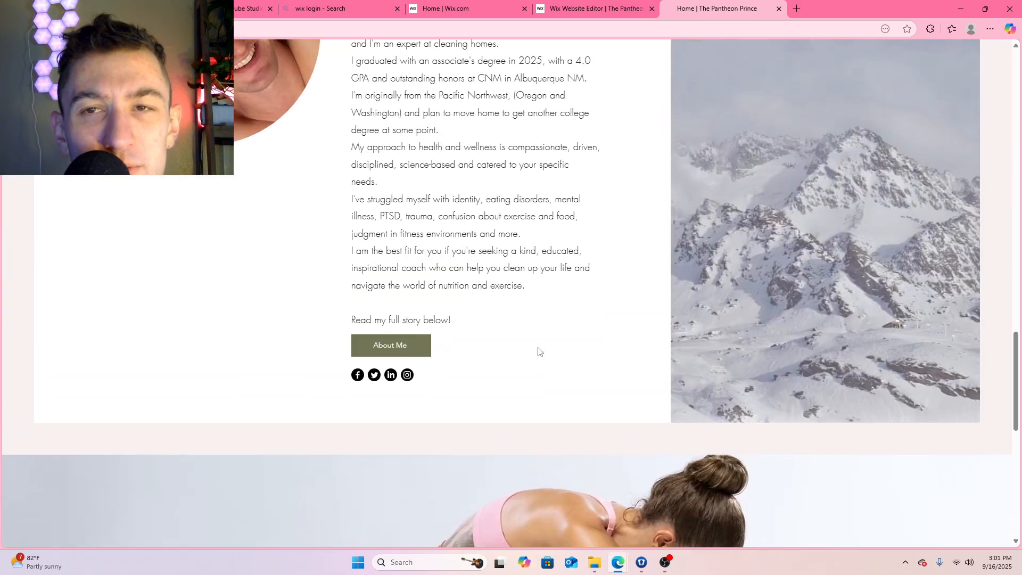
scroll(540, 349, up, 3)
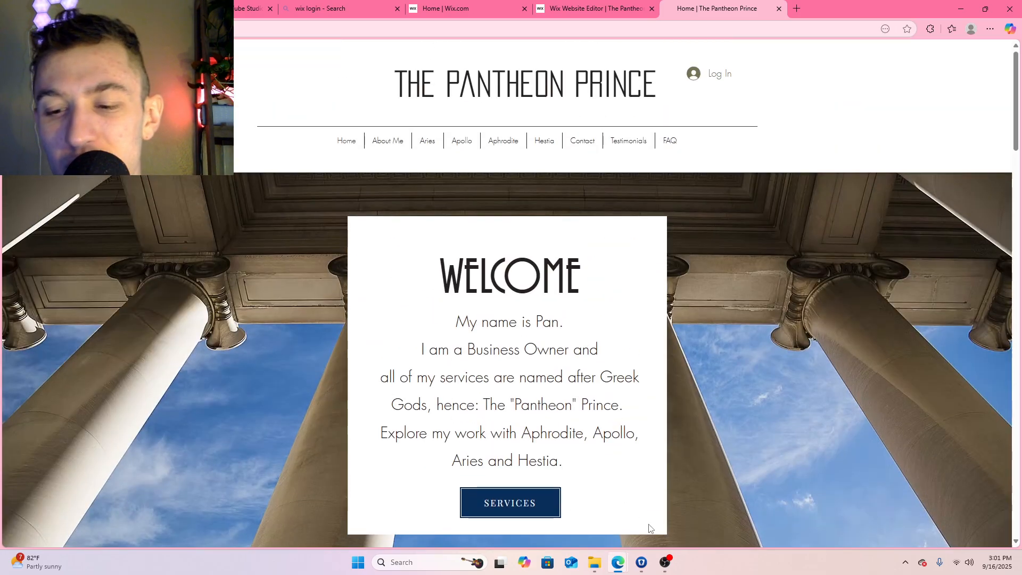
click(665, 563)
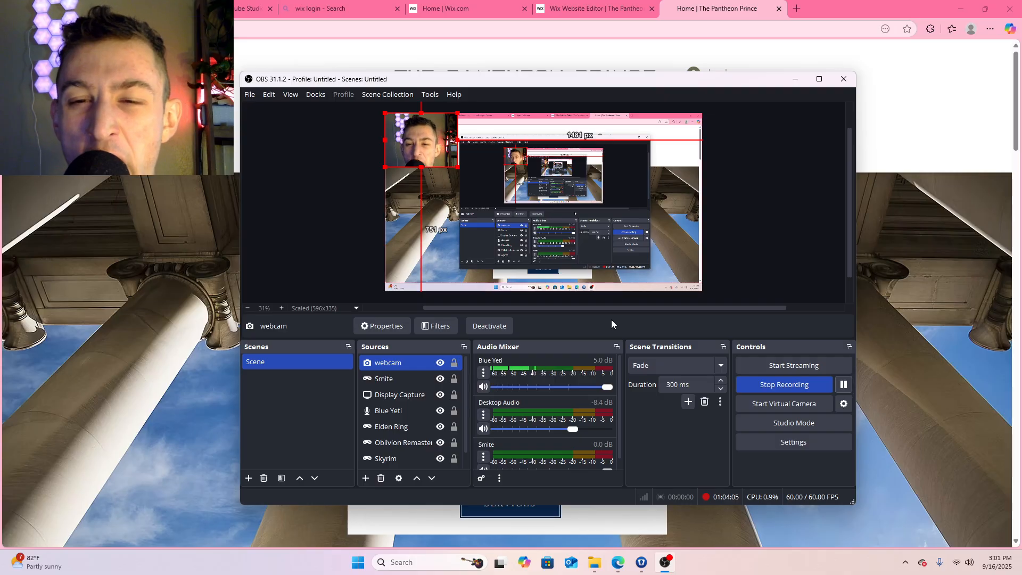